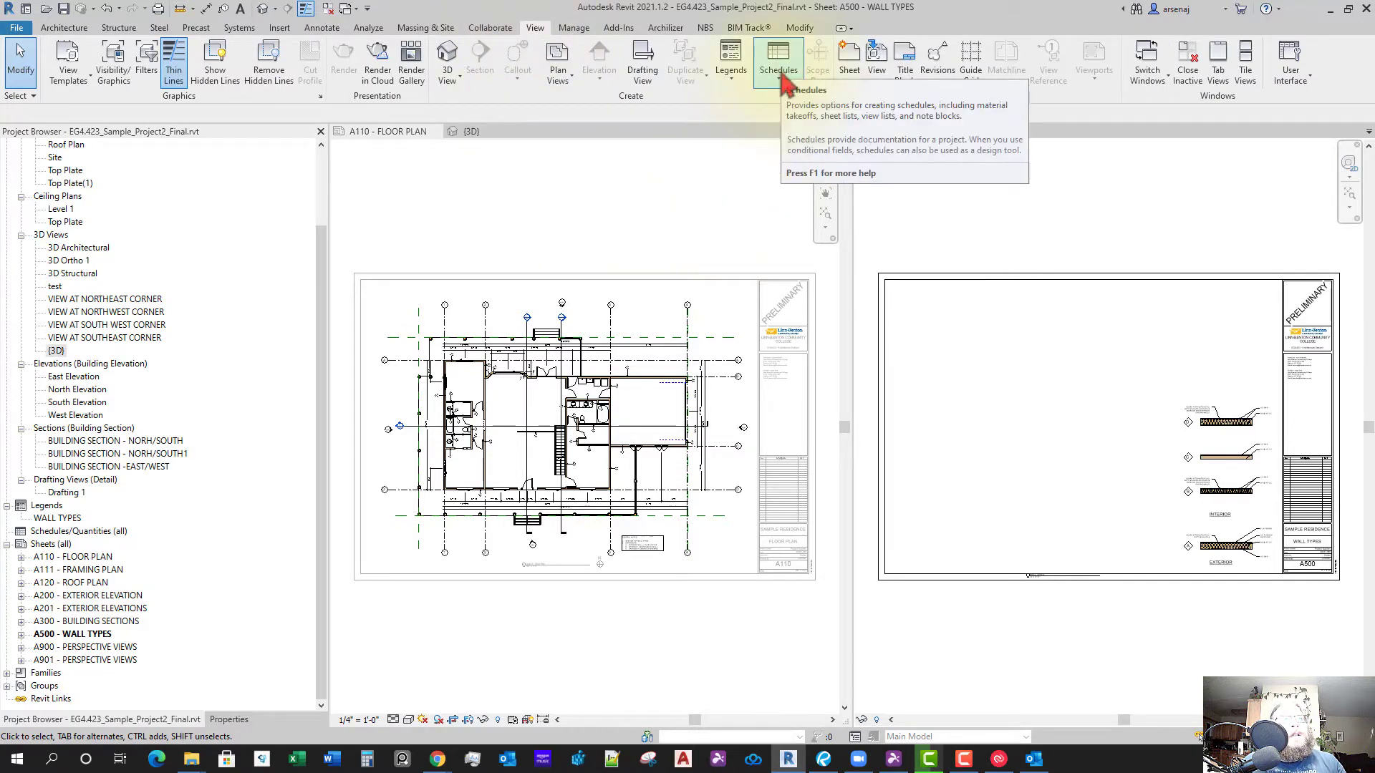
Start a new building component schedule for the Windows category
click(779, 79)
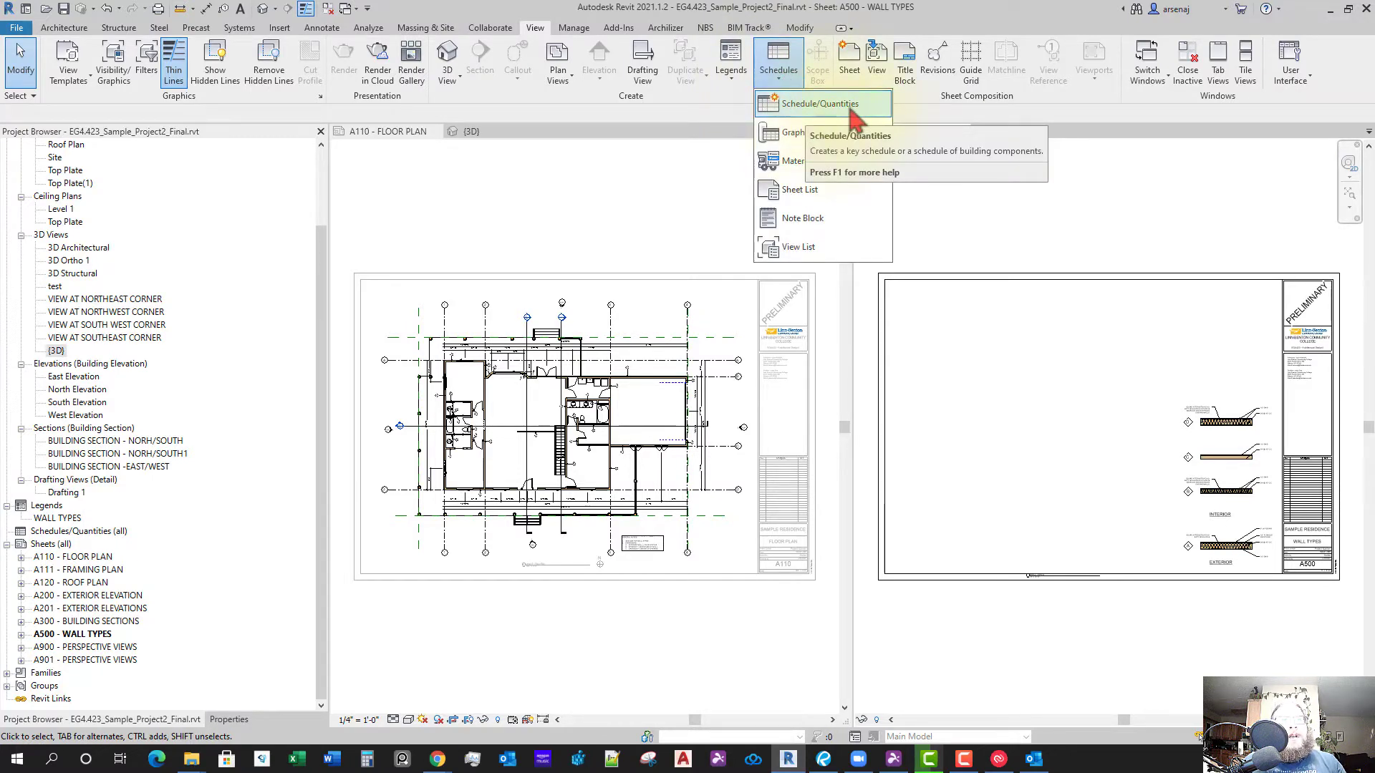
click(847, 111)
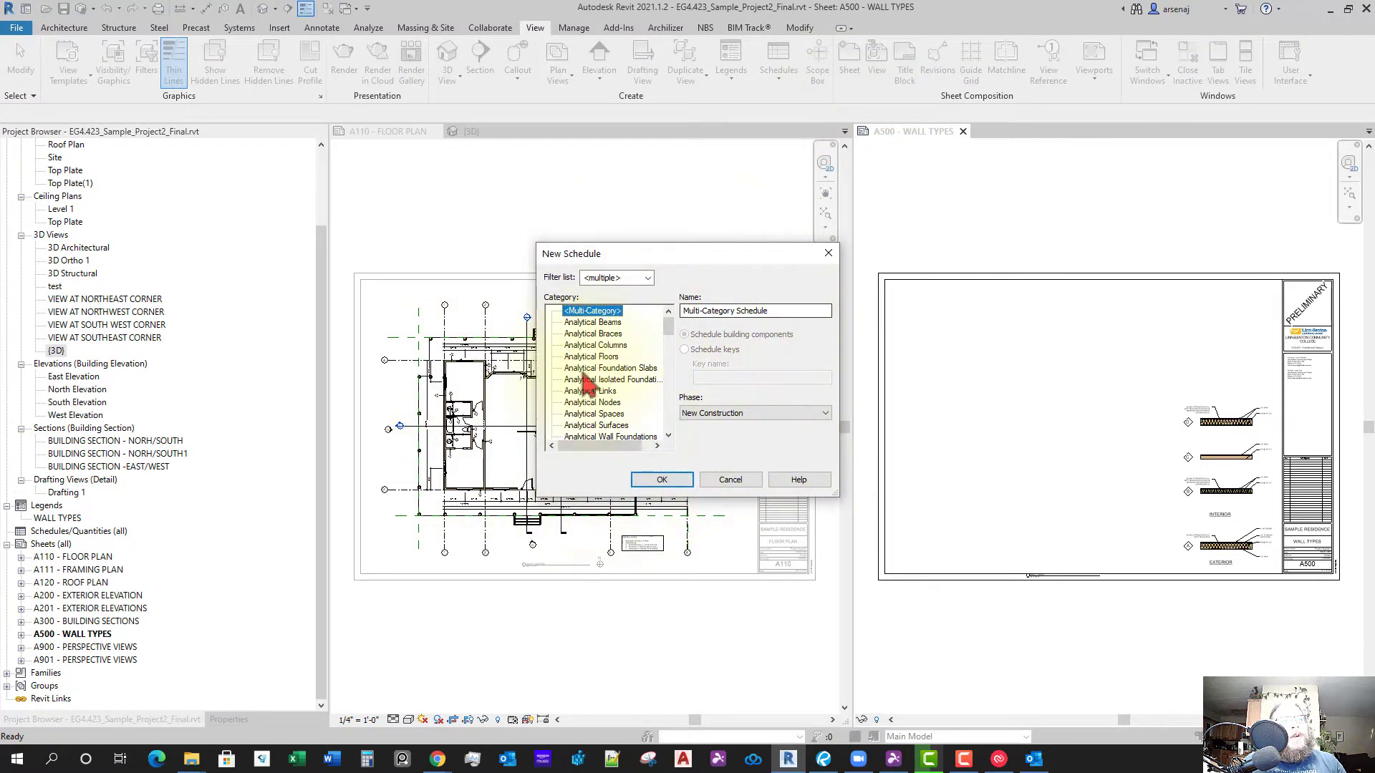
click(608, 367)
scroll(623, 401, down, 5)
scroll(623, 401, down, 8)
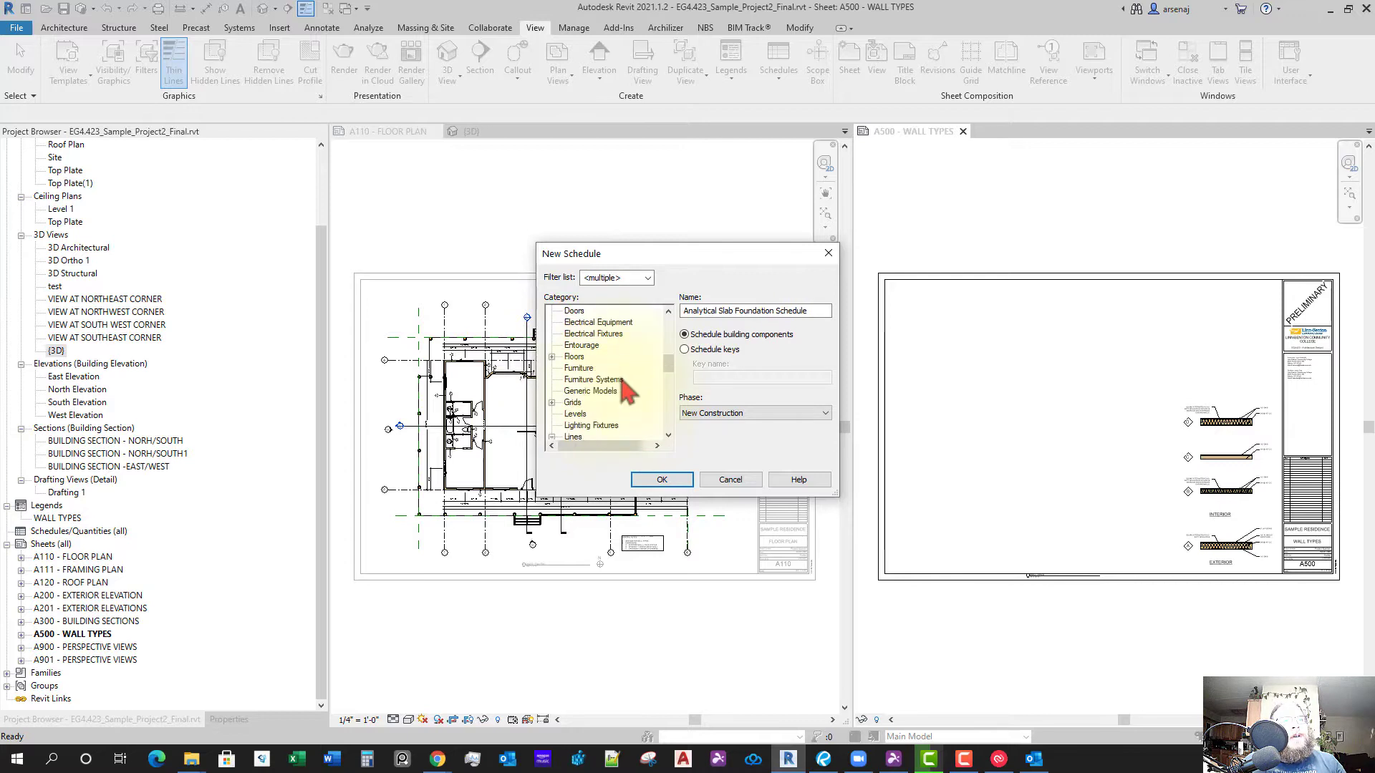
scroll(623, 391, down, 6)
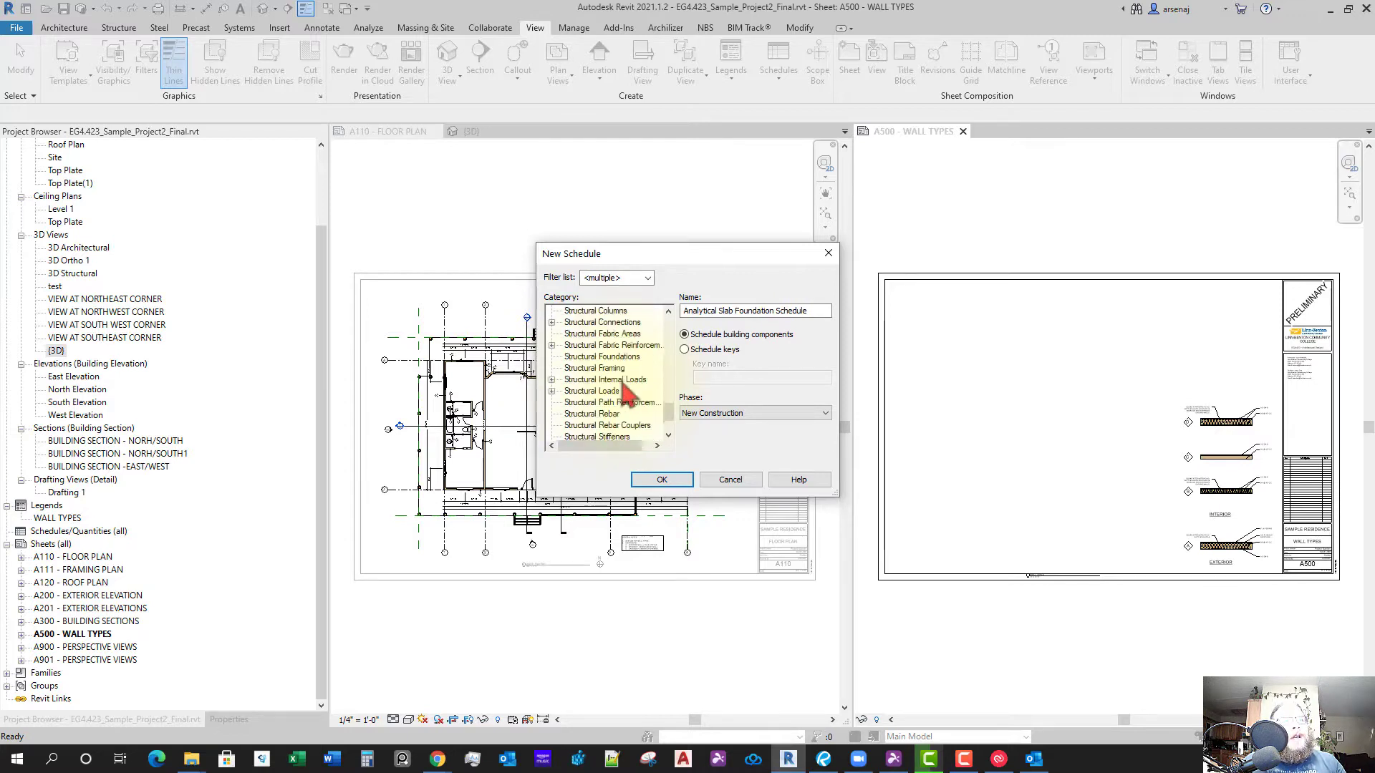
click(580, 426)
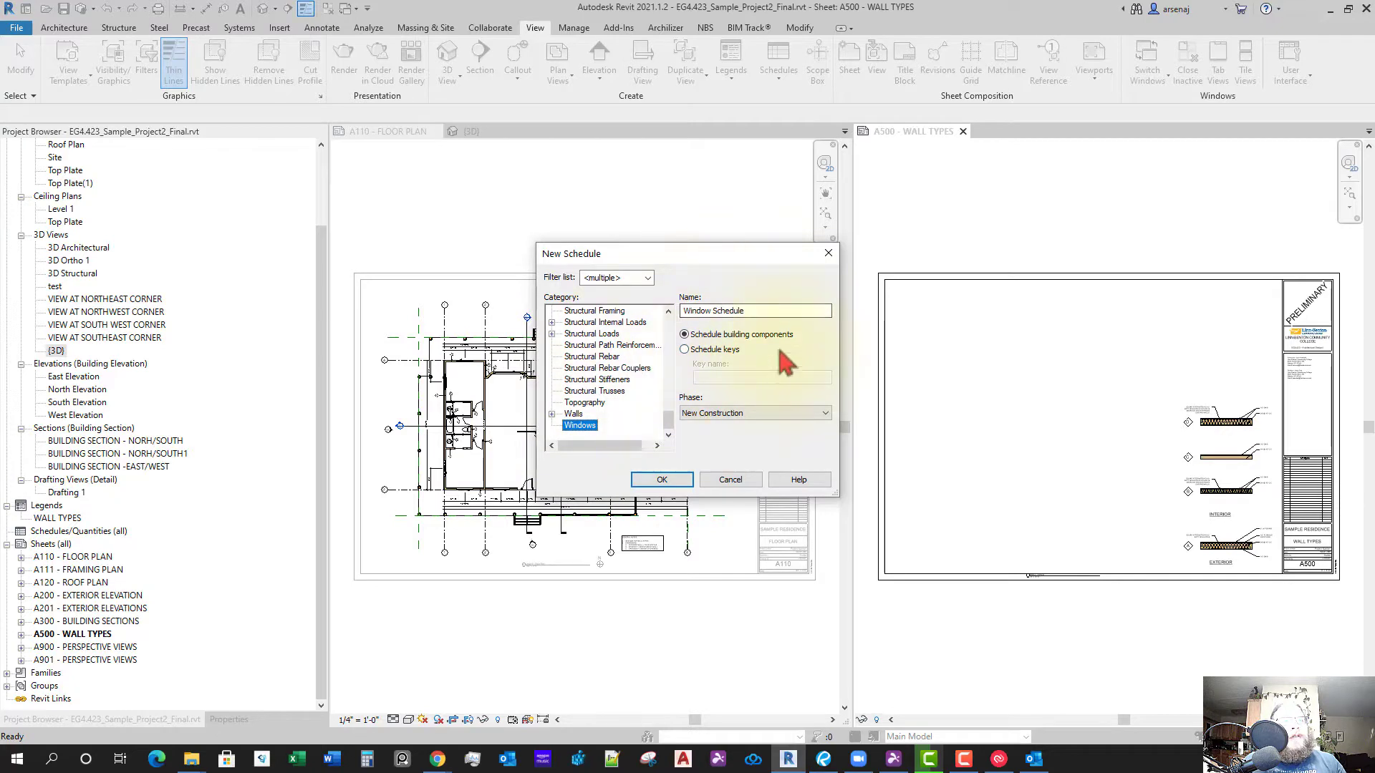
click(664, 482)
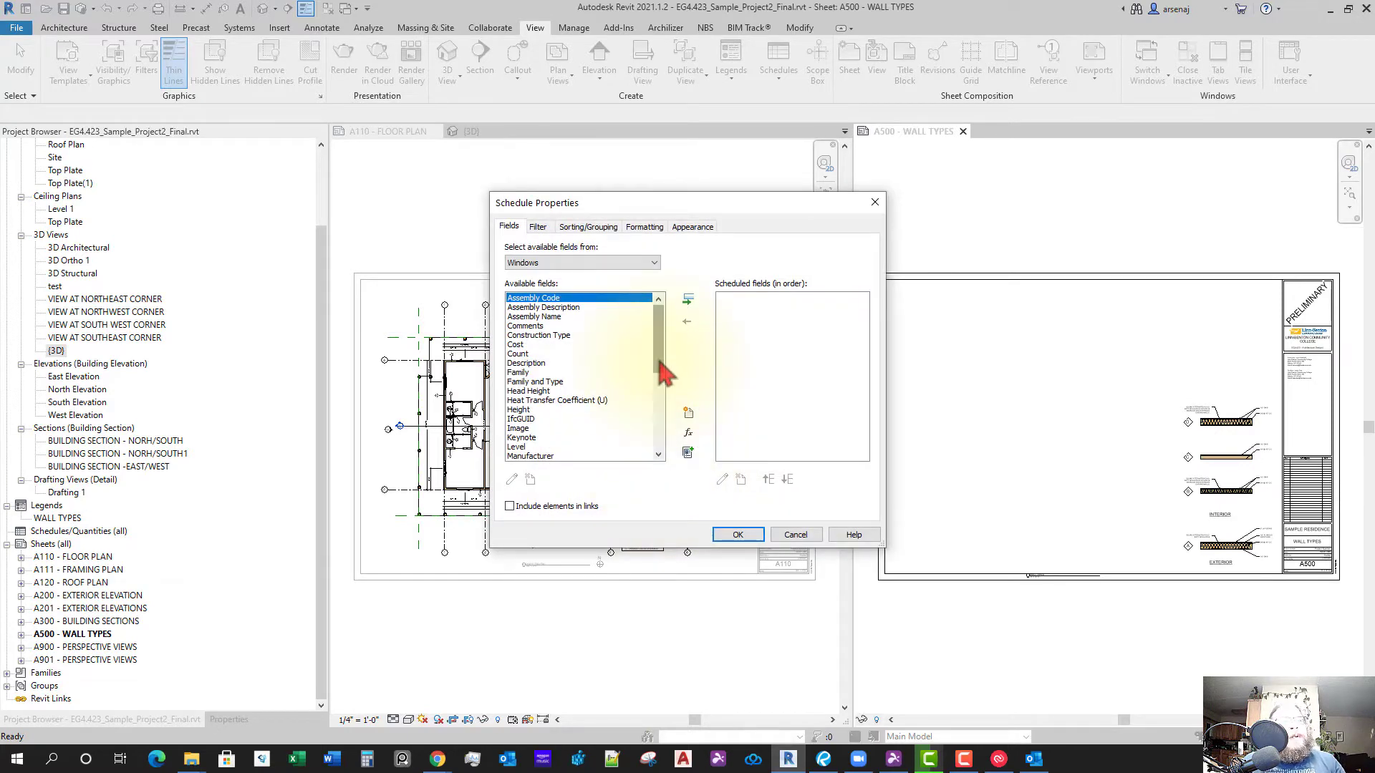
Enlarge the Schedule Properties dialog and add Type Mark as the first scheduled field
drag(665, 371, 687, 440)
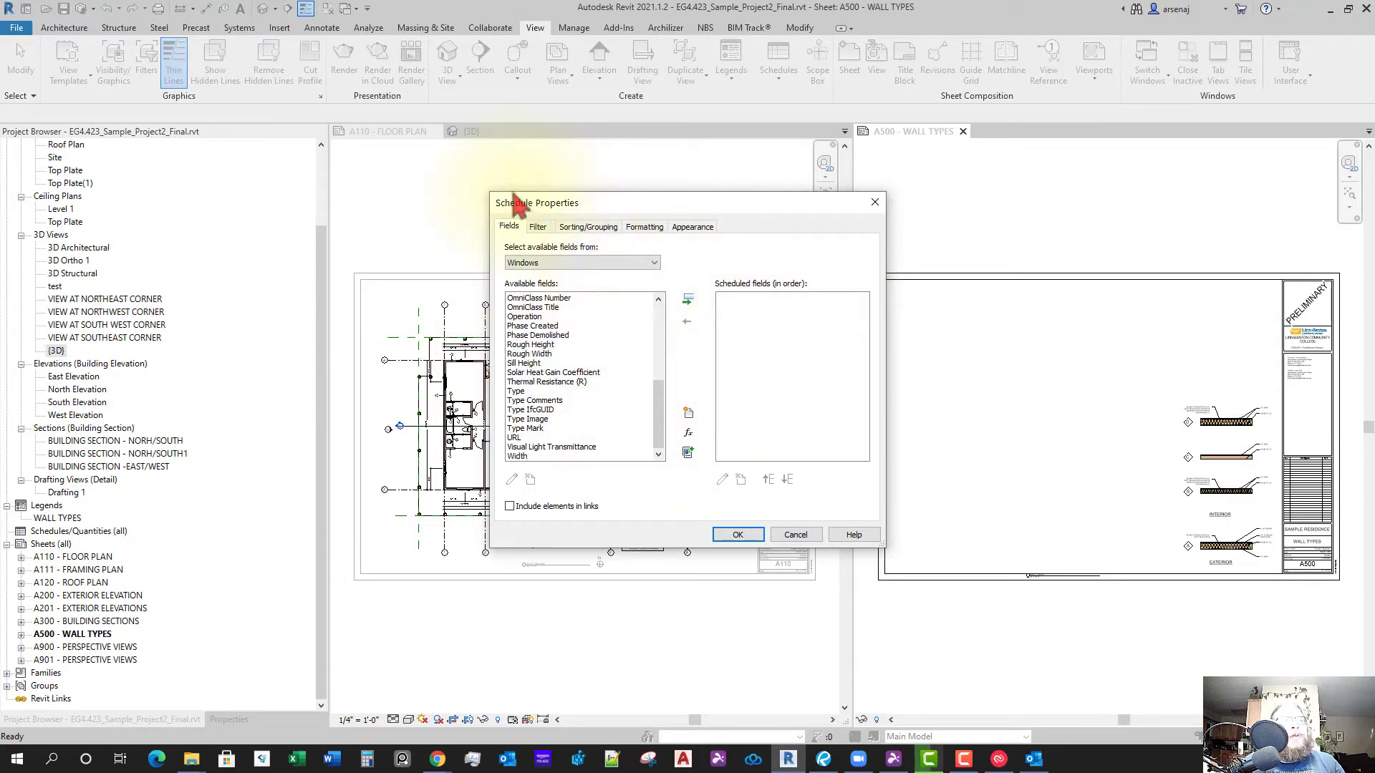
drag(492, 194, 348, 109)
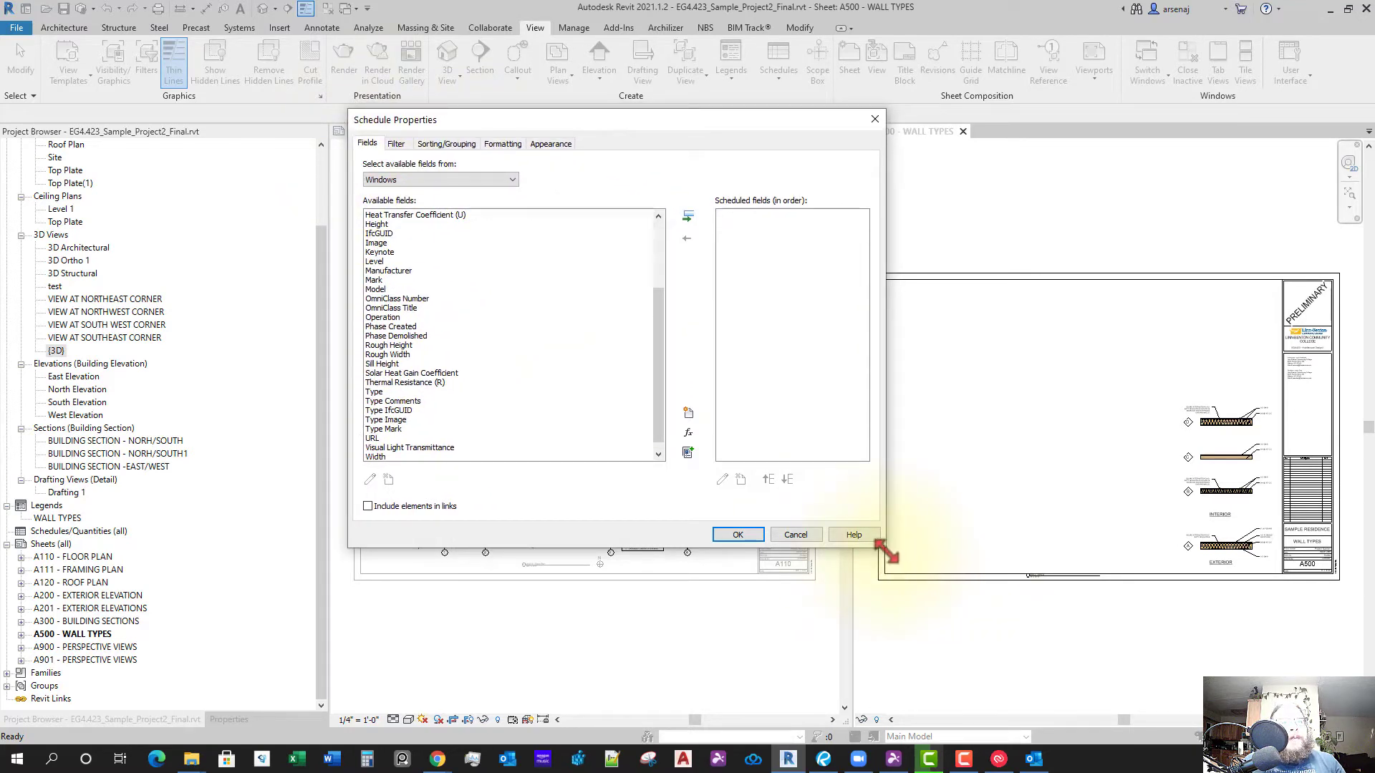
drag(884, 549, 1049, 688)
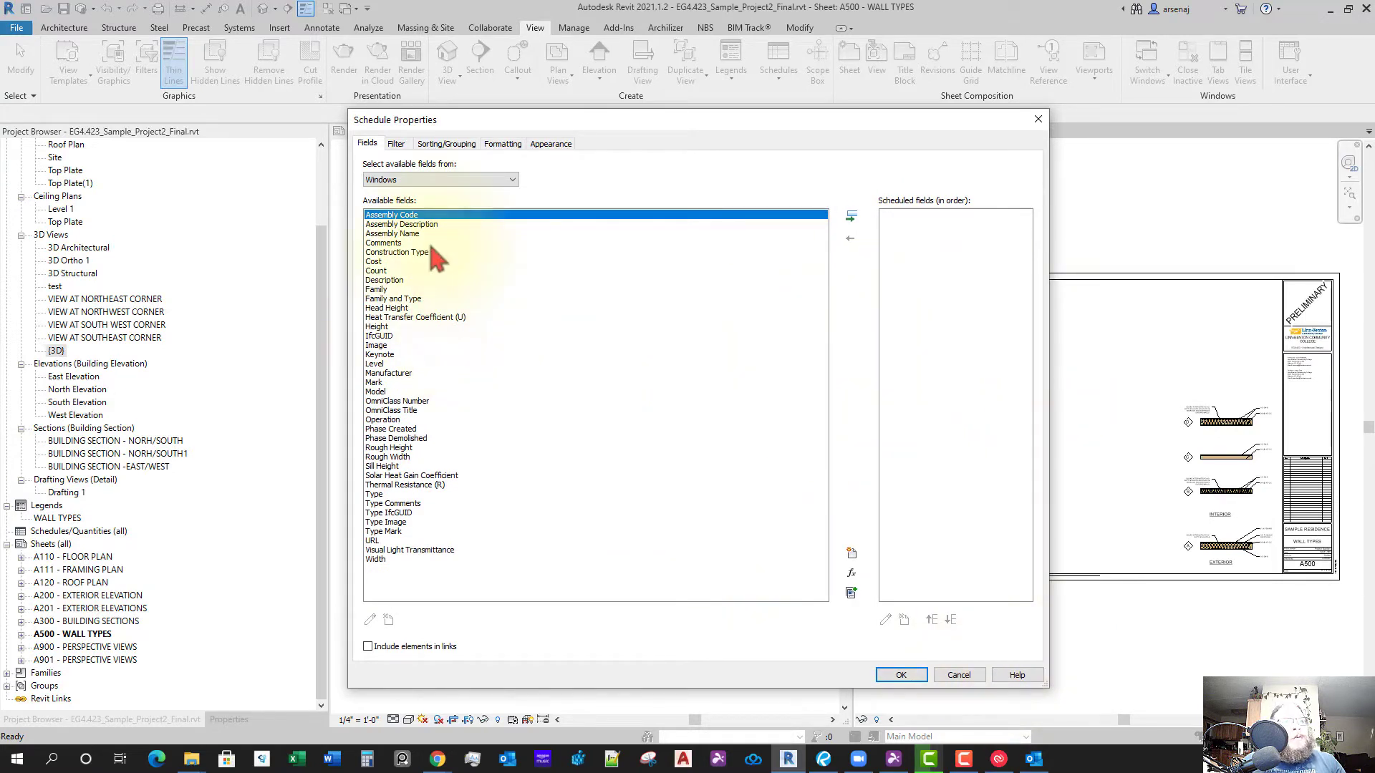
click(393, 543)
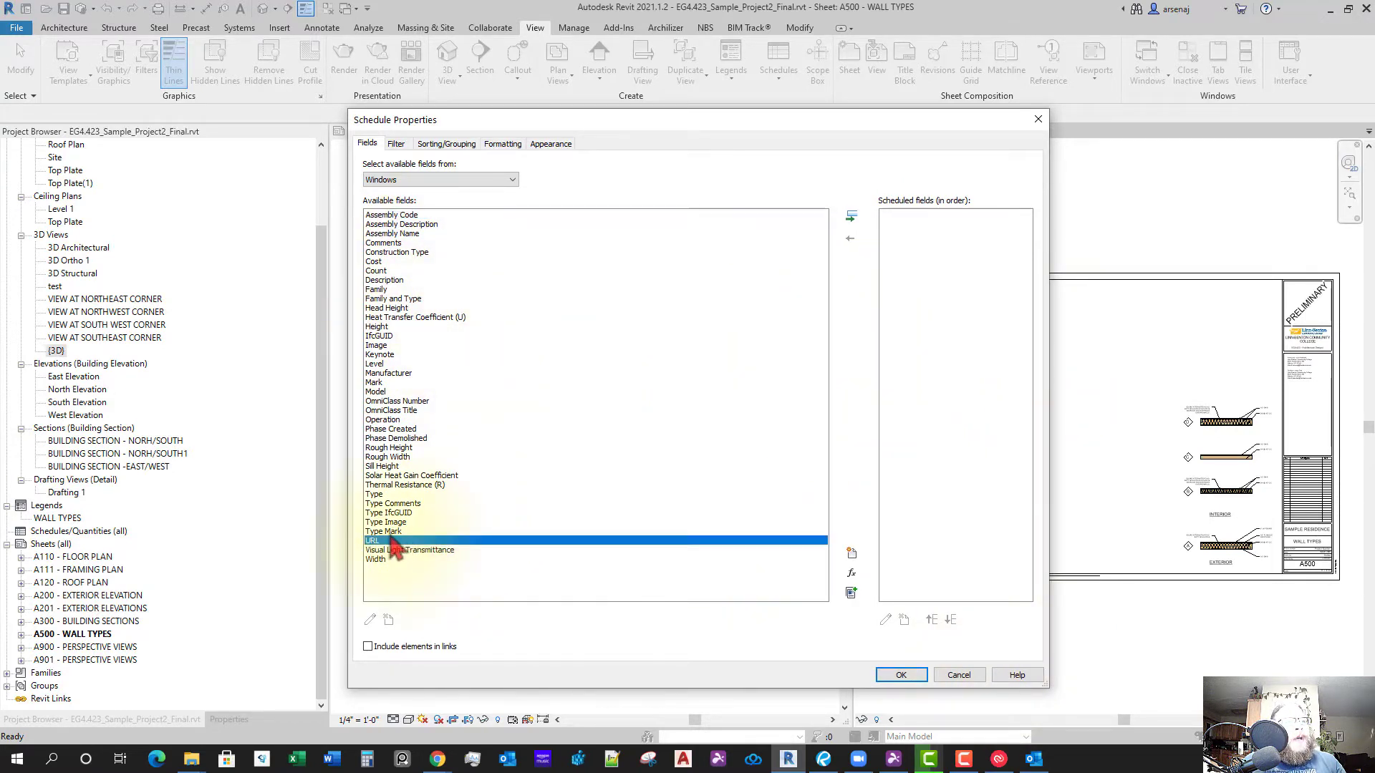
click(392, 531)
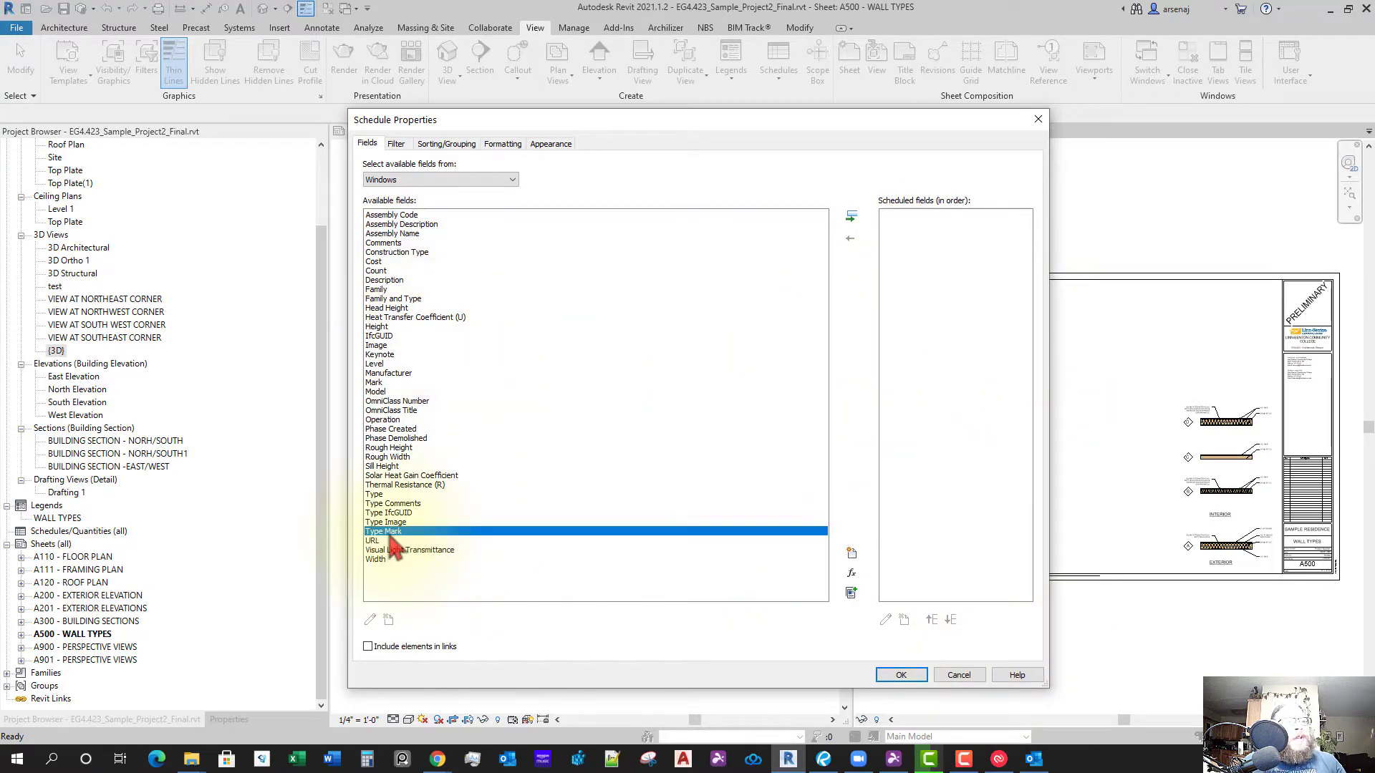
click(851, 216)
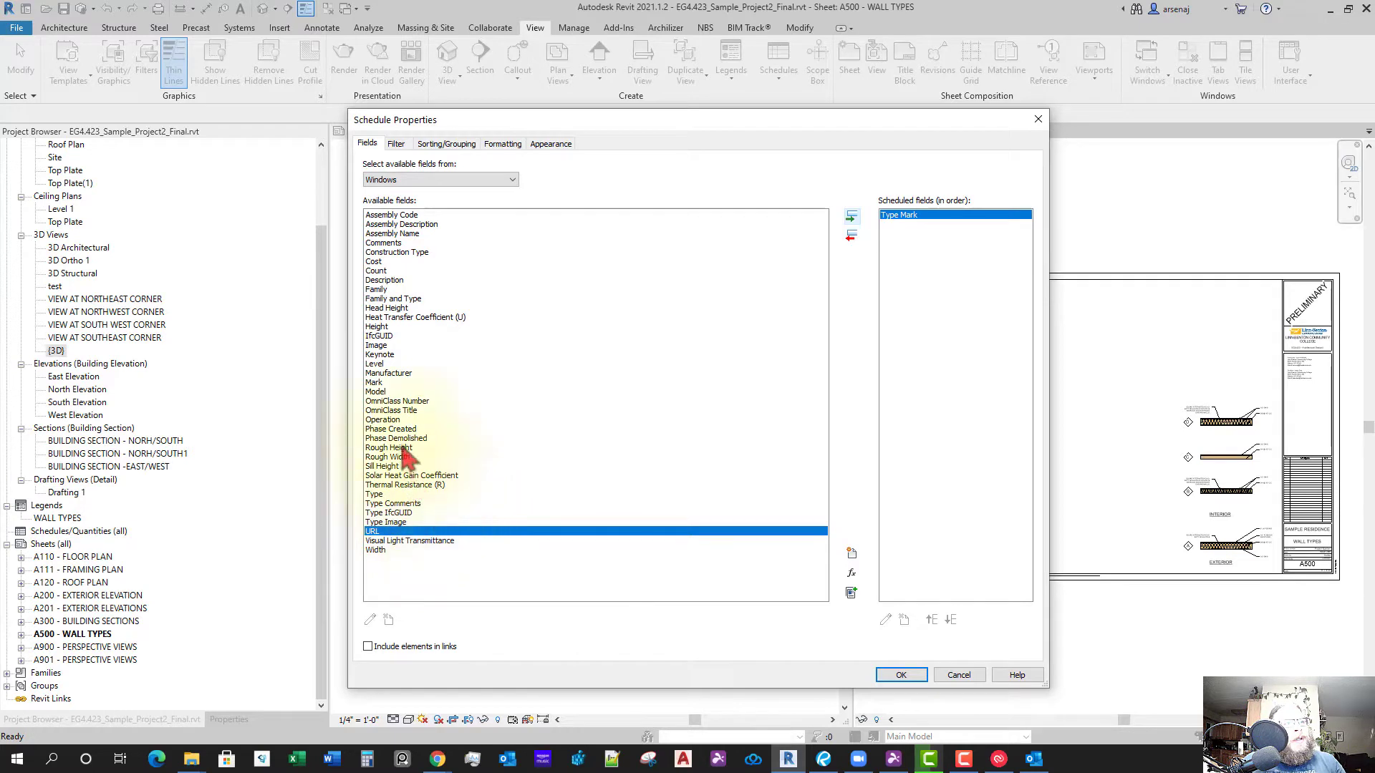
Add the Width and Height fields to the window schedule after Type Mark
click(391, 550)
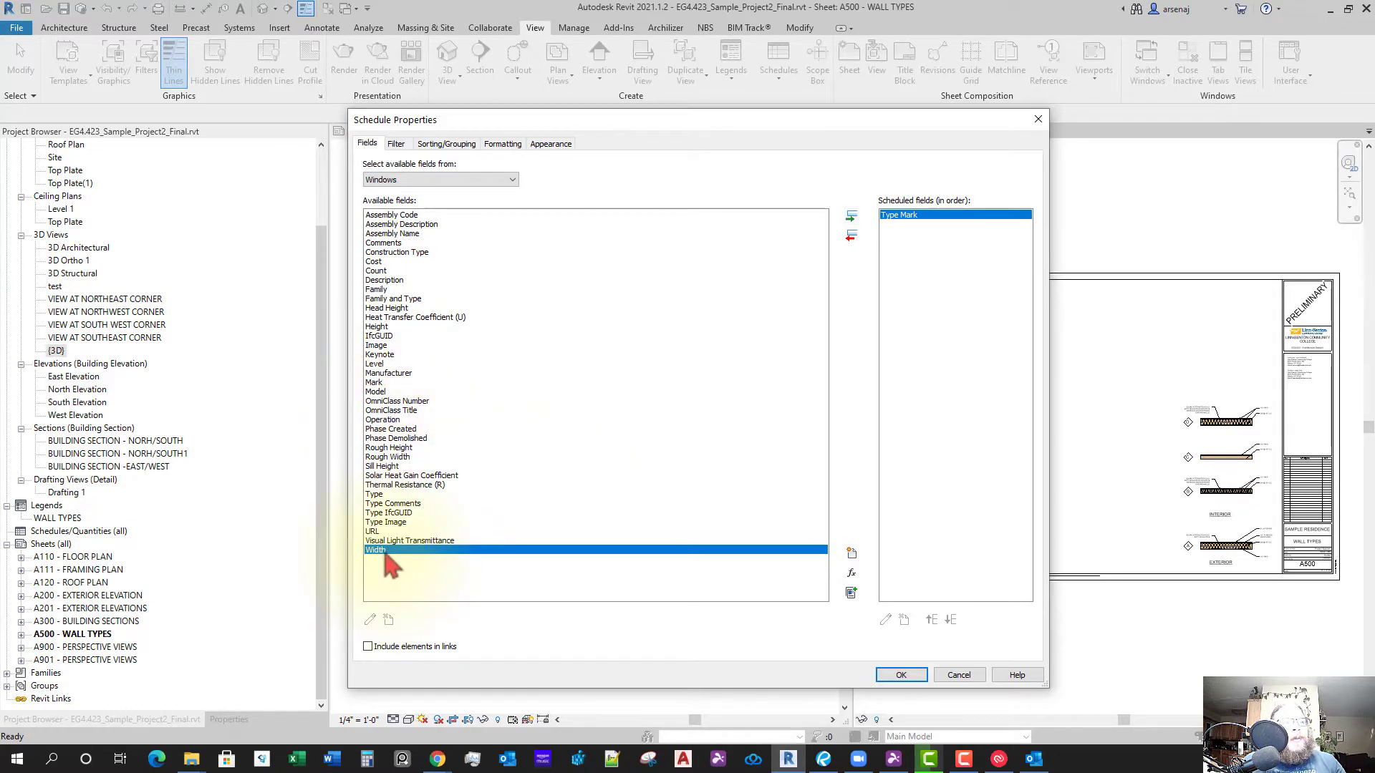
click(852, 217)
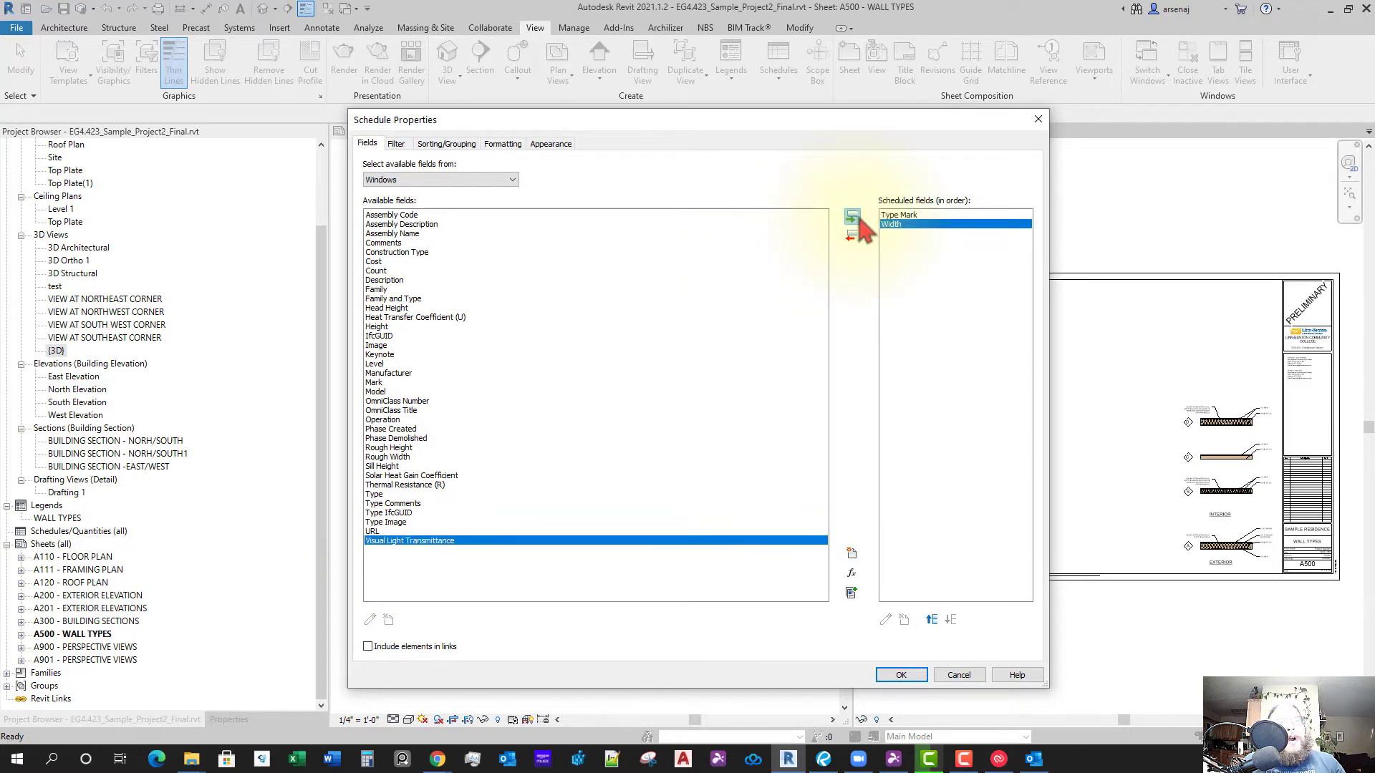
click(377, 328)
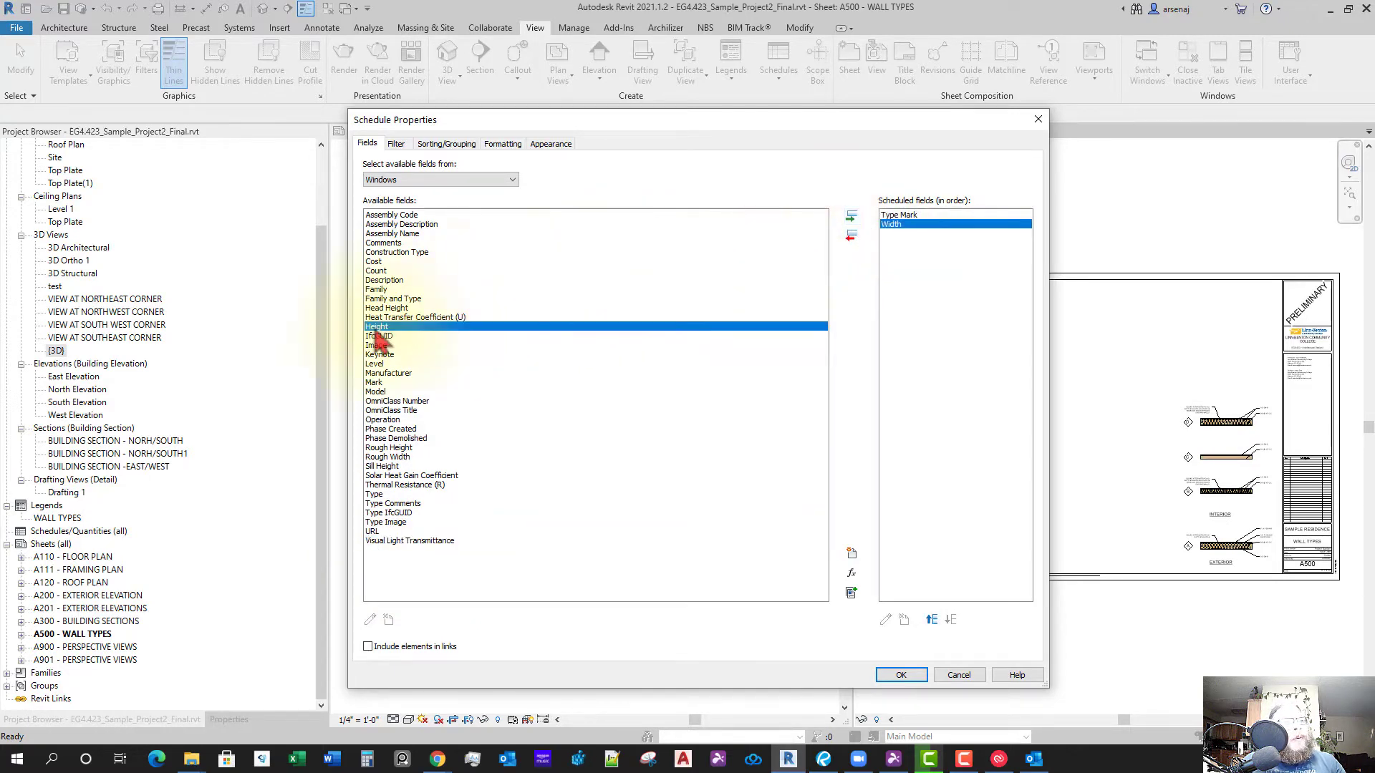
click(854, 219)
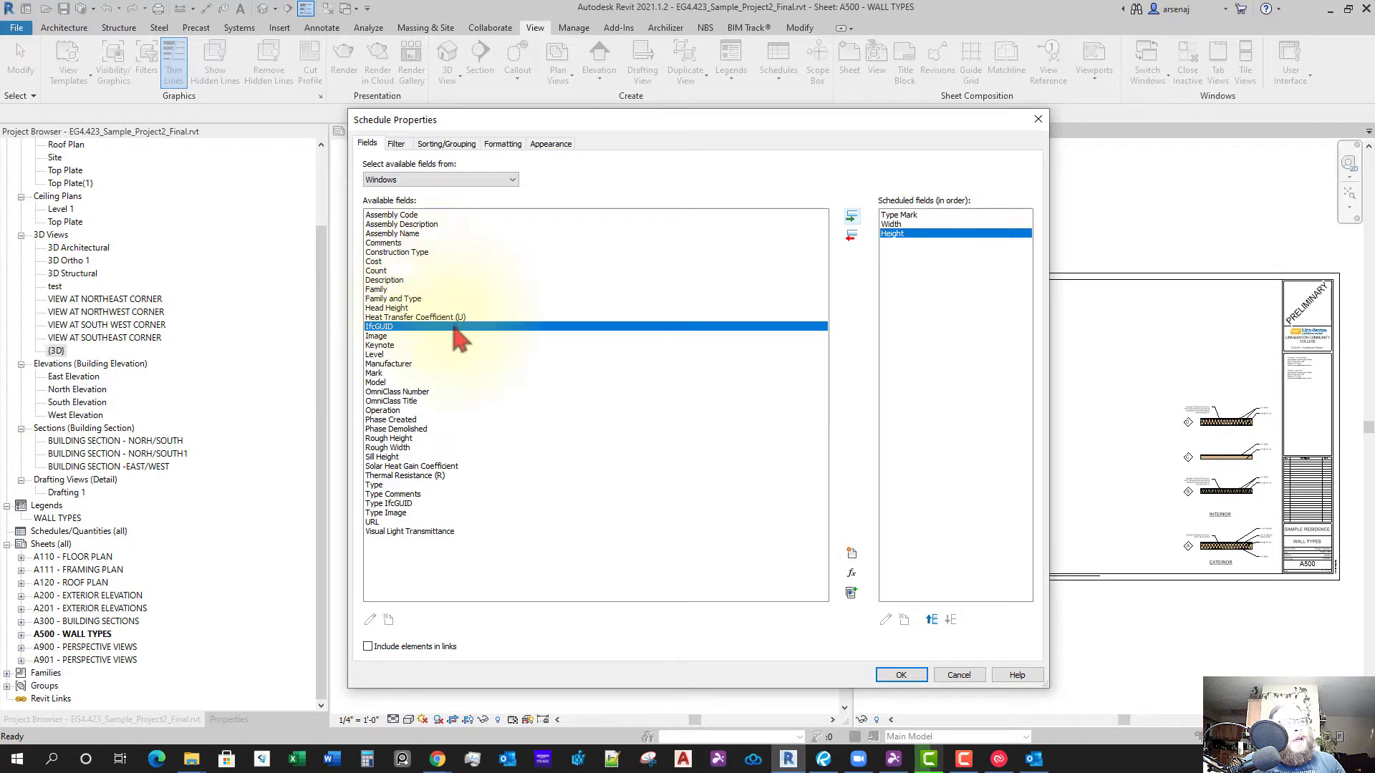
click(375, 355)
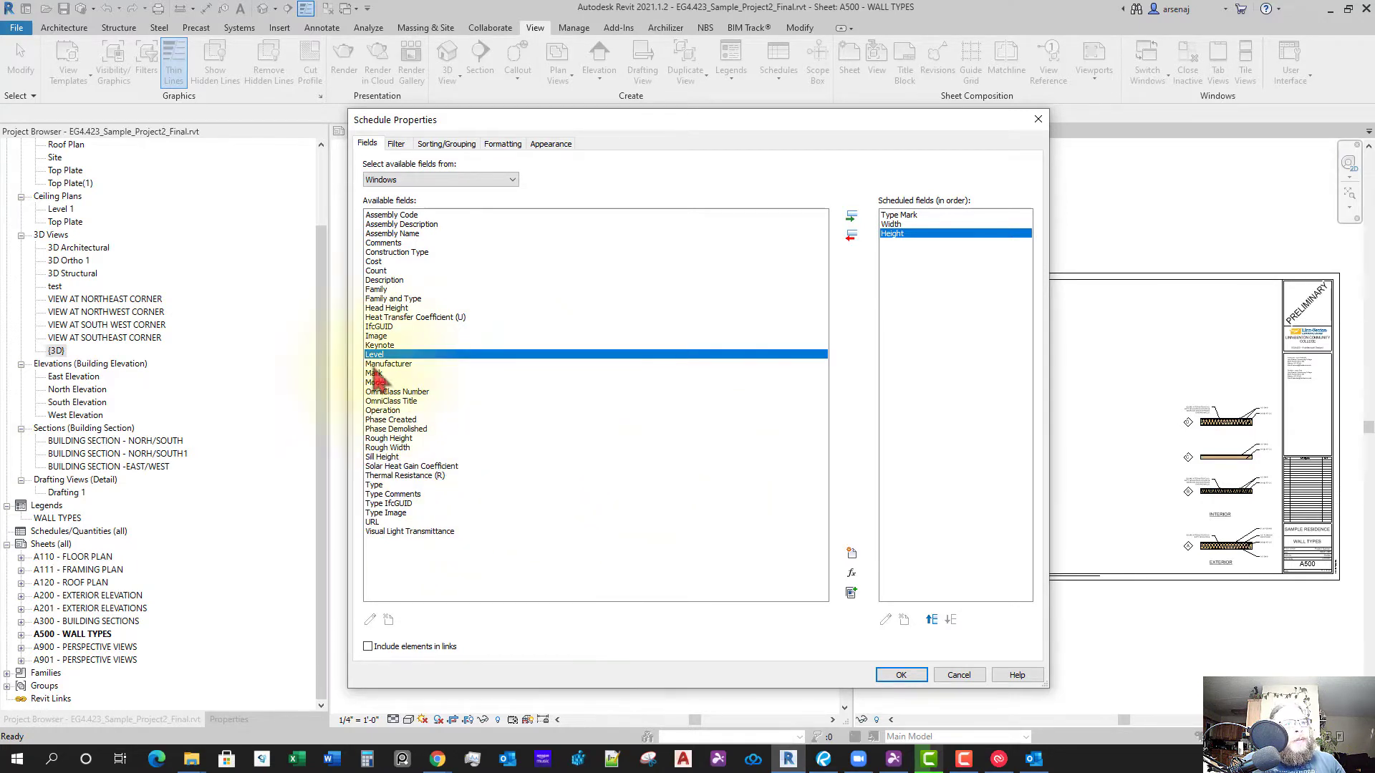
click(397, 143)
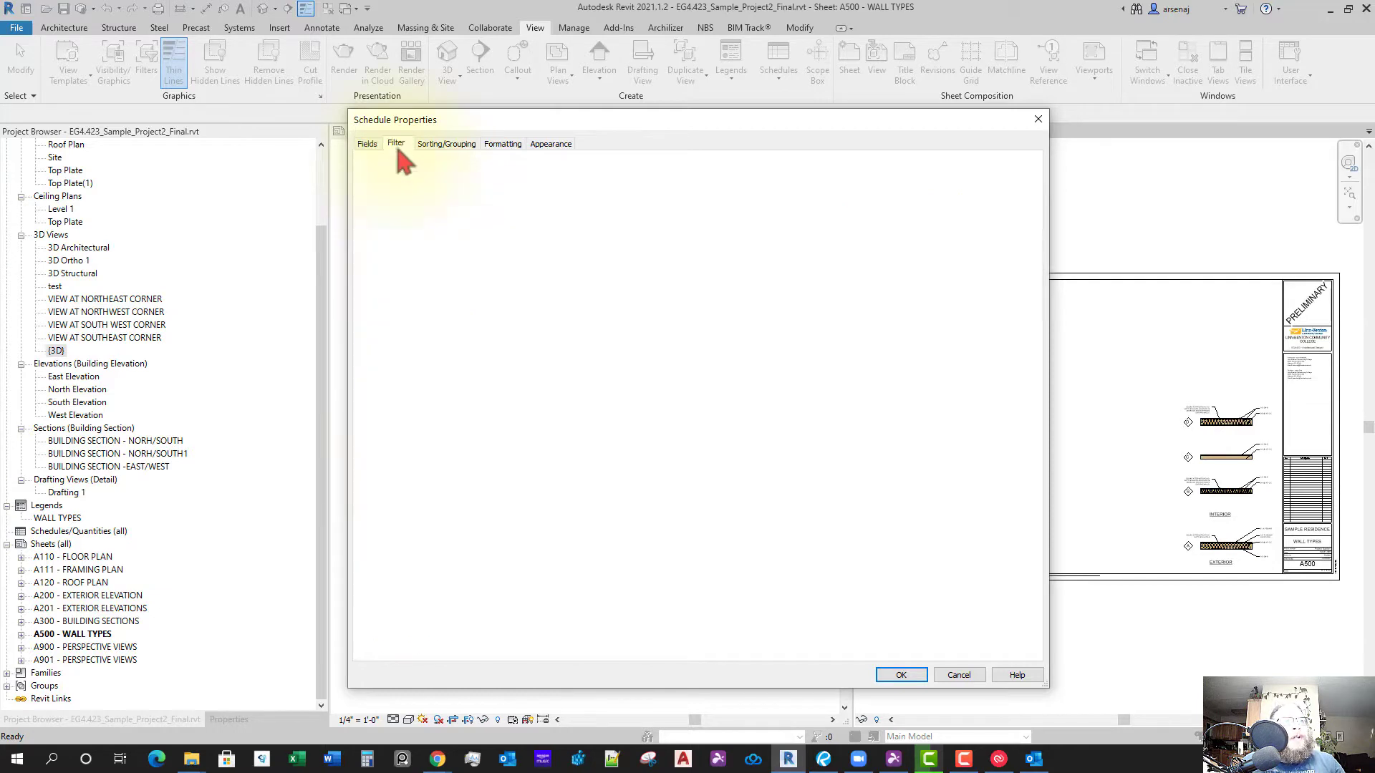
click(368, 144)
click(396, 143)
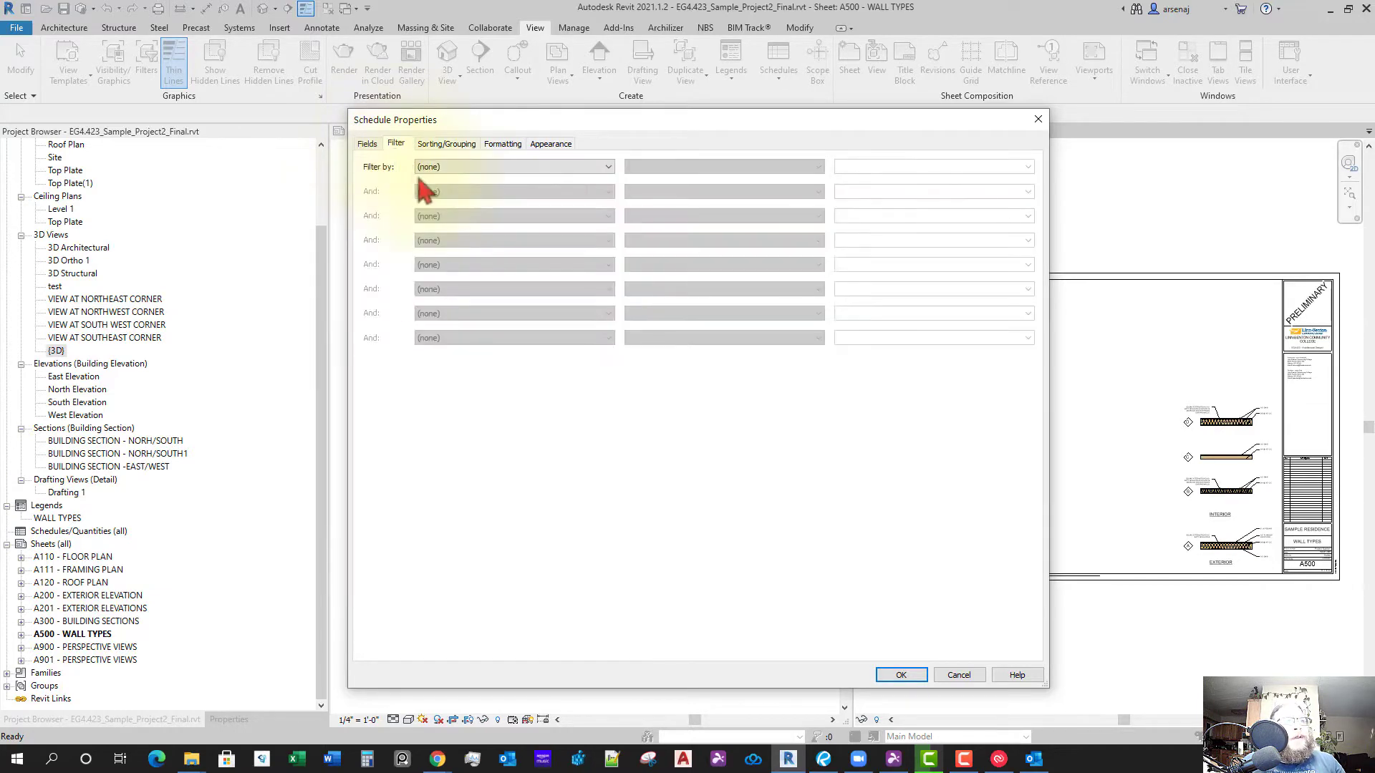
click(458, 167)
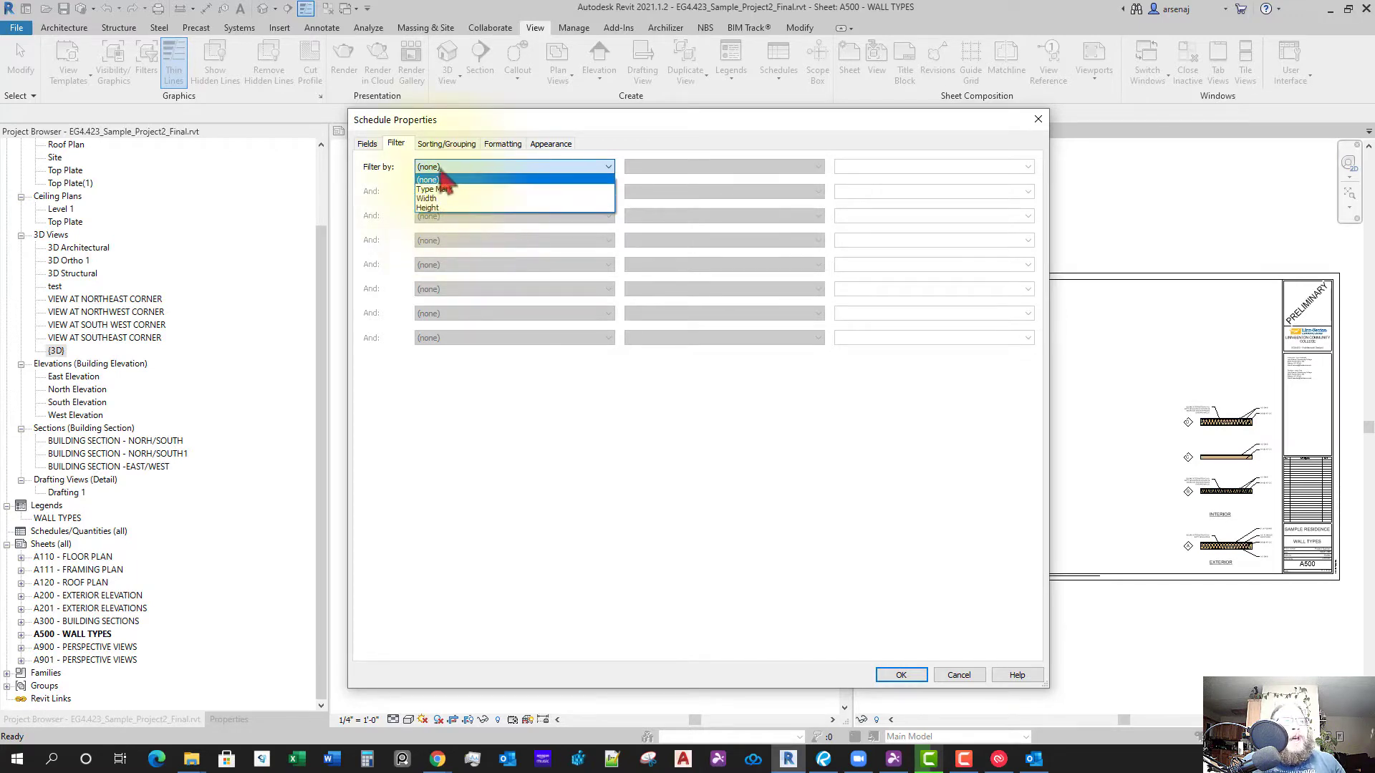
click(444, 145)
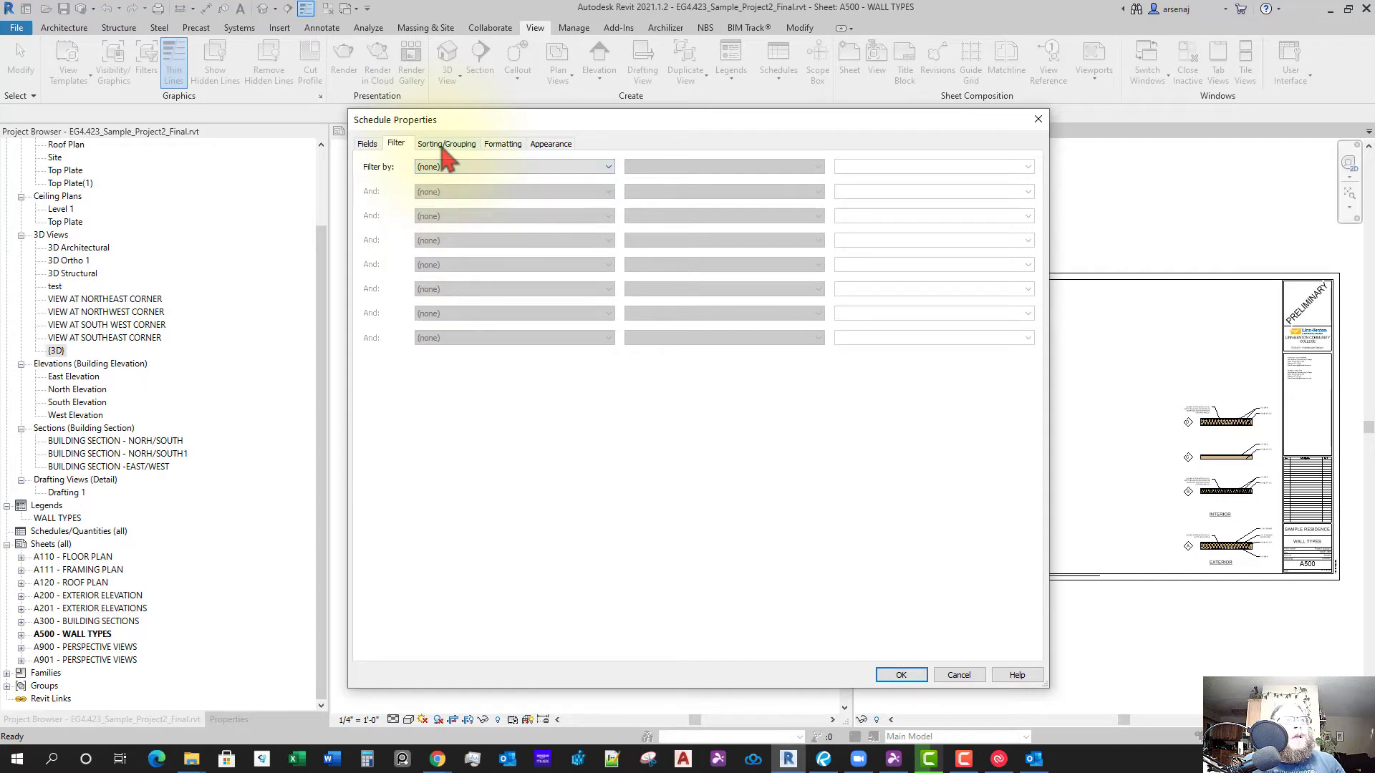
Sort the window schedule by Type Mark, leaving the second sort level at none
click(444, 145)
click(473, 172)
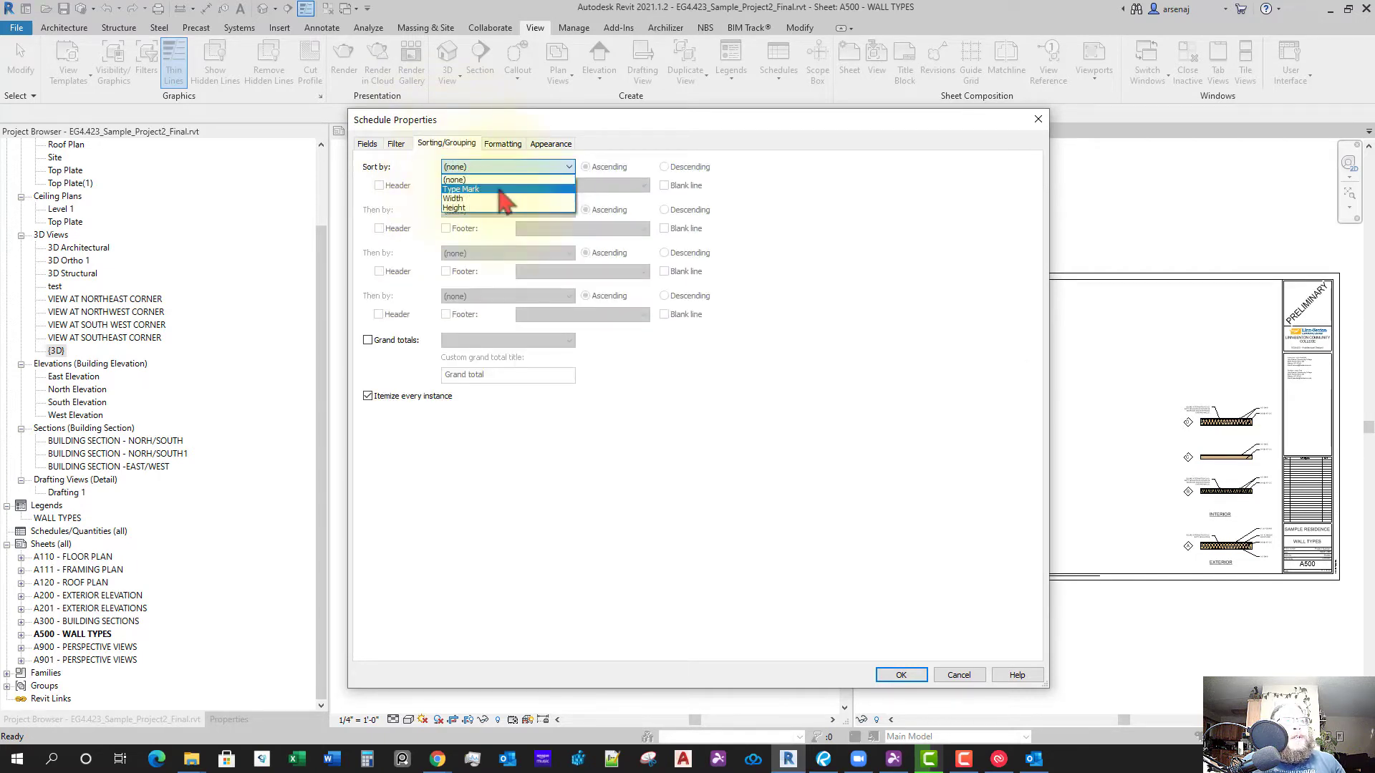
click(473, 189)
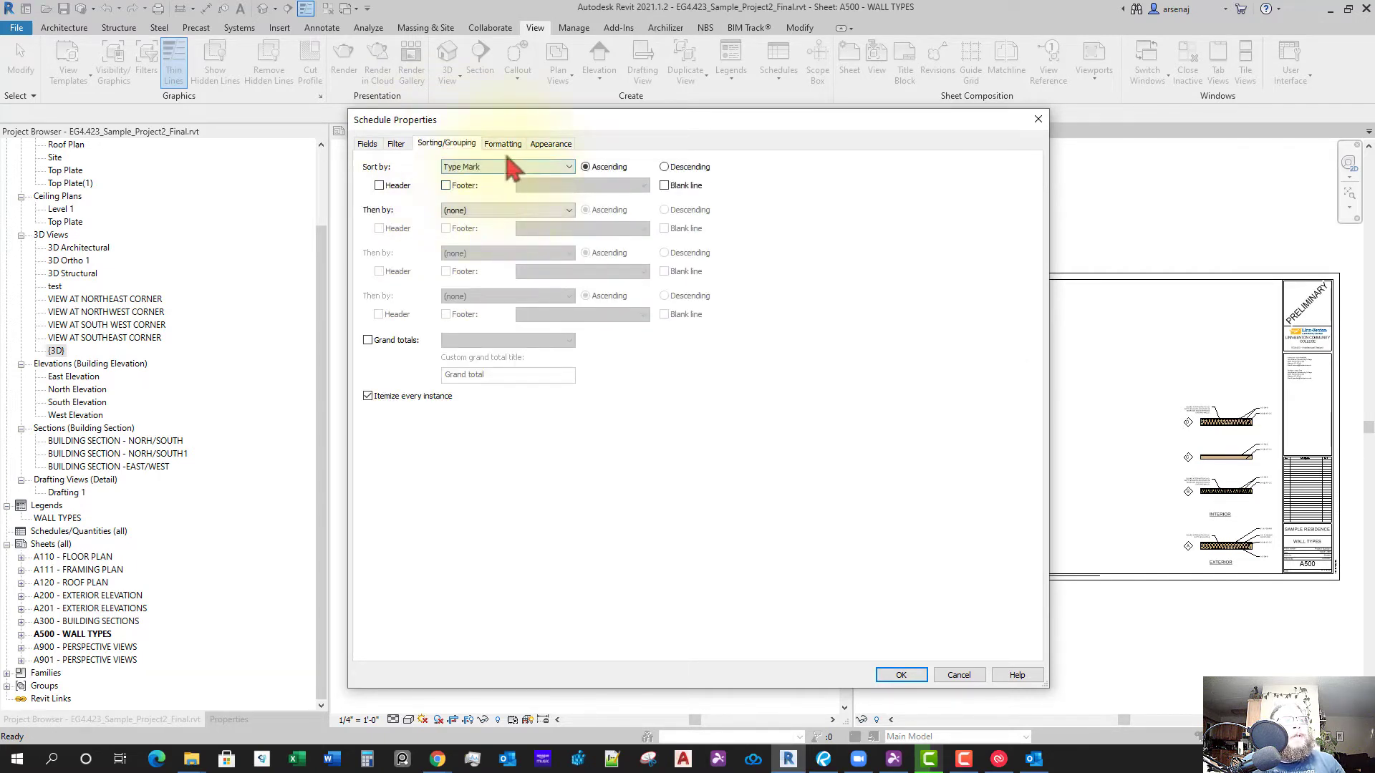
click(499, 210)
click(499, 222)
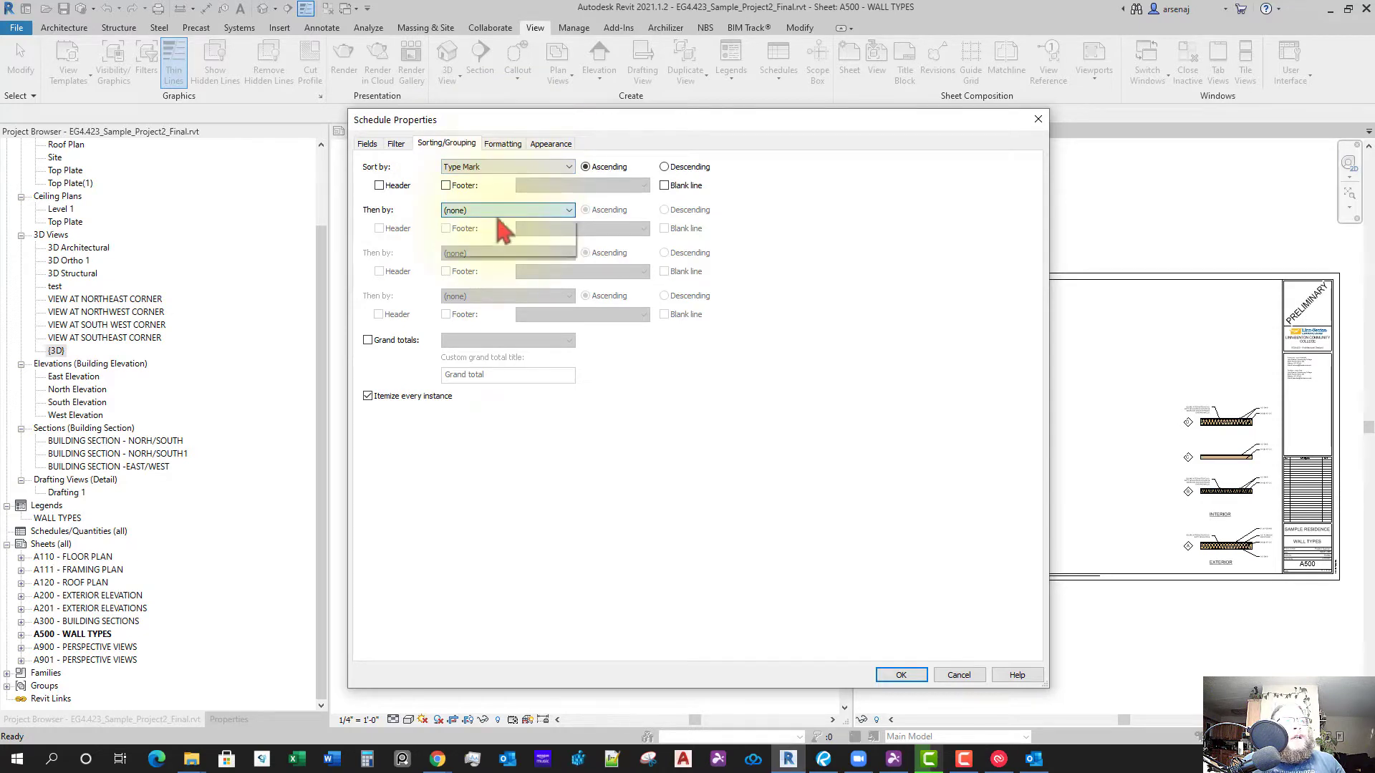
click(503, 144)
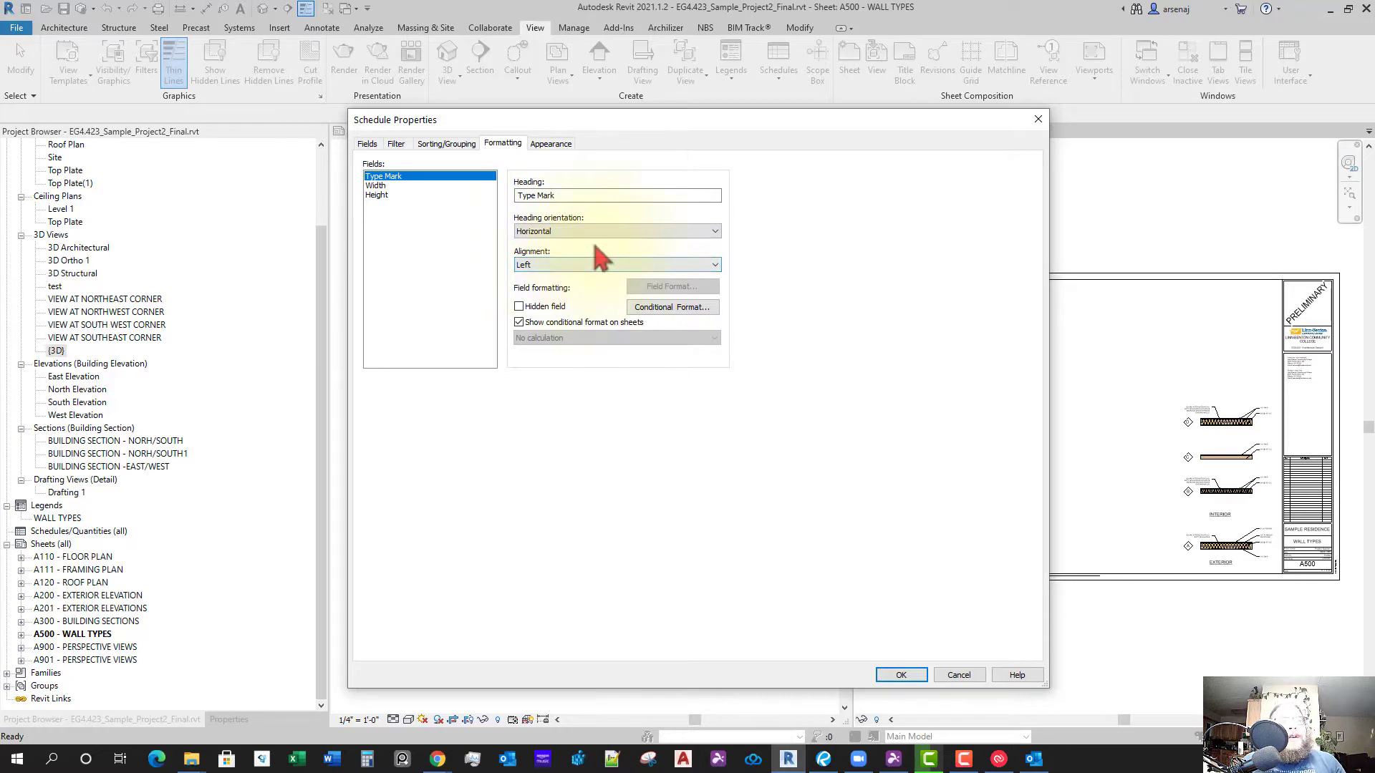
click(689, 310)
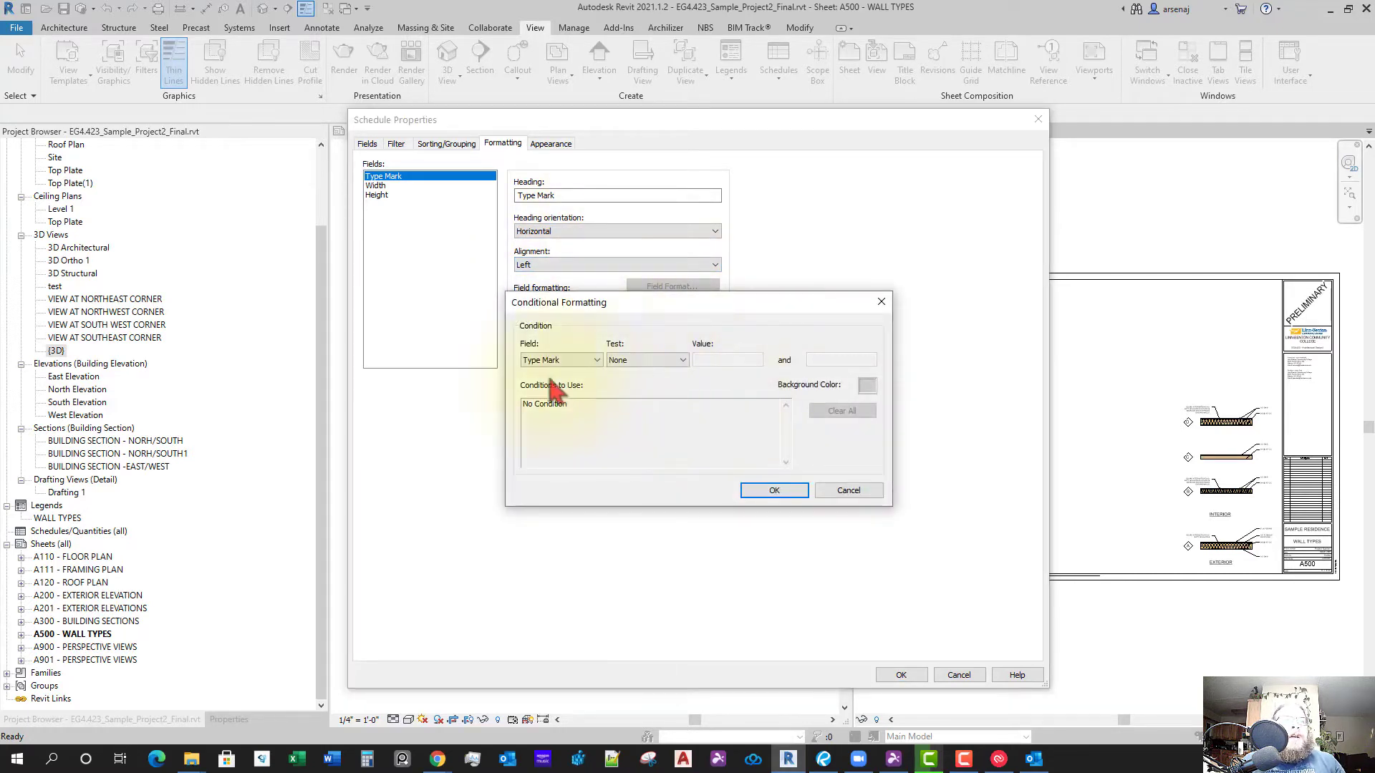
click(668, 371)
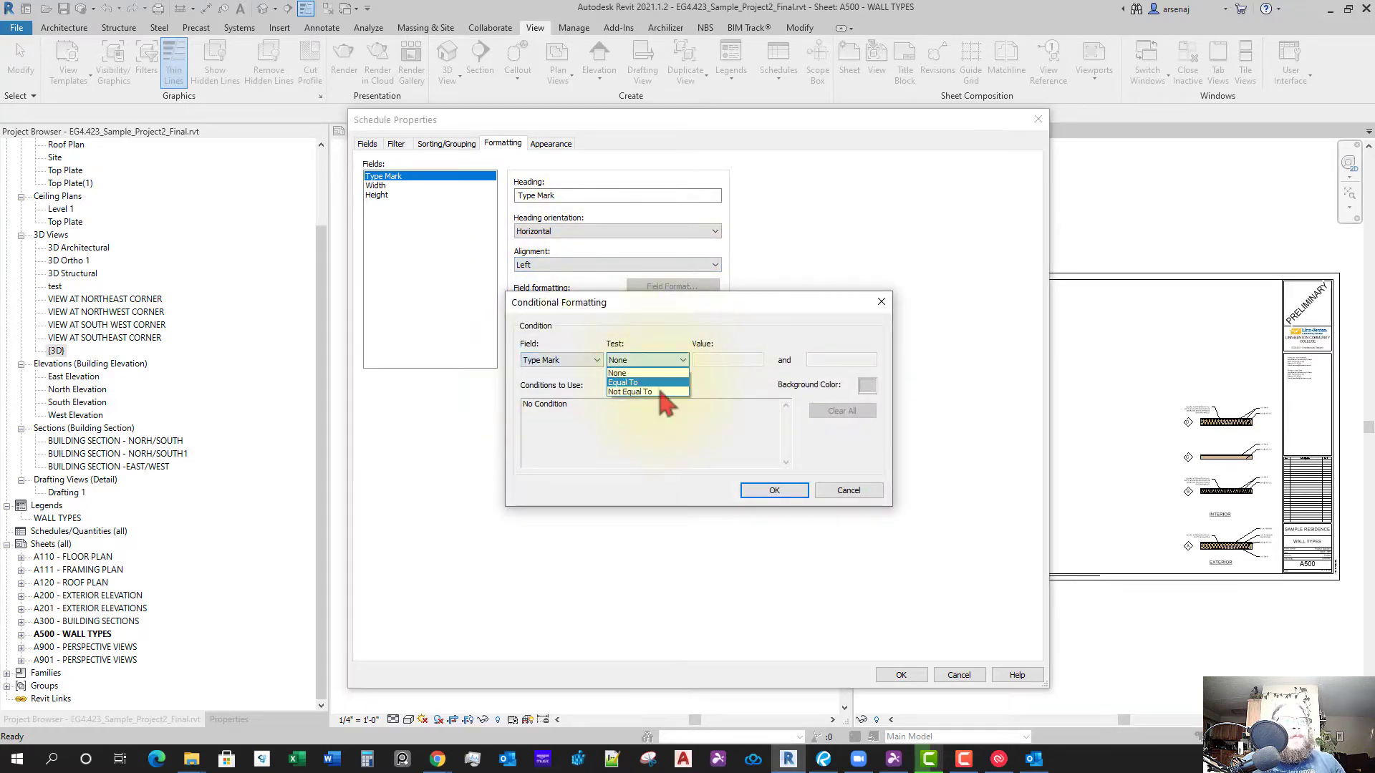
click(649, 383)
click(745, 359)
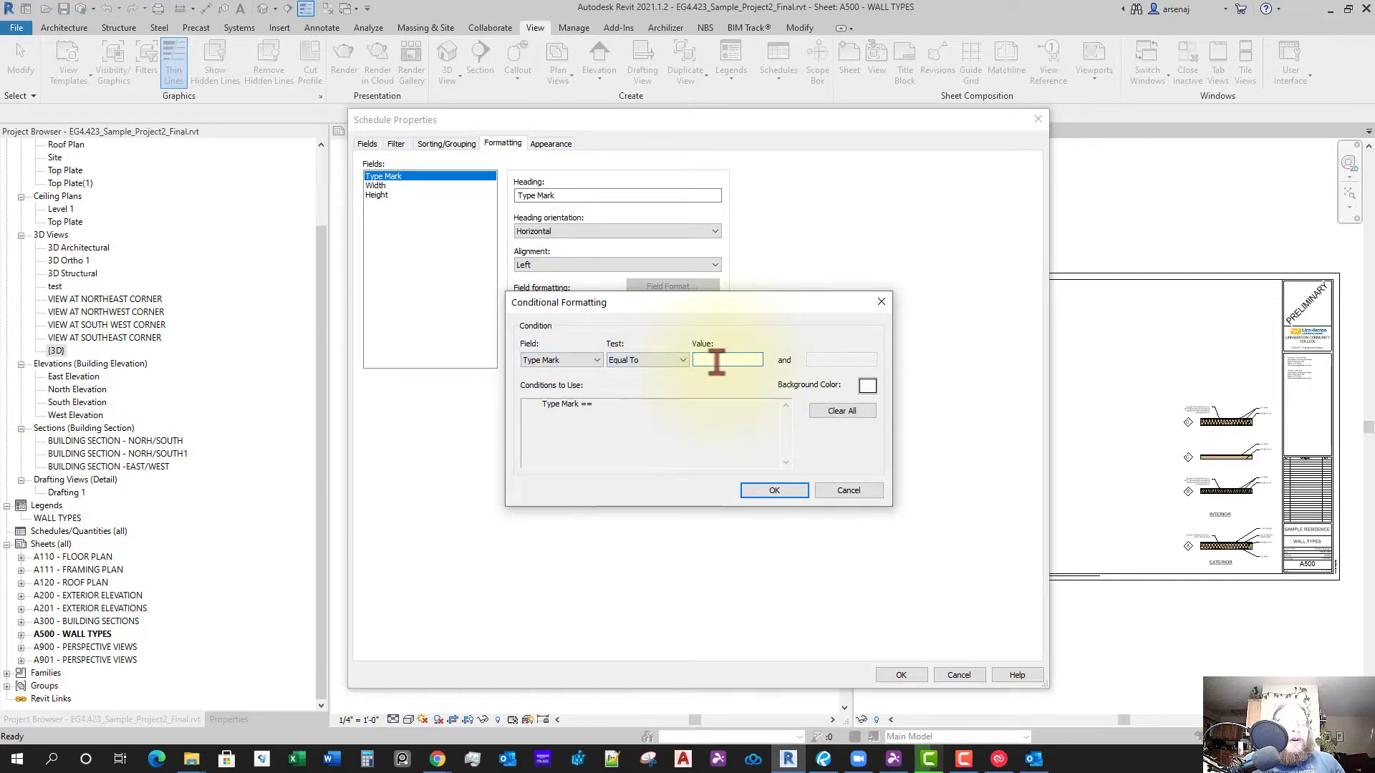
click(655, 360)
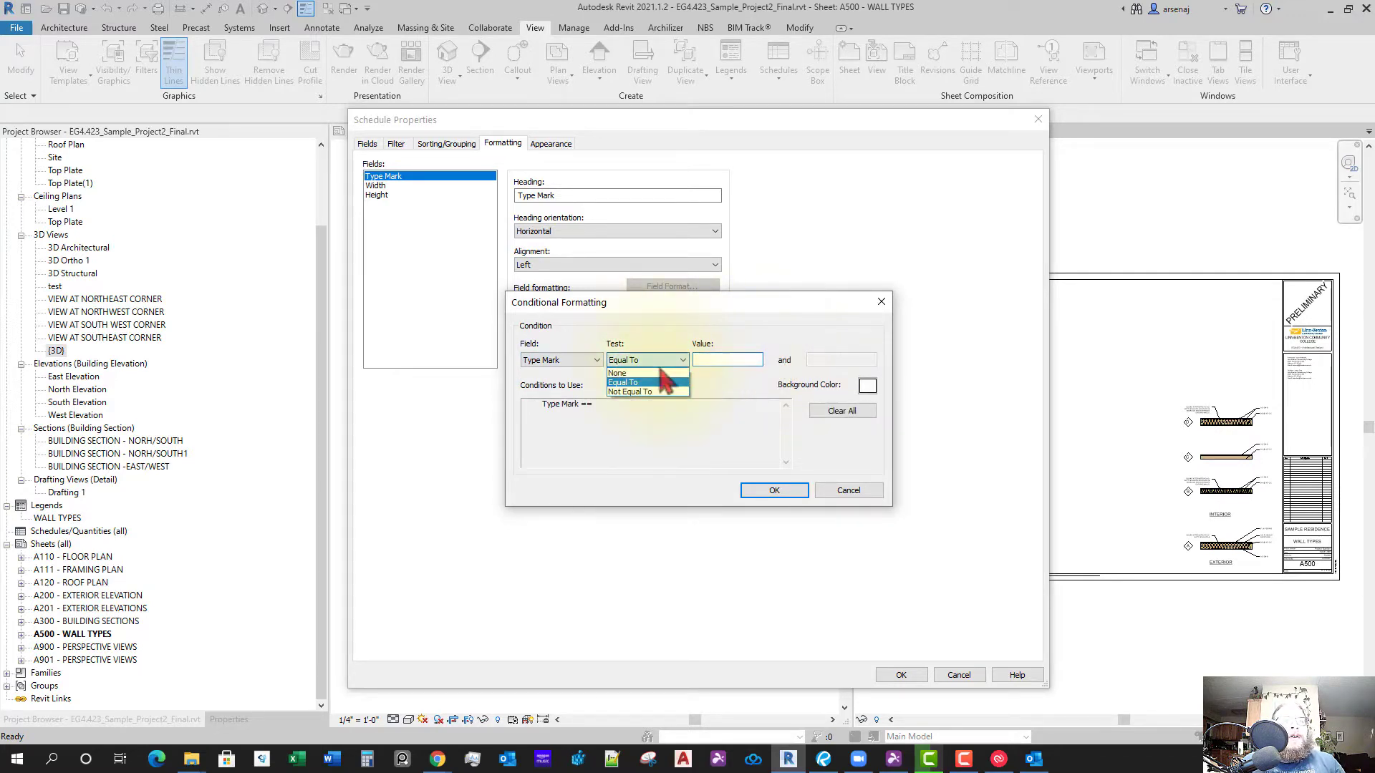
click(645, 371)
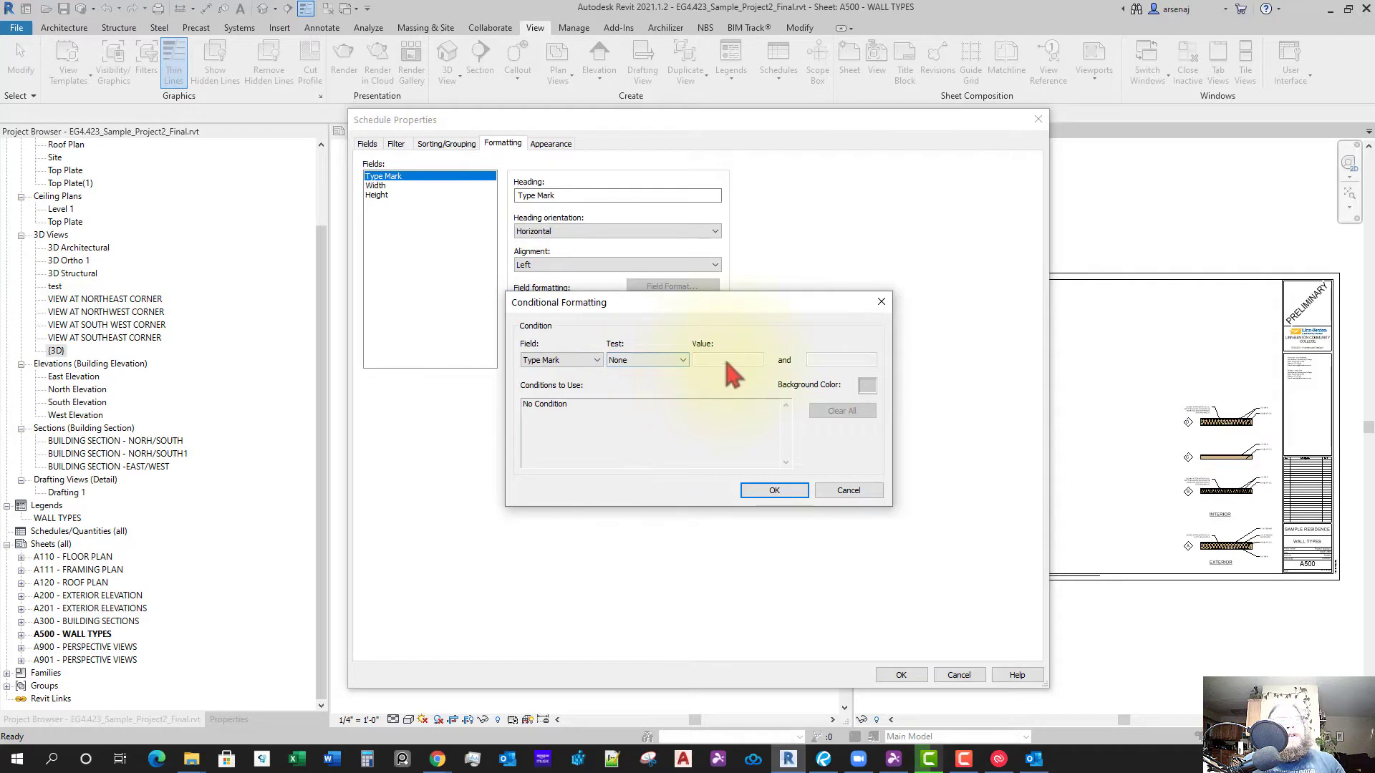
click(600, 360)
click(644, 349)
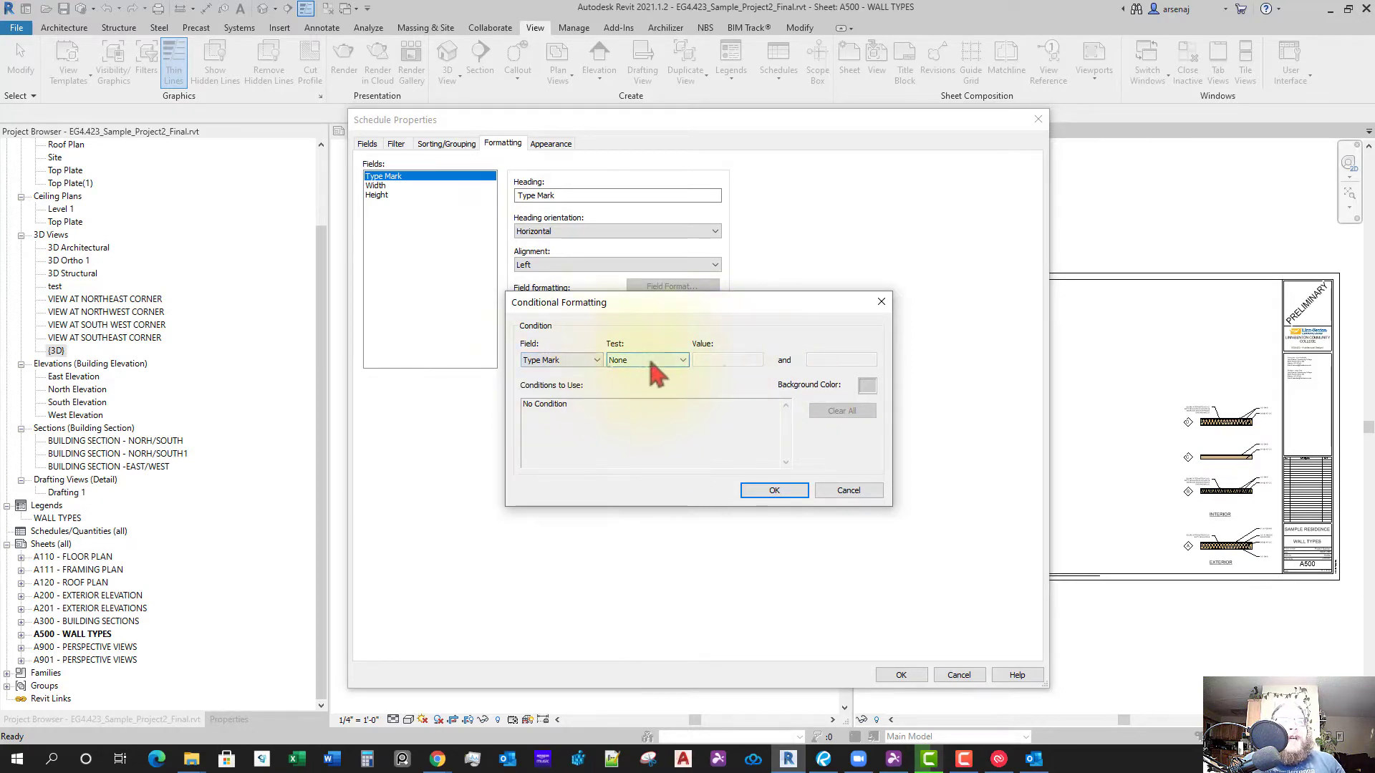
click(852, 490)
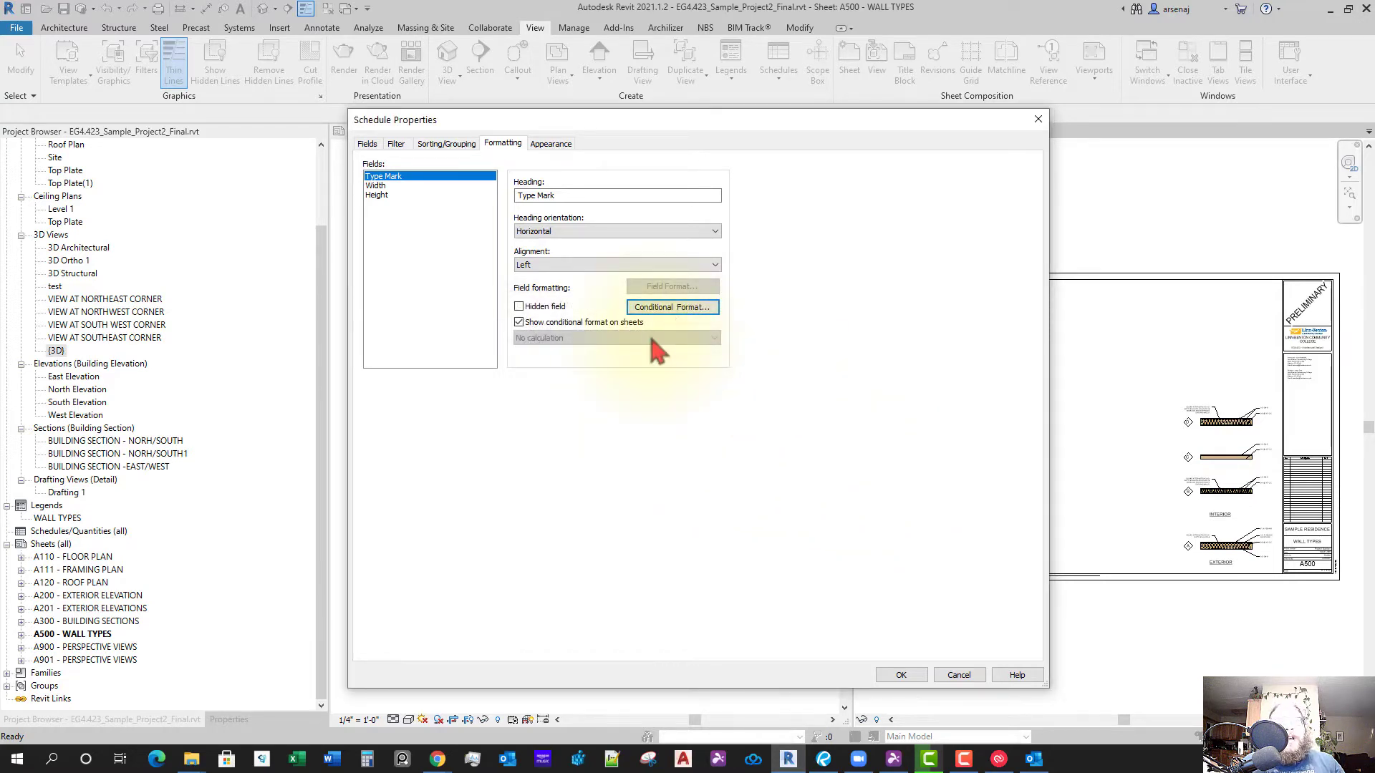
Turn off the blank row before data in the schedule's appearance settings and generate the window schedule
click(553, 144)
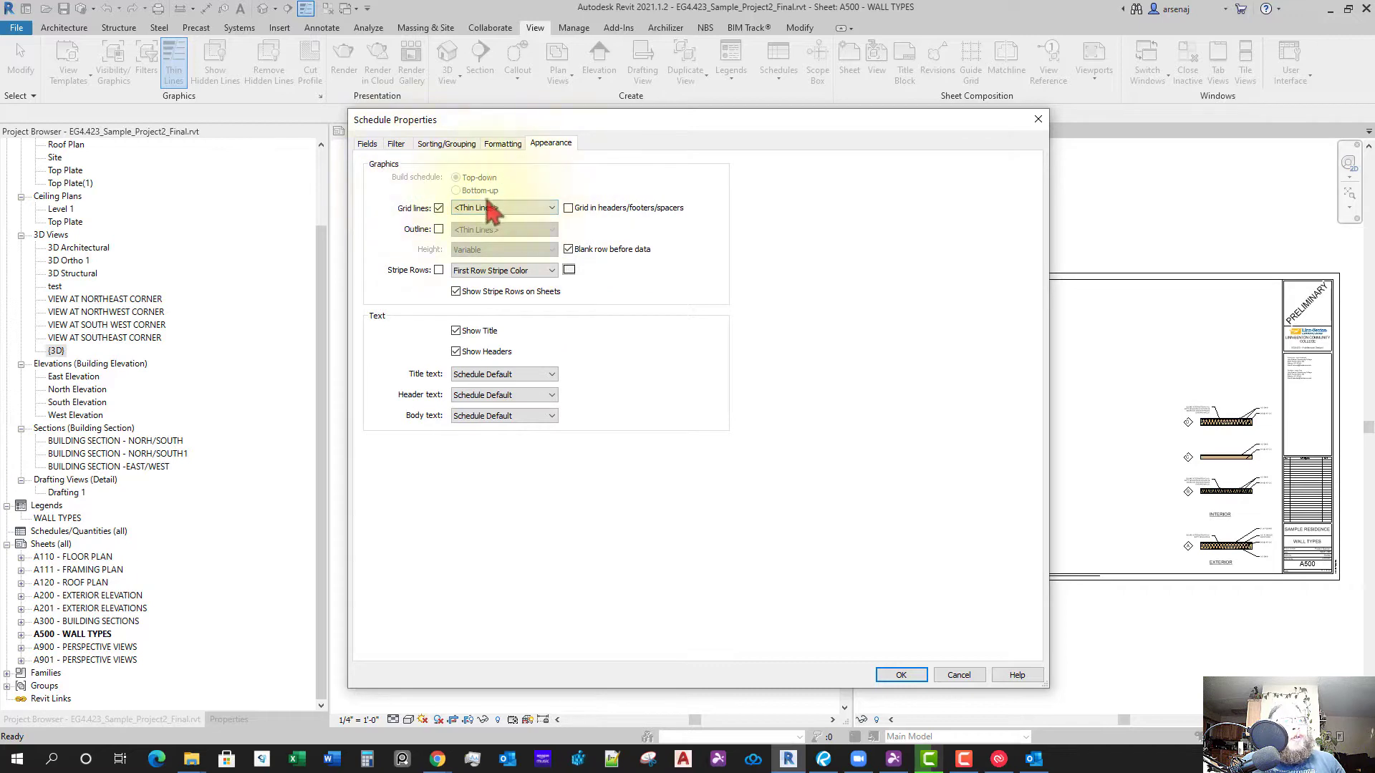
click(569, 249)
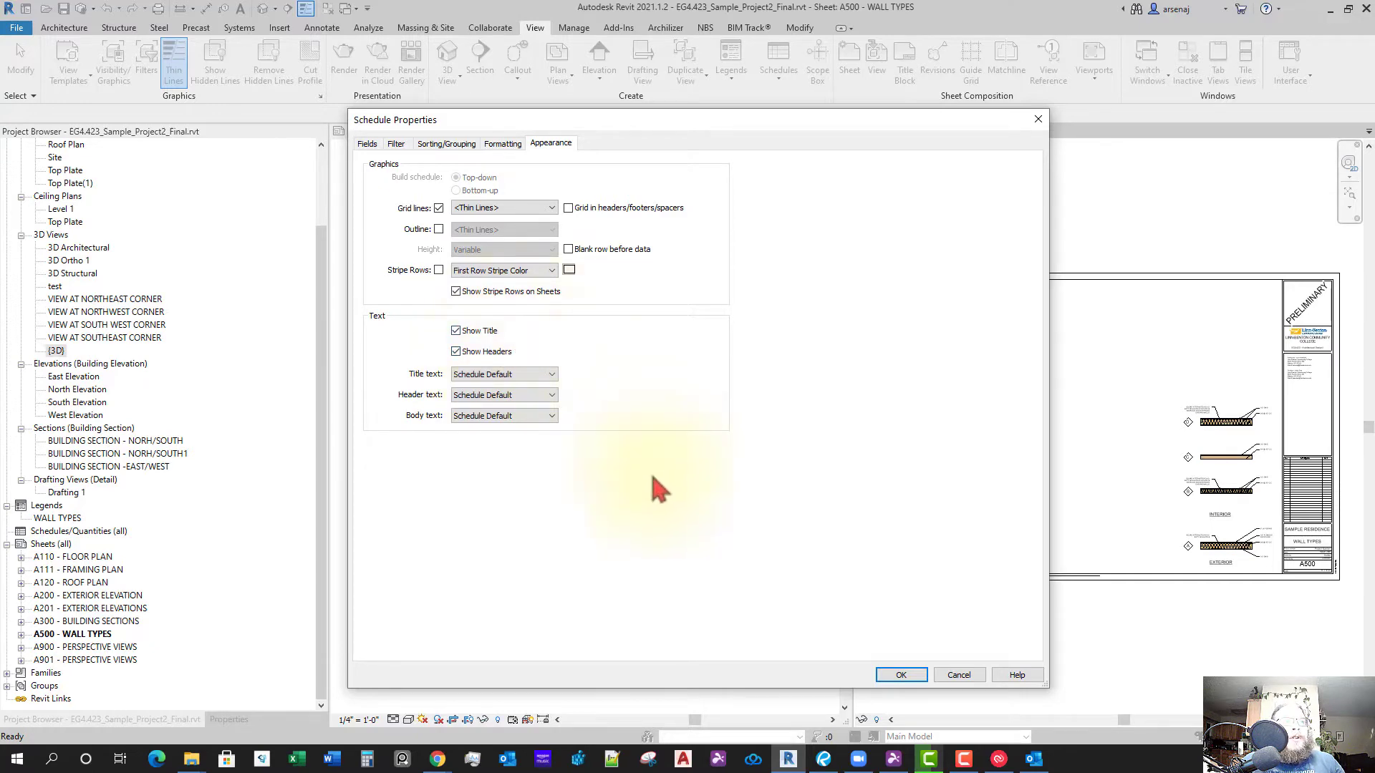
click(907, 675)
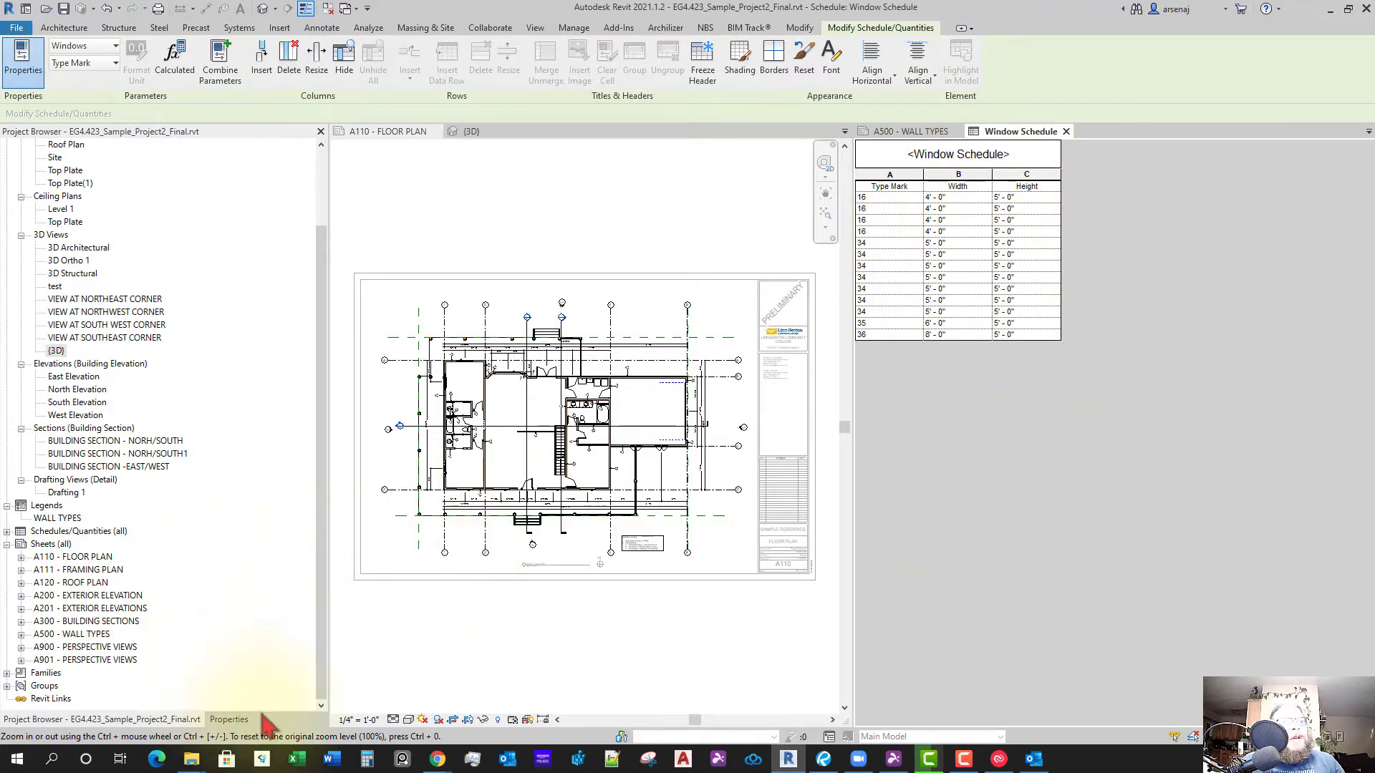
Turn off itemizing every instance in the Window Schedule's sorting and grouping settings
click(43, 531)
click(7, 531)
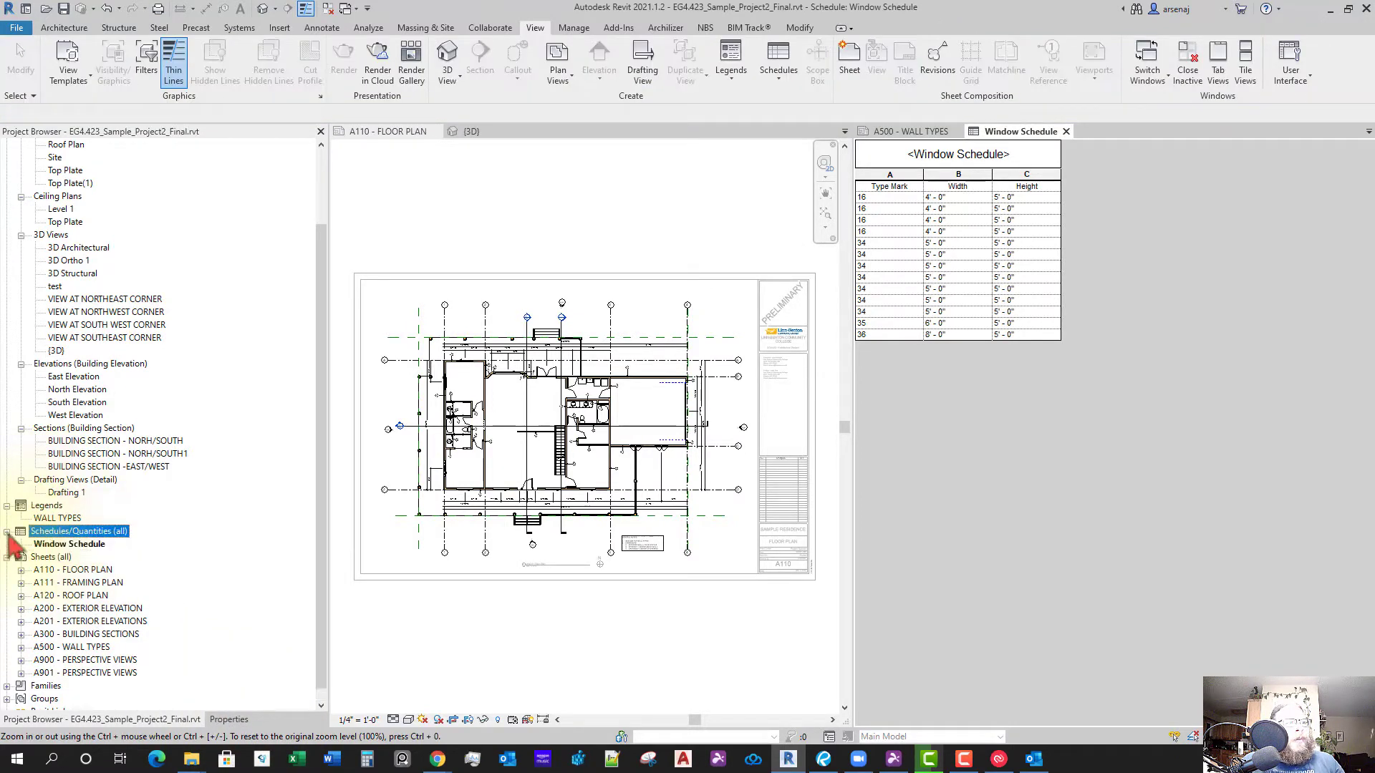
click(58, 545)
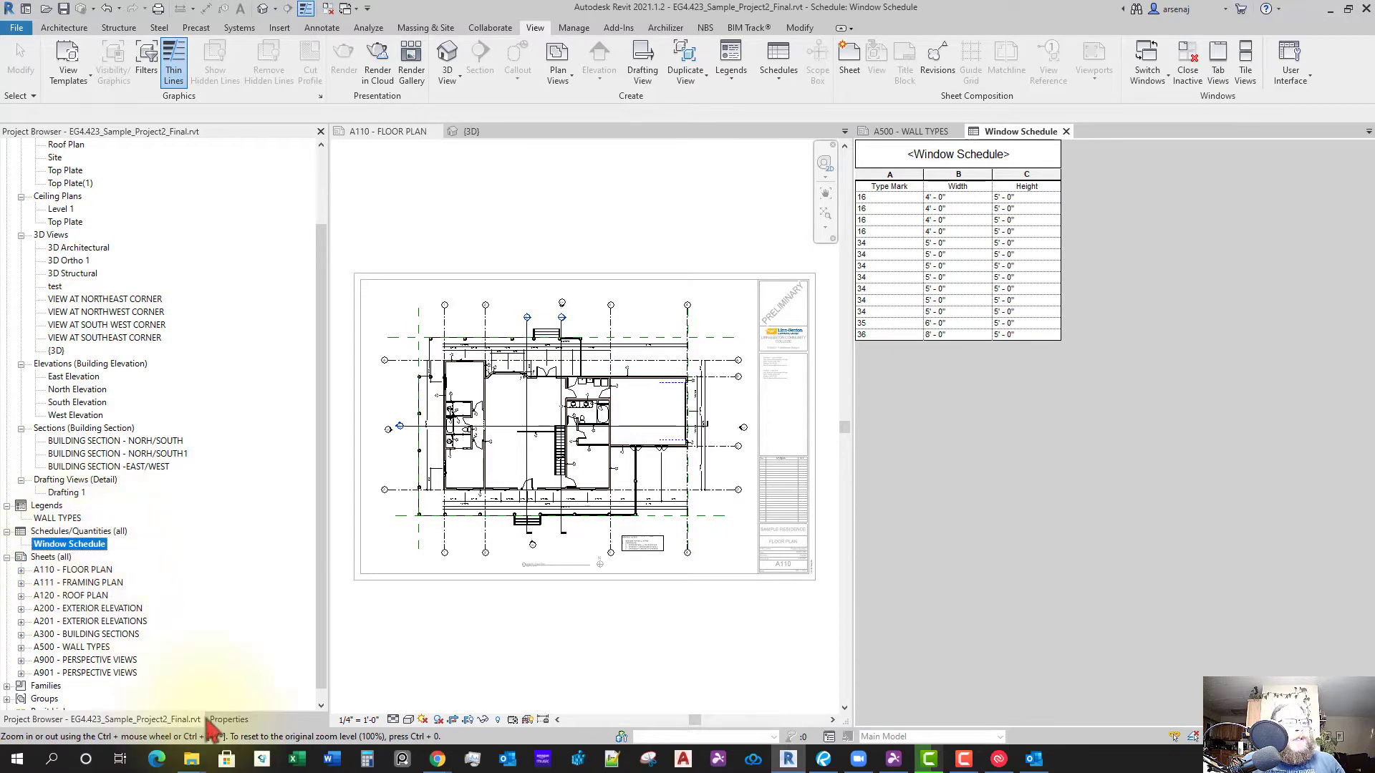
click(229, 719)
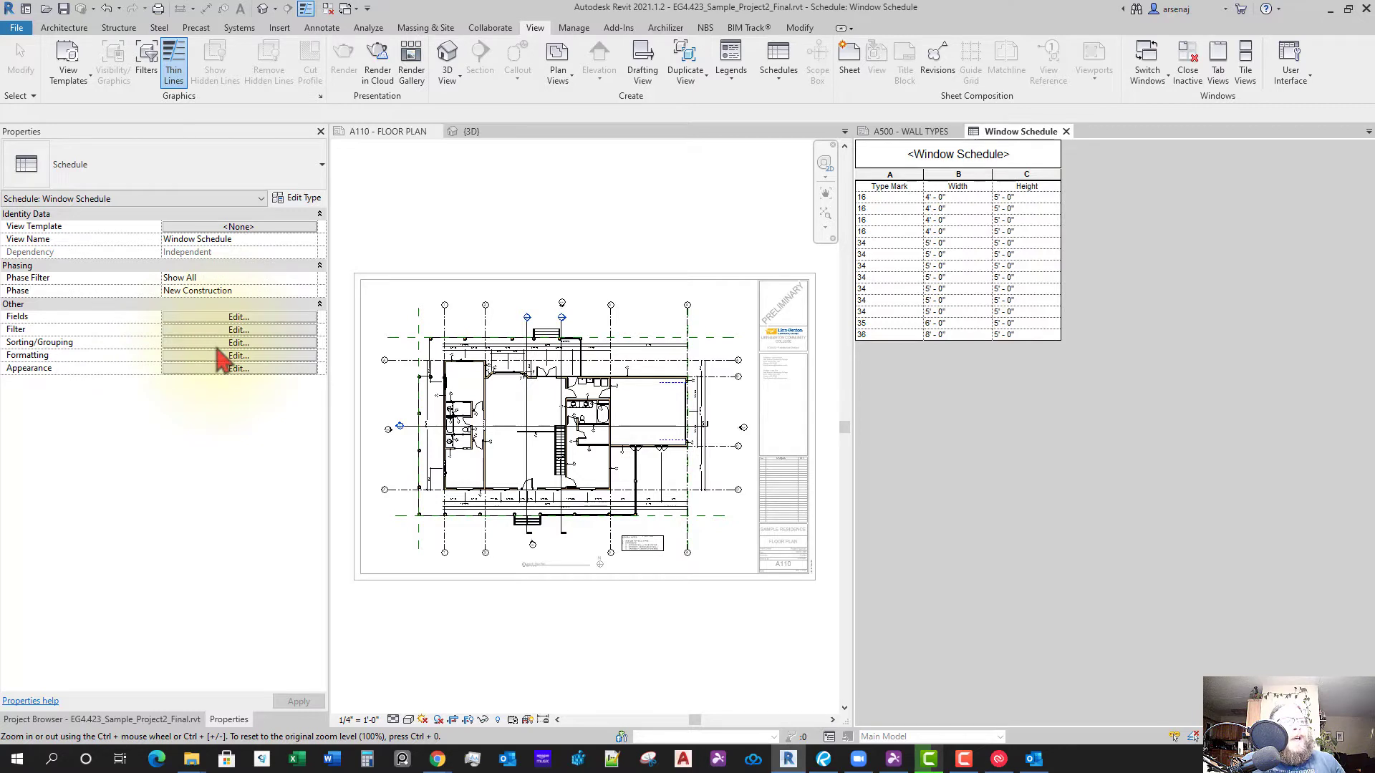
click(219, 344)
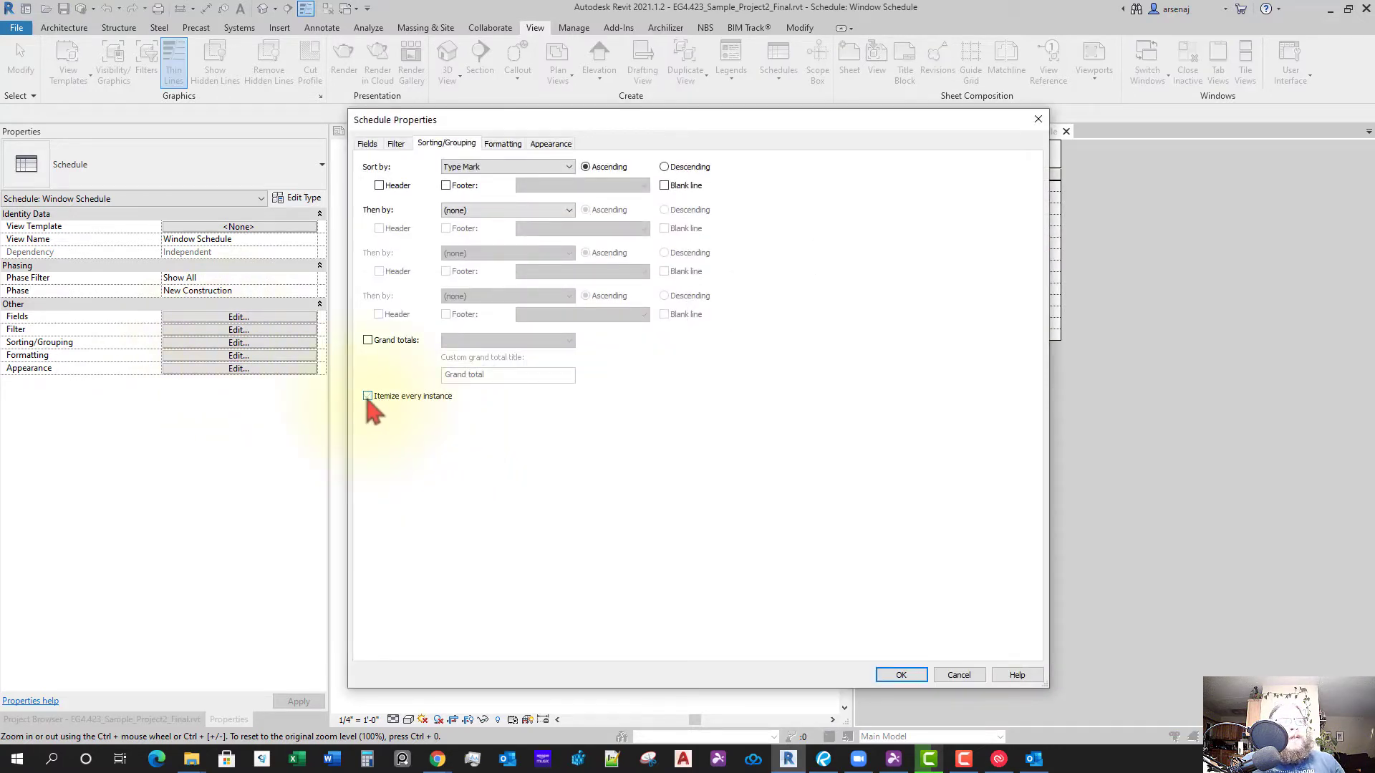
click(901, 676)
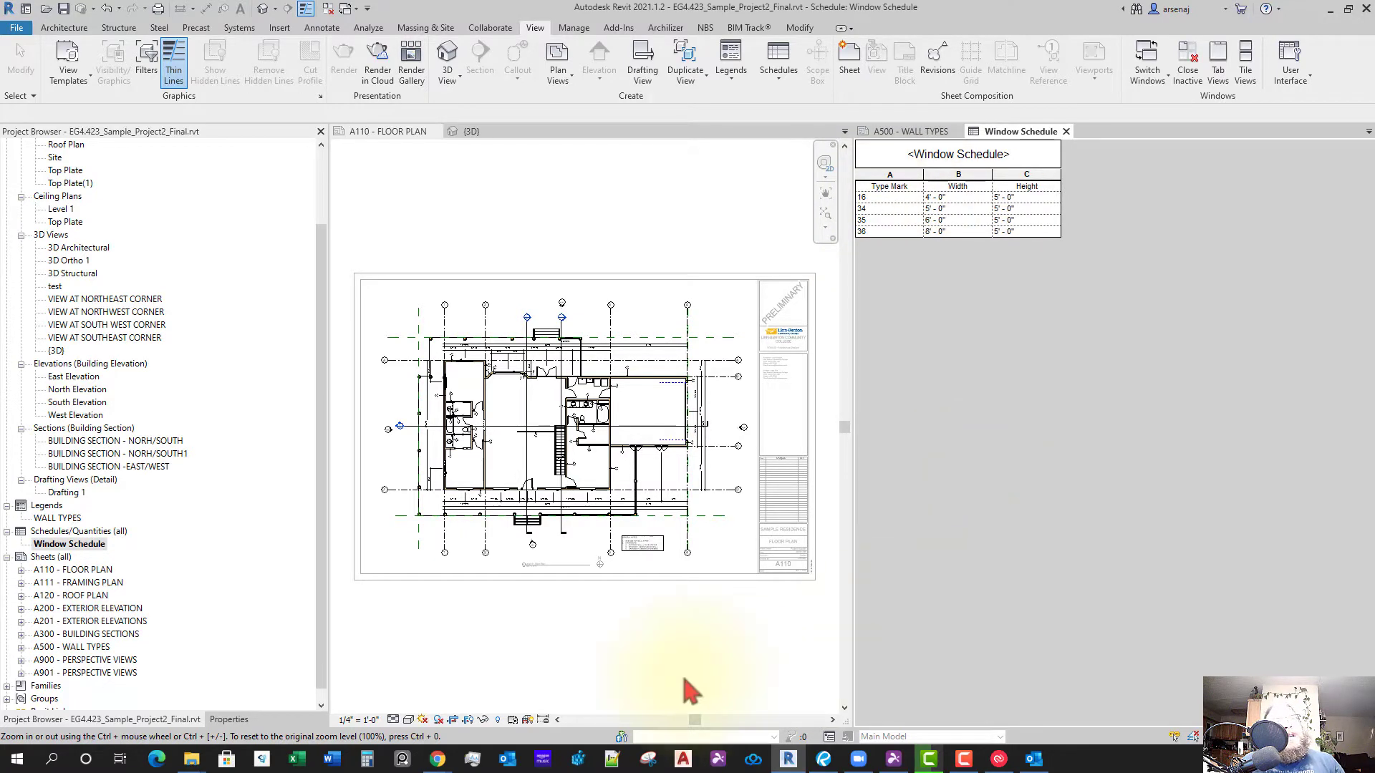
Create a new sheet with the Arch D 24 x 36 Horizontal titleblock
click(743, 655)
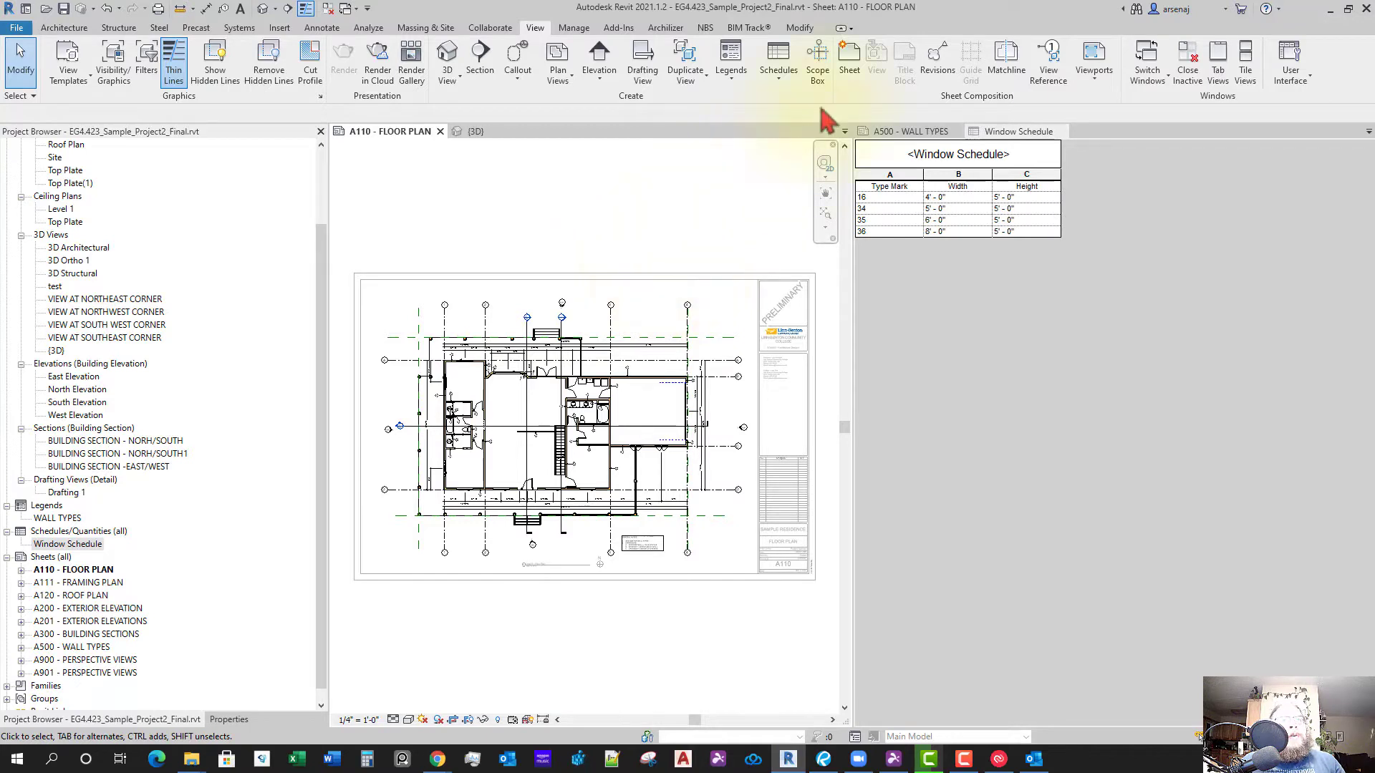
click(850, 57)
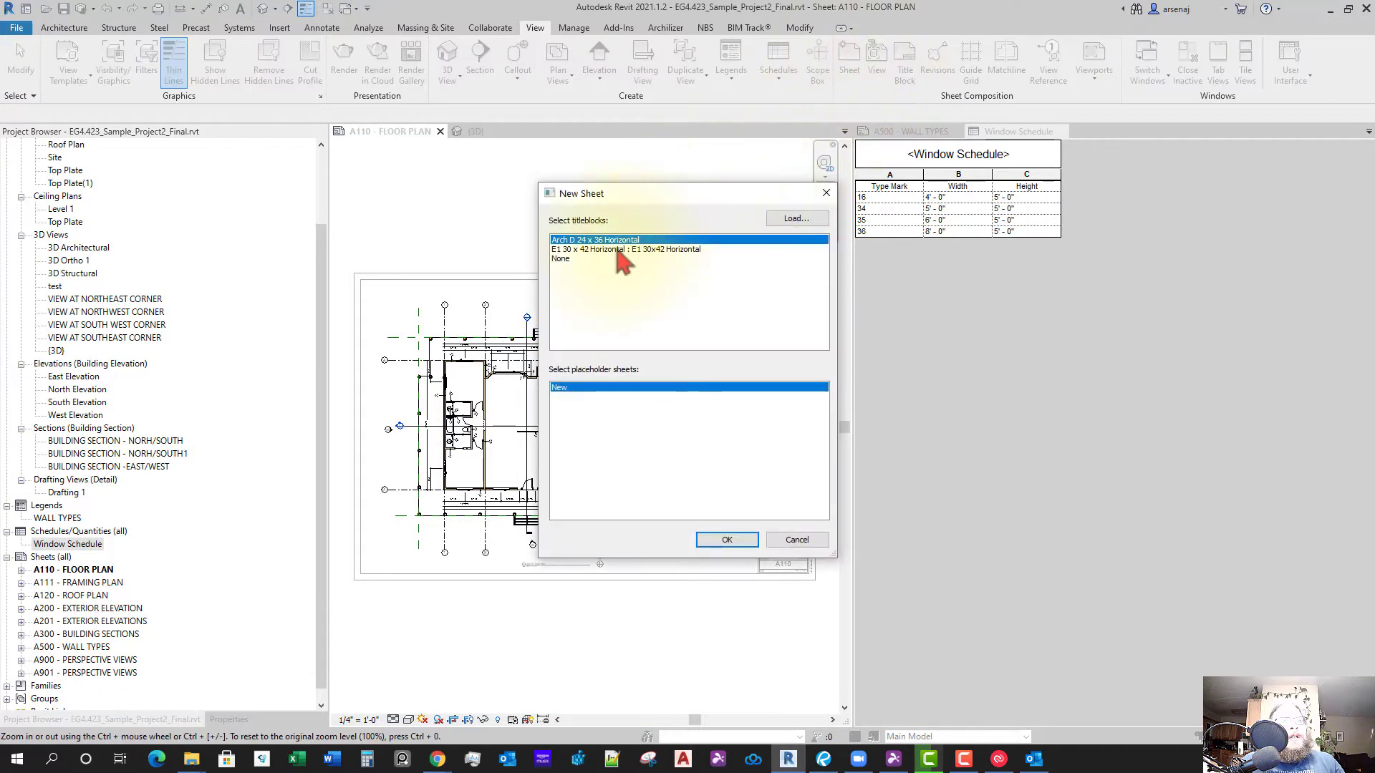
click(727, 540)
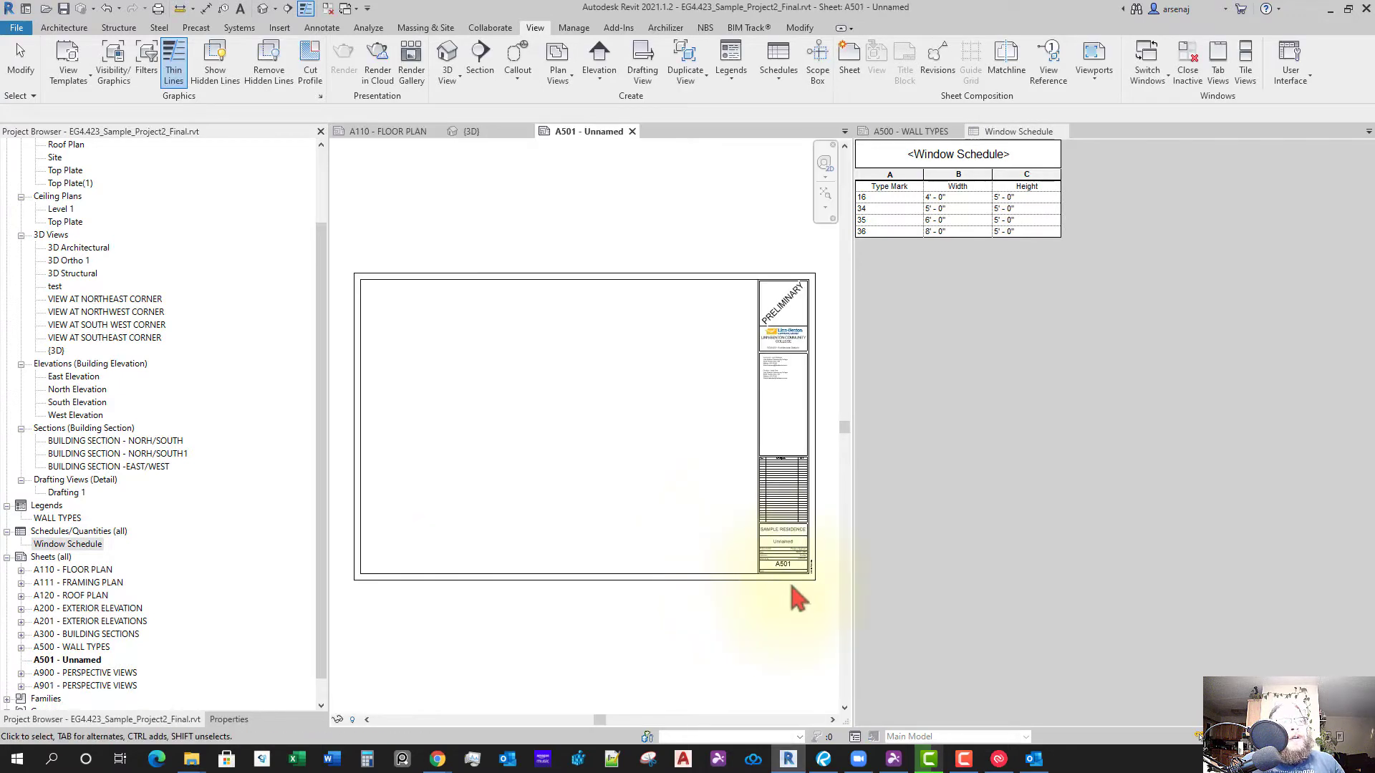
Rename the new A501 sheet as Door & Window Schedules in its title block
scroll(793, 607, up, 2)
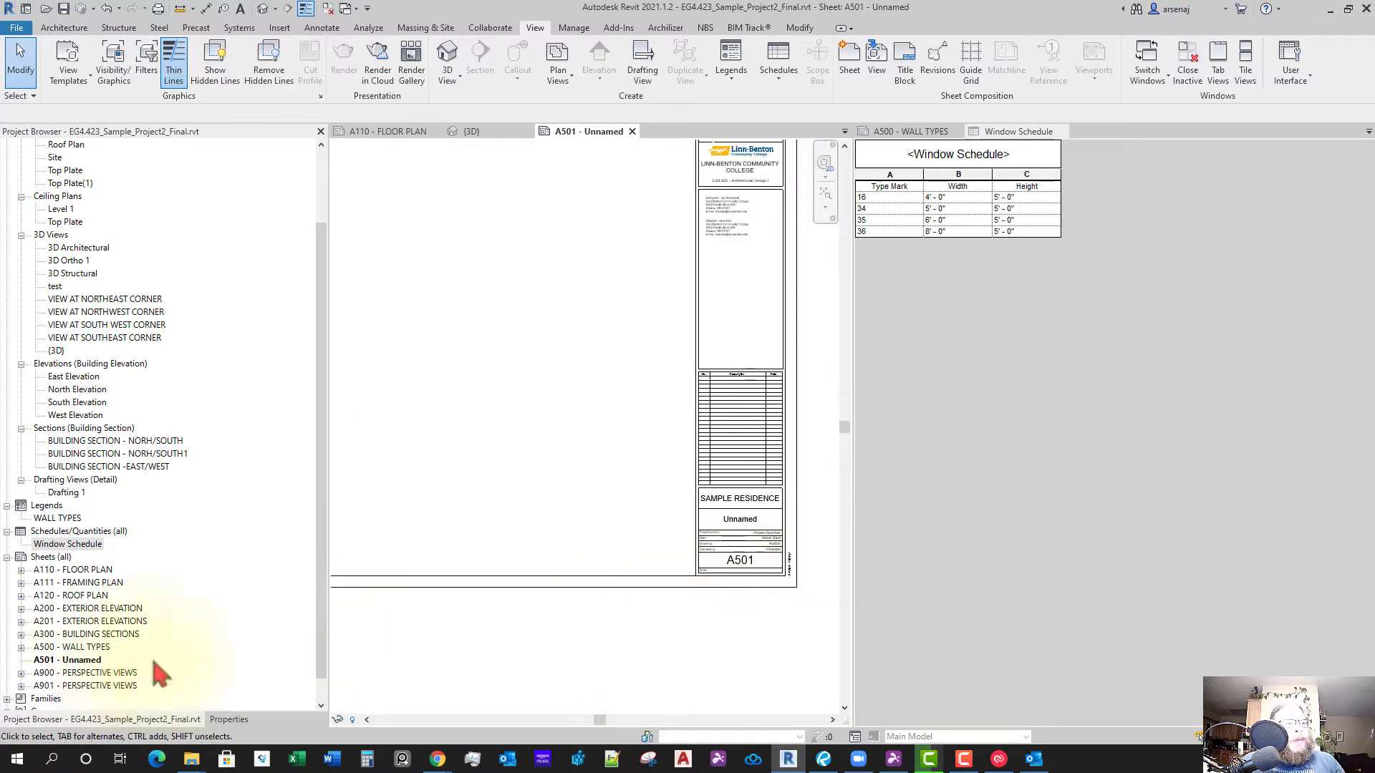
click(762, 534)
click(757, 521)
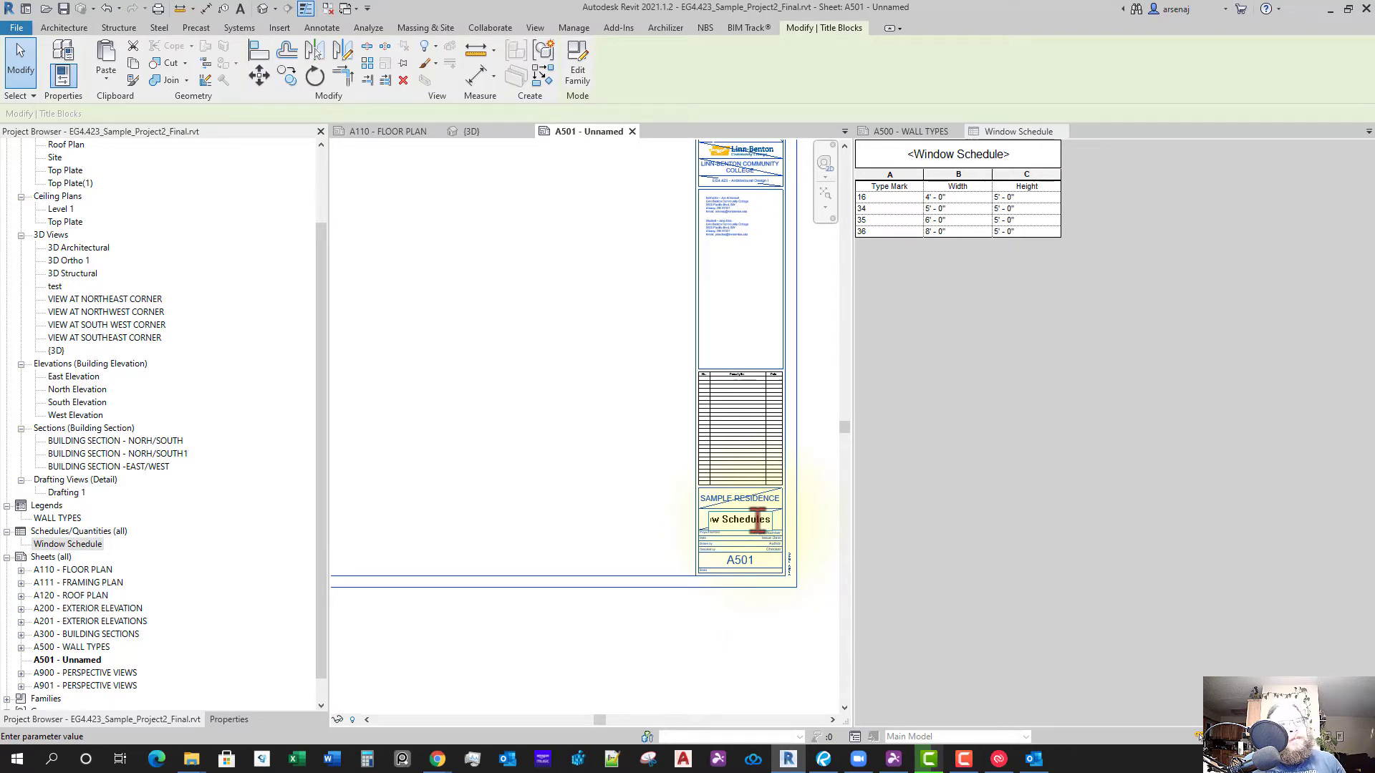
key(Return)
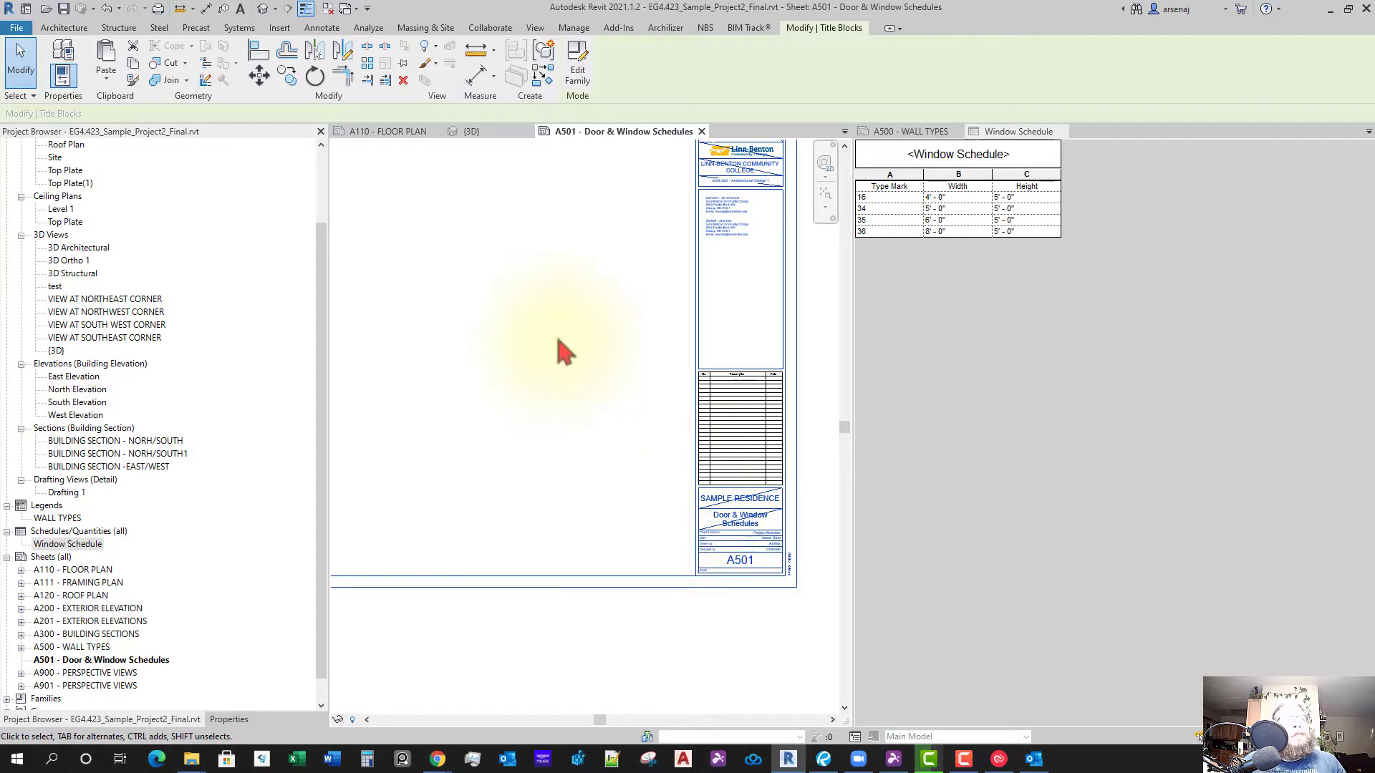
click(542, 445)
Place the Window Schedule on sheet A501 and move the sheet view into the same pane as A500 - WALL TYPES
click(68, 546)
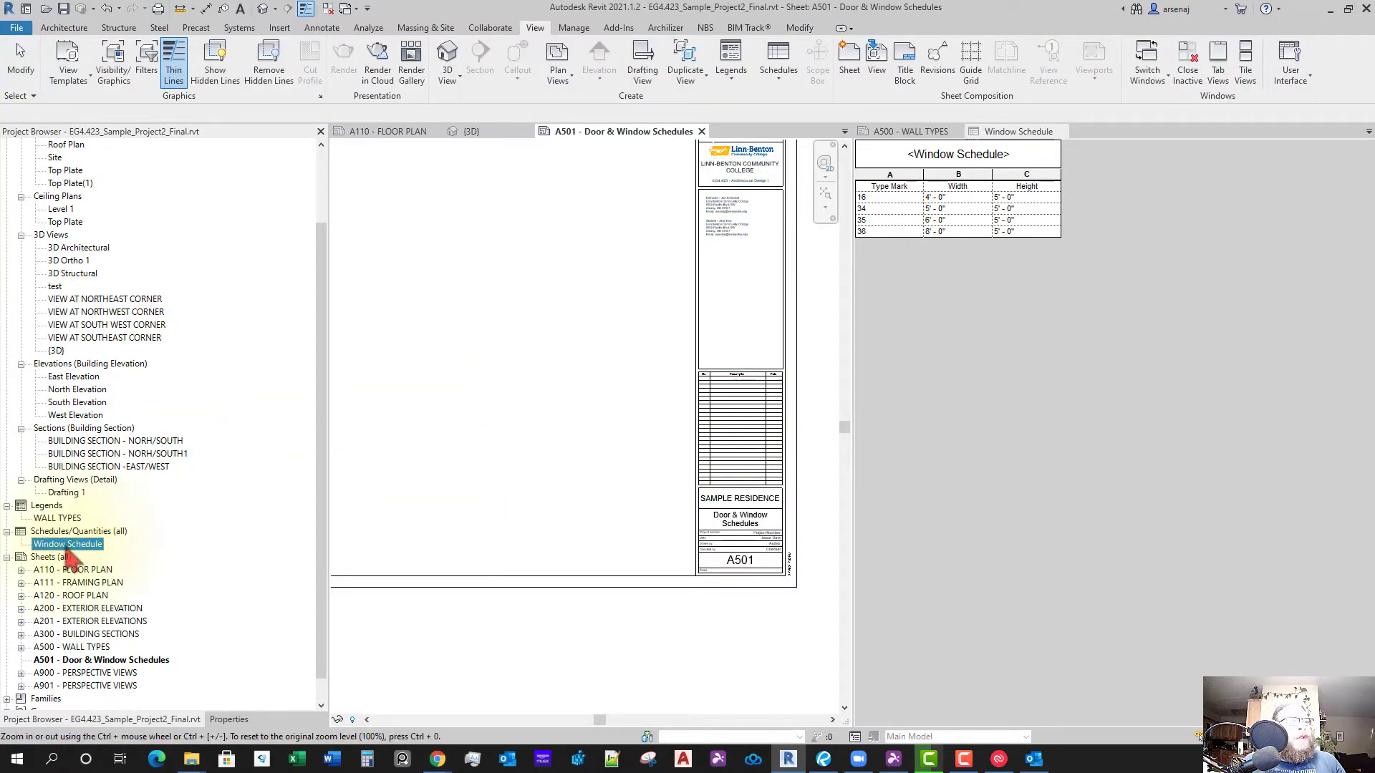
drag(65, 552, 277, 494)
drag(487, 465, 512, 475)
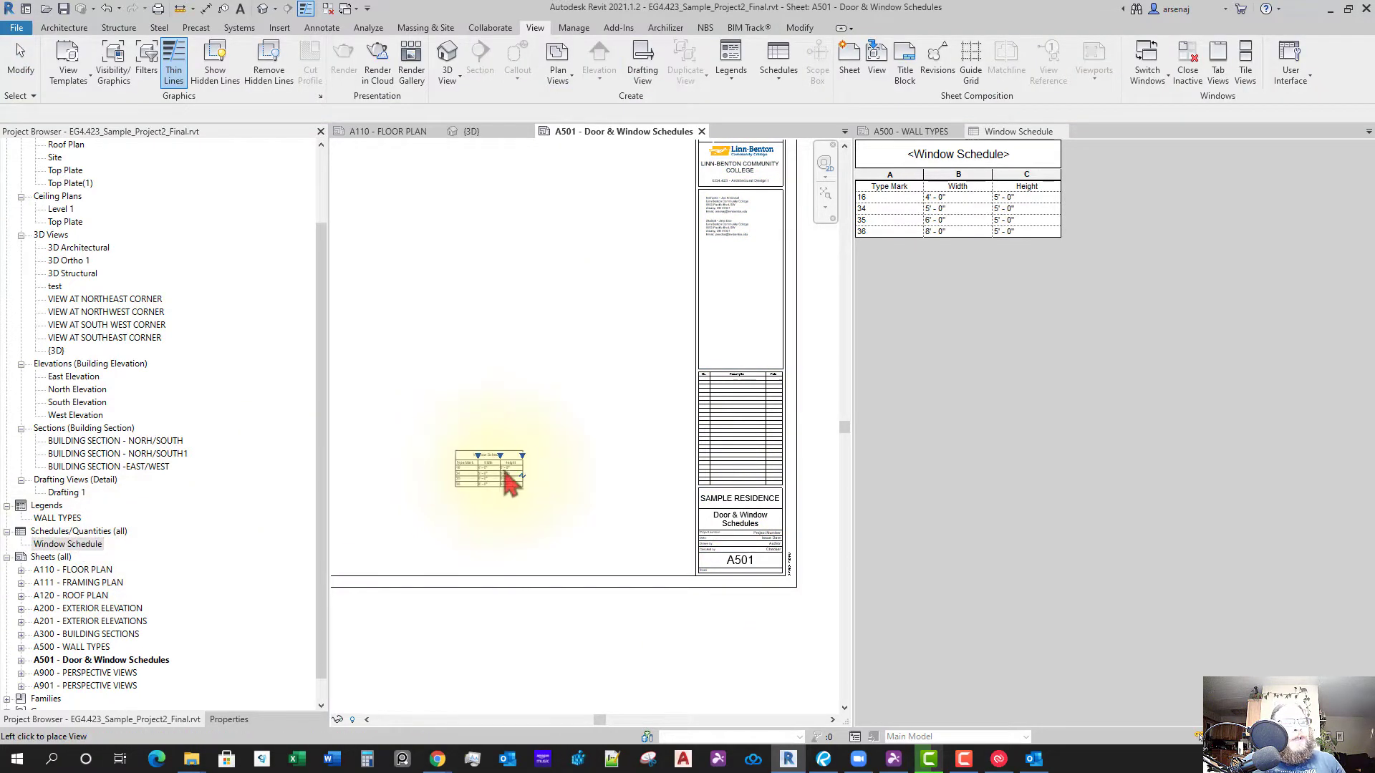
scroll(513, 475, up, 1)
click(552, 447)
click(559, 514)
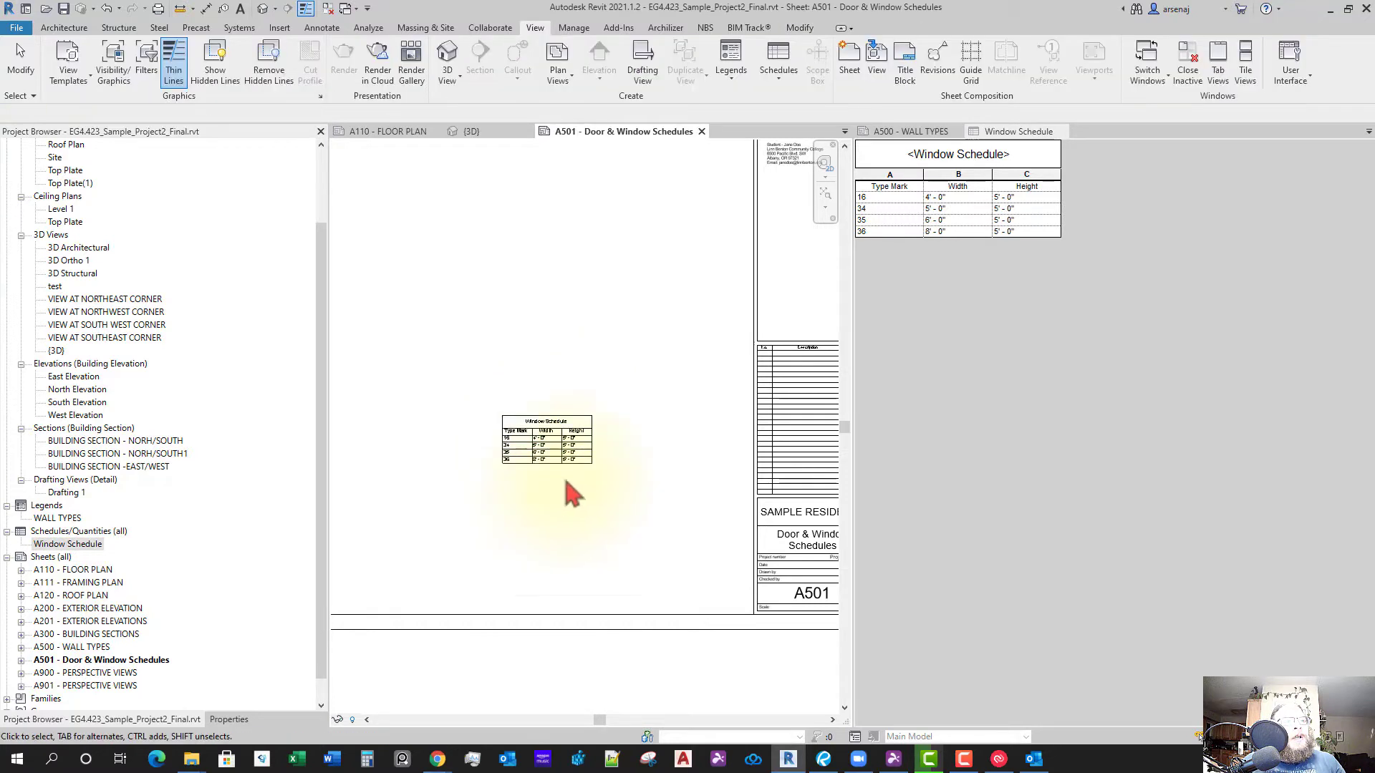
scroll(601, 515, up, 2)
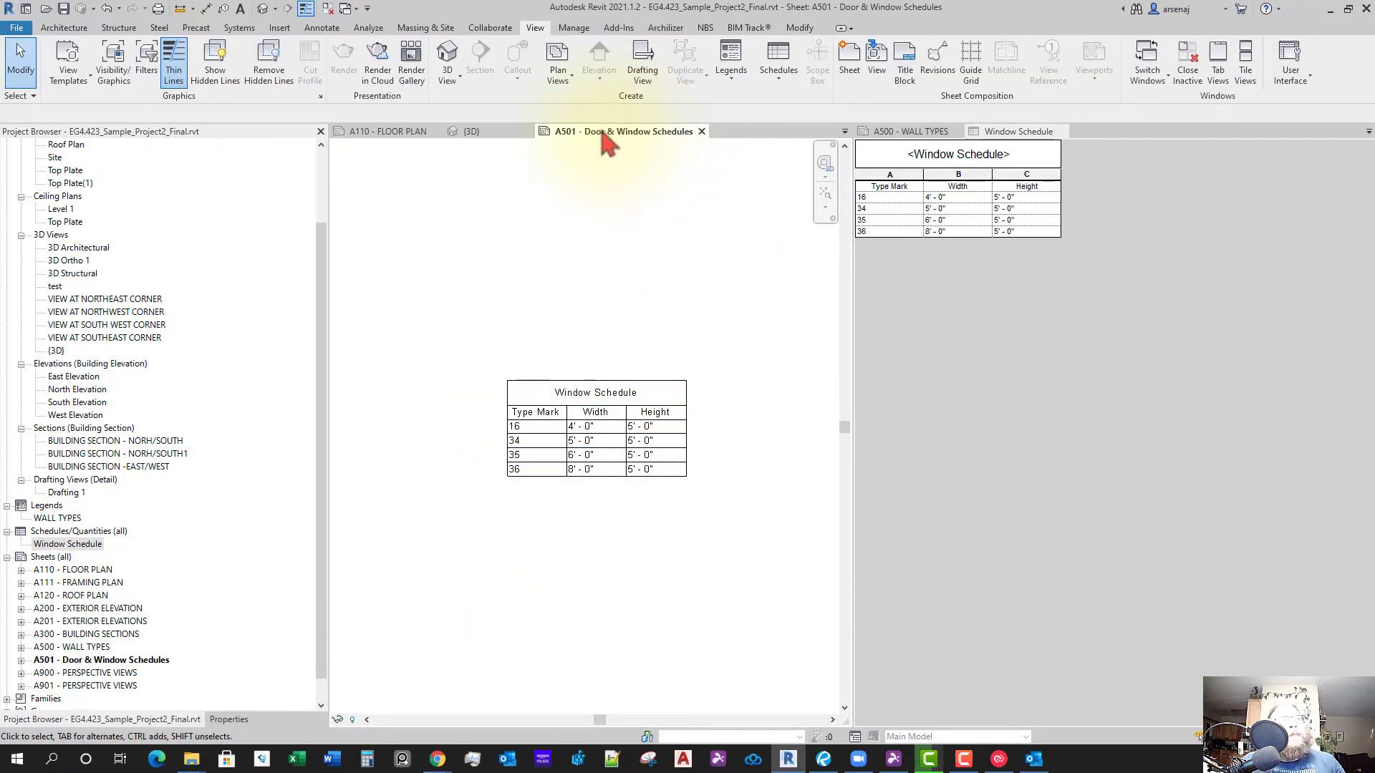
drag(607, 150, 1006, 152)
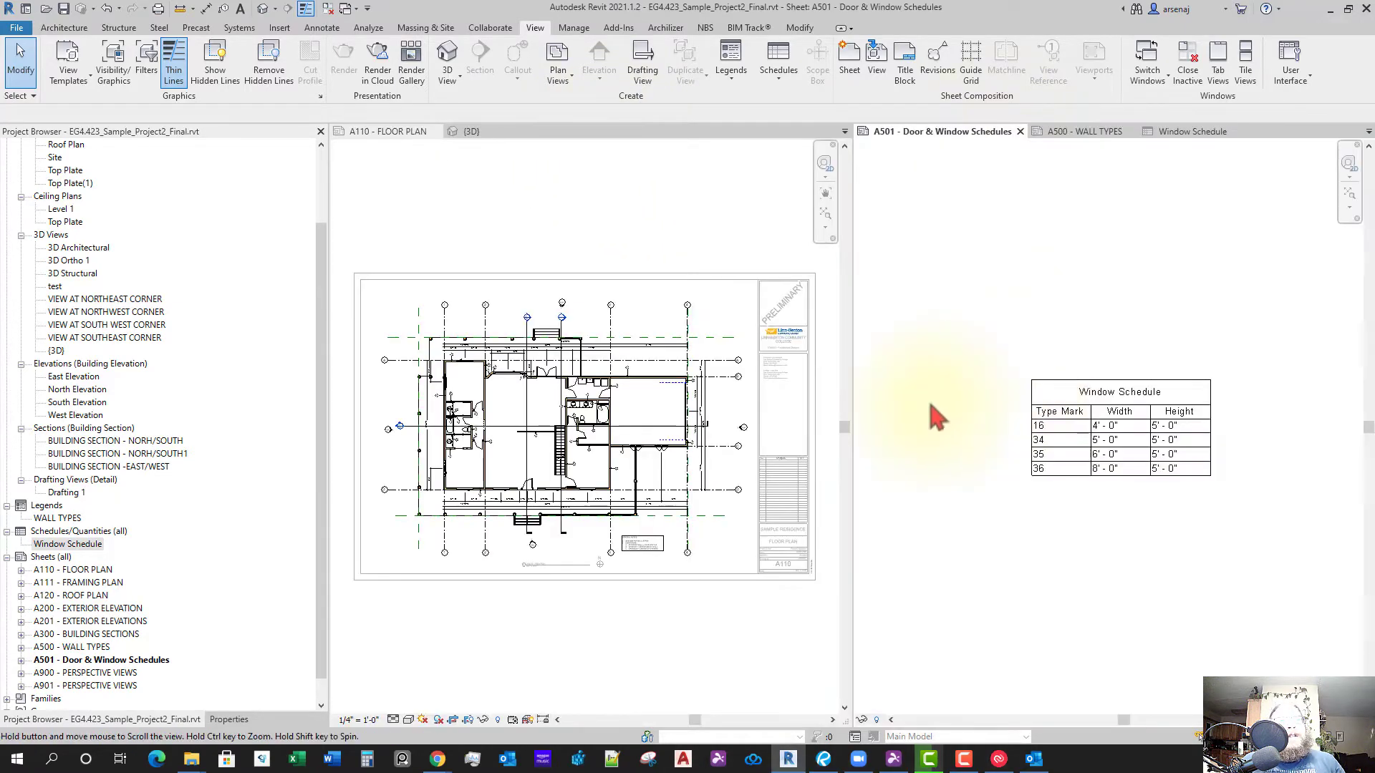
Tag by category, with leaders, the two double casement windows in the exterior wall between grids 3 and 4 on the A110 floor plan
click(687, 599)
scroll(605, 577, up, 2)
scroll(612, 510, up, 4)
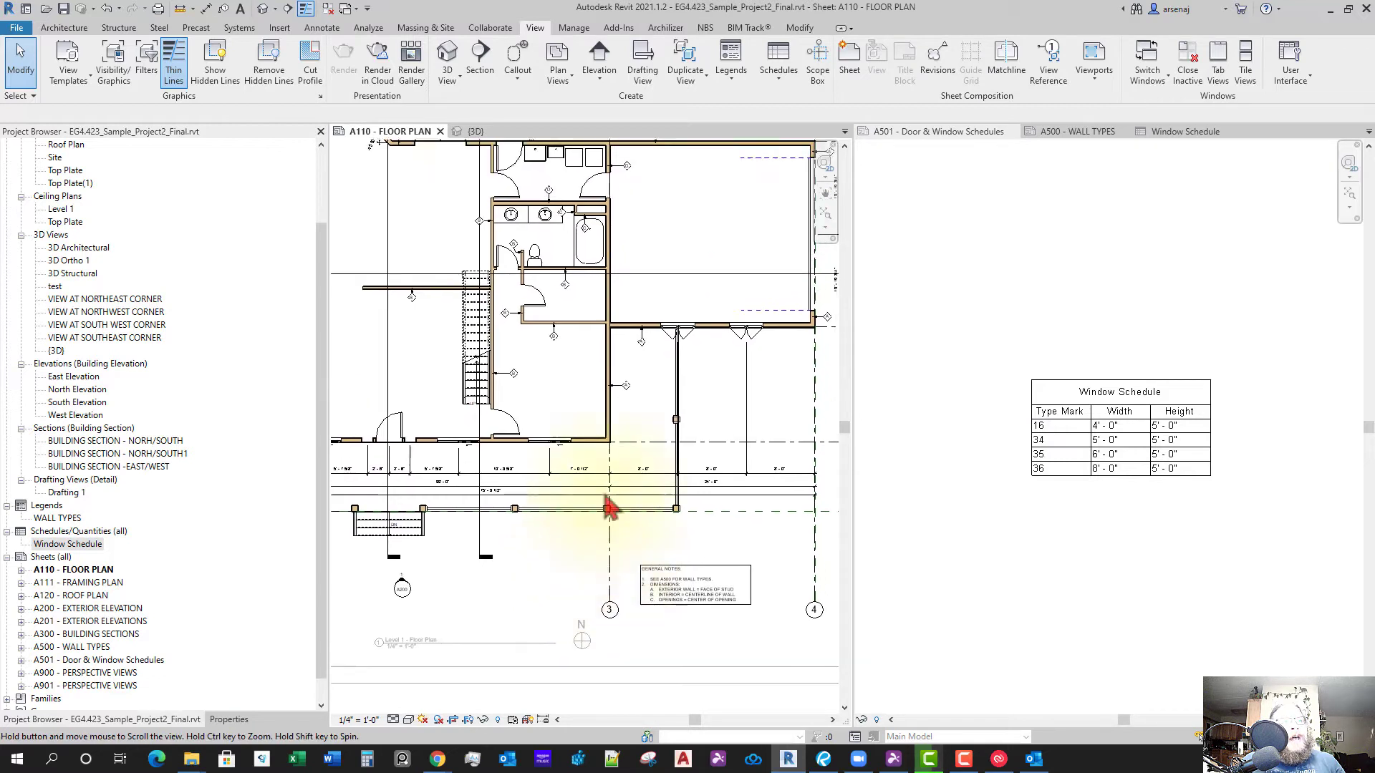
middle_drag(700, 445, 625, 549)
scroll(689, 454, up, 1)
middle_drag(689, 454, 652, 516)
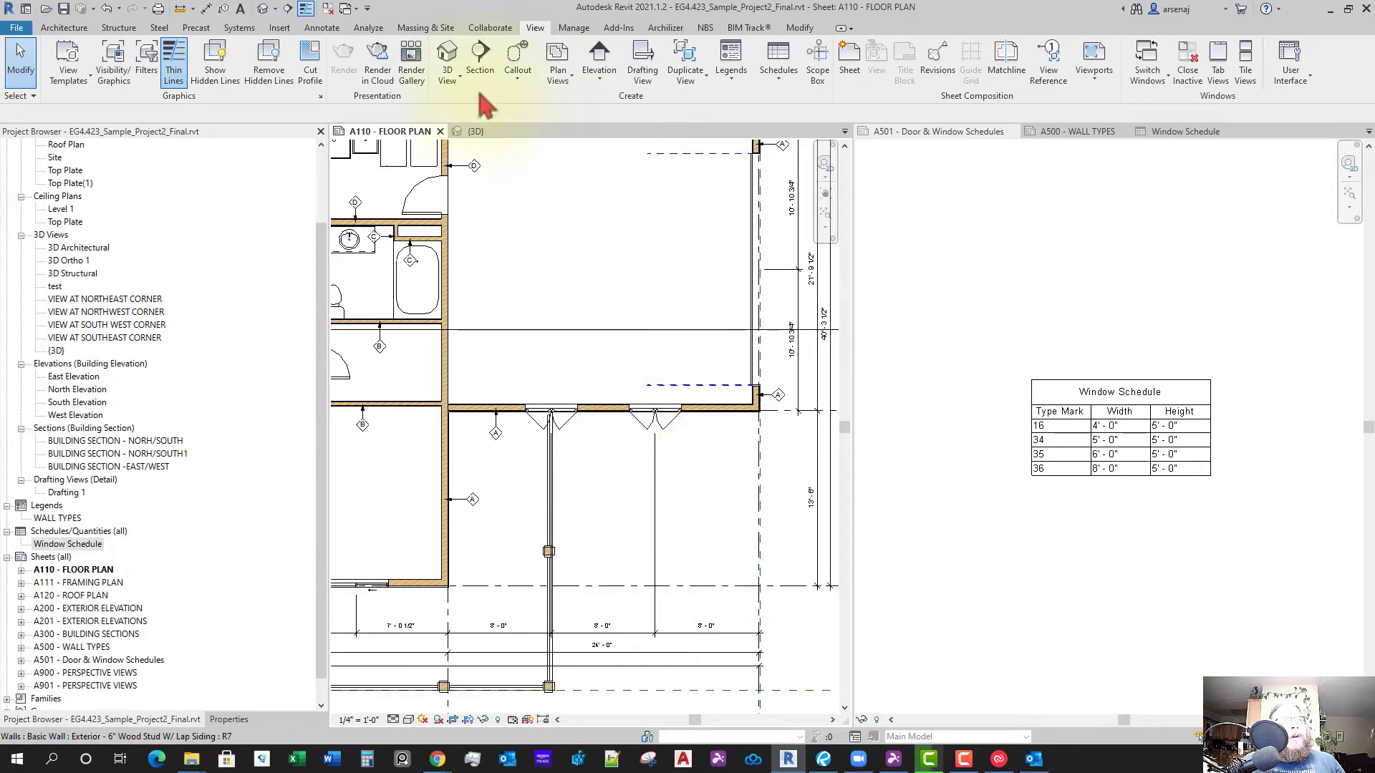
click(322, 28)
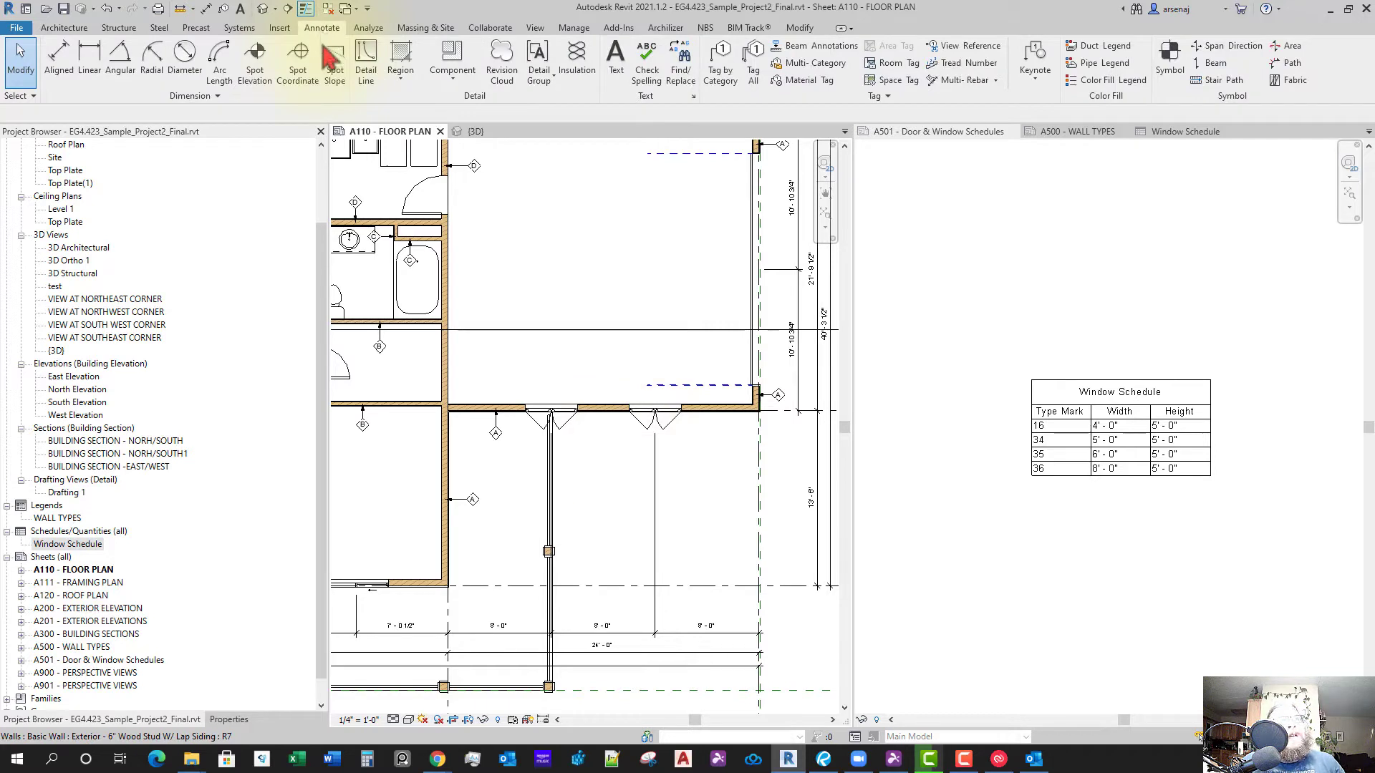
click(718, 72)
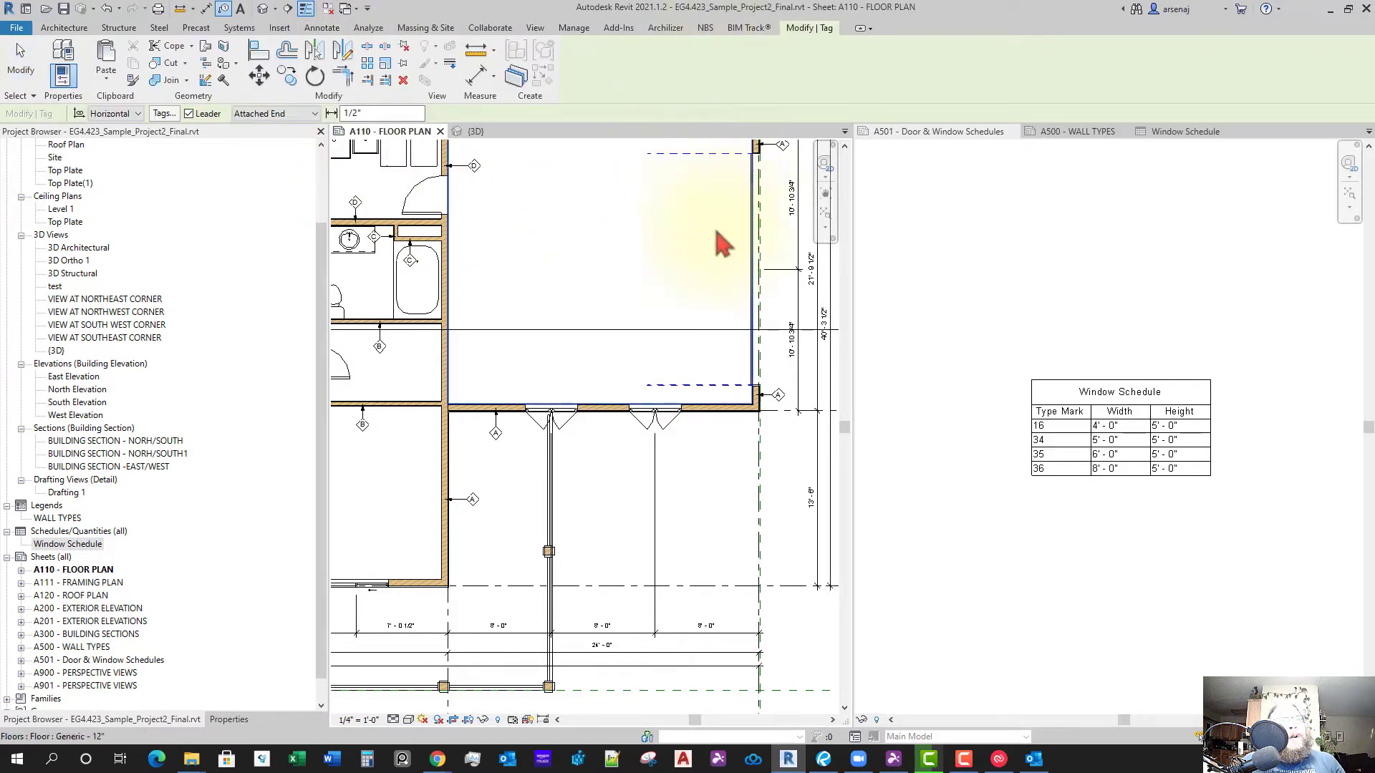
scroll(660, 429, up, 2)
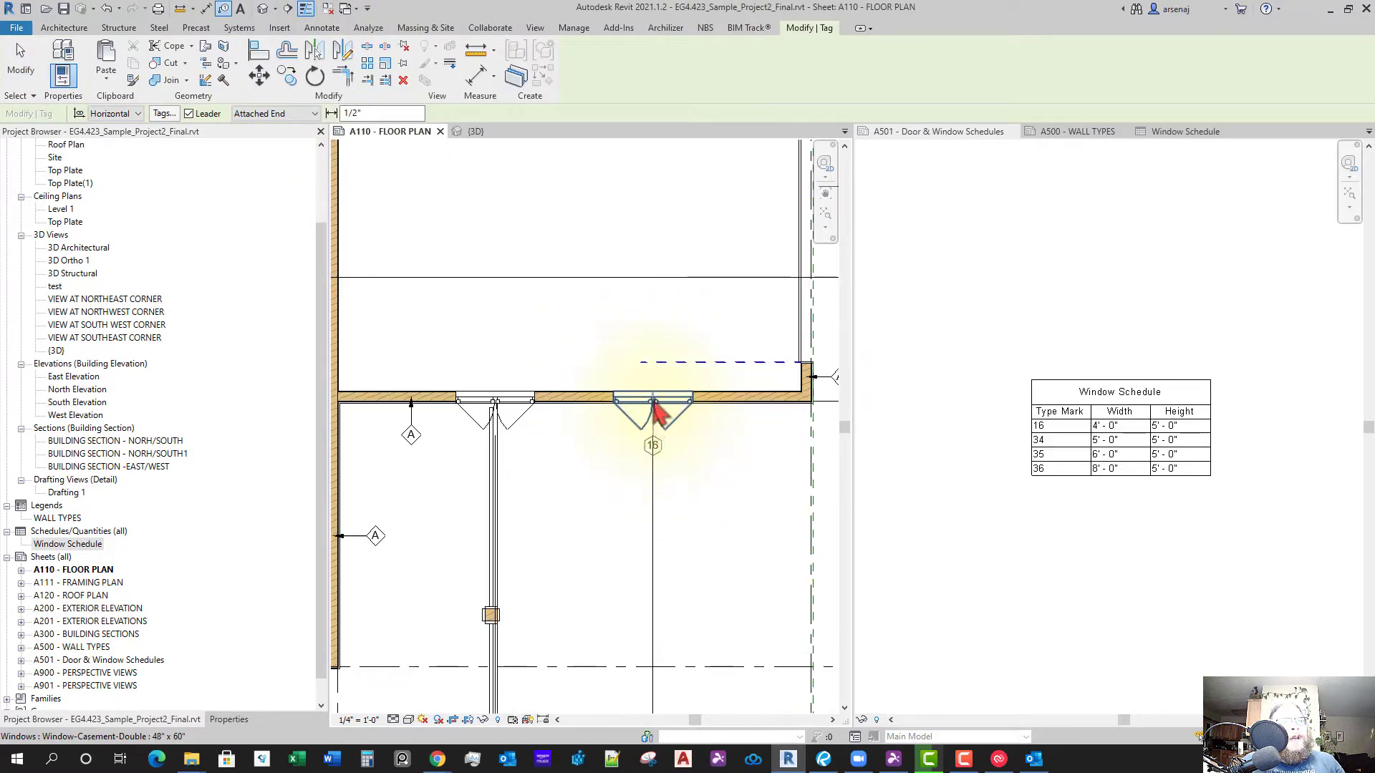
click(653, 421)
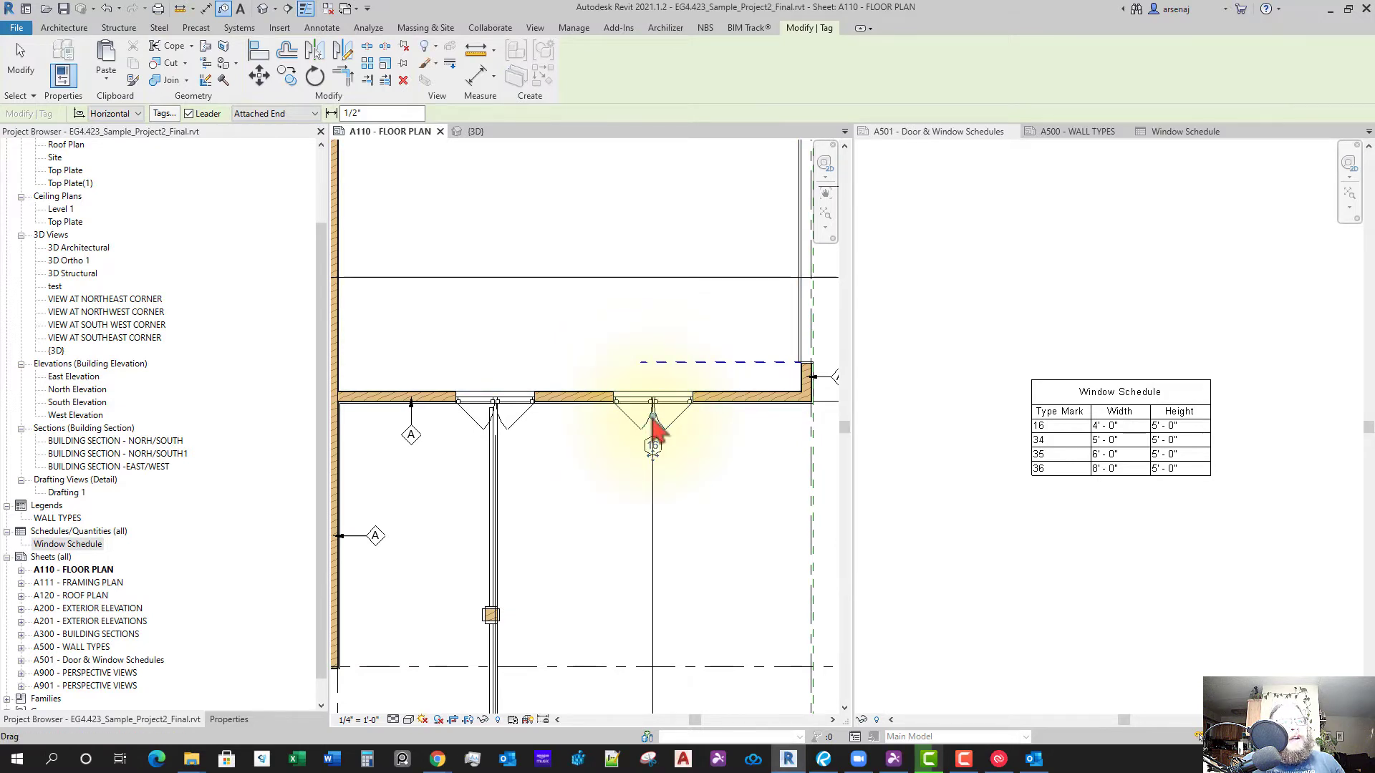
click(487, 429)
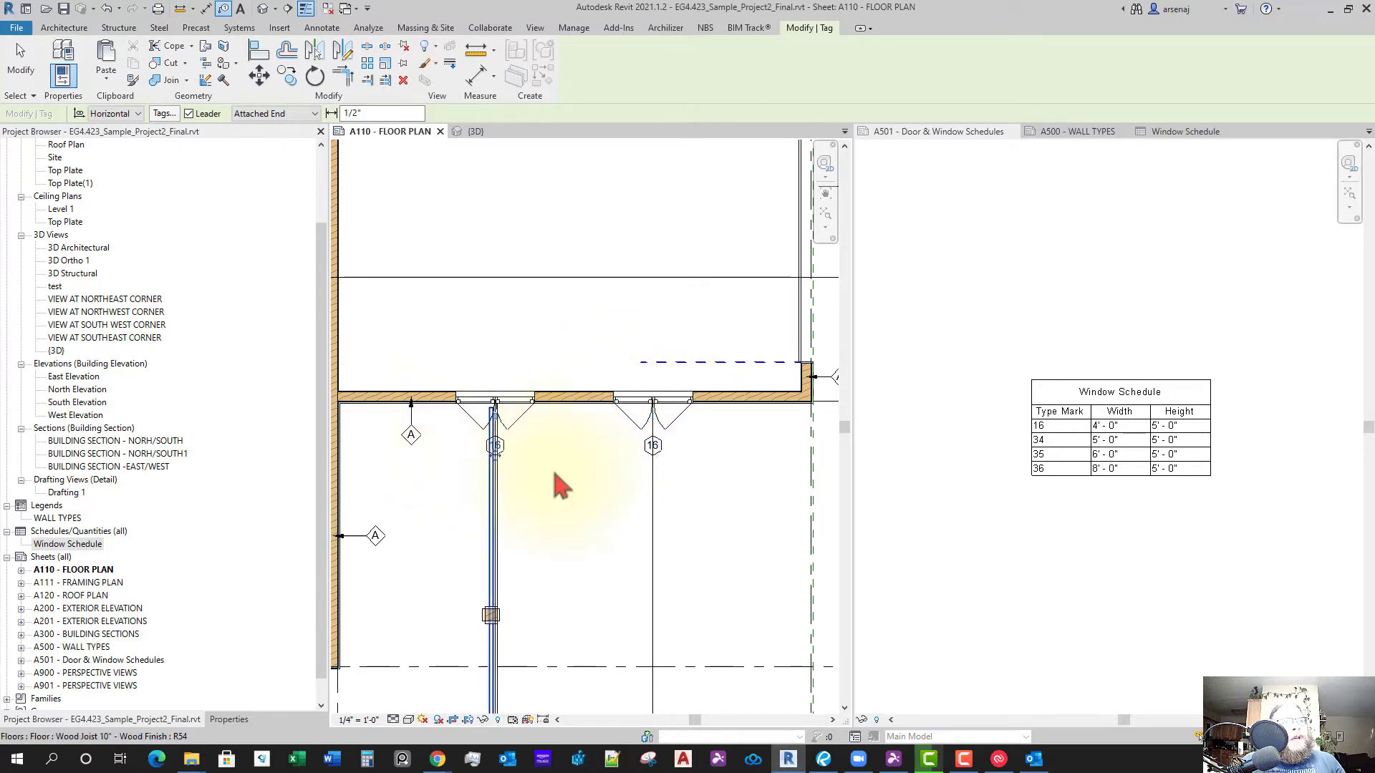
key(Escape)
Open the Window Tag family for editing from the tag on the window nearest grid 4
middle_drag(627, 537, 603, 538)
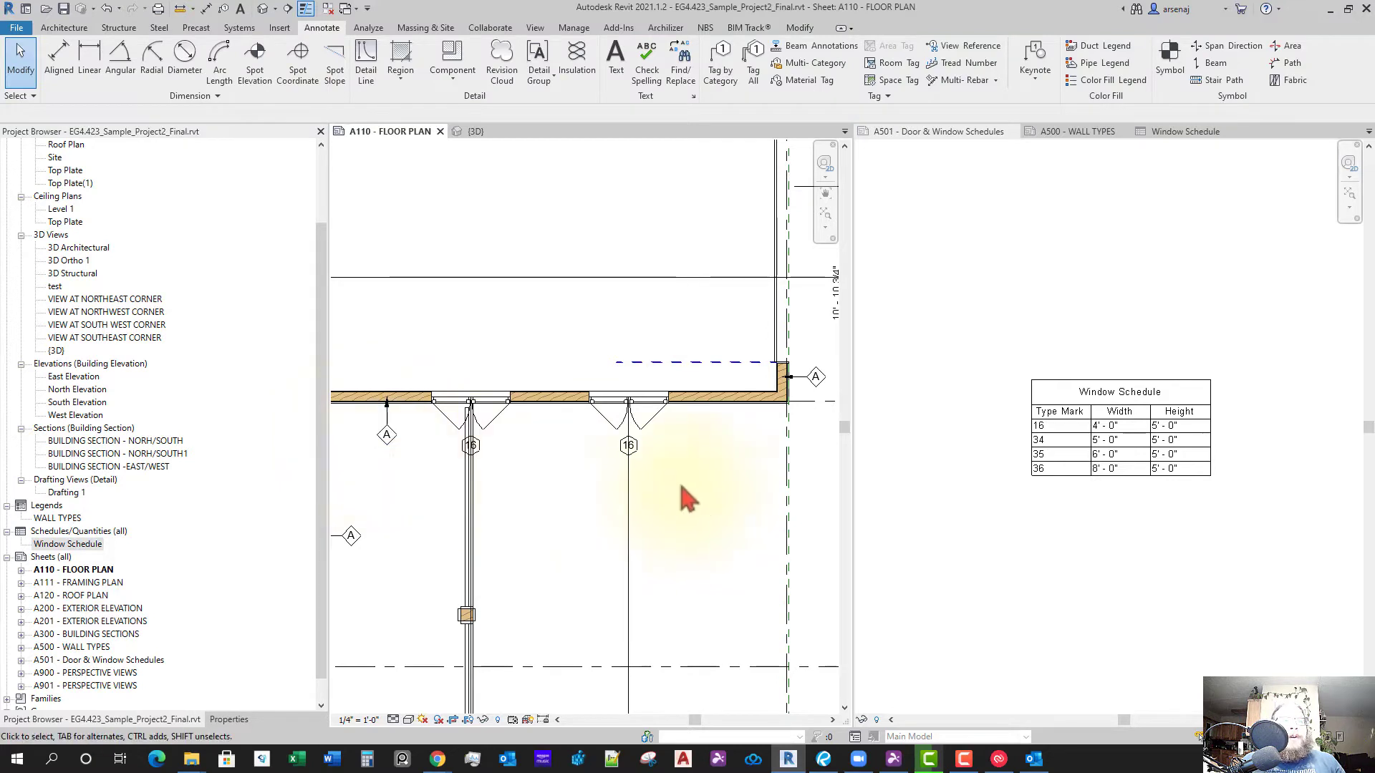
scroll(669, 478, up, 2)
click(615, 439)
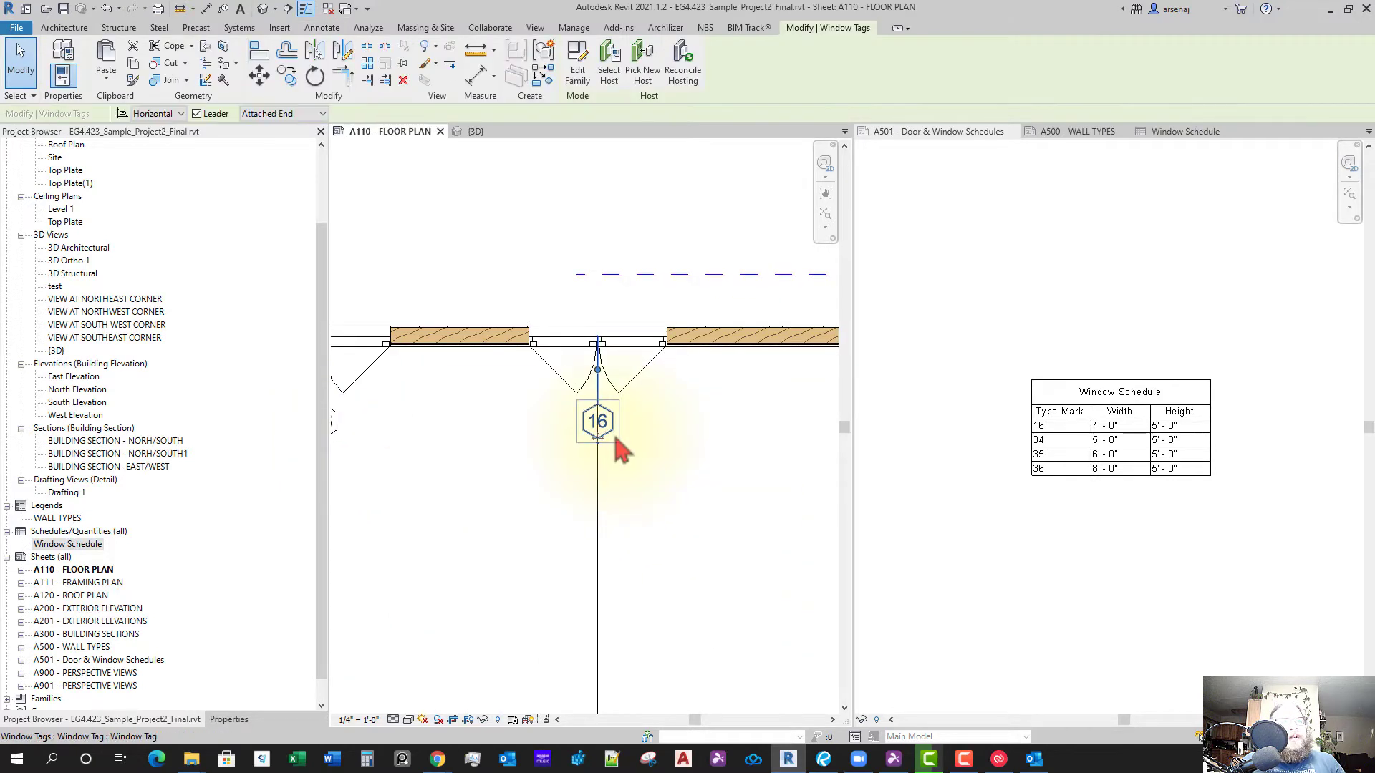
scroll(693, 506, down, 2)
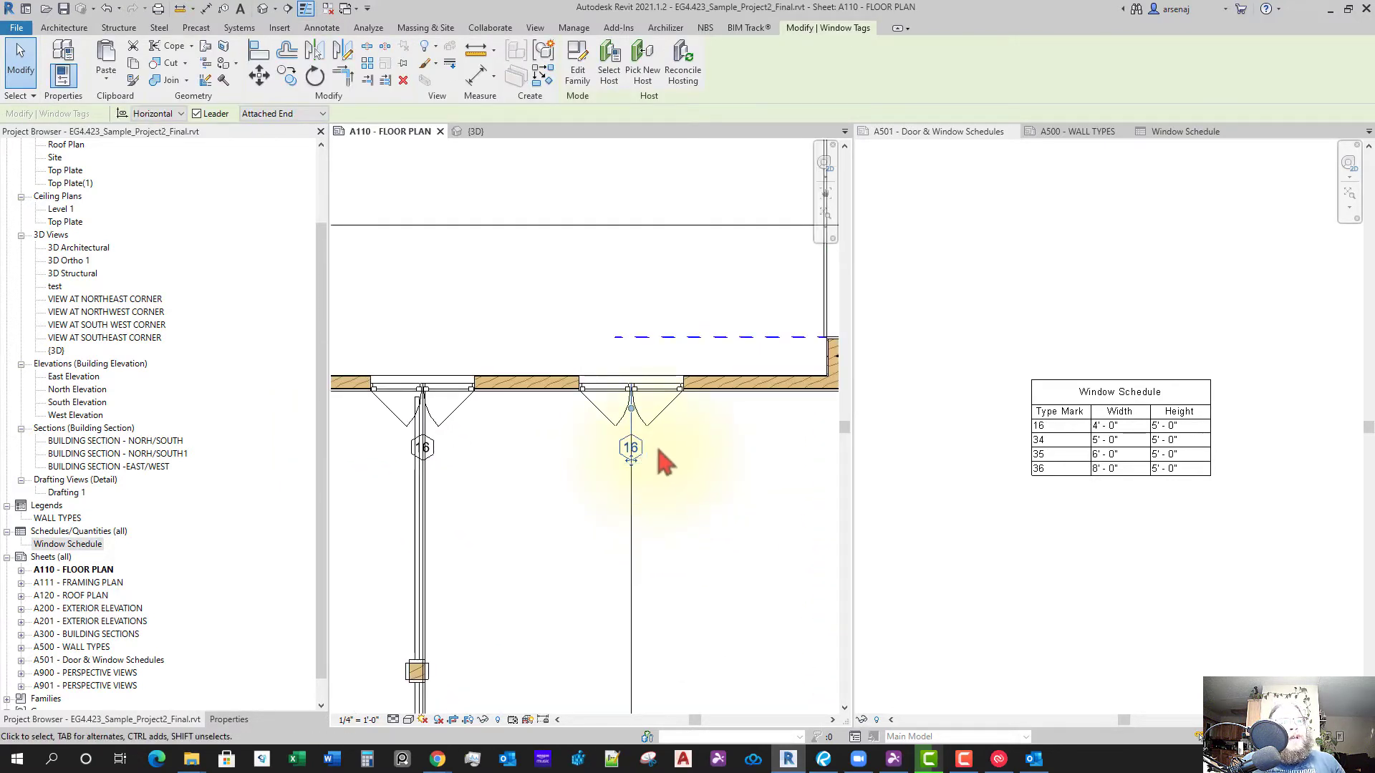
click(582, 86)
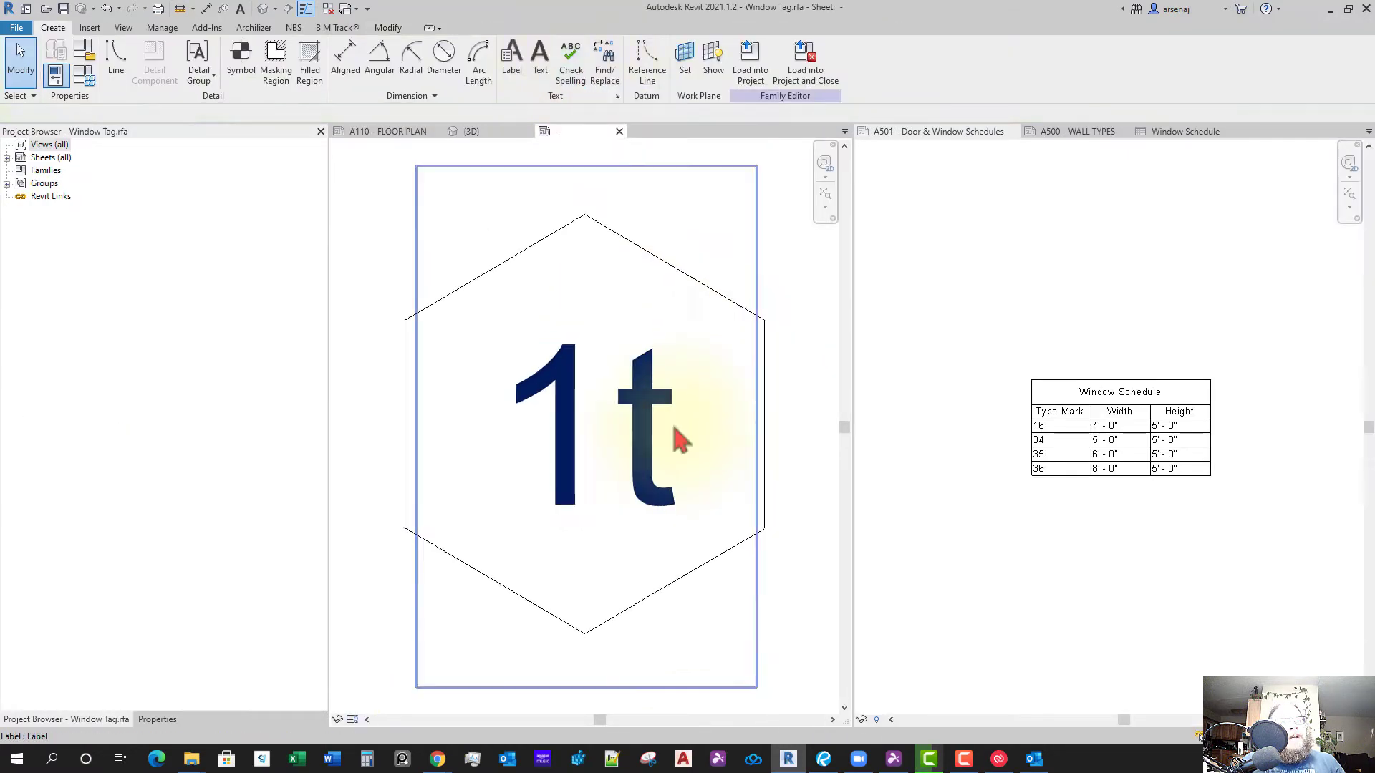
Create a masking region in the Window Tag family by picking all six edges of the tag's hexagon as its boundary
middle_drag(623, 349, 563, 344)
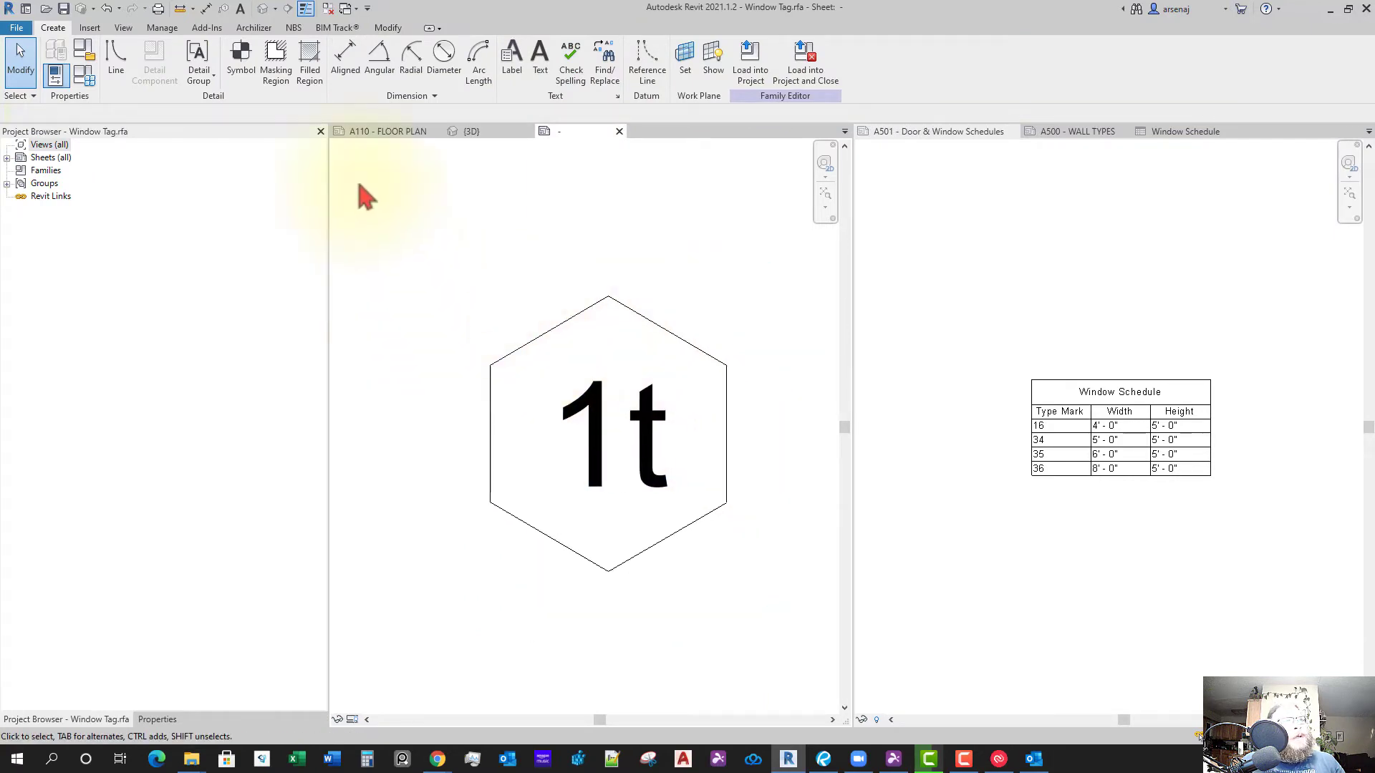
scroll(534, 415, down, 1)
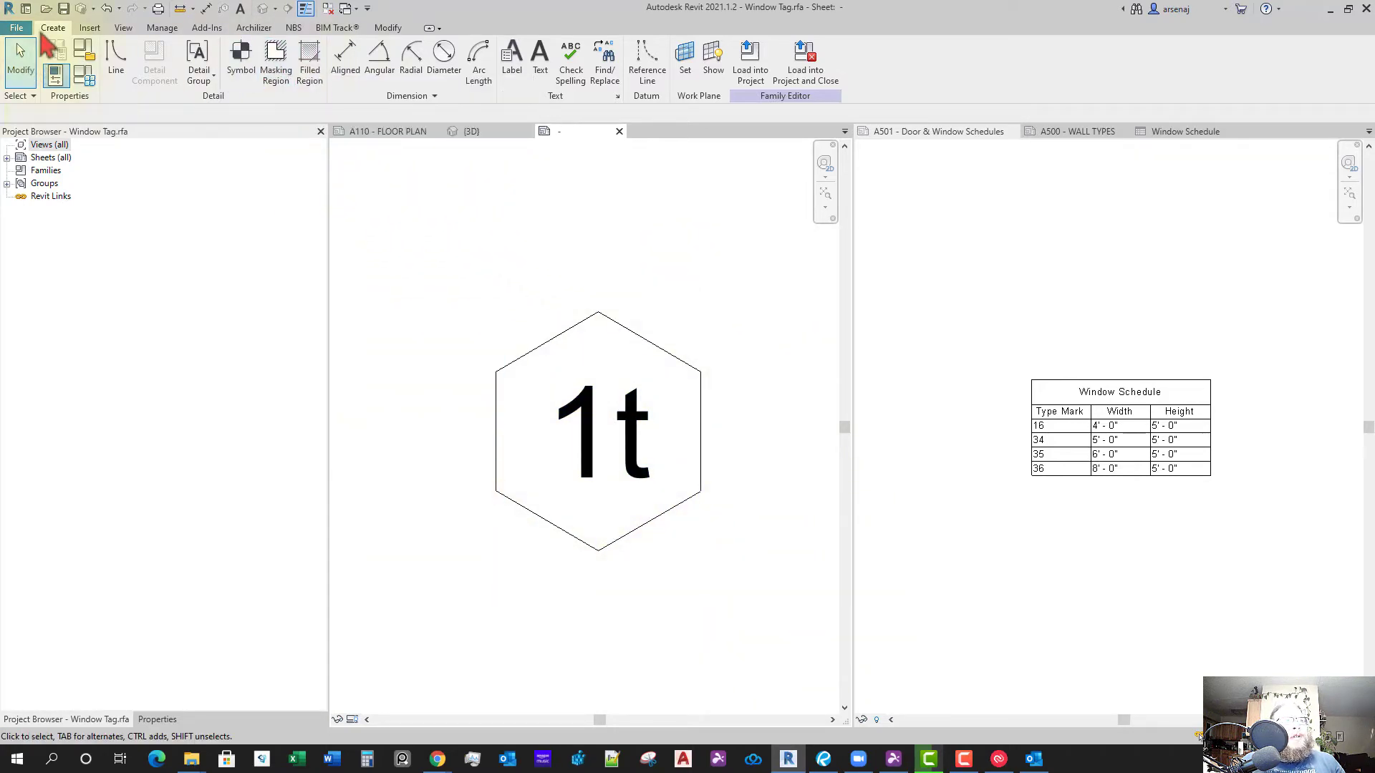
click(274, 63)
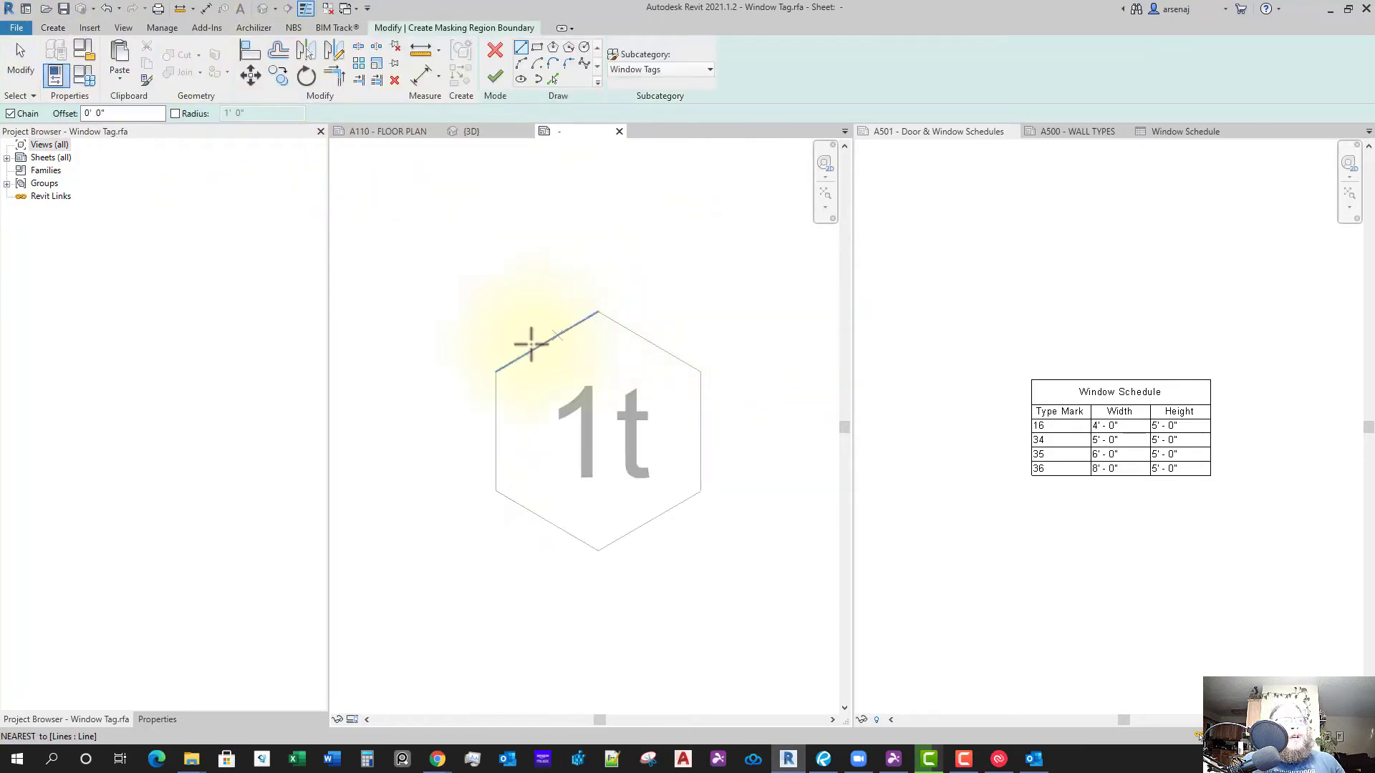
click(554, 80)
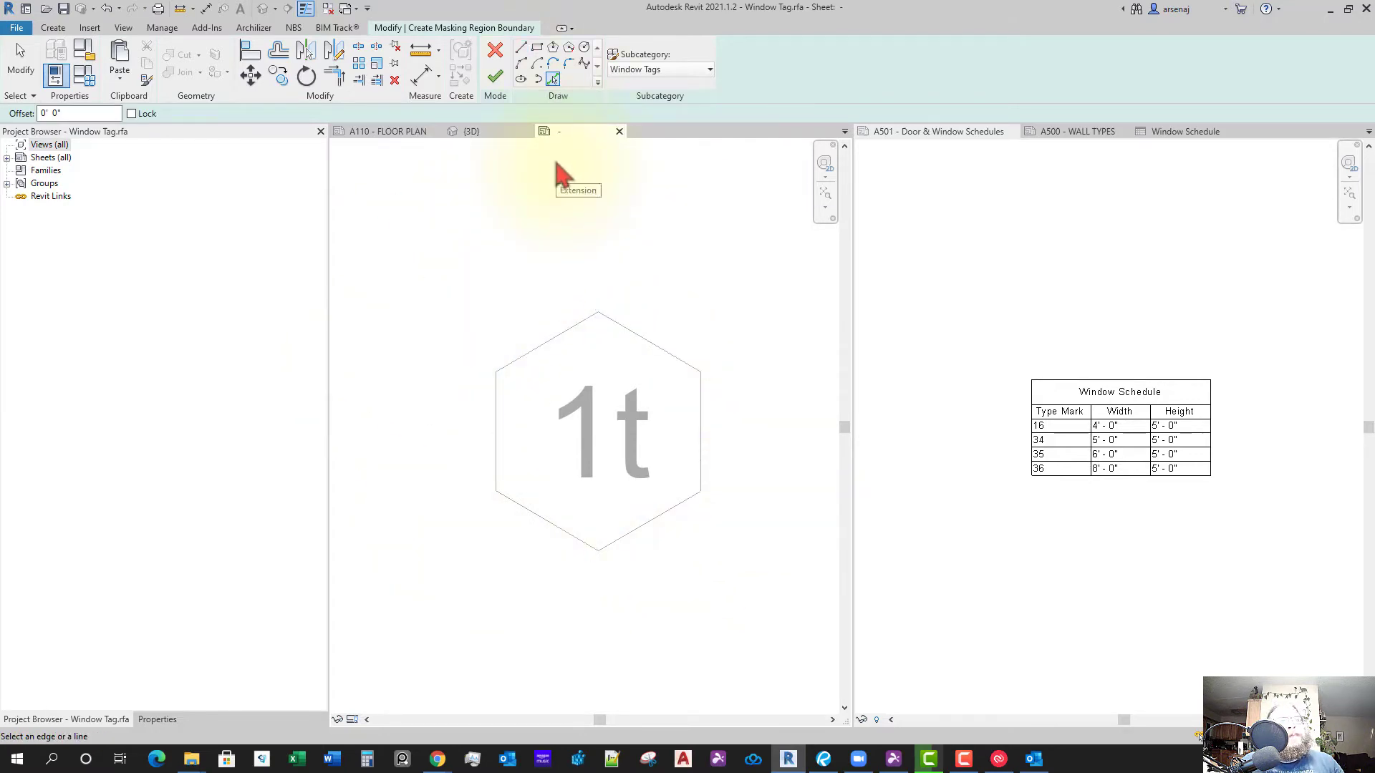
key(Tab)
click(561, 344)
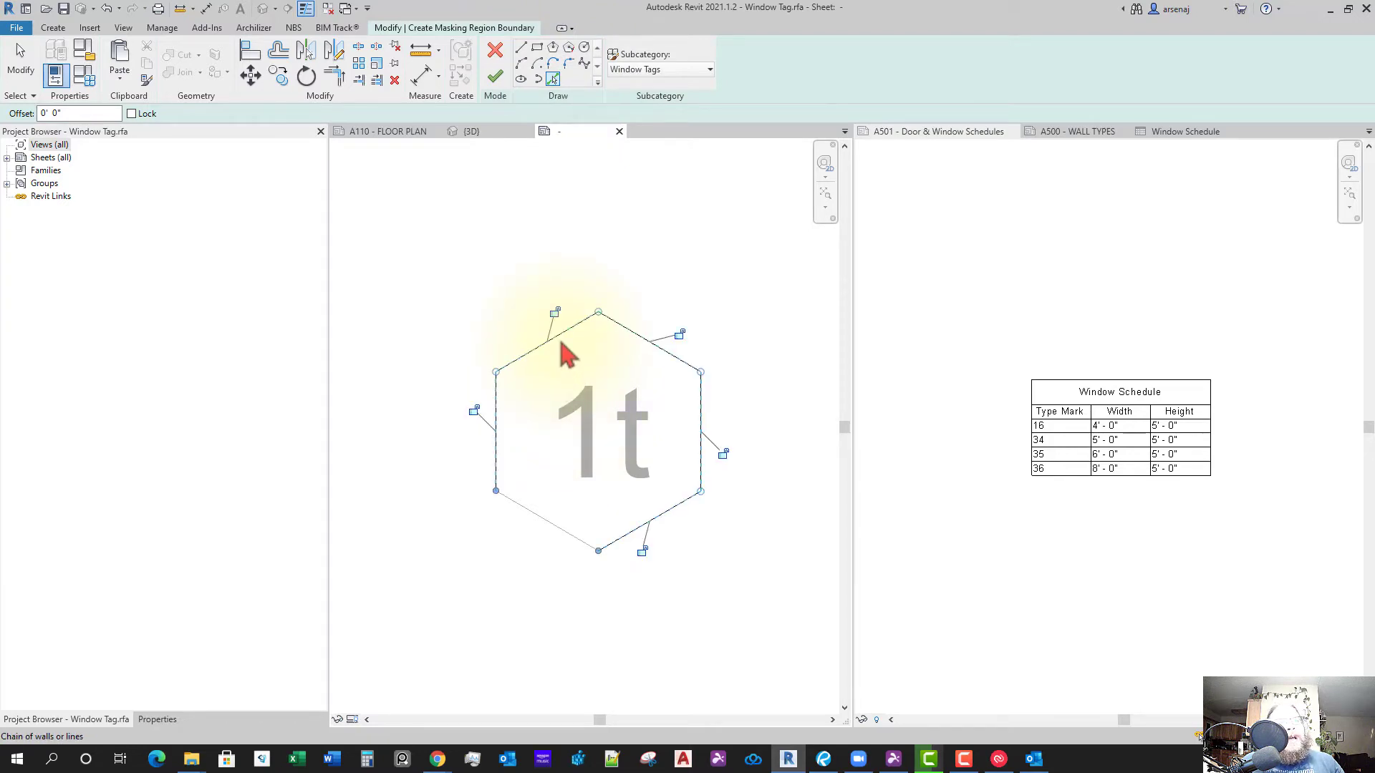
click(533, 513)
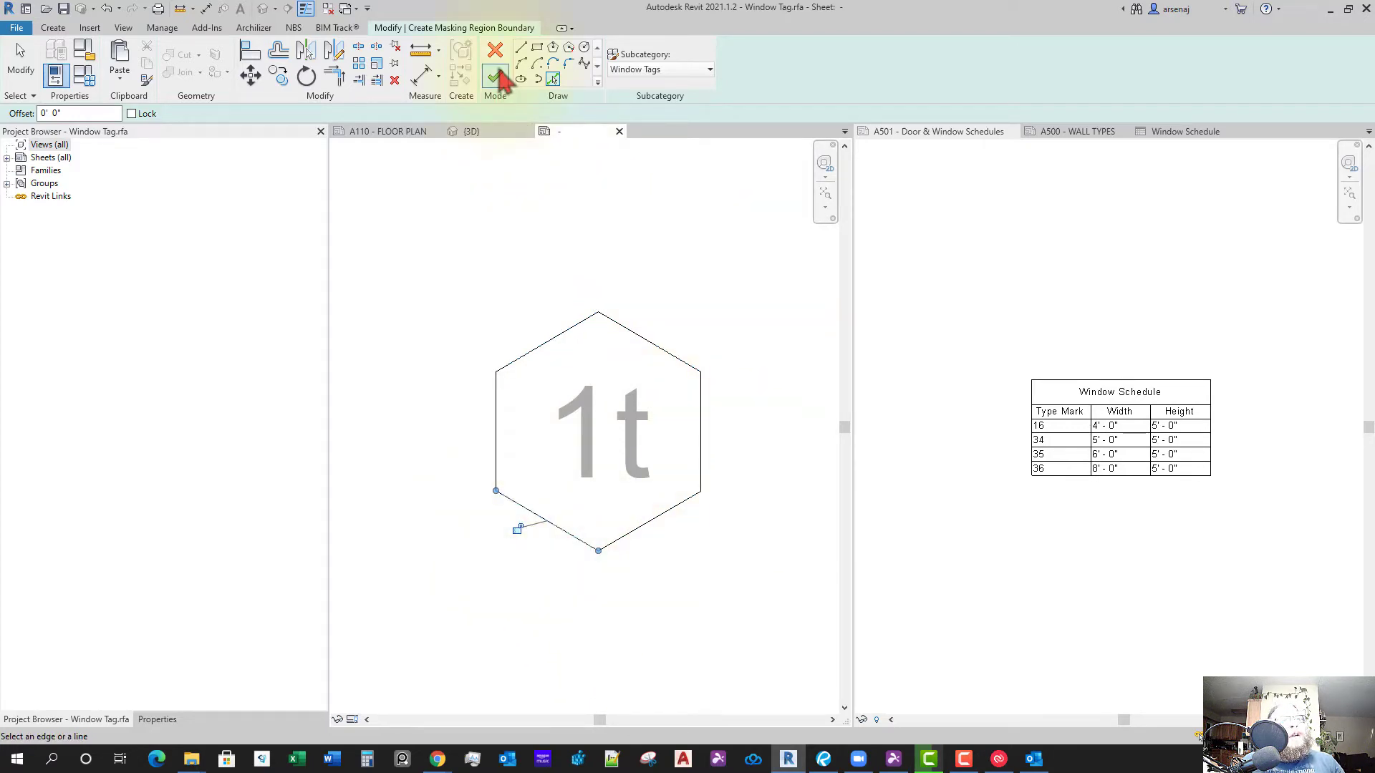
click(497, 76)
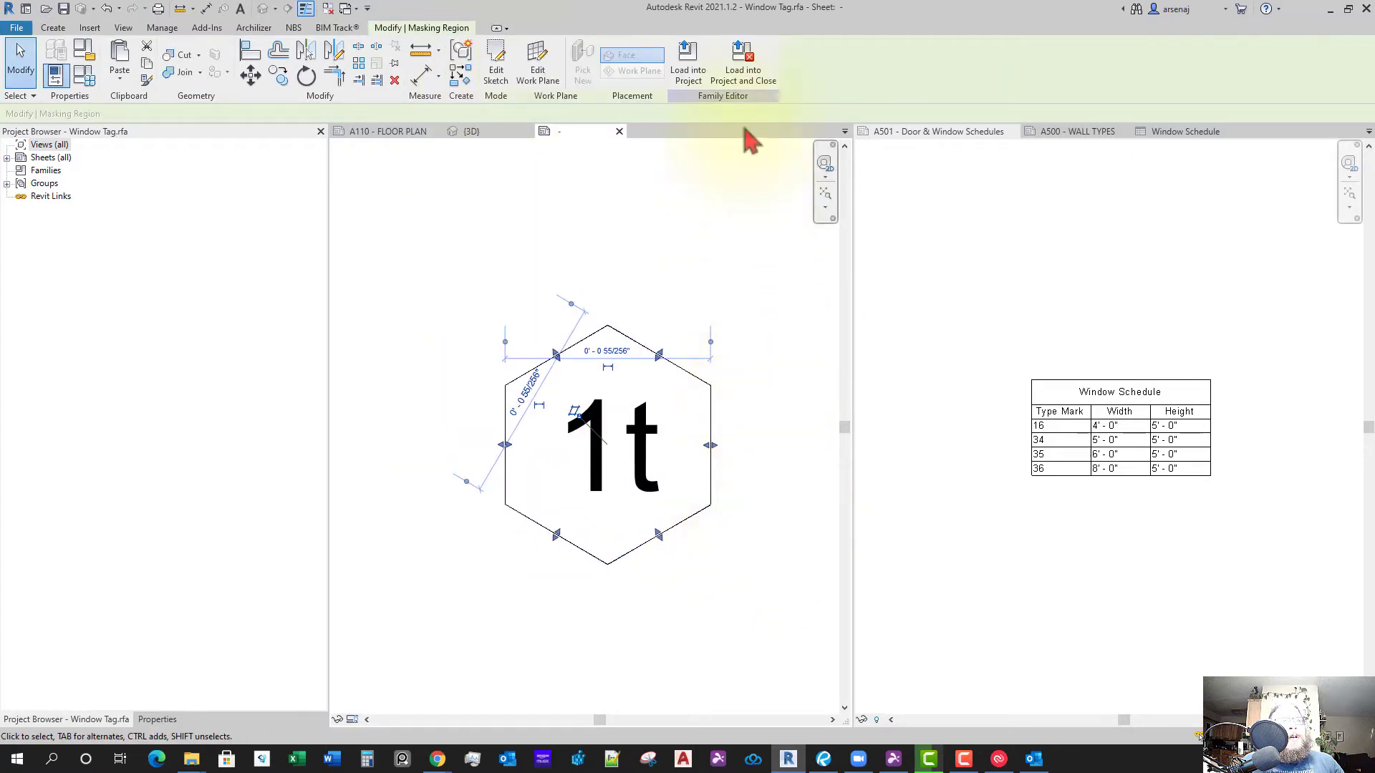
Save the family as Window Tag.rfa in the Annotations folder, load it into the project and close it, overwriting the existing version
click(745, 66)
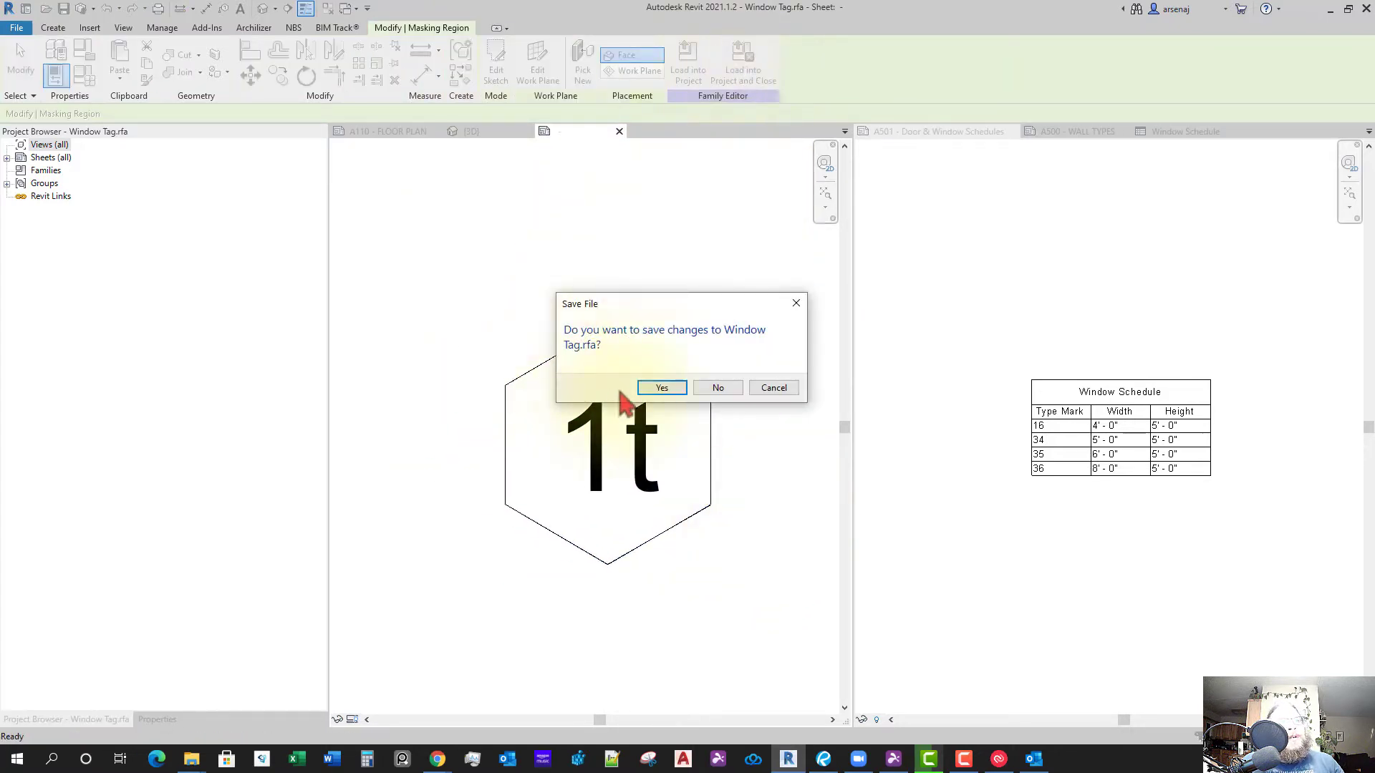
click(662, 388)
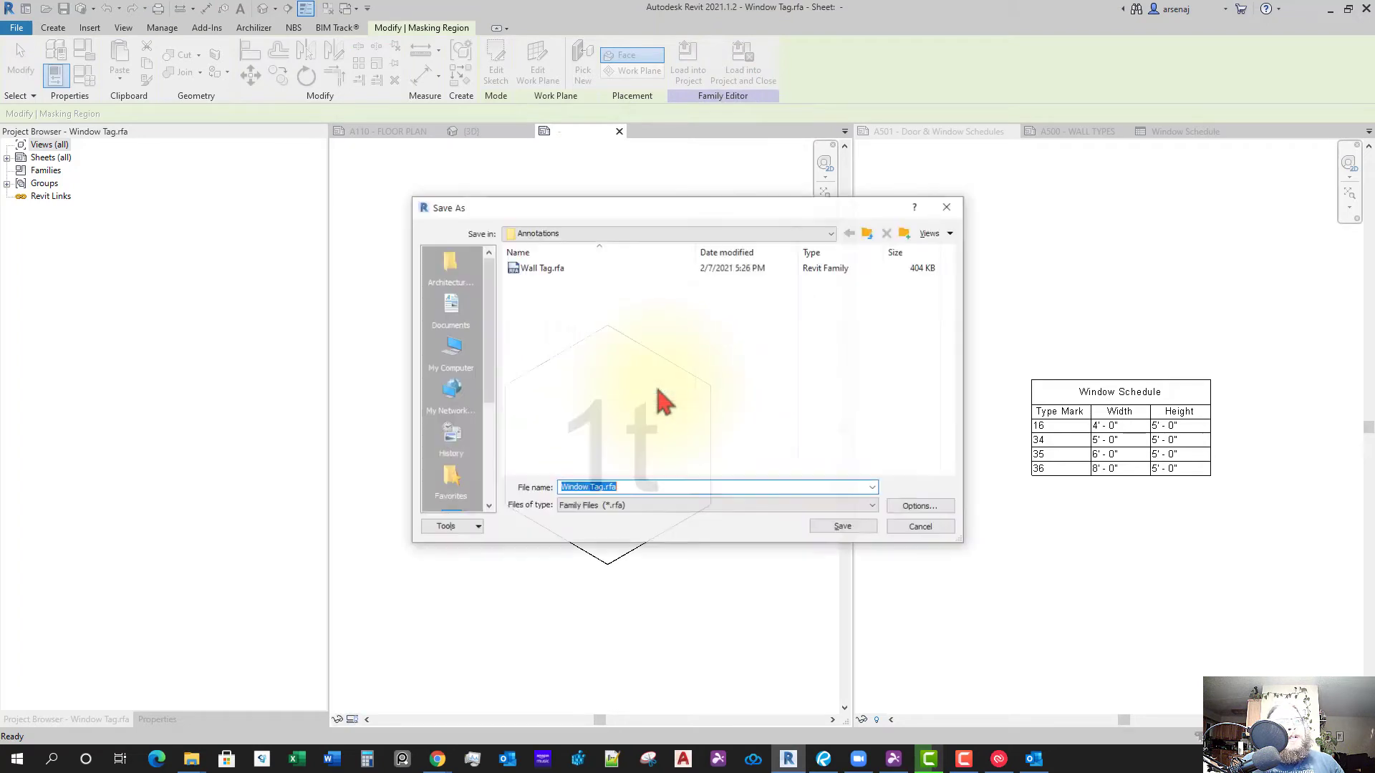
click(549, 231)
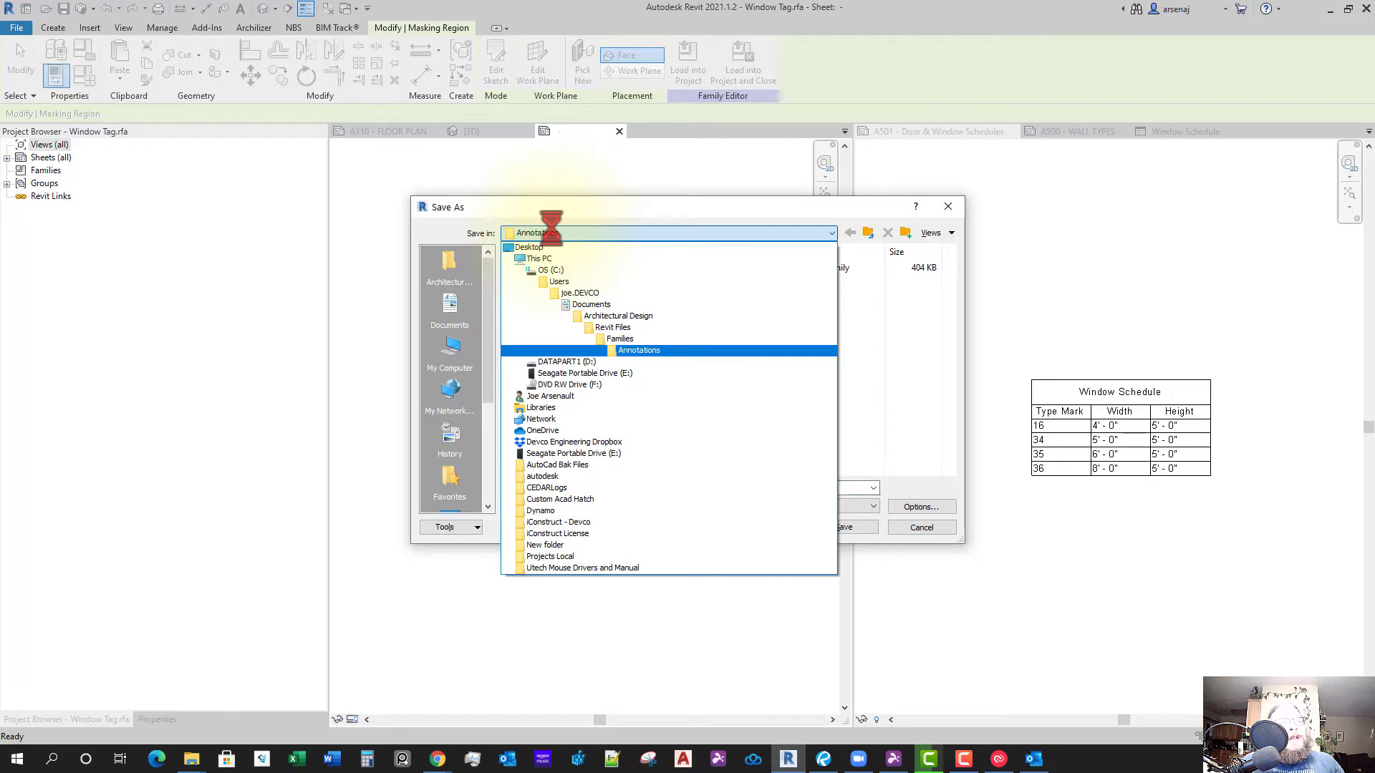
click(556, 234)
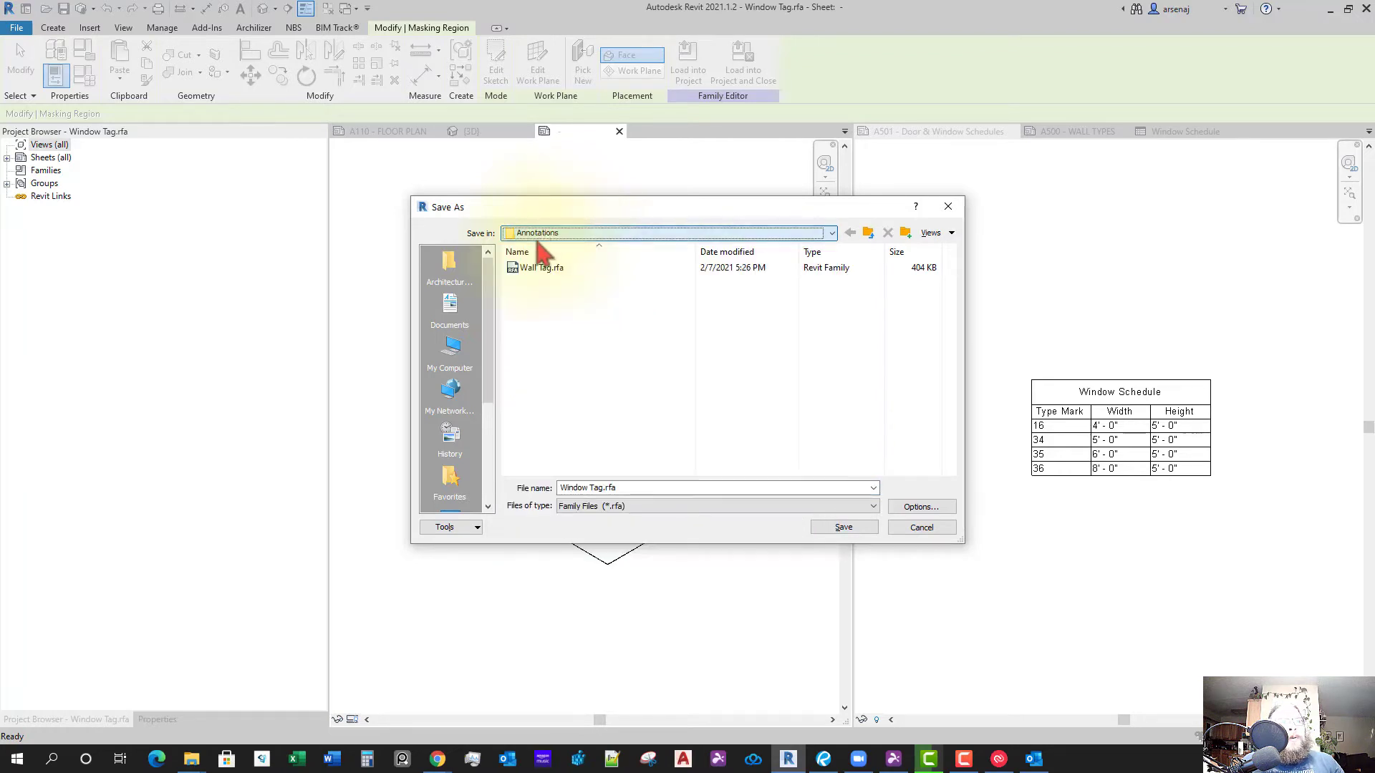
click(845, 529)
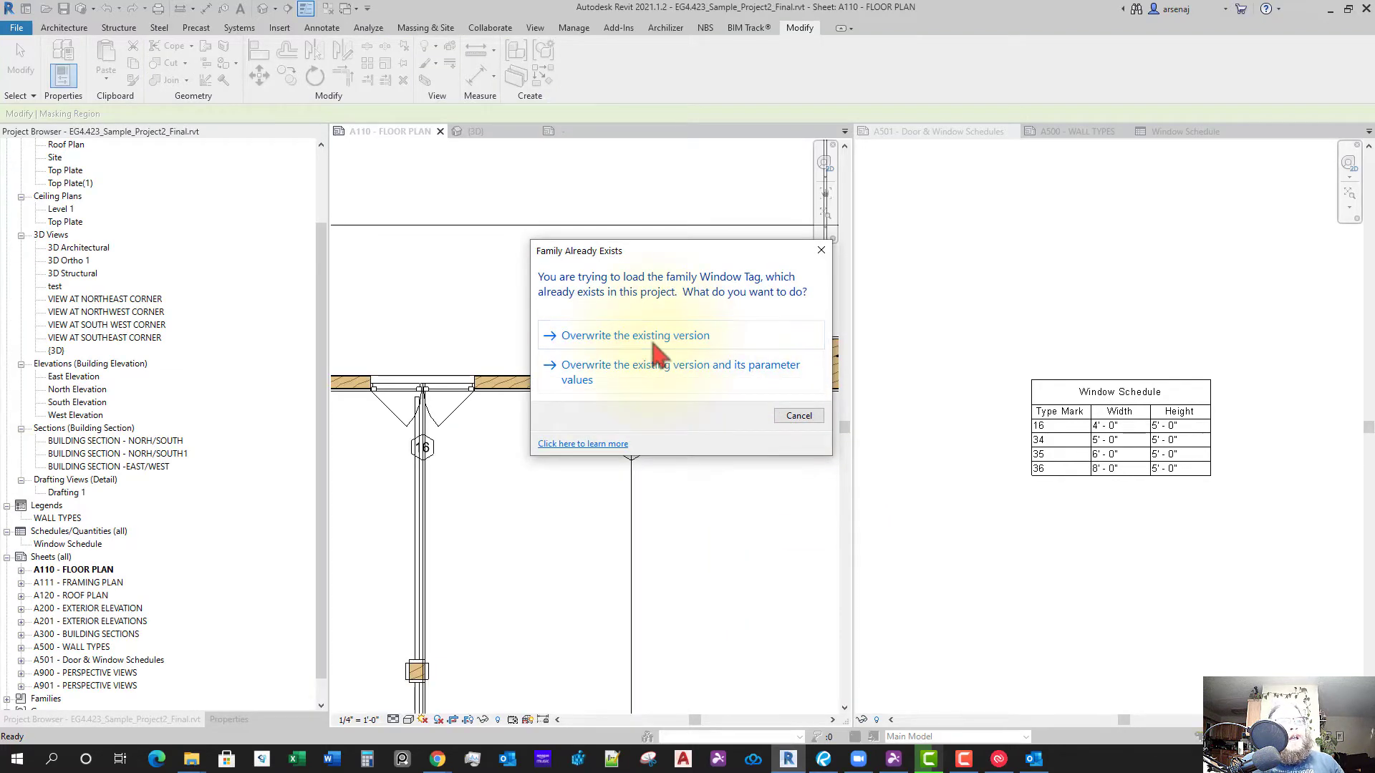
click(653, 340)
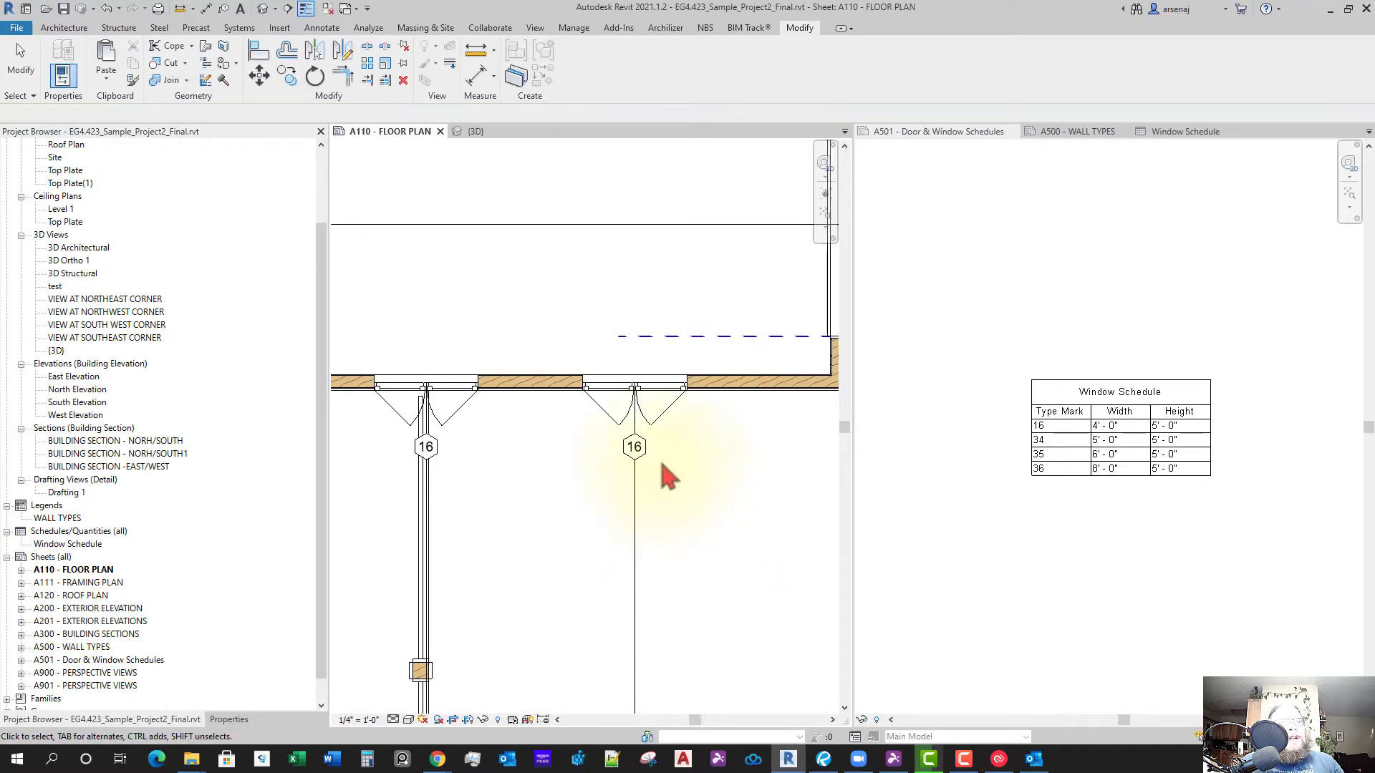
Delete the two leadered window tags at the double casement windows between grids 3 and 4
click(639, 453)
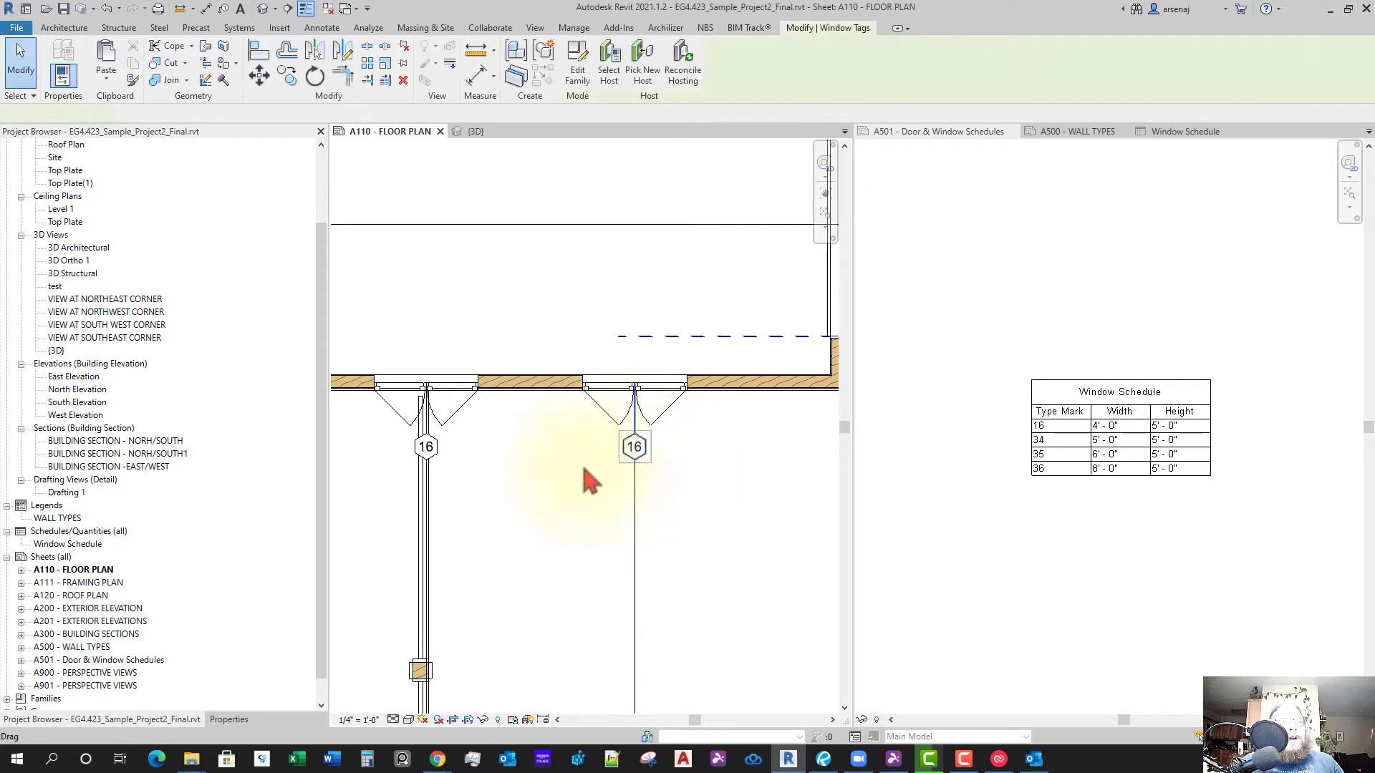
ctrl+click(444, 462)
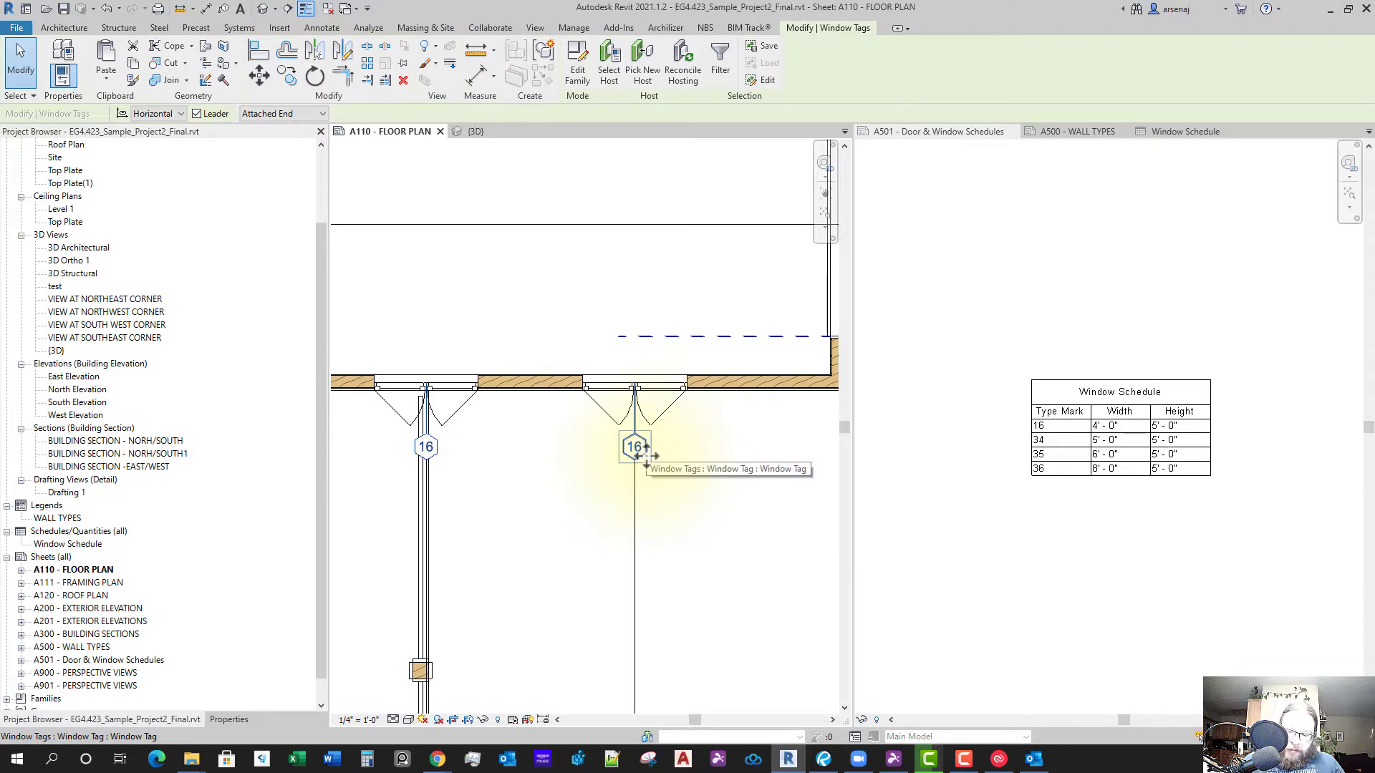
key(Delete)
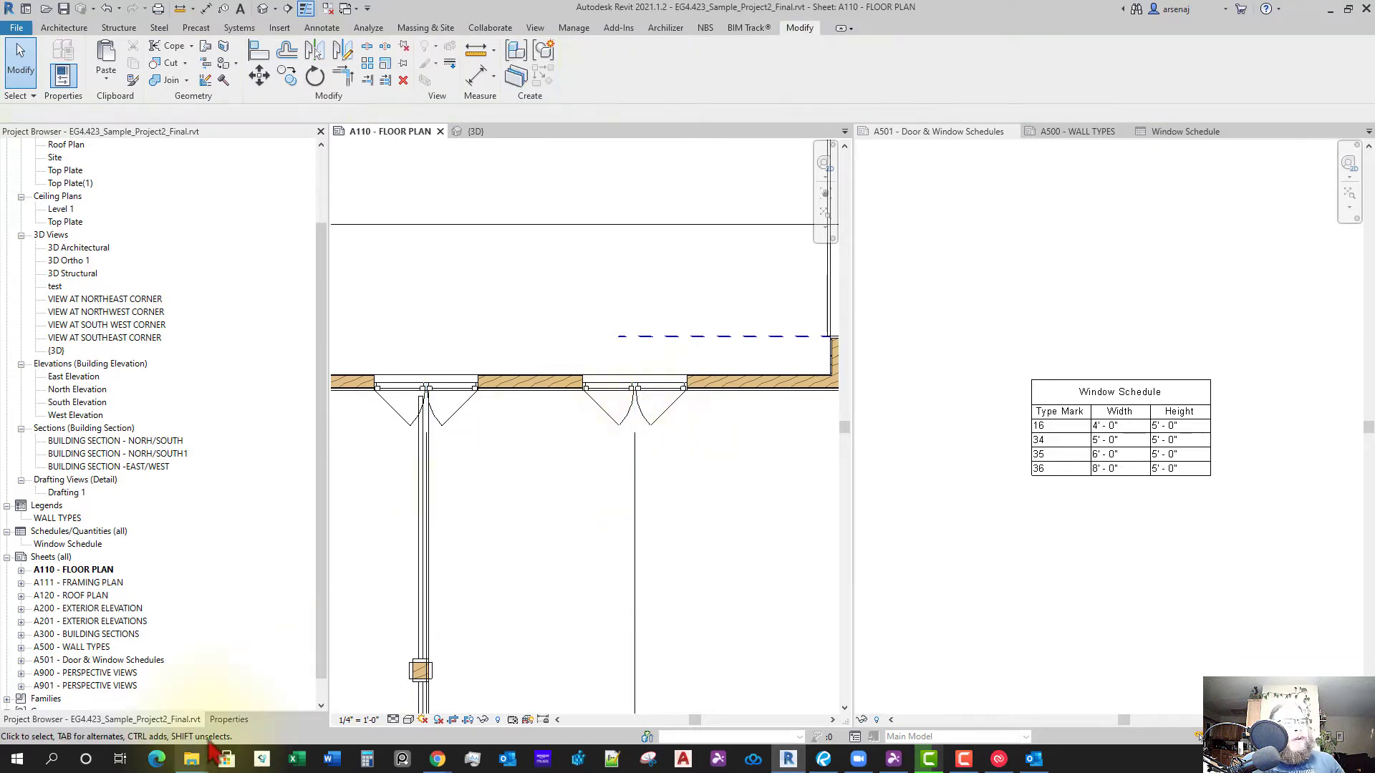
Tag the two double casement windows by category without leaders, and move both tags to the interior side of the wall
click(229, 720)
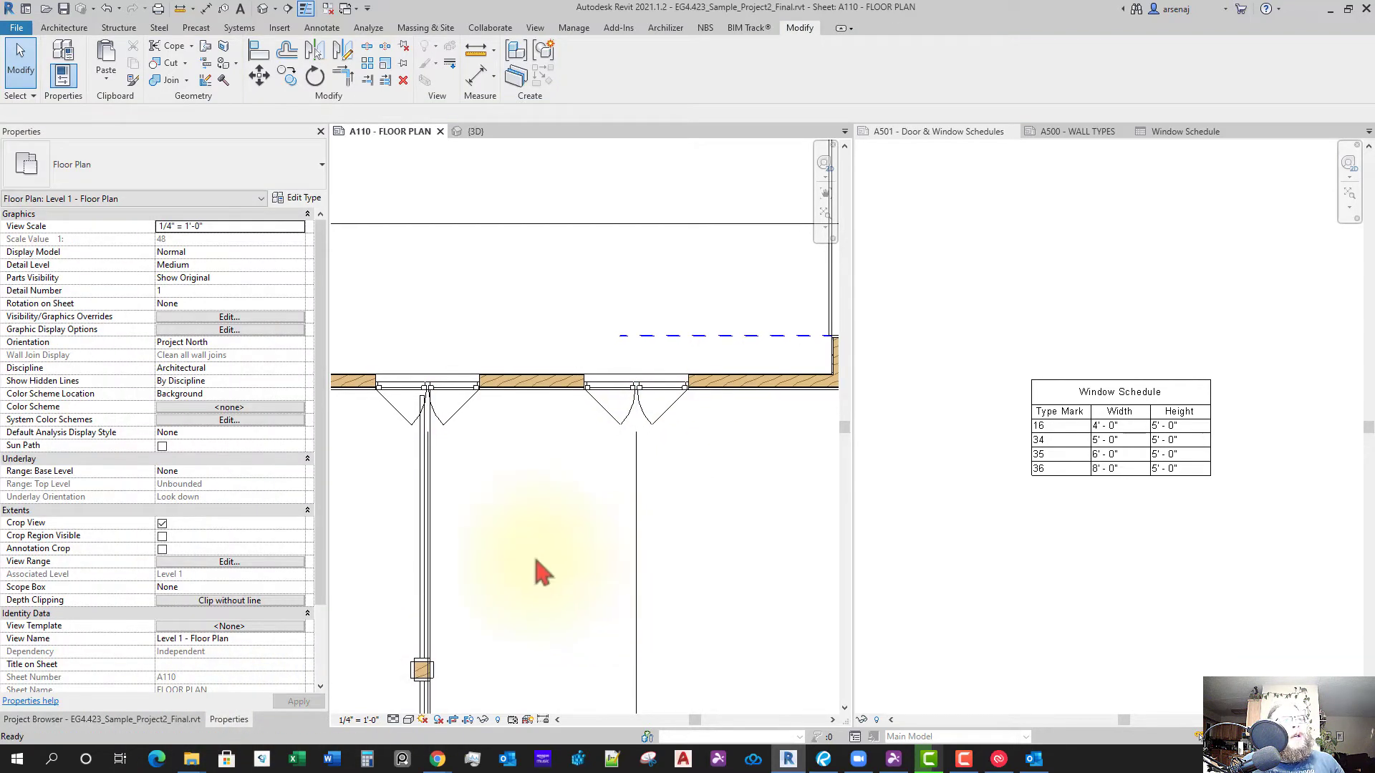
click(322, 27)
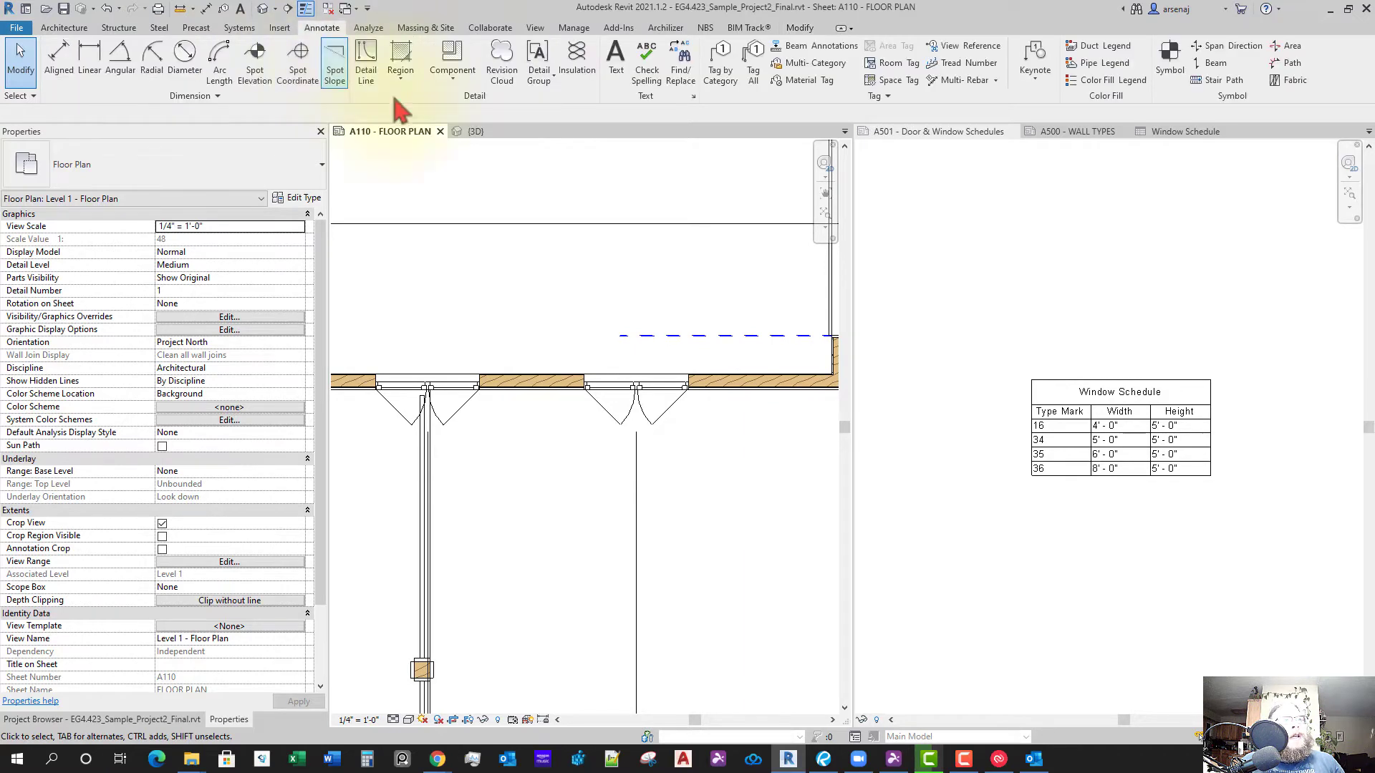
click(720, 75)
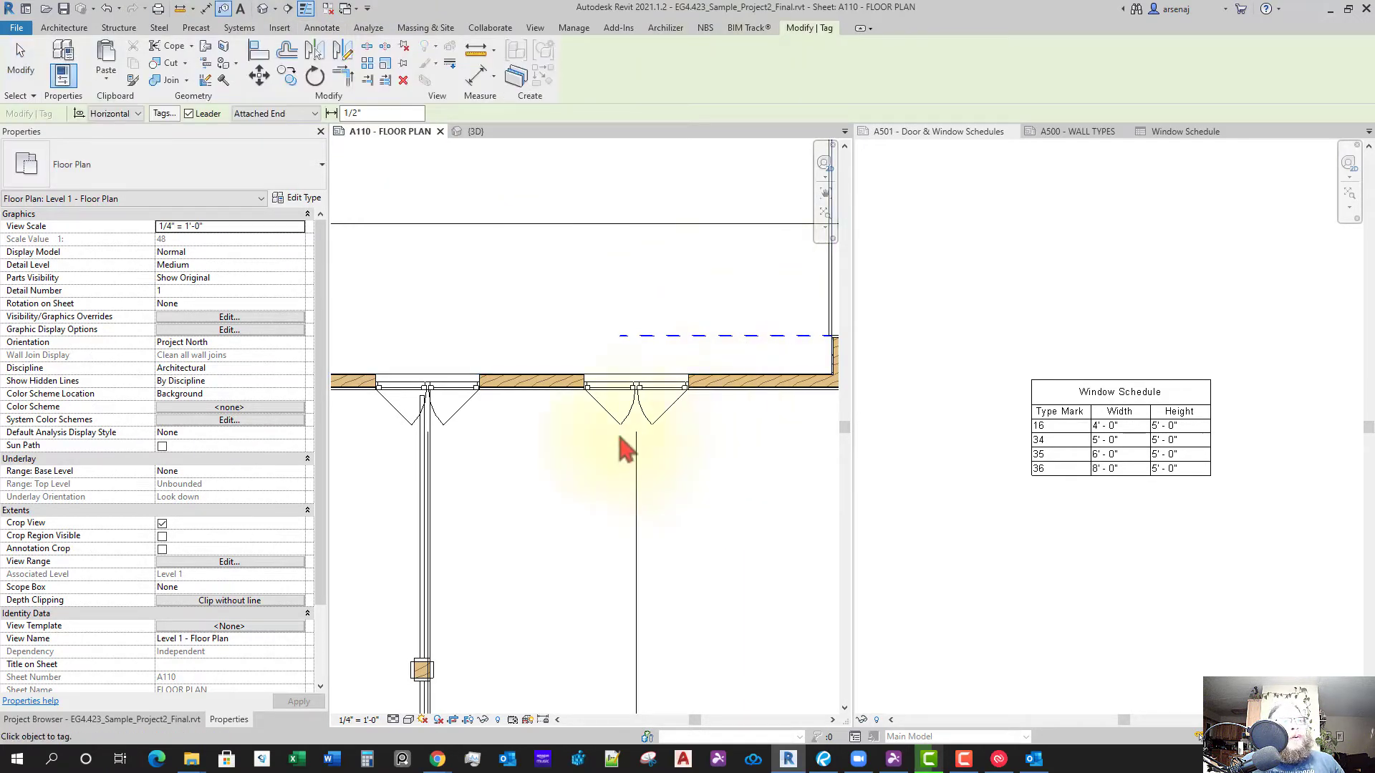
click(190, 115)
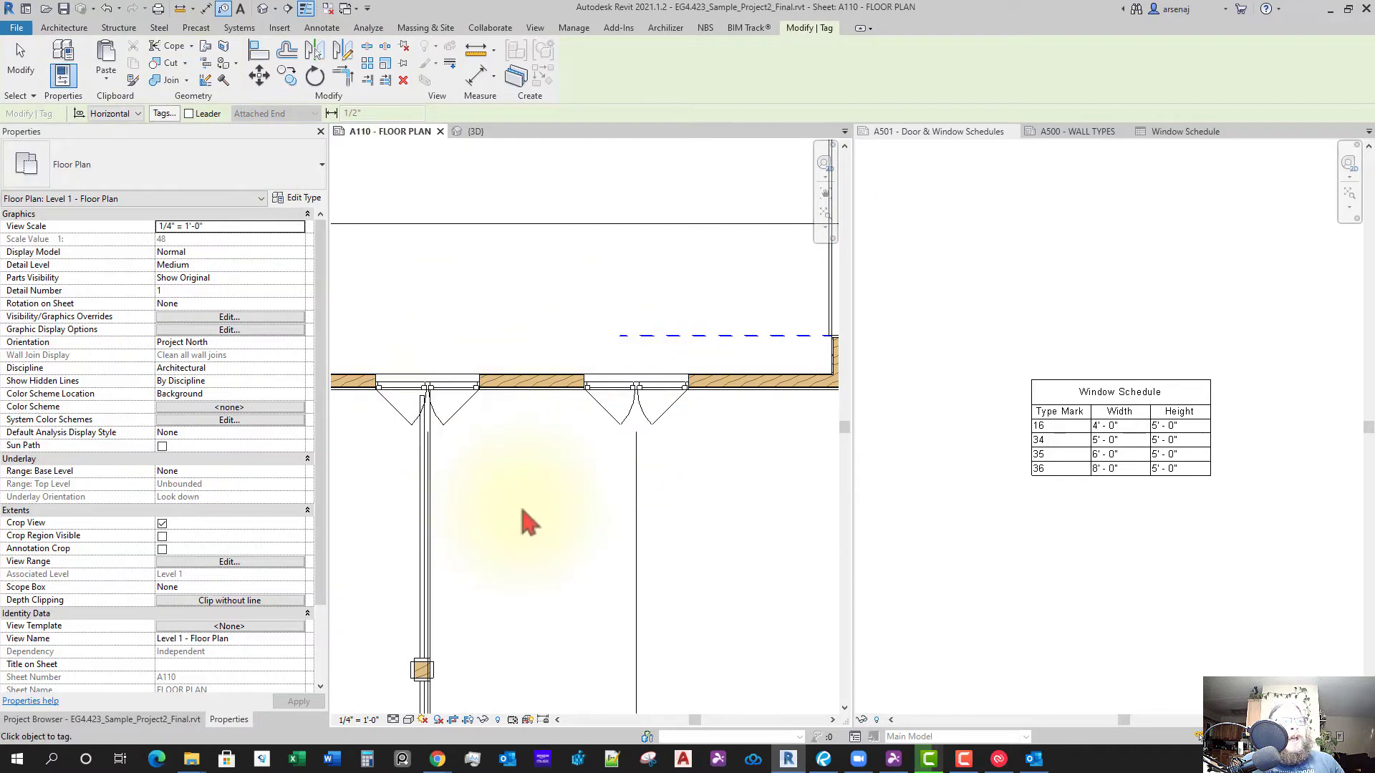
scroll(528, 522, down, 2)
middle_drag(527, 522, 583, 557)
scroll(716, 473, up, 3)
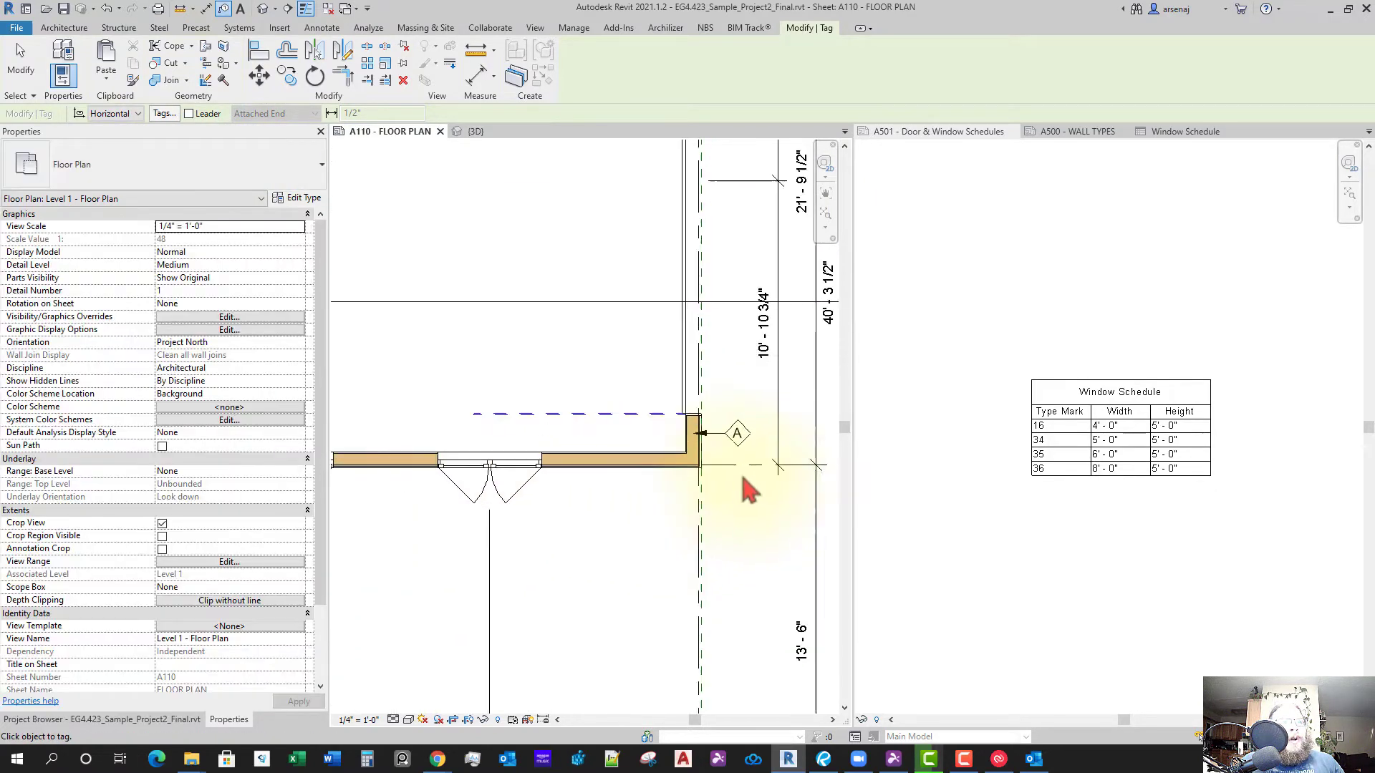
click(483, 501)
drag(477, 523, 478, 448)
middle_drag(485, 530, 650, 543)
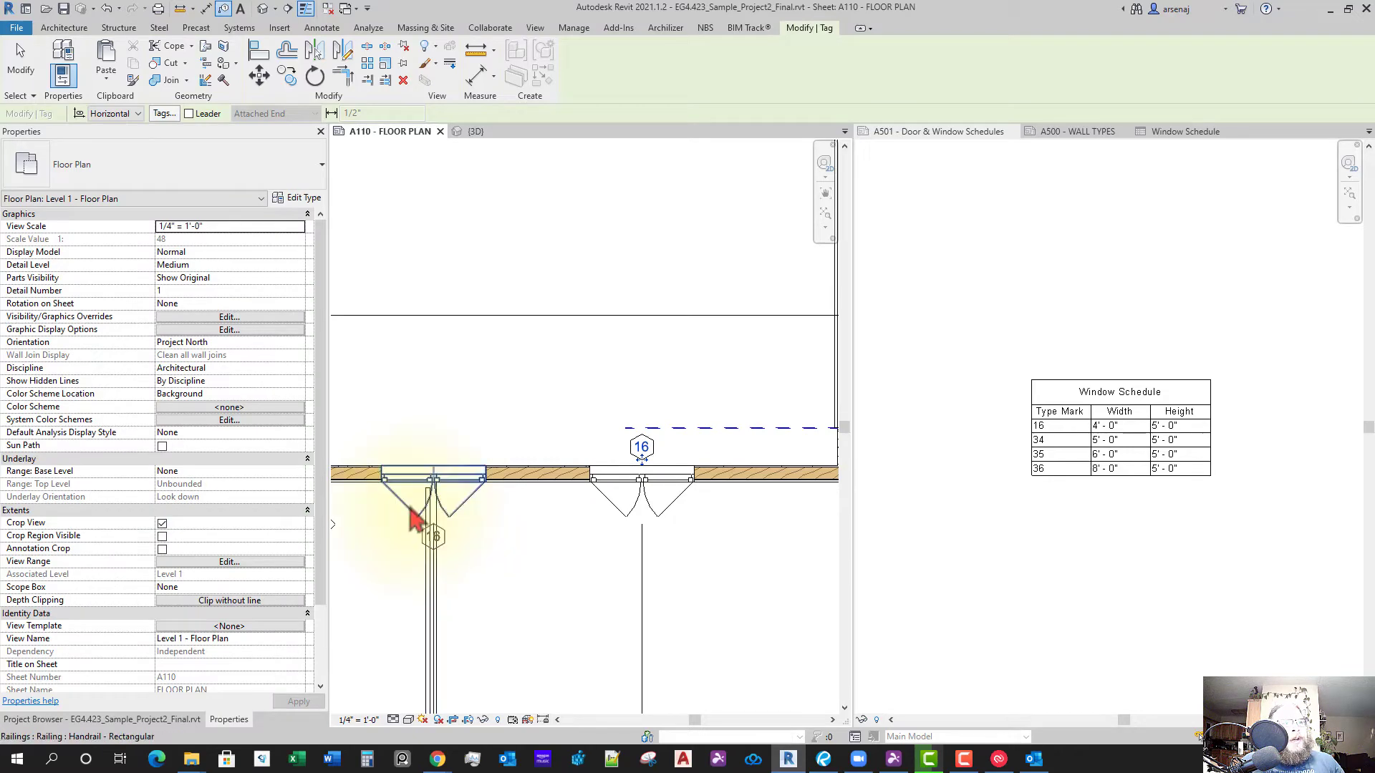
click(433, 550)
drag(434, 544, 433, 447)
Tag the sliding window in the front wall of the room right of the stairs, and move its tag inside the room
middle_drag(575, 567, 787, 532)
scroll(574, 537, down, 3)
middle_drag(546, 628, 568, 523)
scroll(479, 562, up, 2)
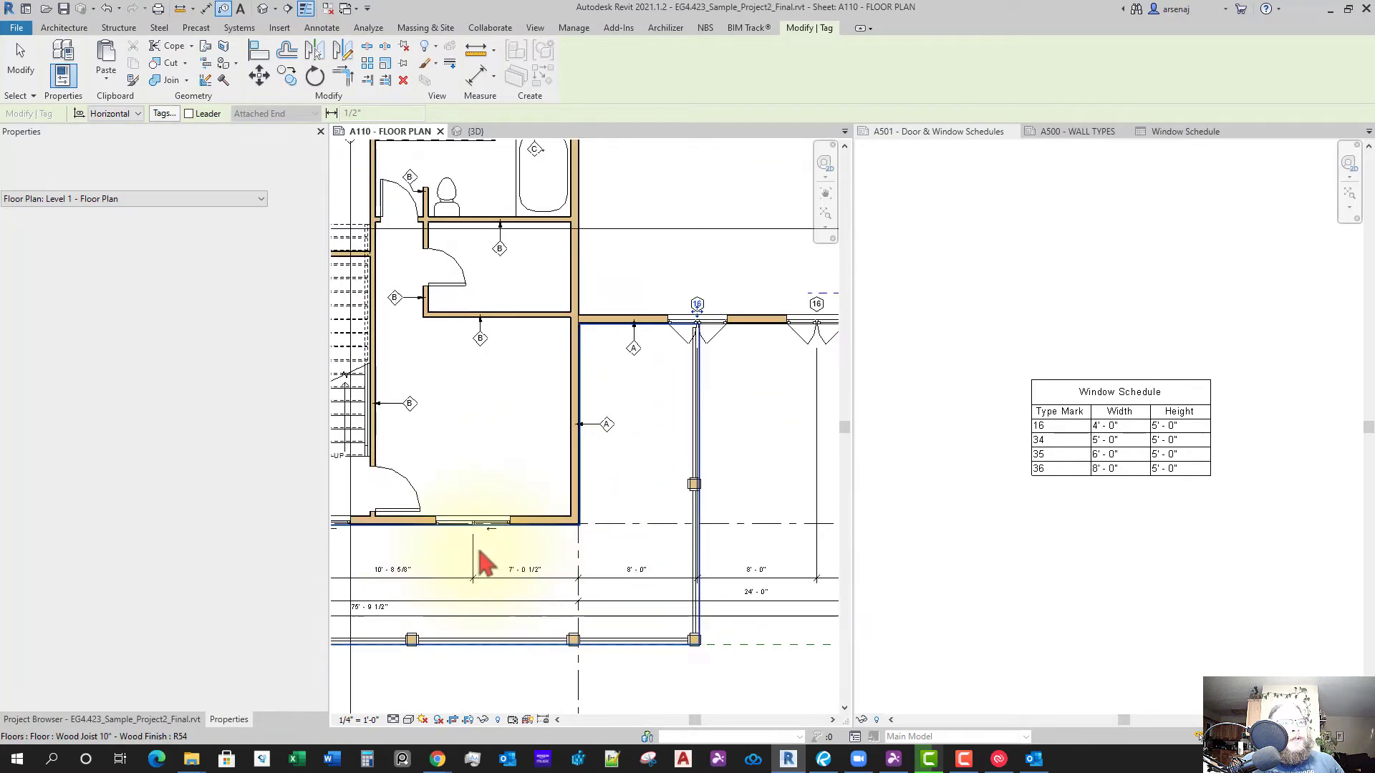
click(474, 518)
drag(473, 543, 473, 500)
Tag the front-wall sliding window between the entrance door and the stairs, move its tag inside, and end the tagging command
scroll(502, 533, down, 4)
scroll(537, 552, up, 4)
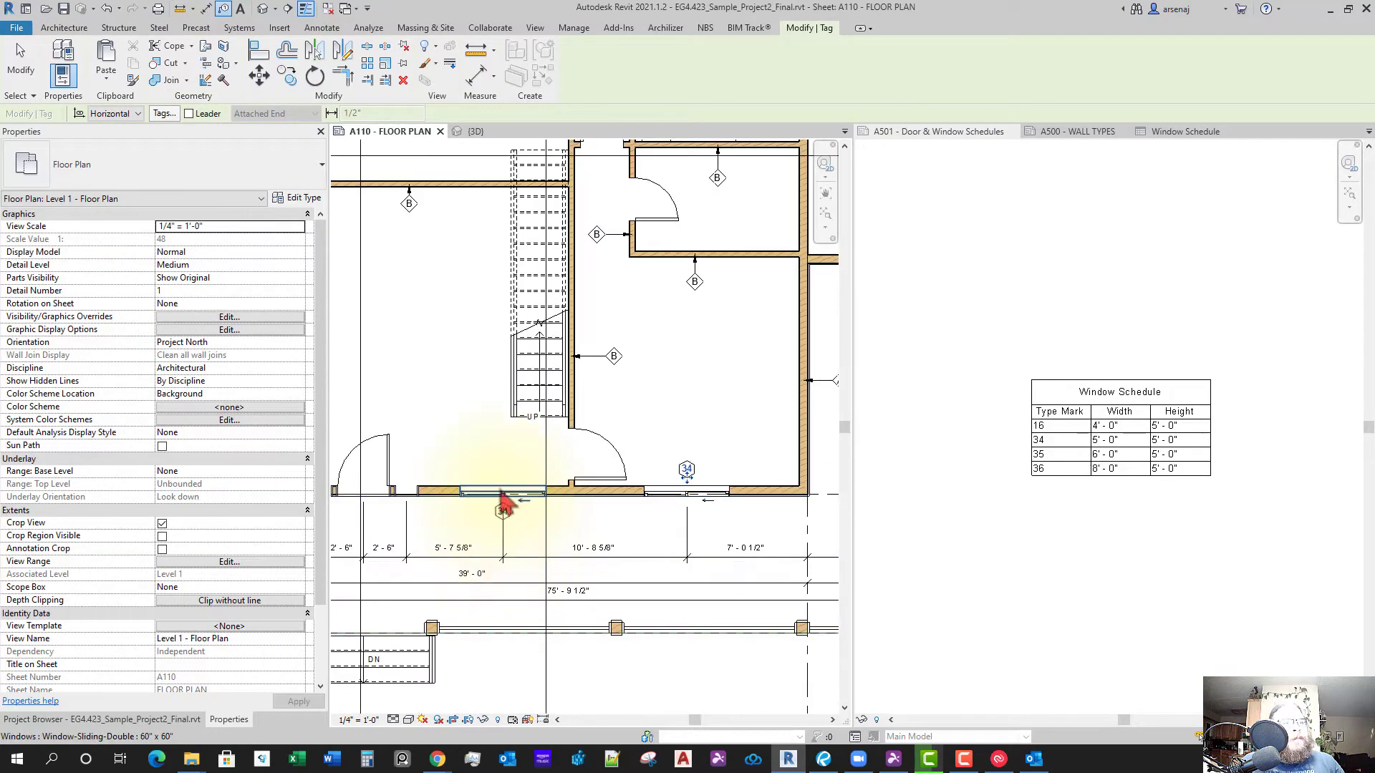
click(500, 503)
drag(500, 502, 504, 477)
click(538, 512)
scroll(482, 520, down, 1)
middle_drag(438, 557, 732, 563)
key(Escape)
scroll(512, 571, up, 1)
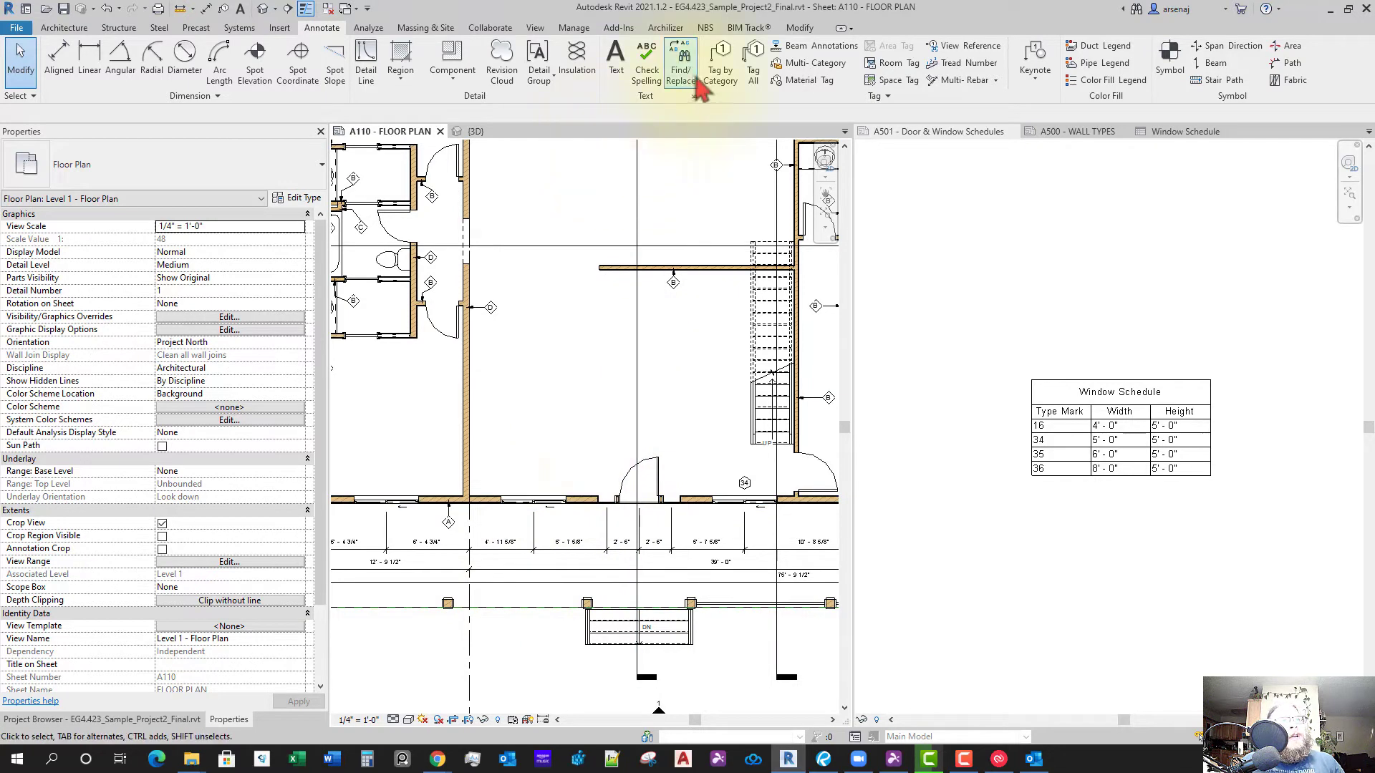
Tag by category the two front-wall sliding windows left of the entrance door, aligning their tags inside with the existing window tag
click(717, 75)
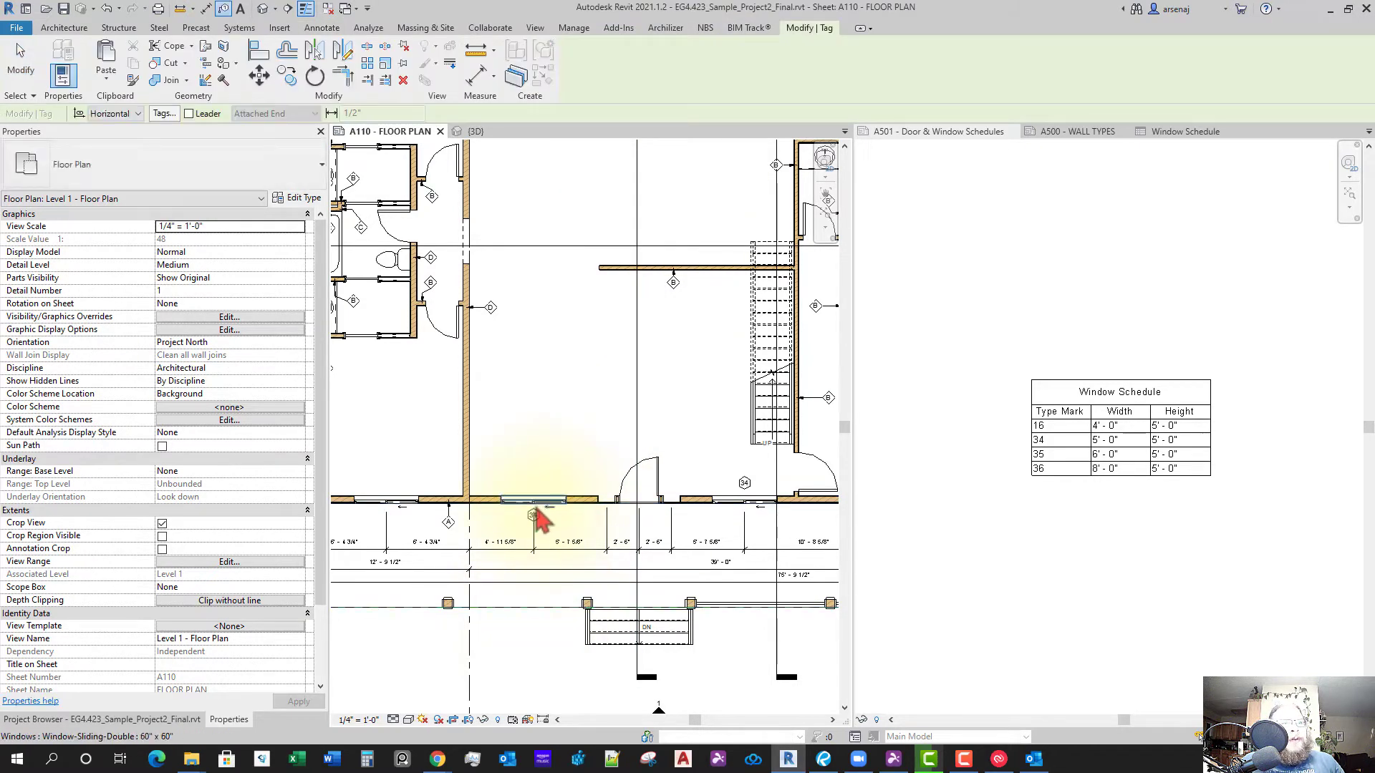
click(541, 551)
drag(534, 492, 534, 491)
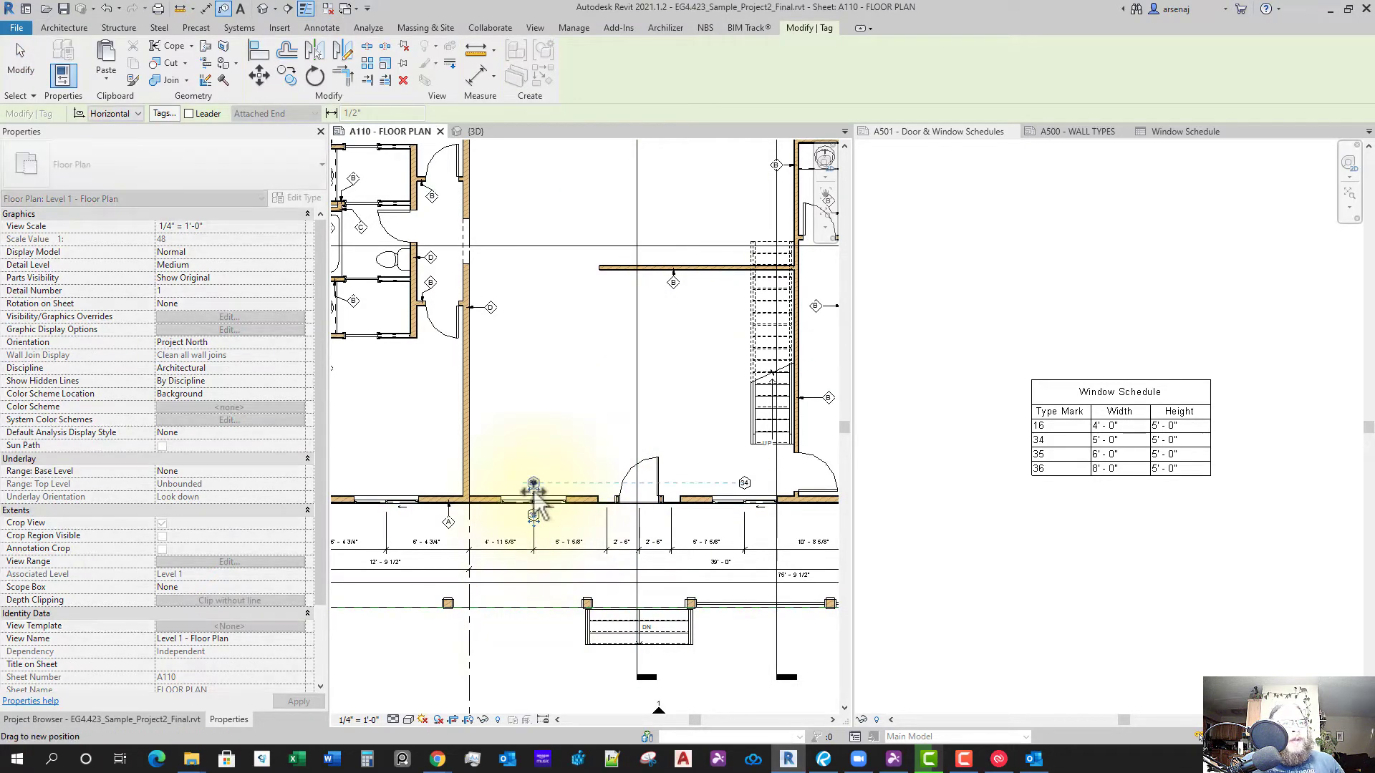
middle_drag(409, 529, 558, 522)
scroll(559, 522, up, 1)
click(533, 490)
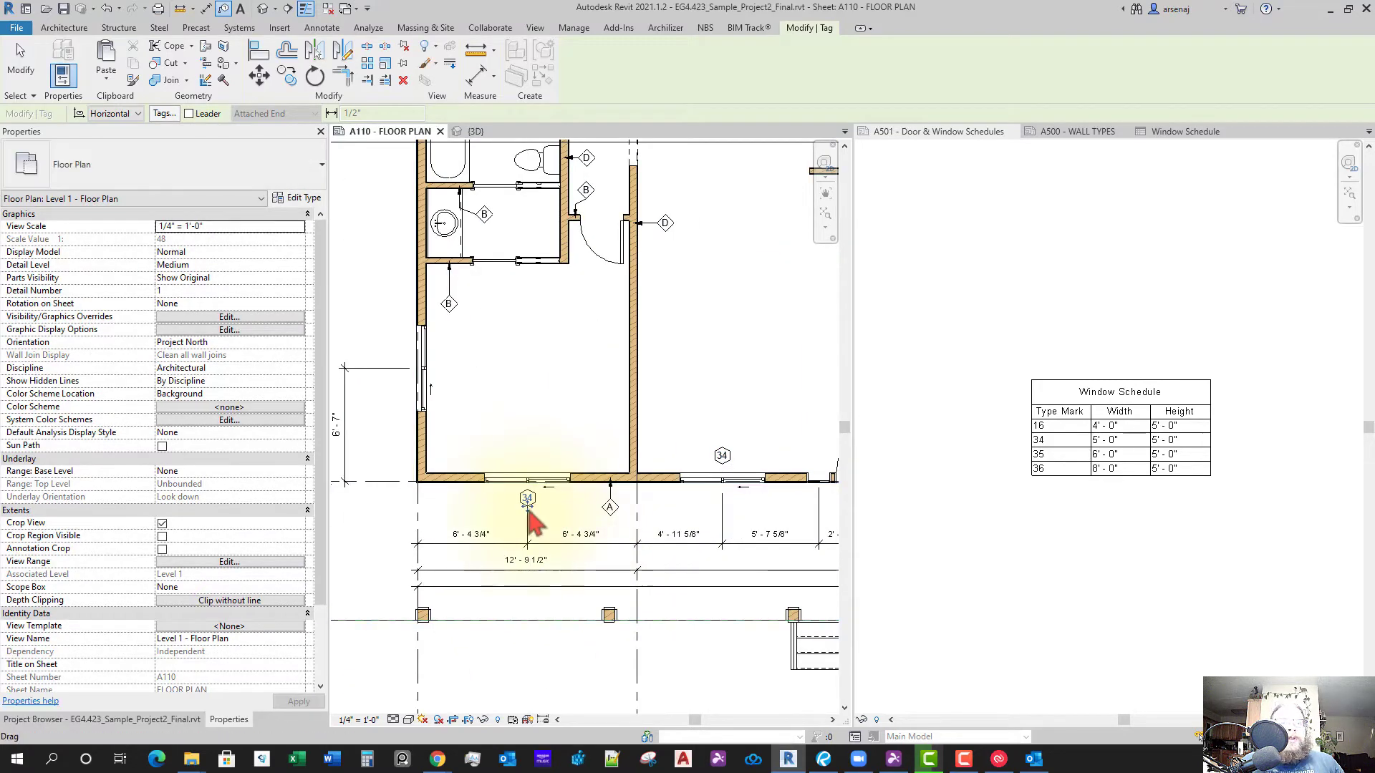
drag(530, 467, 529, 465)
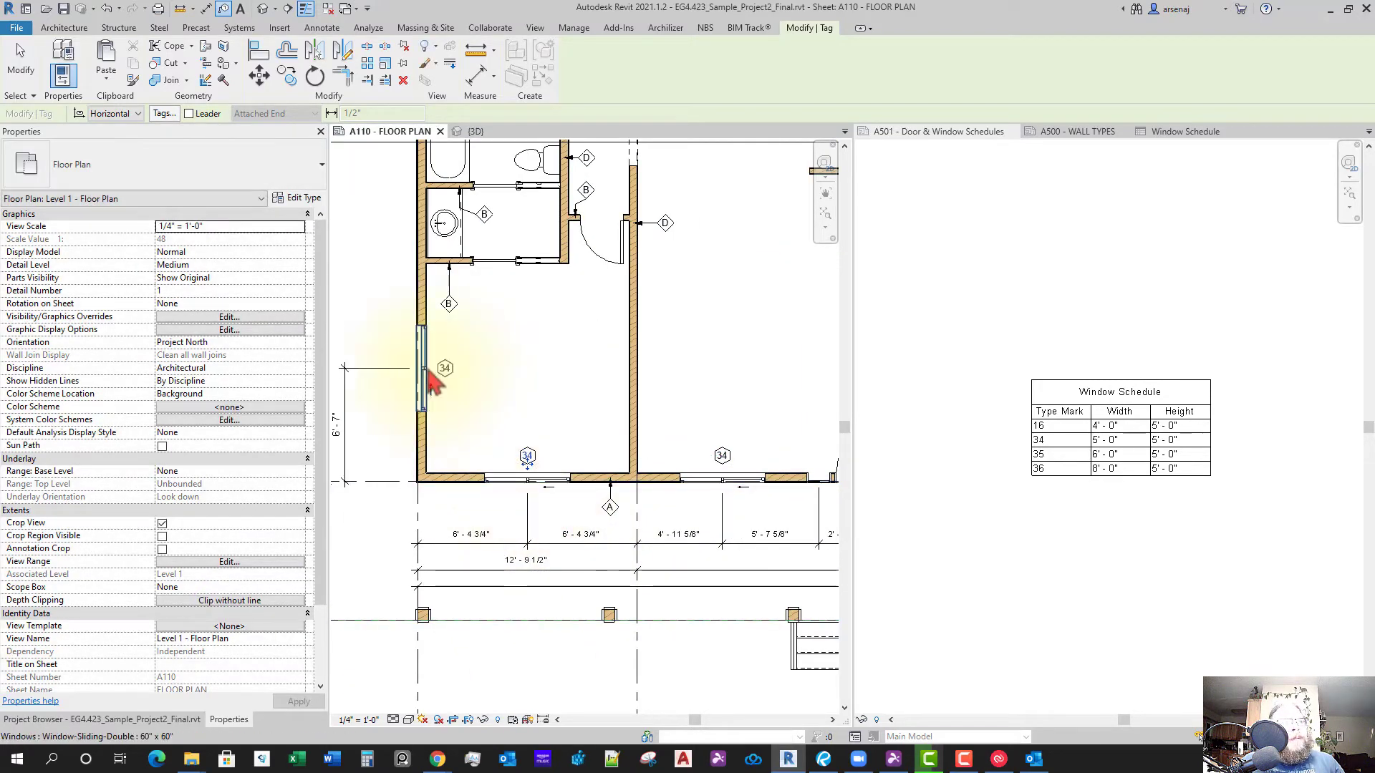
Tag the side-wall and rear-wall sliding windows of the rear corner room, placing both tags inside and declining to load a Generic Models tag
middle_drag(530, 443, 500, 564)
scroll(519, 550, down, 3)
scroll(481, 343, up, 4)
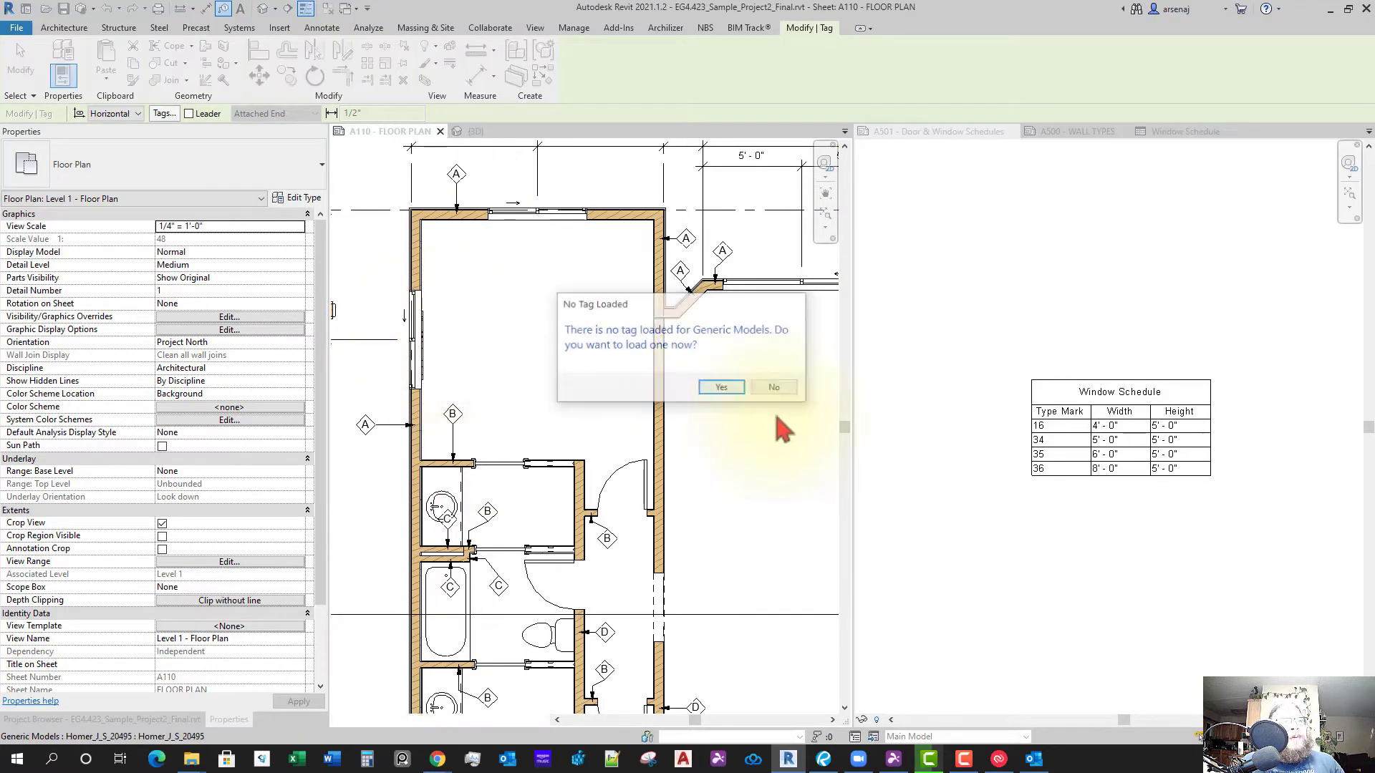
click(775, 386)
click(417, 356)
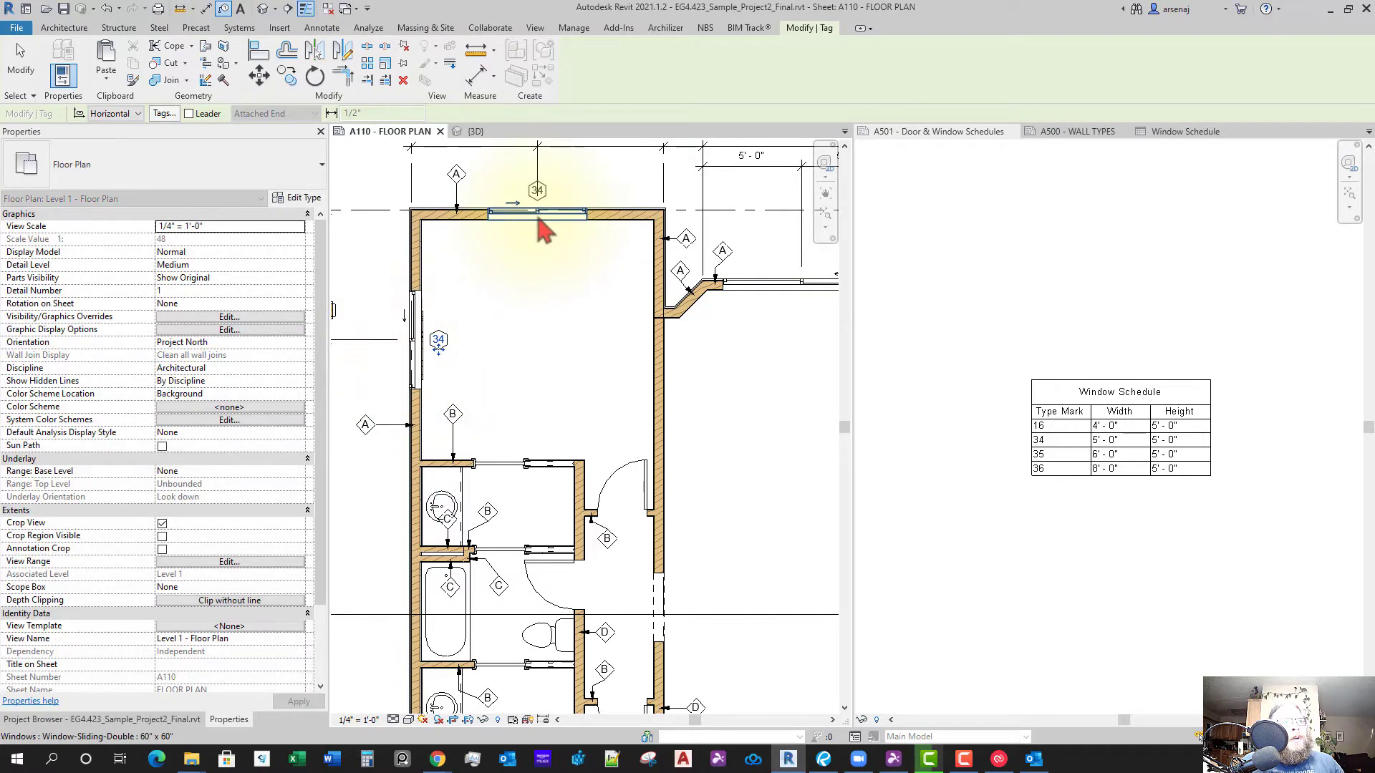
drag(534, 237, 536, 262)
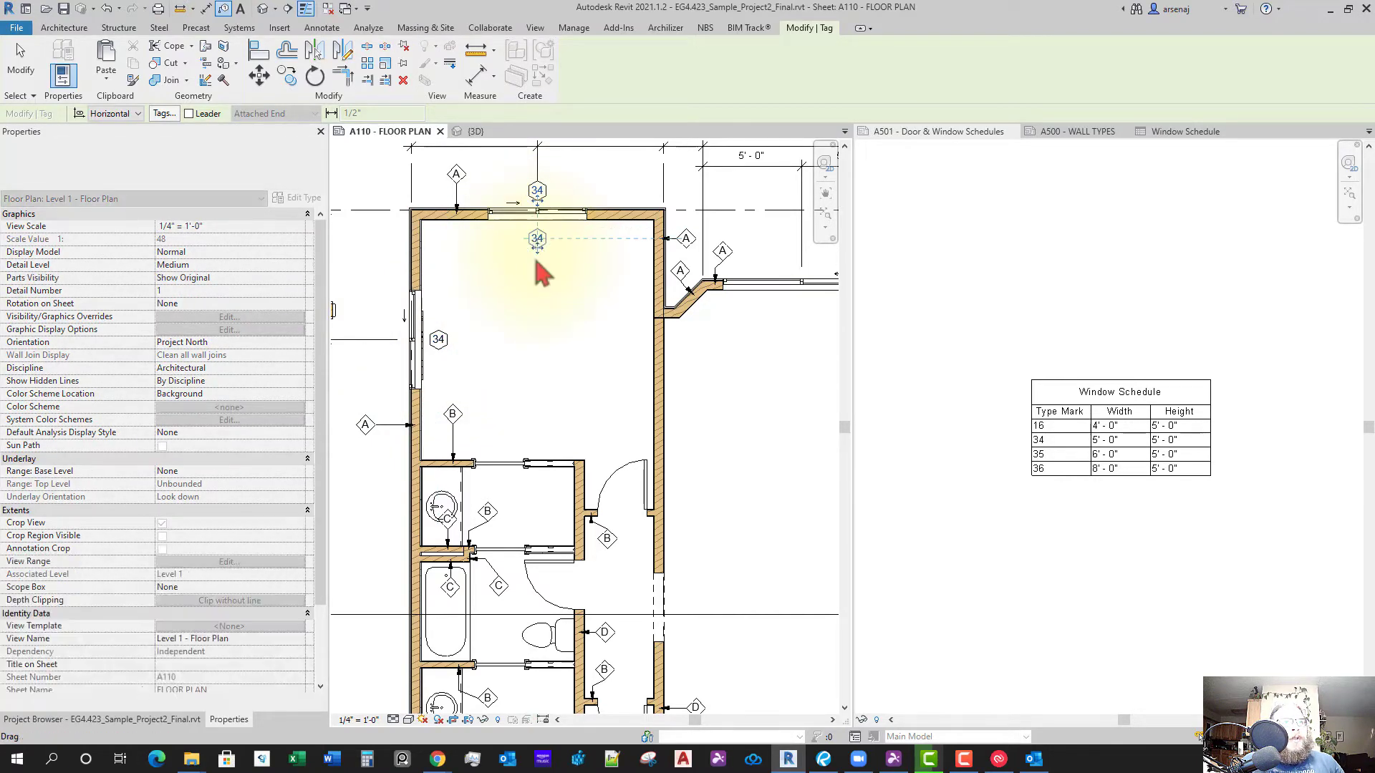
Tag the wide sliding window in the rear bay, and move its tag to the interior side of the wall
scroll(608, 359, down, 3)
middle_drag(691, 446, 489, 455)
scroll(533, 344, up, 1)
scroll(536, 347, up, 1)
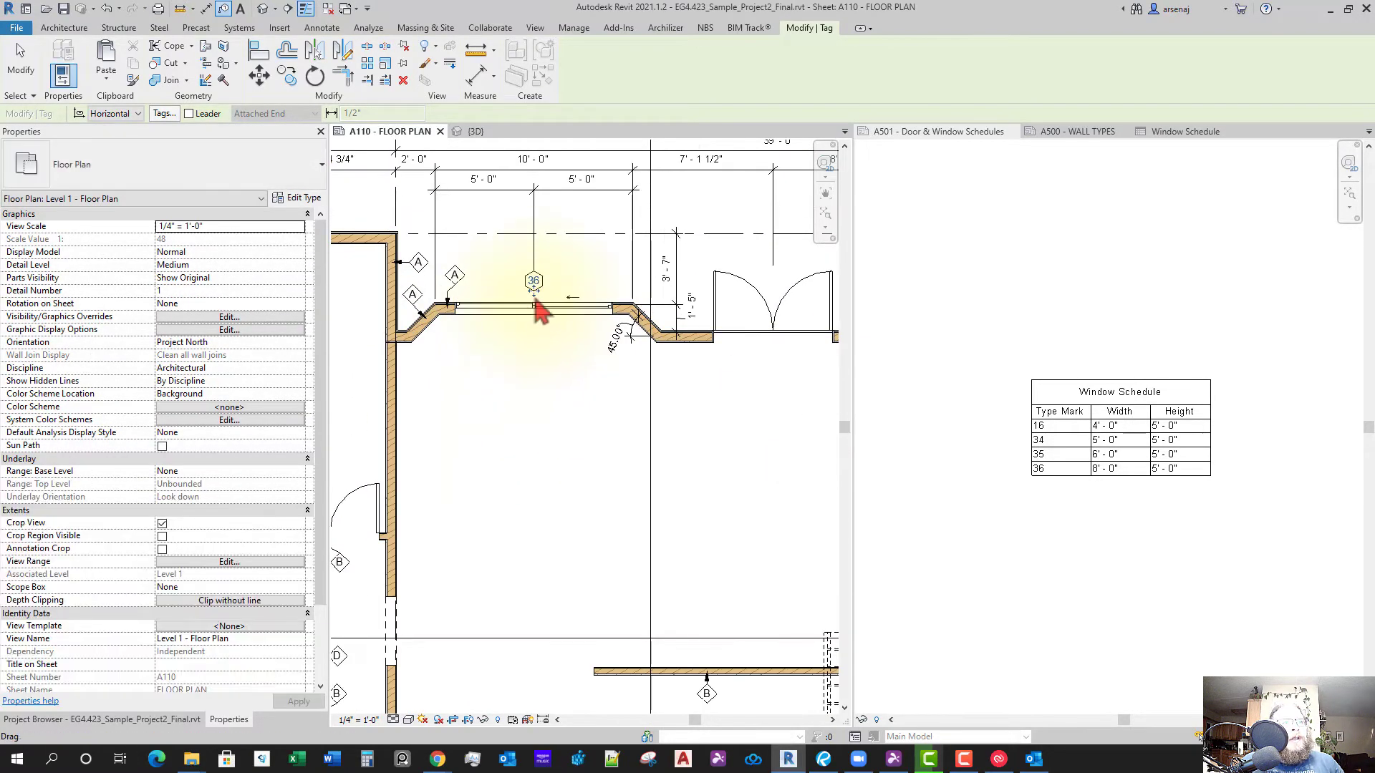
drag(532, 335, 531, 339)
scroll(573, 379, down, 2)
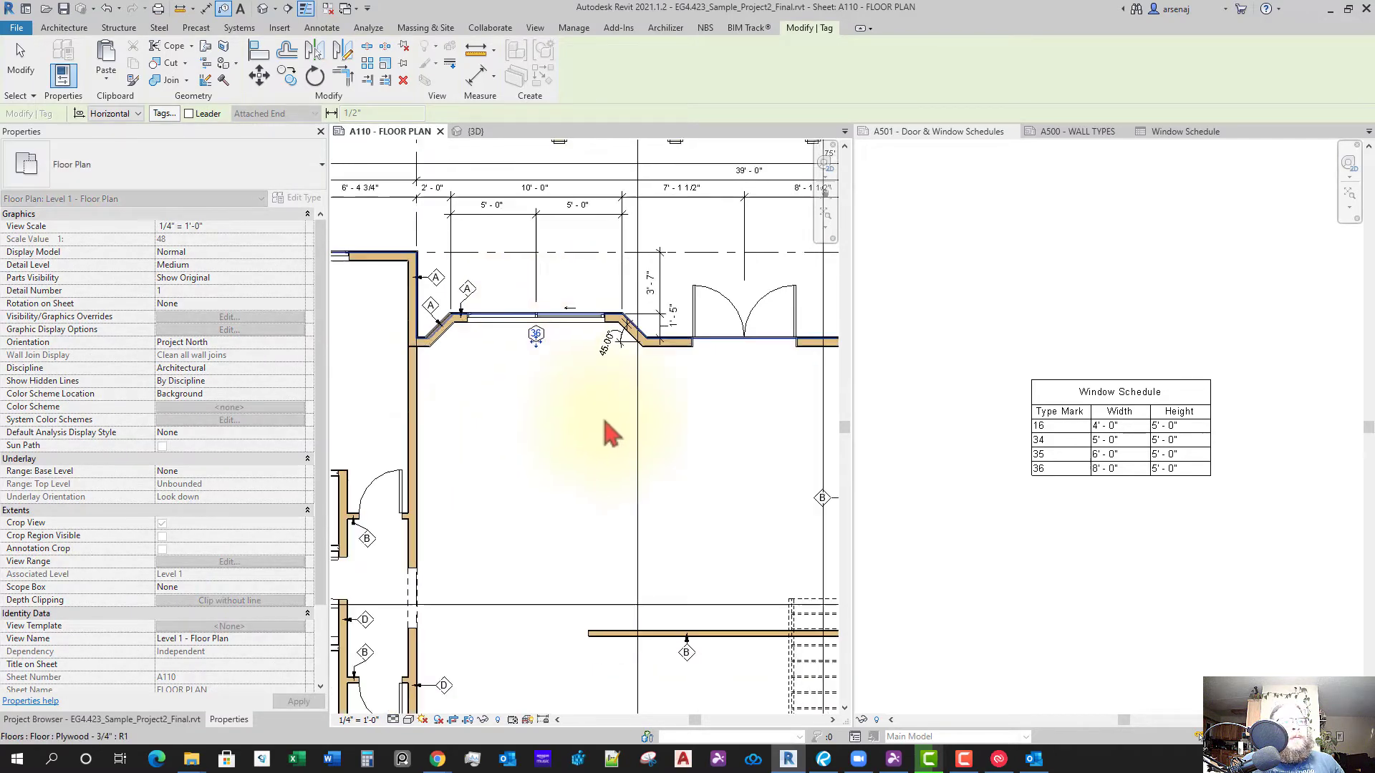
middle_drag(684, 426, 542, 419)
scroll(580, 430, down, 1)
middle_drag(622, 439, 737, 464)
scroll(681, 454, down, 3)
scroll(537, 570, up, 4)
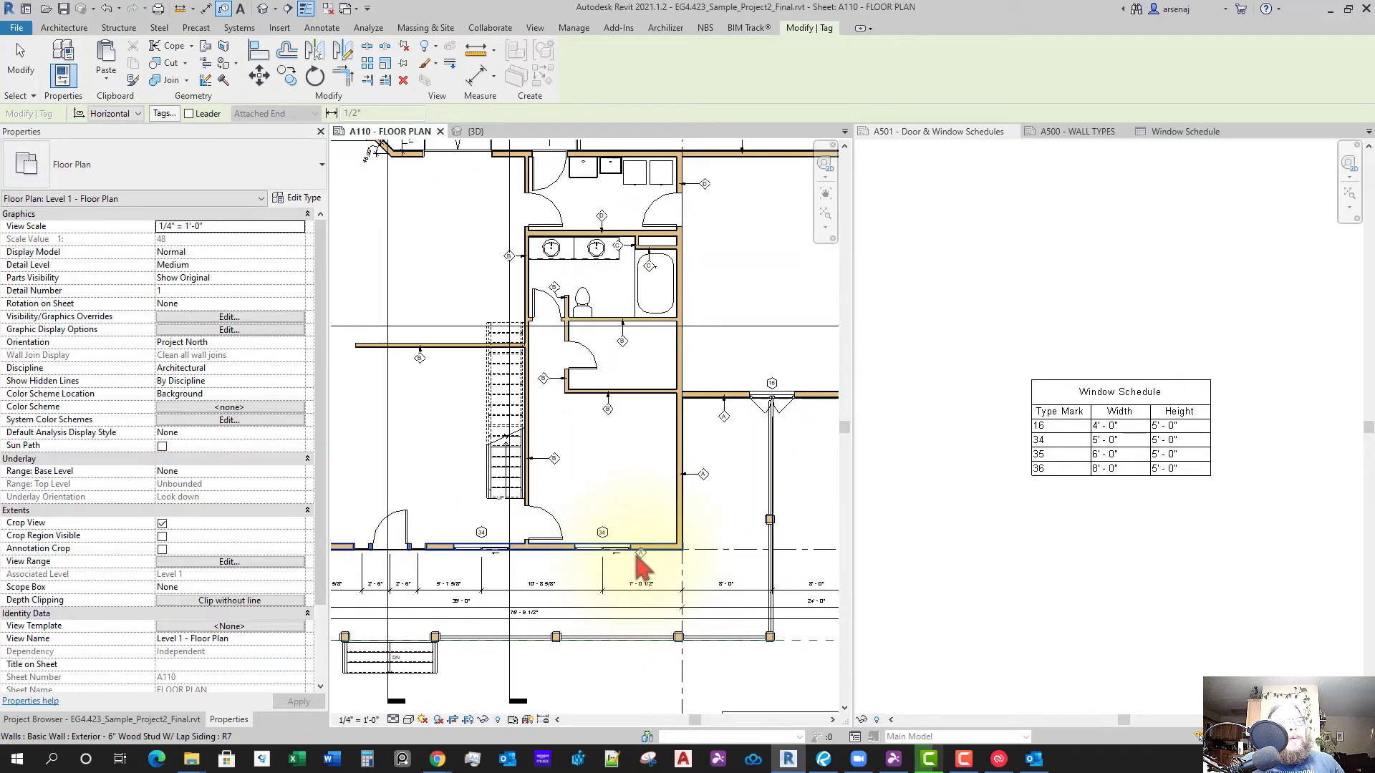
Tag by category the swing door beside the stairs, the front entrance door, and both of its sidelights
scroll(568, 583, up, 2)
middle_drag(525, 515, 587, 524)
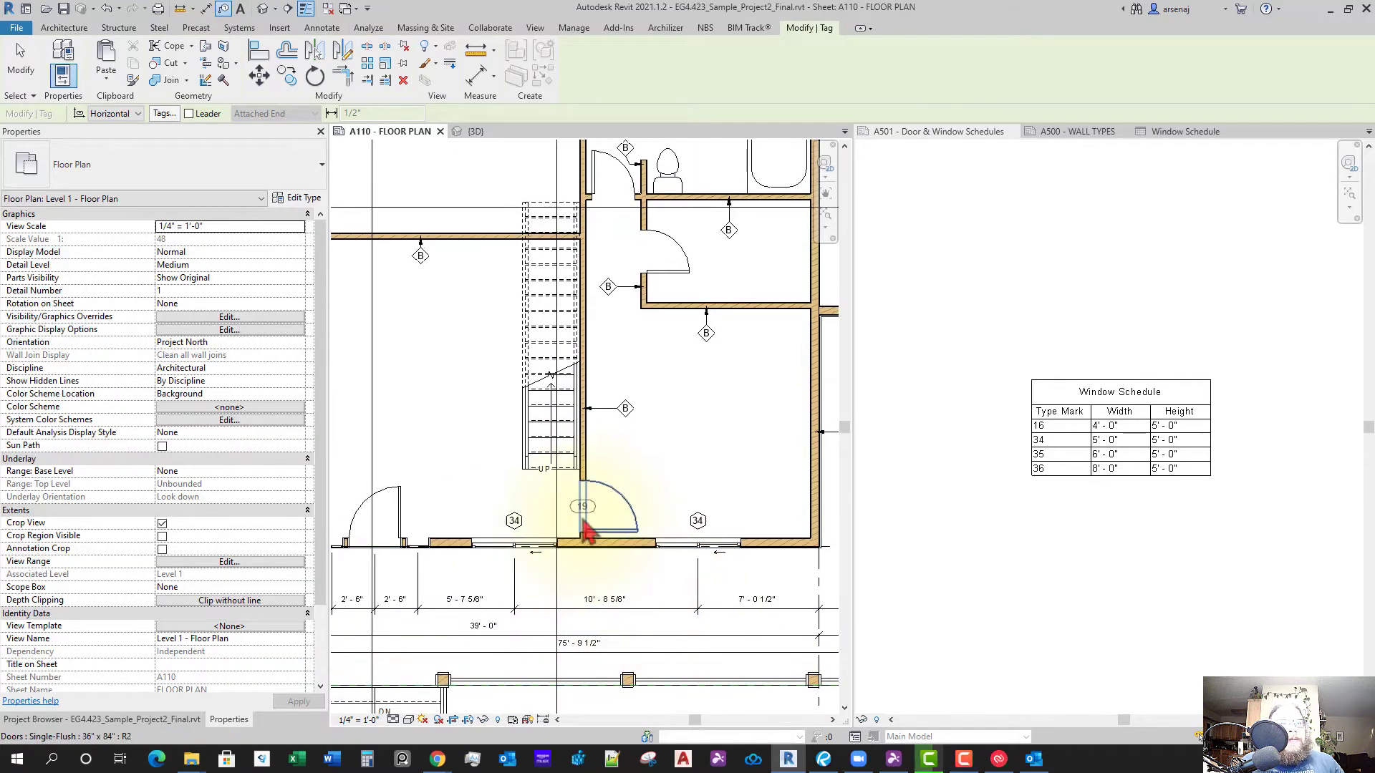
click(583, 522)
middle_drag(392, 561, 494, 544)
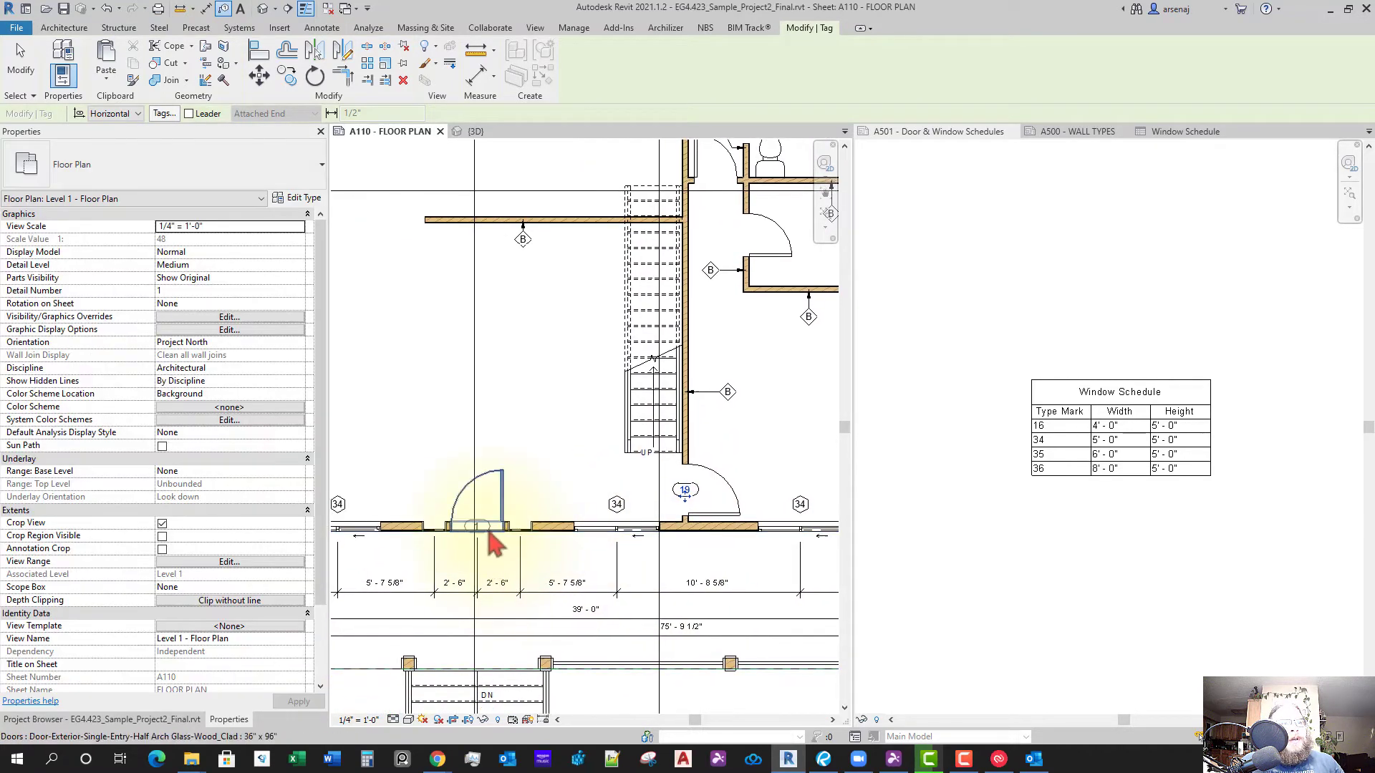
click(494, 542)
scroll(525, 543, up, 5)
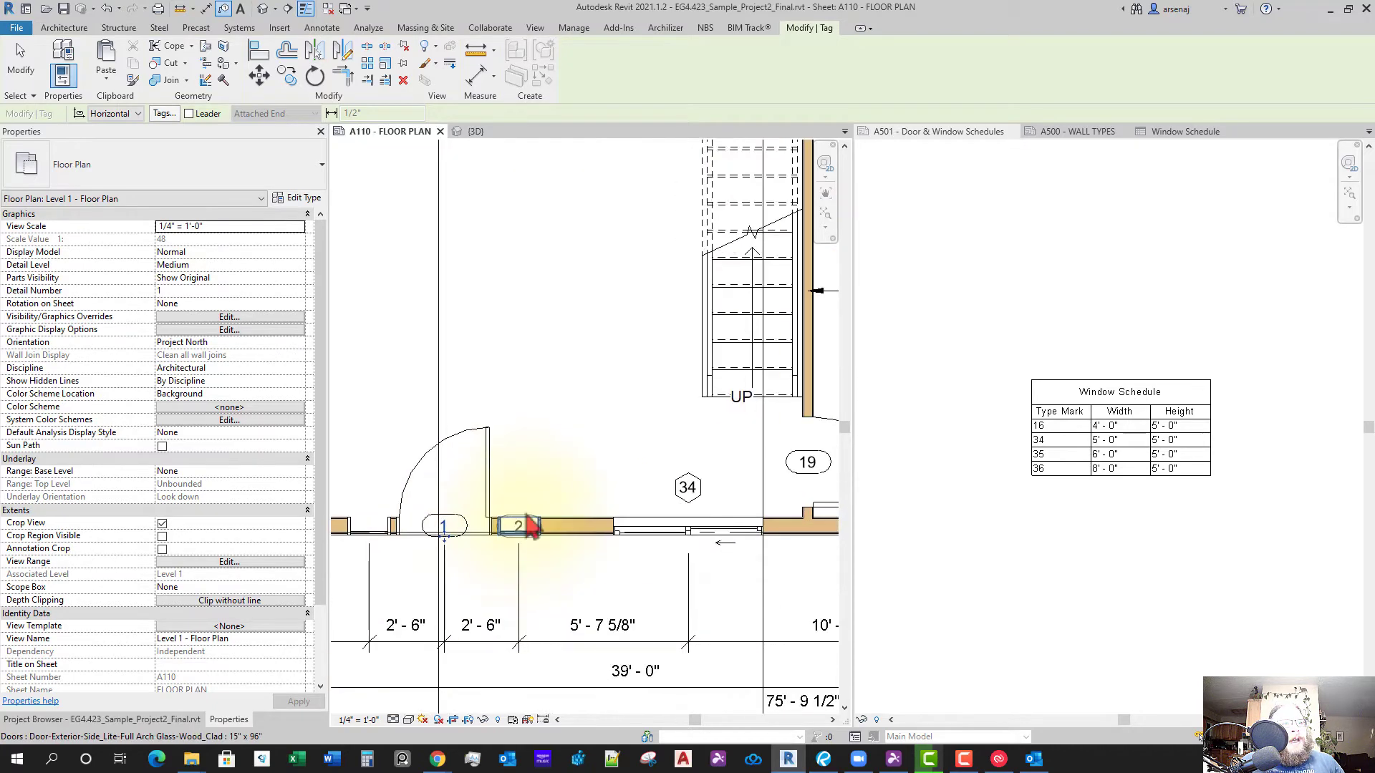
click(551, 505)
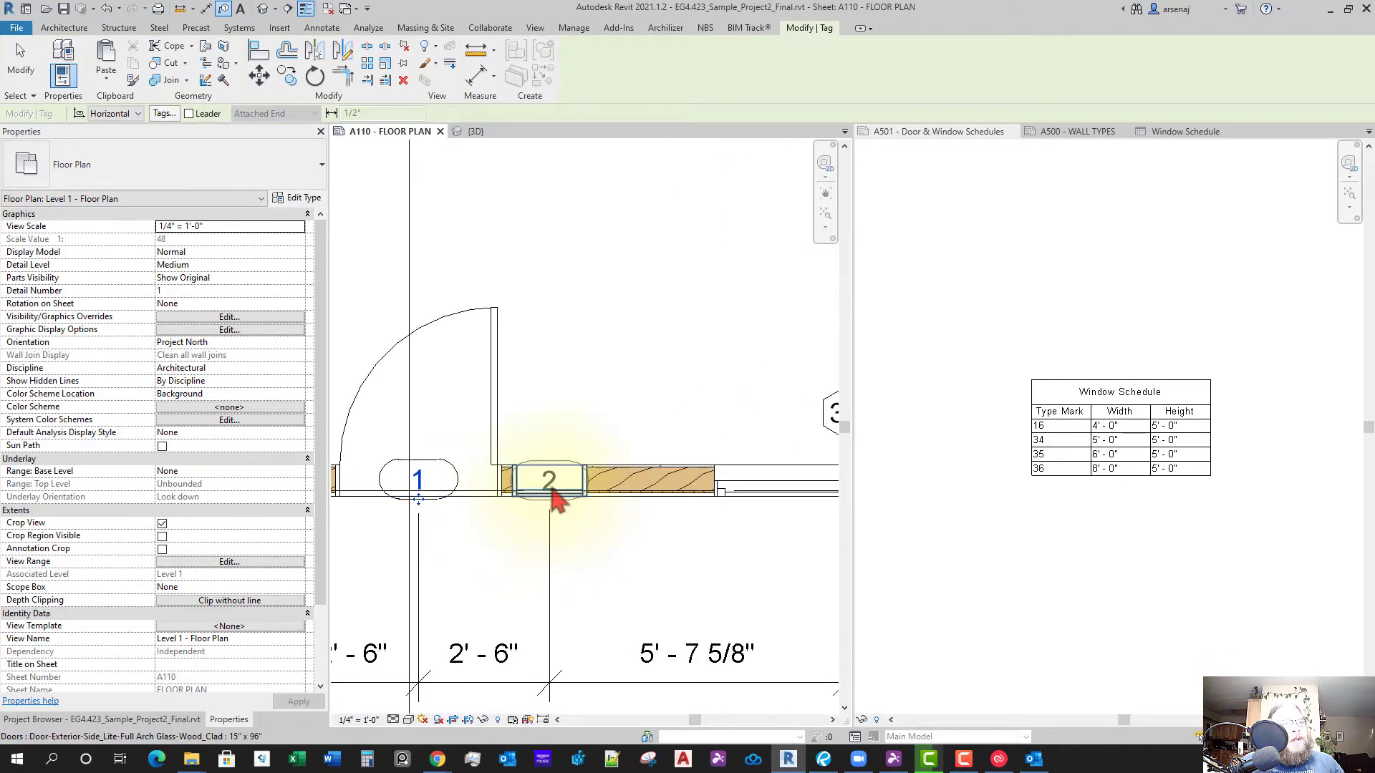
scroll(534, 530, down, 1)
middle_drag(534, 530, 442, 514)
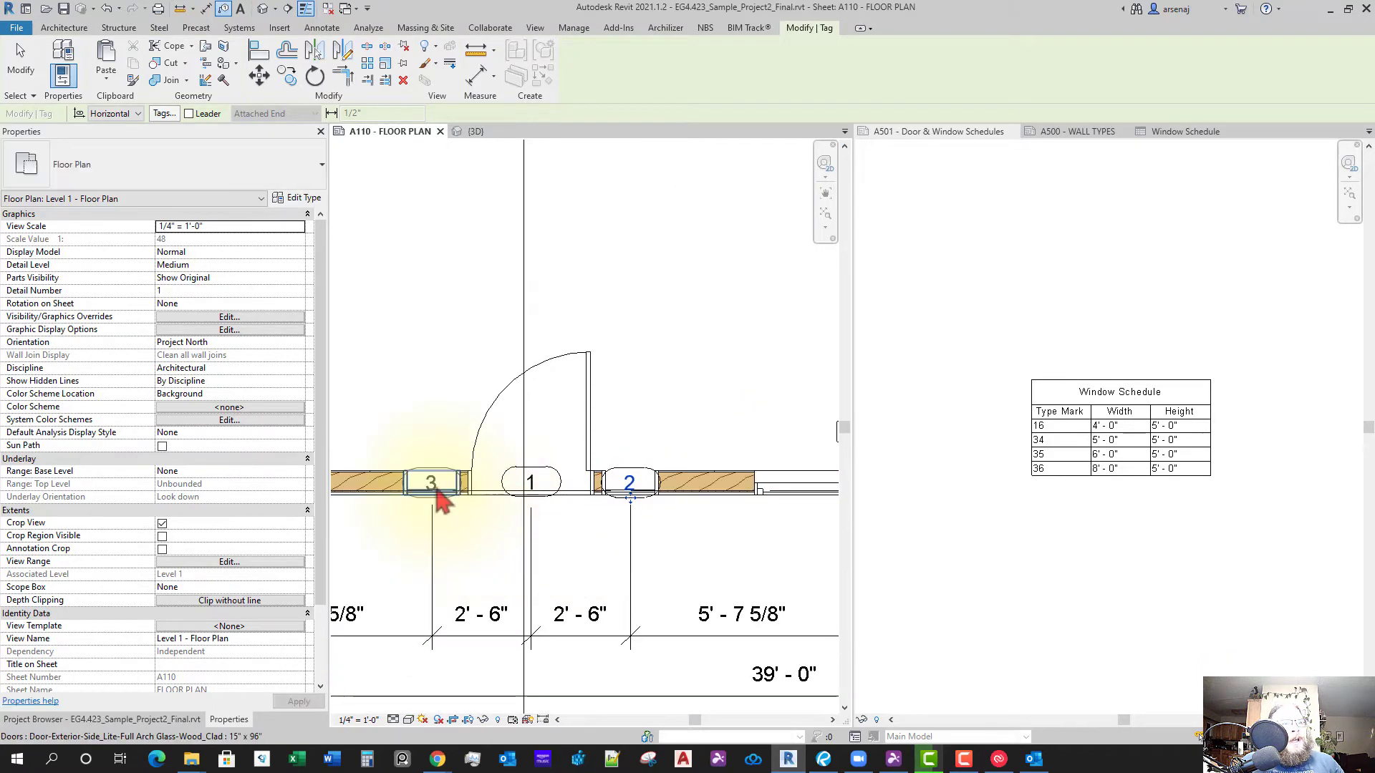
click(440, 505)
Move the tags of both entrance sidelights to the interior side of the front wall, ending the tagging command
drag(435, 498, 438, 464)
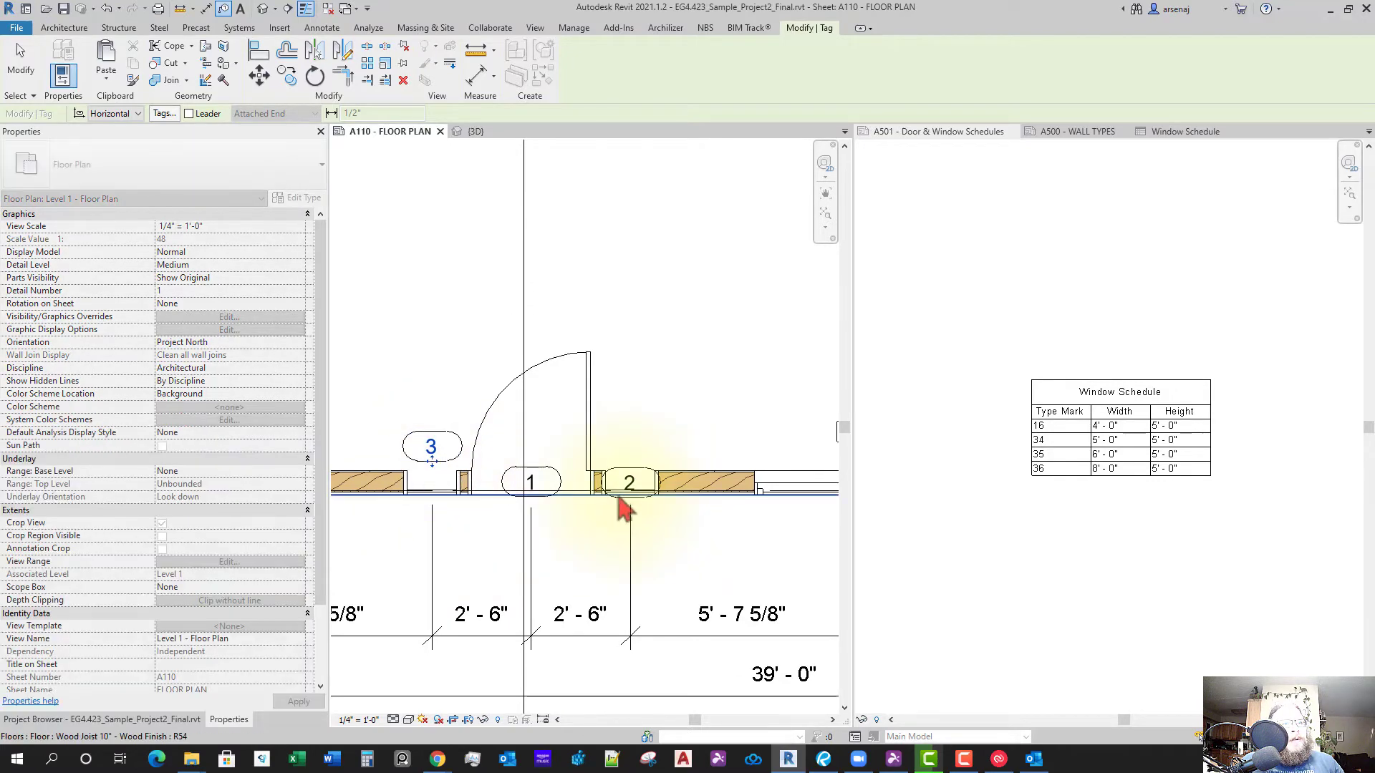
key(Escape)
key(Escape)
click(636, 484)
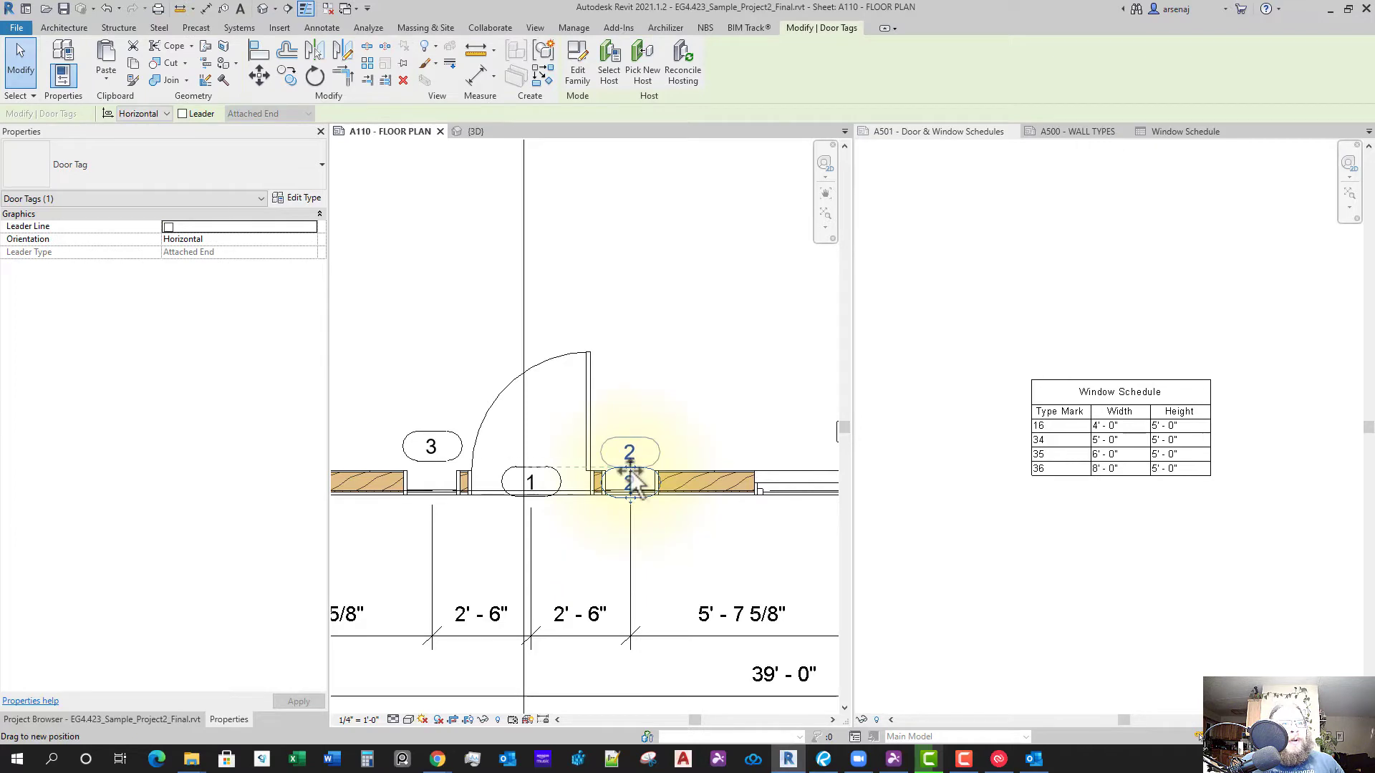
drag(631, 471, 630, 472)
click(566, 534)
scroll(561, 549, down, 2)
middle_drag(560, 549, 591, 568)
scroll(590, 569, up, 1)
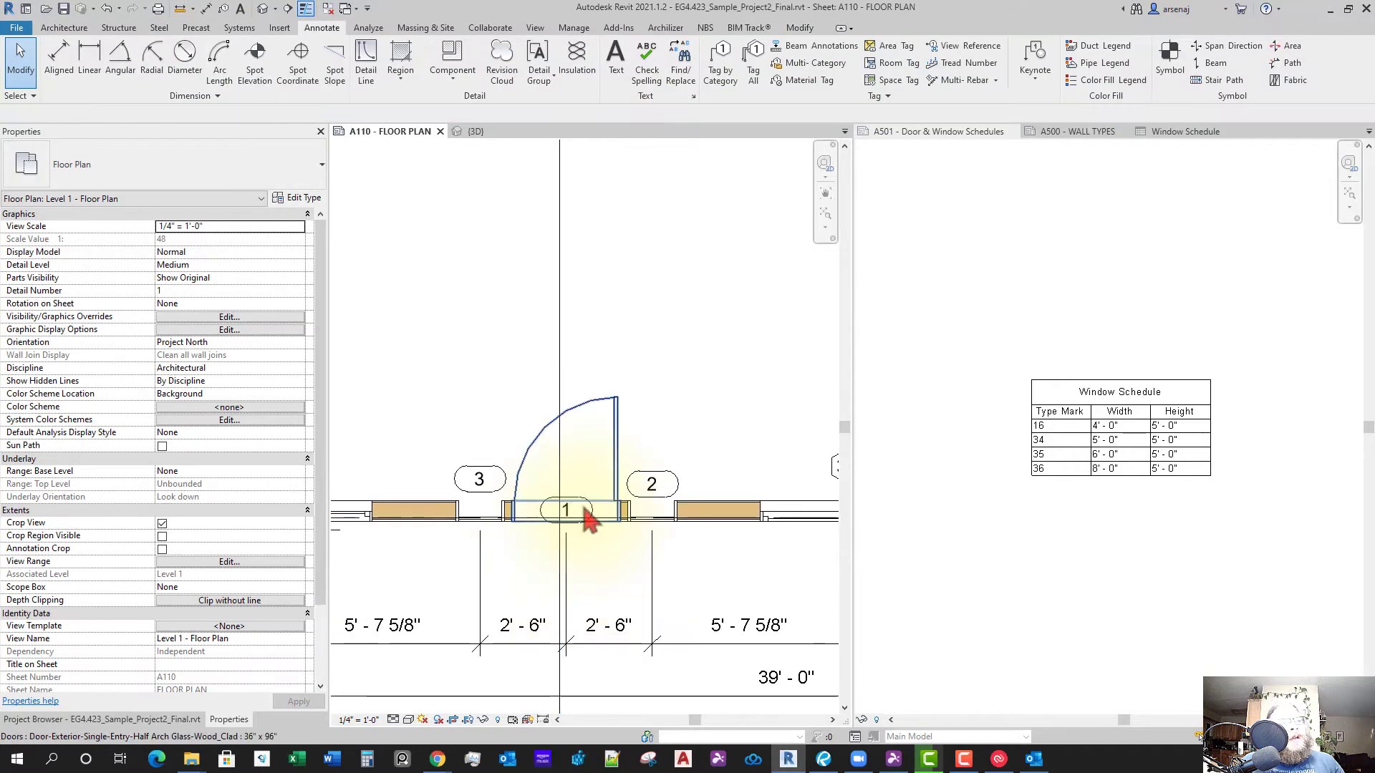
Open the door tag family for editing and add a masking region that follows the tag's whole outline
click(651, 489)
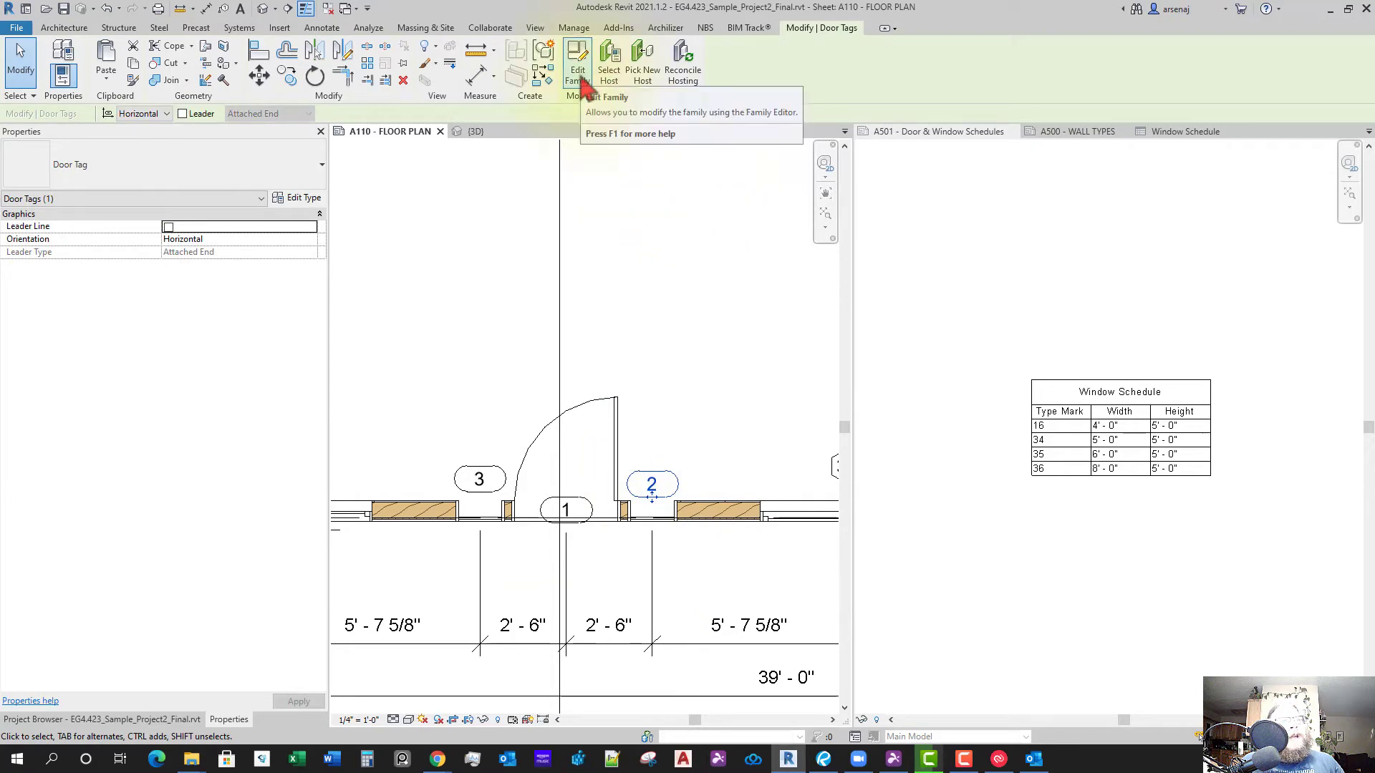
click(578, 72)
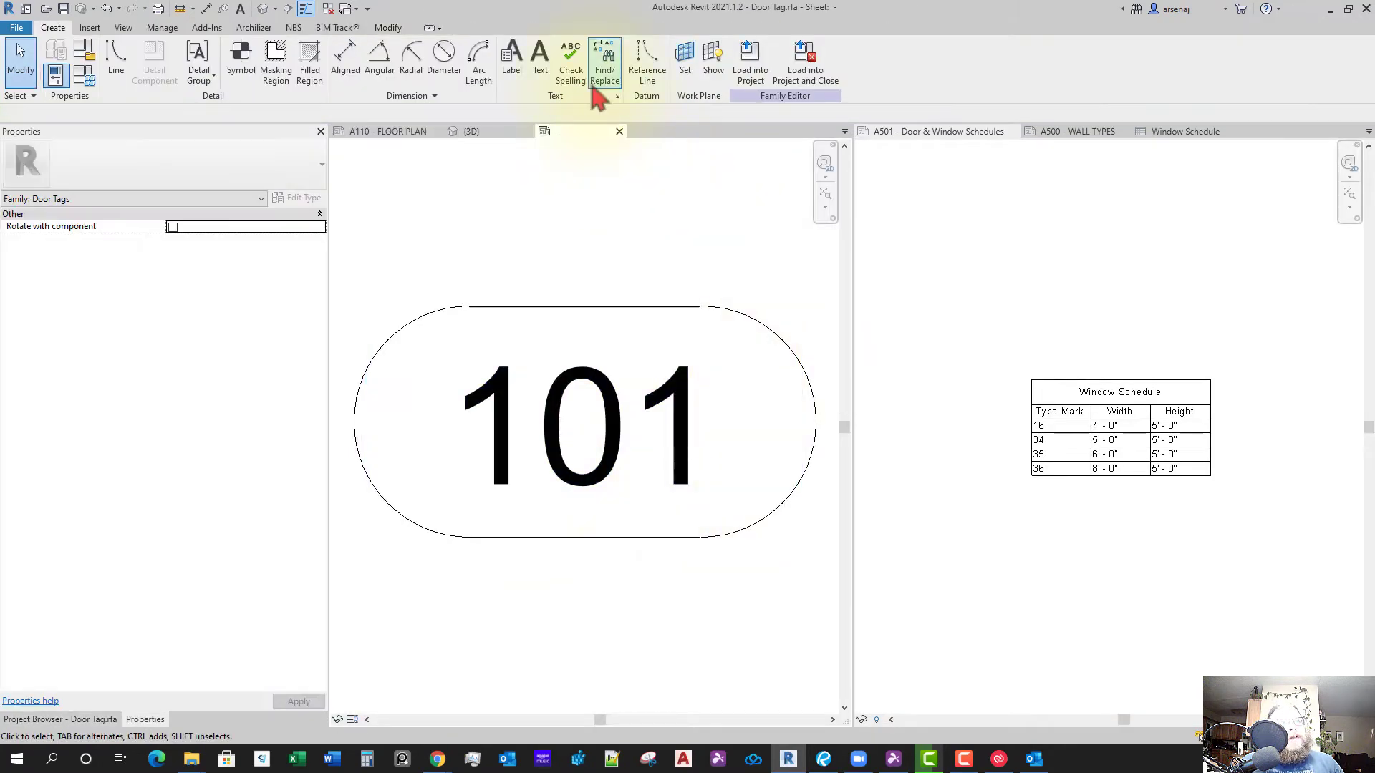
click(276, 75)
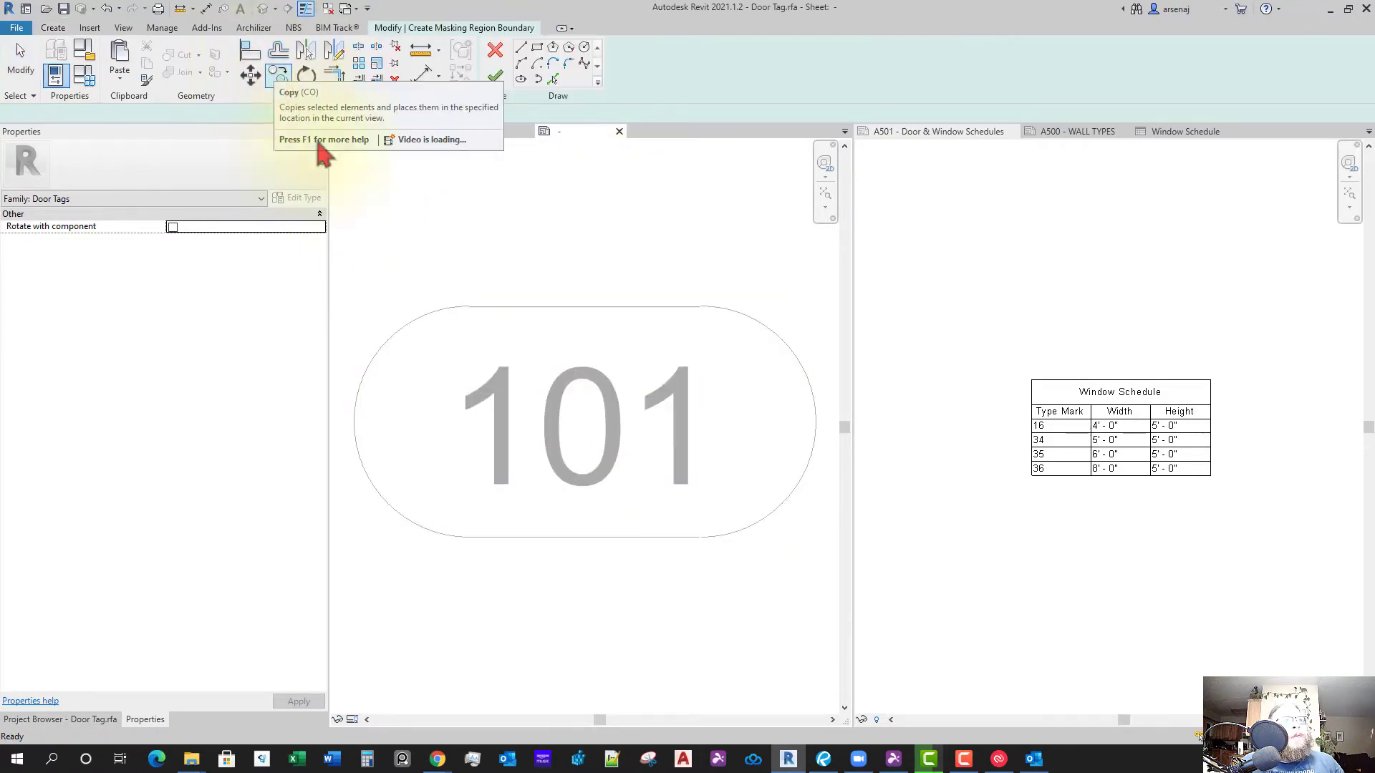
click(553, 80)
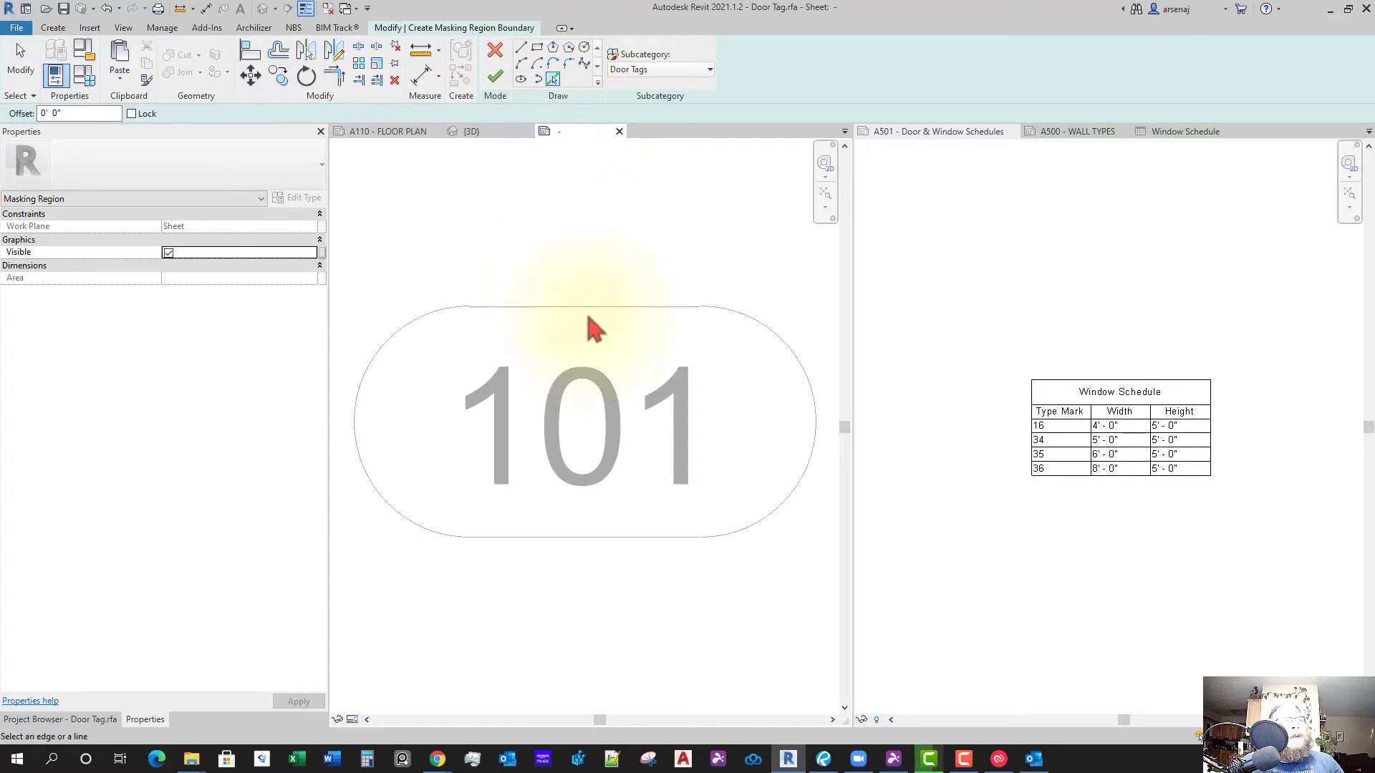
key(Tab)
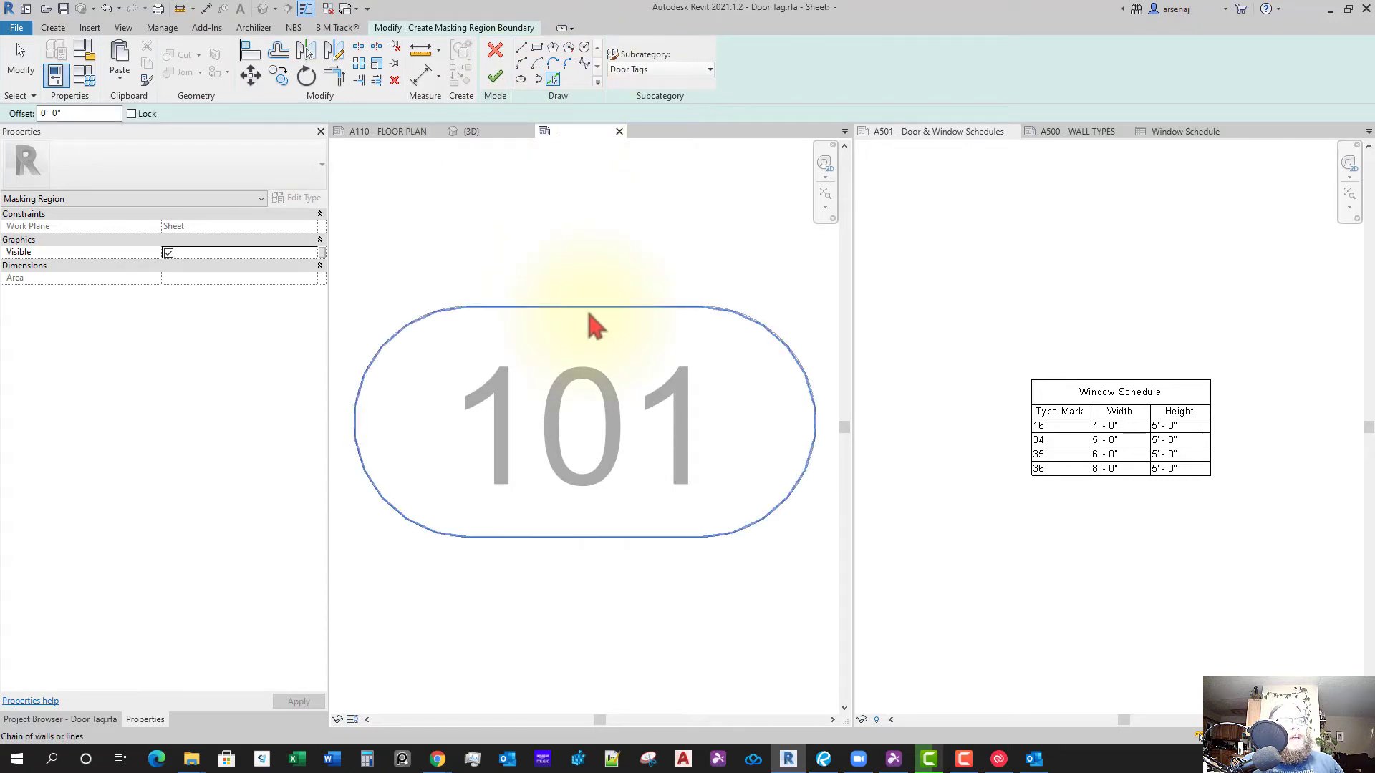
click(593, 322)
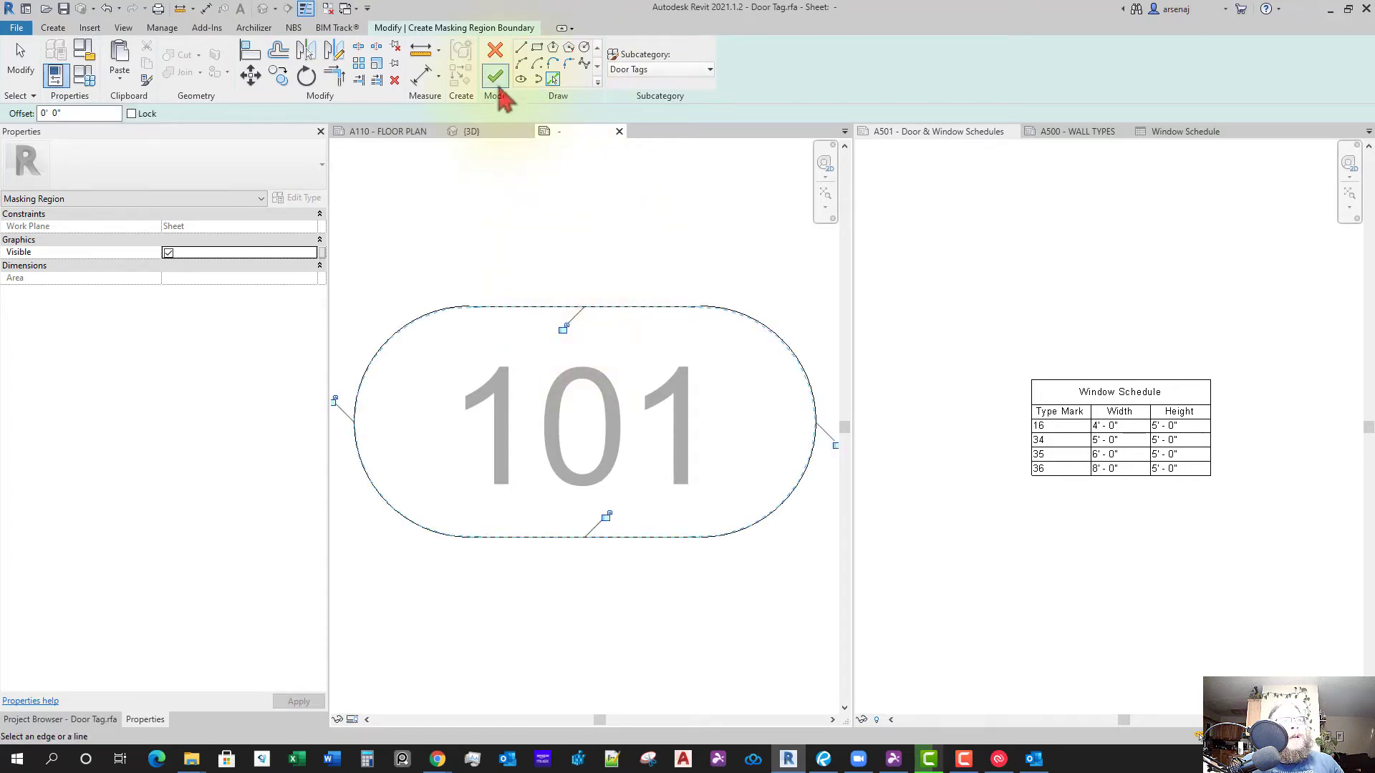
click(495, 79)
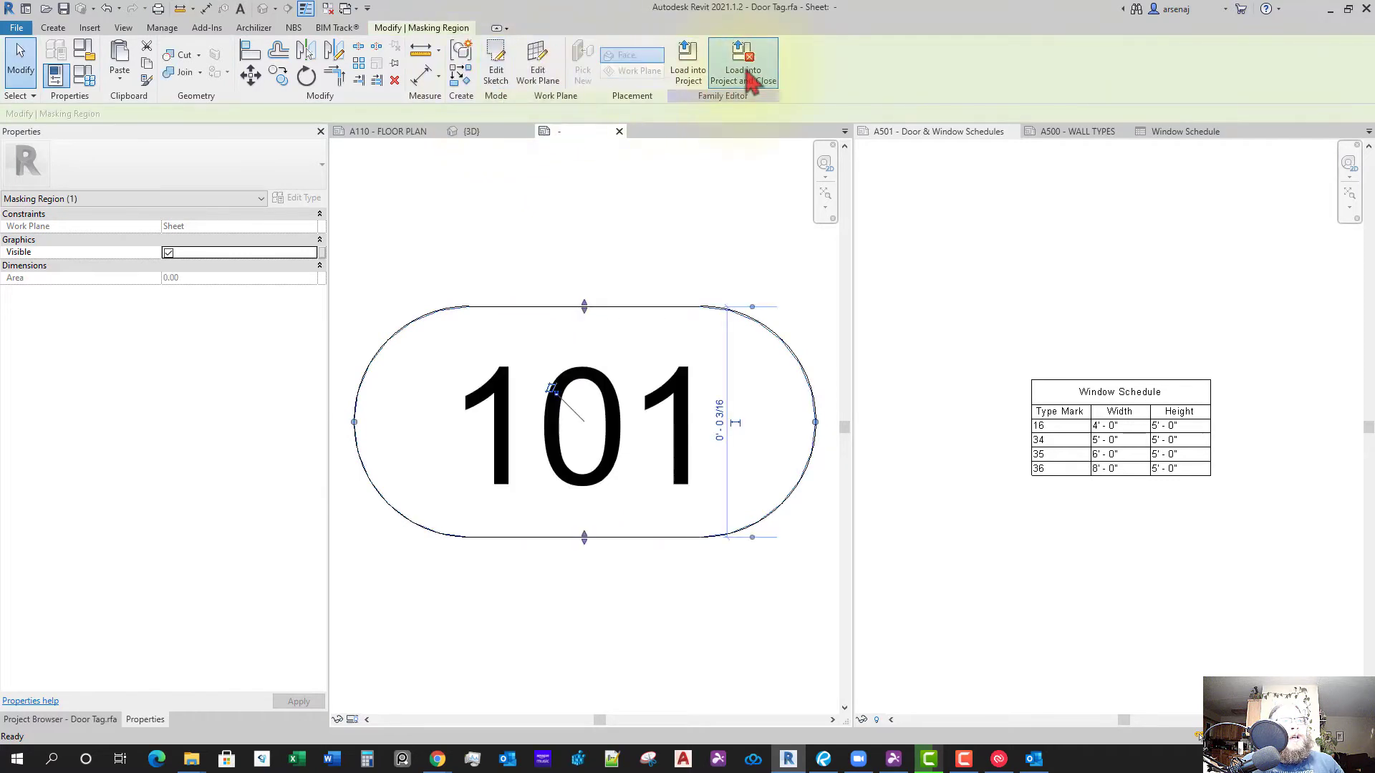
Save the family as Door Tag.rfa, load it into the project and close it, overwriting the existing version
click(743, 68)
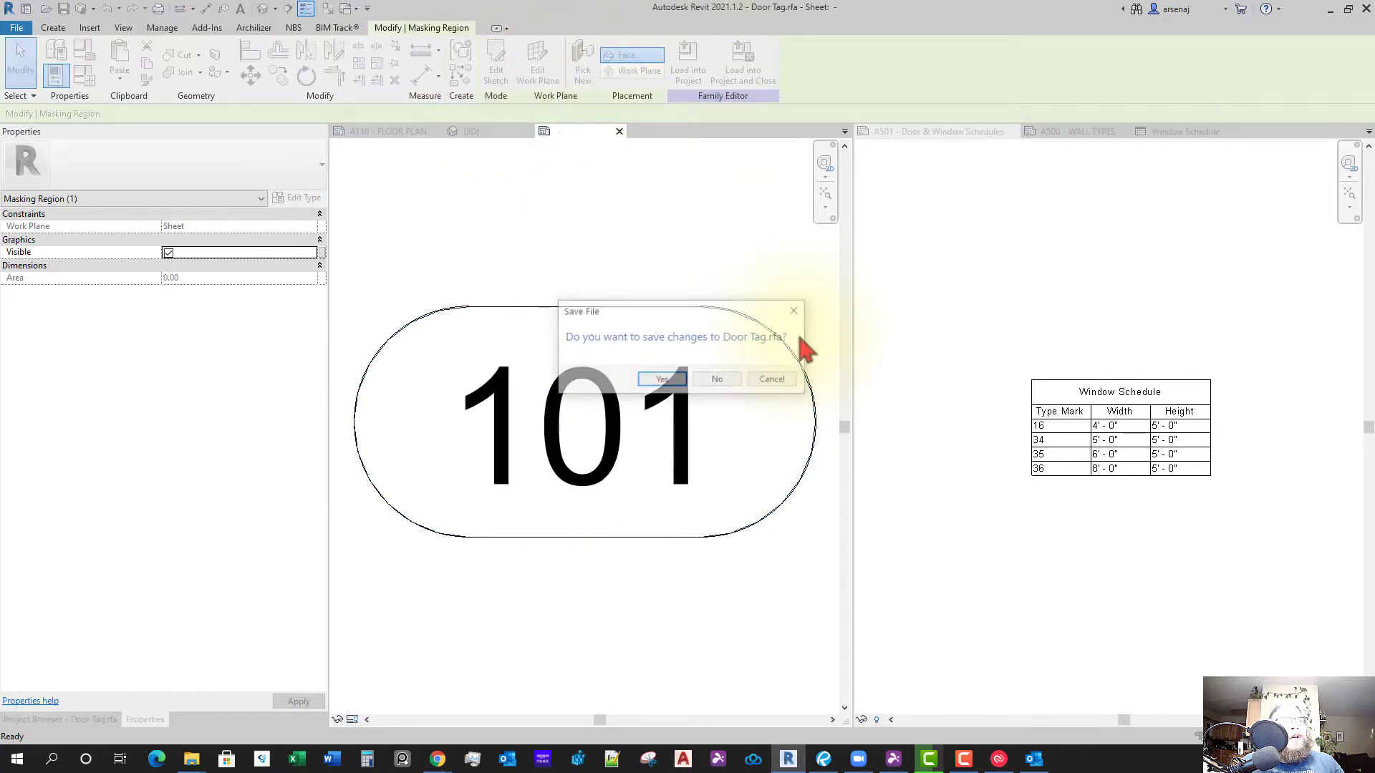
click(662, 381)
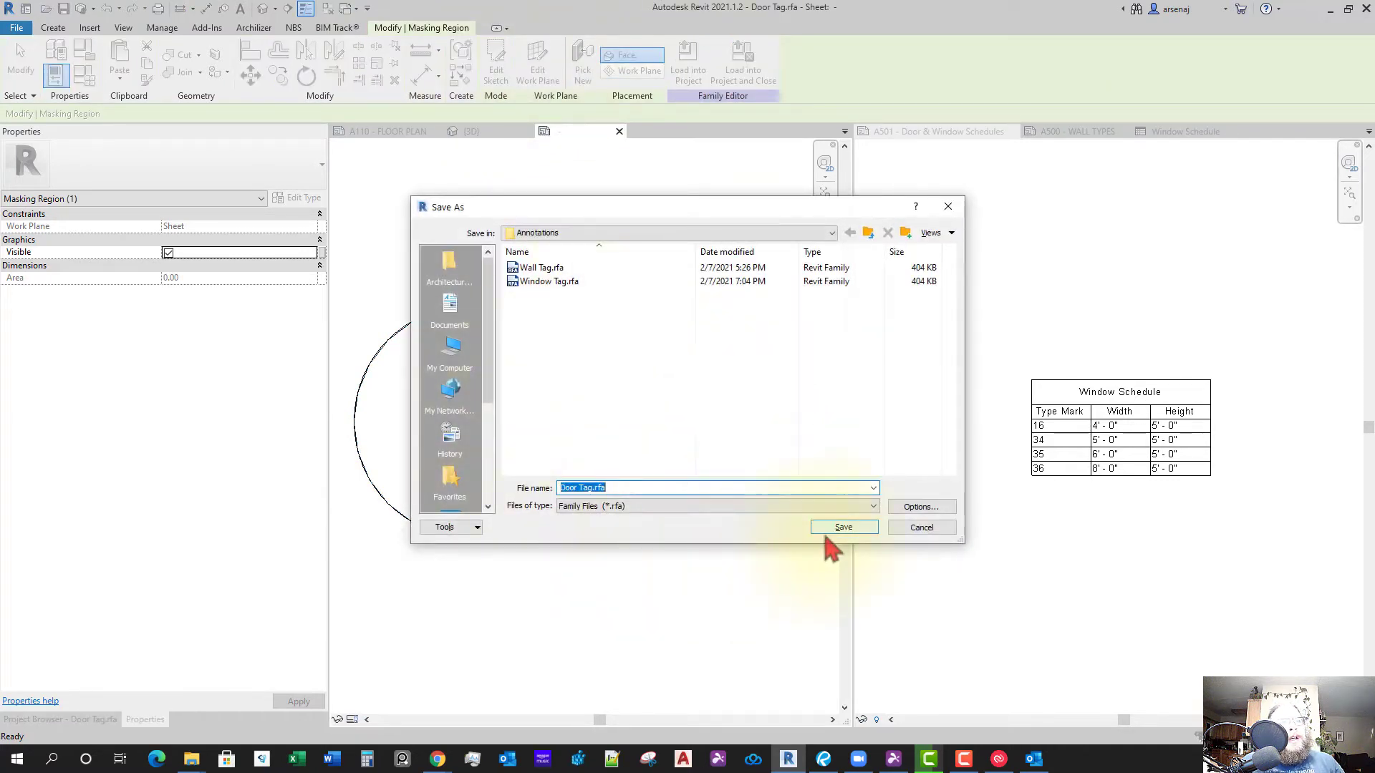
click(836, 529)
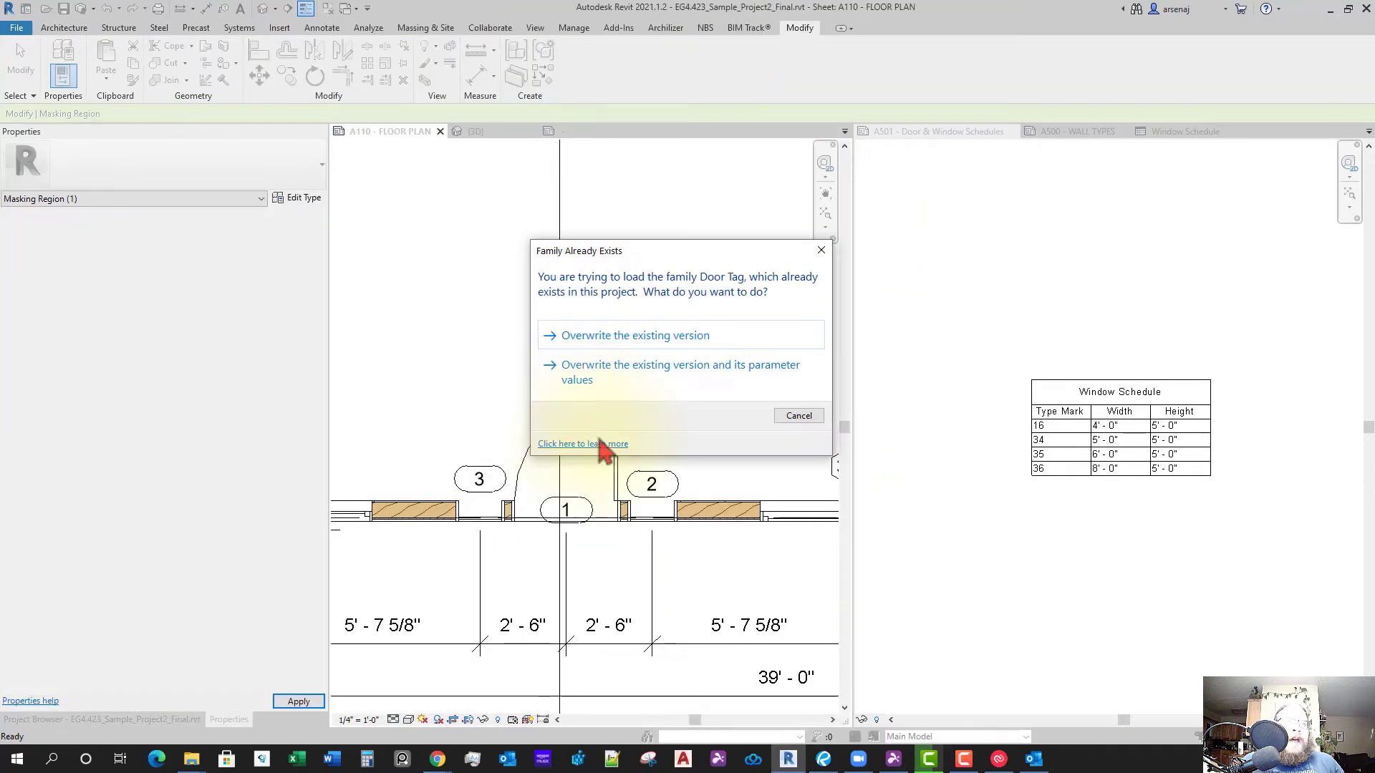
click(705, 335)
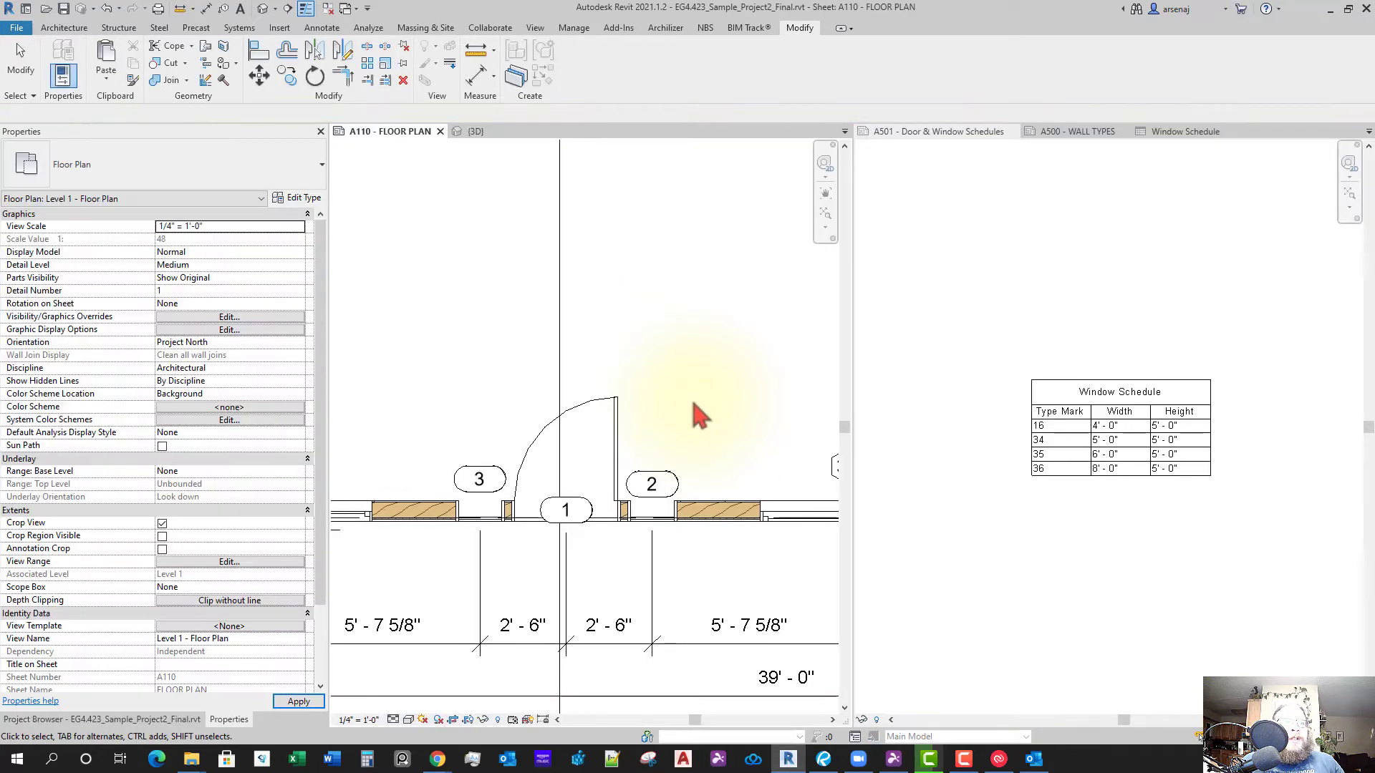
Tag by category the closet and bathroom doors beside the stairs and the three swing doors of the laundry room
scroll(658, 479, down, 5)
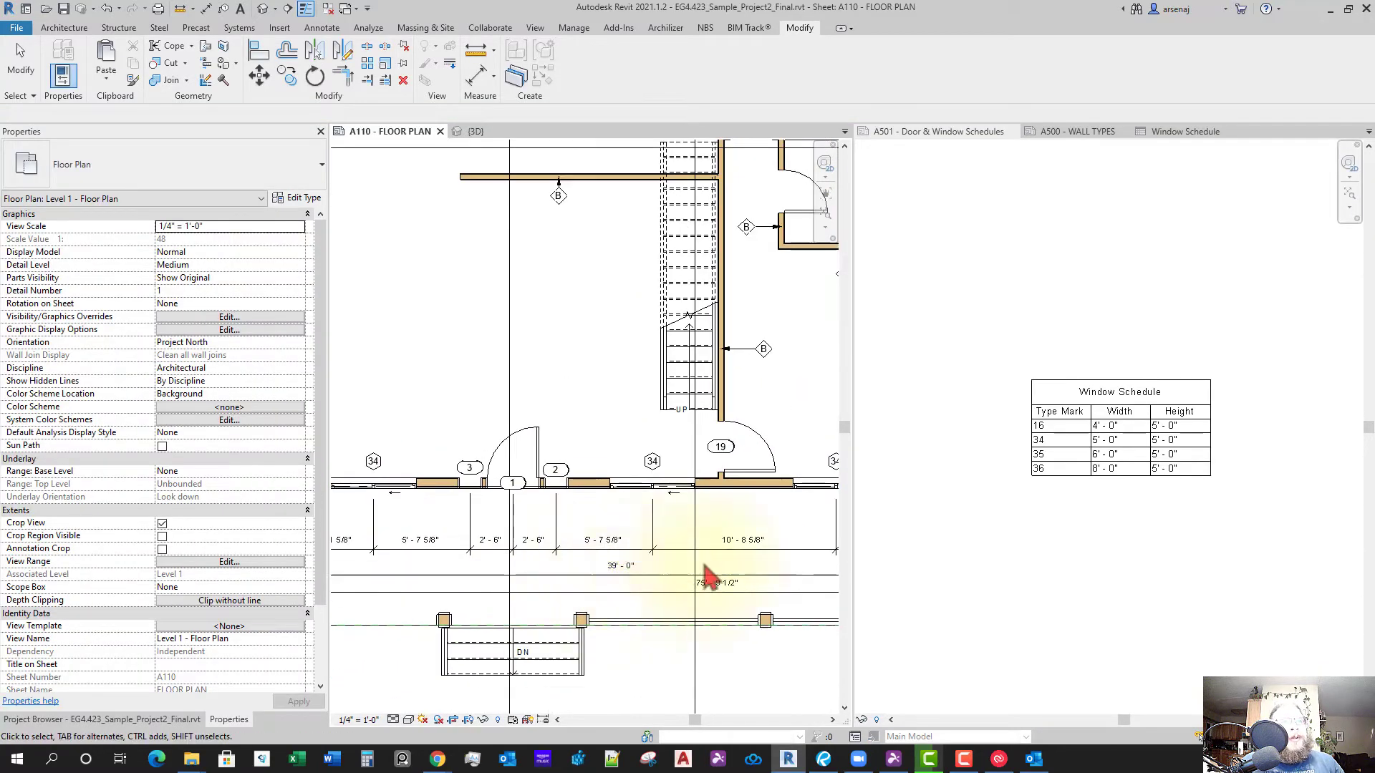
scroll(565, 587, down, 3)
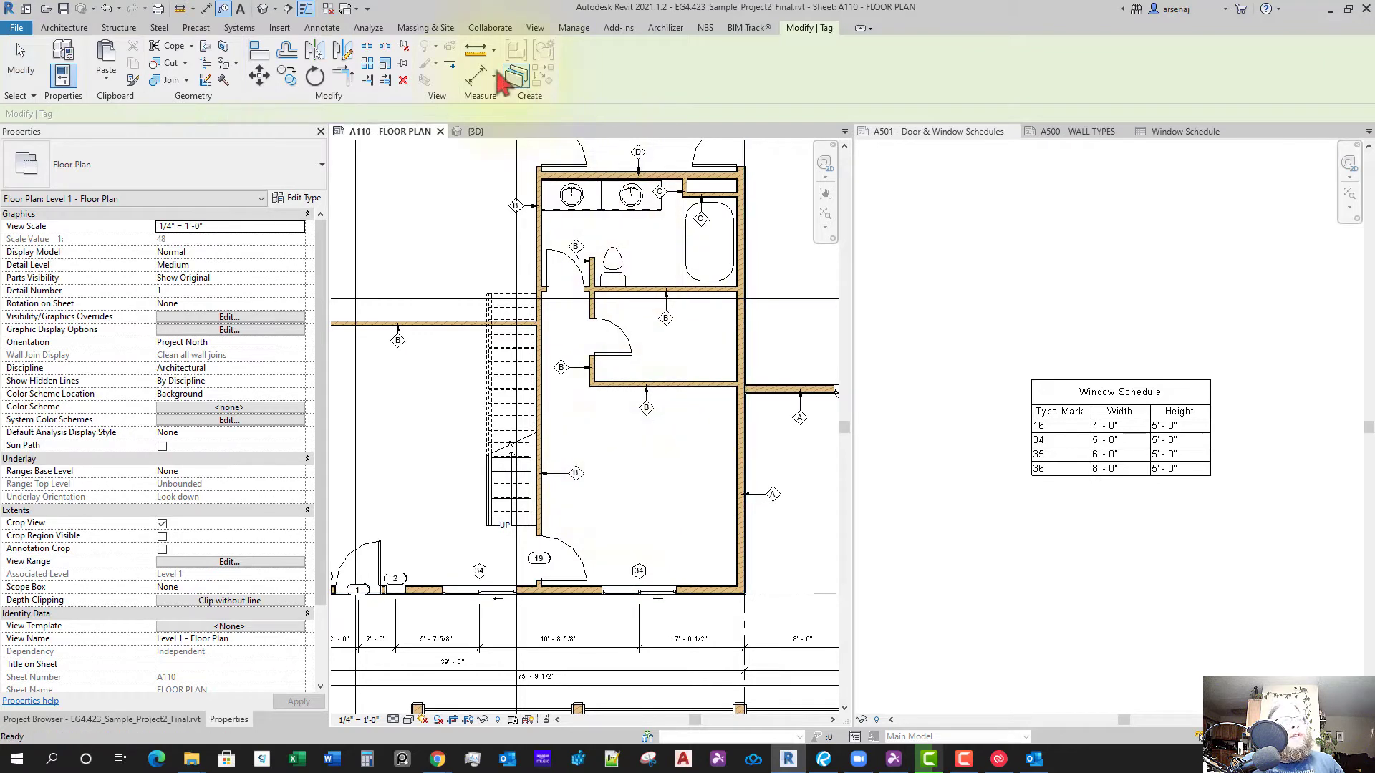
click(331, 28)
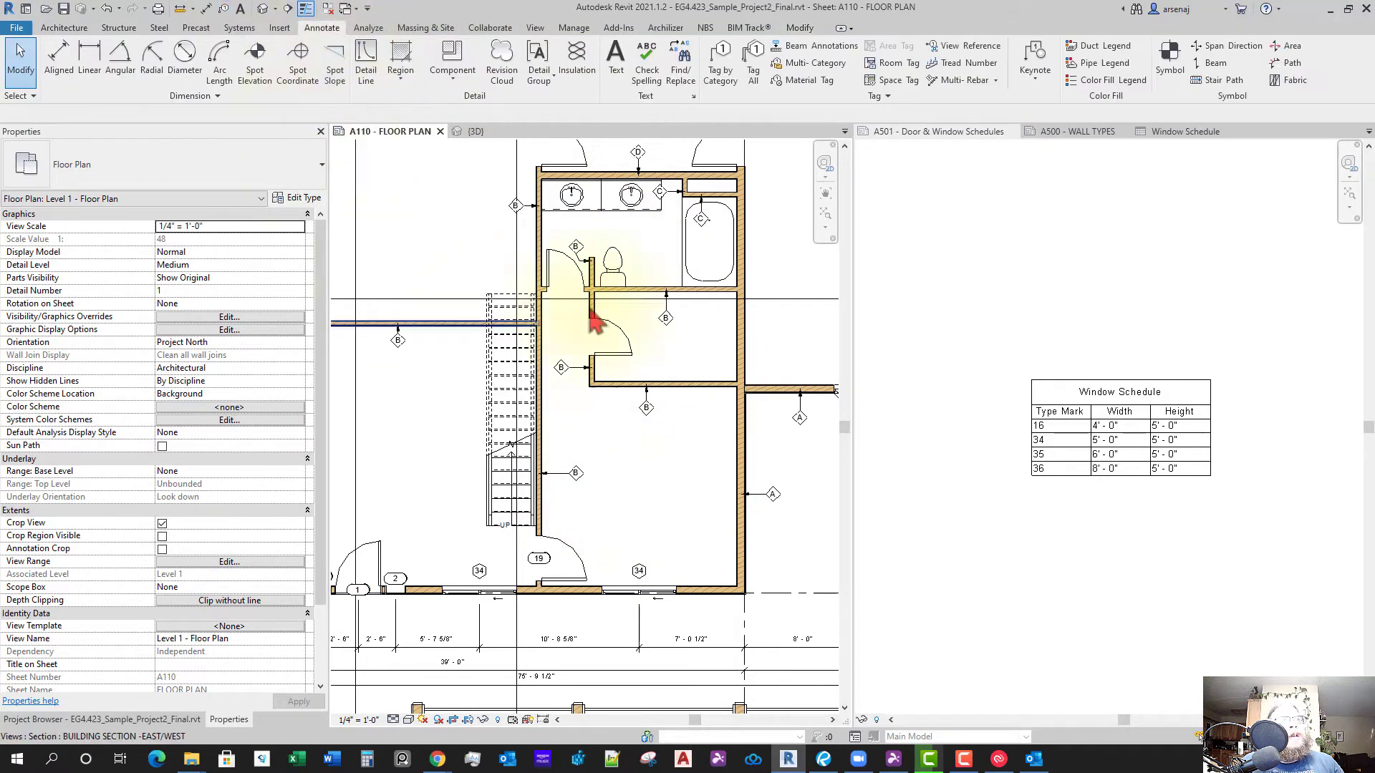
click(712, 75)
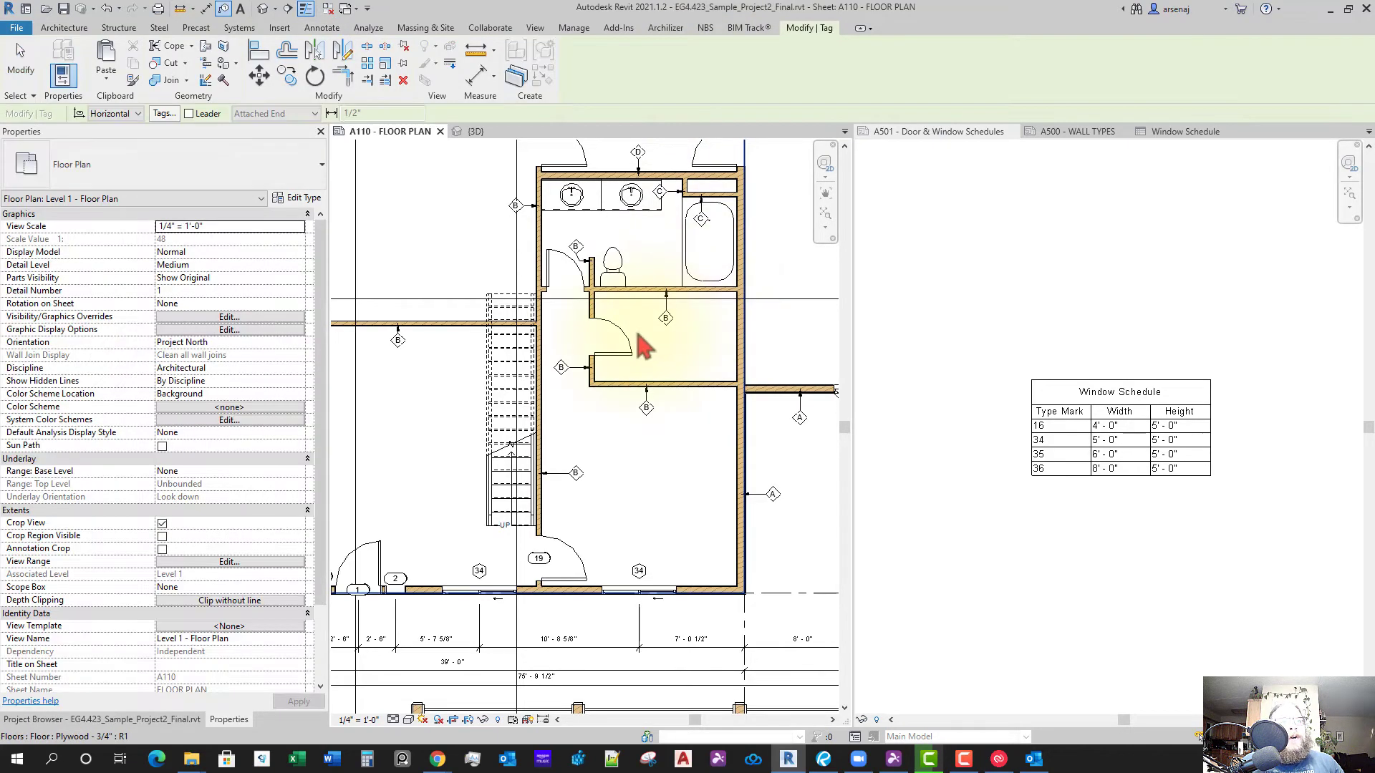
click(628, 356)
middle_drag(561, 307, 555, 573)
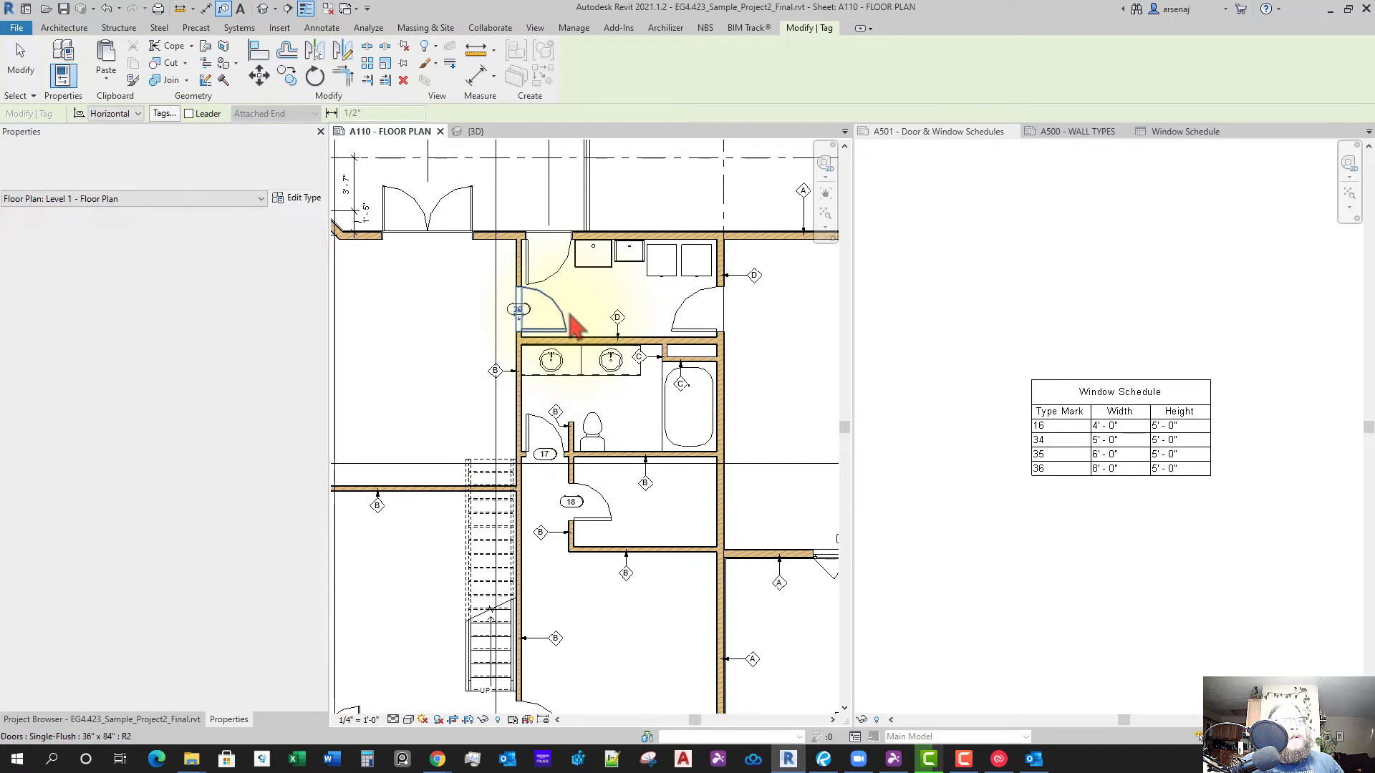
click(560, 288)
click(712, 315)
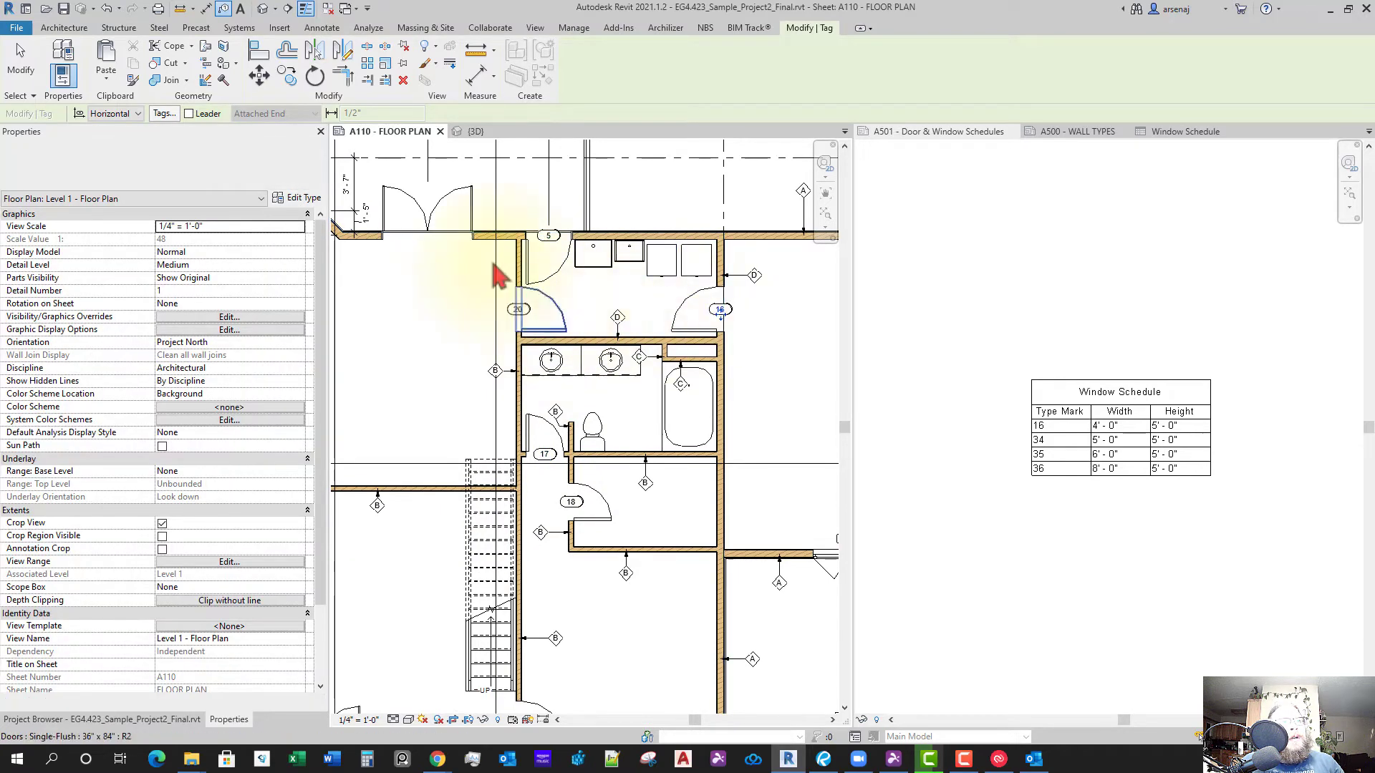
Tag the rear double door and the garage's overhead door
scroll(569, 384, down, 3)
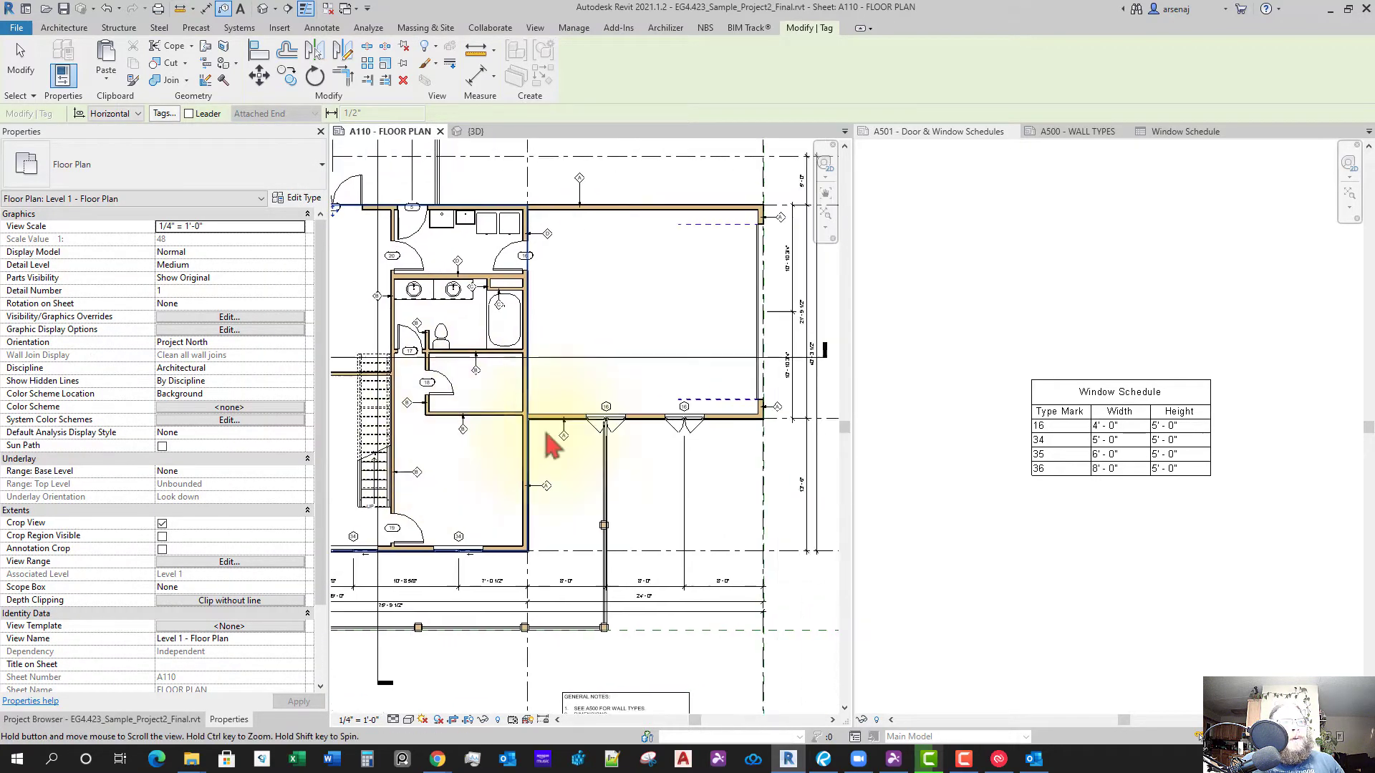
scroll(654, 359, up, 2)
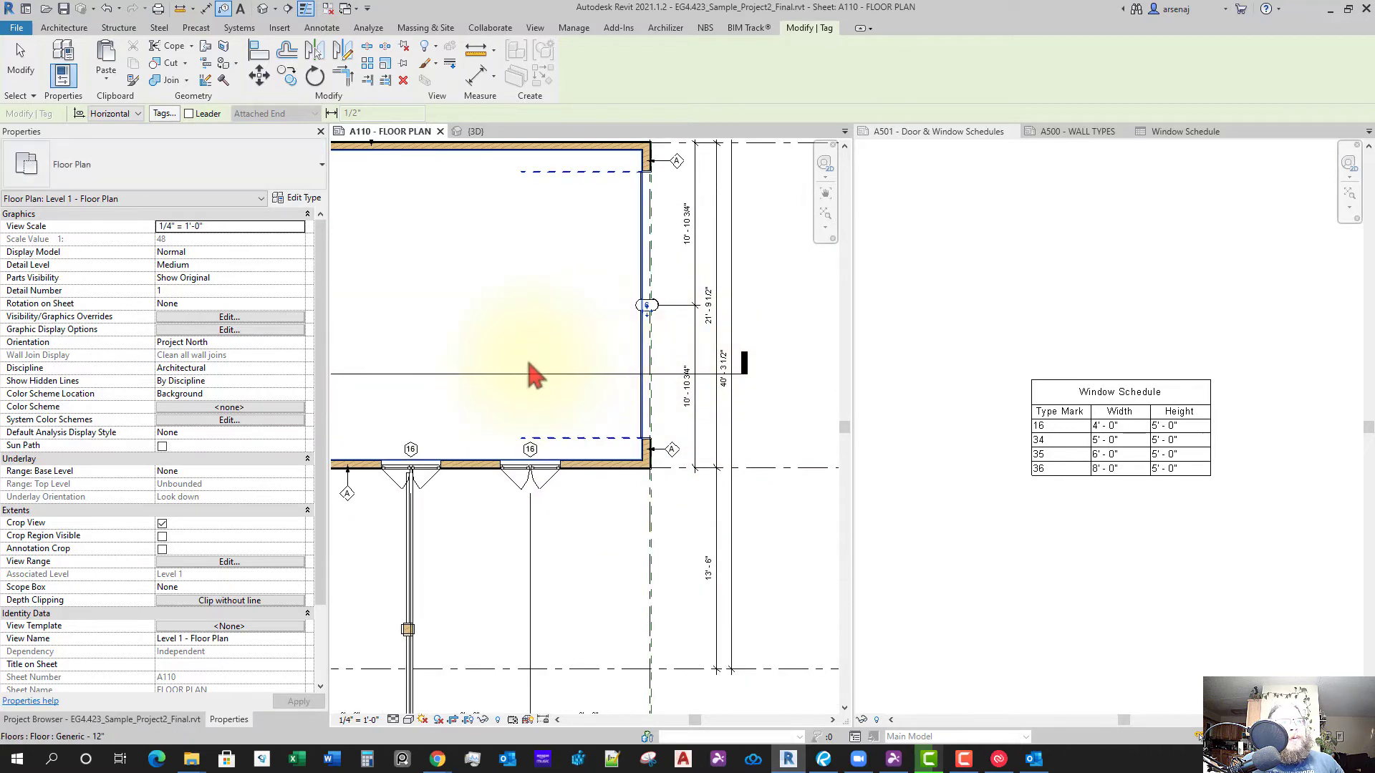
scroll(530, 405, down, 2)
scroll(559, 465, down, 3)
Tag the four pocket doors around the shared bathroom and the two swing doors of the adjoining bedroom entries
scroll(552, 507, up, 4)
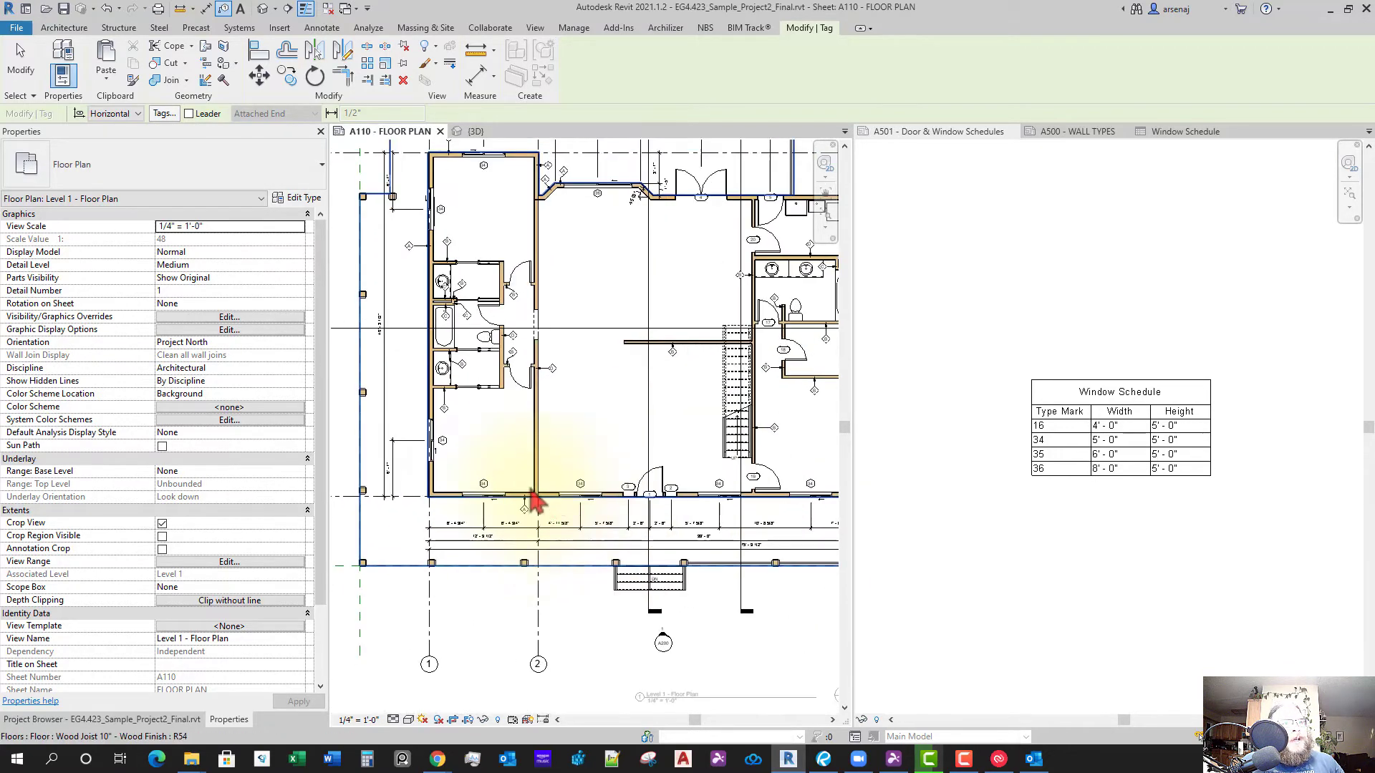
middle_drag(540, 491, 560, 565)
scroll(560, 430, up, 1)
scroll(507, 501, up, 1)
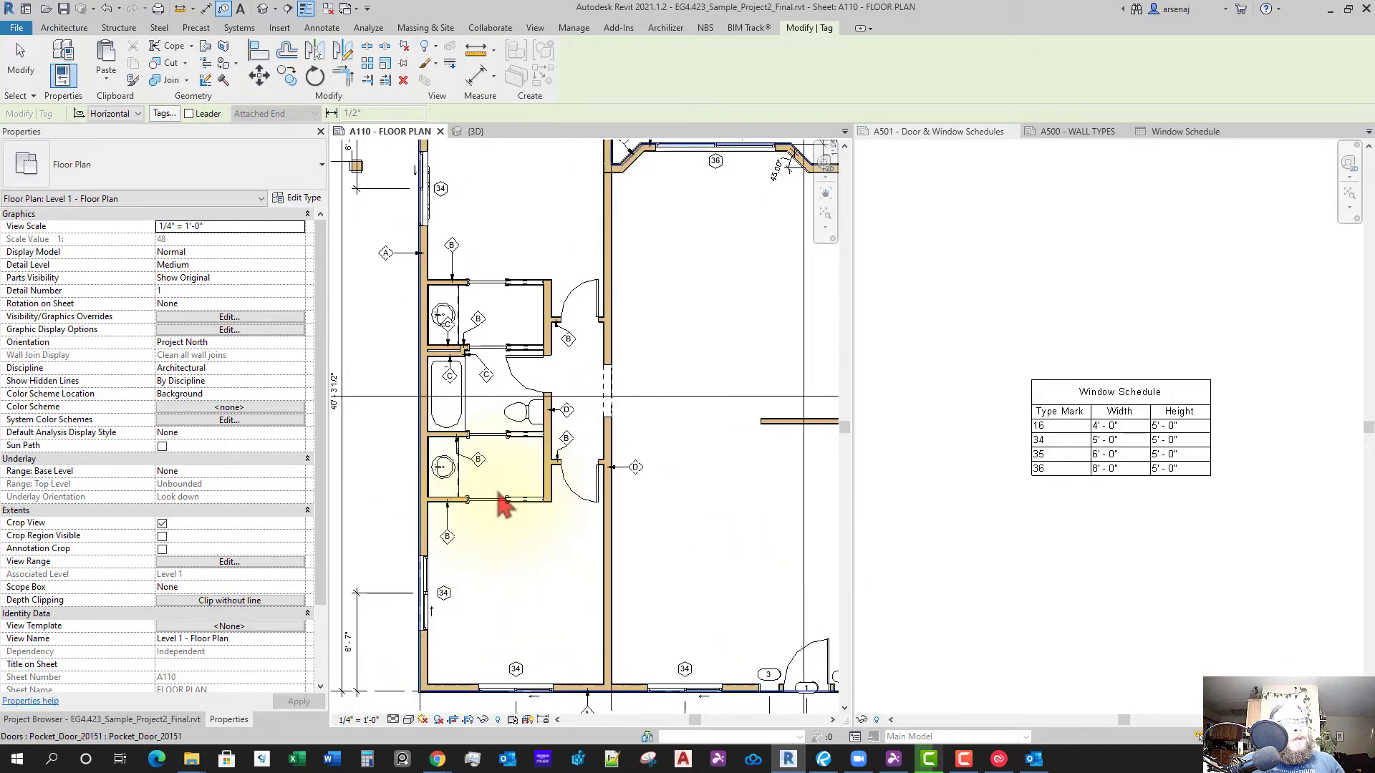
click(513, 510)
scroll(513, 502, up, 1)
click(519, 439)
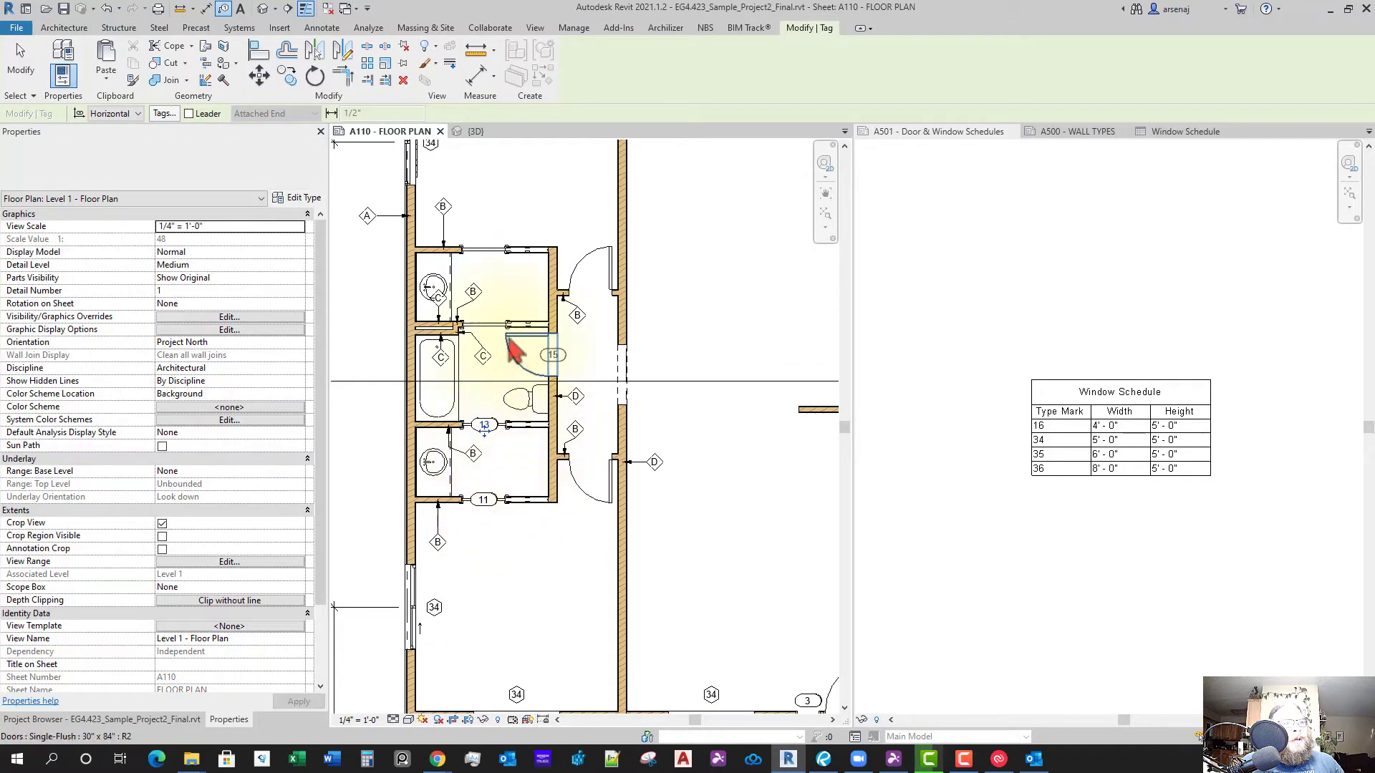
click(508, 335)
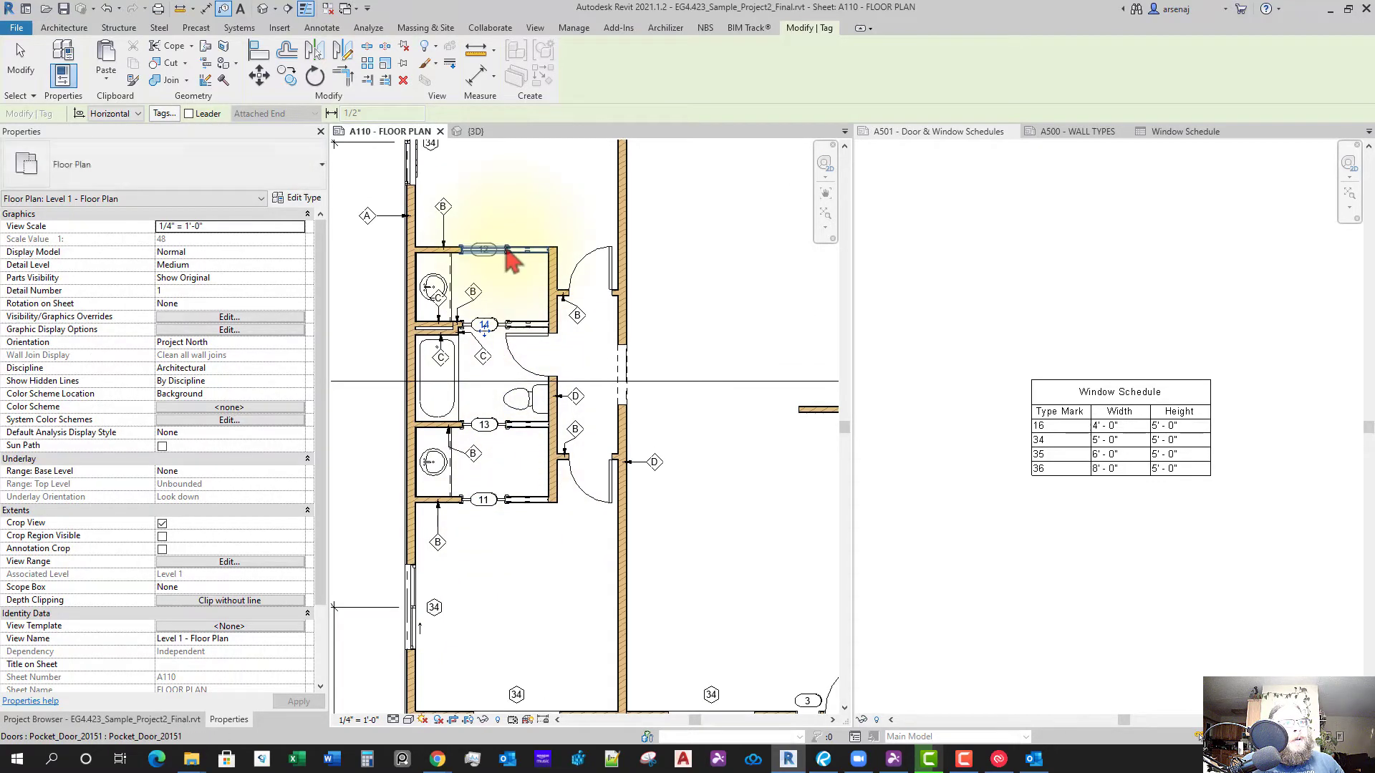
click(600, 270)
click(600, 506)
scroll(601, 523, down, 4)
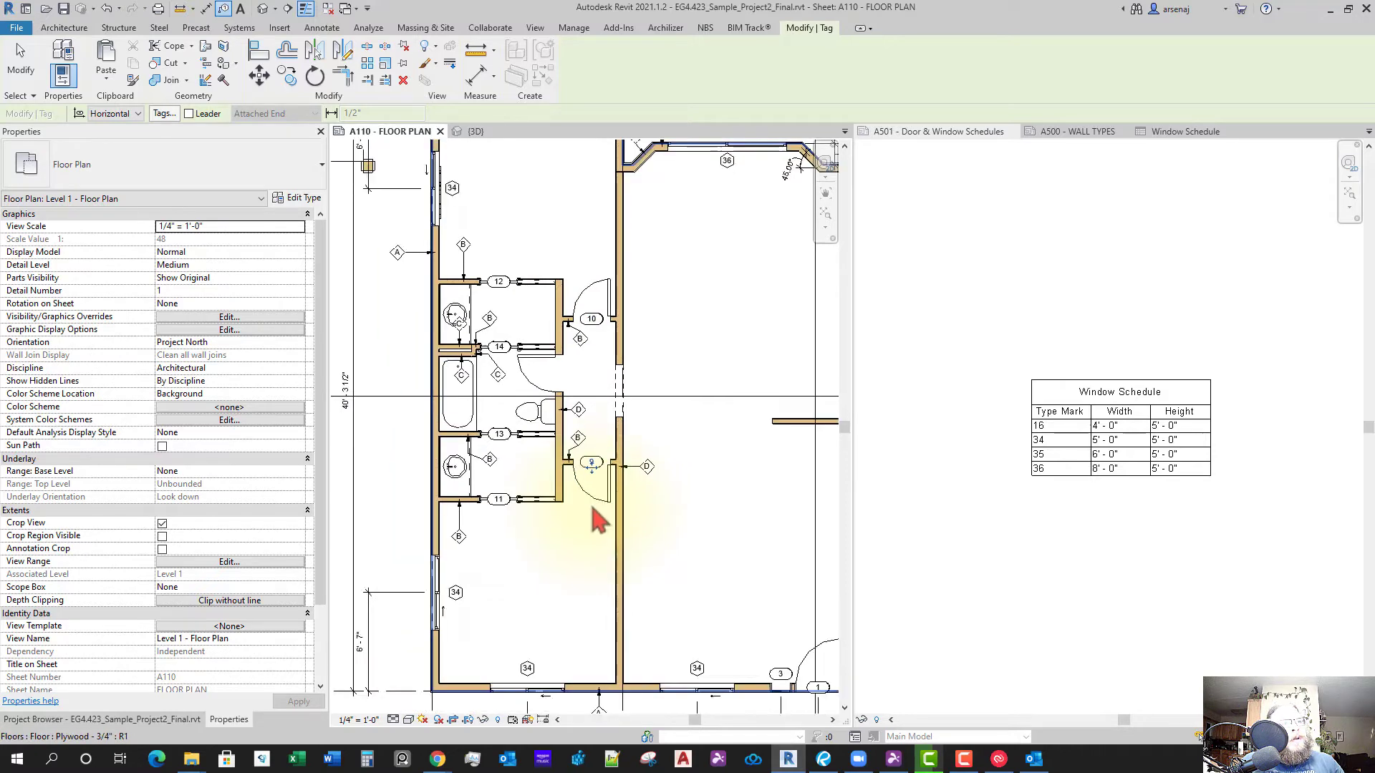
Check the floor plan for doors that still lack a tag
middle_drag(730, 513, 495, 476)
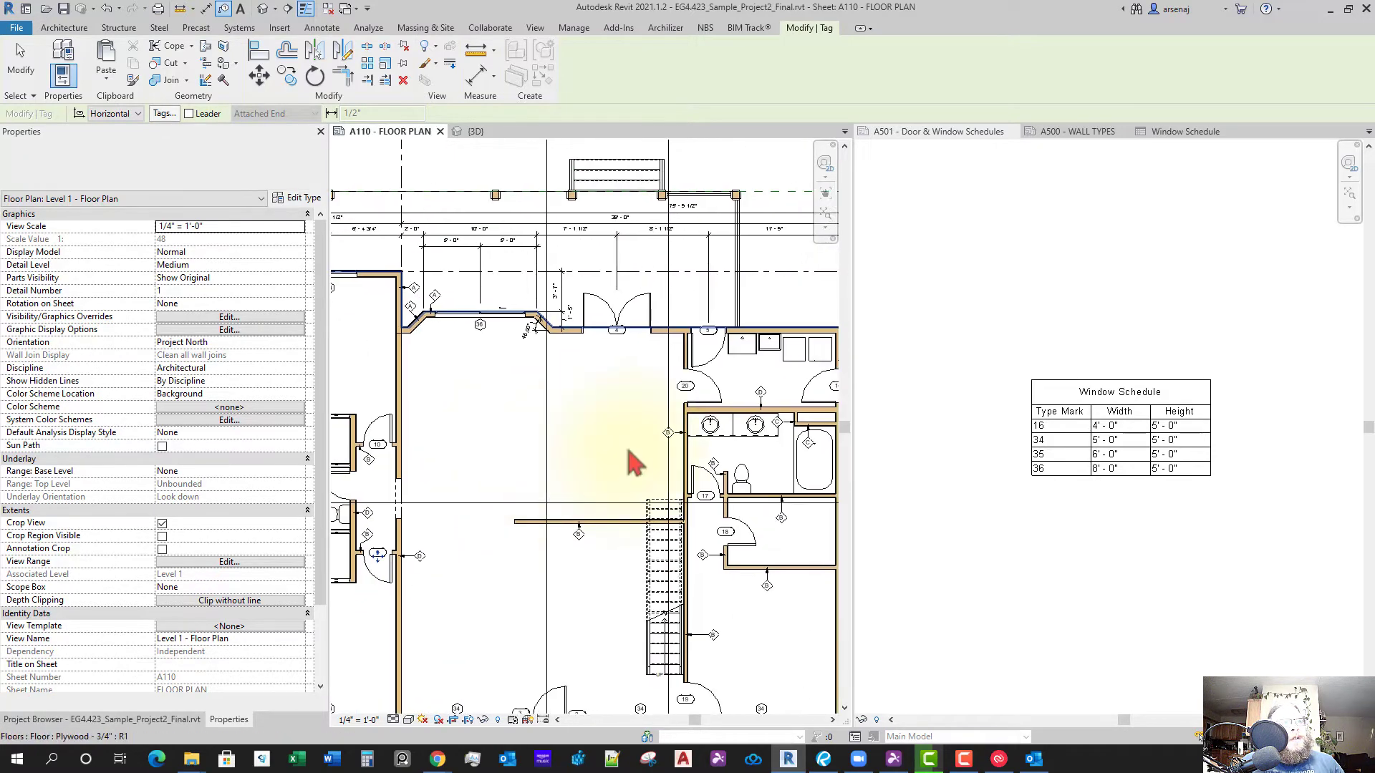
middle_drag(625, 480, 662, 403)
middle_drag(590, 577, 642, 492)
scroll(643, 526, down, 3)
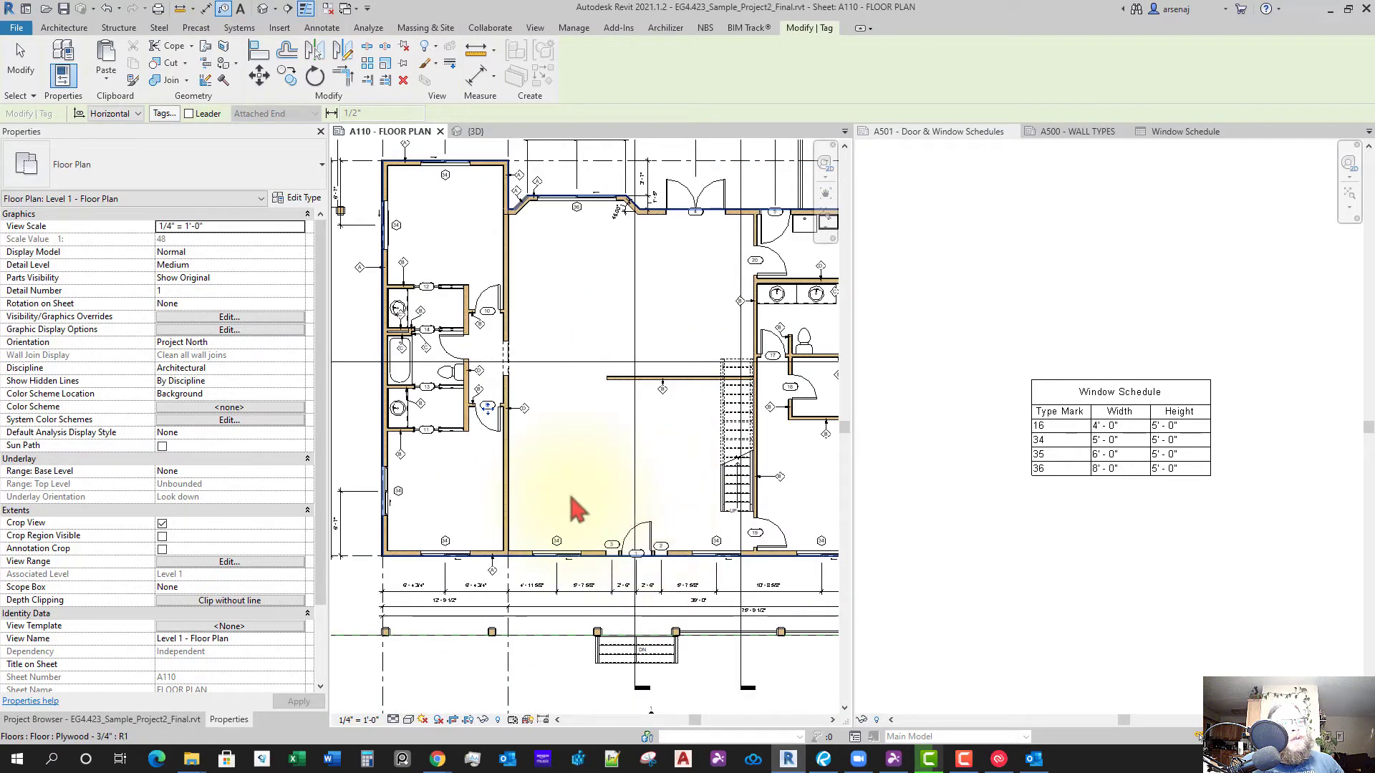
scroll(519, 421, up, 2)
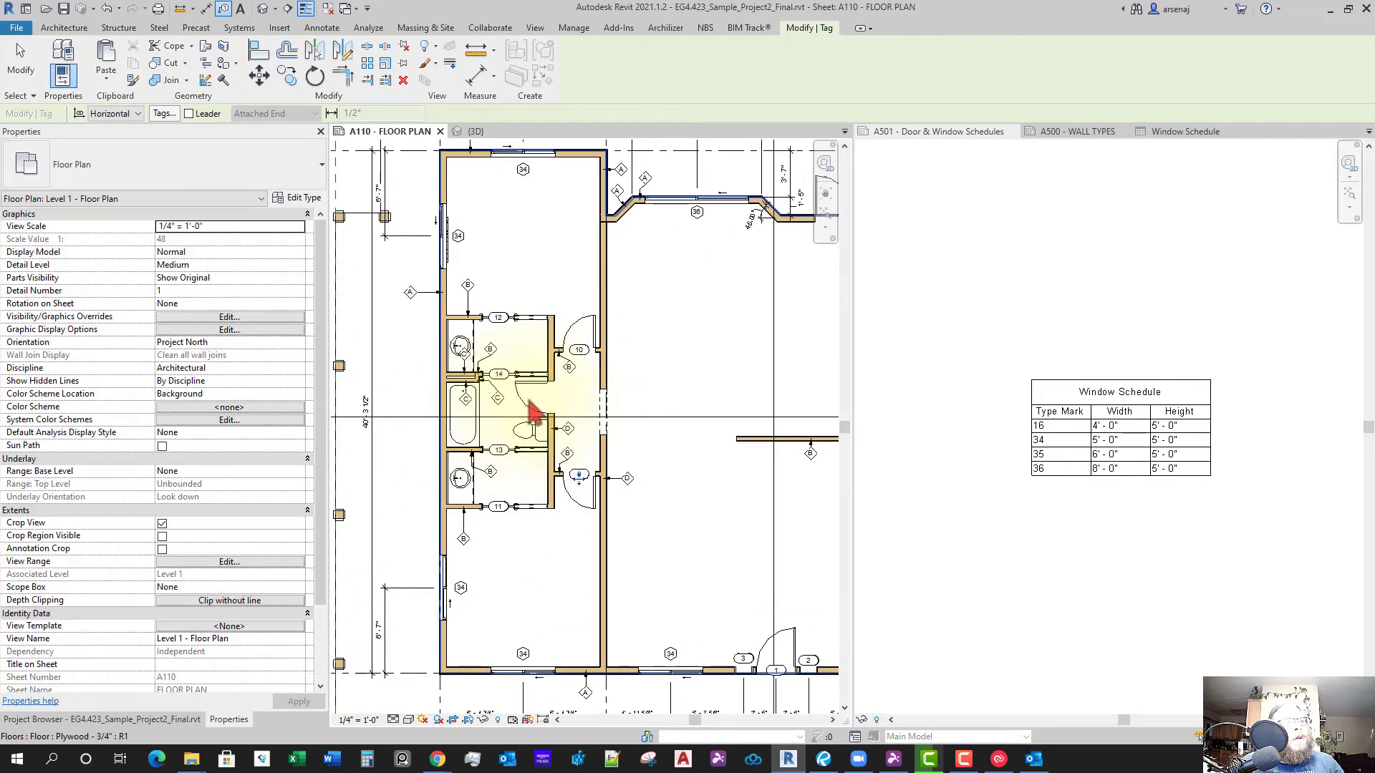
Review the remaining rooms of the floor plan for untagged doors and end the tagging
middle_drag(562, 399, 562, 451)
middle_drag(684, 544, 537, 497)
middle_drag(608, 396, 558, 389)
scroll(608, 494, down, 4)
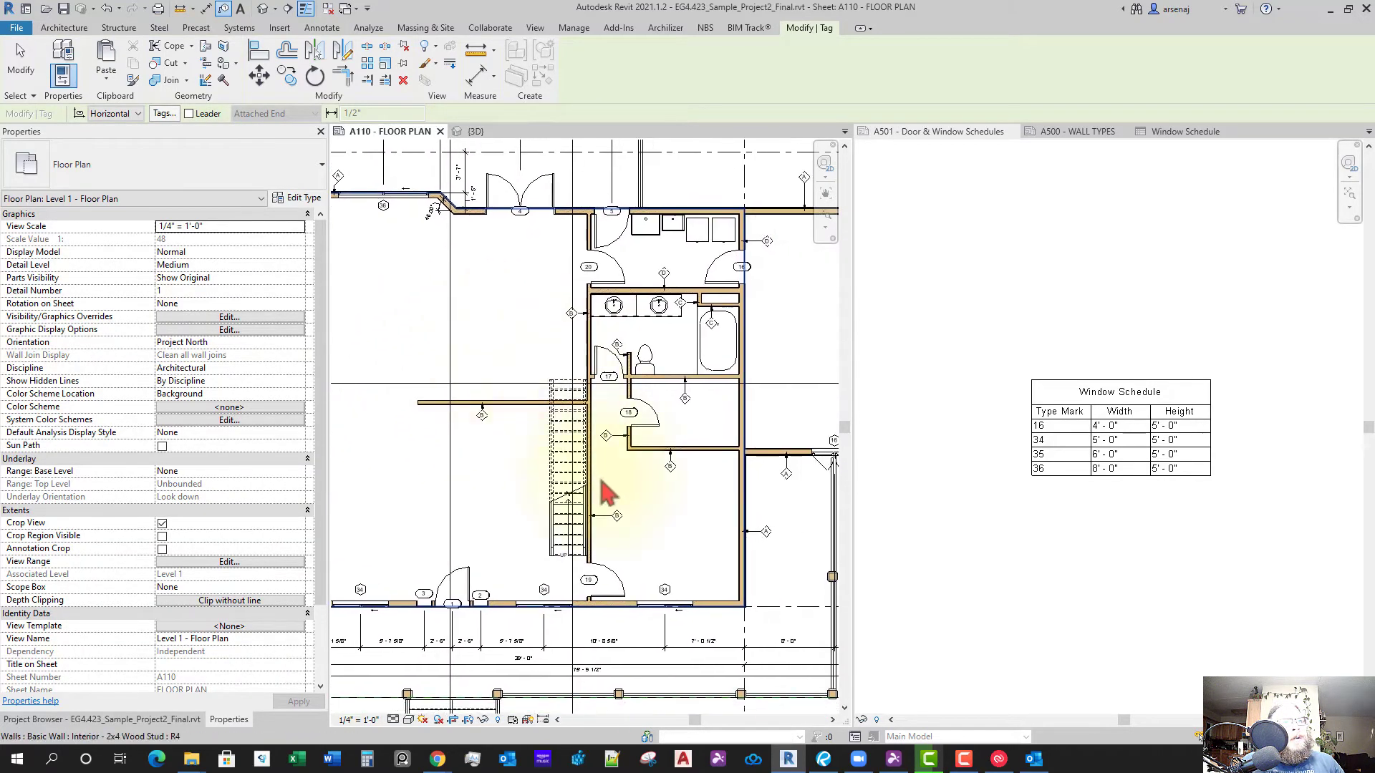
key(Escape)
middle_drag(547, 495, 537, 485)
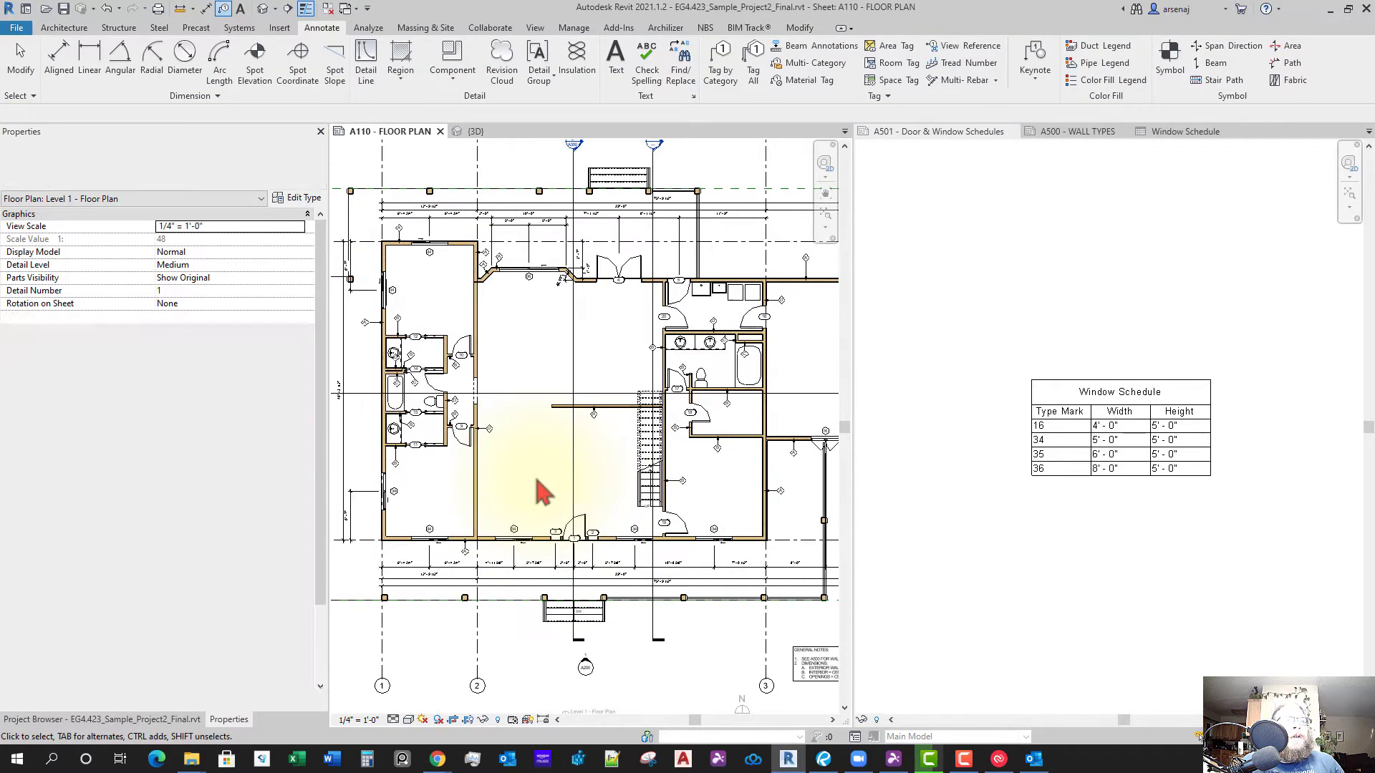
scroll(538, 485, up, 2)
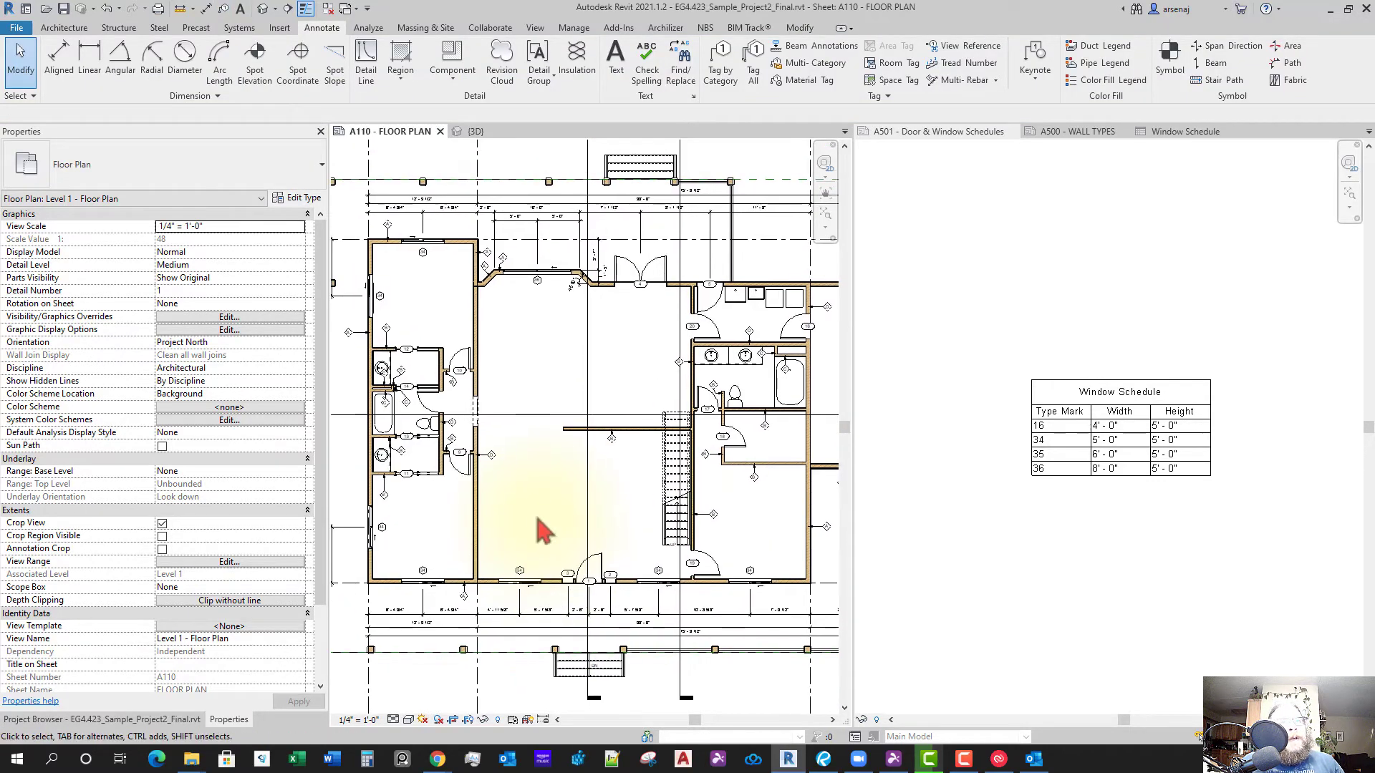
Create a new building-component schedule for the Doors category in the New Construction phase
click(1078, 603)
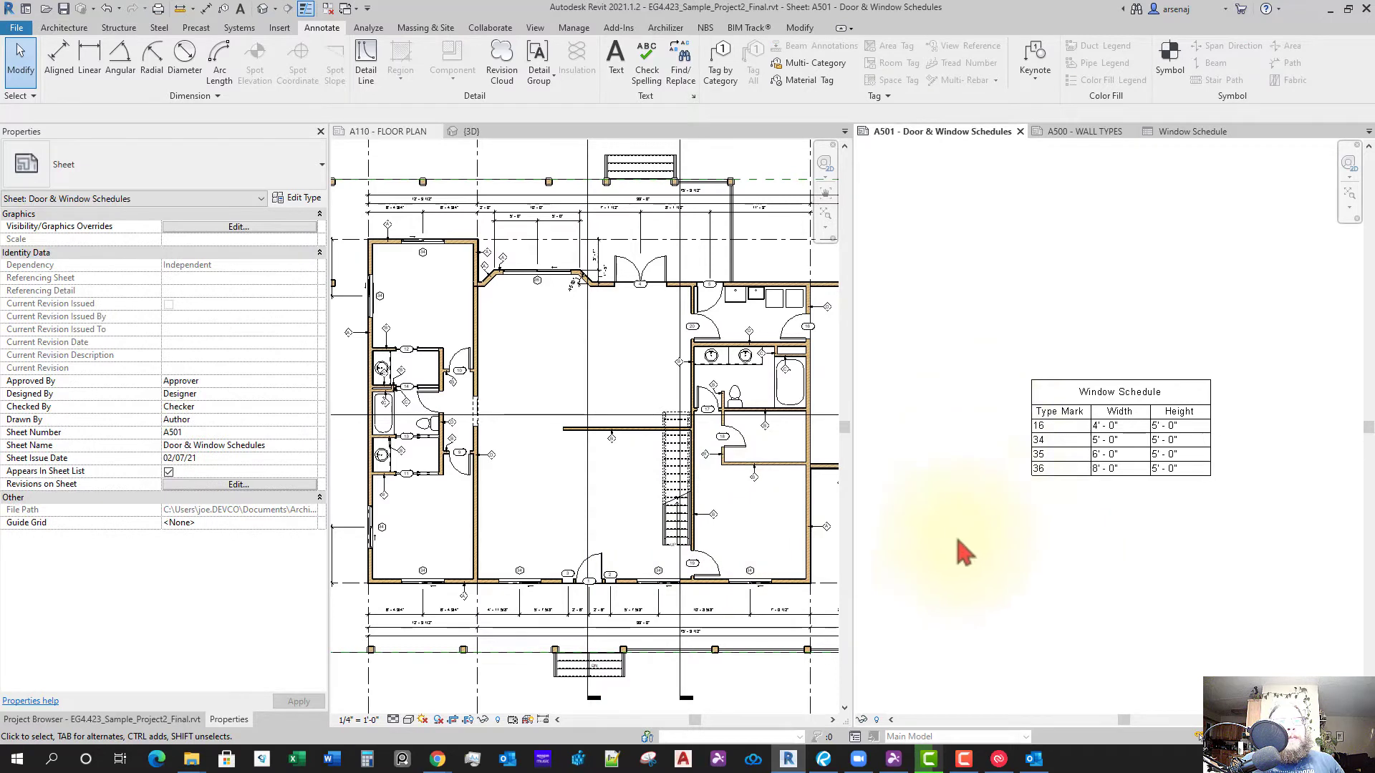
scroll(964, 553, down, 2)
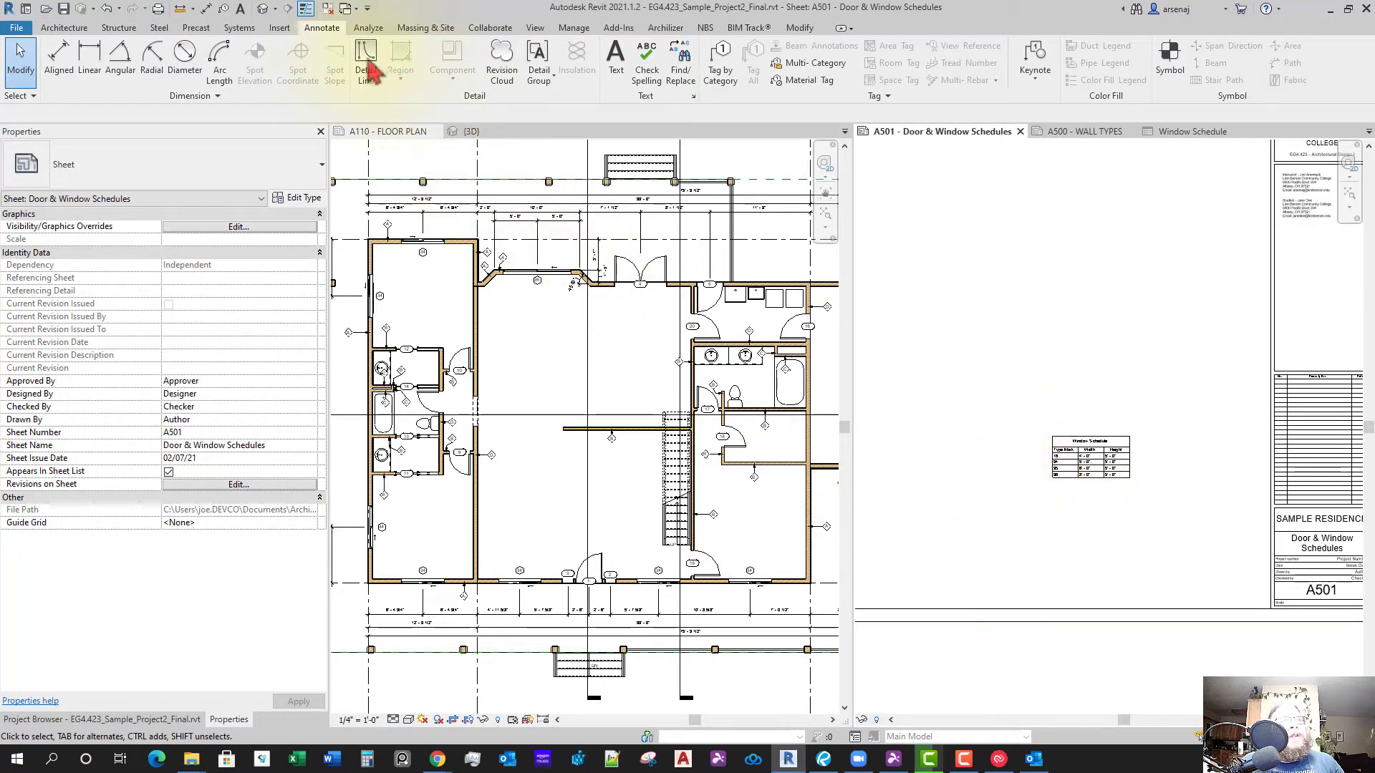
click(534, 29)
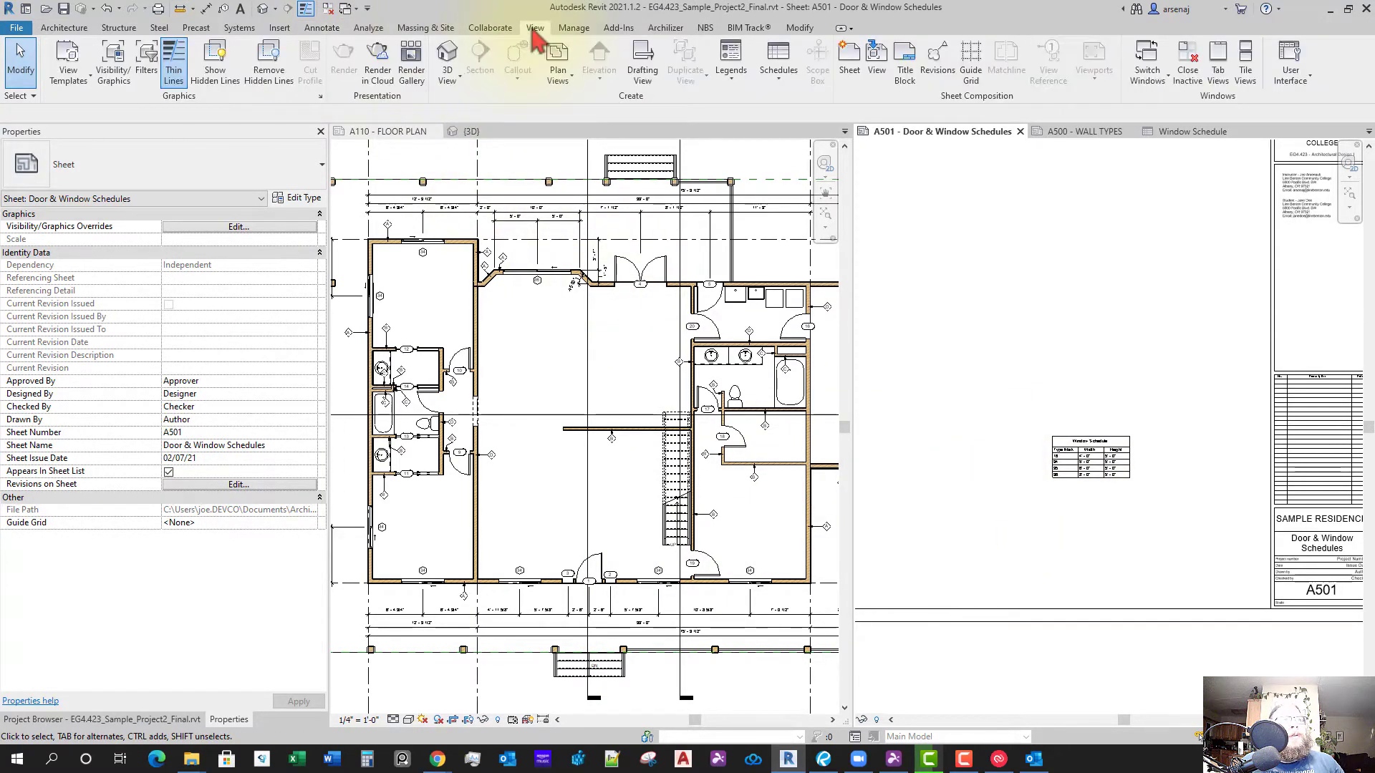
click(778, 80)
click(784, 107)
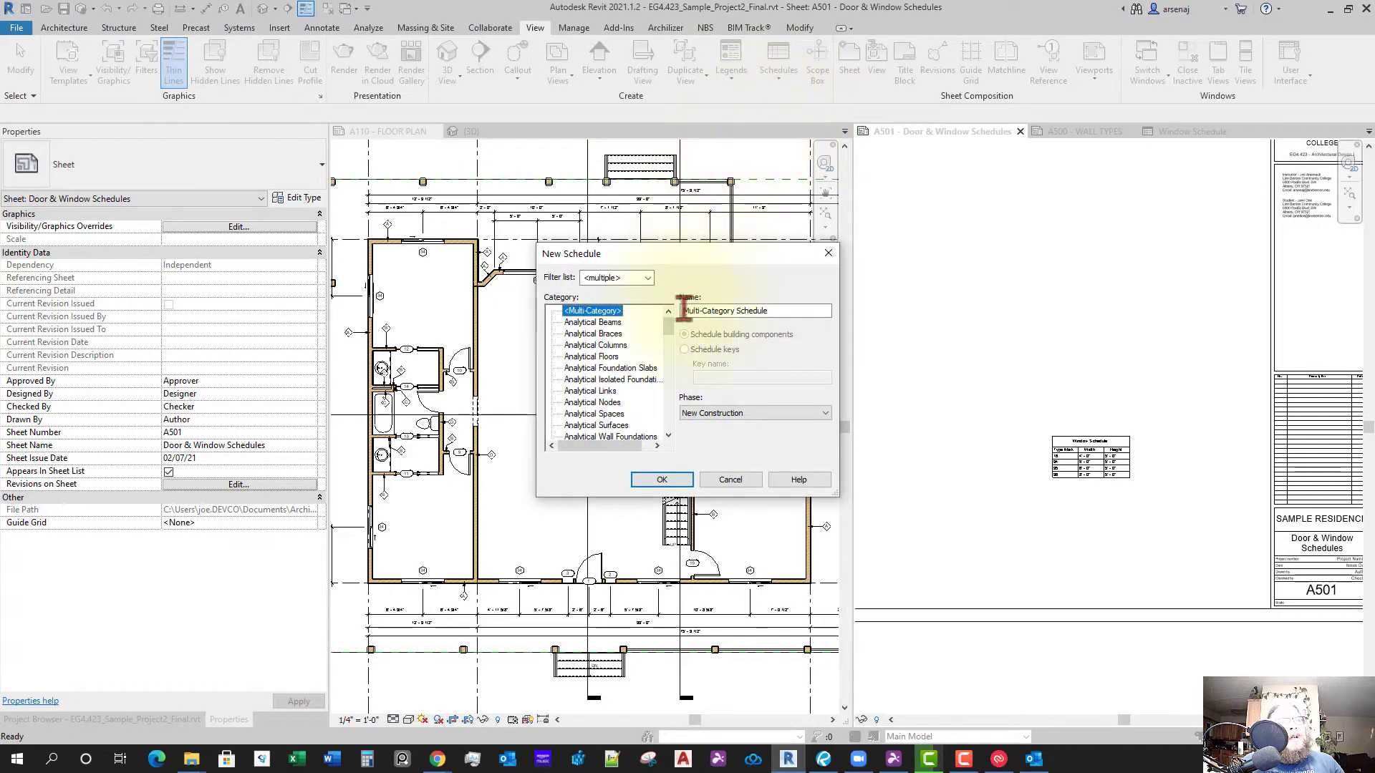
click(600, 401)
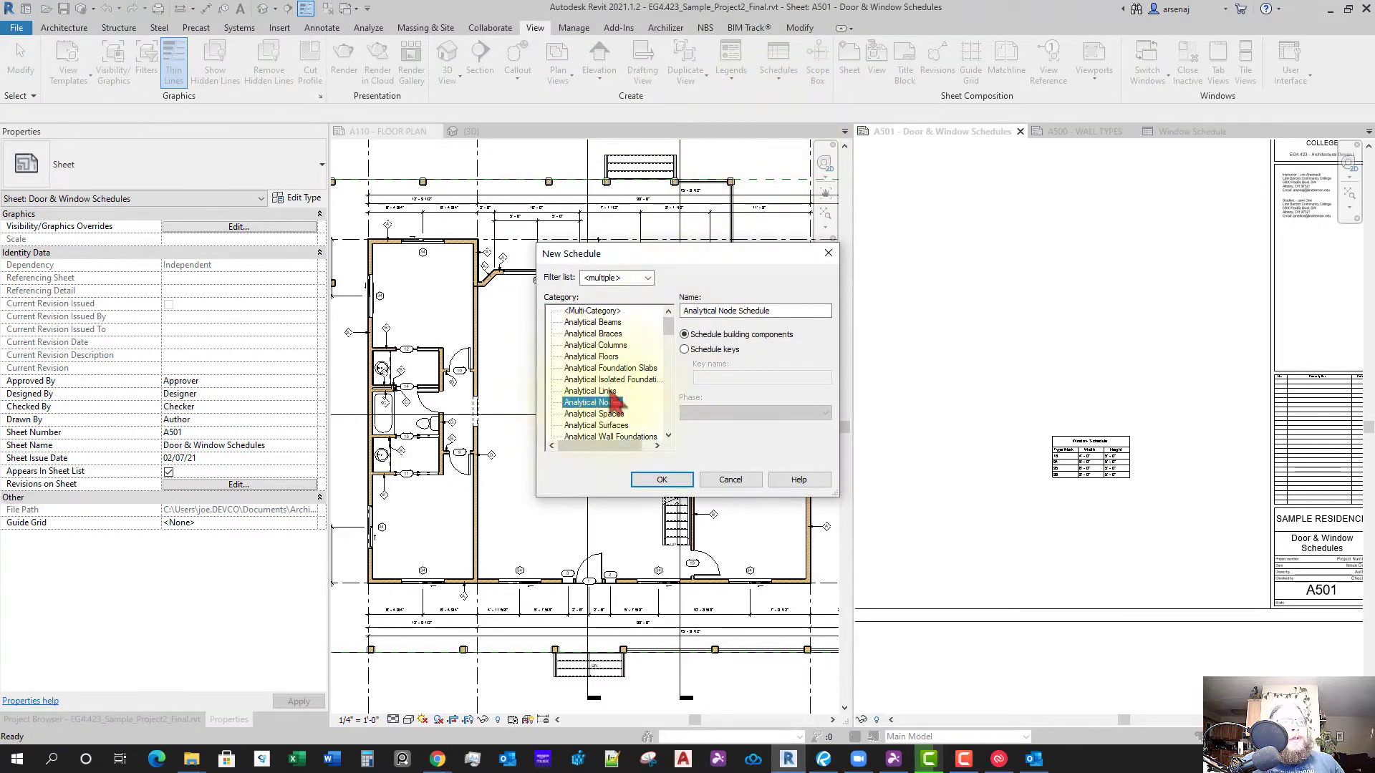
click(593, 380)
key(d)
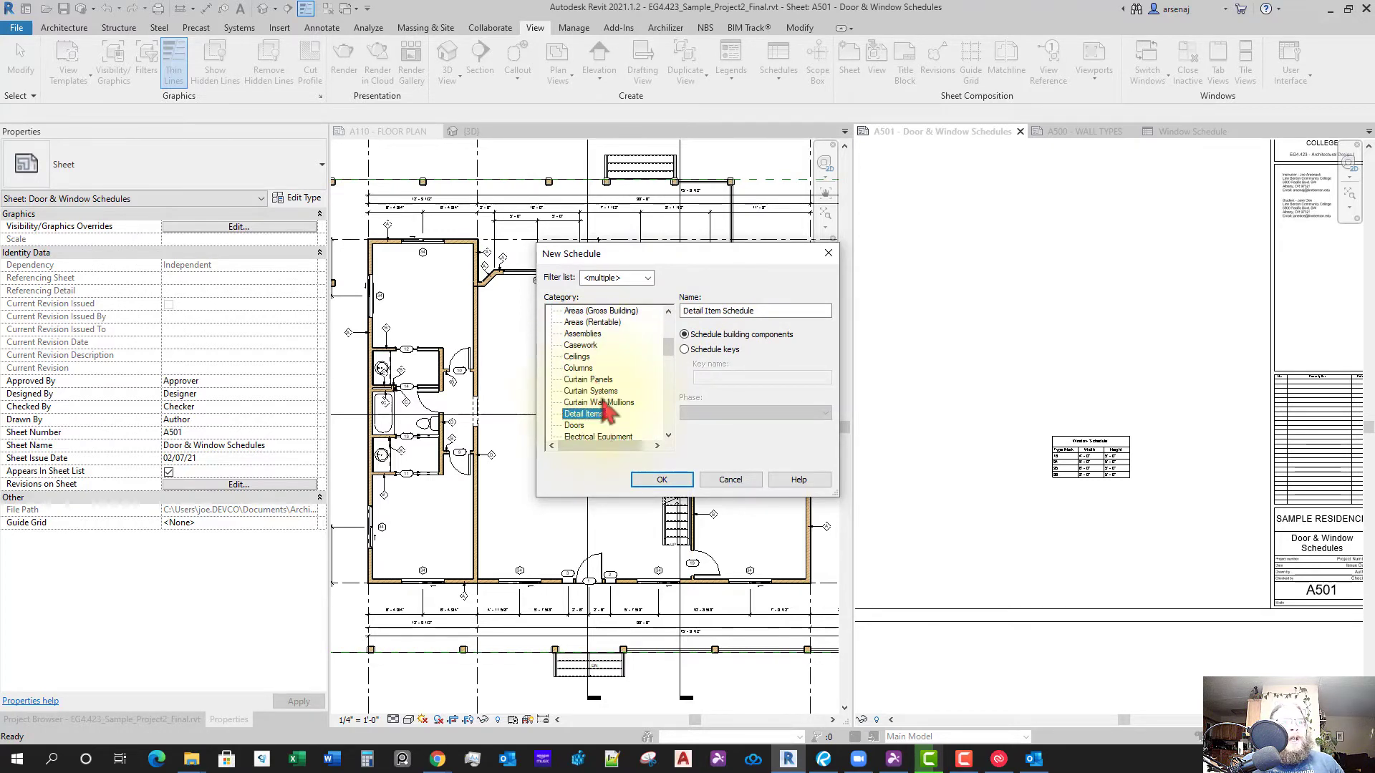
scroll(573, 405, down, 1)
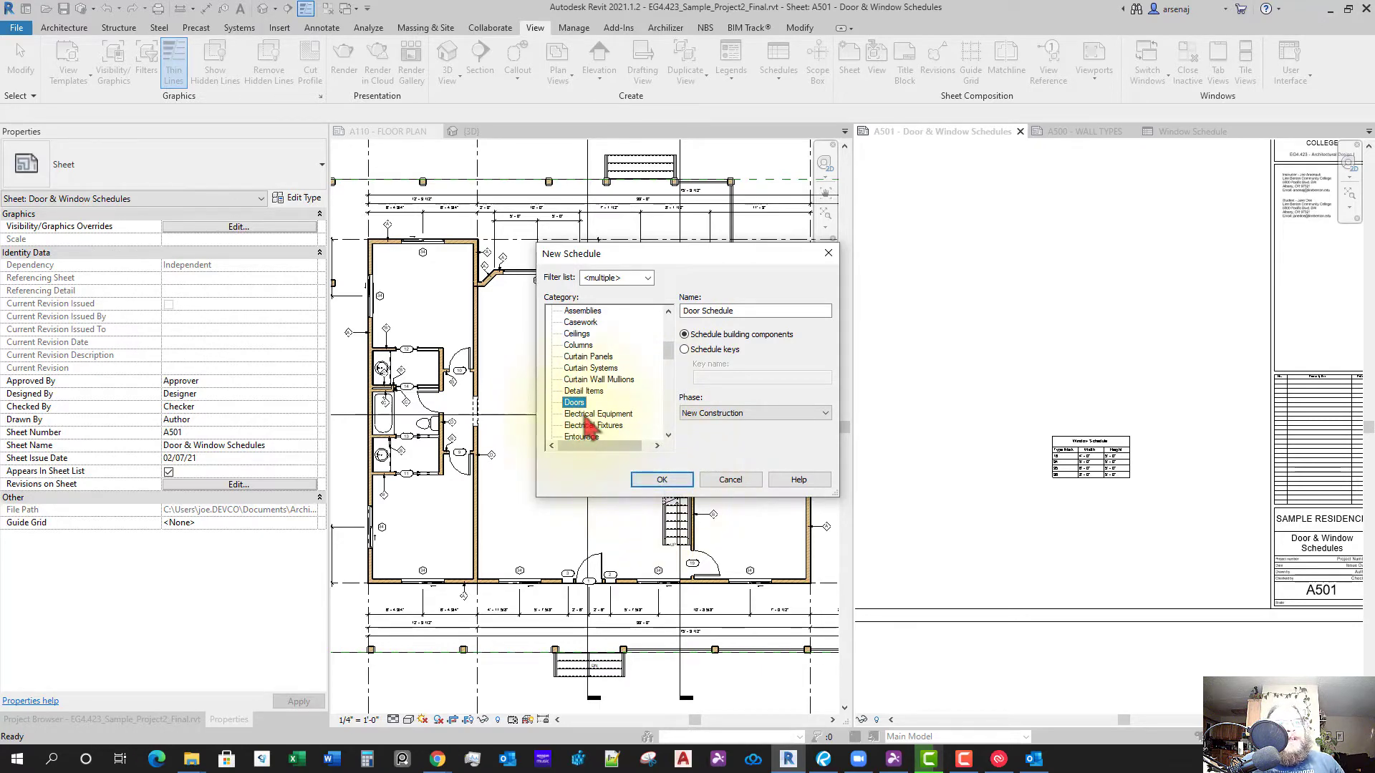
click(660, 482)
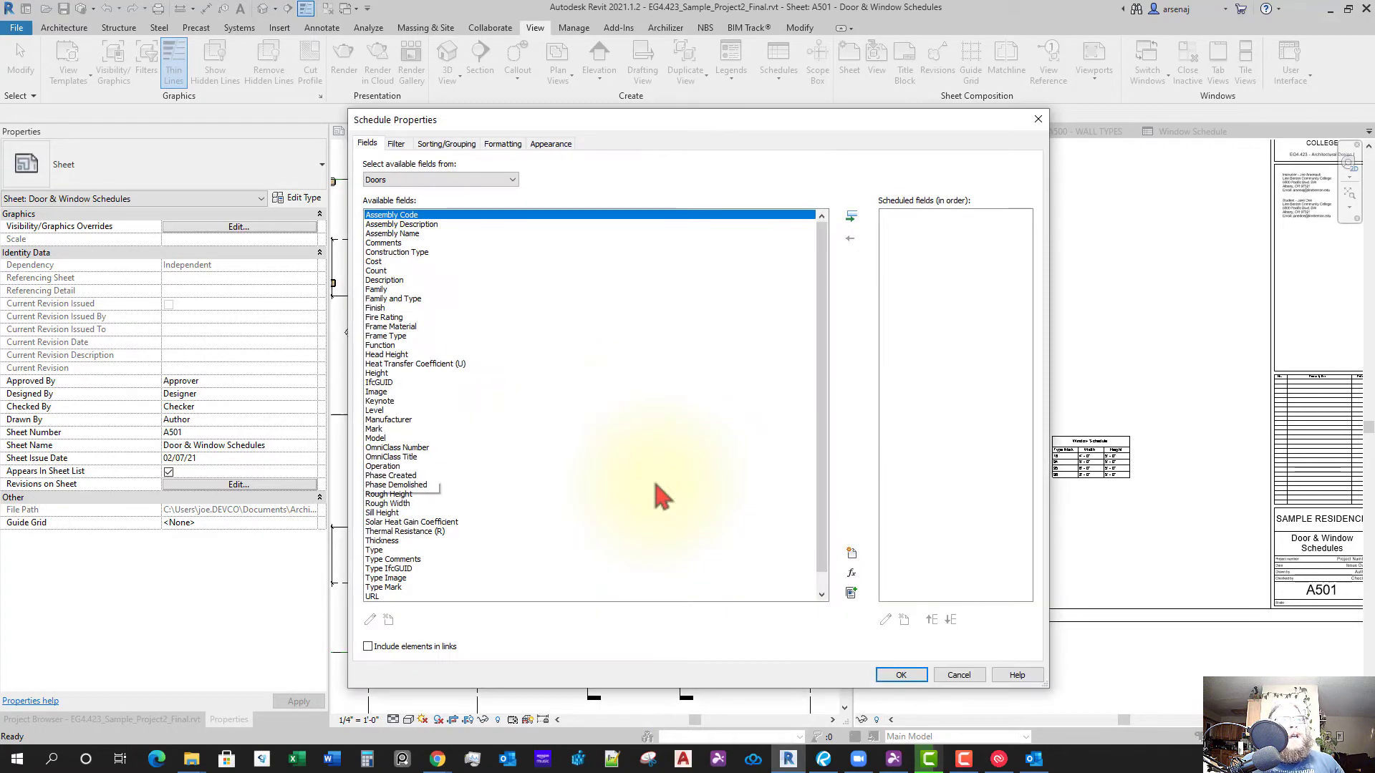
Add the Type Mark, Width and Height fields to the door schedule, in that order, and generate it
scroll(502, 506, down, 1)
click(394, 569)
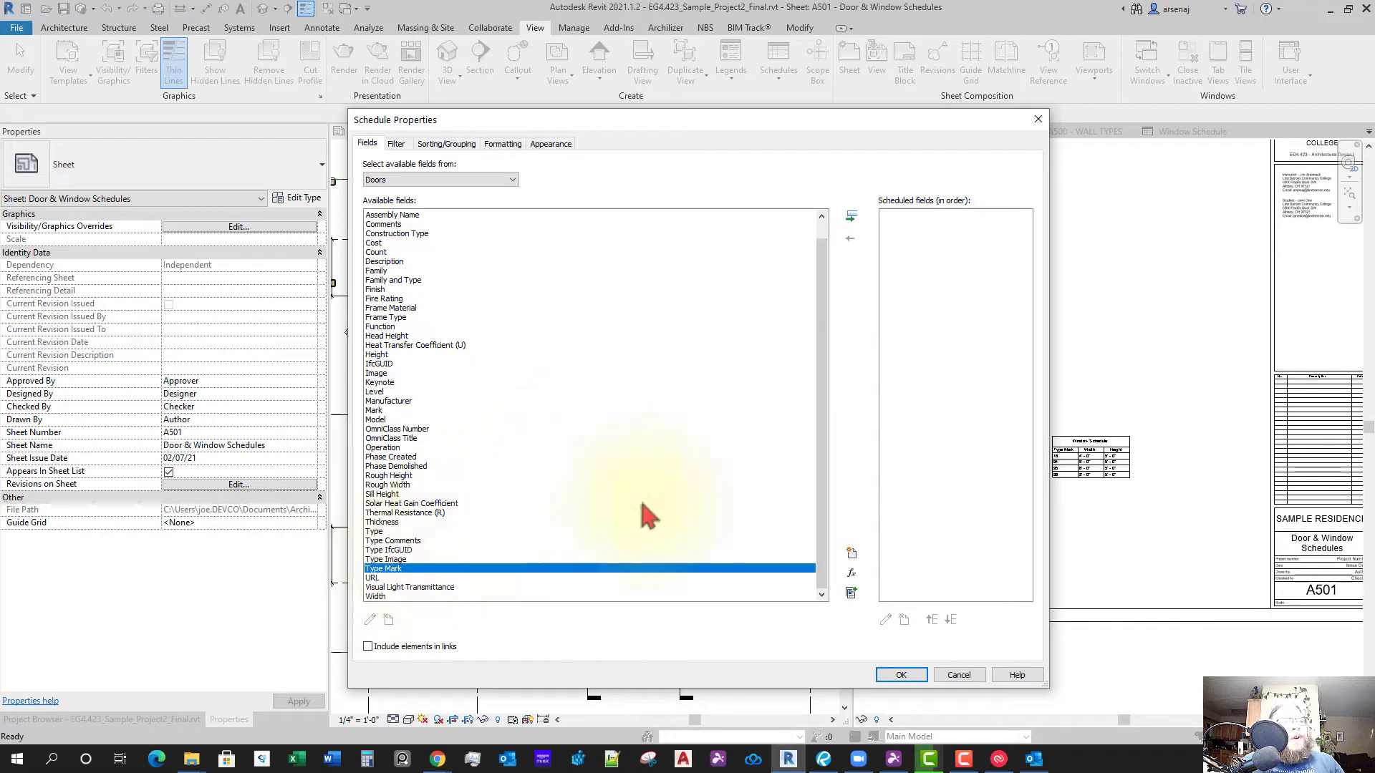
click(852, 216)
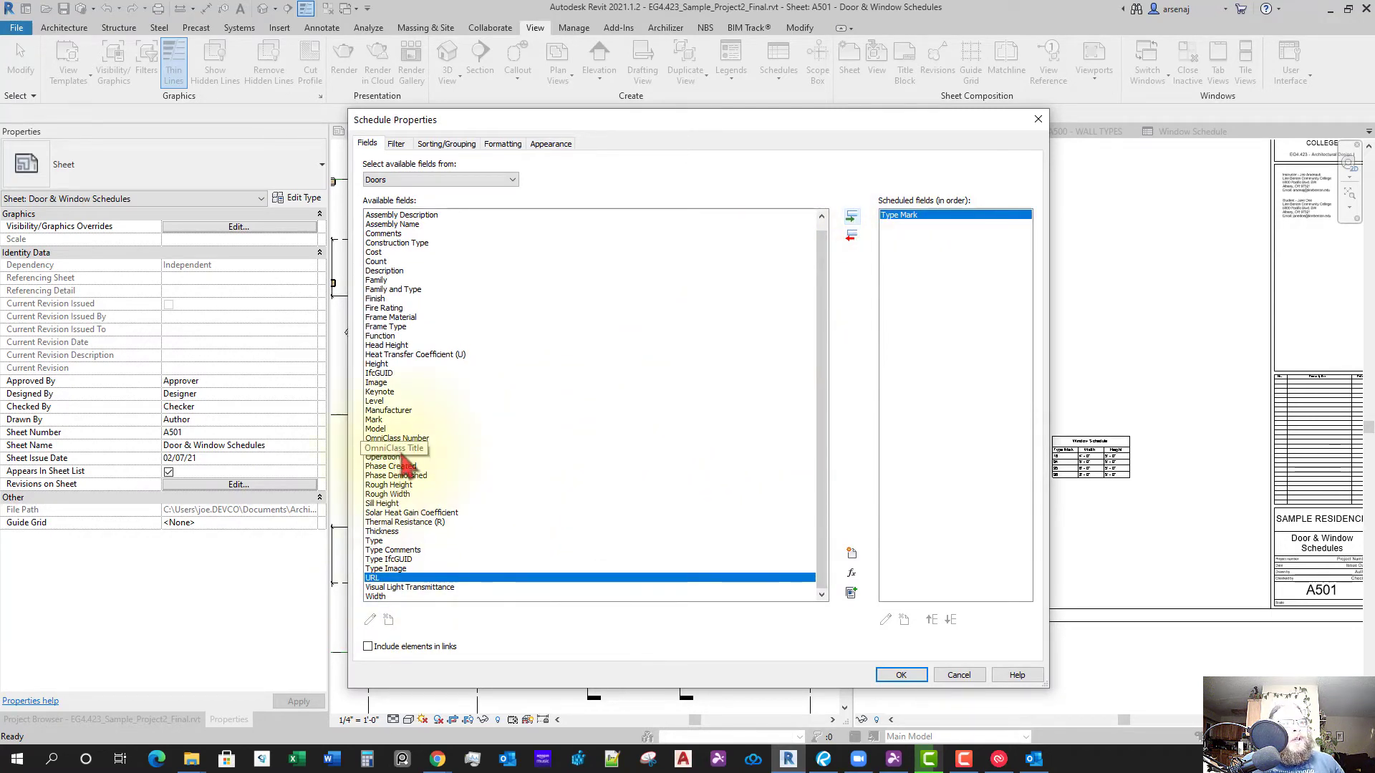
click(377, 597)
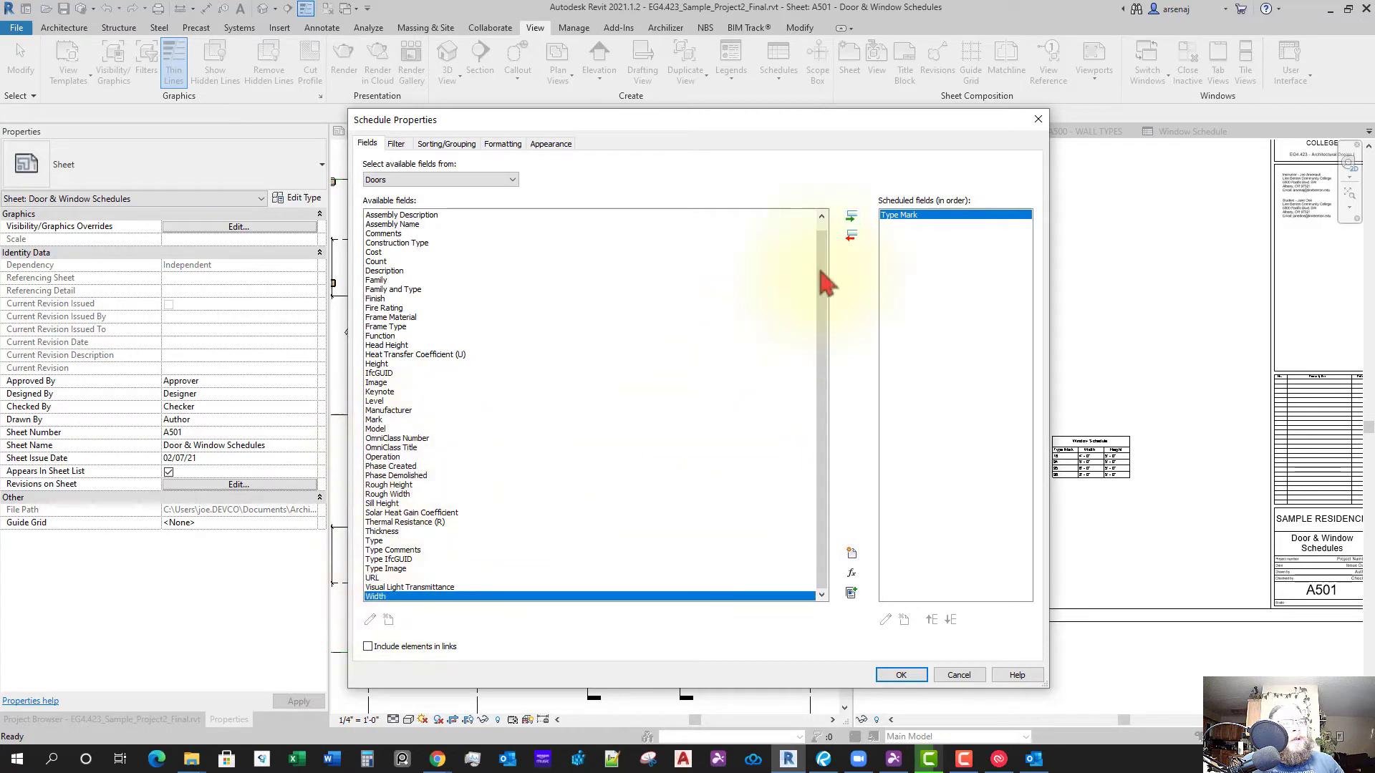
click(851, 217)
click(379, 374)
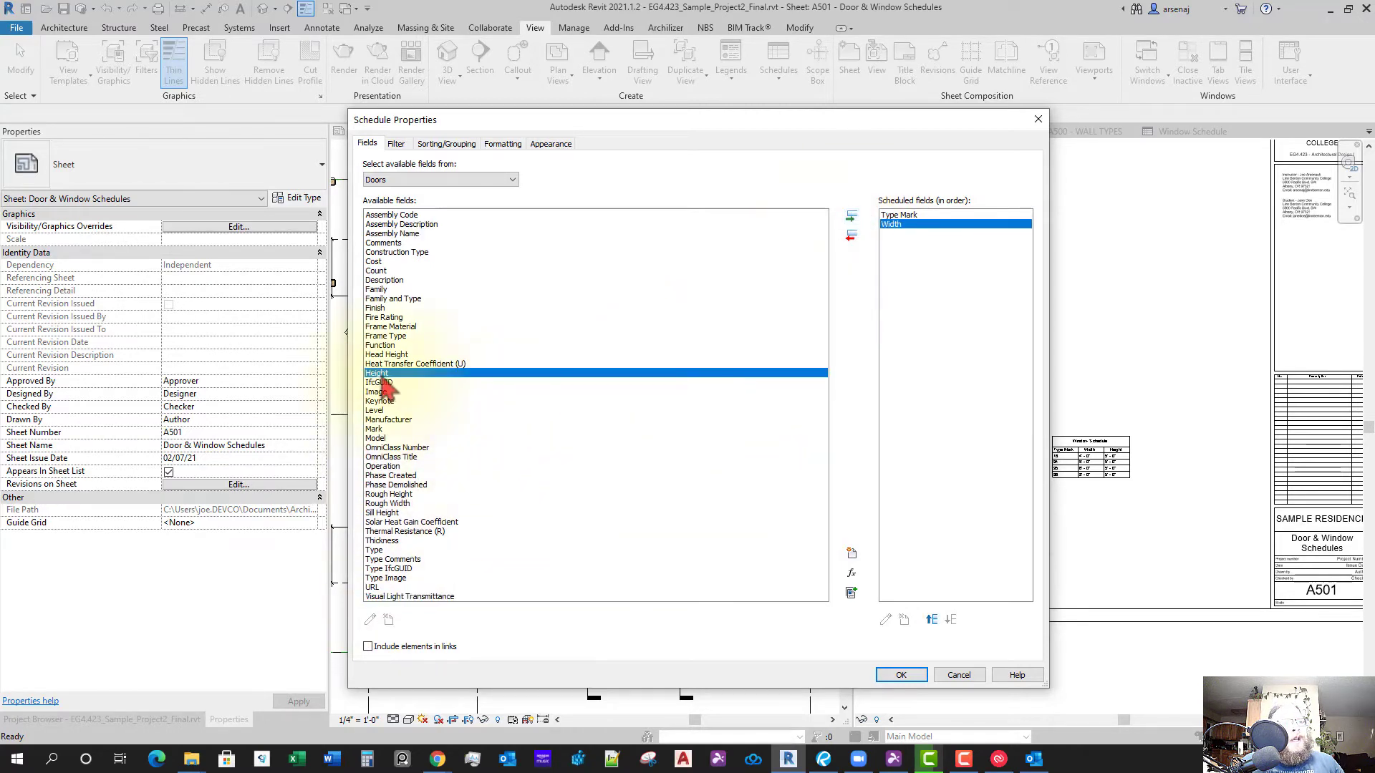
click(851, 218)
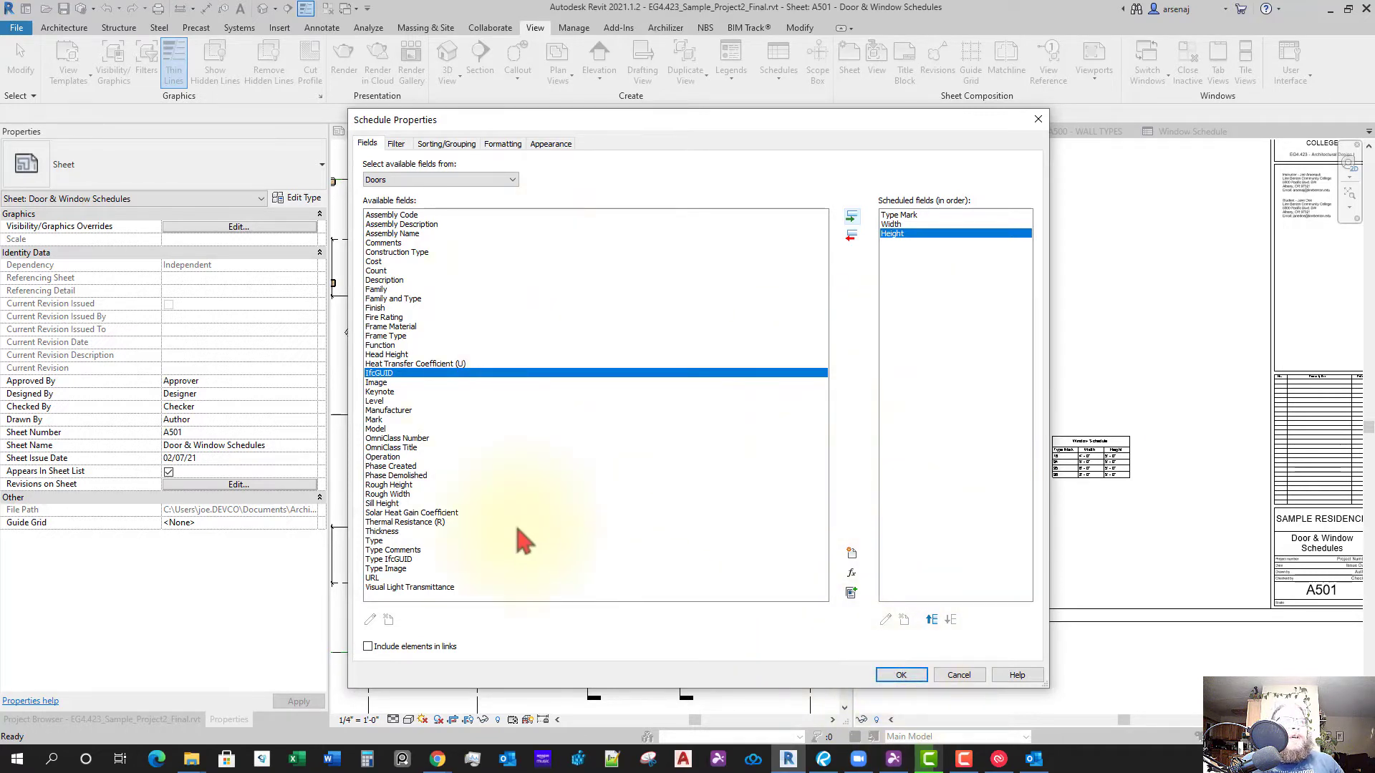
click(895, 676)
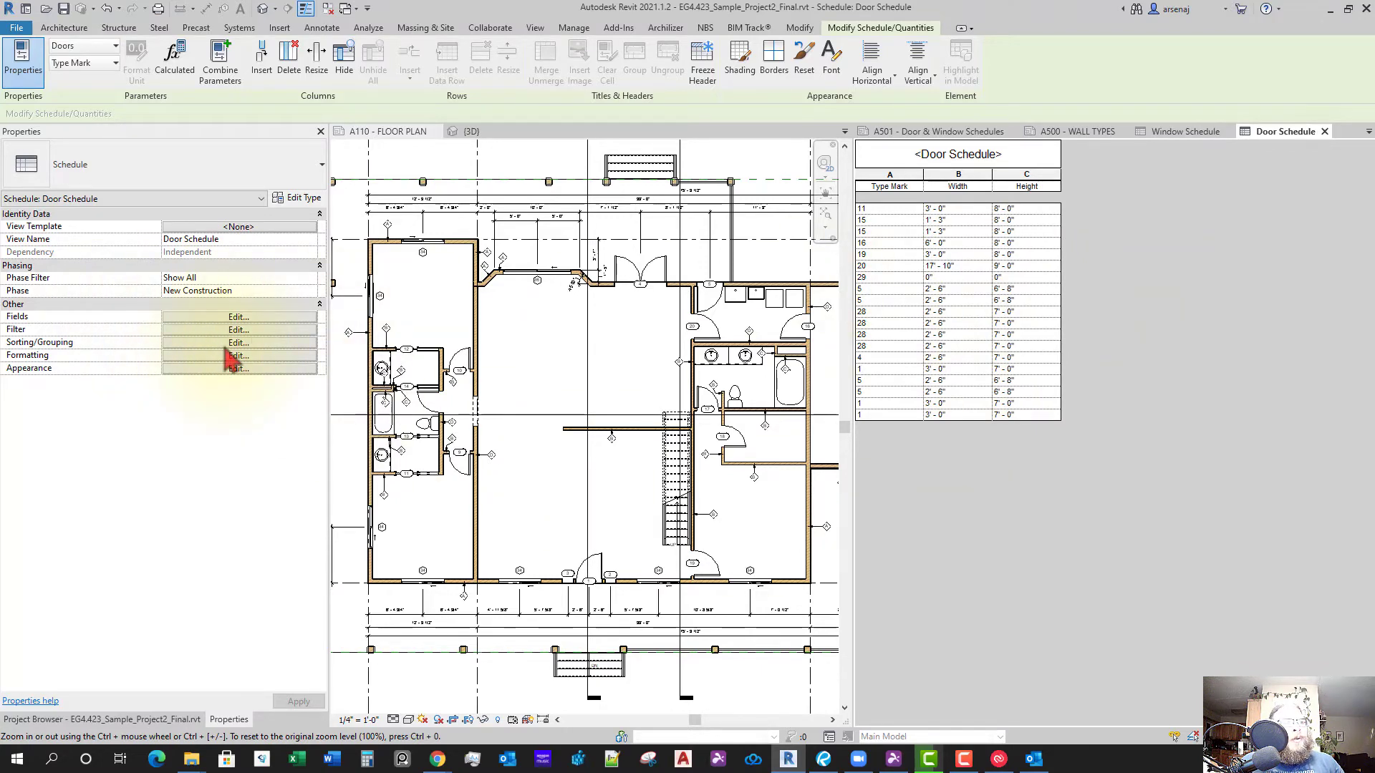
Turn off itemizing every instance and the blank row before data in the door schedule
click(226, 344)
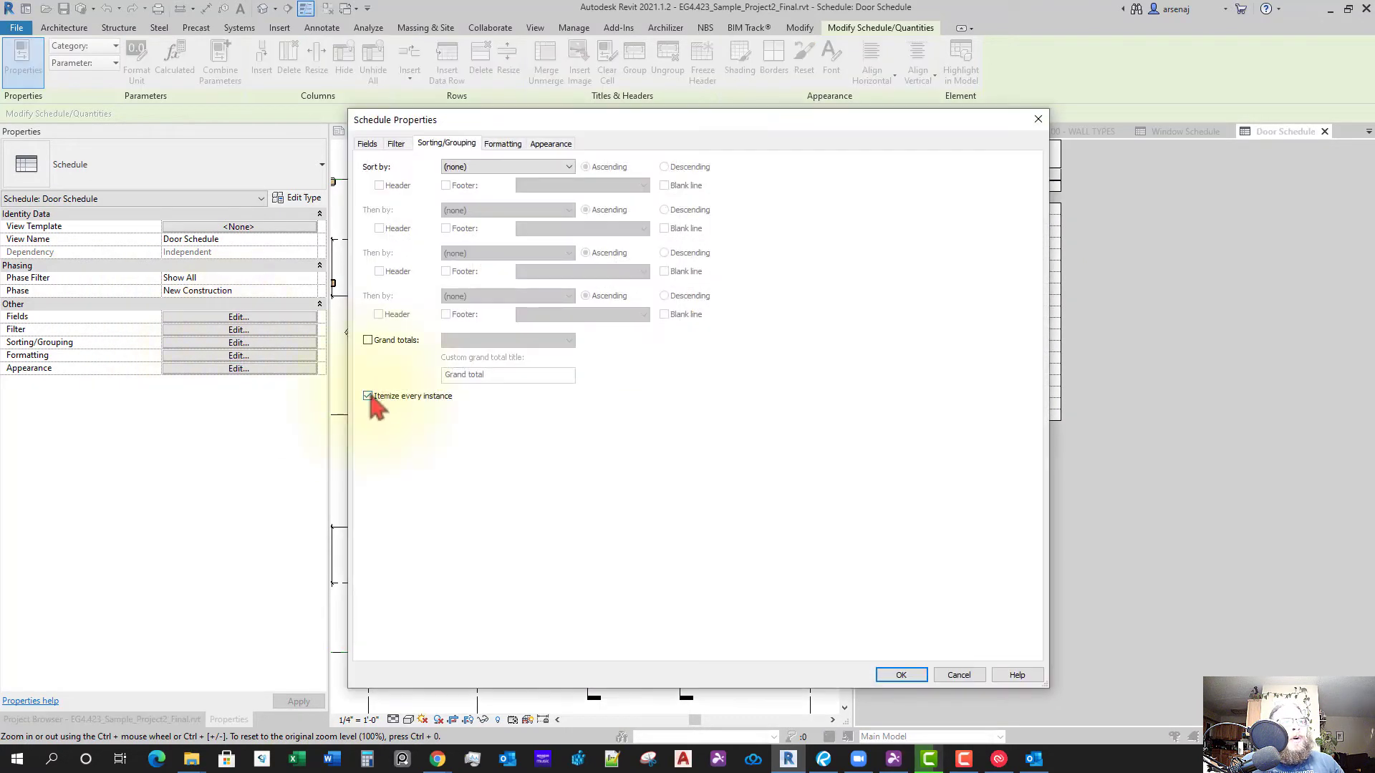
click(502, 144)
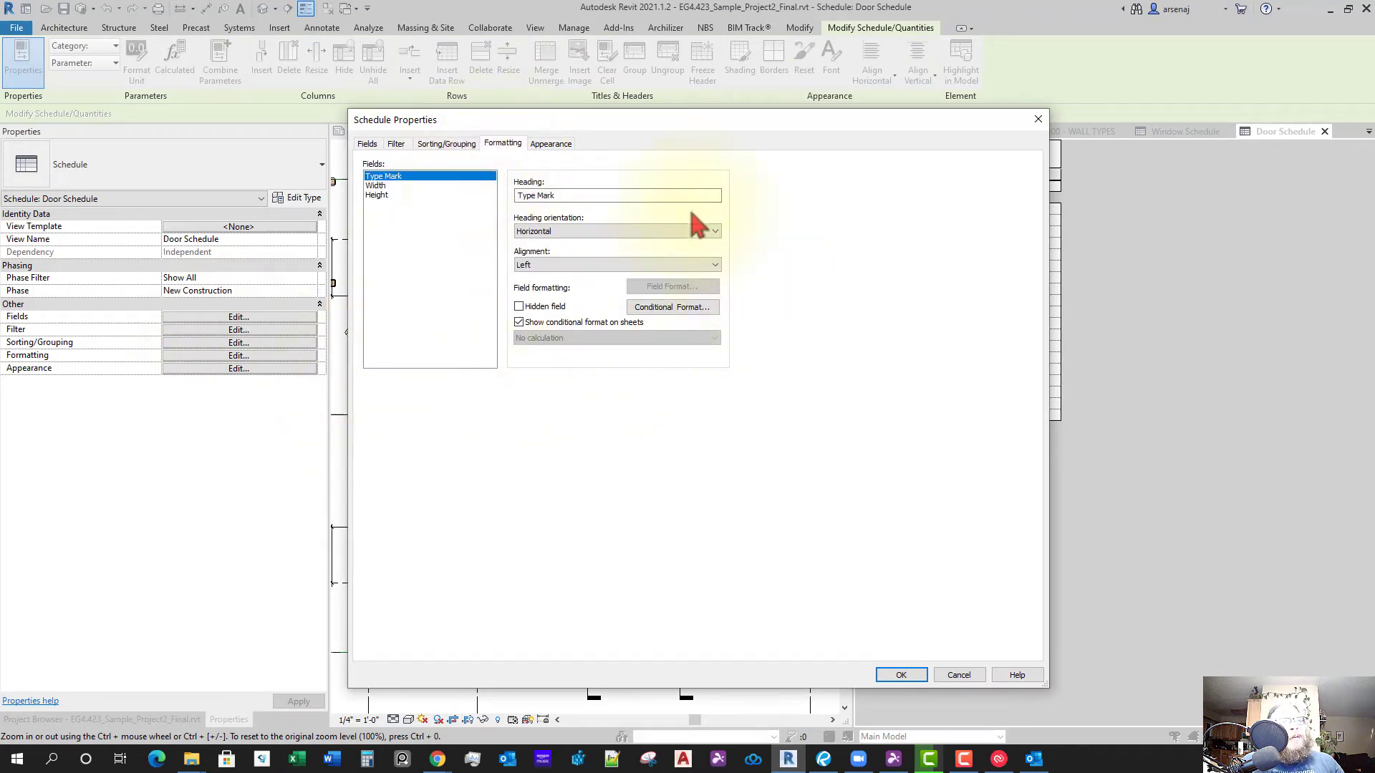
click(551, 144)
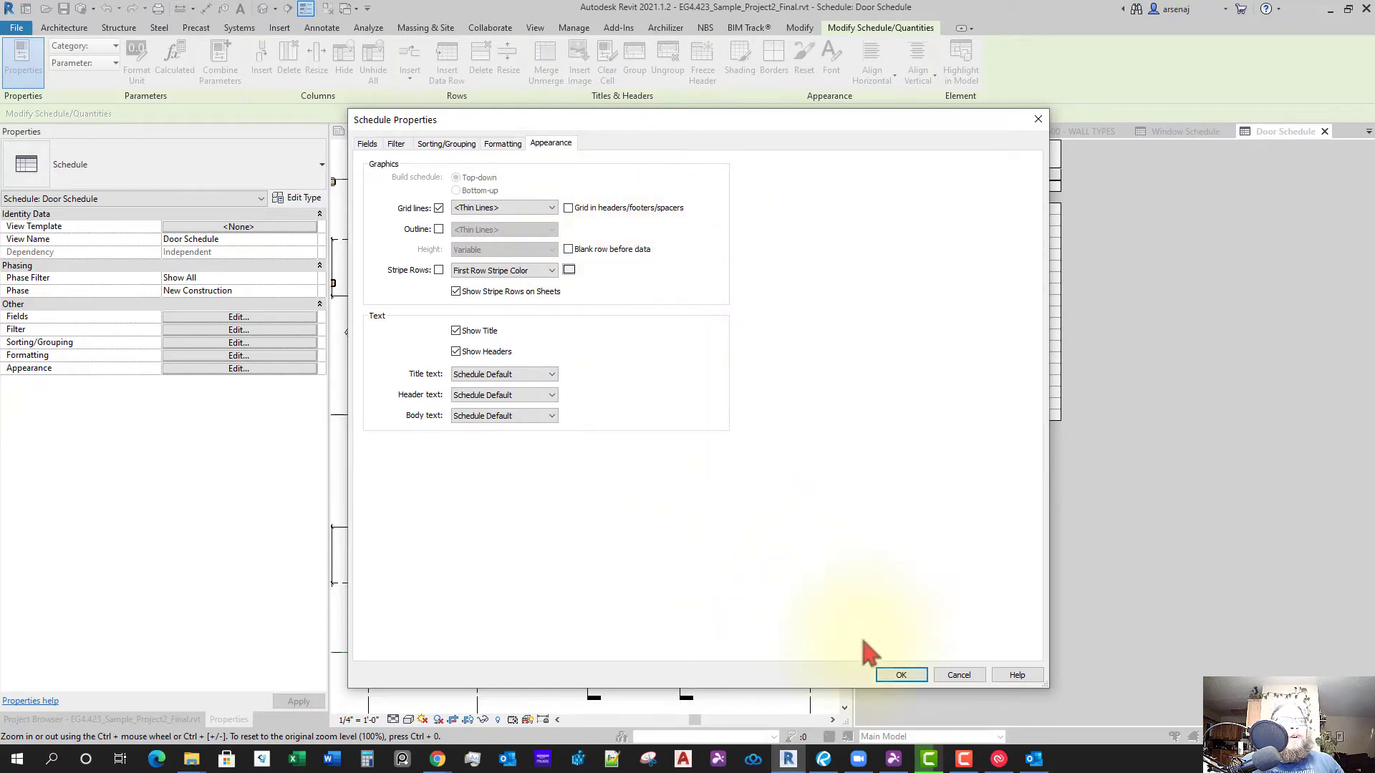
click(902, 677)
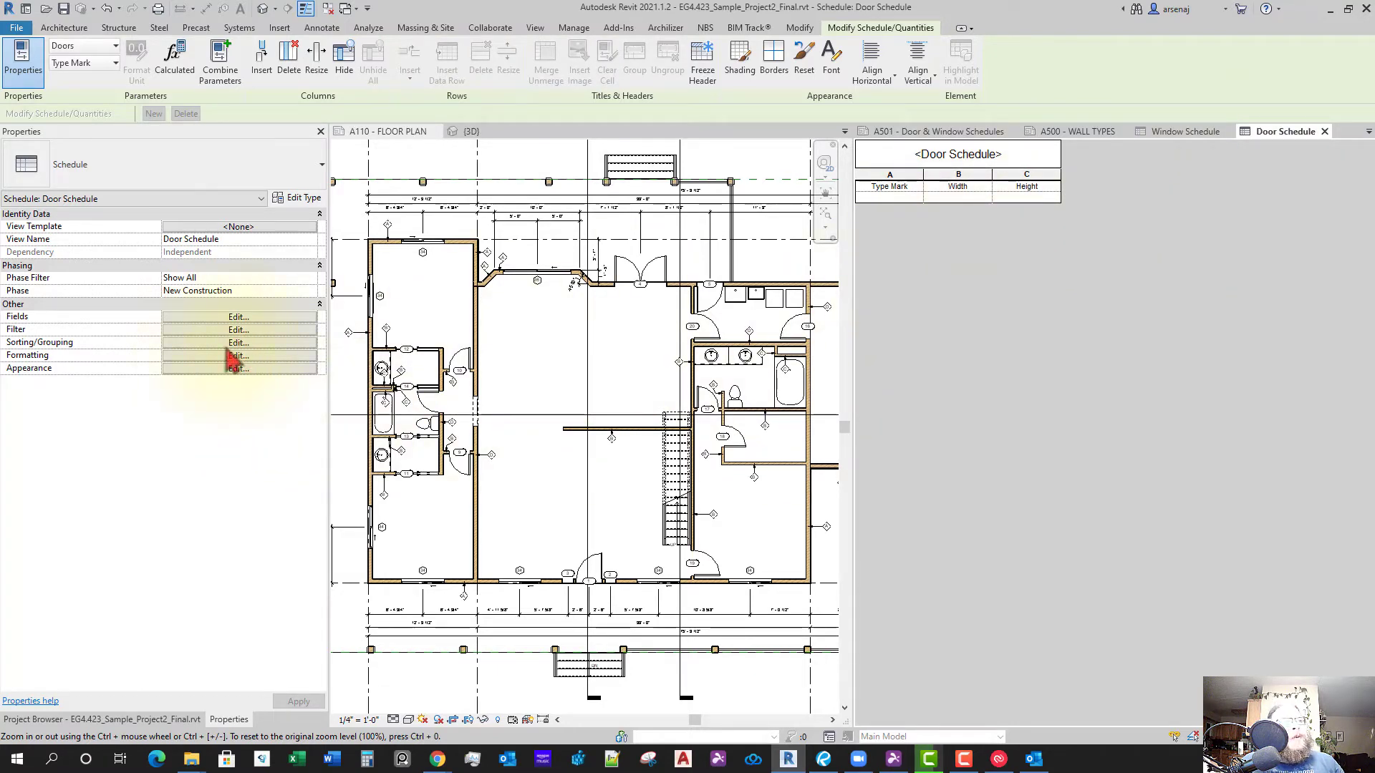
Sort the door schedule by Type Mark in ascending order
click(230, 344)
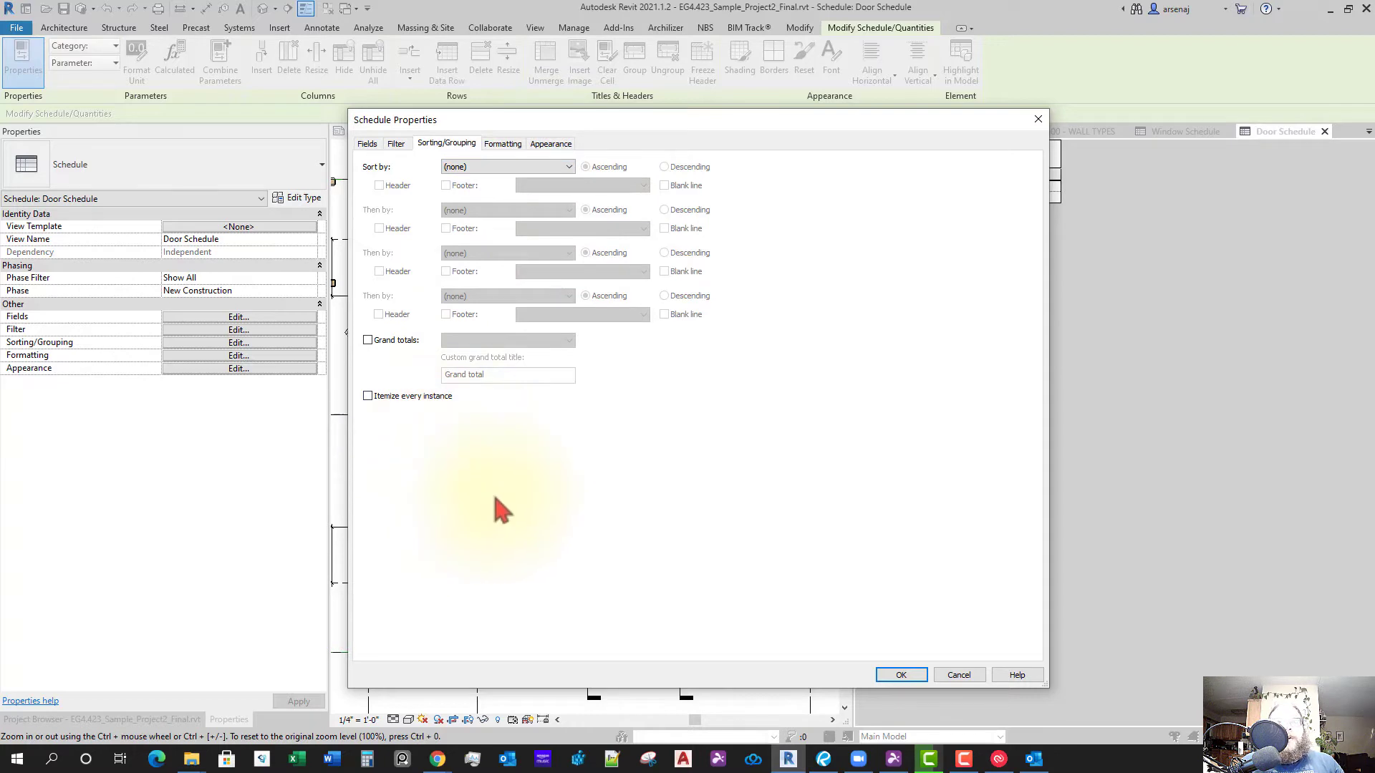
click(506, 168)
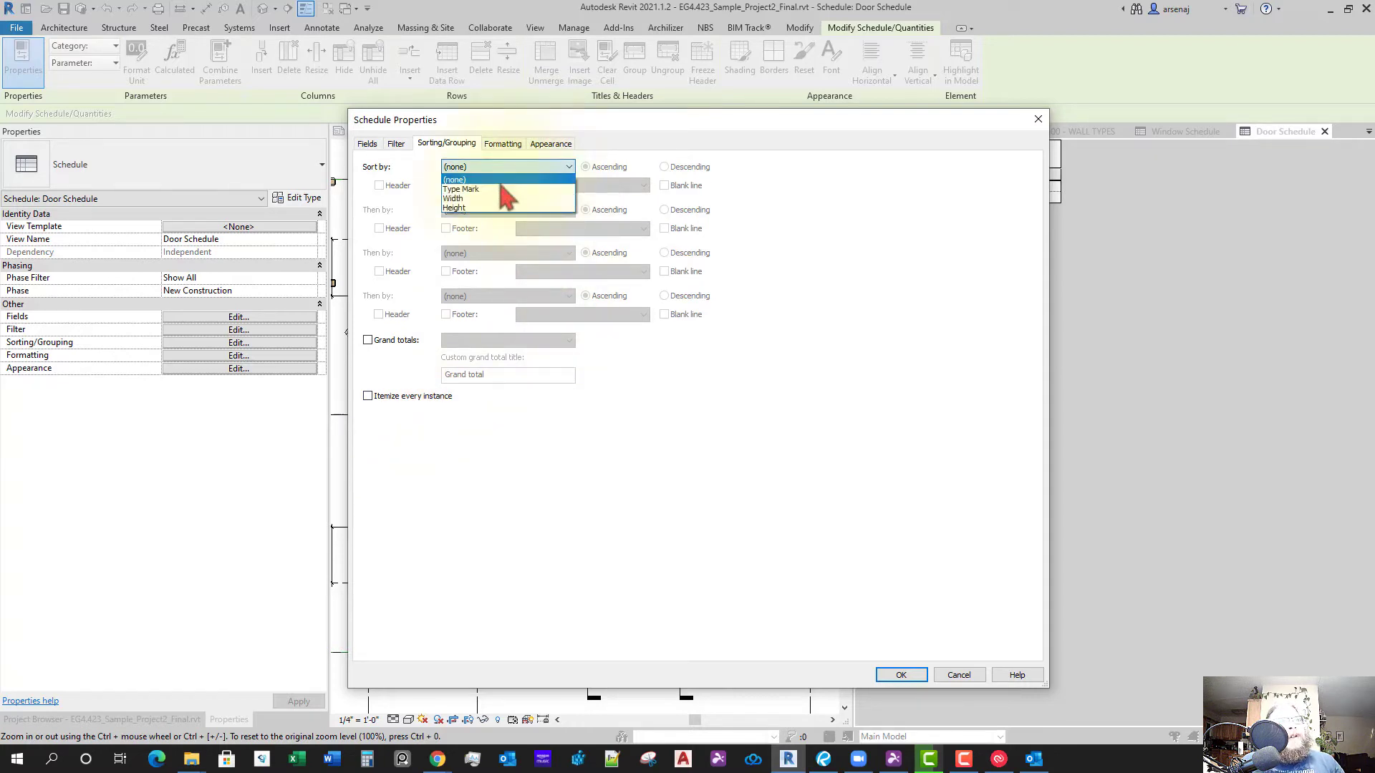
click(501, 189)
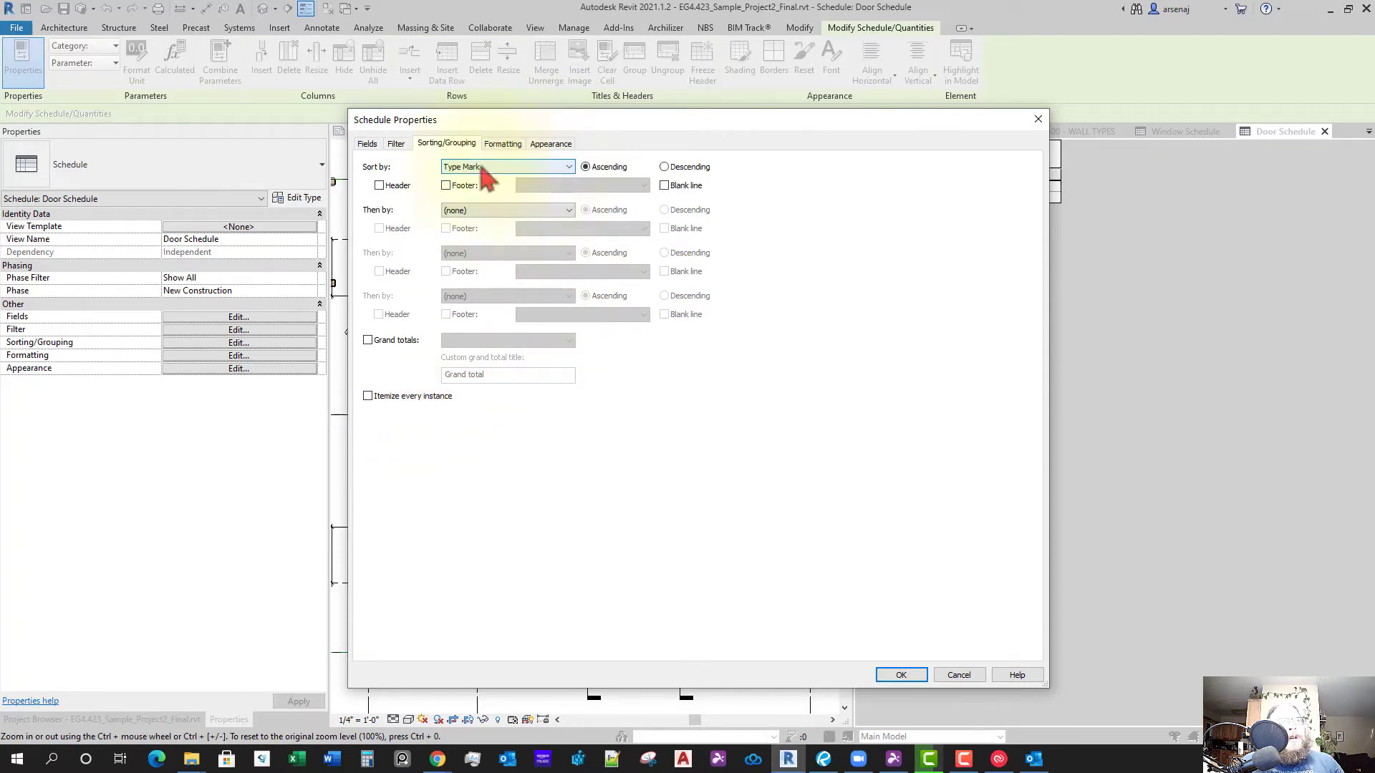
click(901, 675)
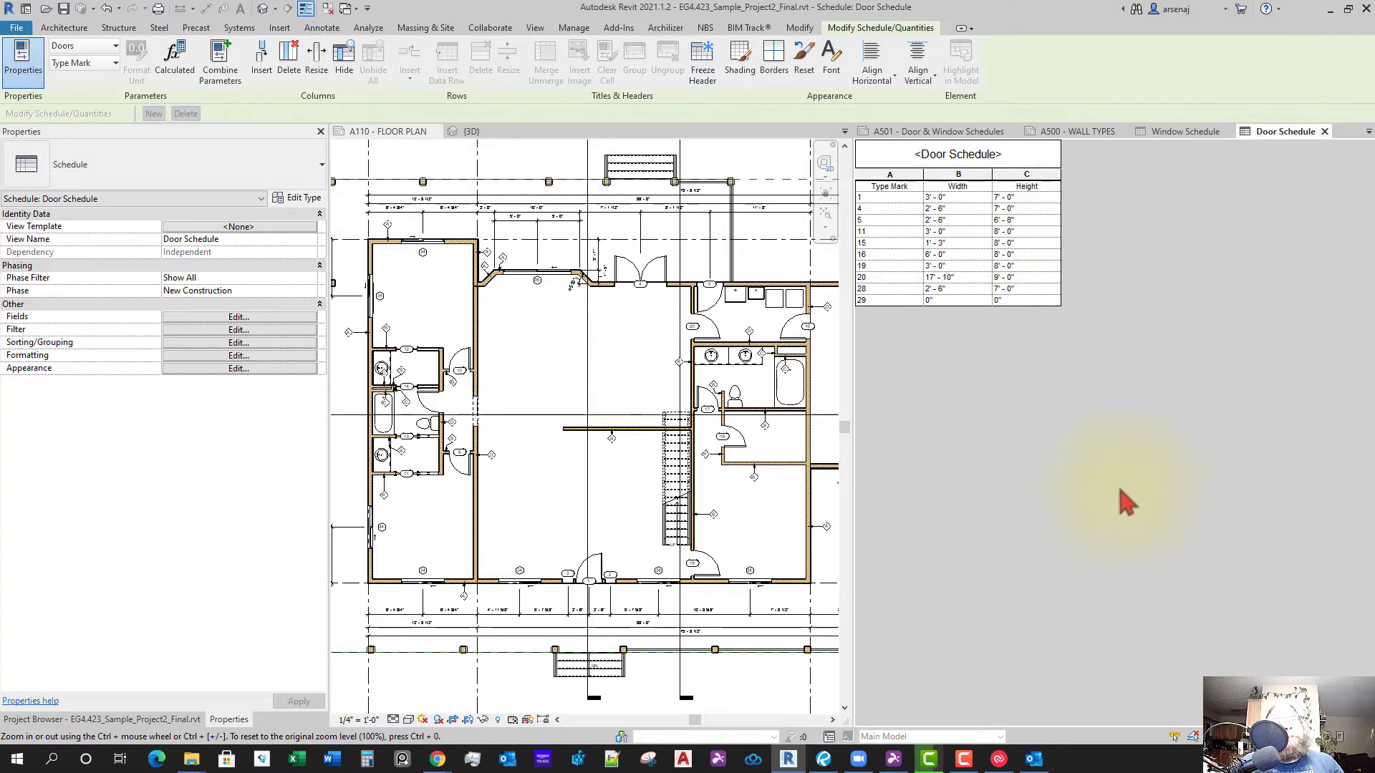
Close the door schedule view and place the Door Schedule on sheet A501, aligned directly below the Window Schedule
middle_click(1279, 134)
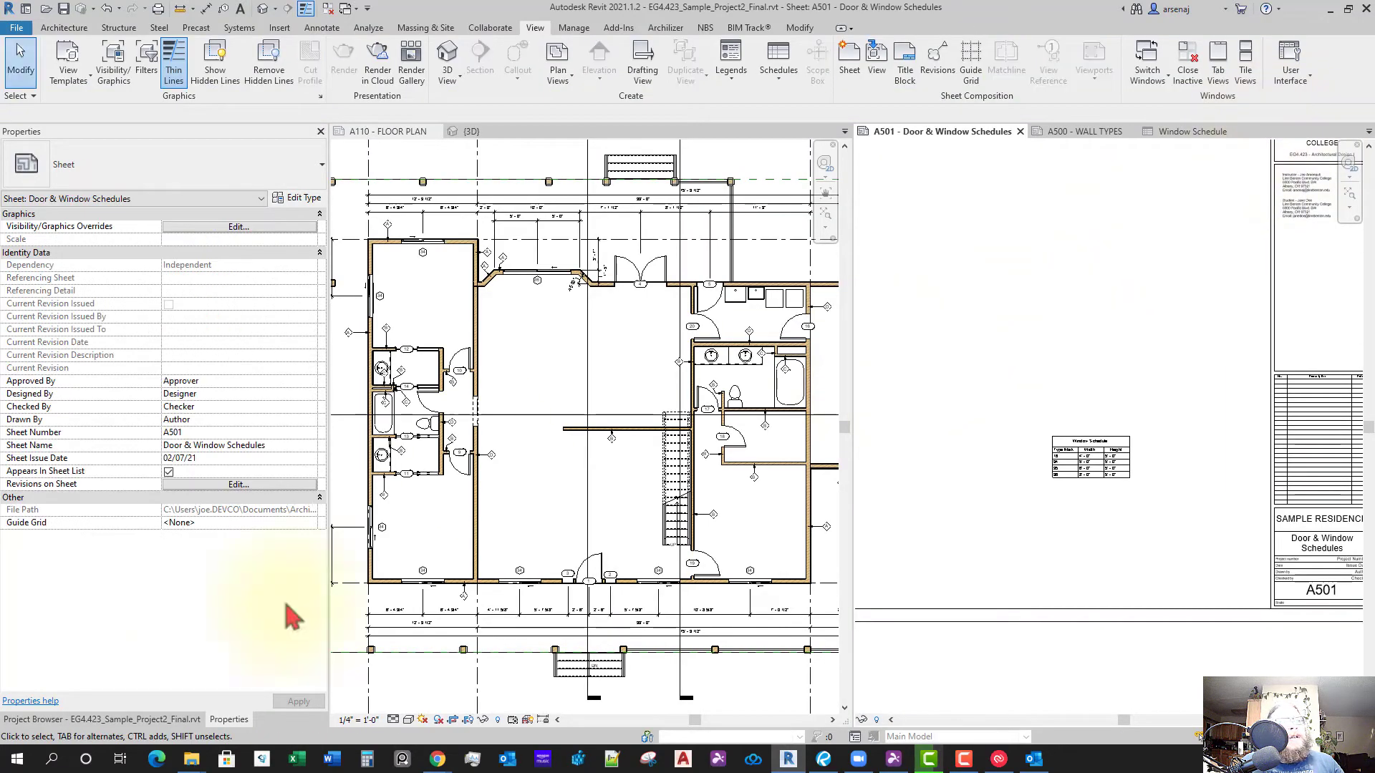
click(150, 722)
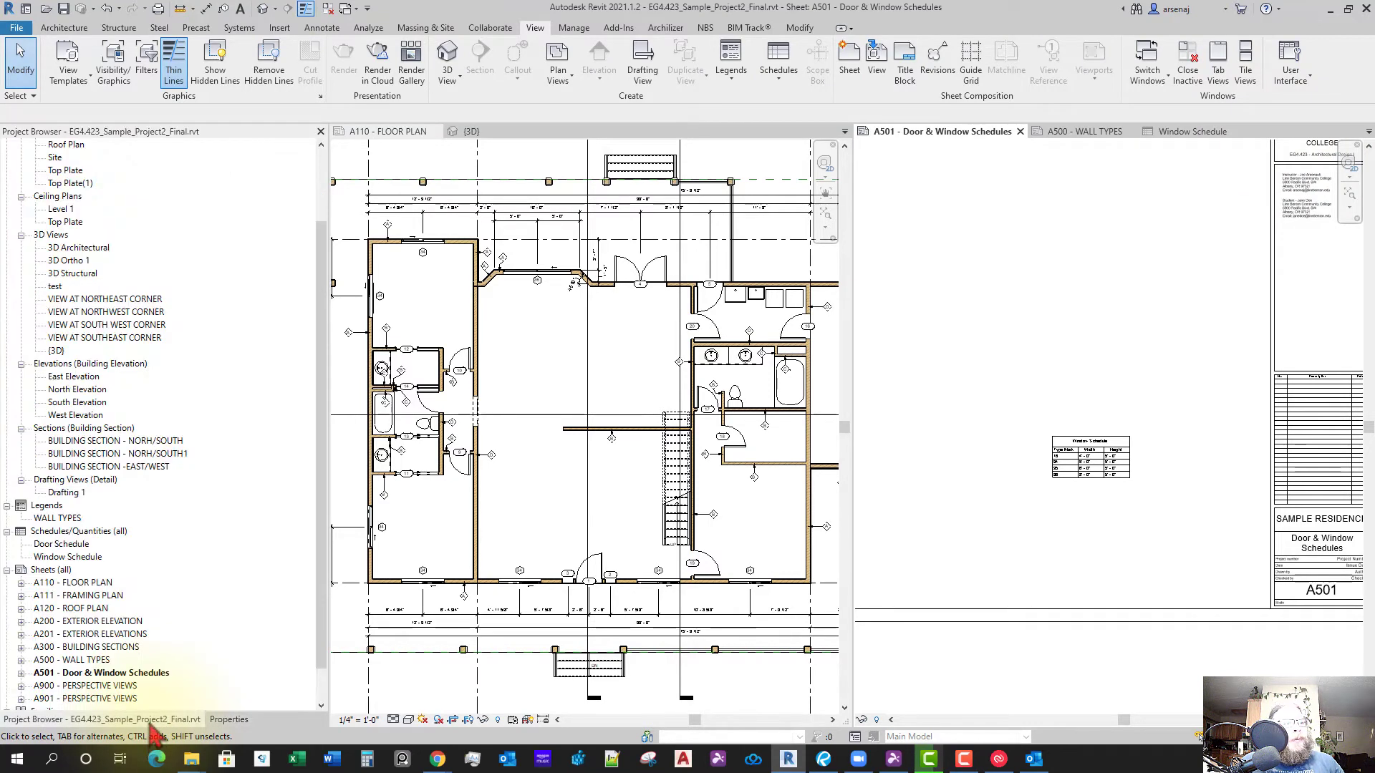
click(74, 544)
drag(70, 549, 1093, 529)
click(1094, 529)
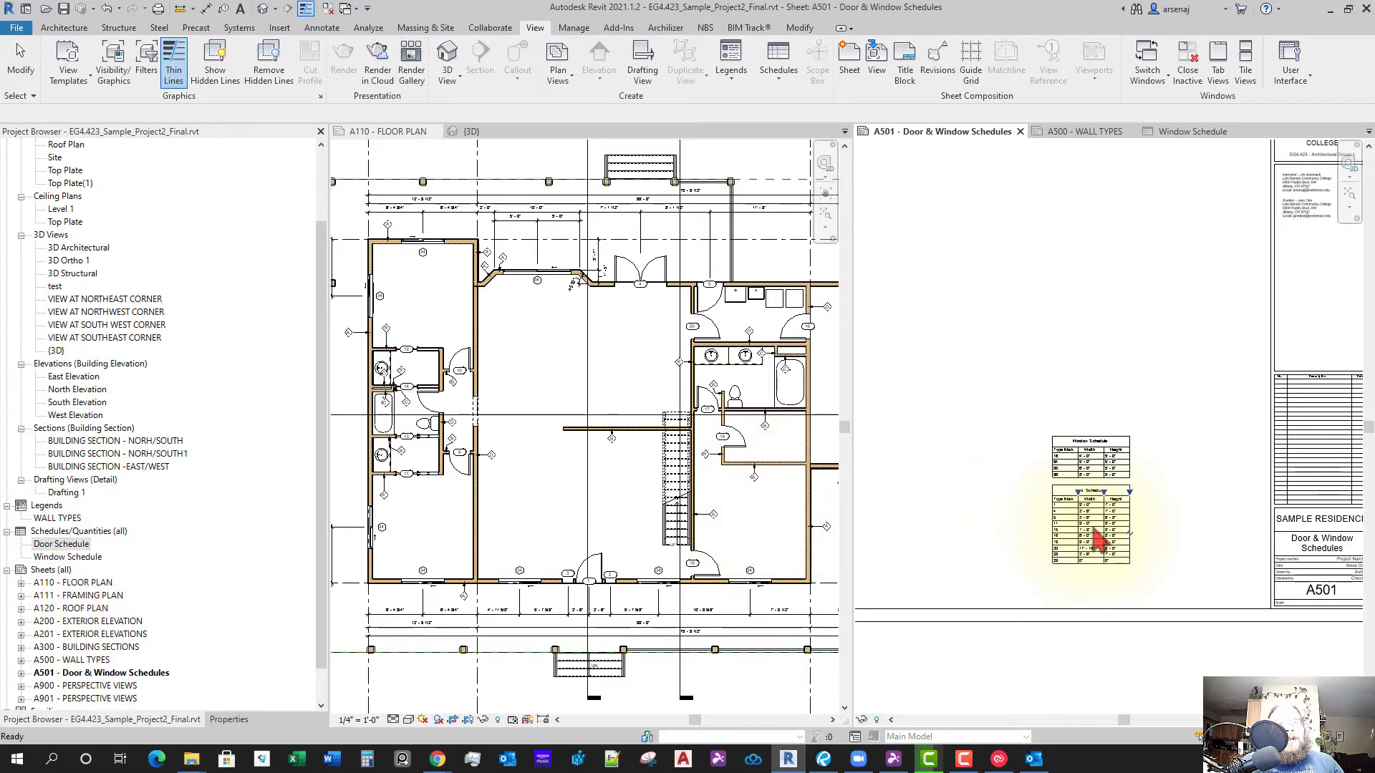
scroll(1152, 538, down, 3)
click(1145, 539)
Move the window and door schedules together on sheet A501, closer to the title block
scroll(1147, 540, up, 2)
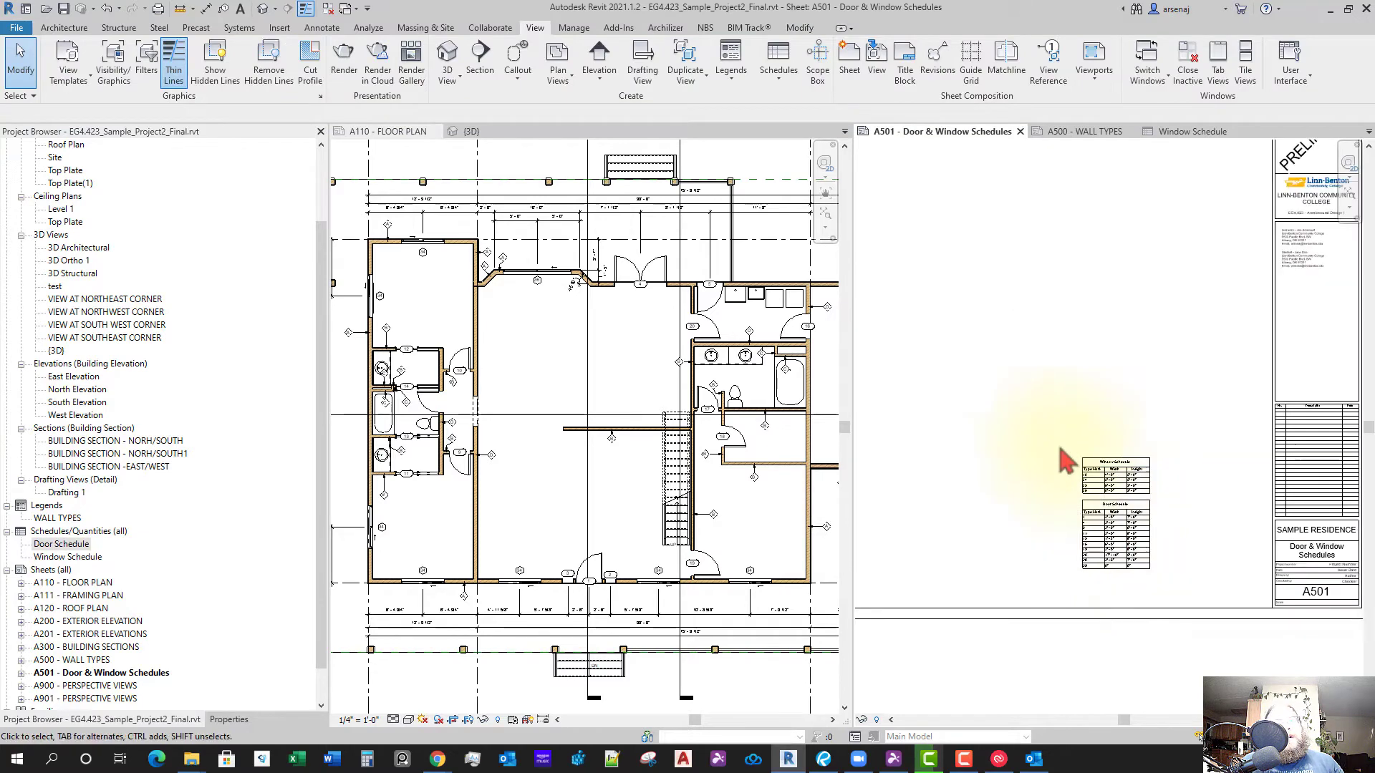
click(1125, 531)
scroll(1201, 563, down, 2)
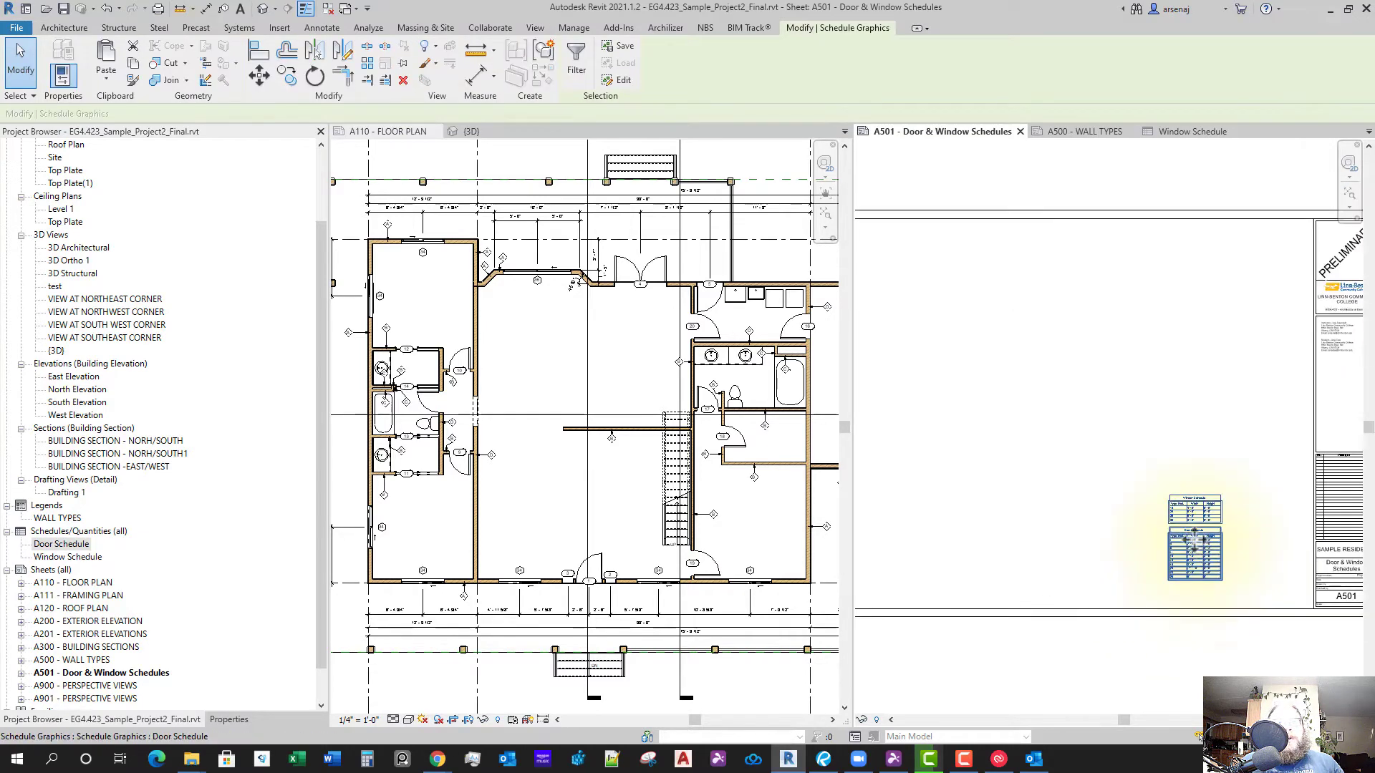
drag(1198, 562, 1249, 552)
middle_drag(1247, 573, 1074, 568)
scroll(1096, 559, up, 5)
key(Escape)
scroll(1045, 570, up, 3)
scroll(1043, 563, down, 3)
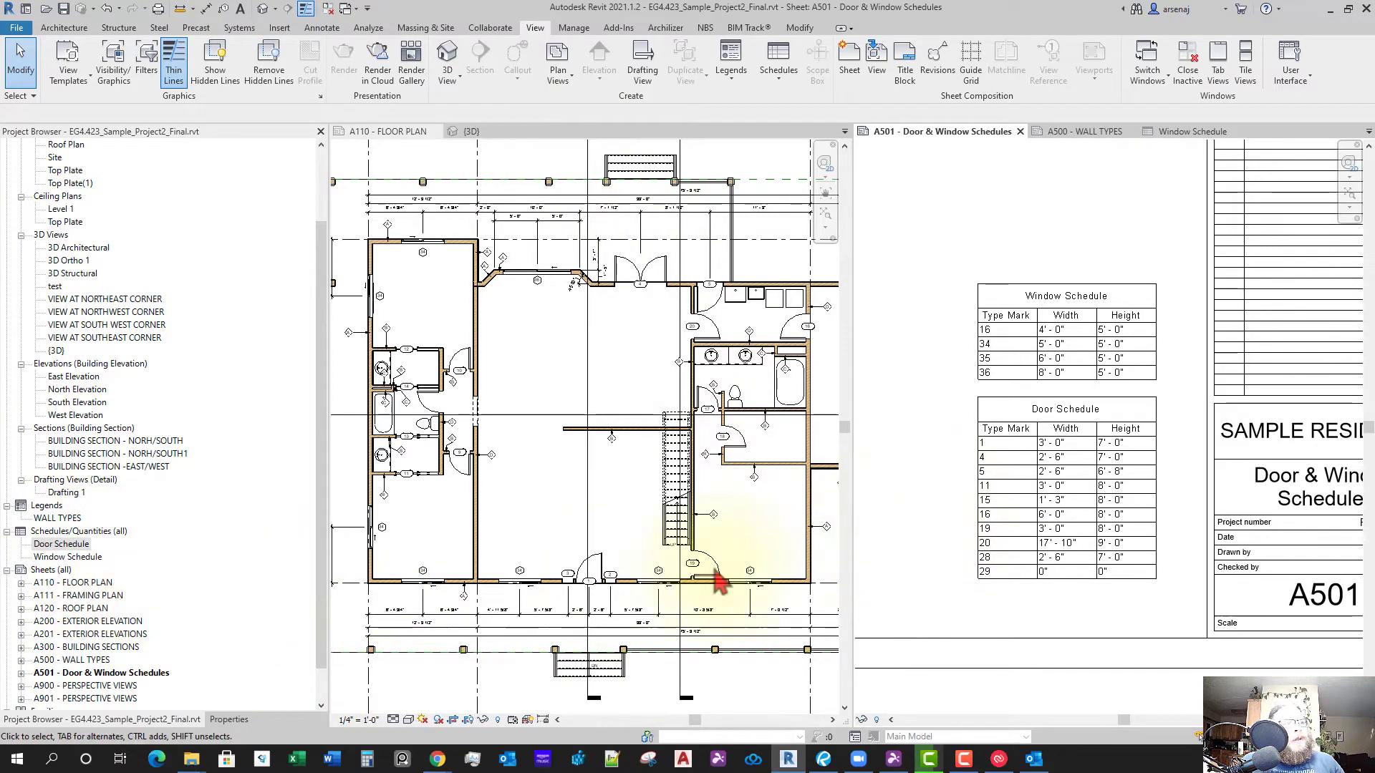
Open the Door Schedule beside the floor plan and set the 3'-0" x 7'-0" door's type mark to 001 for all elements of that type
double_click(69, 547)
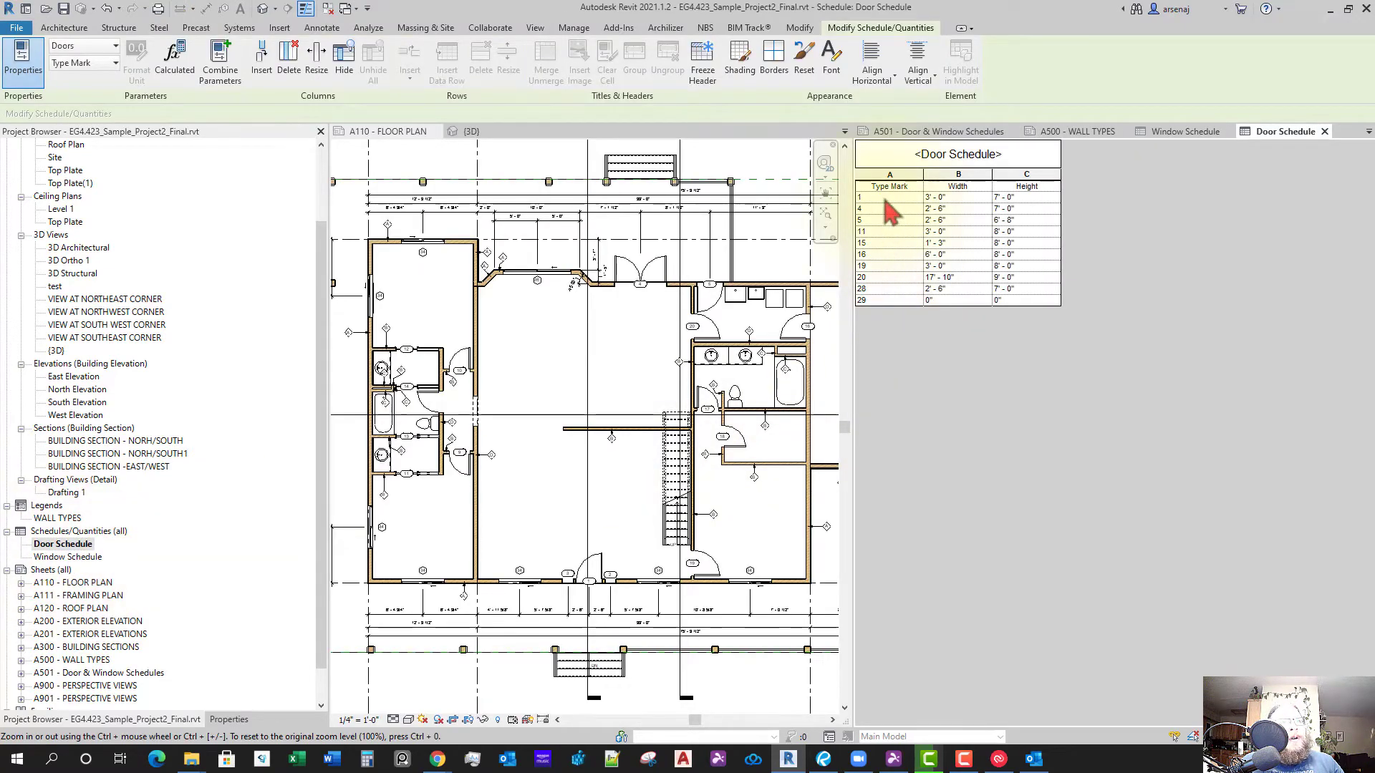
click(583, 589)
scroll(583, 595, up, 4)
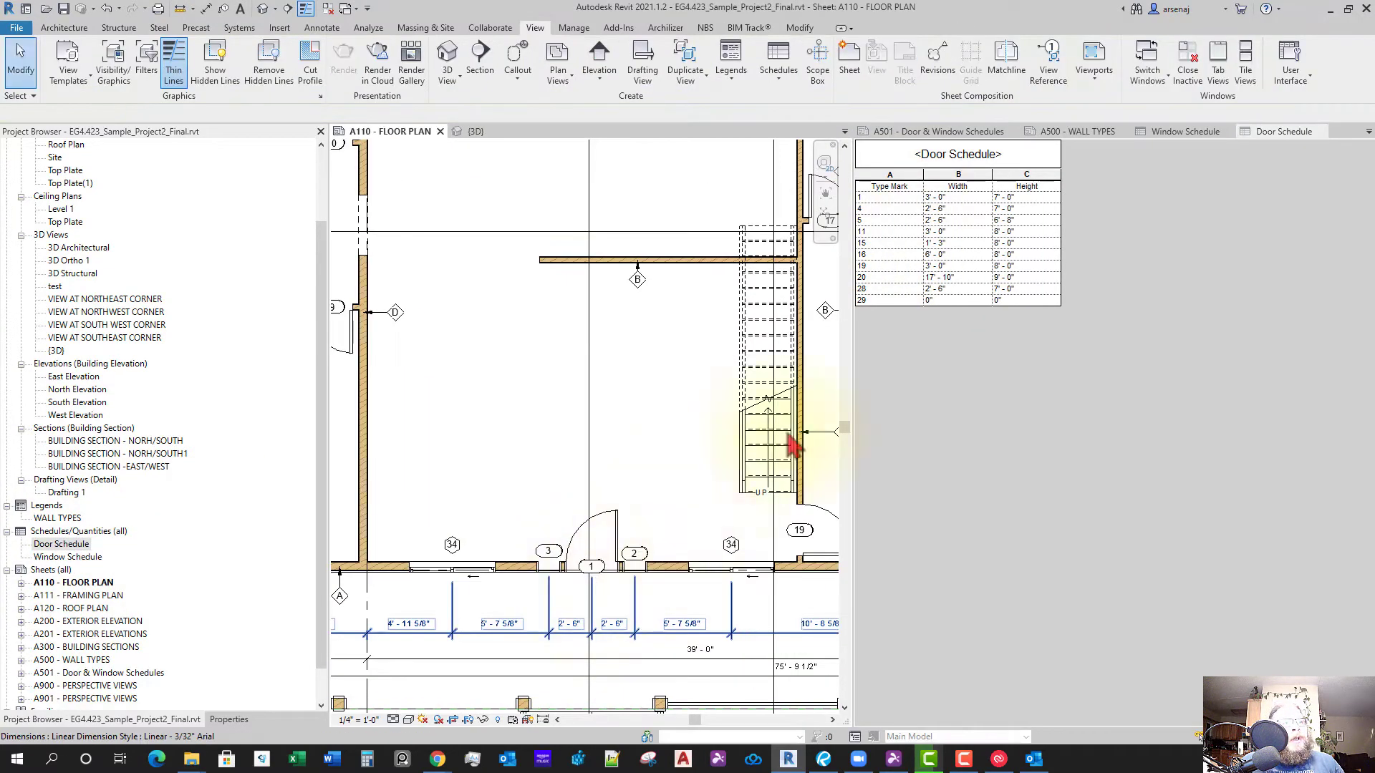
scroll(795, 445, down, 1)
click(891, 199)
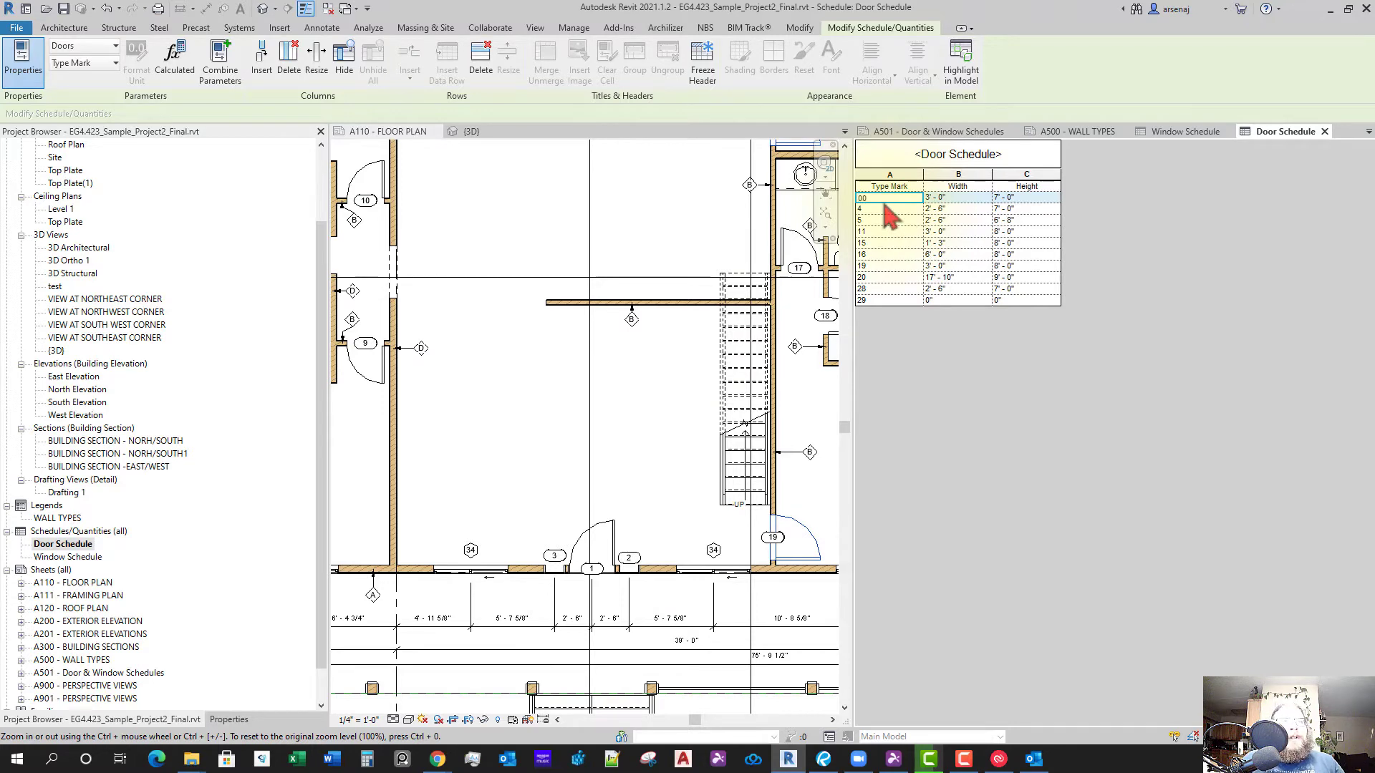
key(Return)
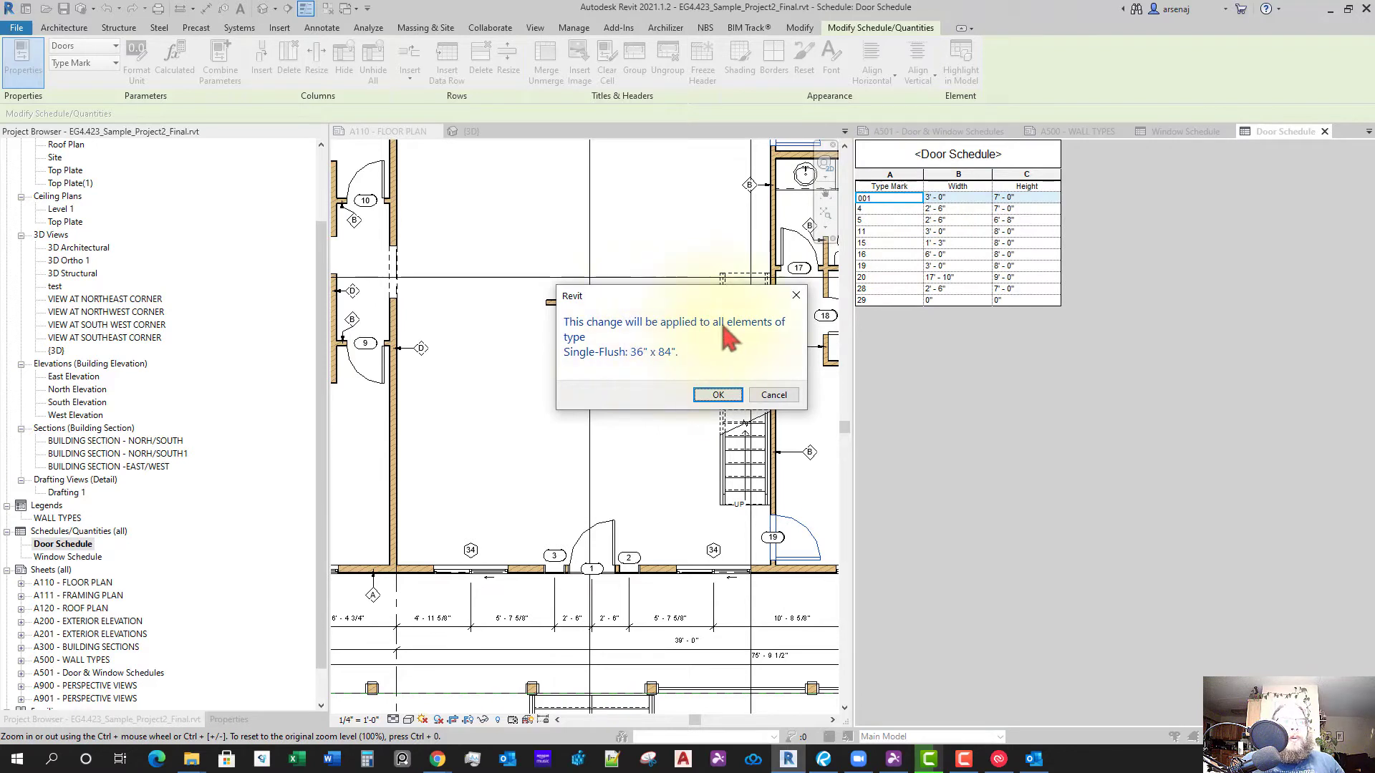
click(719, 395)
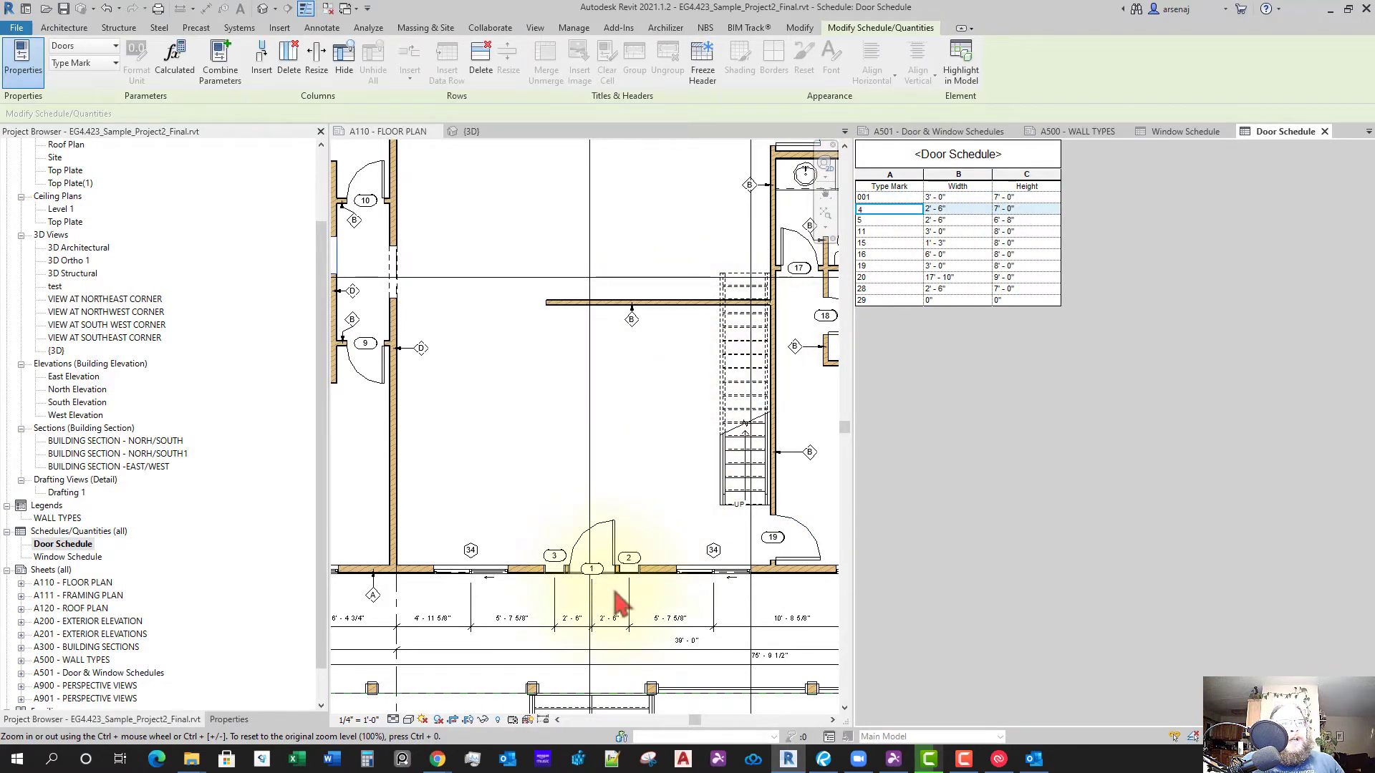
Examine the Type Mark in the type properties of the front entry door on the floor plan, leaving them unchanged
click(621, 604)
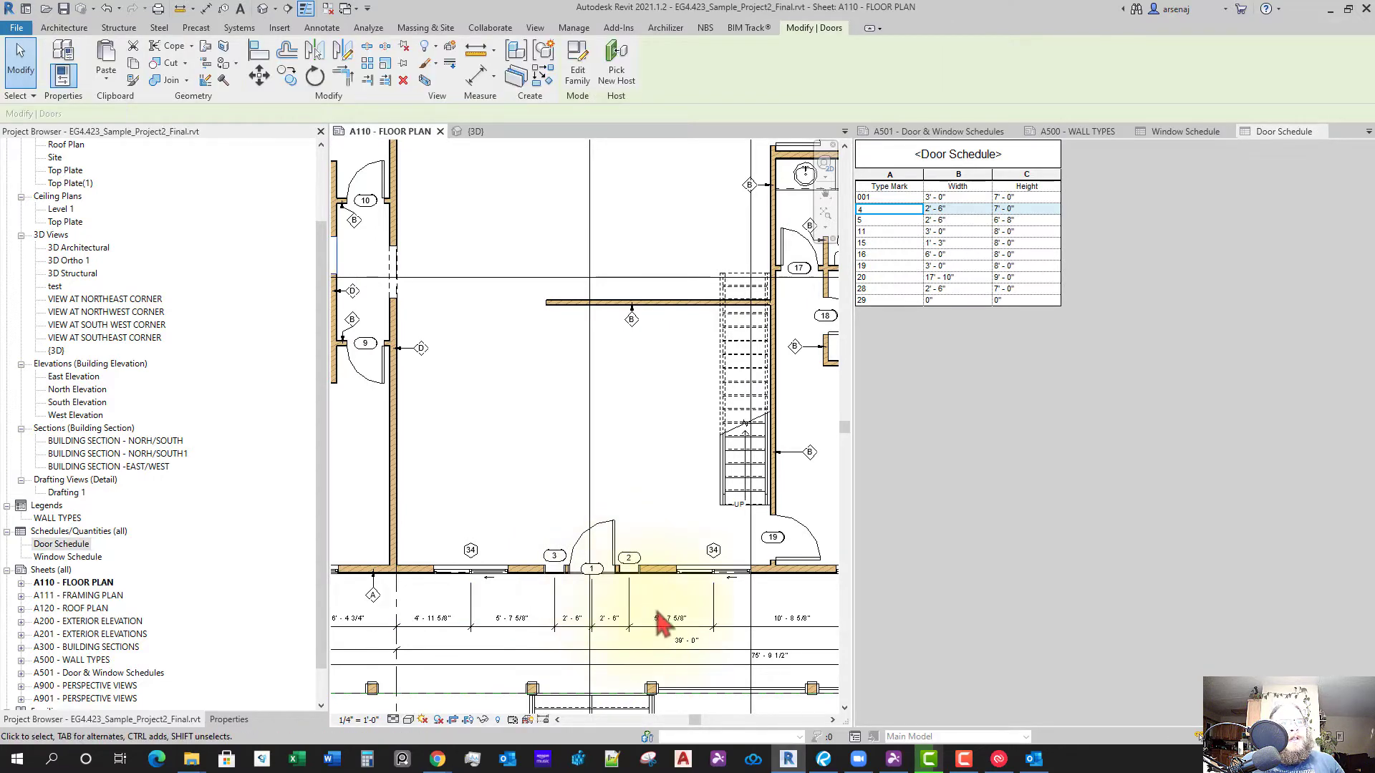
middle_drag(686, 608, 688, 608)
scroll(691, 622, down, 4)
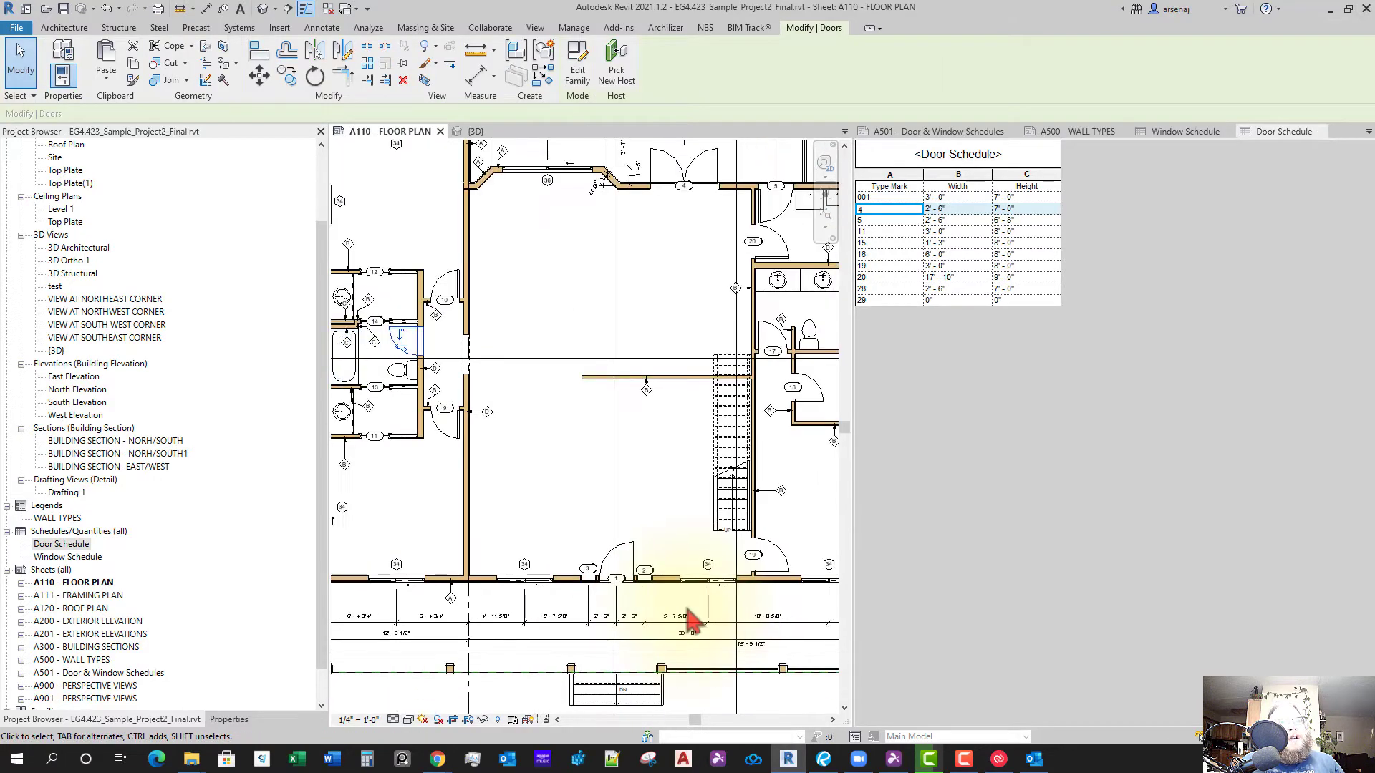
middle_drag(651, 651, 657, 656)
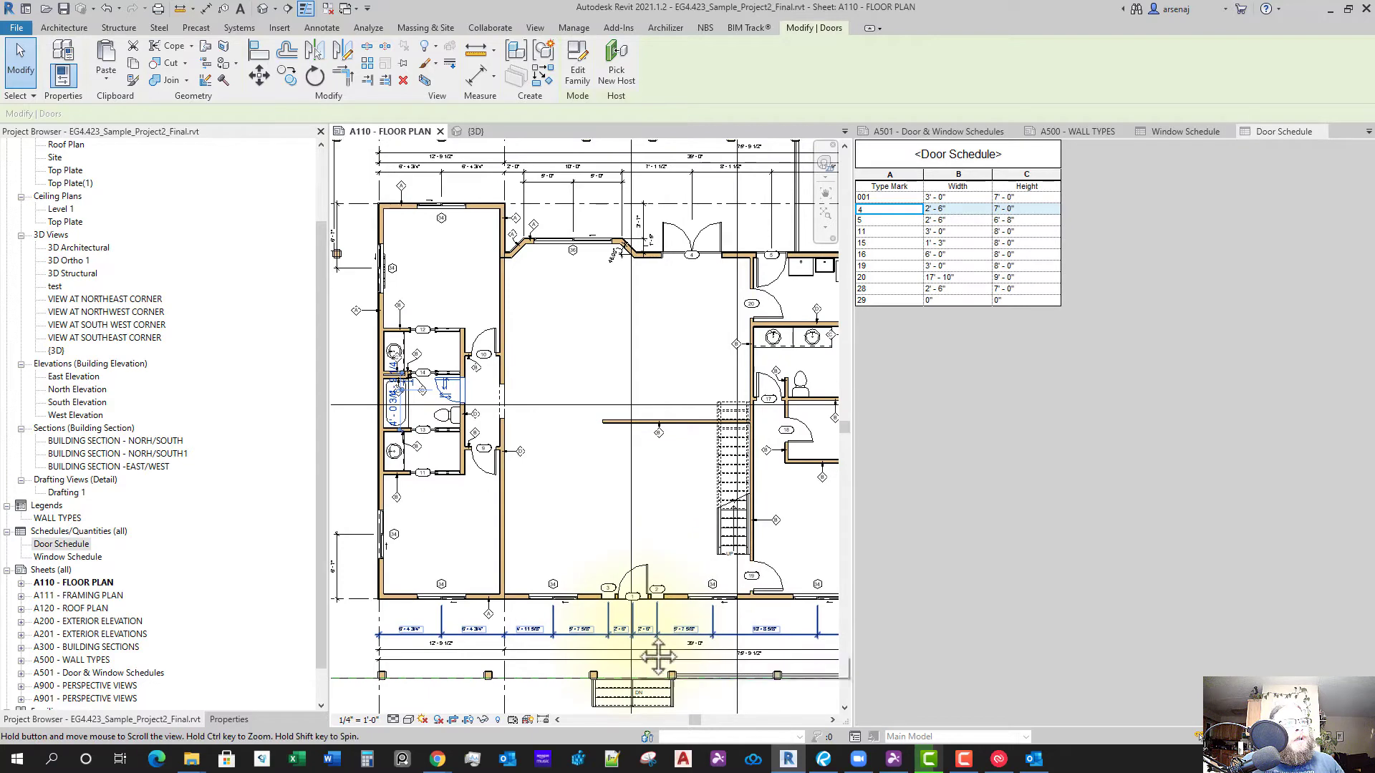
scroll(652, 551, up, 3)
click(661, 536)
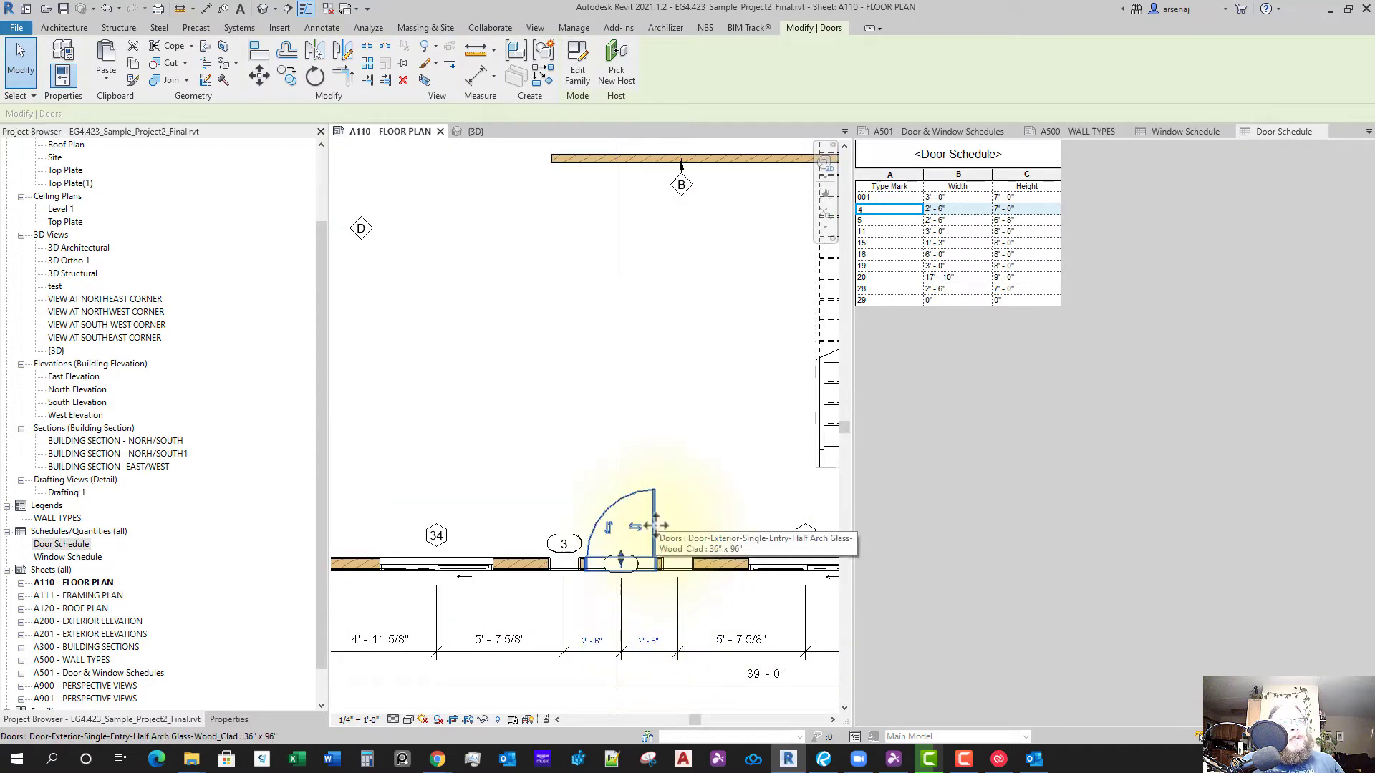
click(230, 719)
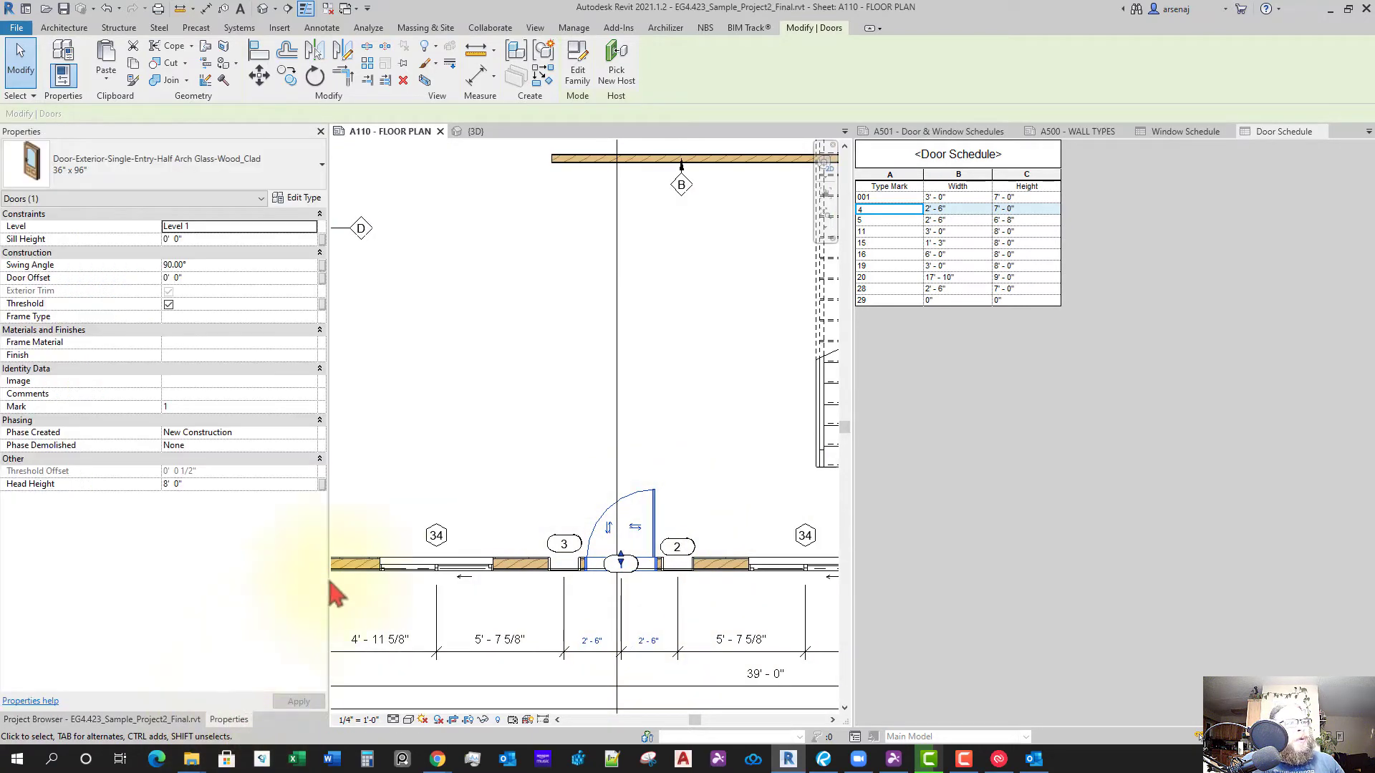
click(288, 199)
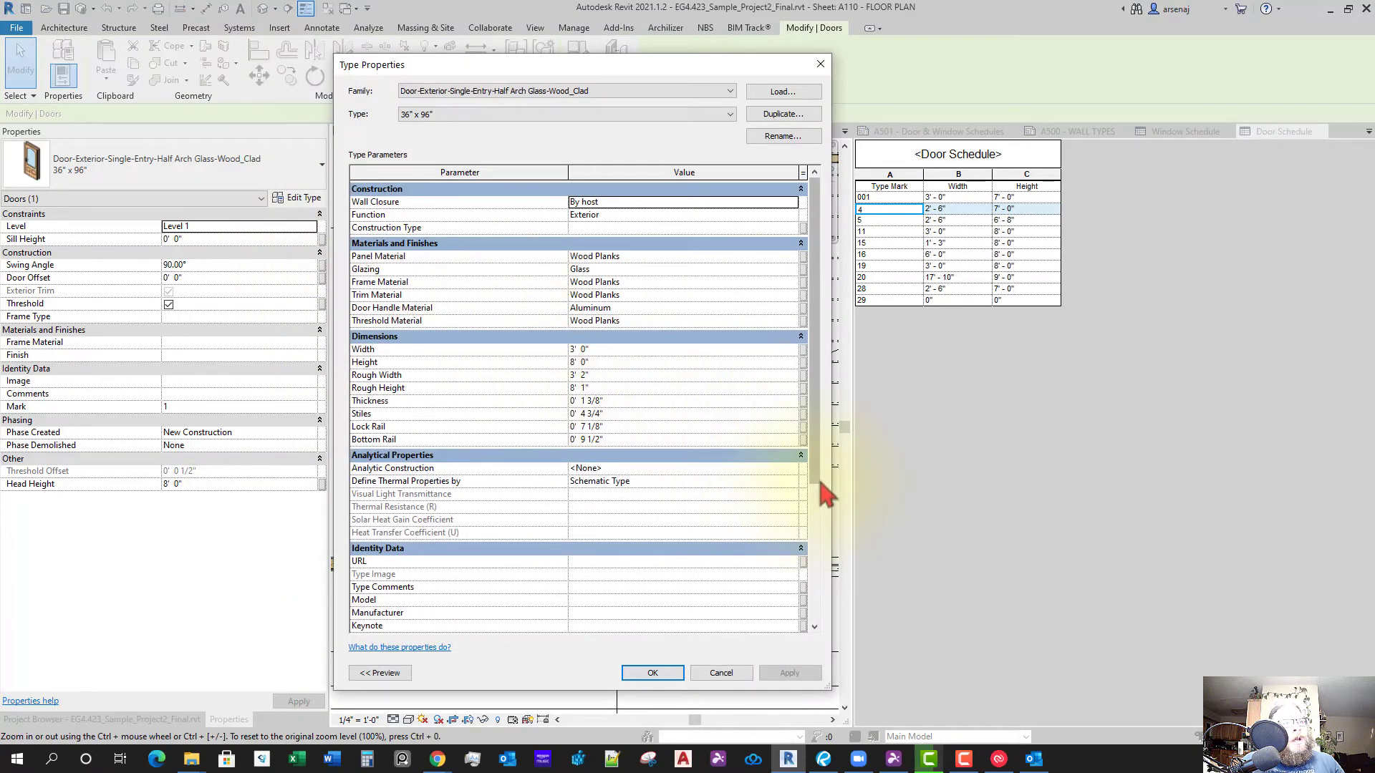
drag(822, 491, 833, 584)
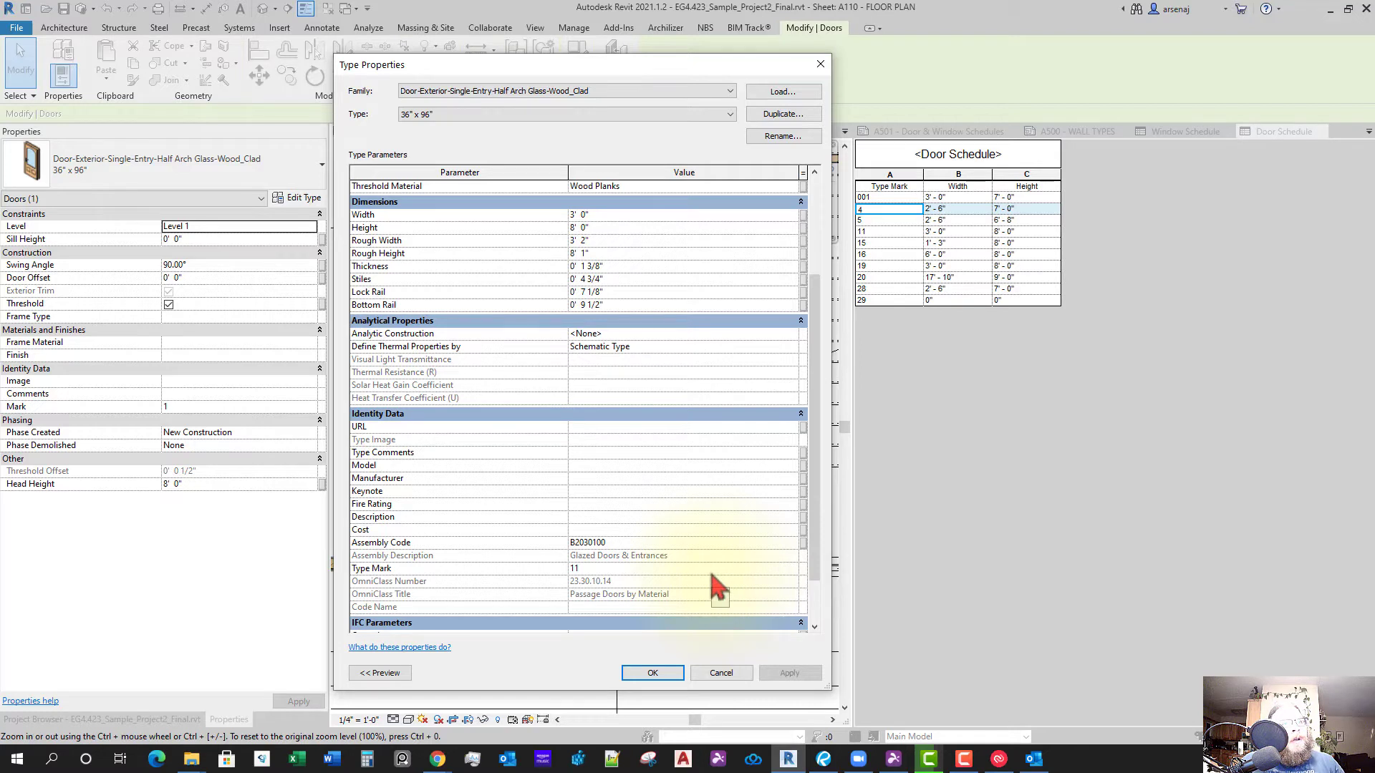
drag(822, 538, 827, 434)
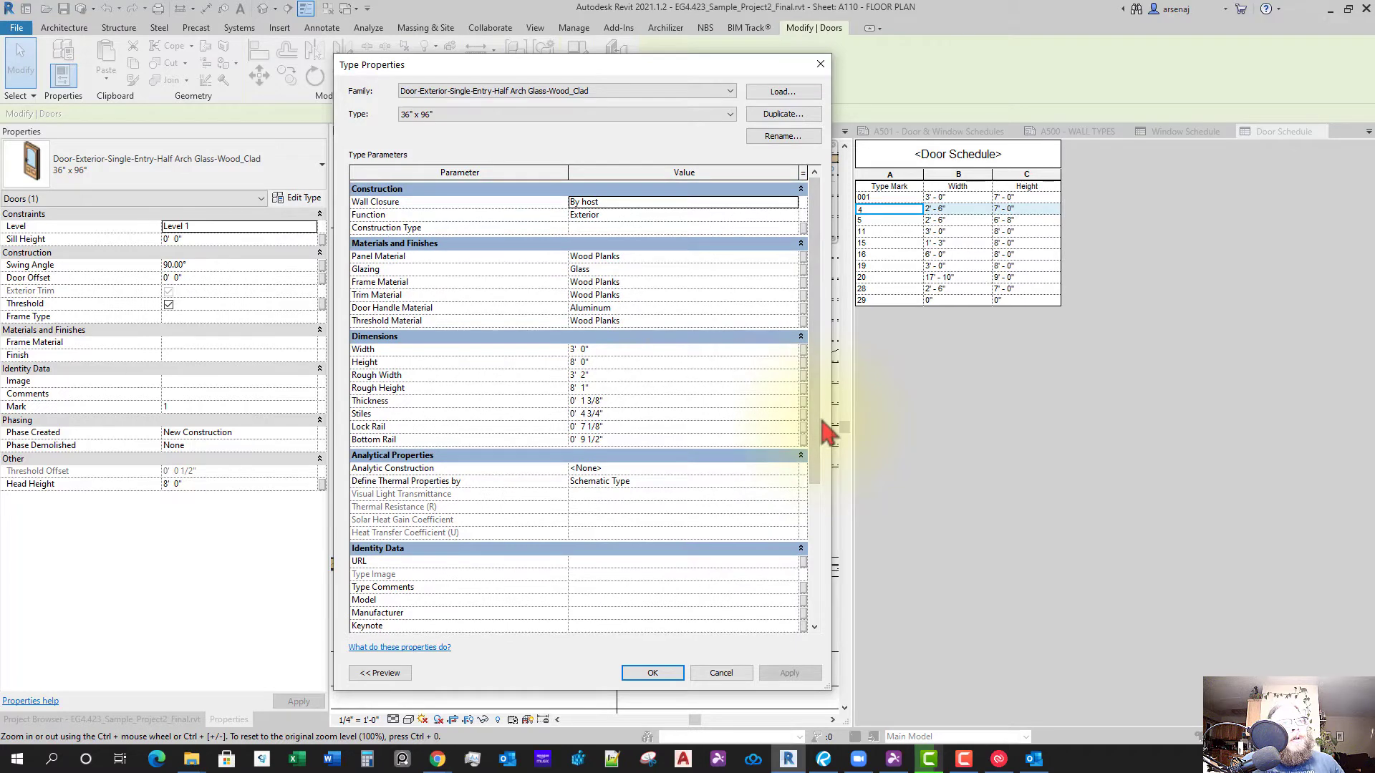
key(Escape)
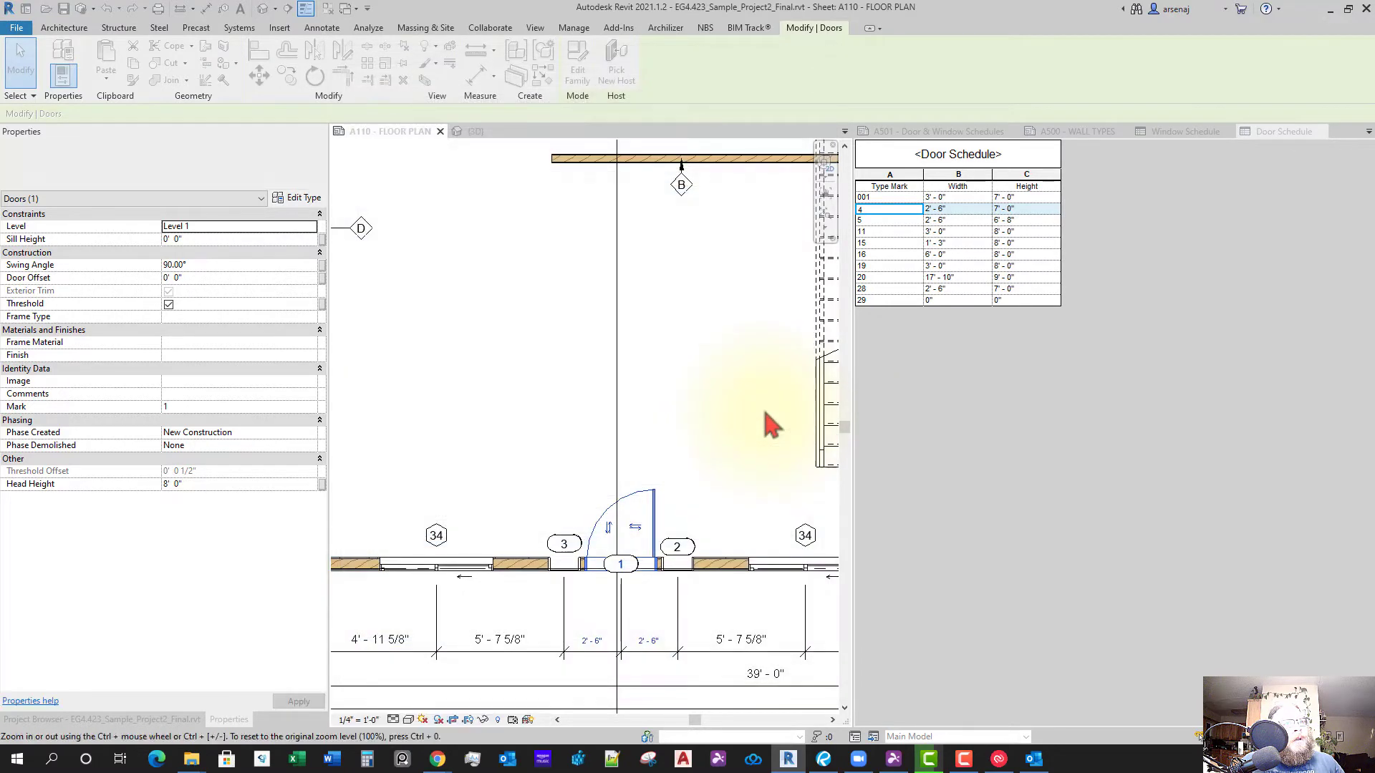
scroll(716, 487, up, 2)
middle_drag(654, 482, 495, 658)
key(Escape)
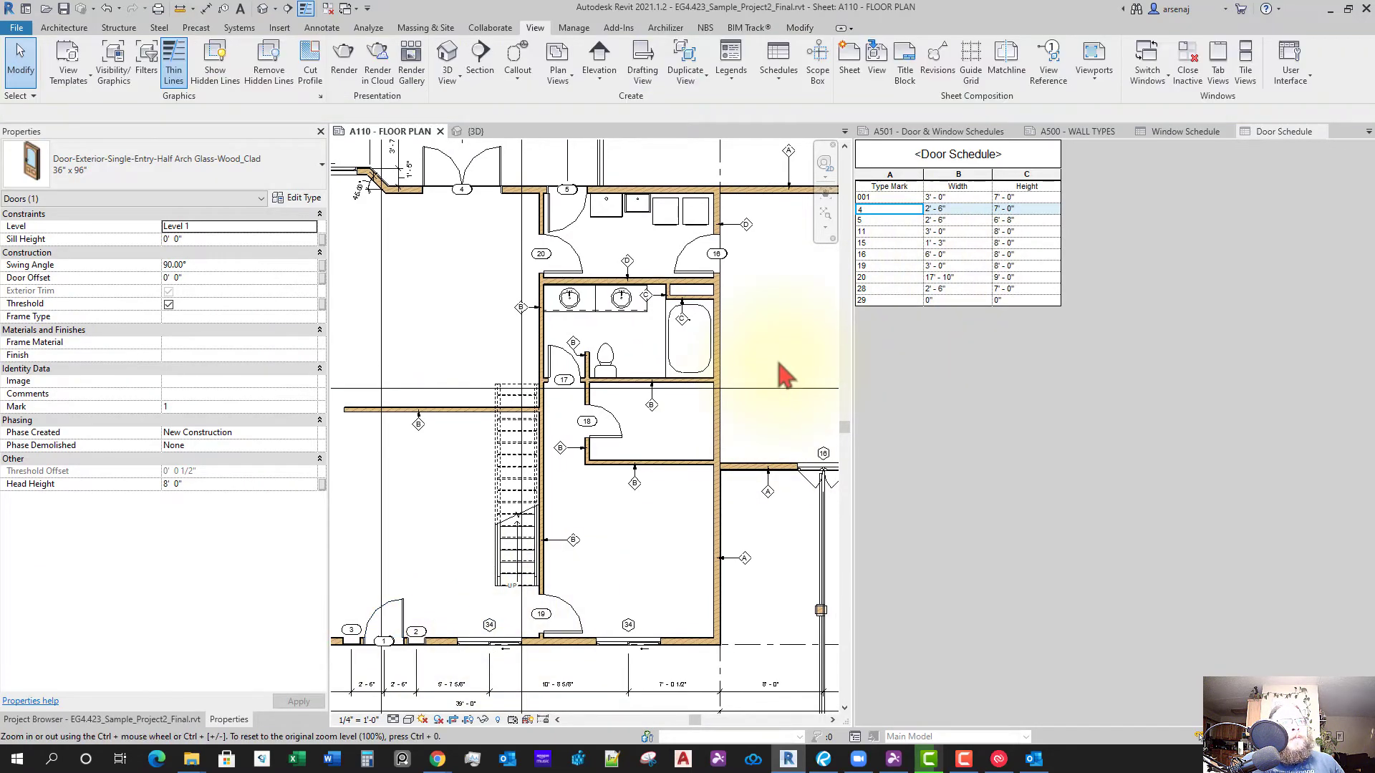
Select the 001 entry in the Door Schedule and locate its matching doors on the floor plan
click(908, 215)
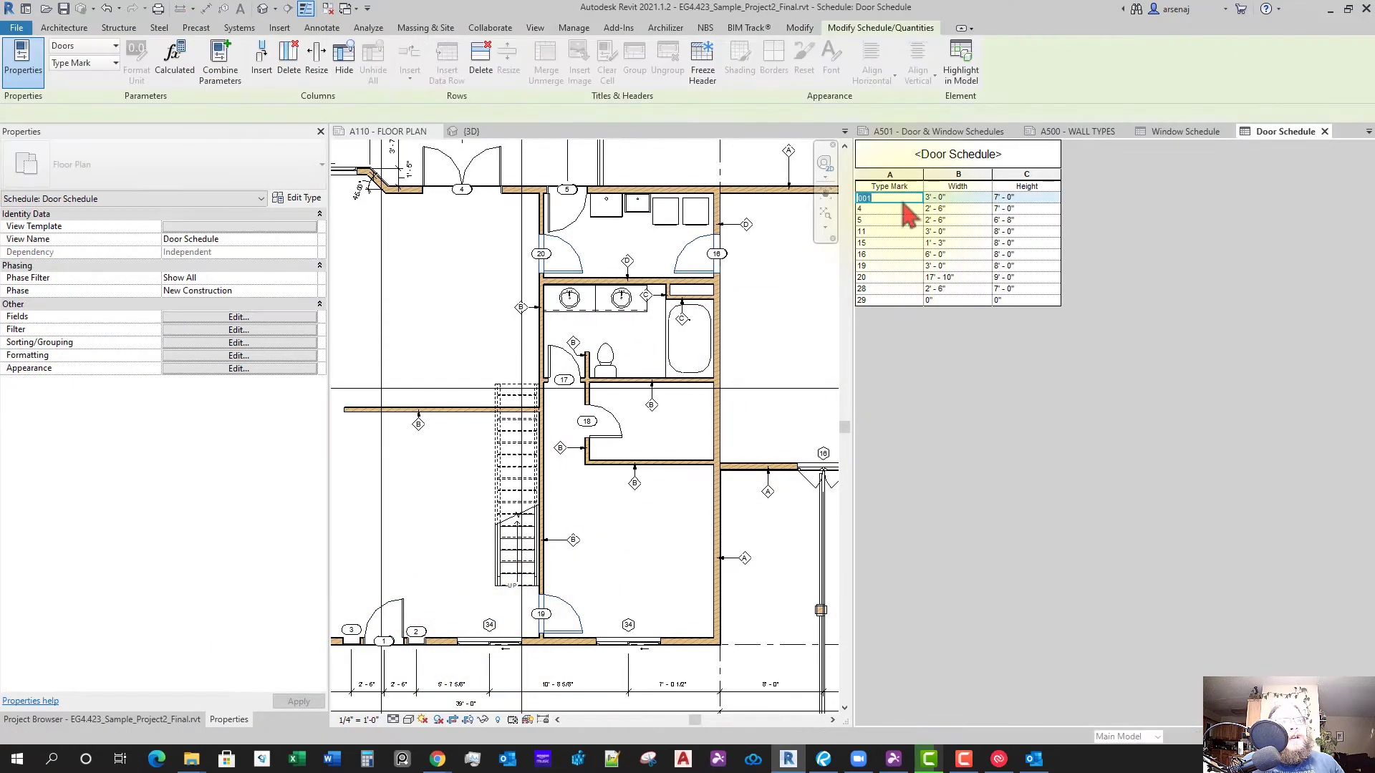
click(626, 356)
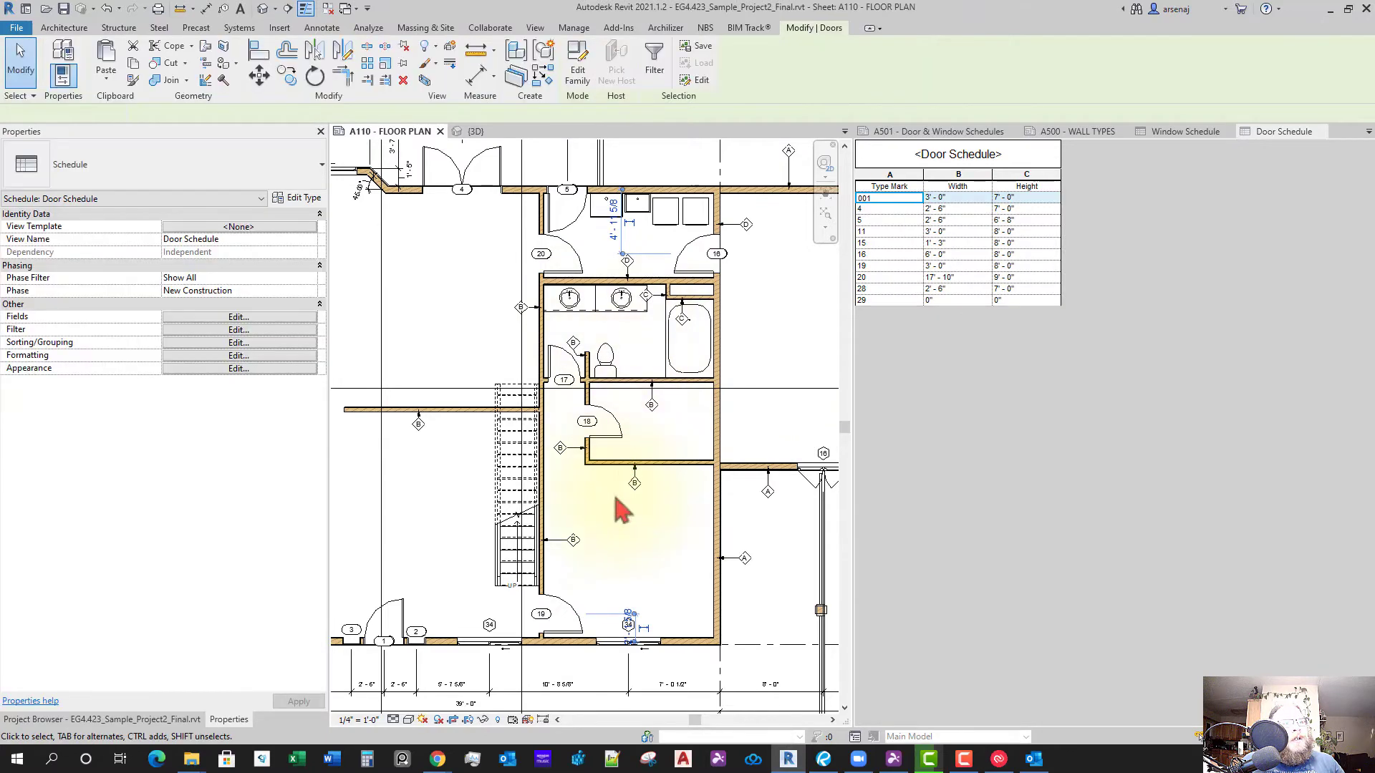
scroll(623, 506, up, 4)
scroll(666, 555, down, 6)
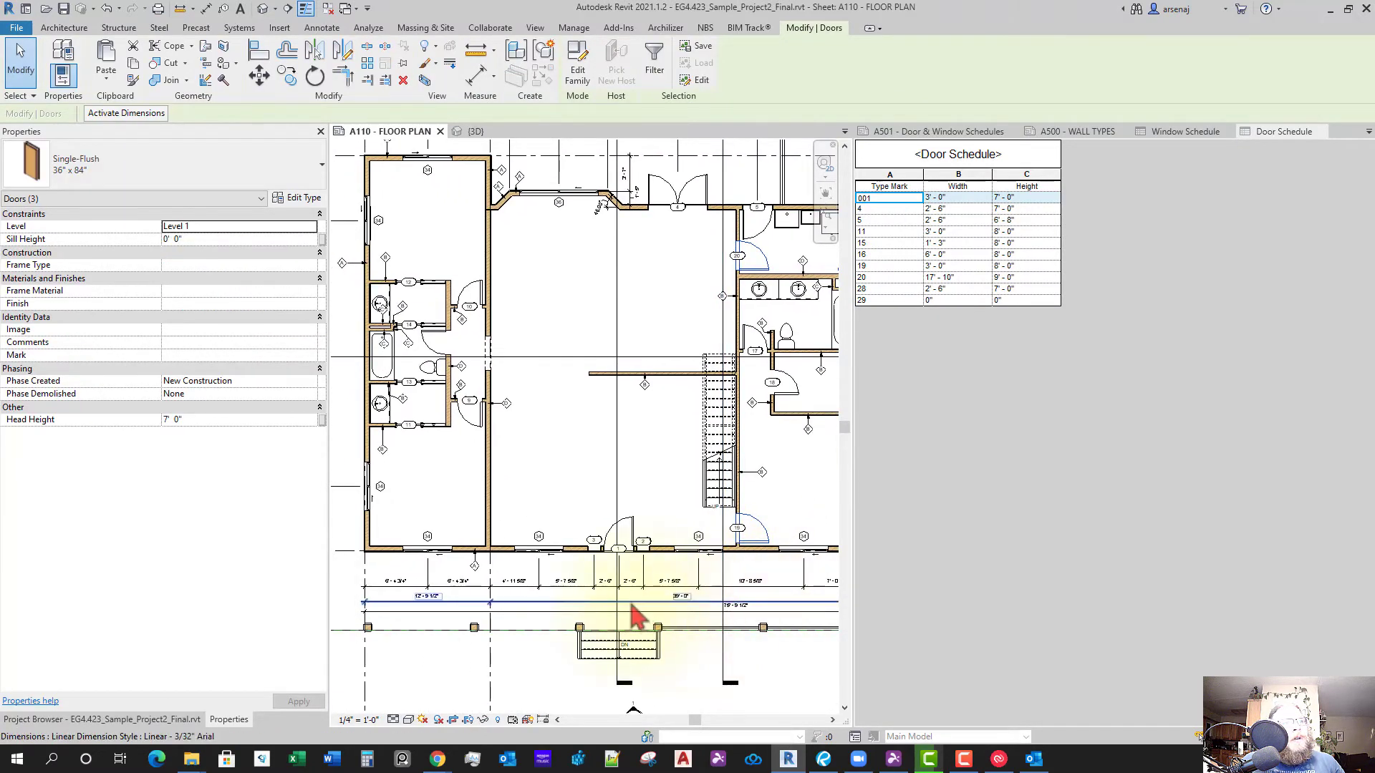
scroll(631, 605, down, 1)
middle_drag(725, 619, 648, 614)
scroll(594, 573, up, 5)
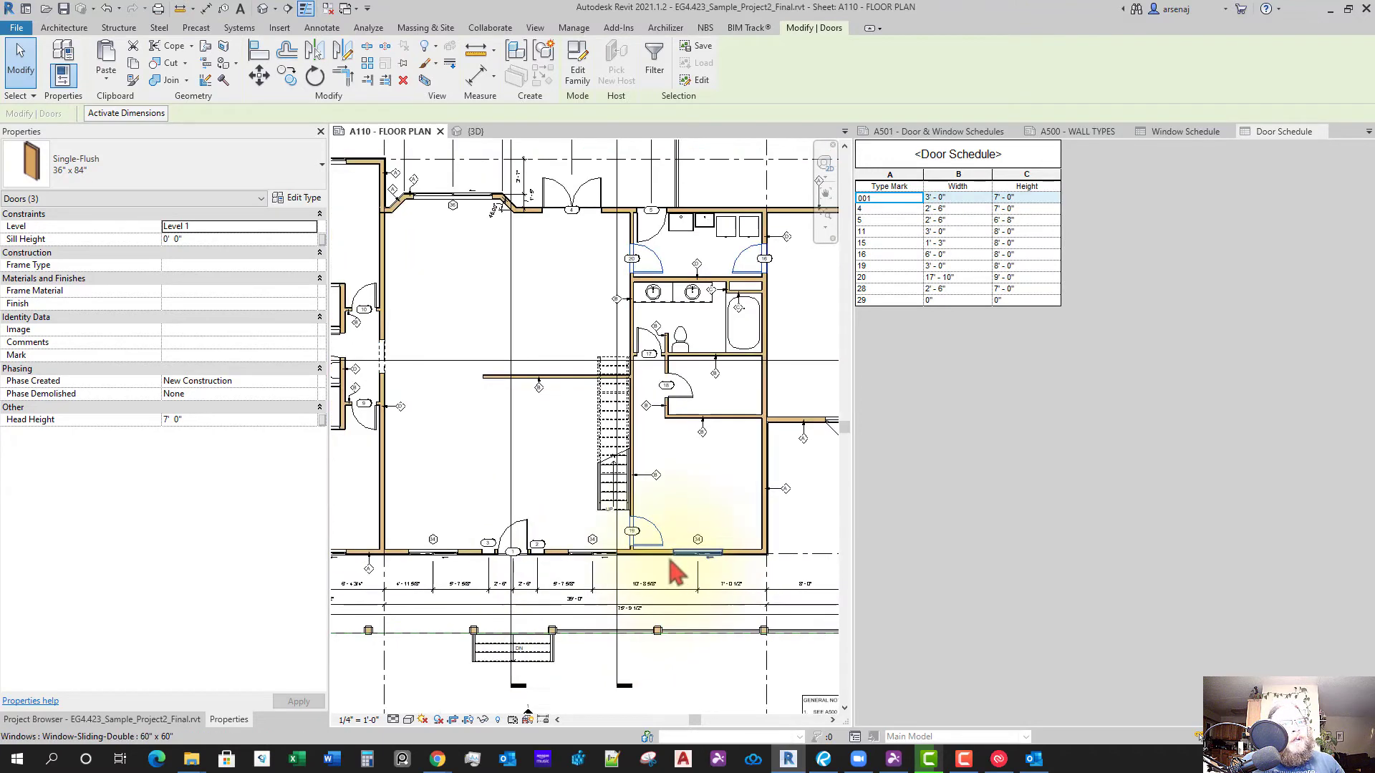
click(595, 598)
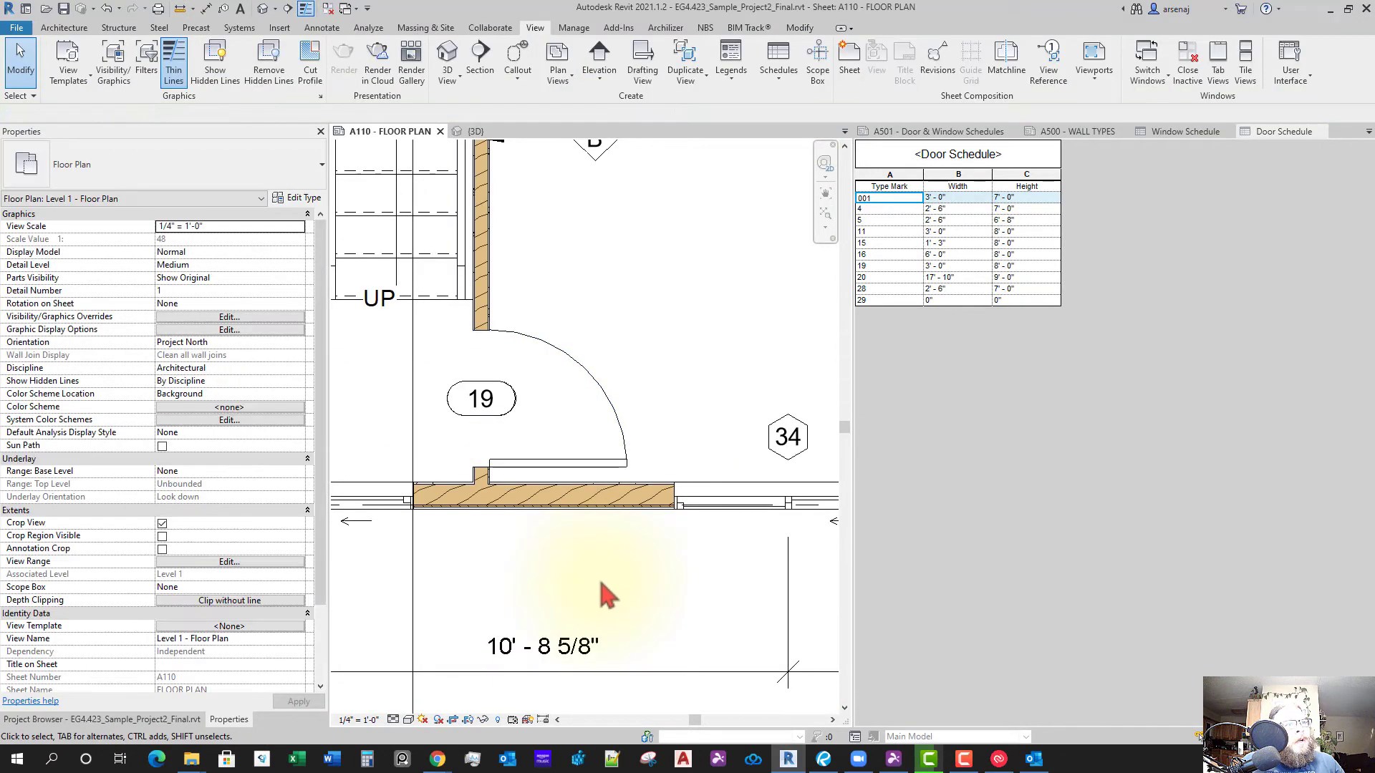
Inspect the Type Mark in the type properties of the Single-Flush door tagged 19 beside the stairs
click(894, 216)
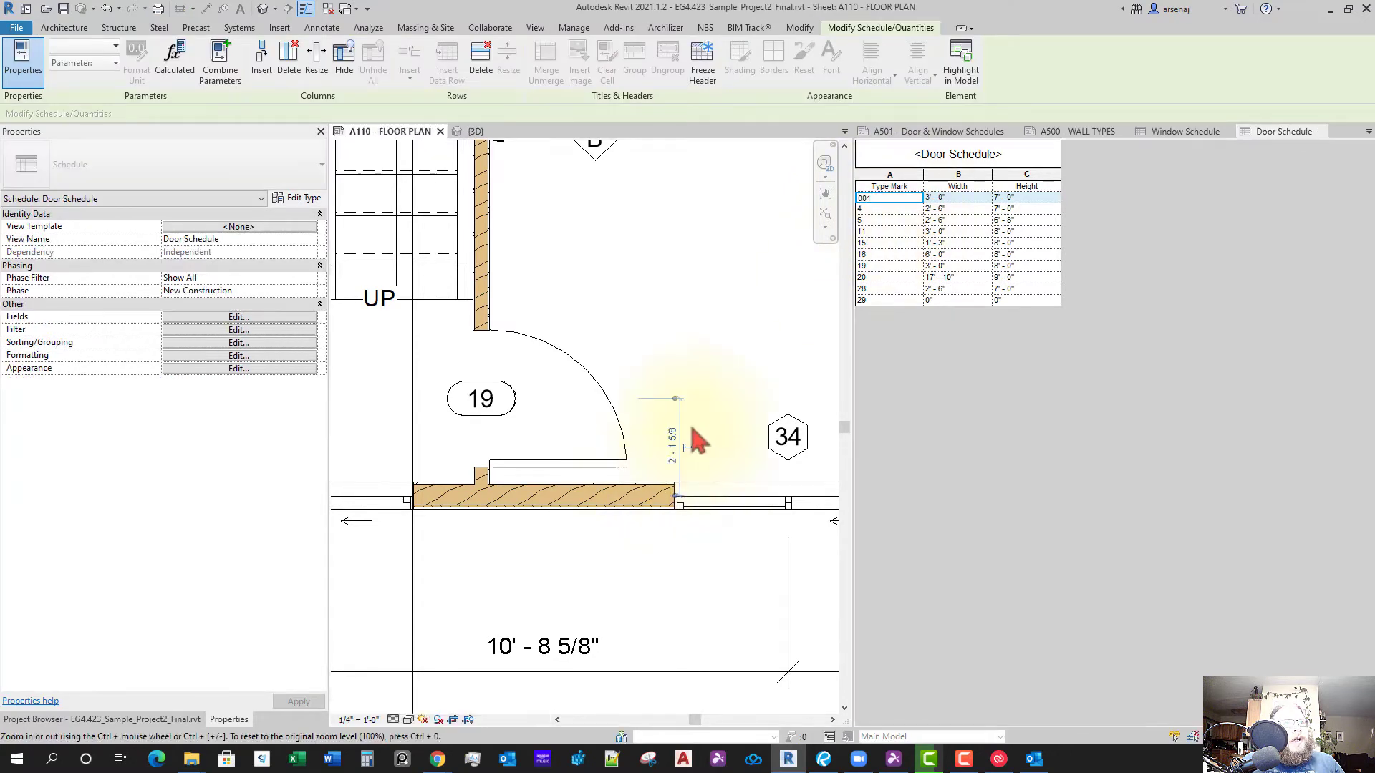
scroll(695, 430, down, 1)
scroll(643, 515, down, 2)
click(644, 512)
scroll(645, 512, up, 2)
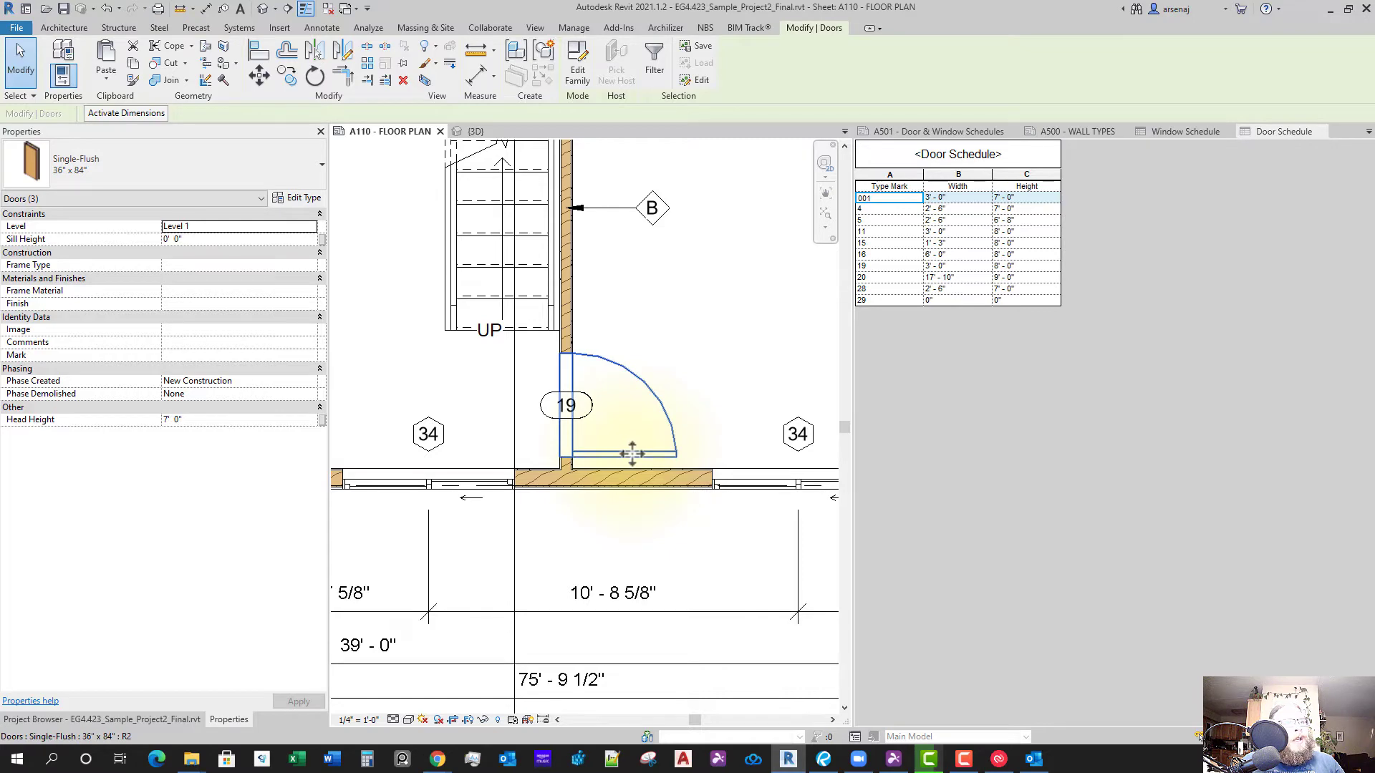
click(634, 453)
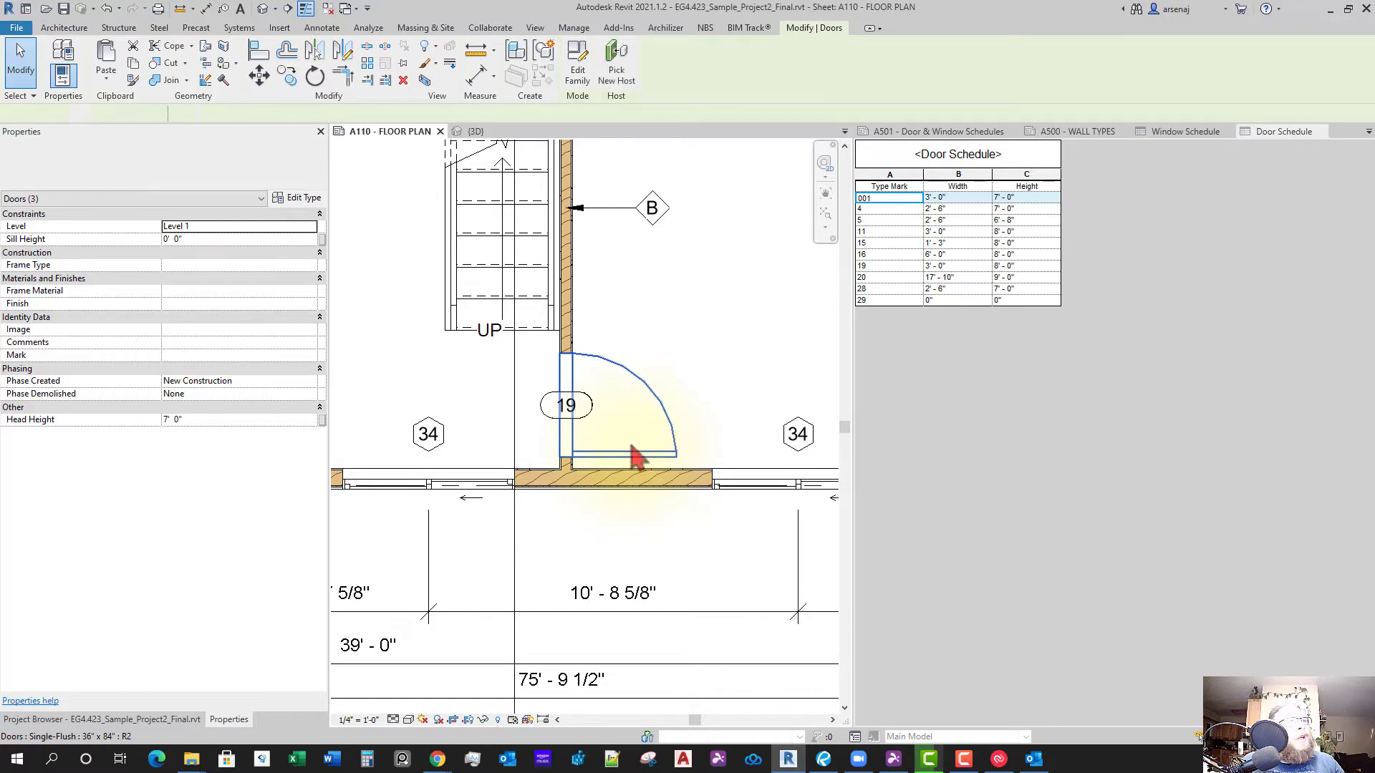
click(301, 200)
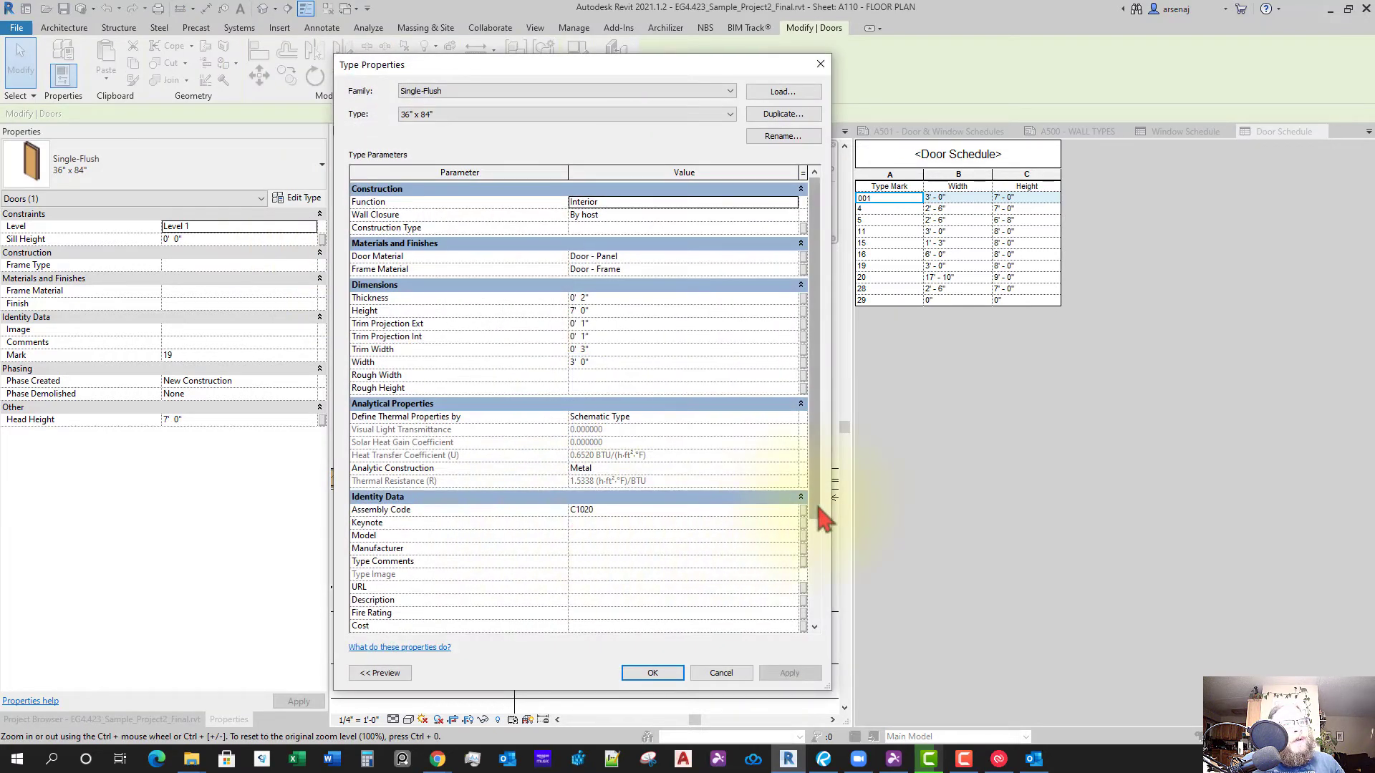
drag(817, 501, 817, 591)
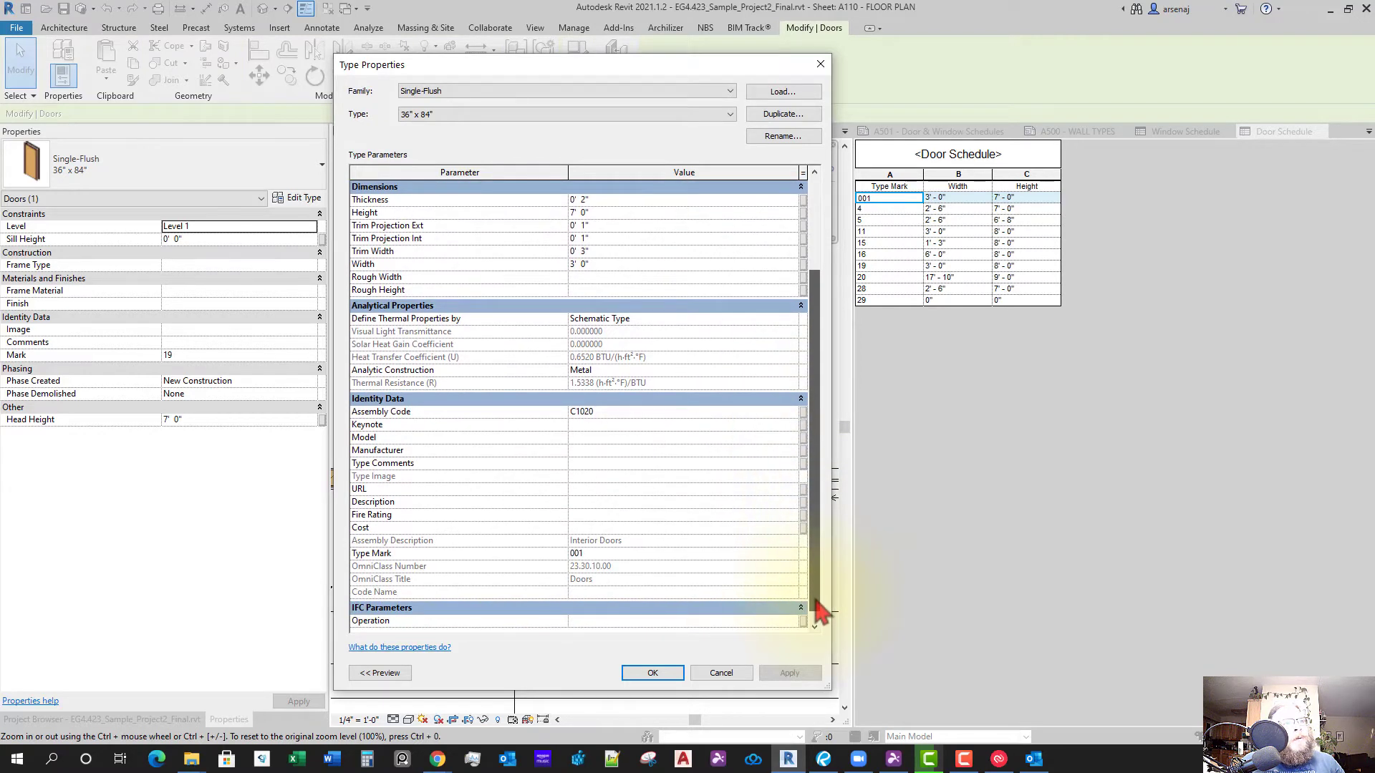
mouse_move(817, 598)
mouse_down()
mouse_move(822, 510)
mouse_move(825, 610)
mouse_up()
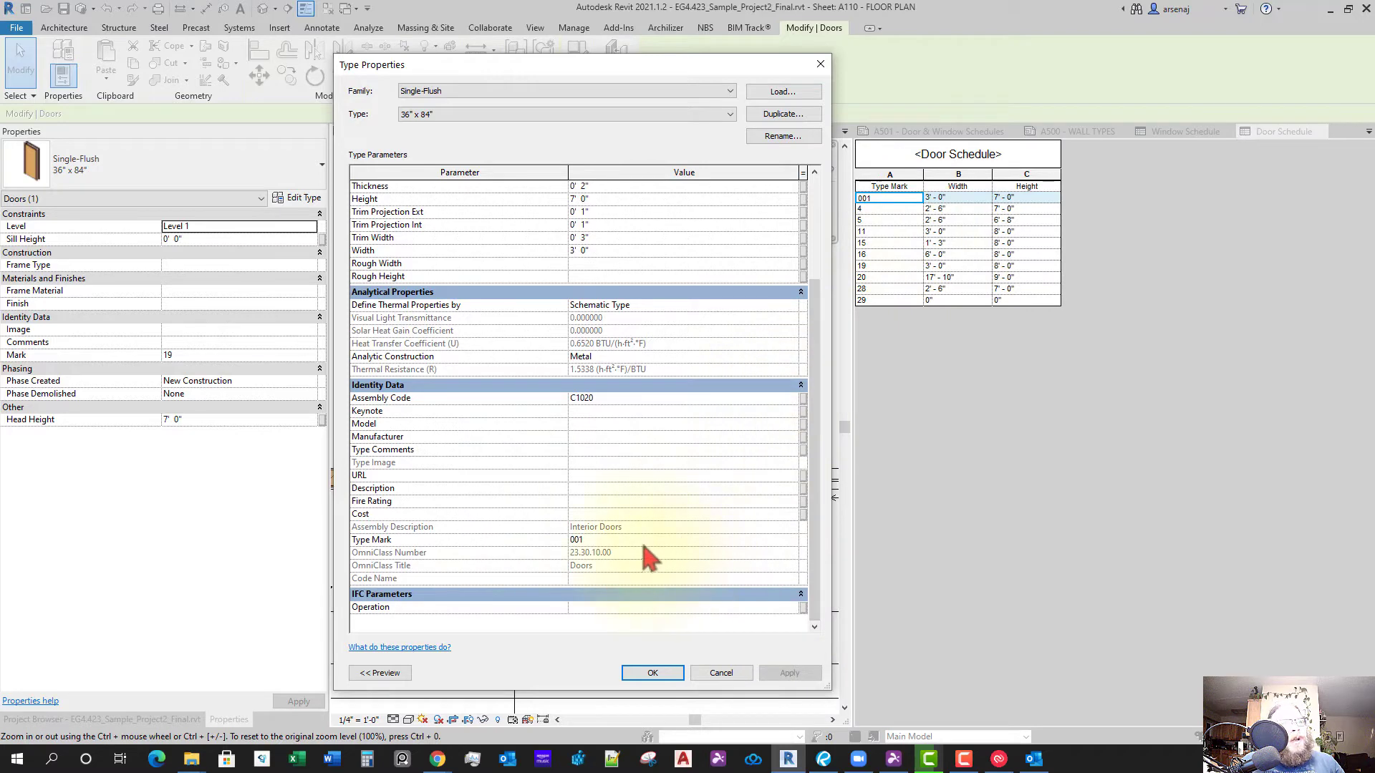
click(650, 673)
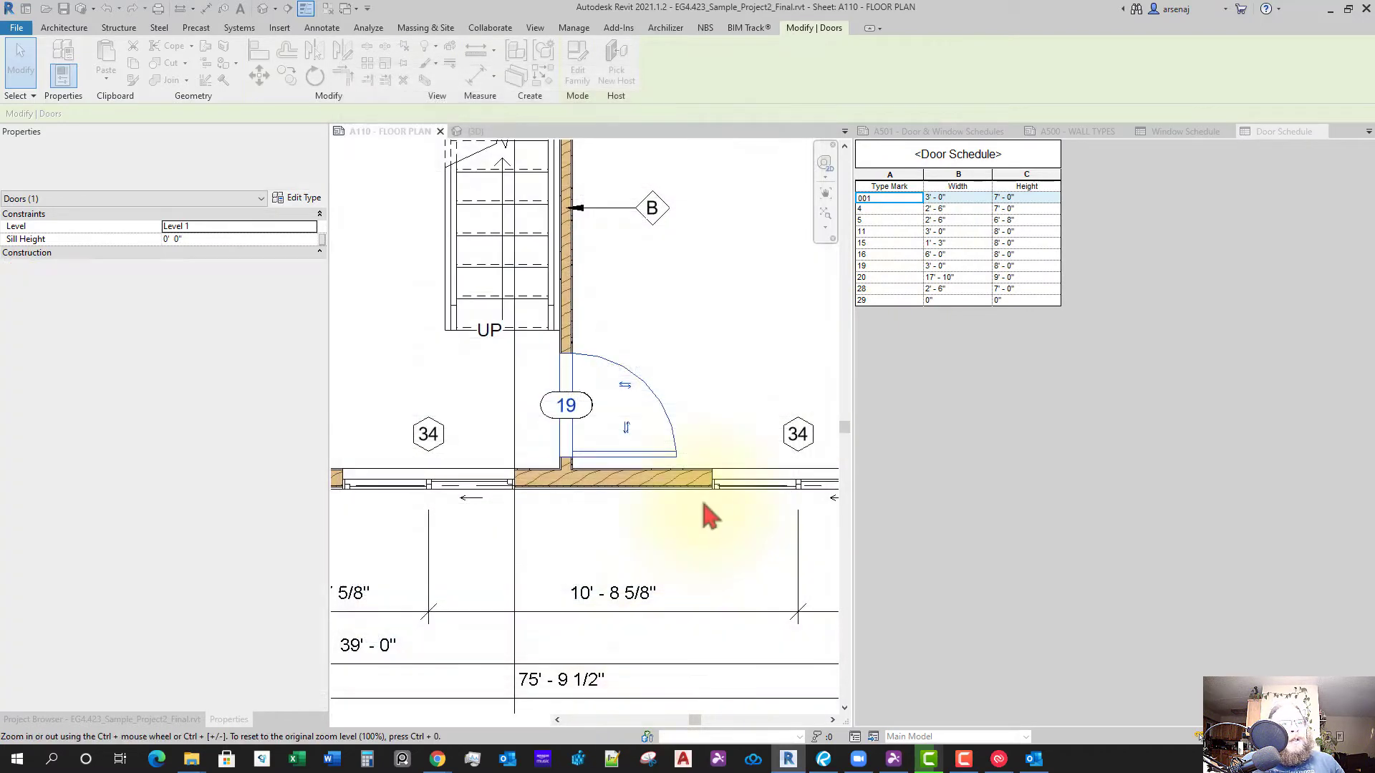
Check the tag of the door beside the stairs against the Mark value in that door's instance properties
click(552, 429)
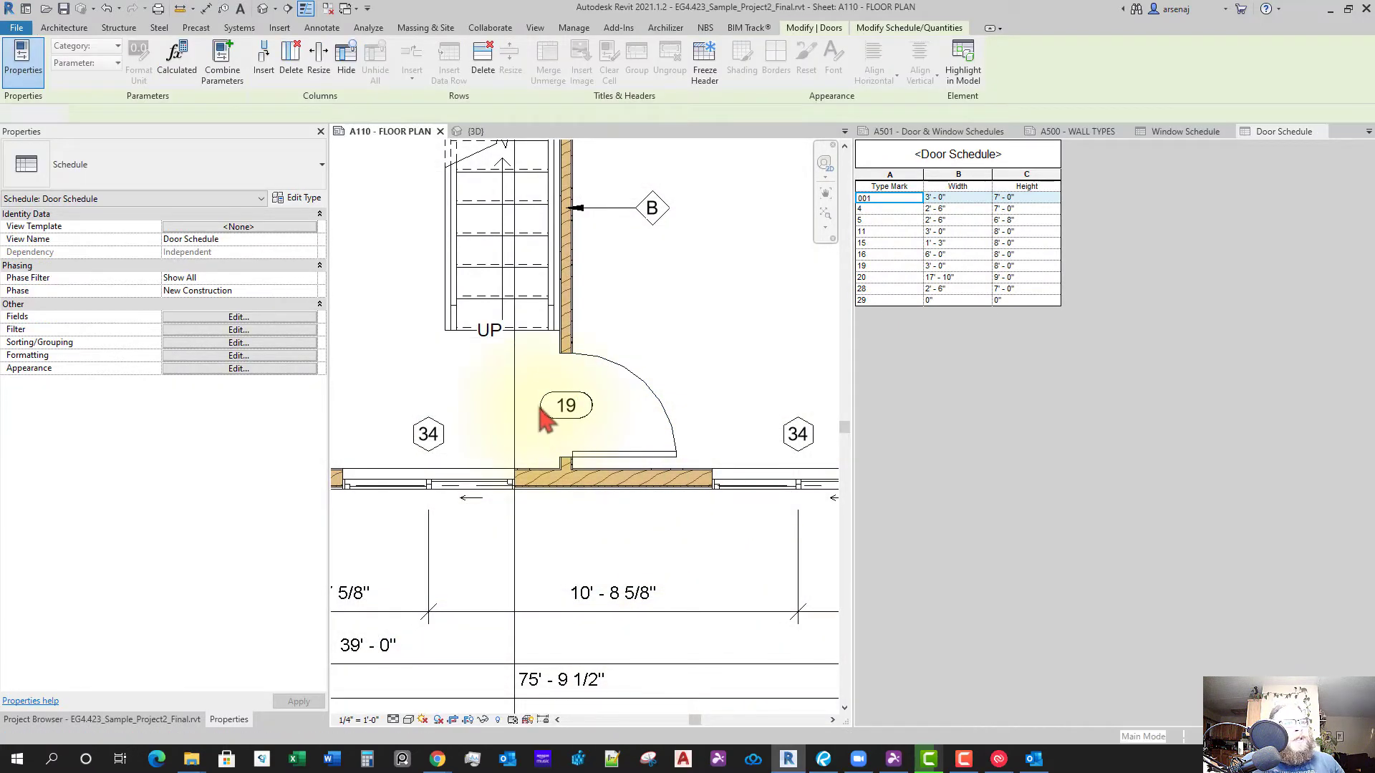
click(548, 419)
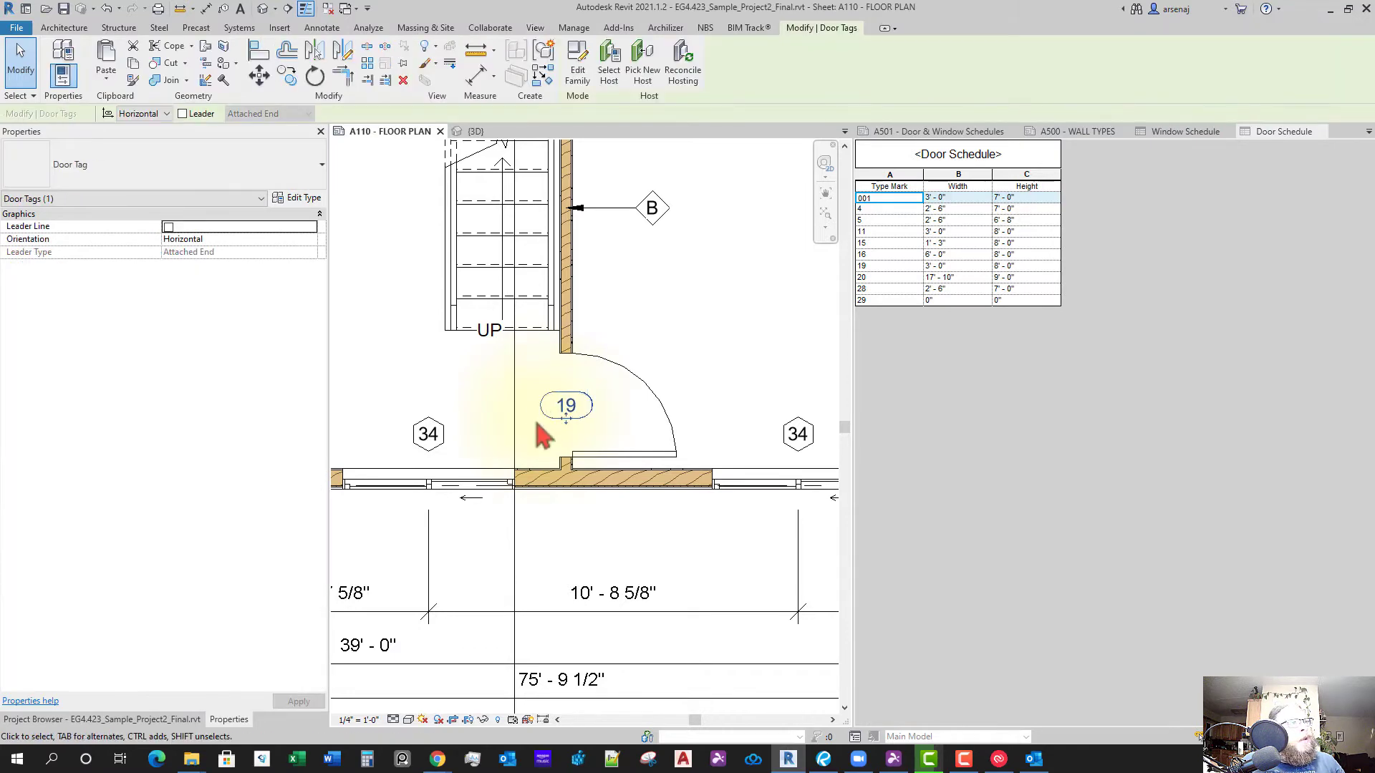
click(637, 380)
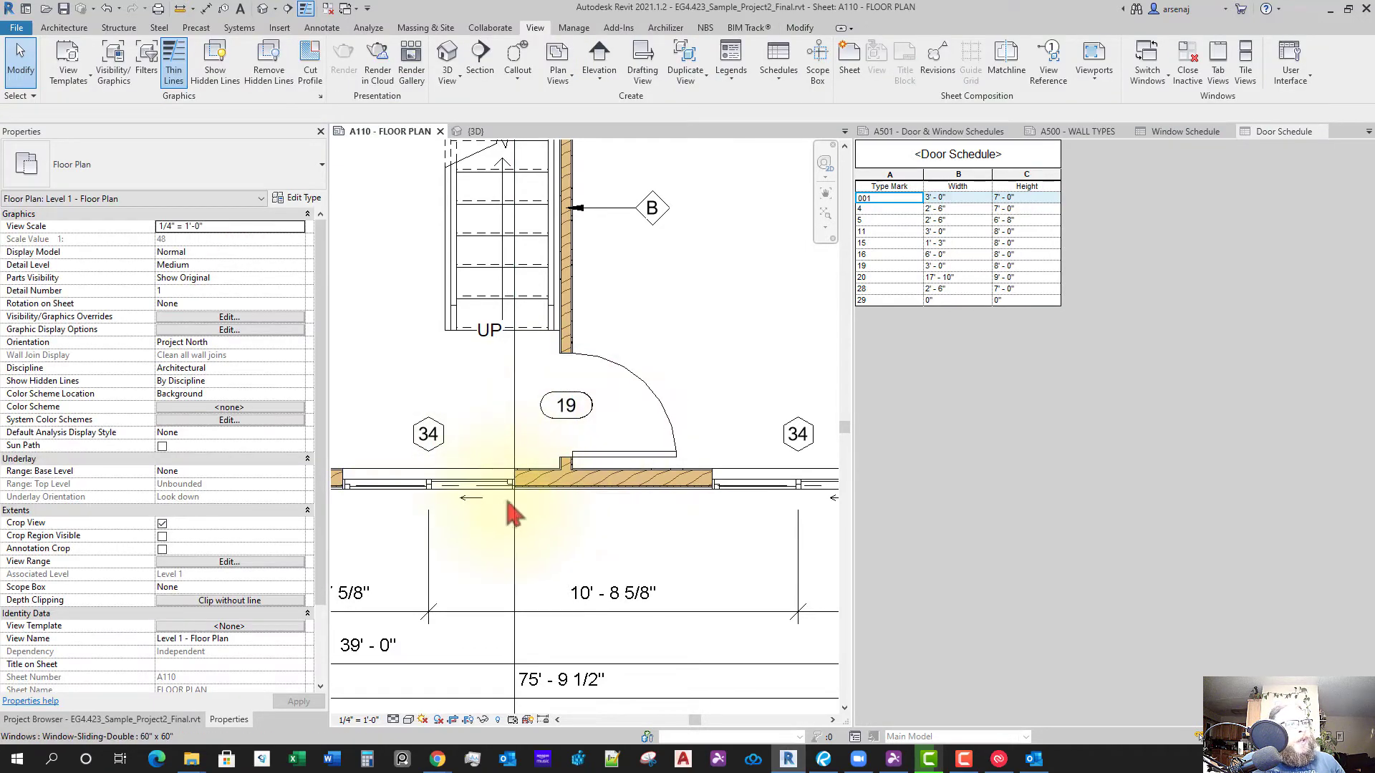
scroll(566, 537, down, 2)
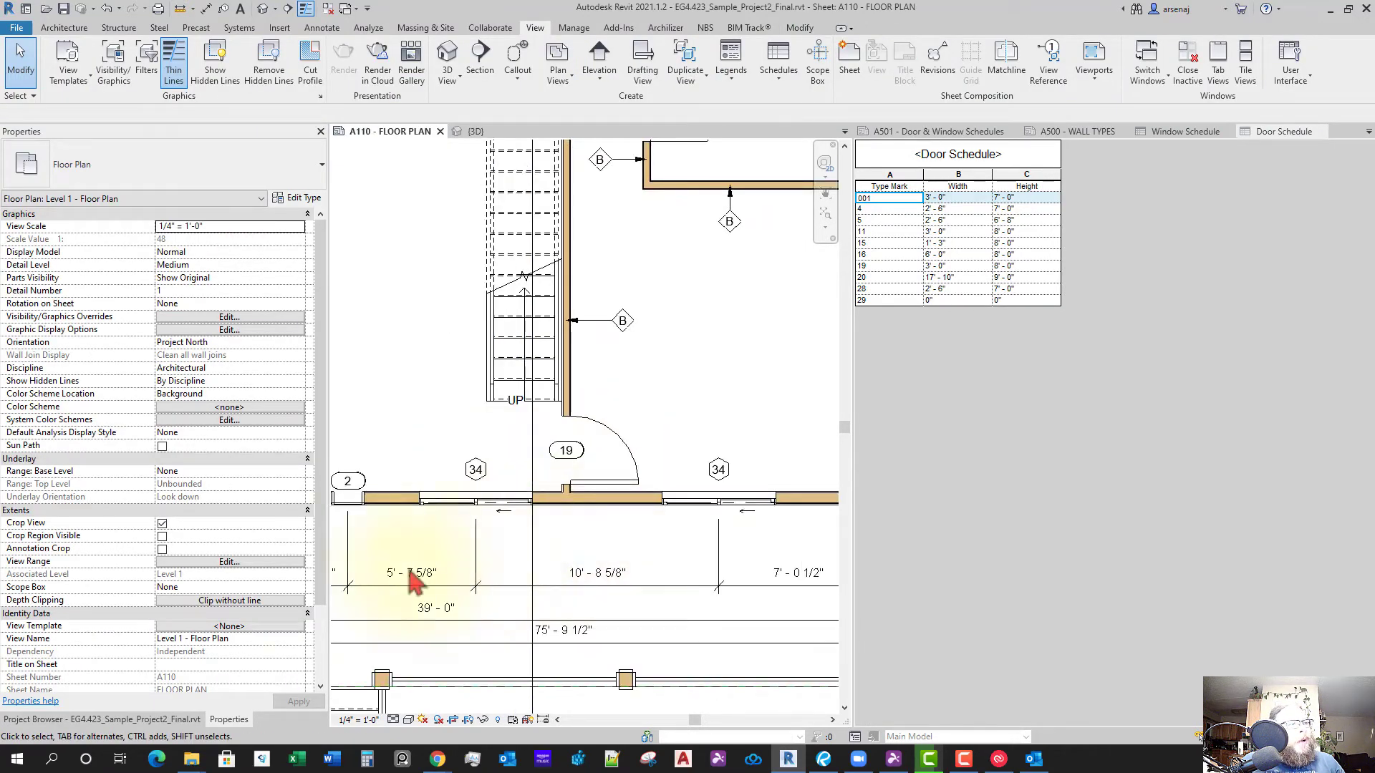
click(608, 450)
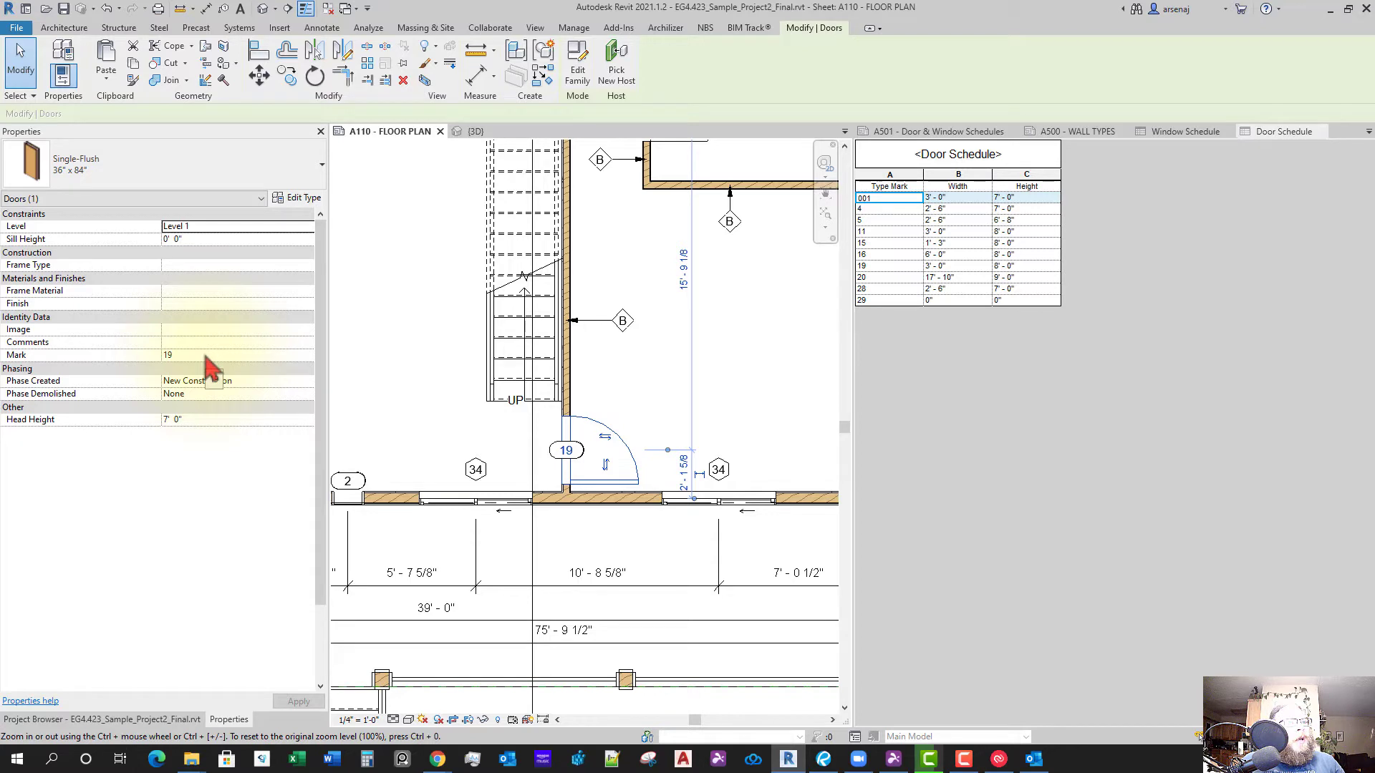
click(678, 360)
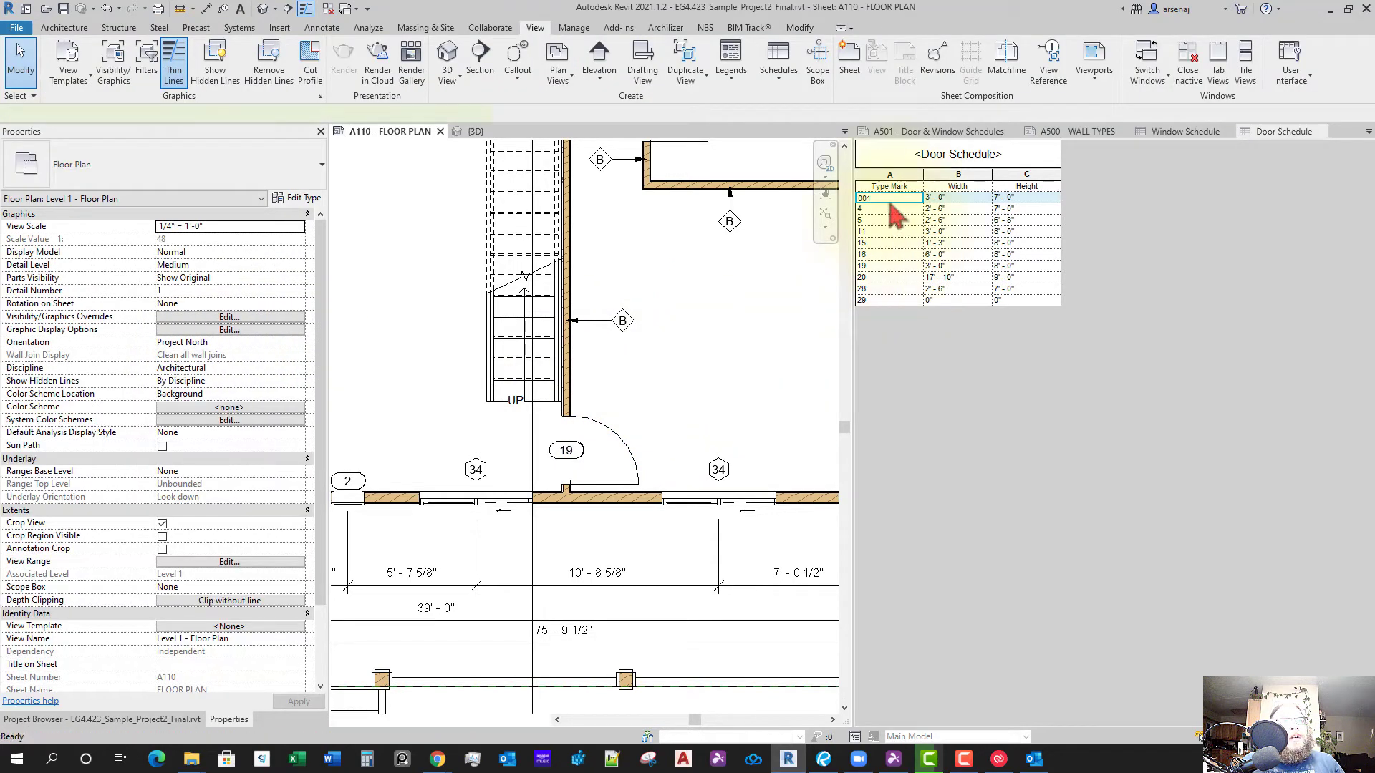
Replace the Type Mark field in the Door Schedule with the Mark field, ordered ahead of Width and Height
click(896, 228)
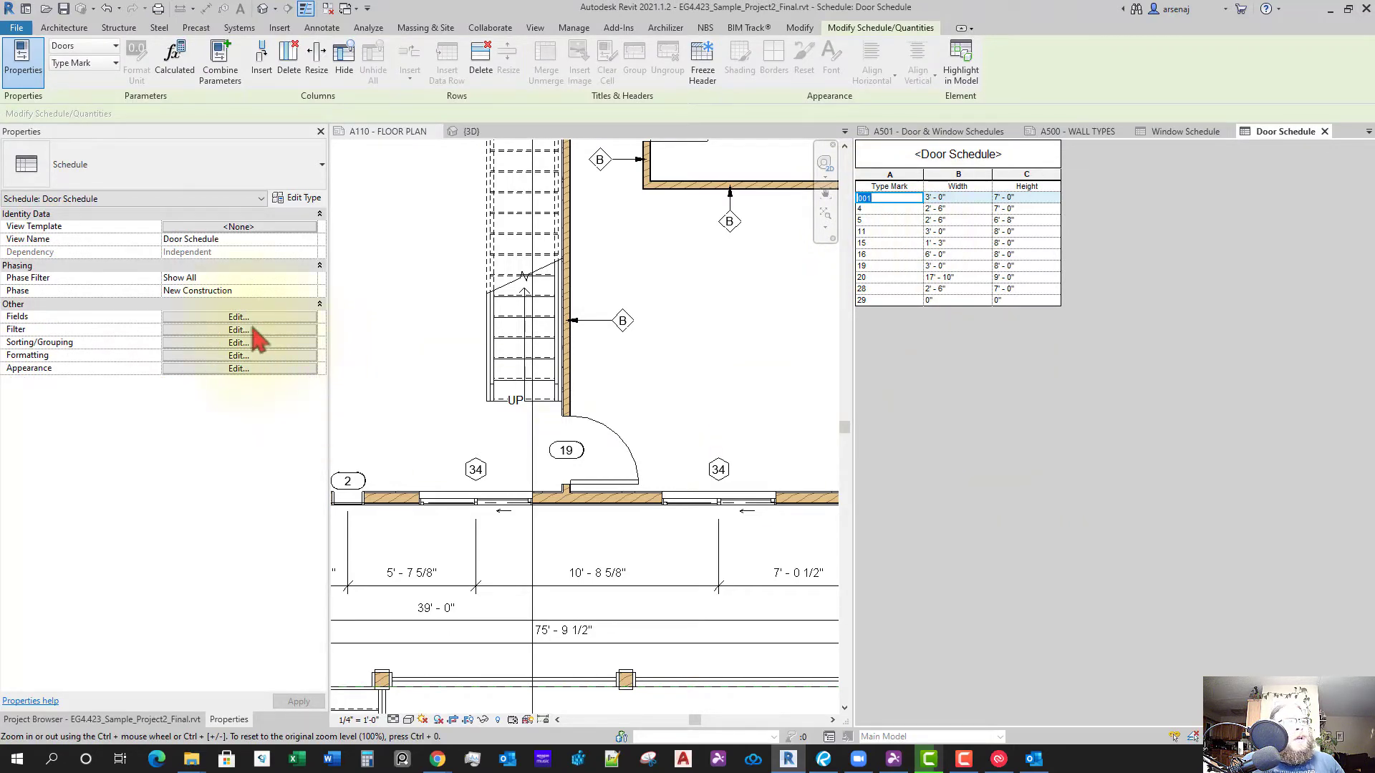
click(243, 318)
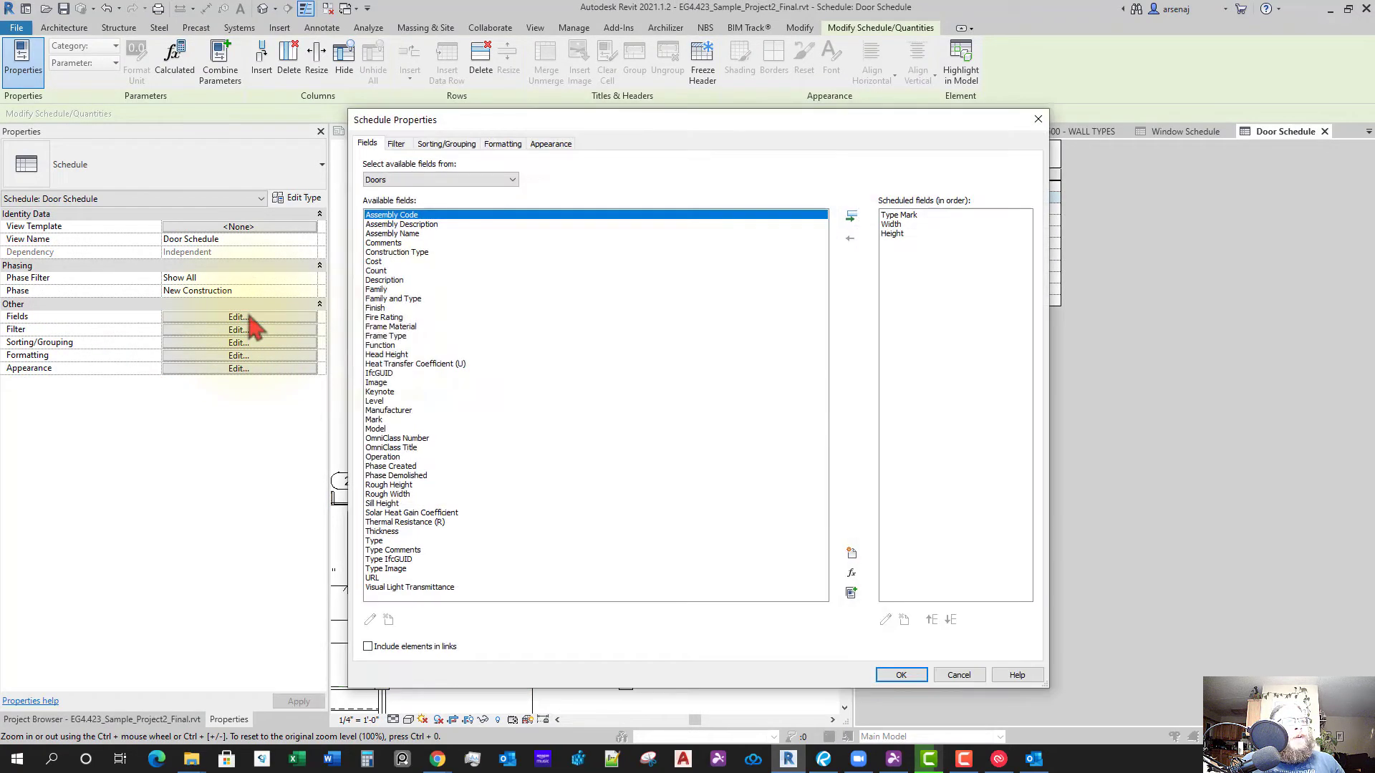
click(374, 420)
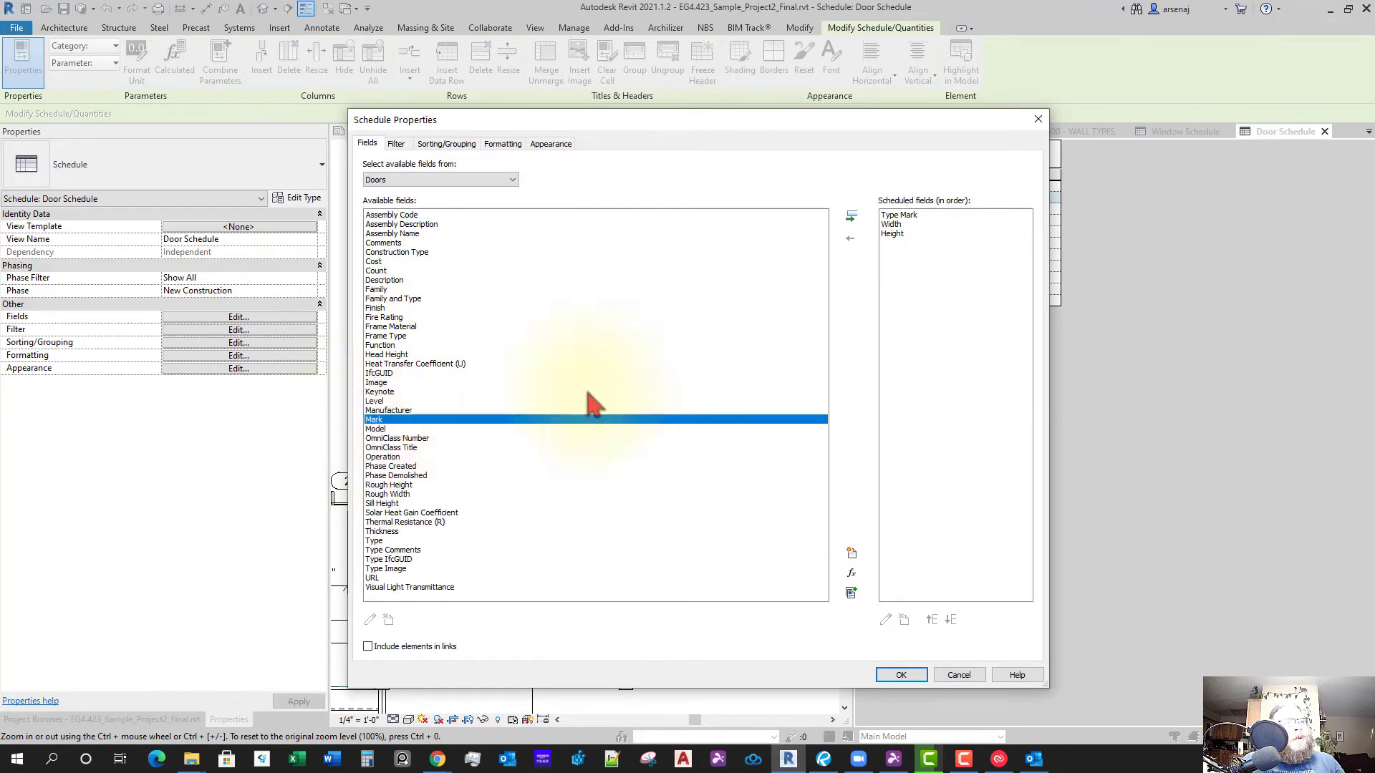
click(850, 216)
click(933, 621)
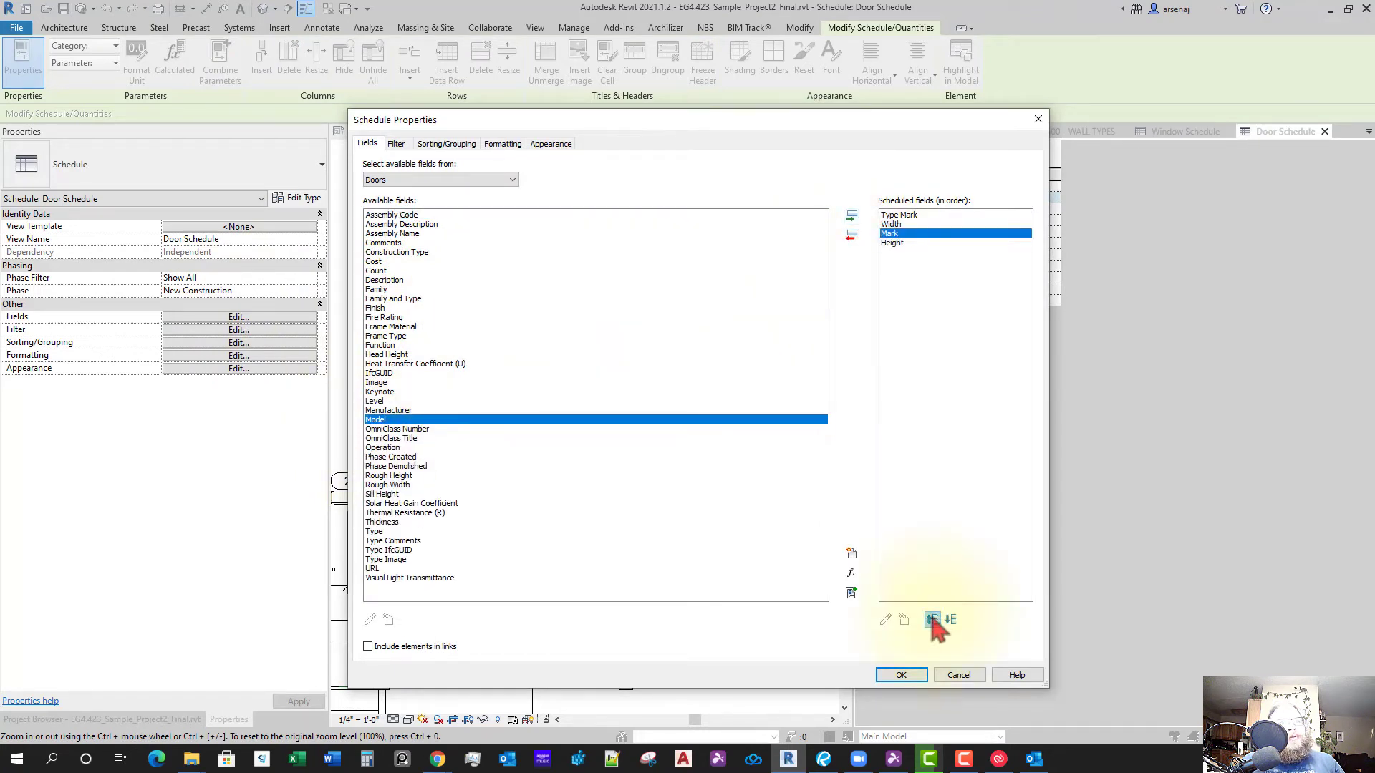
click(933, 620)
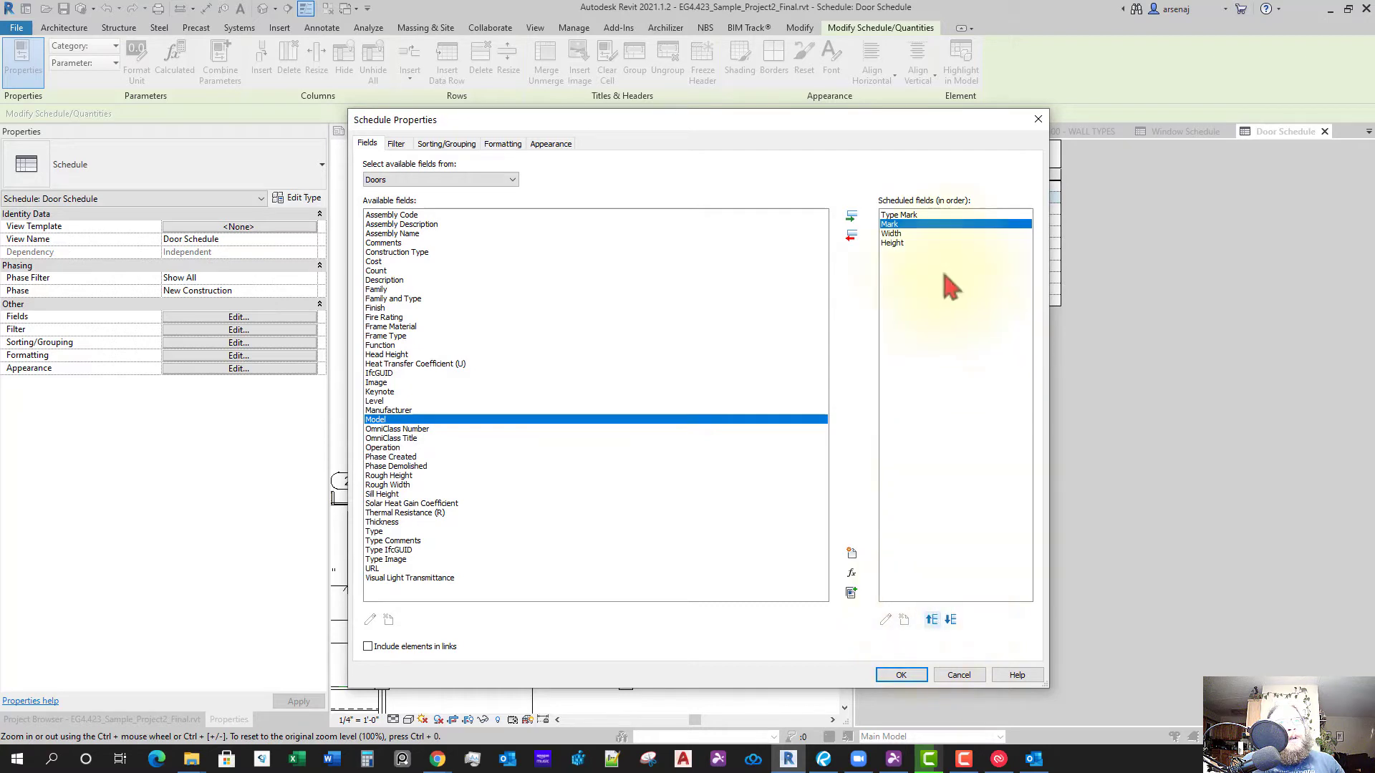
click(898, 214)
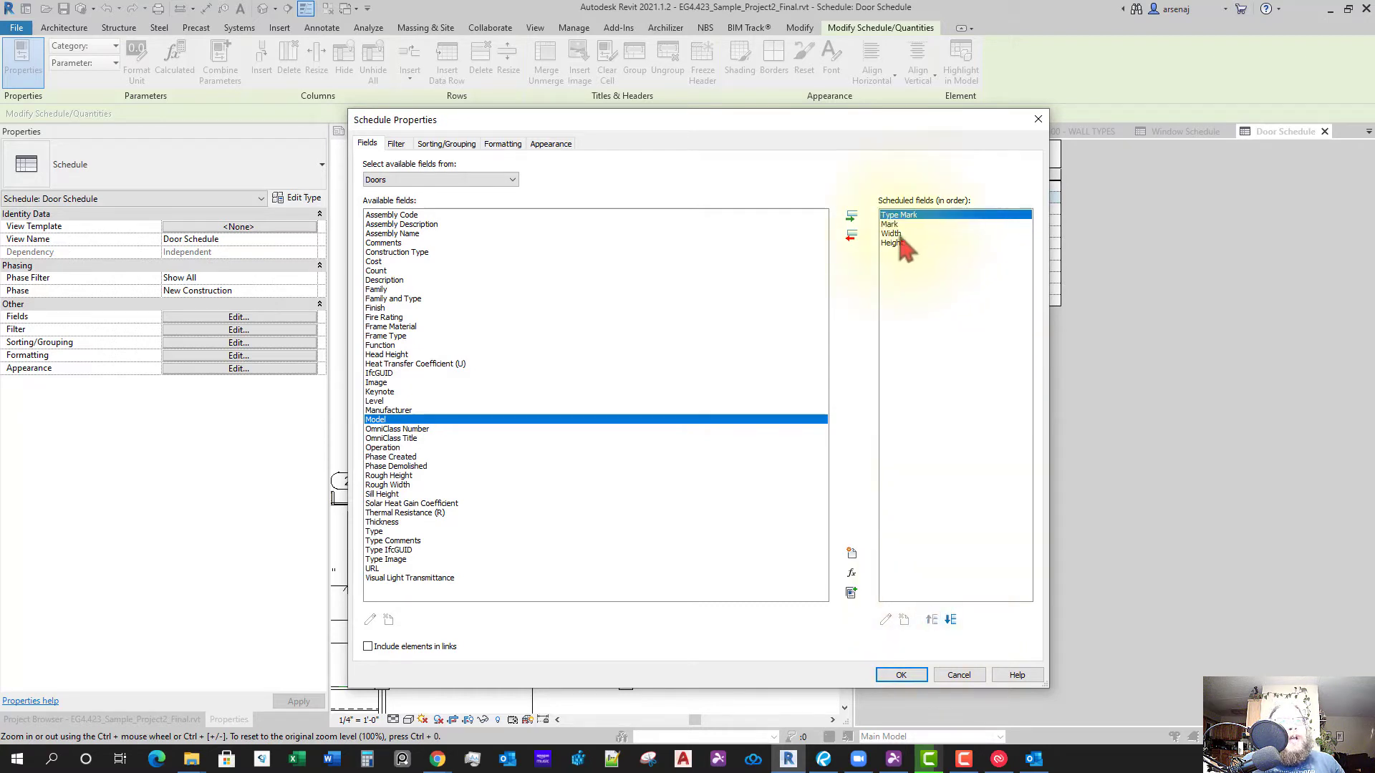
click(851, 236)
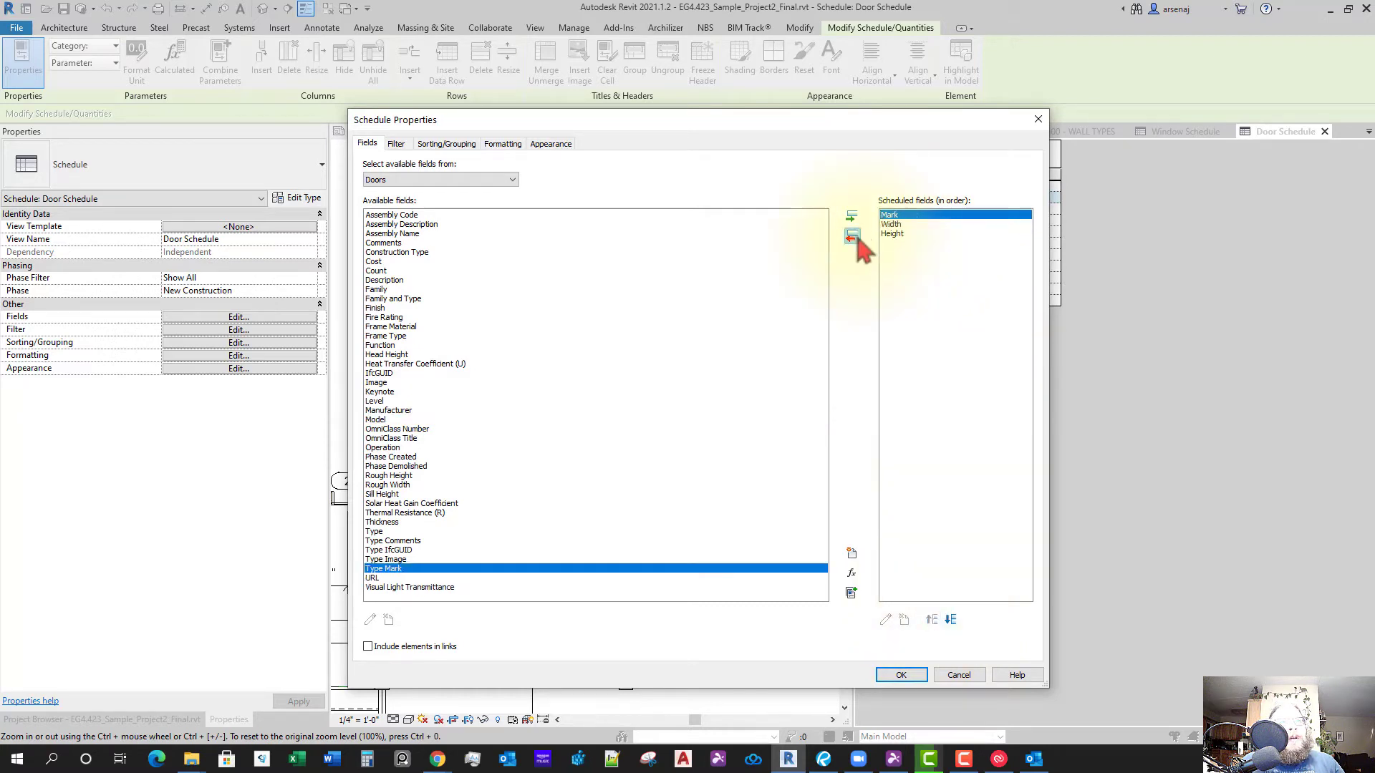
click(899, 677)
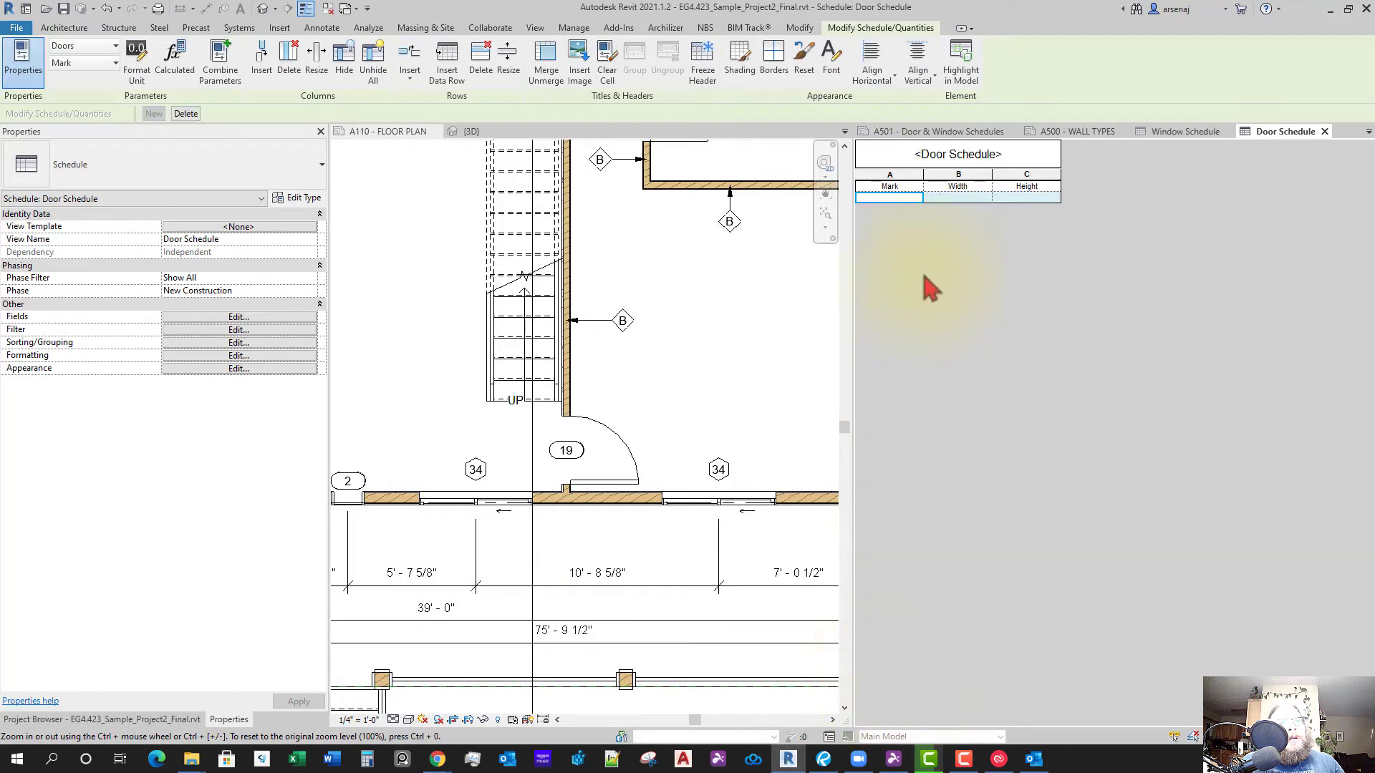
Sort the Door Schedule by Mark in ascending order
click(192, 343)
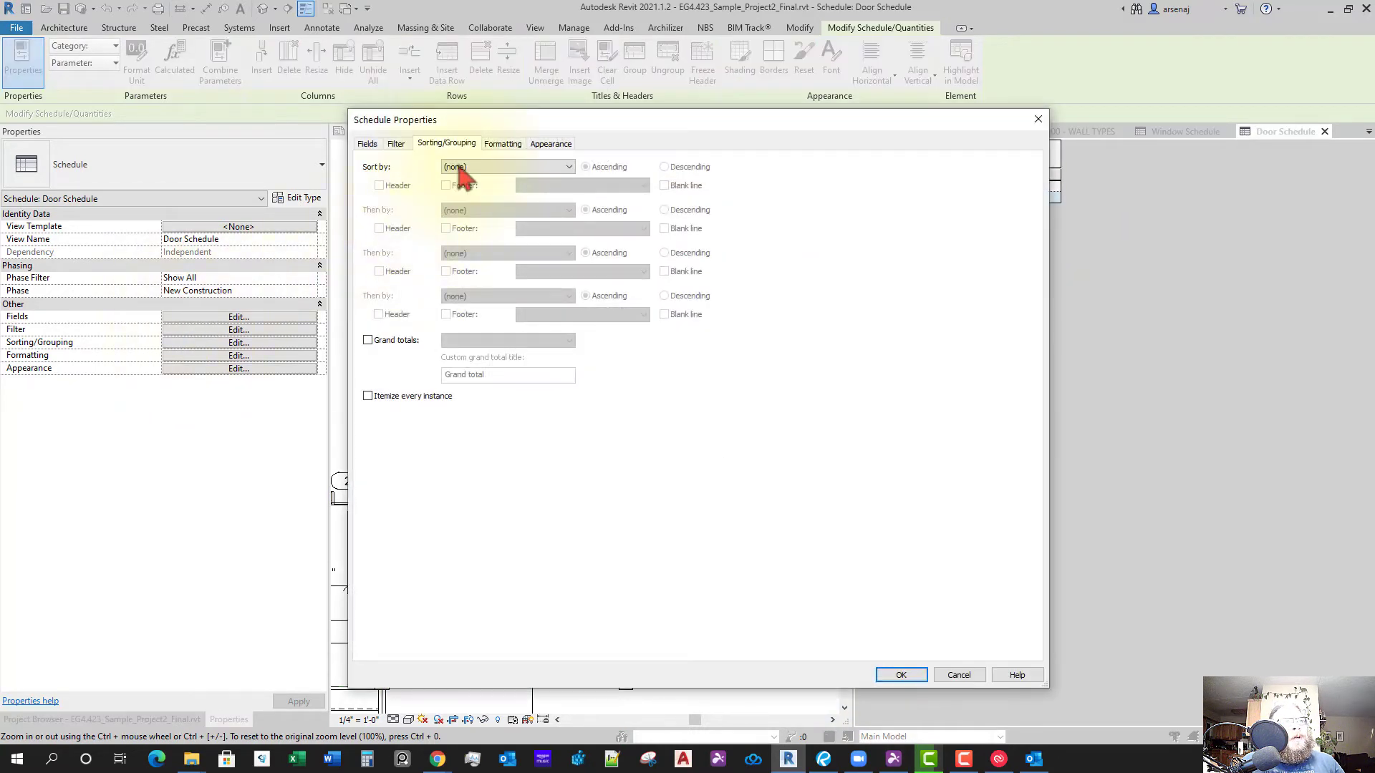
click(501, 167)
click(465, 189)
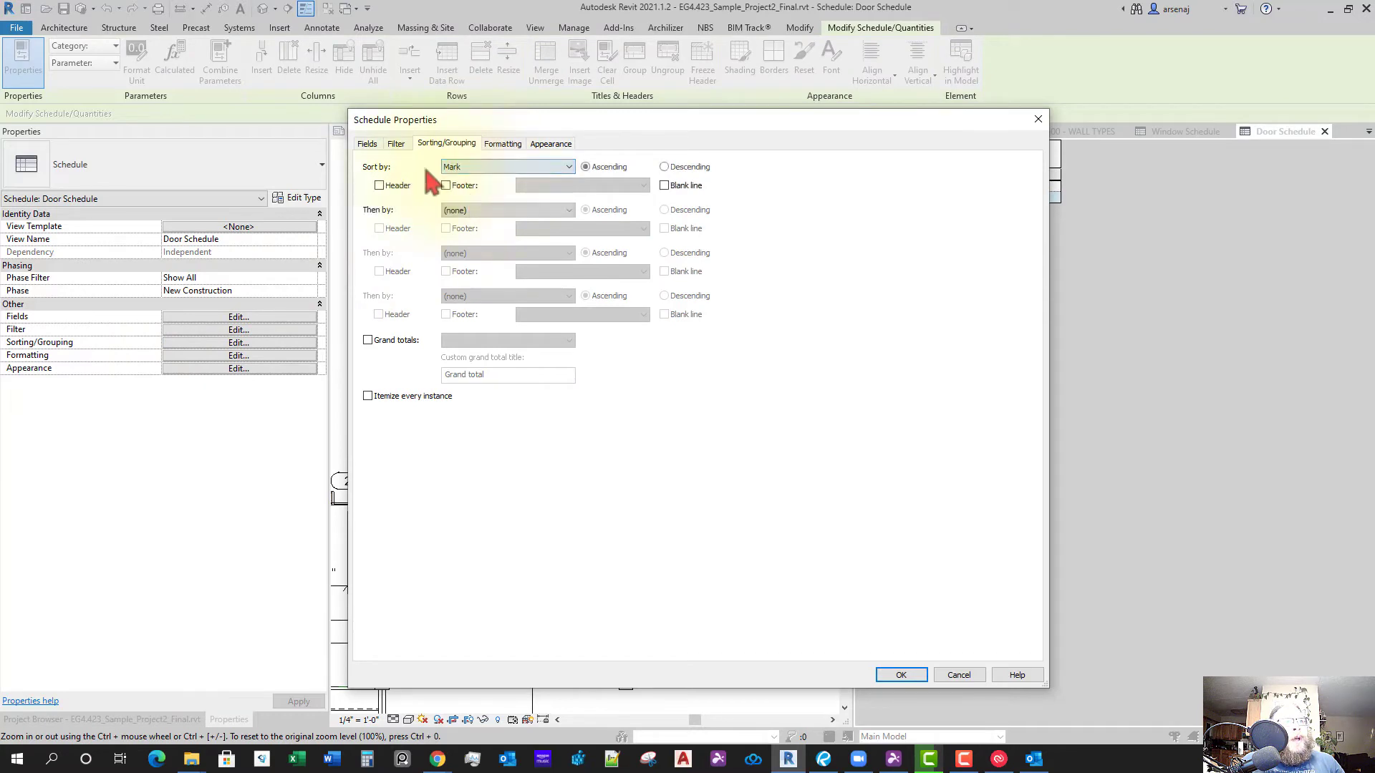
click(903, 678)
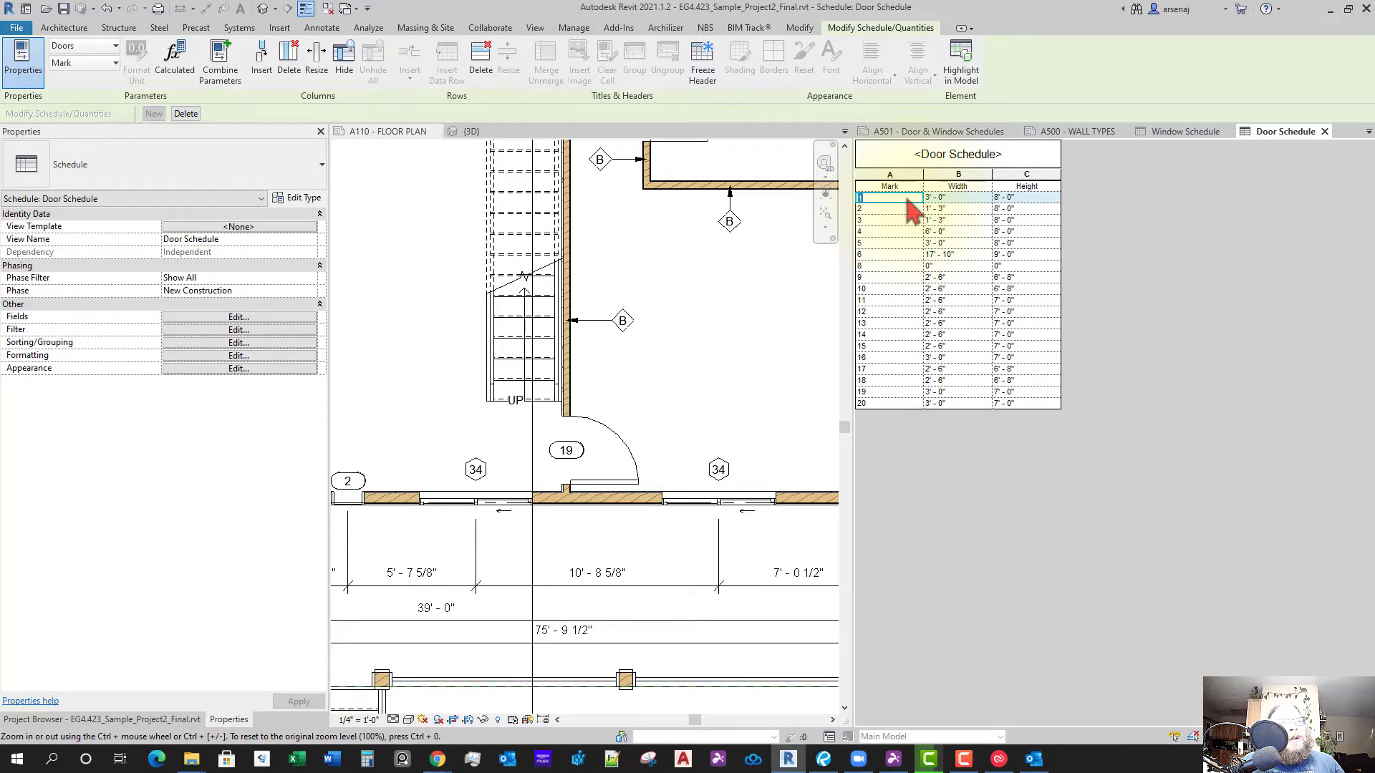
Compare the schedule's Mark entries with the door tags around the front entry and check the entry door's Mark in its instance properties
click(702, 387)
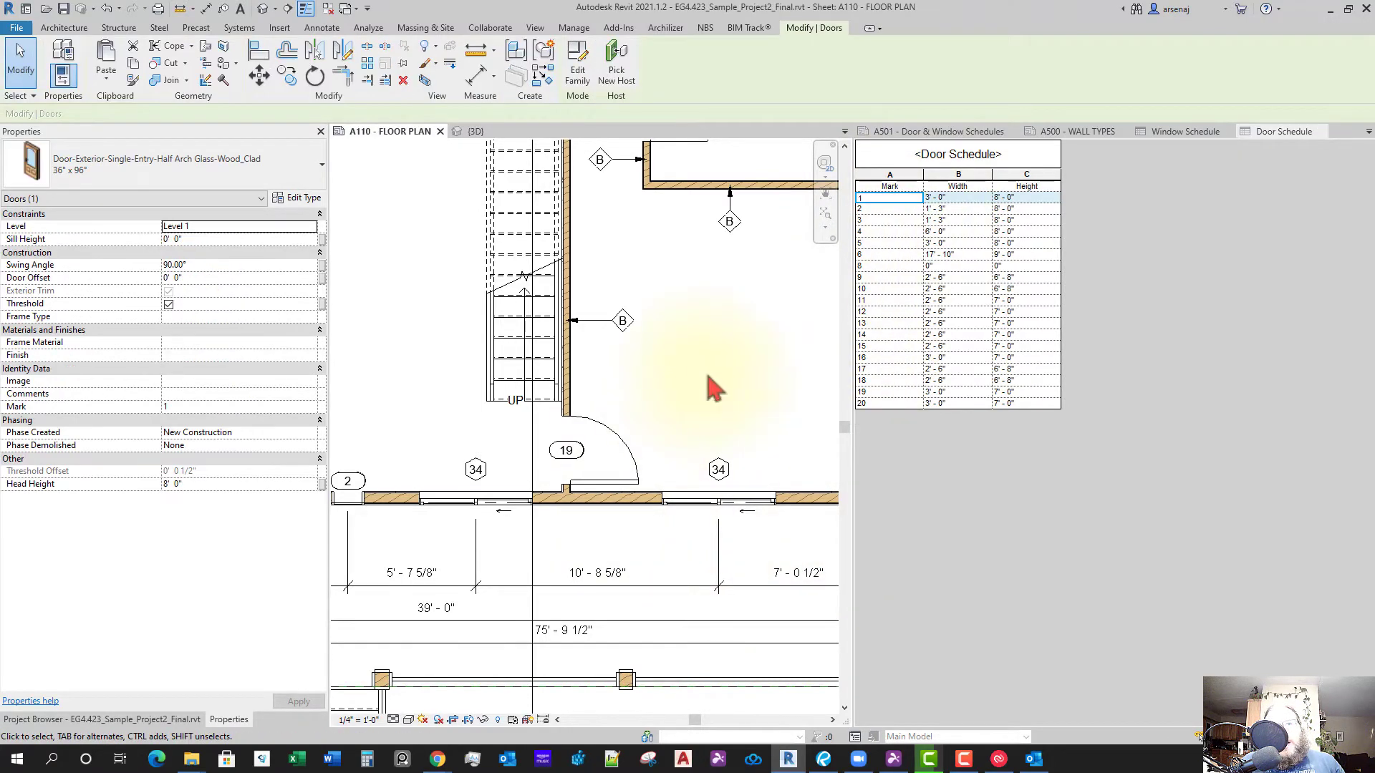
middle_drag(735, 406, 746, 467)
scroll(673, 559, down, 2)
middle_drag(617, 635, 661, 600)
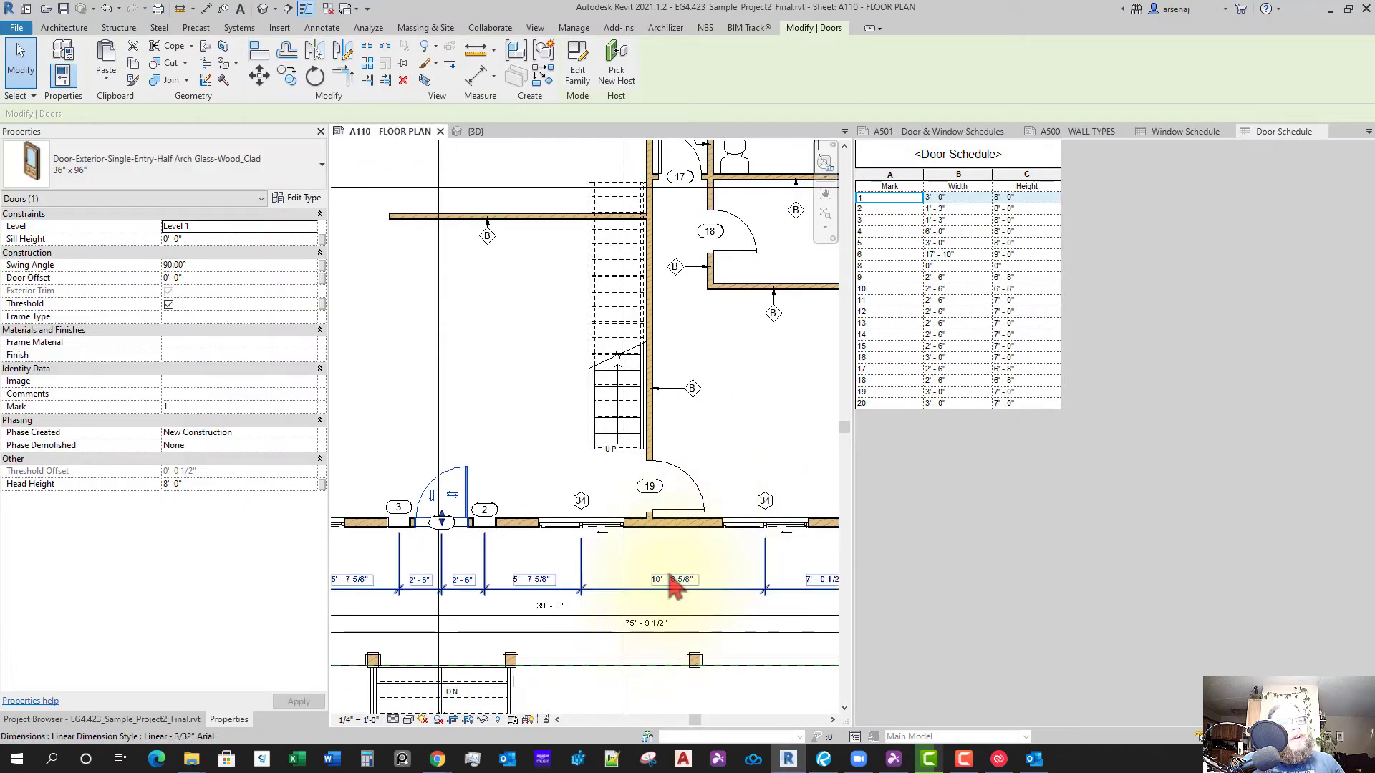
key(Escape)
scroll(485, 515, up, 3)
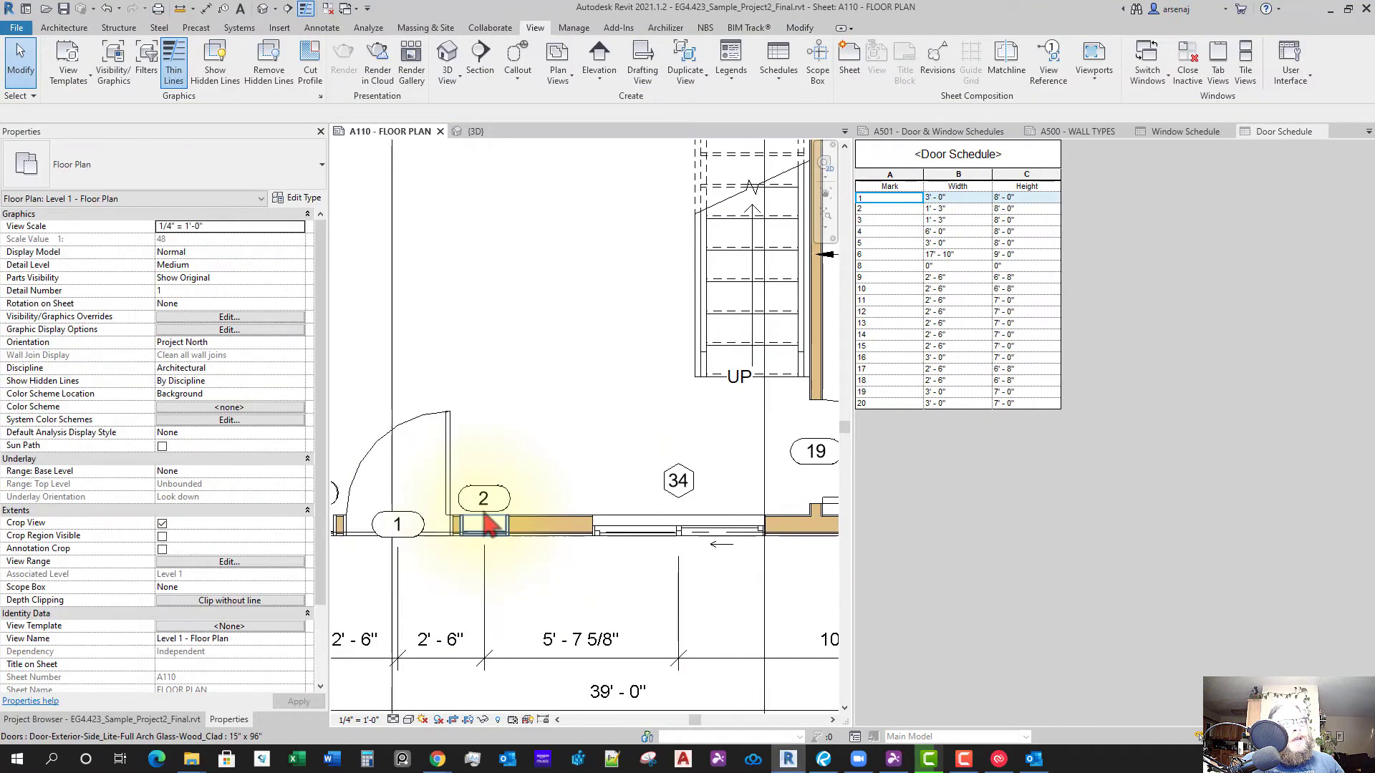
scroll(475, 491, down, 3)
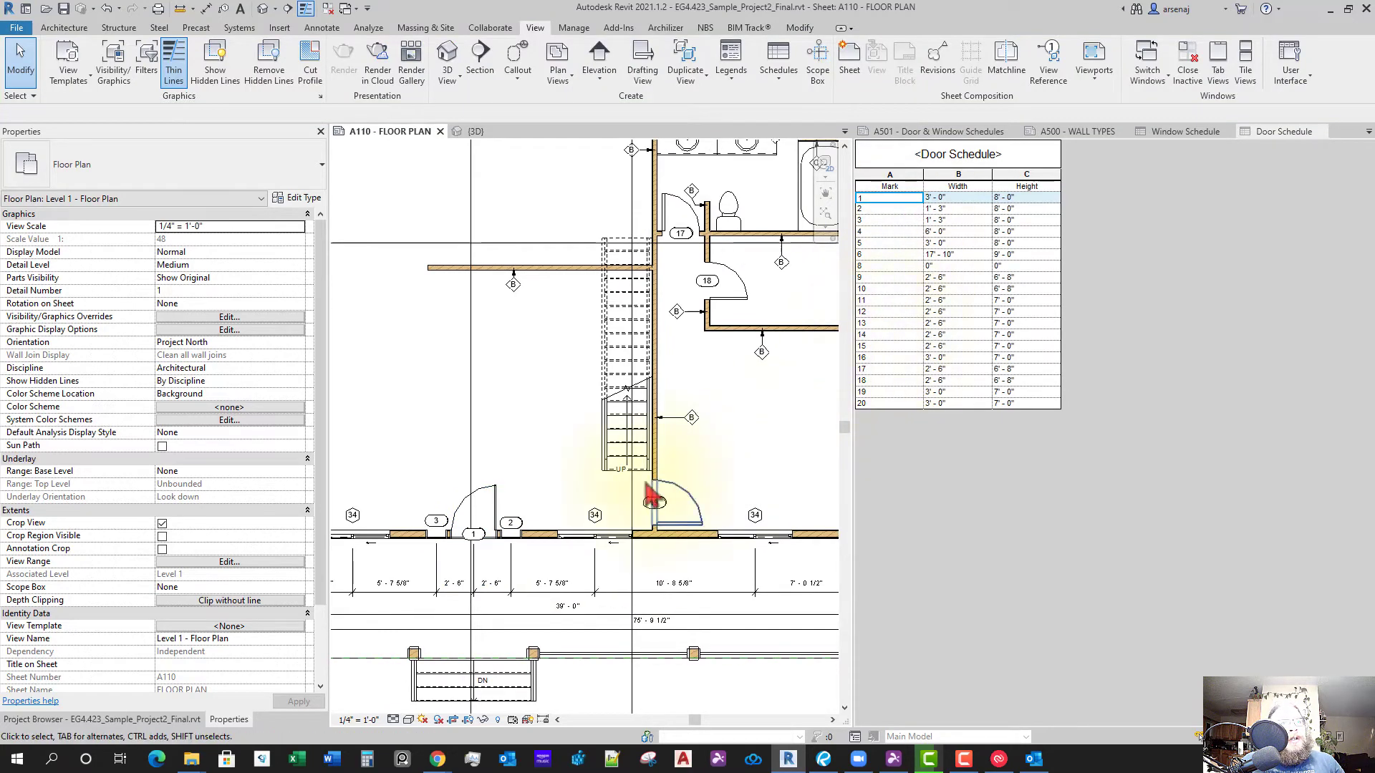
scroll(528, 528, up, 4)
click(517, 528)
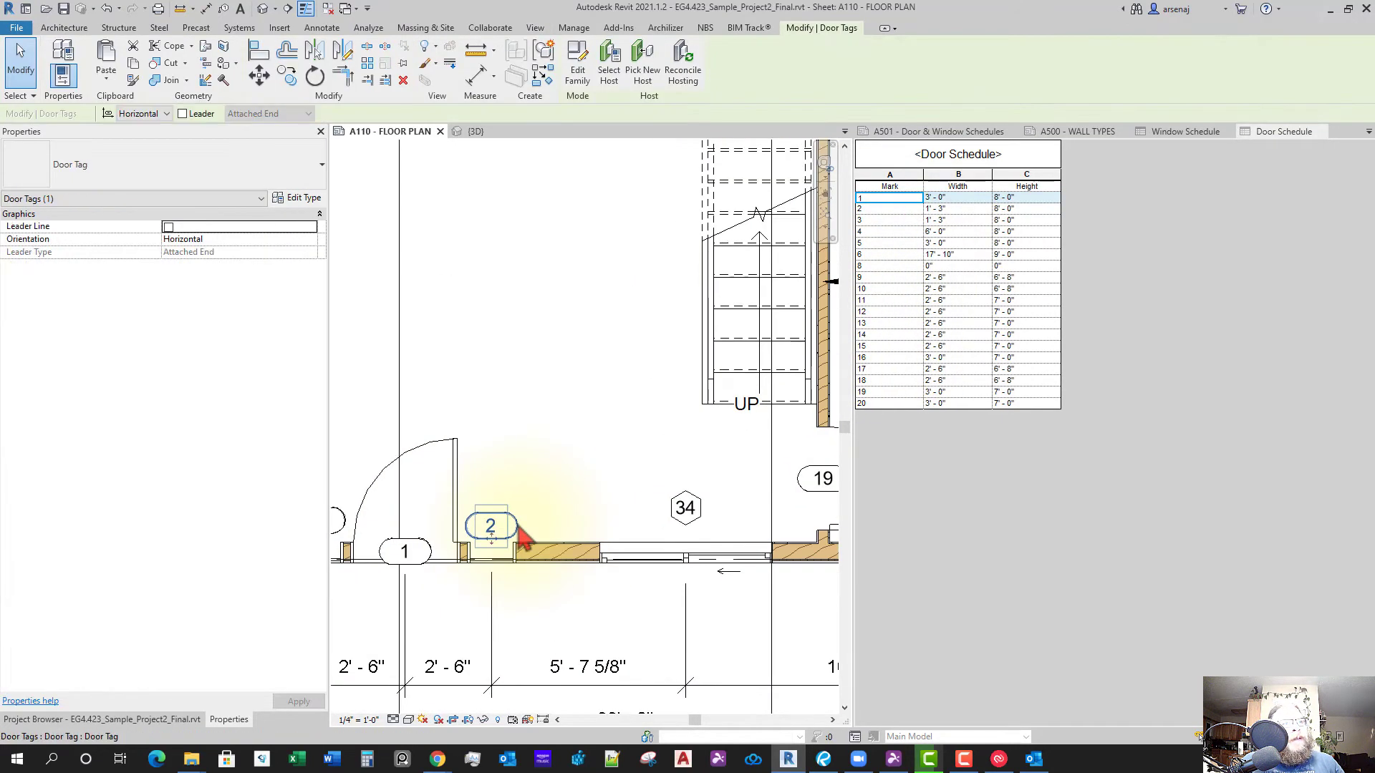
click(449, 602)
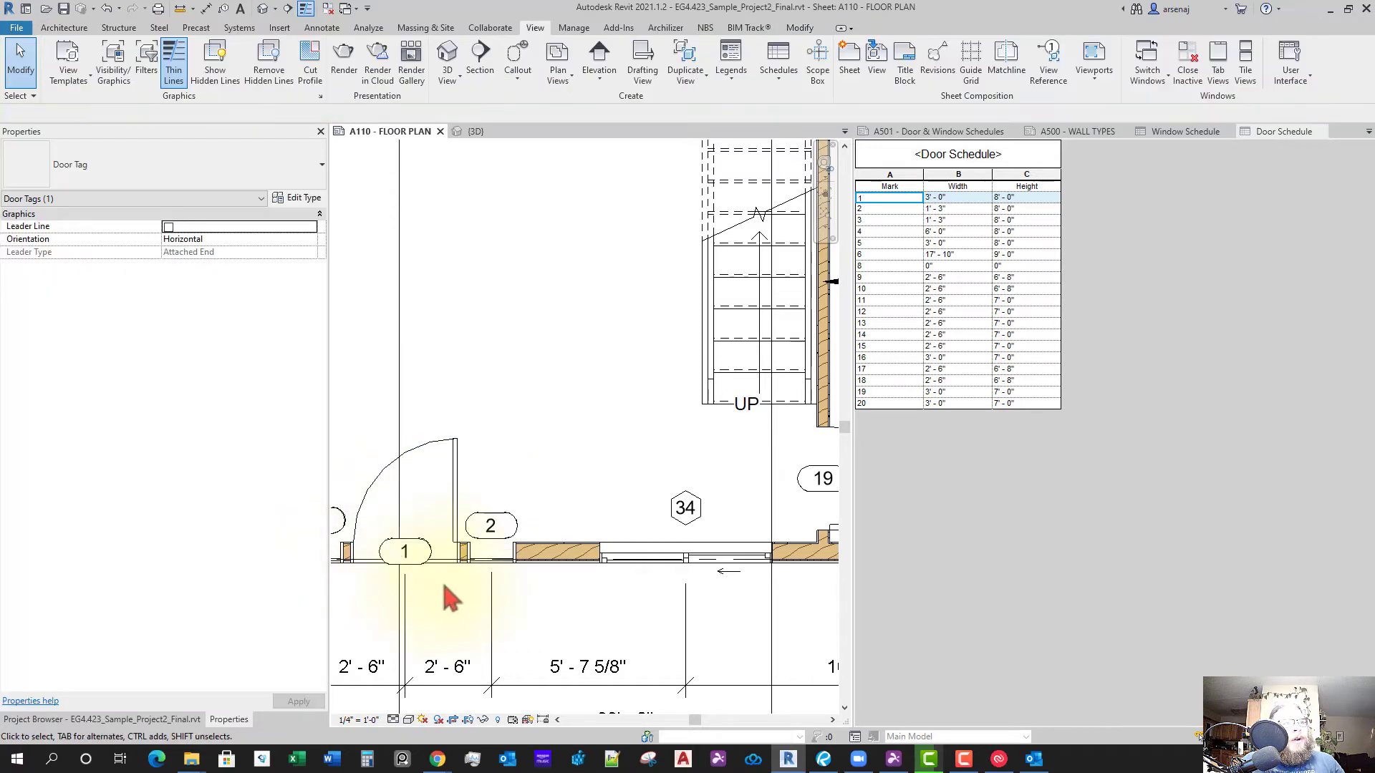
click(460, 488)
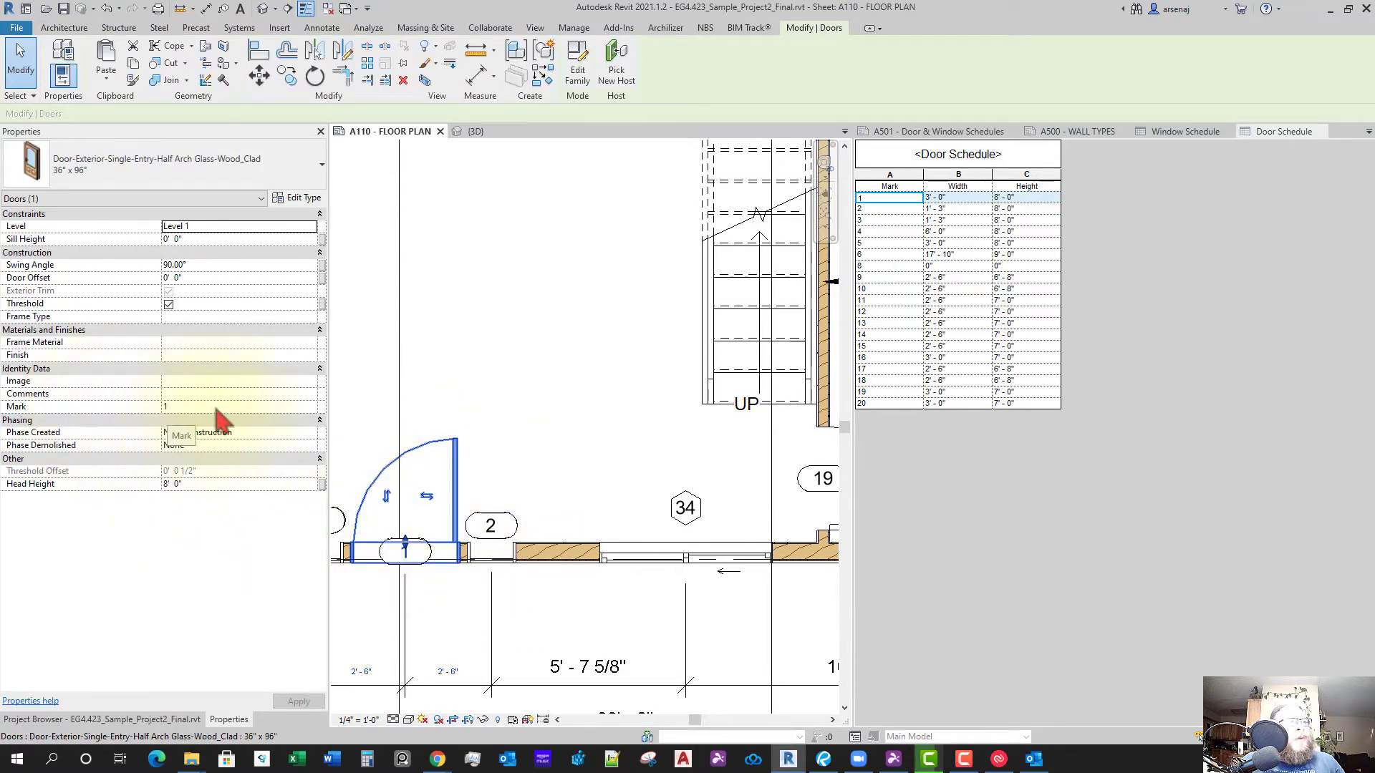
middle_drag(411, 527, 445, 501)
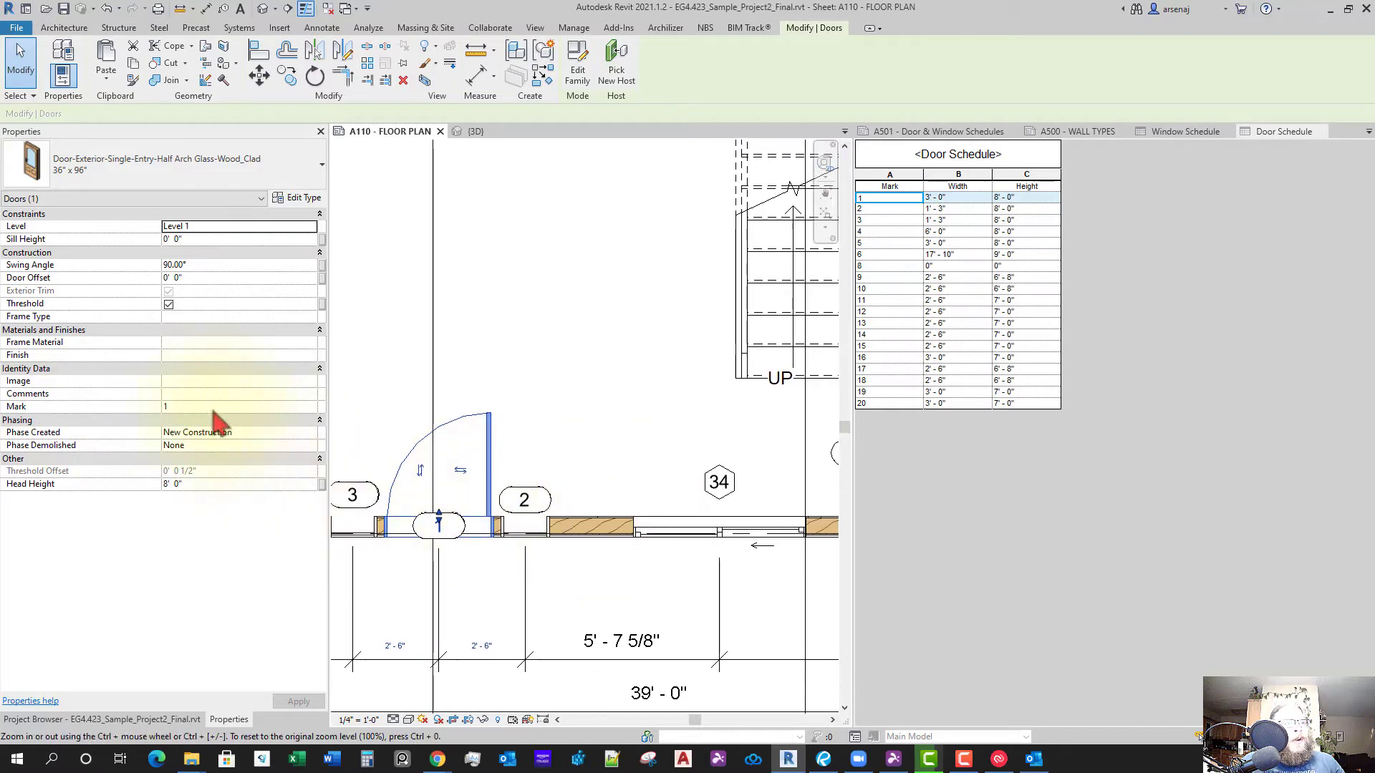
scroll(541, 447, down, 4)
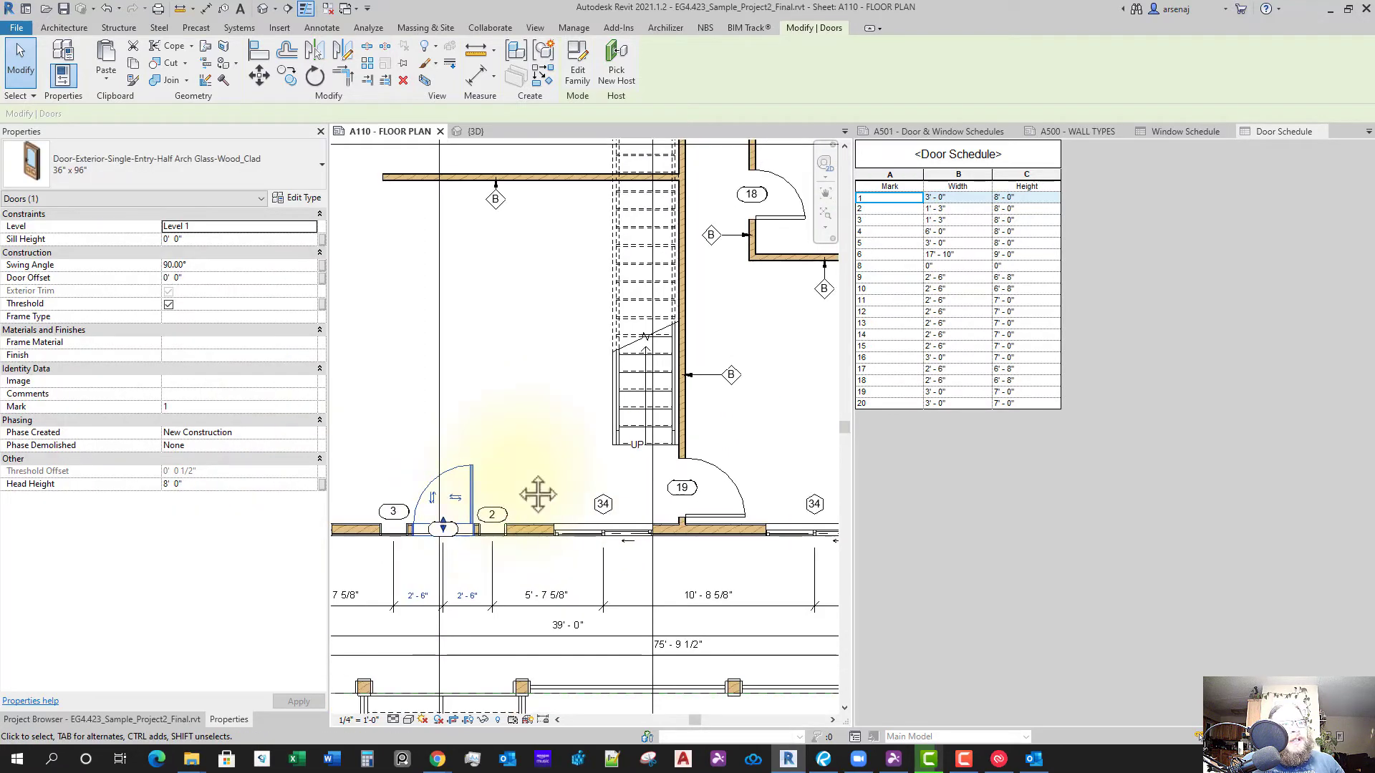
right_click(518, 453)
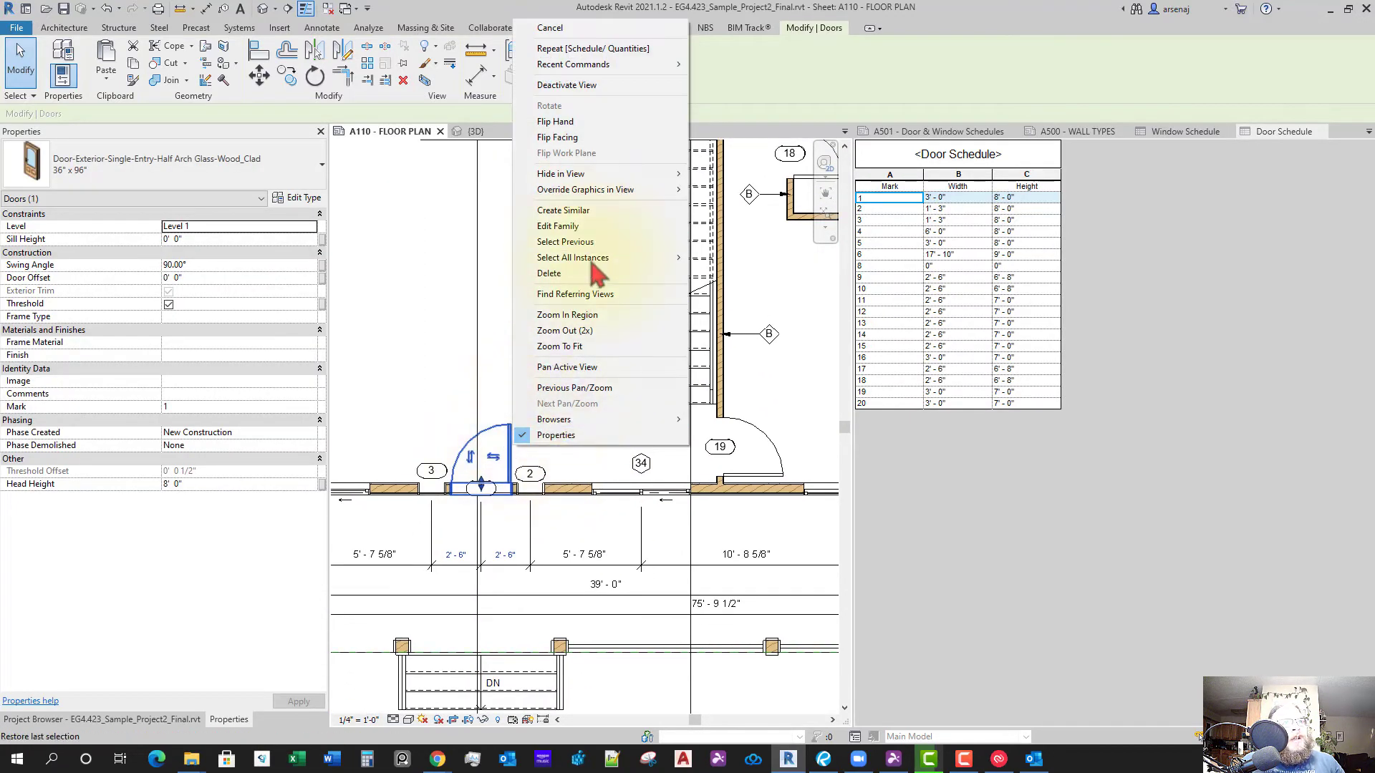
mouse_move(593, 262)
scroll(566, 401, down, 4)
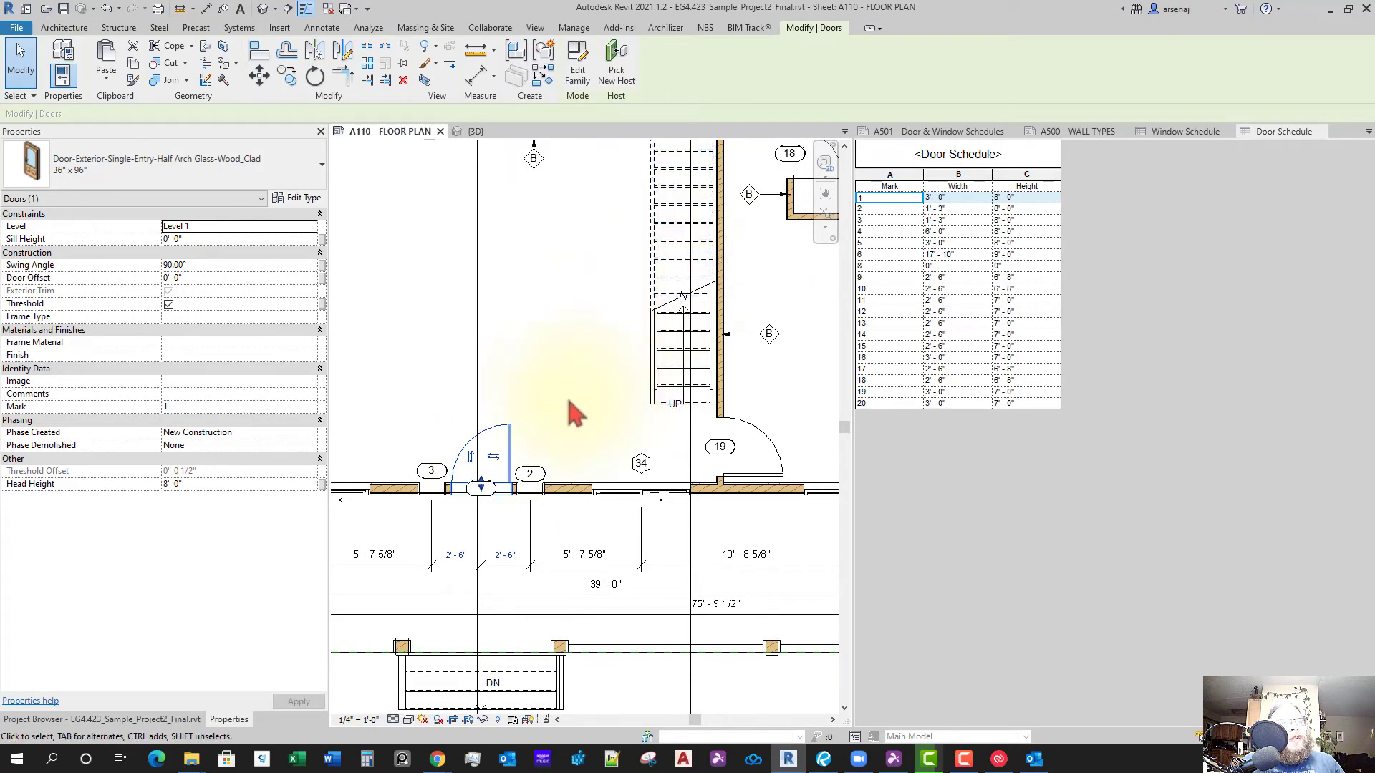
middle_drag(587, 448, 598, 517)
scroll(565, 525, down, 2)
scroll(595, 518, up, 1)
scroll(569, 591, up, 5)
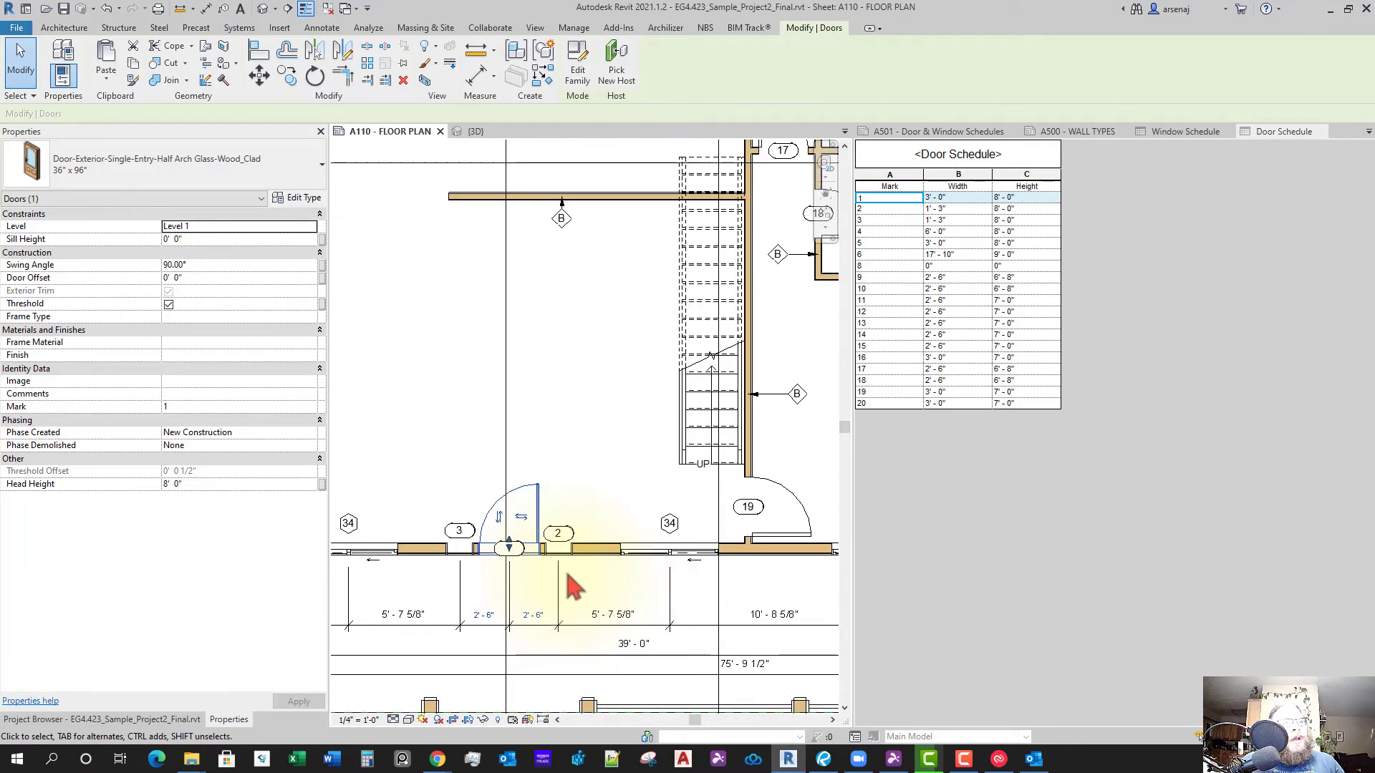
Select all instances of the side lite tagged 2 beside the front entry to identify the doors of that type, and clear the selection
click(573, 587)
scroll(572, 583, up, 3)
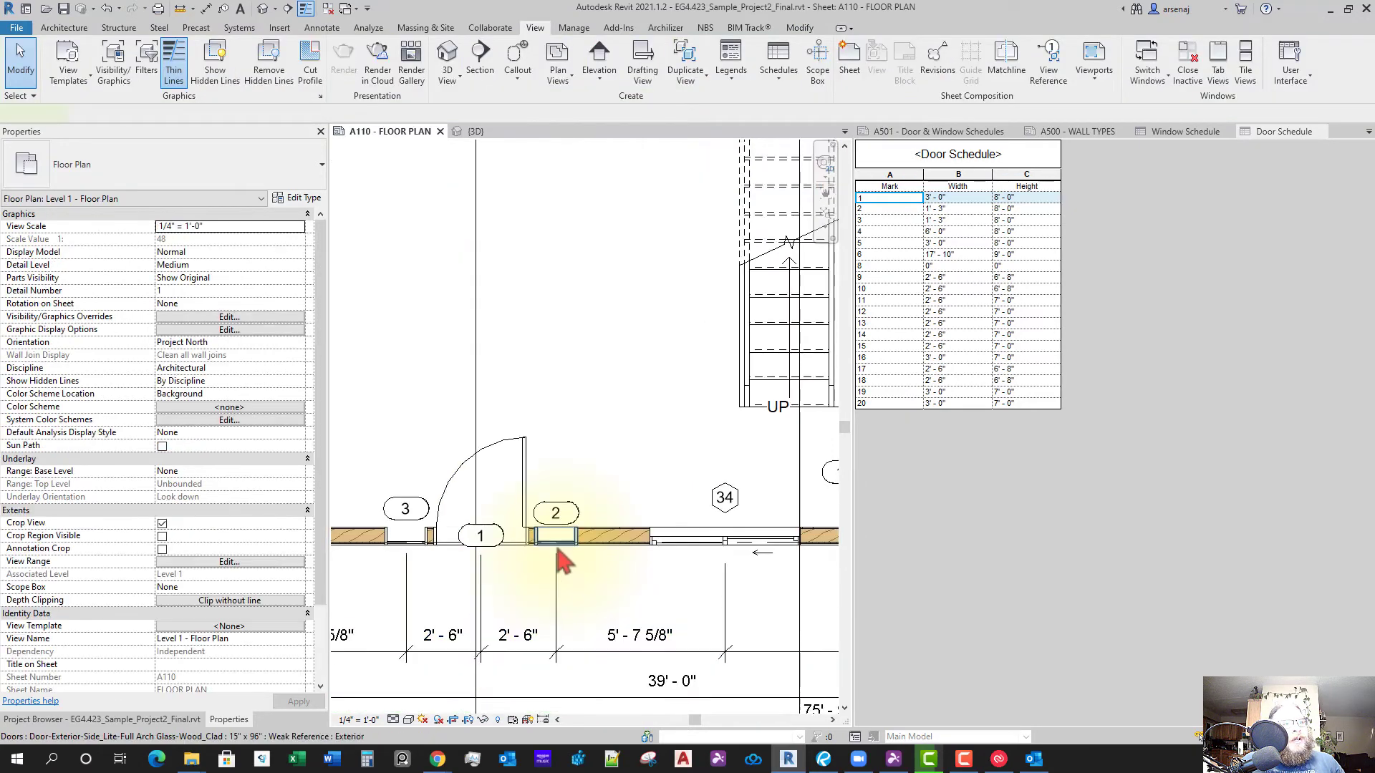
click(558, 550)
right_click(573, 547)
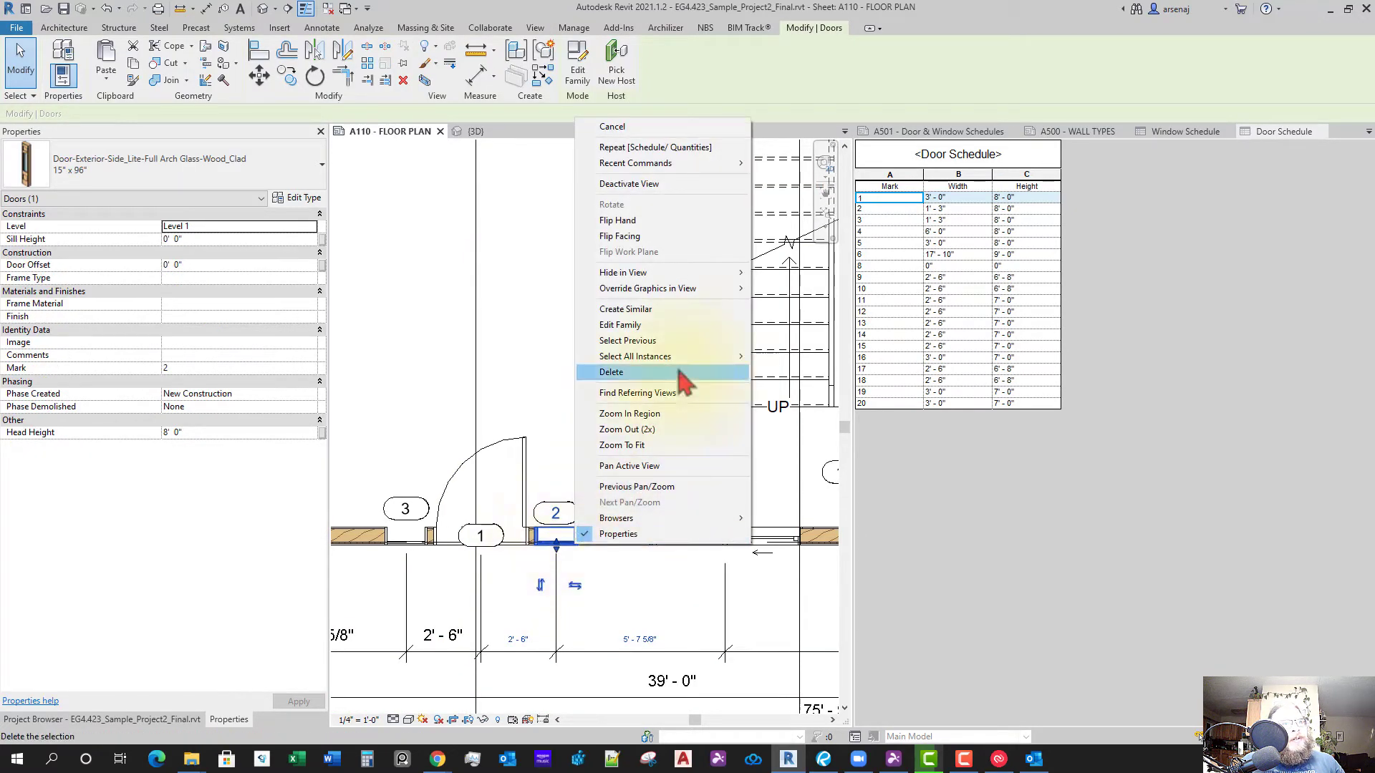
mouse_move(674, 358)
click(780, 358)
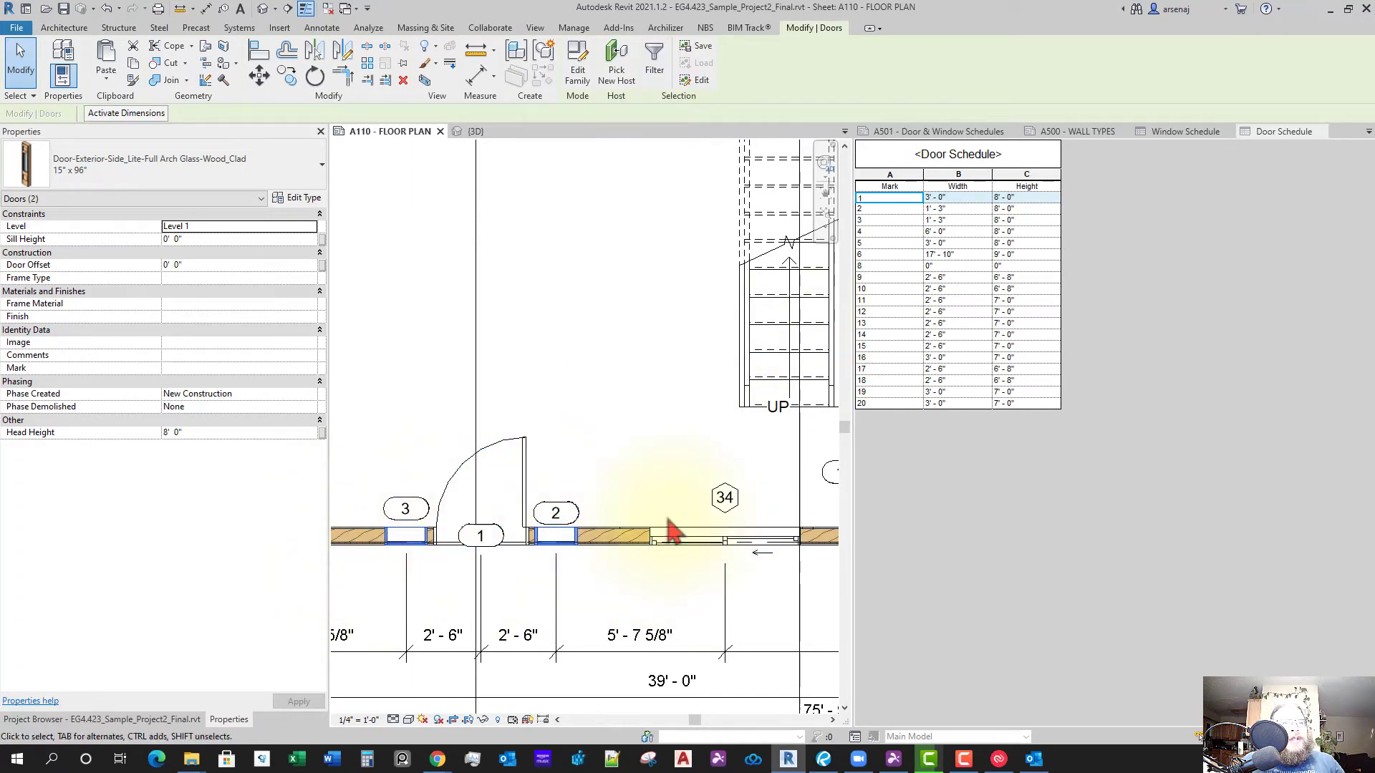
key(Escape)
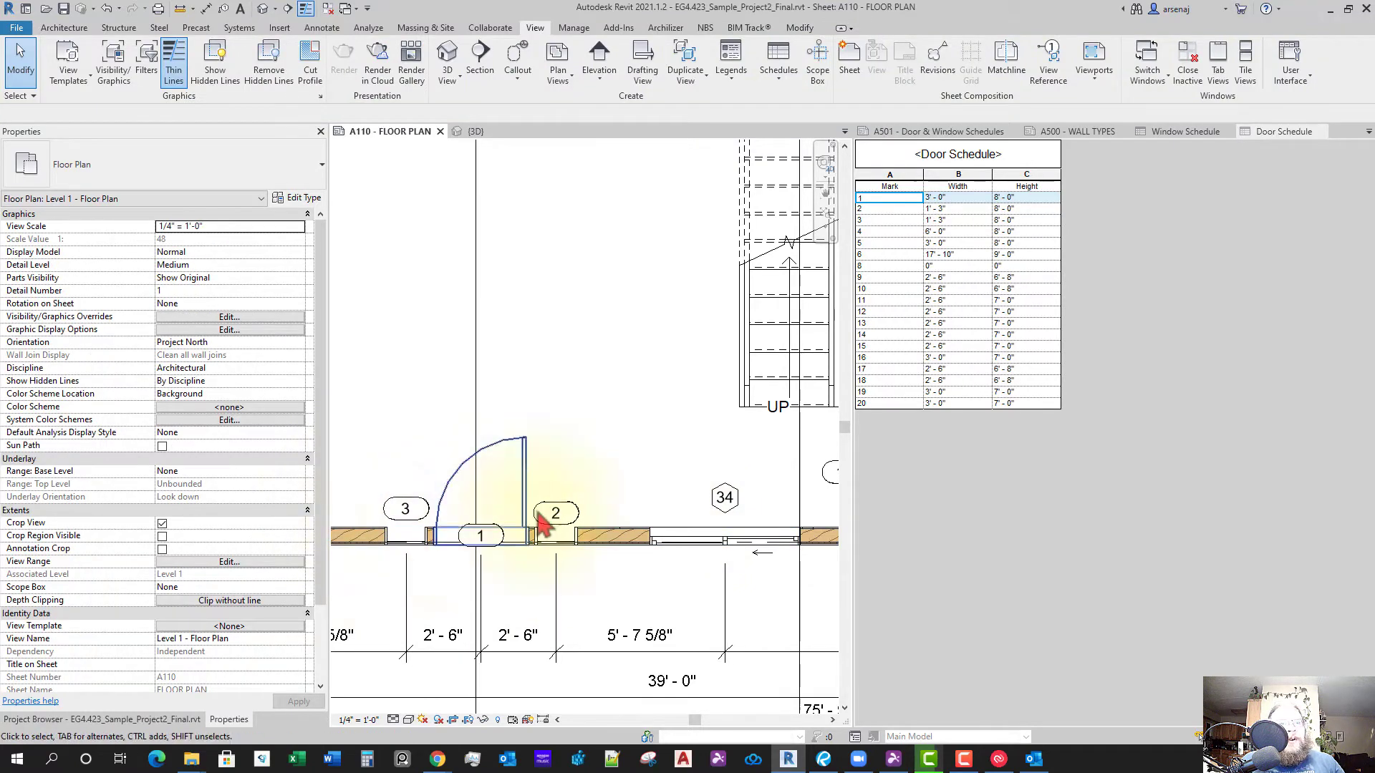
Open the door tag family of the side lite tagged 2 for editing
scroll(579, 566, up, 2)
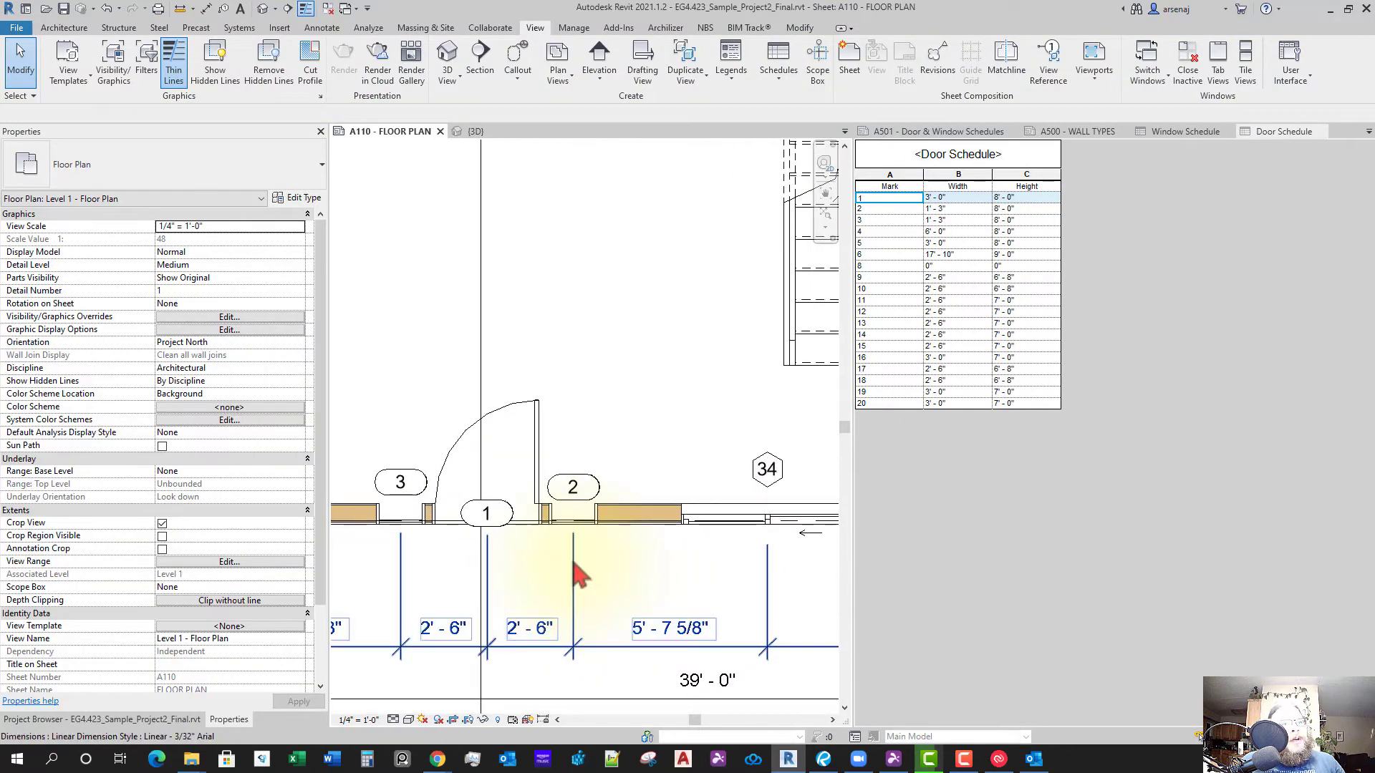
click(582, 500)
key(Escape)
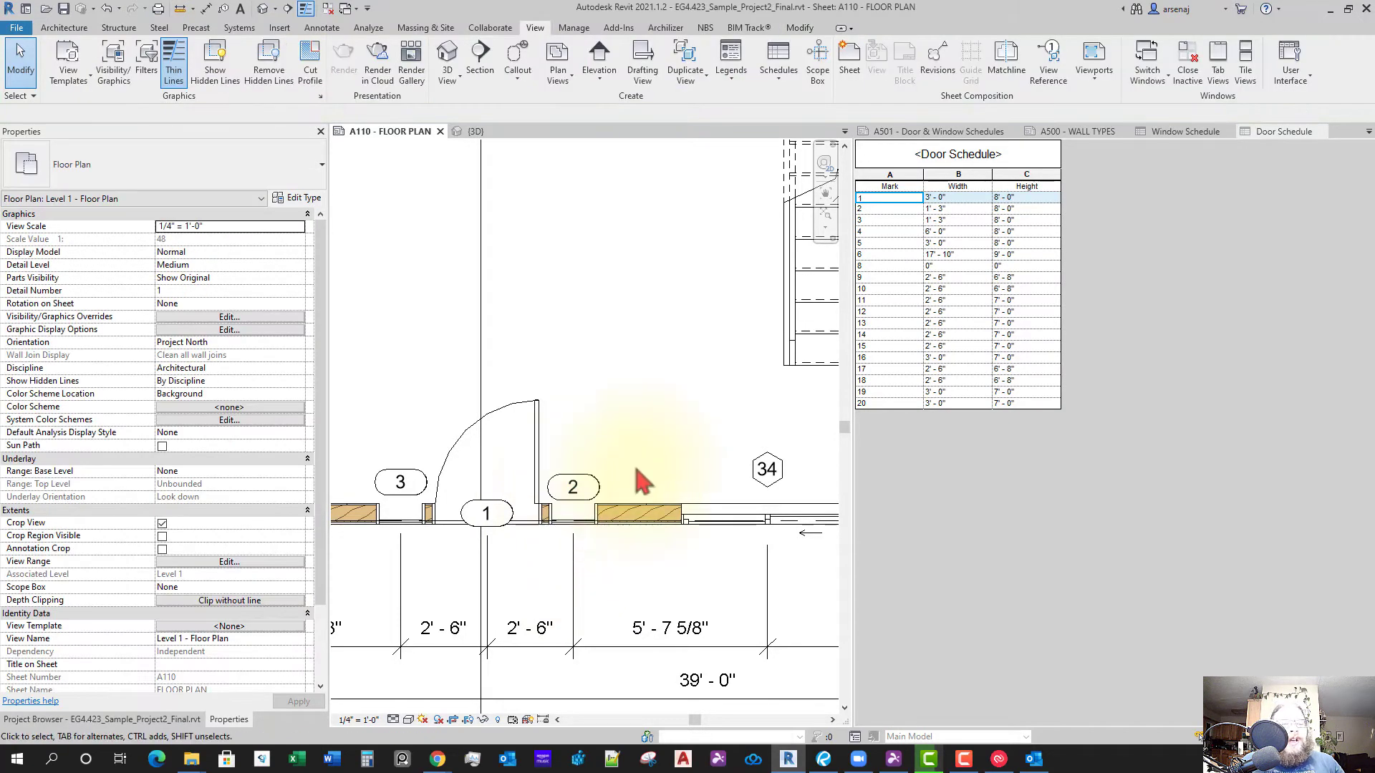
click(571, 486)
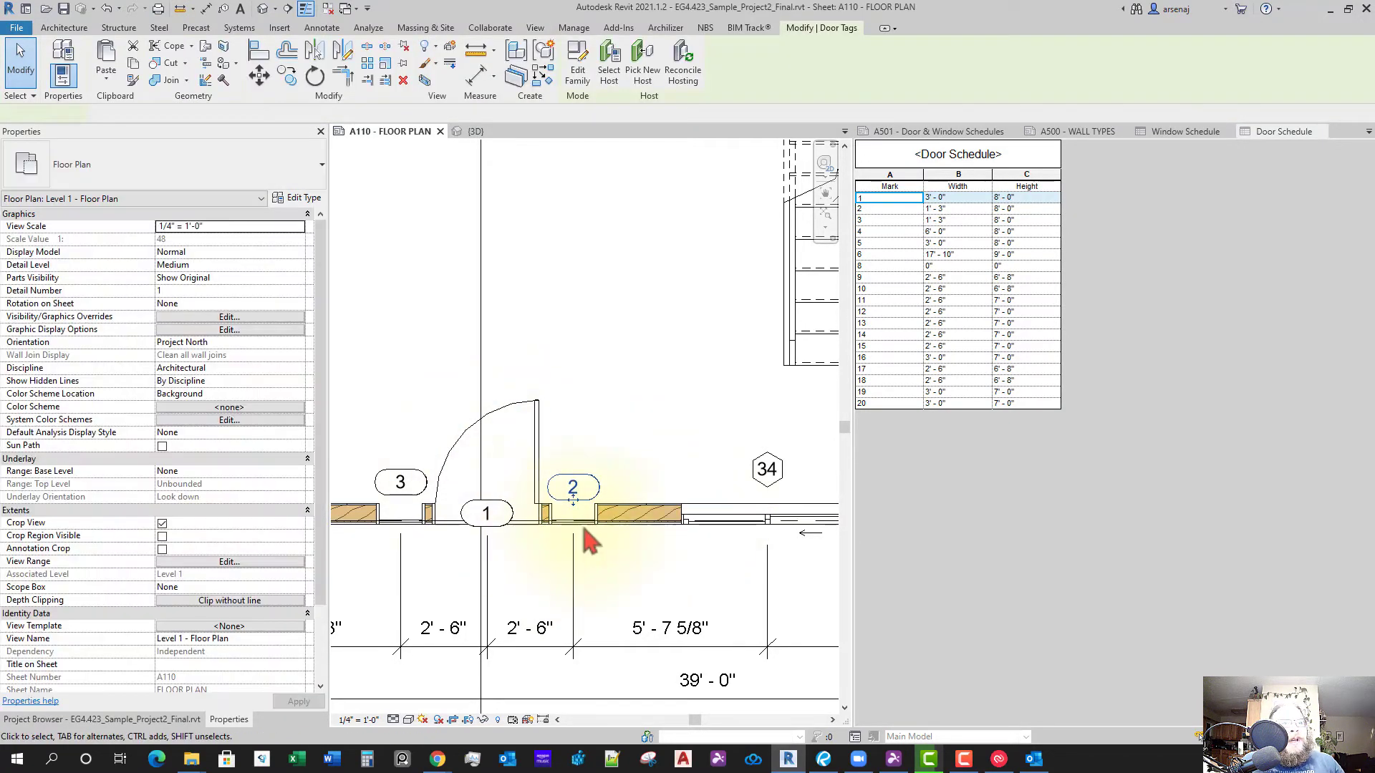
click(579, 68)
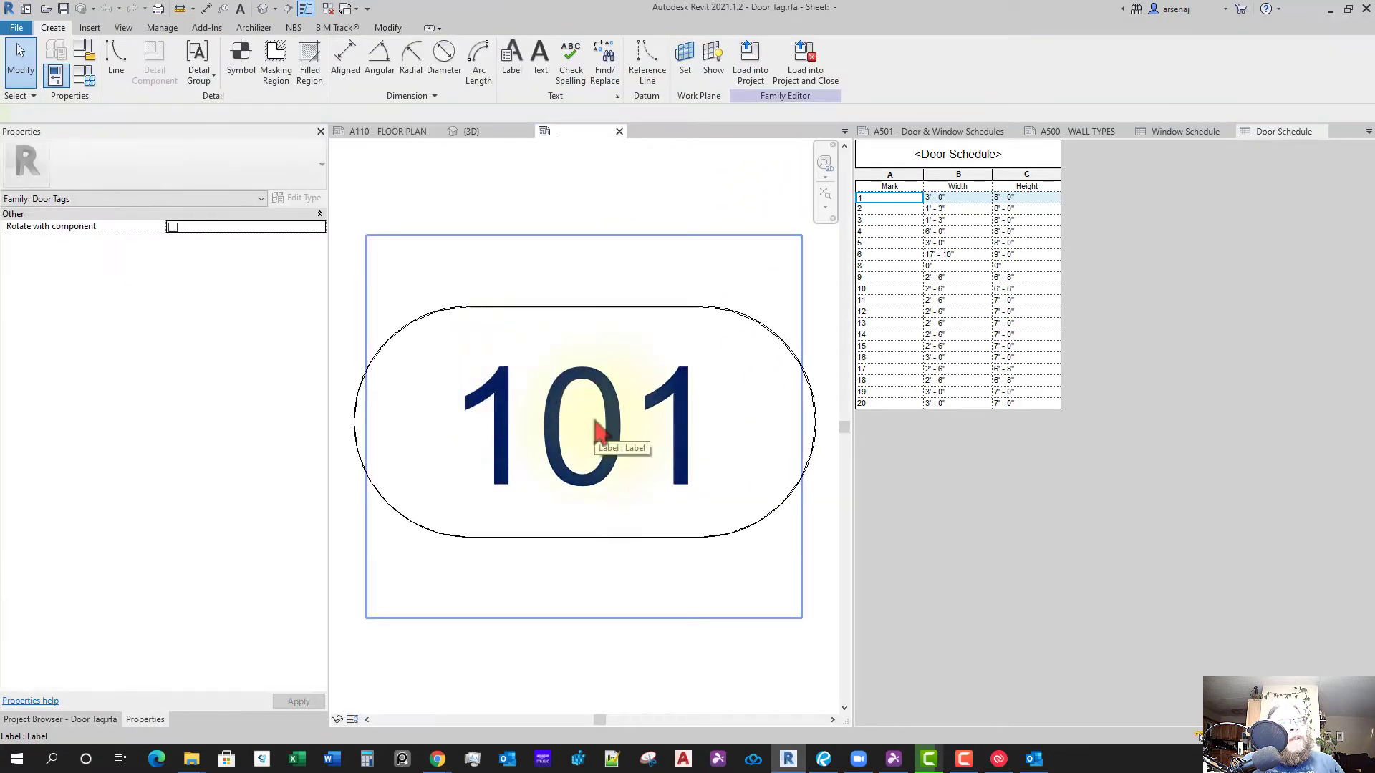
Replace the Mark parameter with Type Name in the door tag's label
scroll(676, 374, down, 3)
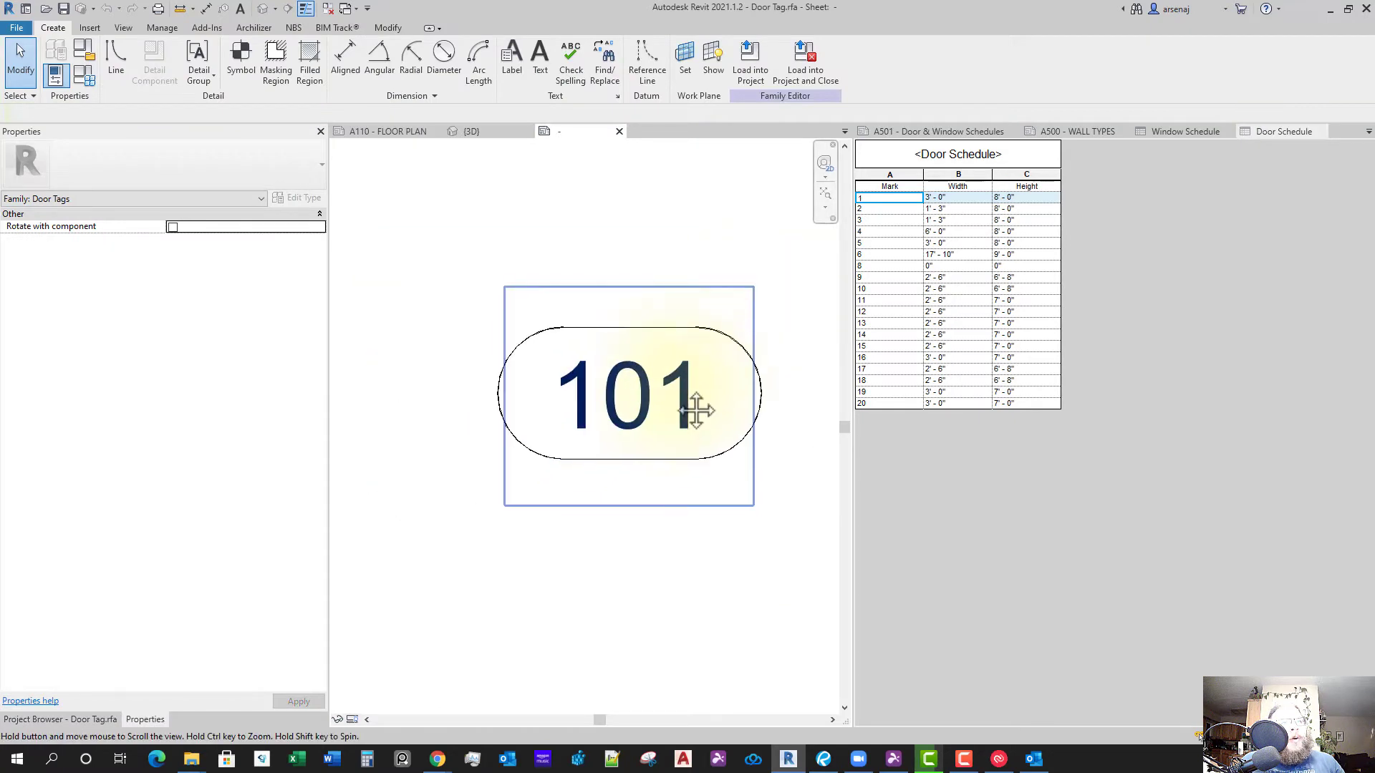
click(607, 407)
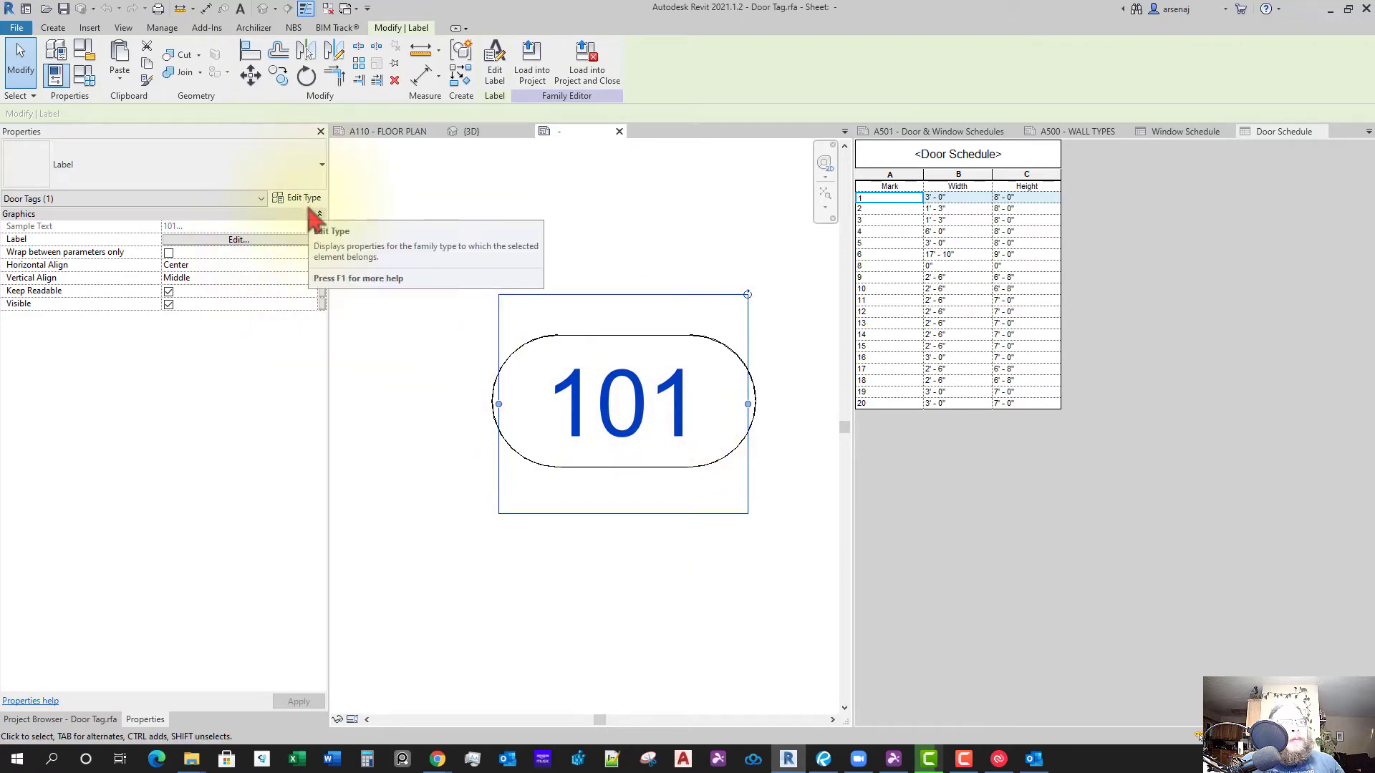
click(290, 241)
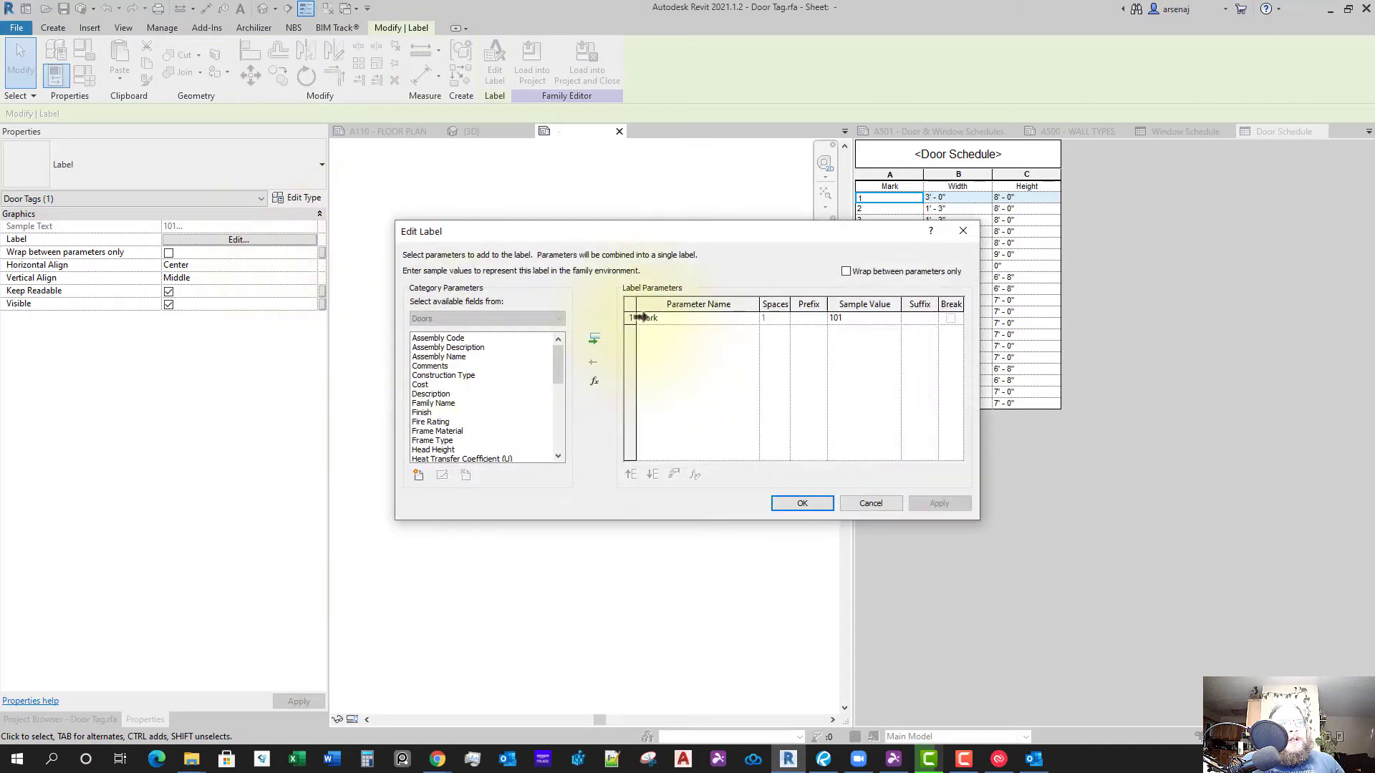
click(640, 317)
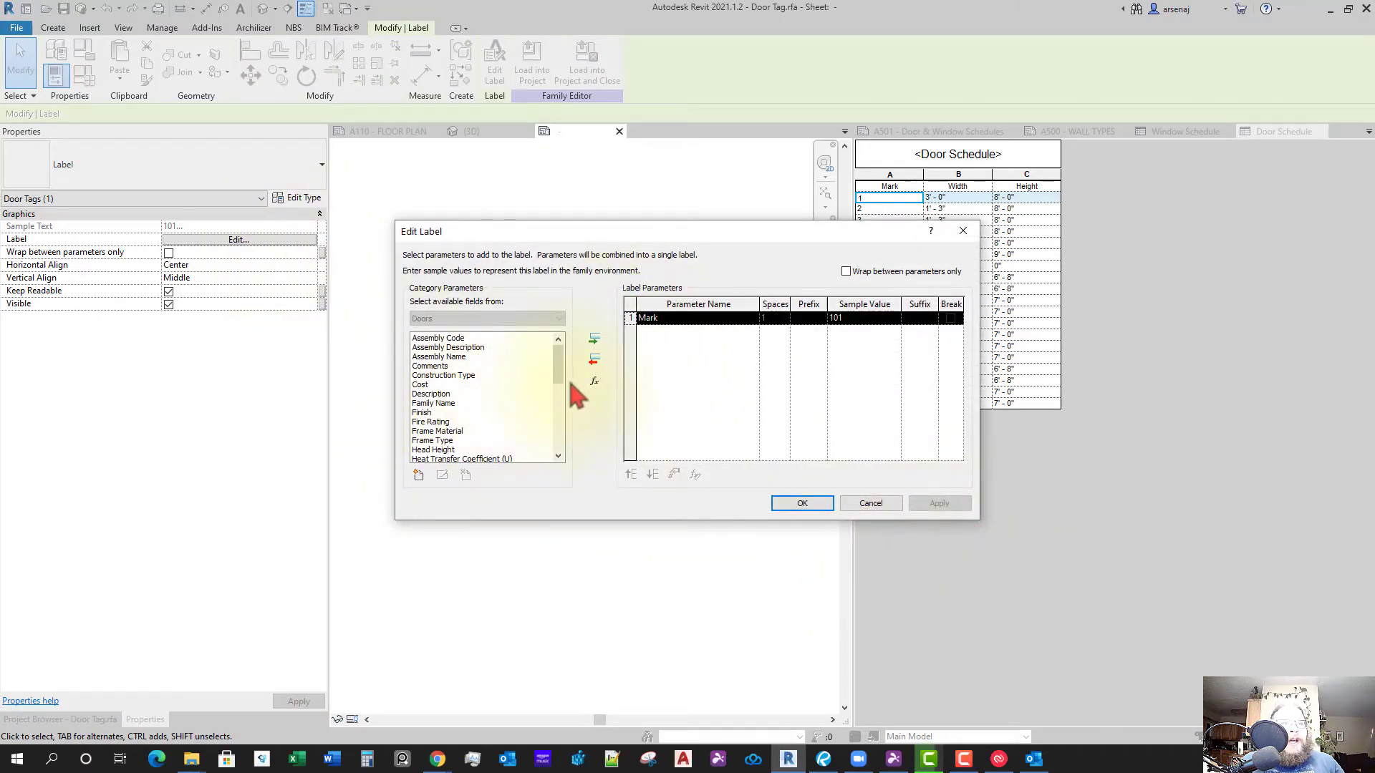
click(595, 359)
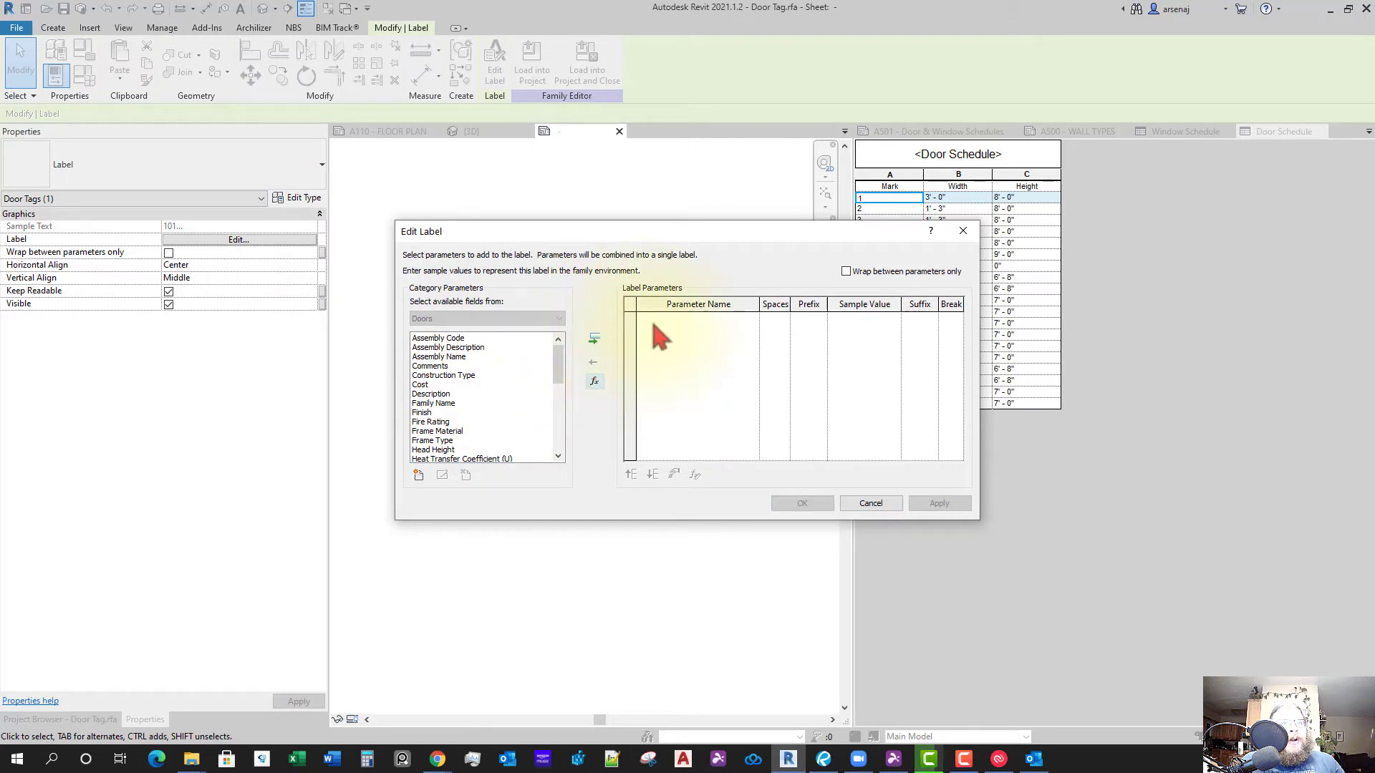
drag(559, 380, 558, 430)
click(441, 423)
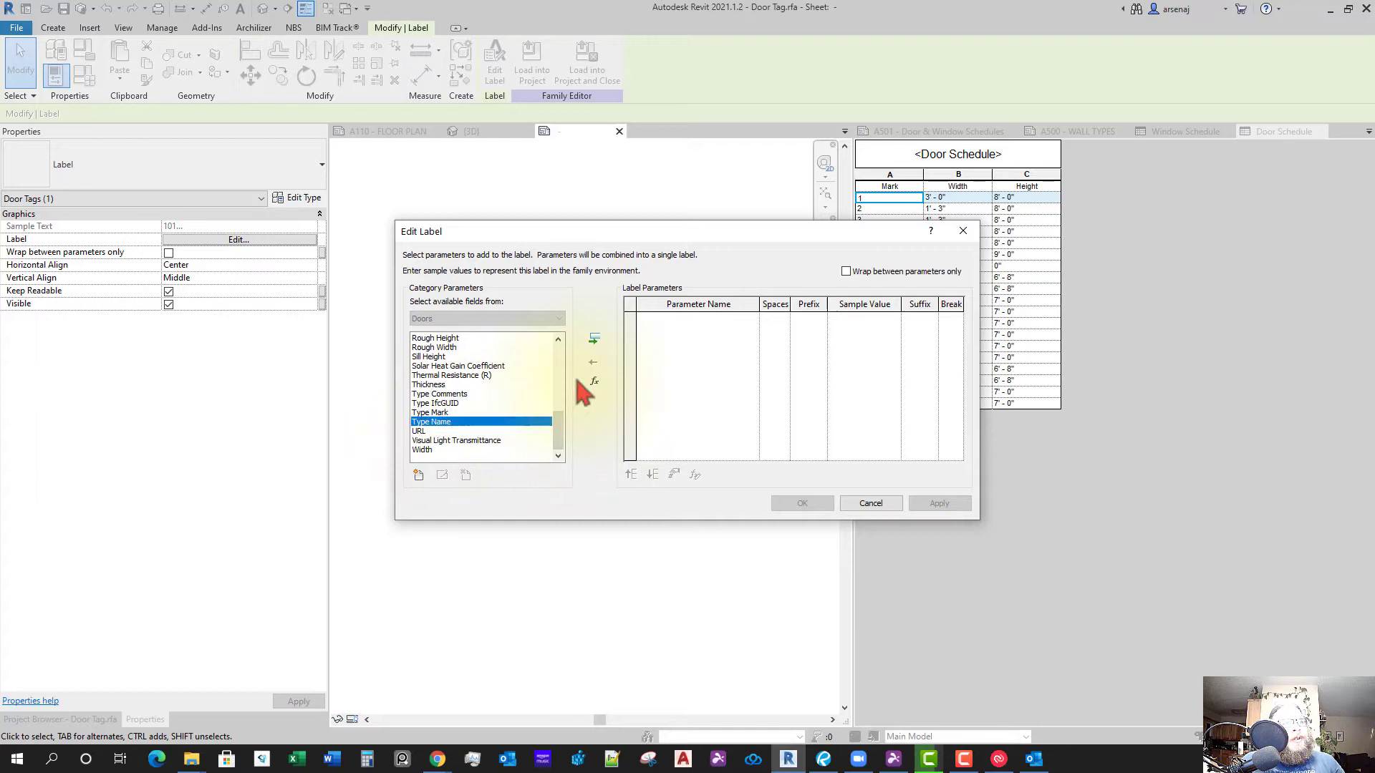
click(595, 340)
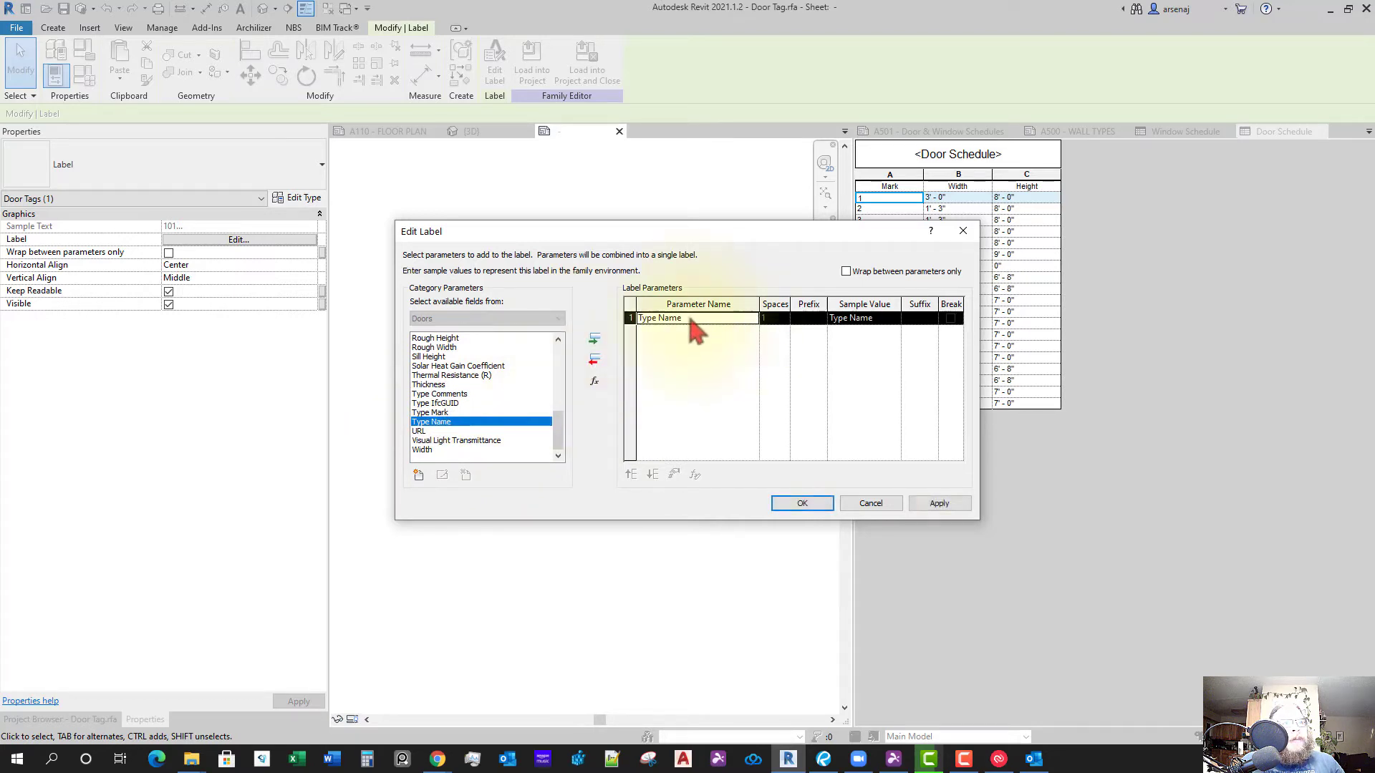
click(803, 503)
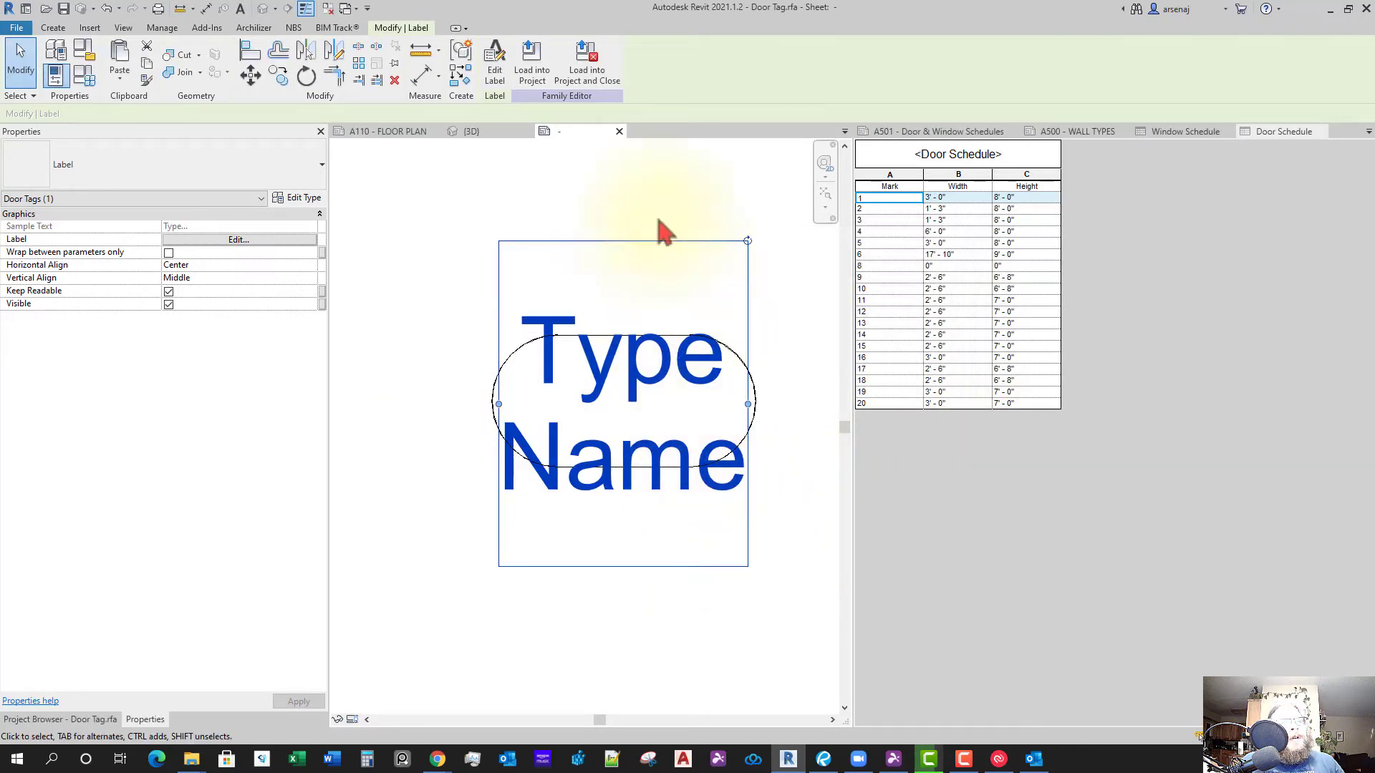
Save the door tag family with its Type Name label and load it into the project, overwriting the existing version
click(590, 72)
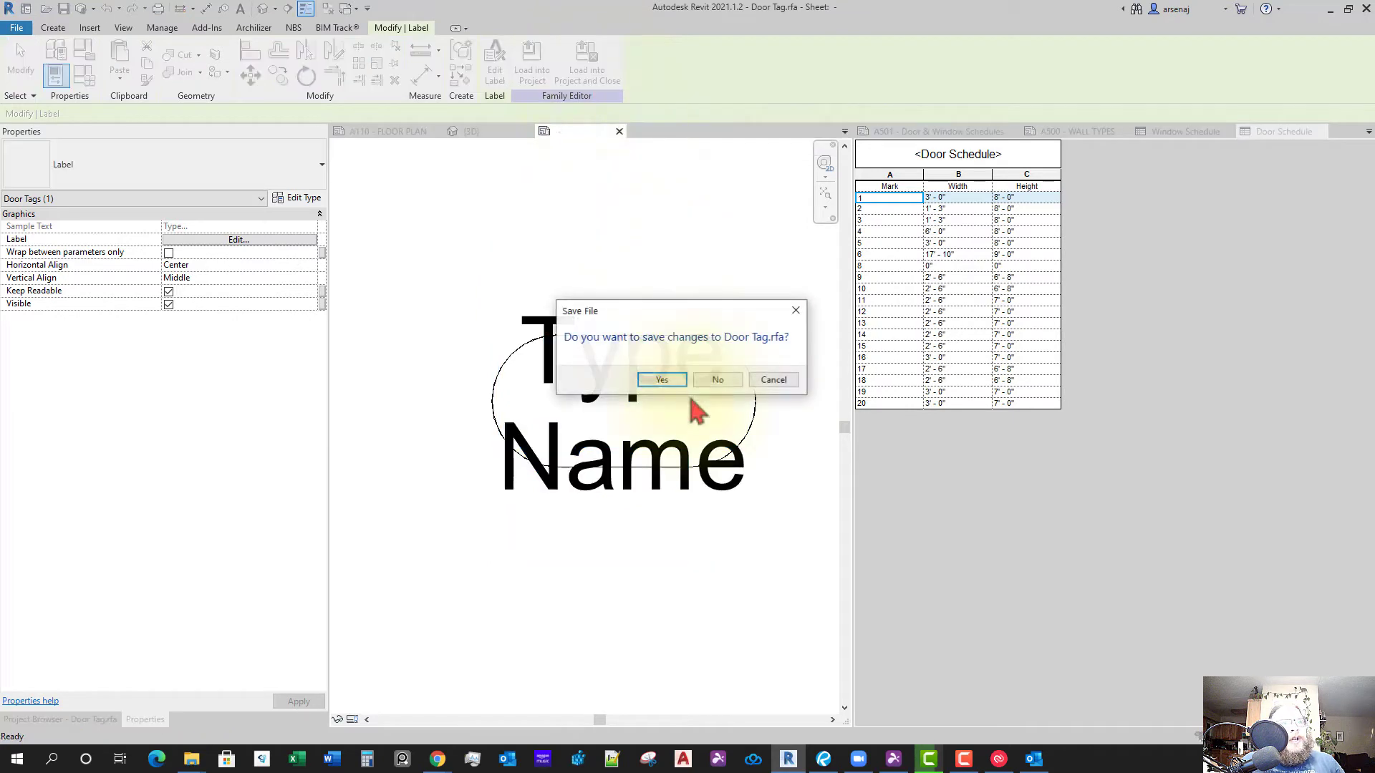
click(661, 380)
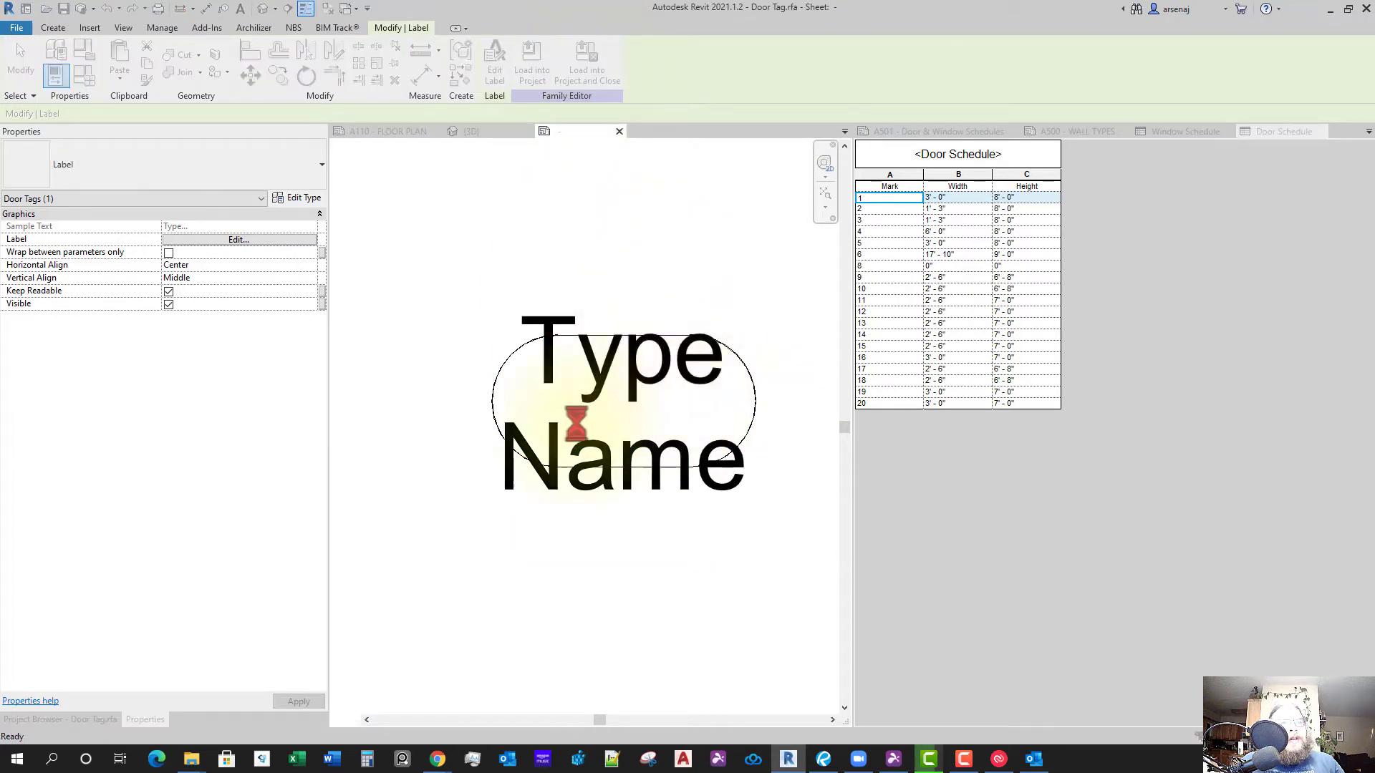
click(661, 387)
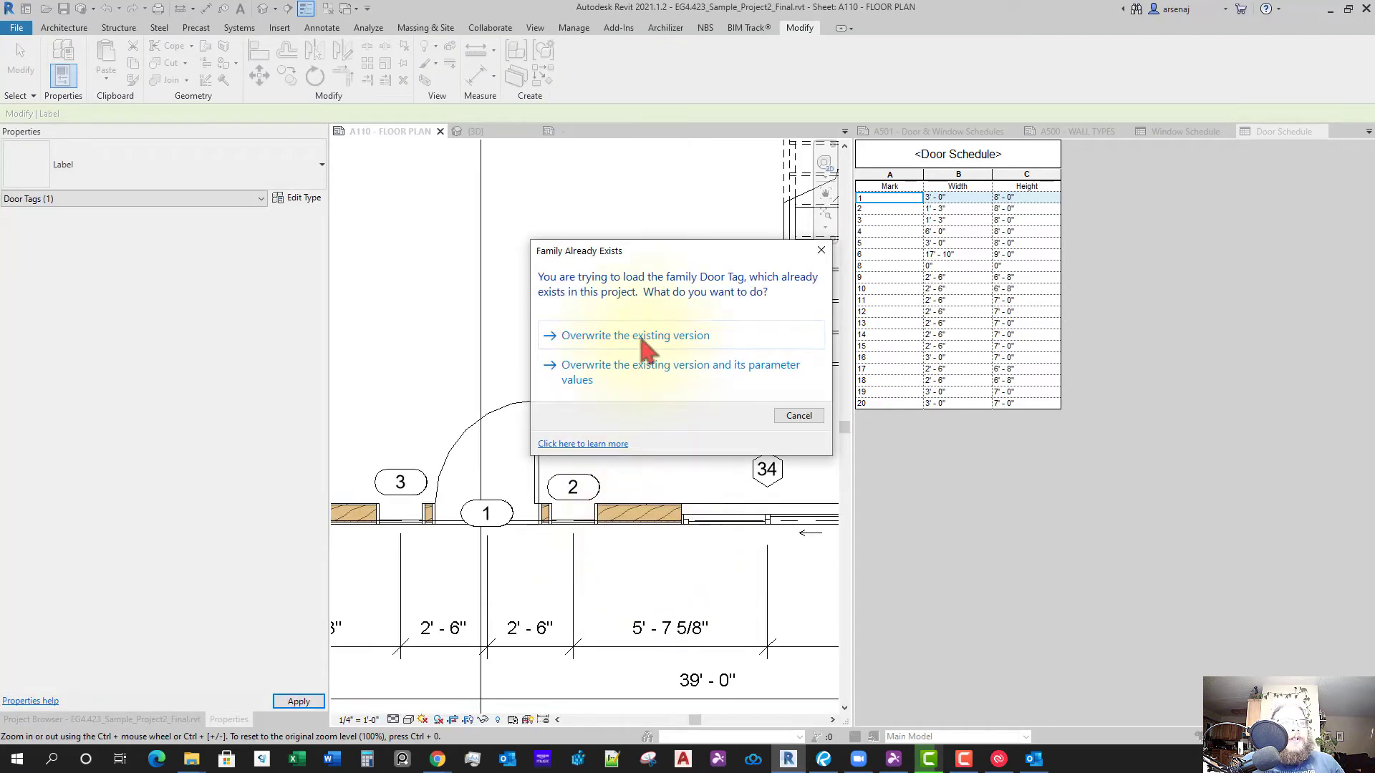
click(643, 341)
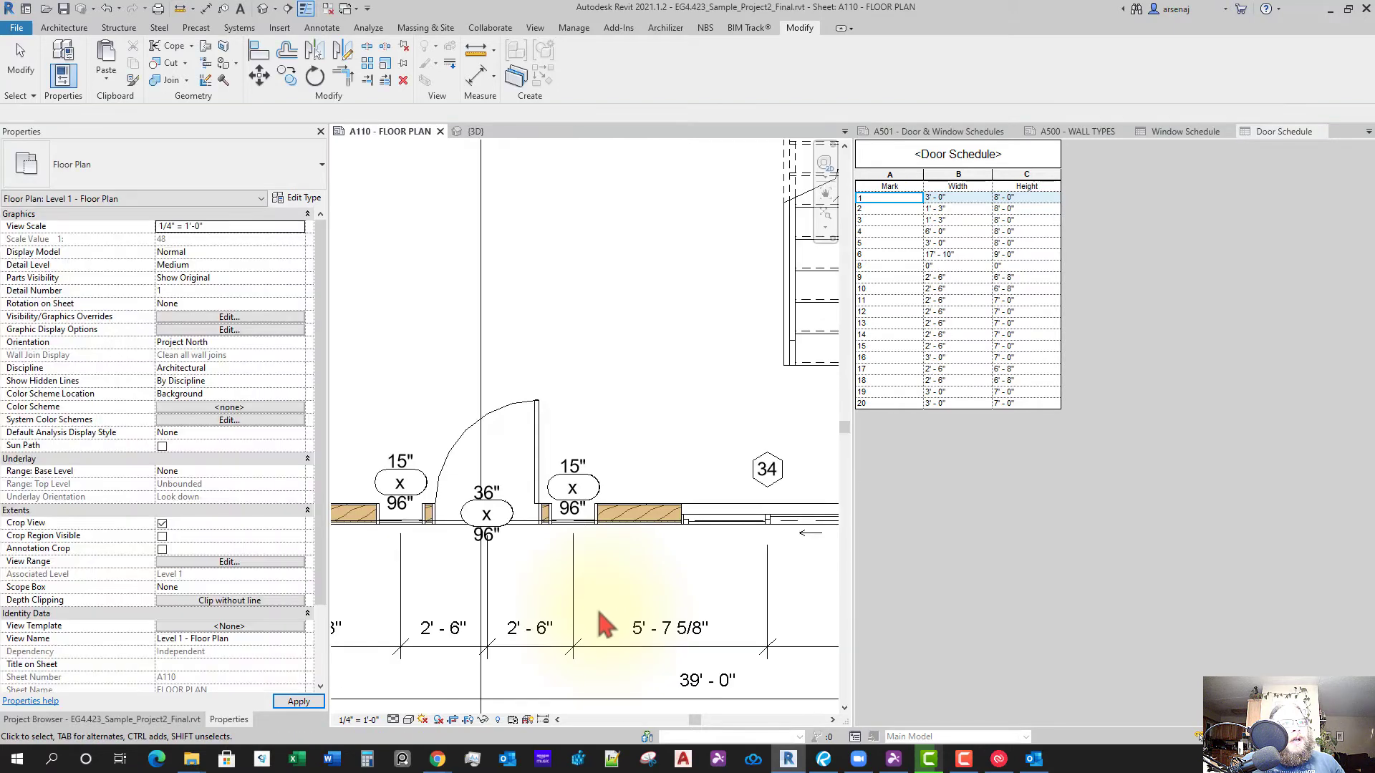
Open the door tag family for editing from the tag of the single-flush door beside the stairs
middle_drag(605, 626, 650, 620)
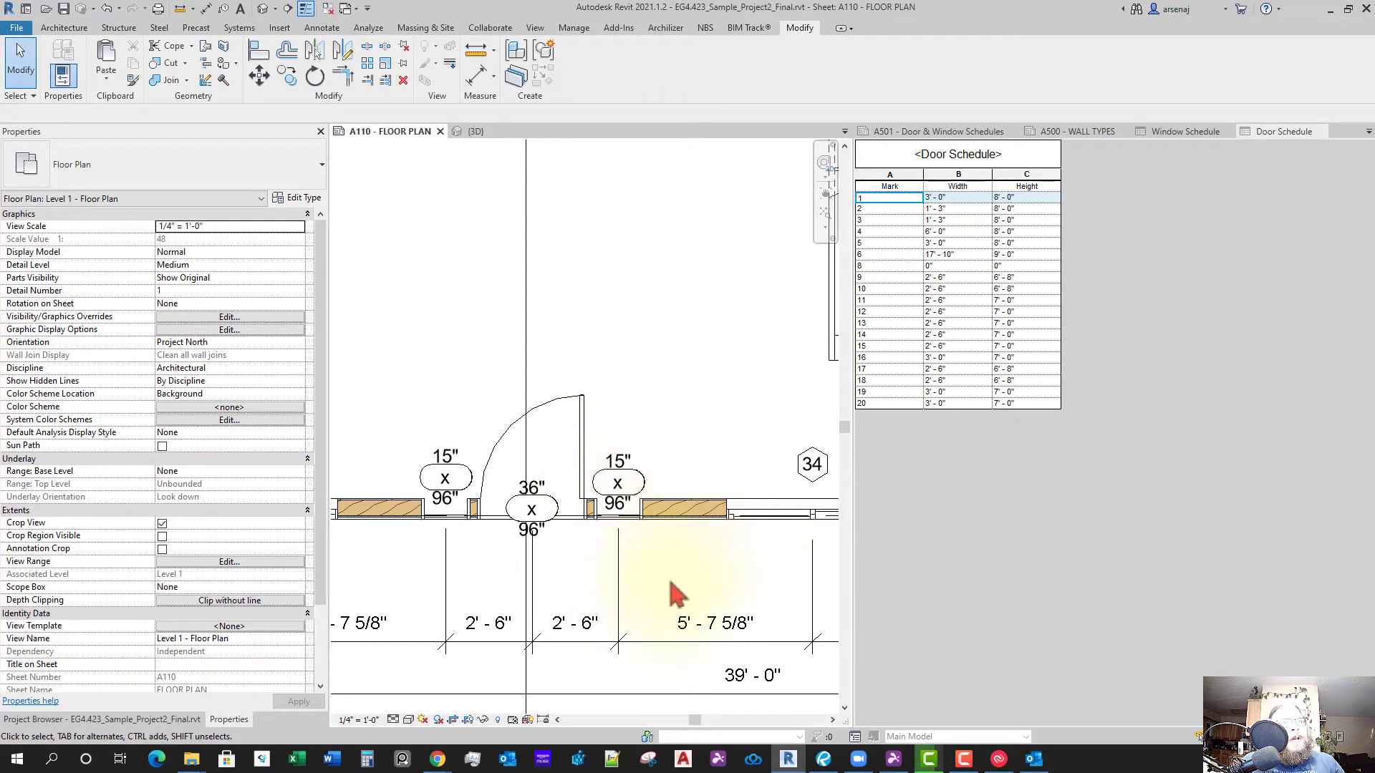
scroll(646, 545, down, 4)
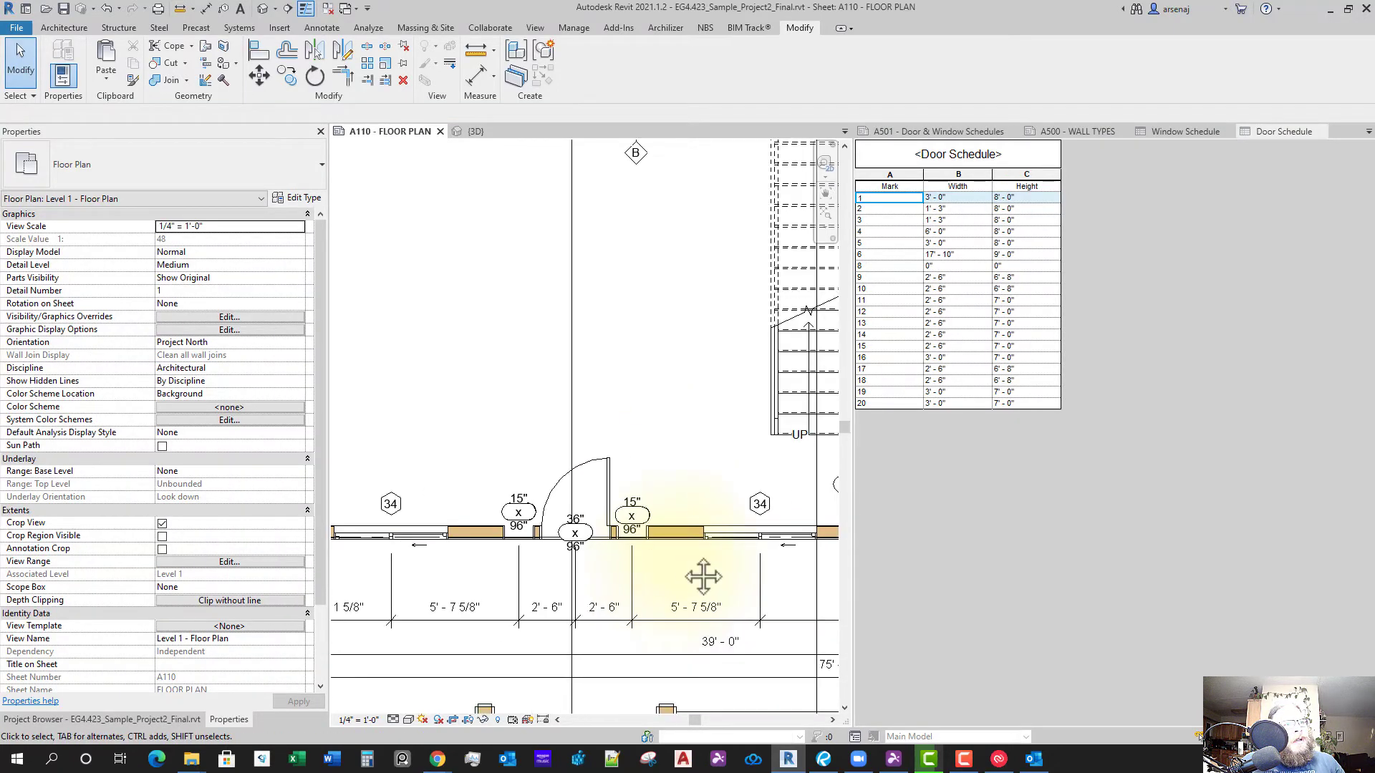
middle_drag(703, 577, 681, 530)
scroll(537, 563, down, 2)
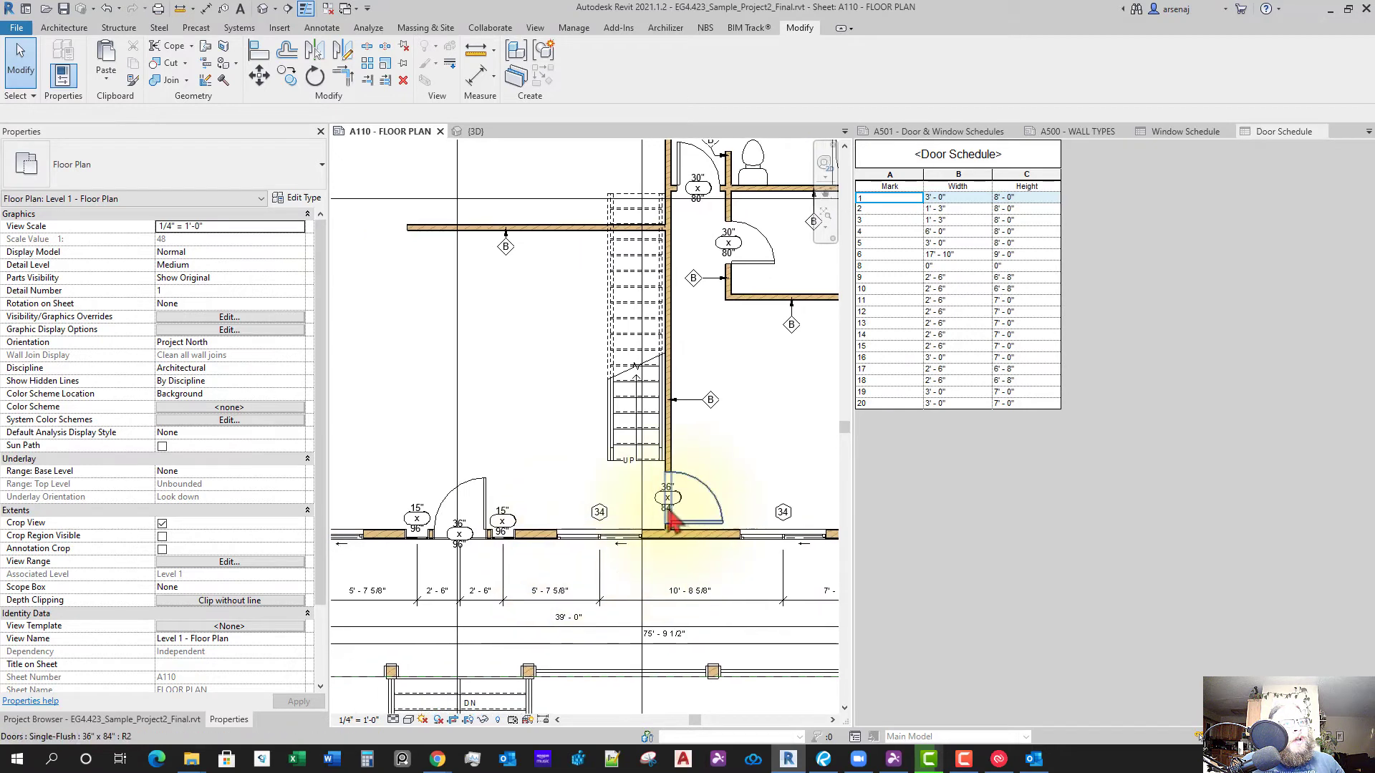
click(663, 512)
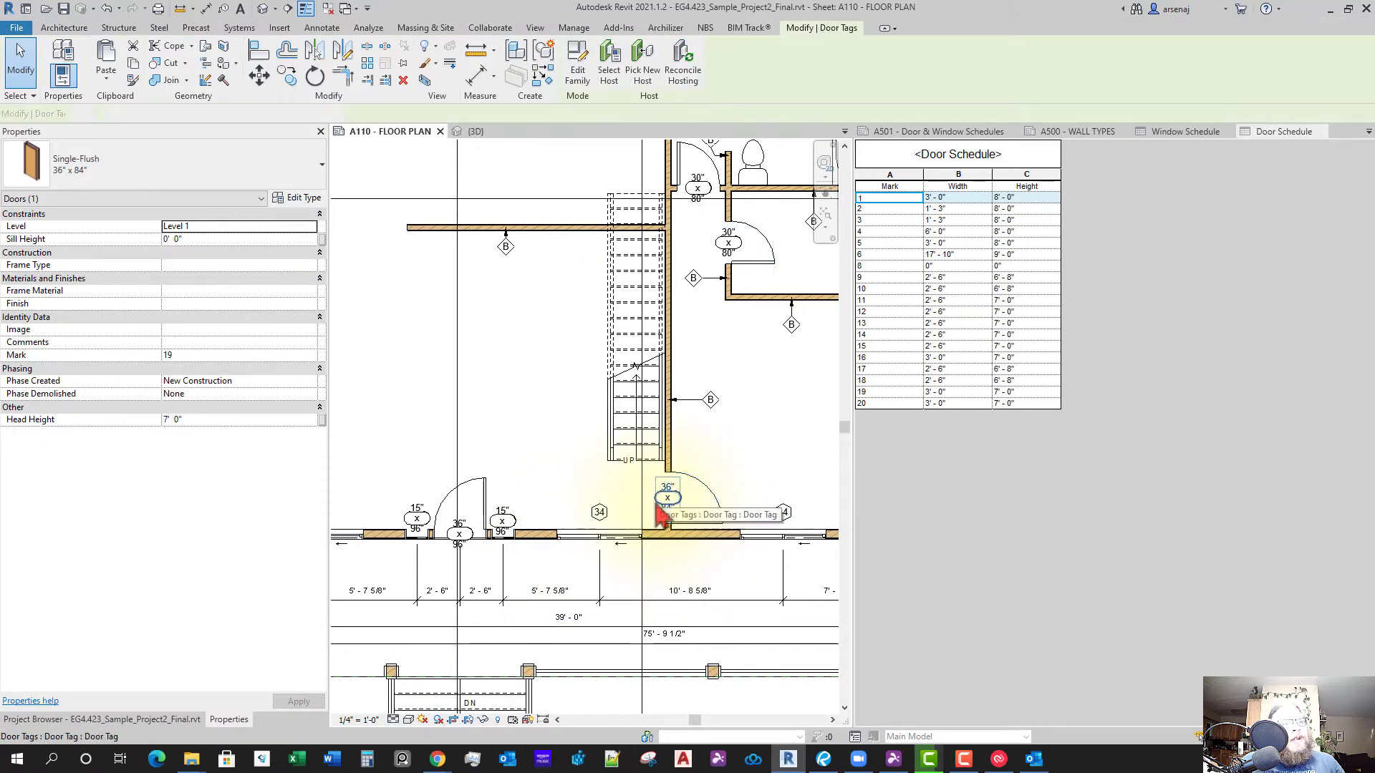
click(660, 501)
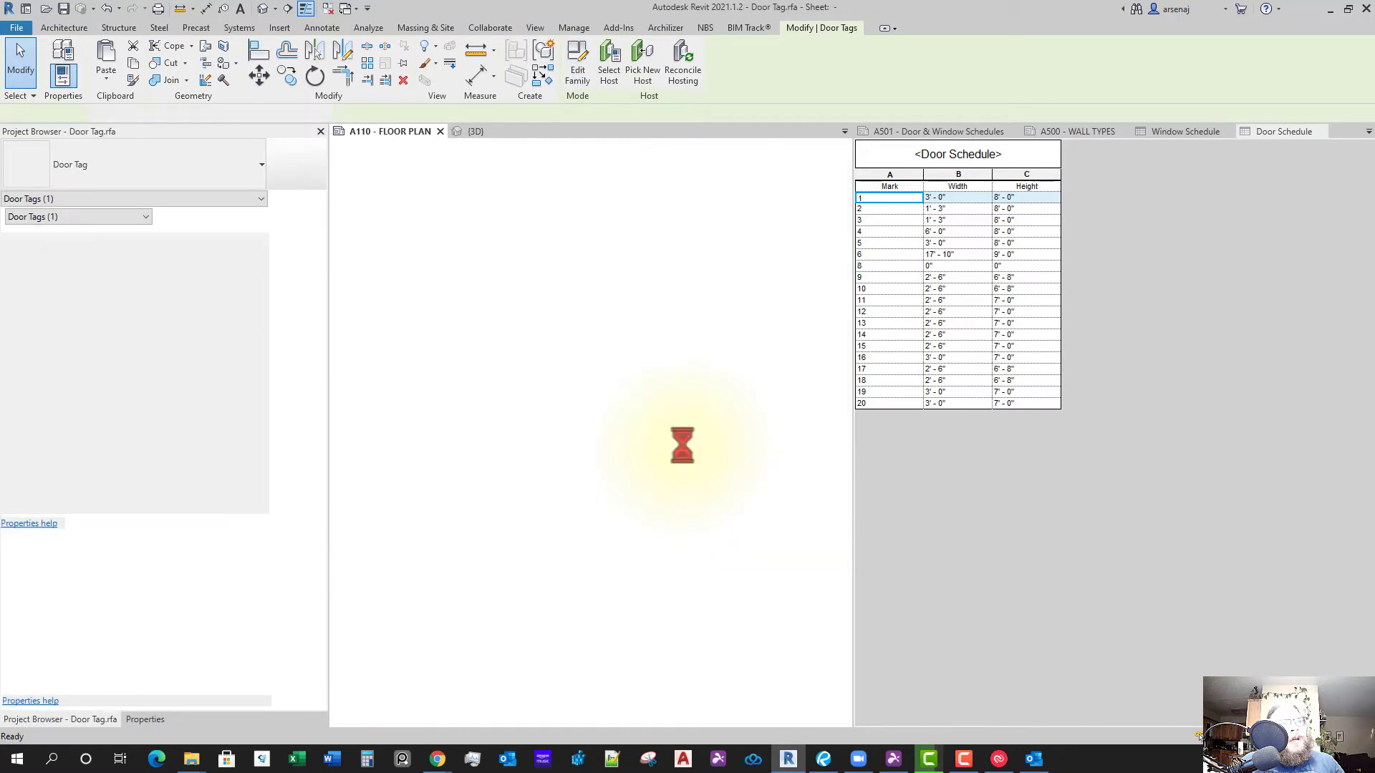
Replace the Type Name parameter with Type Mark in the door tag's label
click(625, 412)
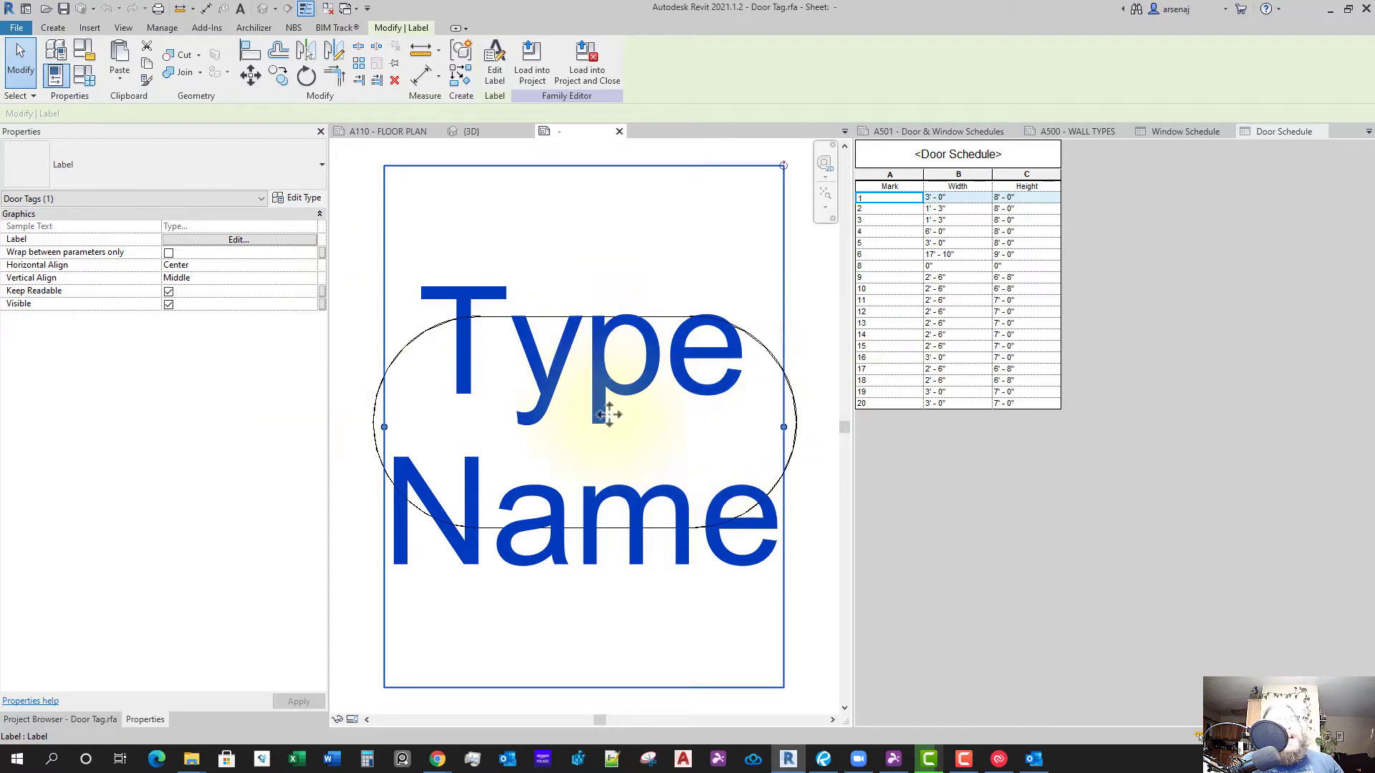
click(285, 240)
click(660, 320)
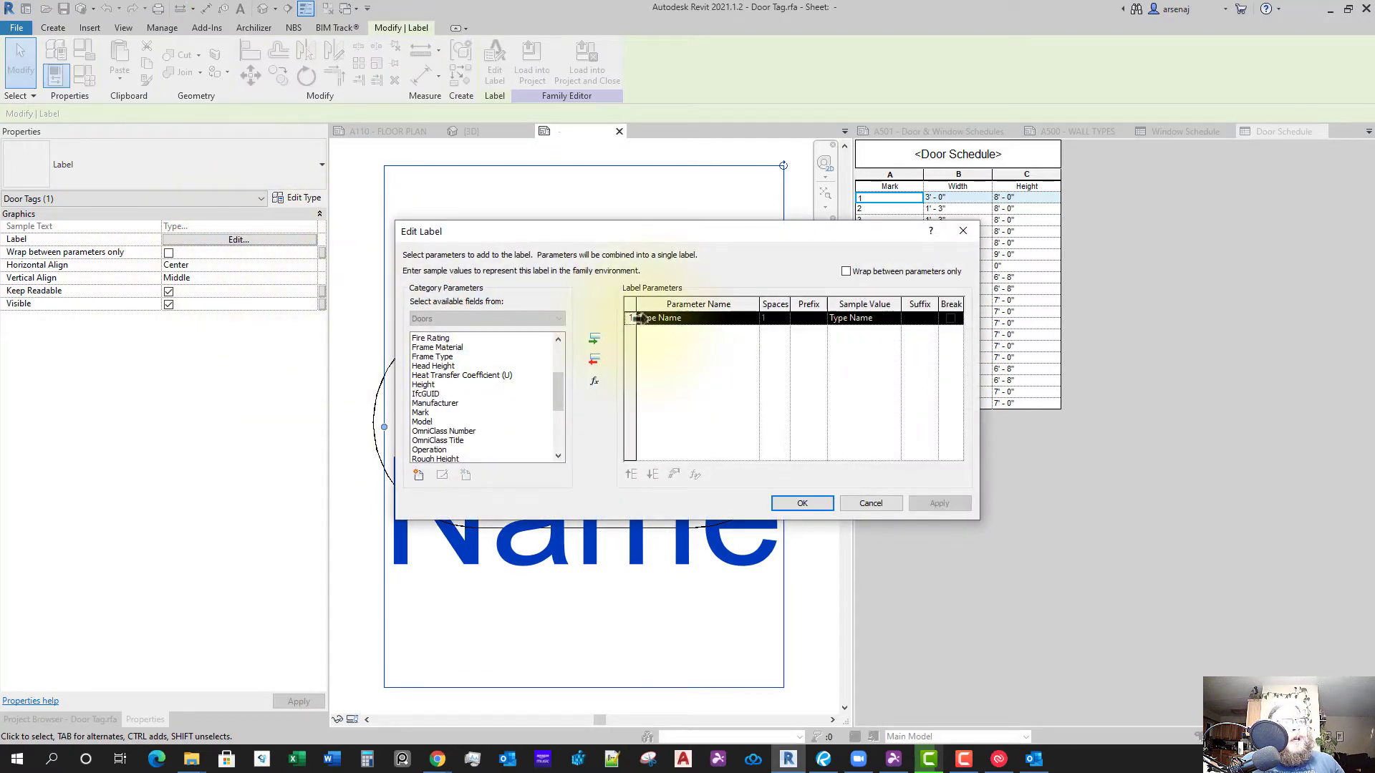
click(593, 362)
click(523, 422)
scroll(523, 437, down, 5)
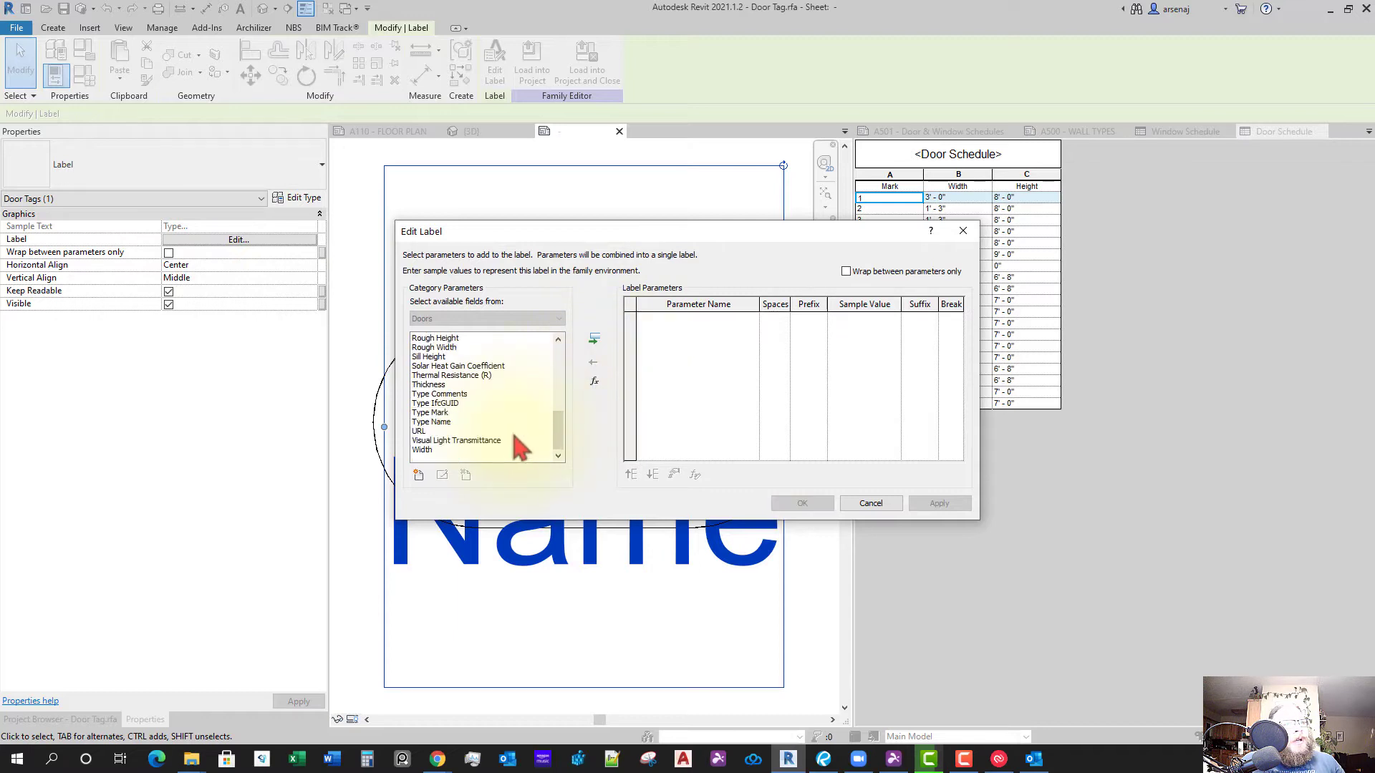
click(437, 414)
click(596, 340)
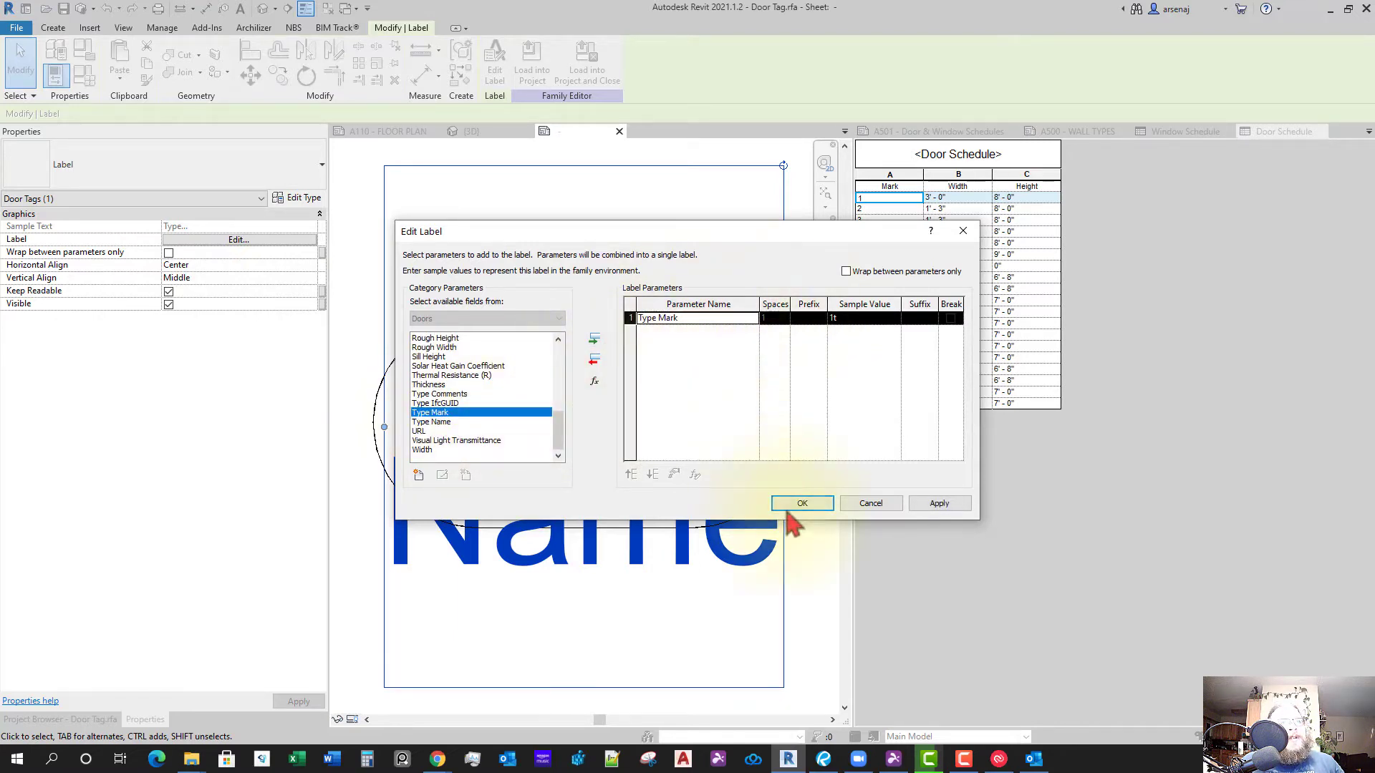
click(811, 505)
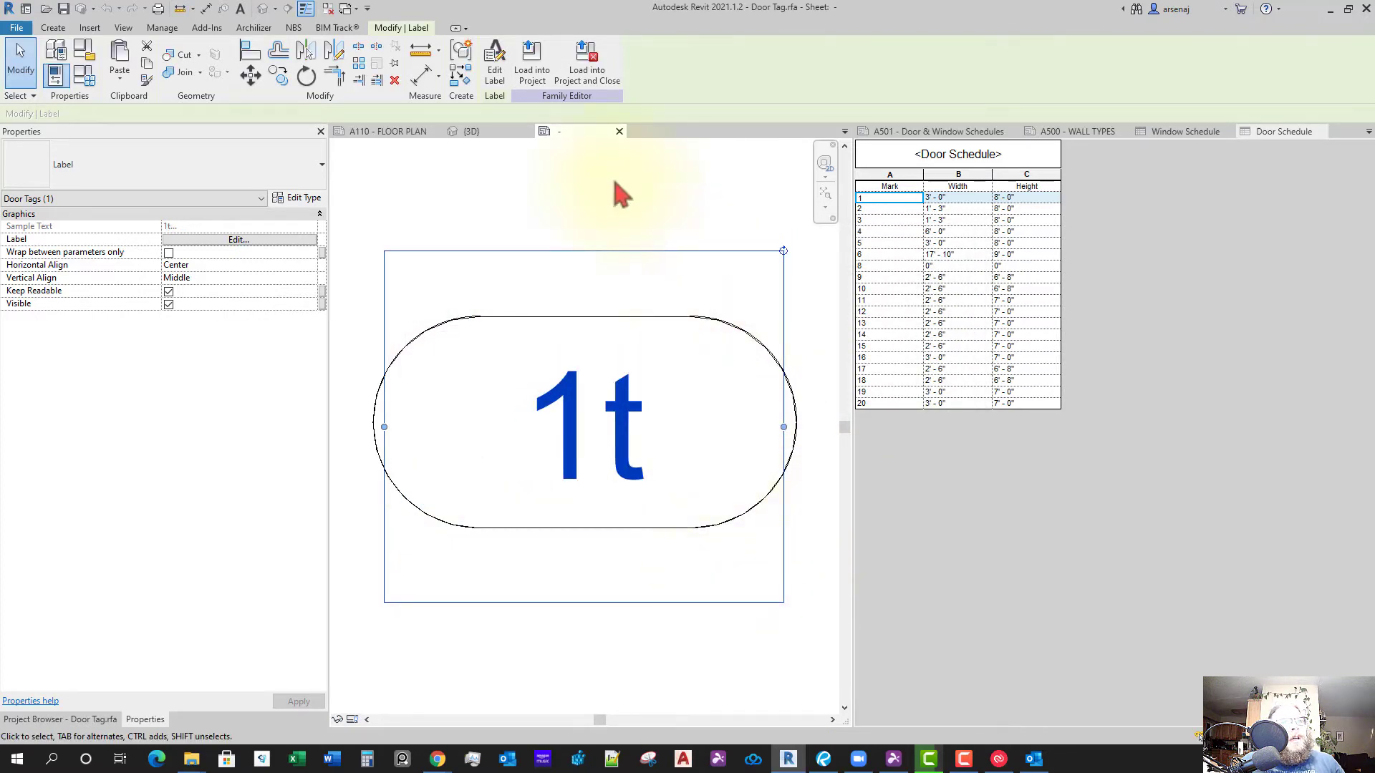
Save the door tag family with its Type Mark label and reload it into the project, overwriting the existing version
click(587, 63)
click(662, 385)
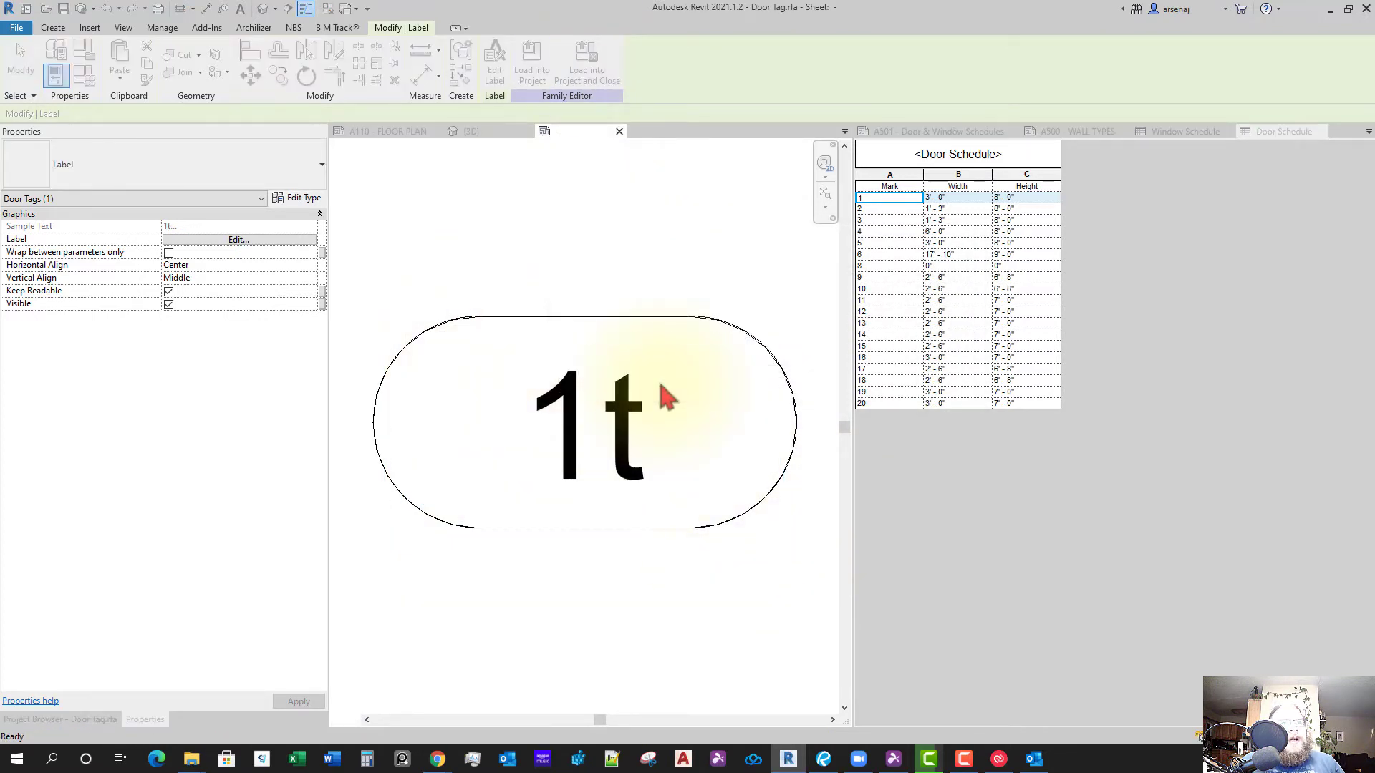
click(649, 389)
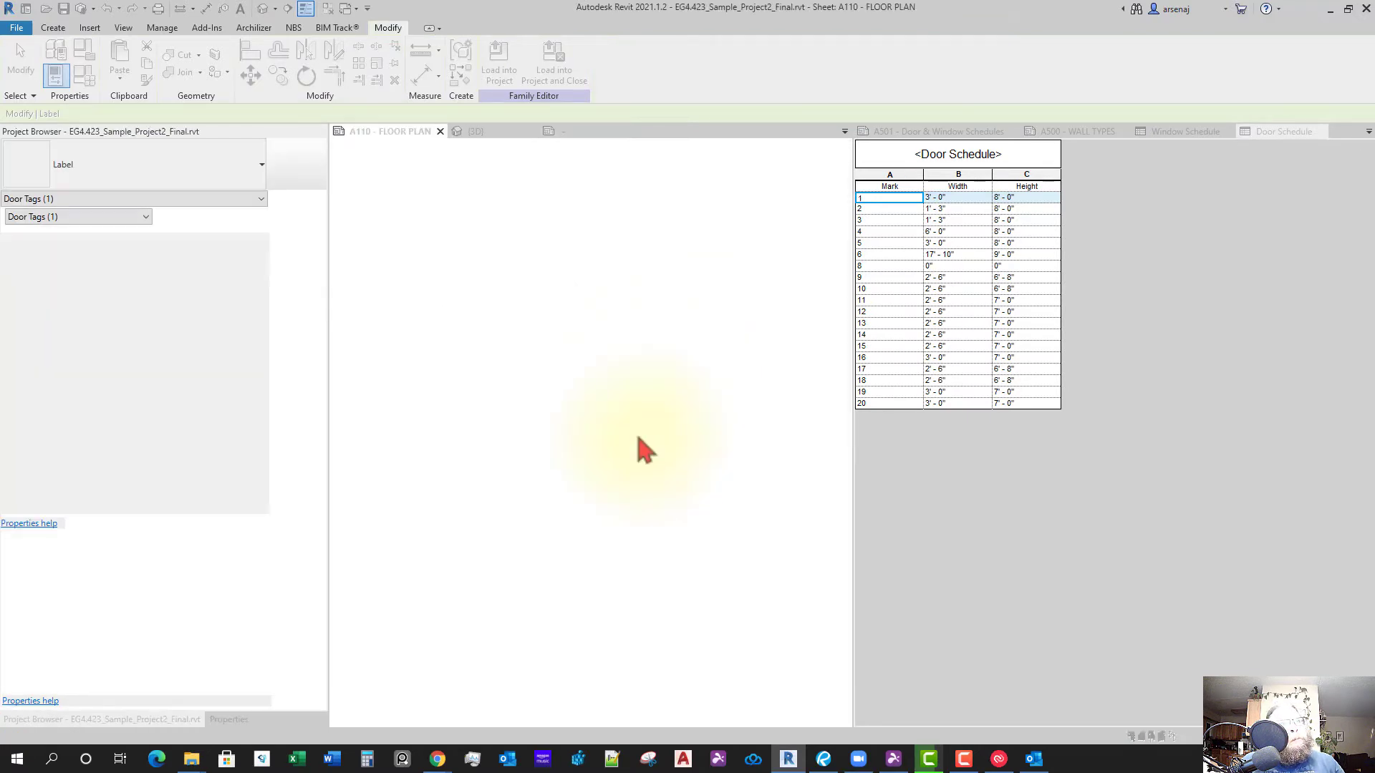
click(677, 348)
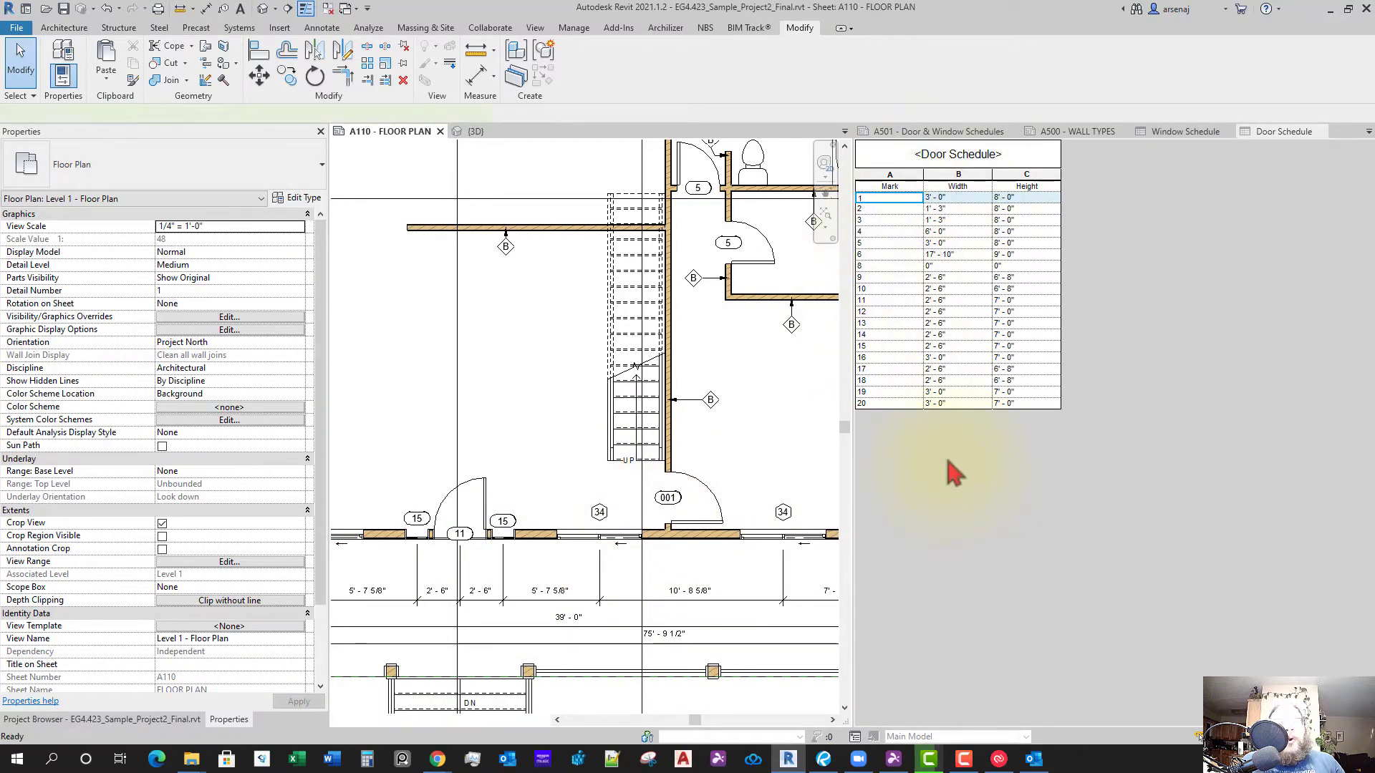
Replace the Mark field with Type Mark in the Door Schedule and place it first, ahead of Width and Height
click(963, 476)
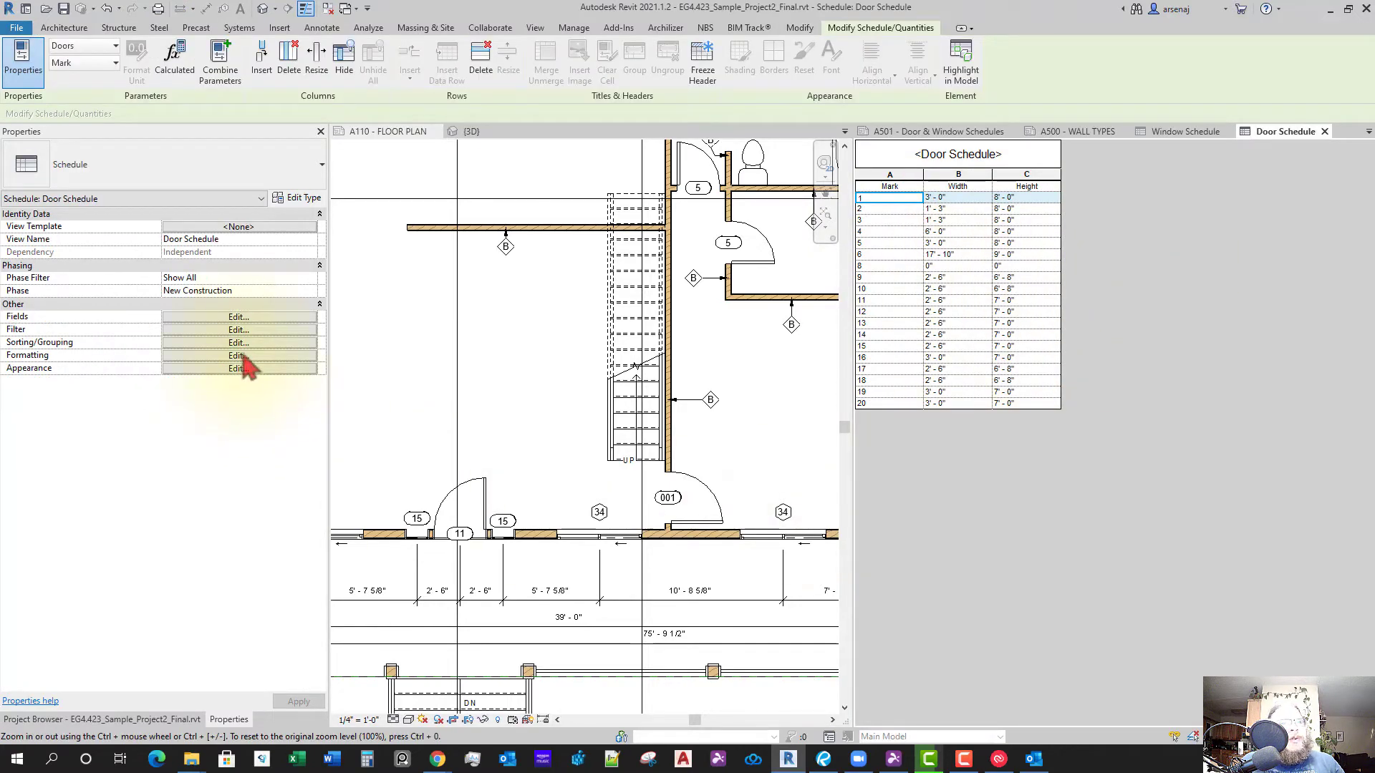
click(236, 319)
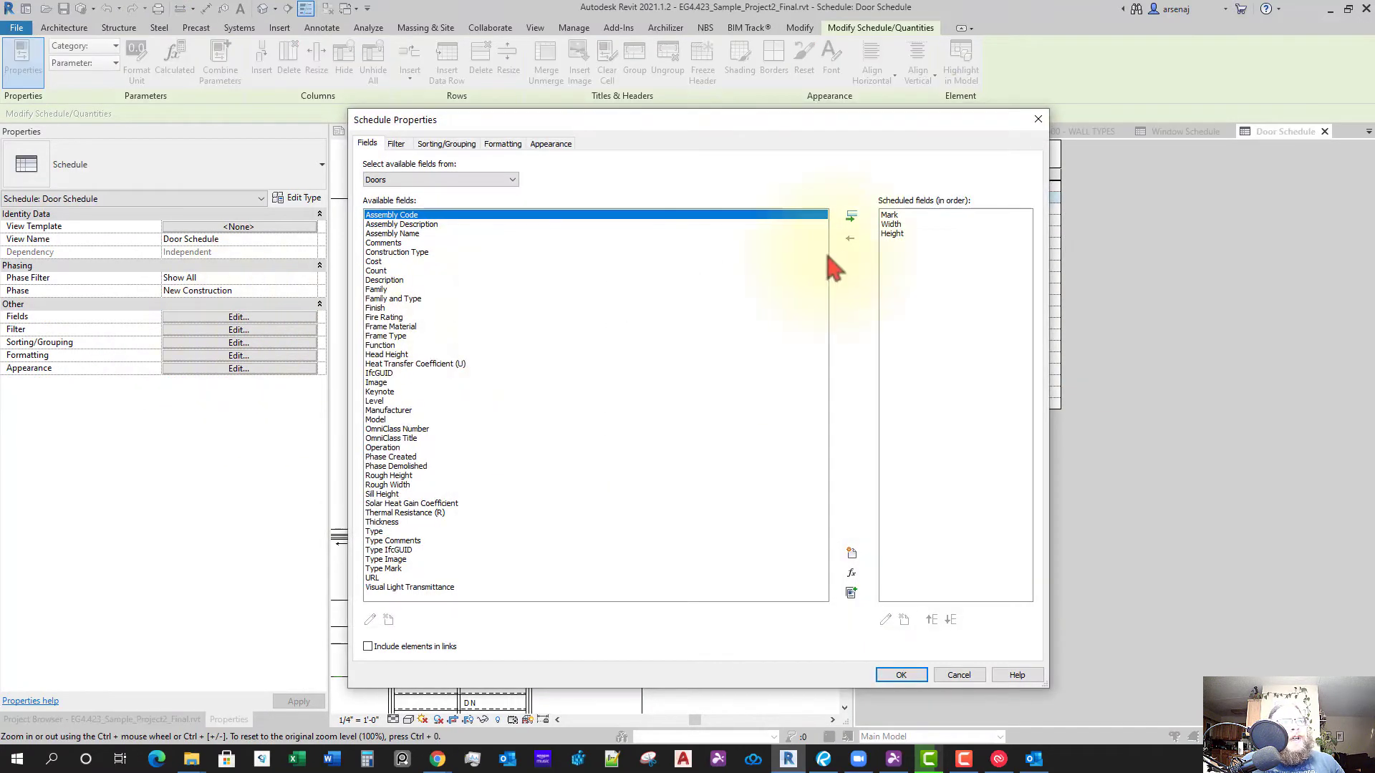
click(891, 216)
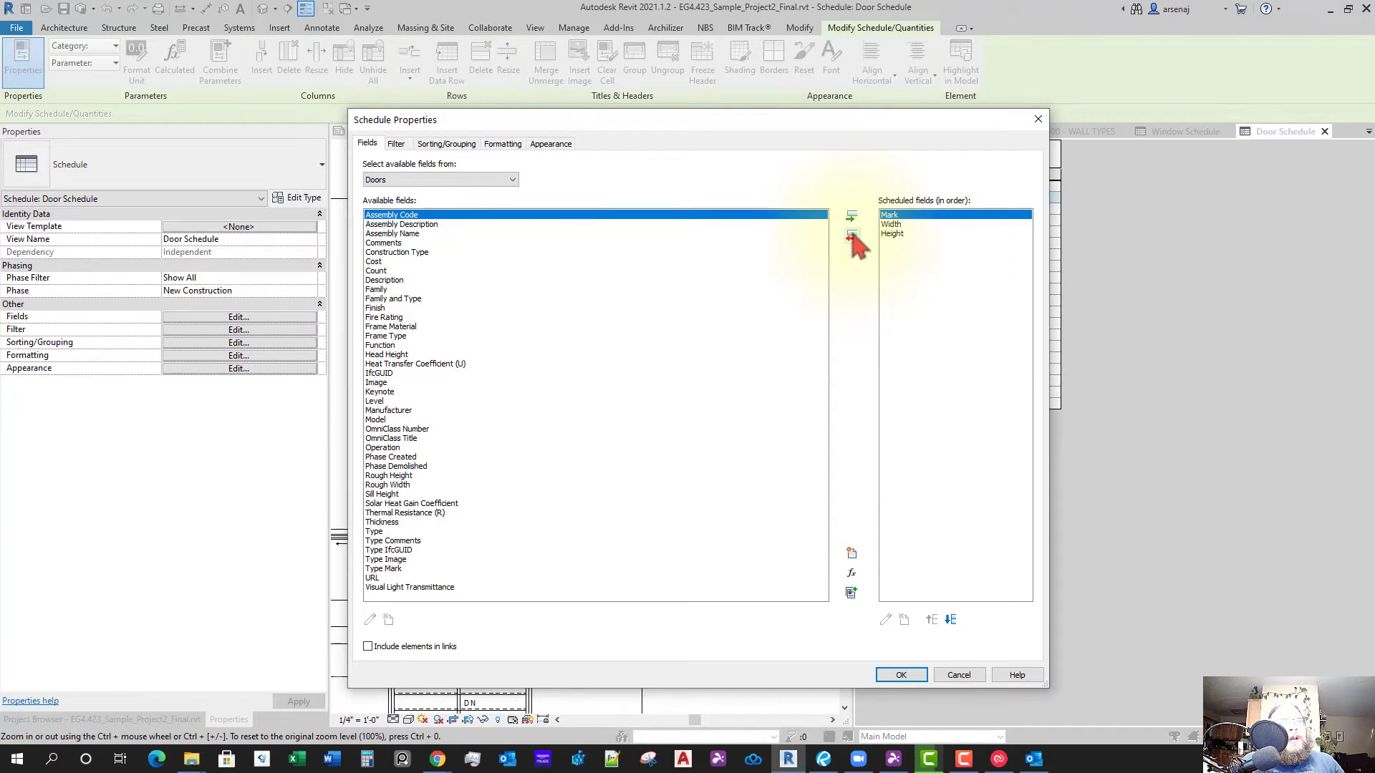
click(852, 235)
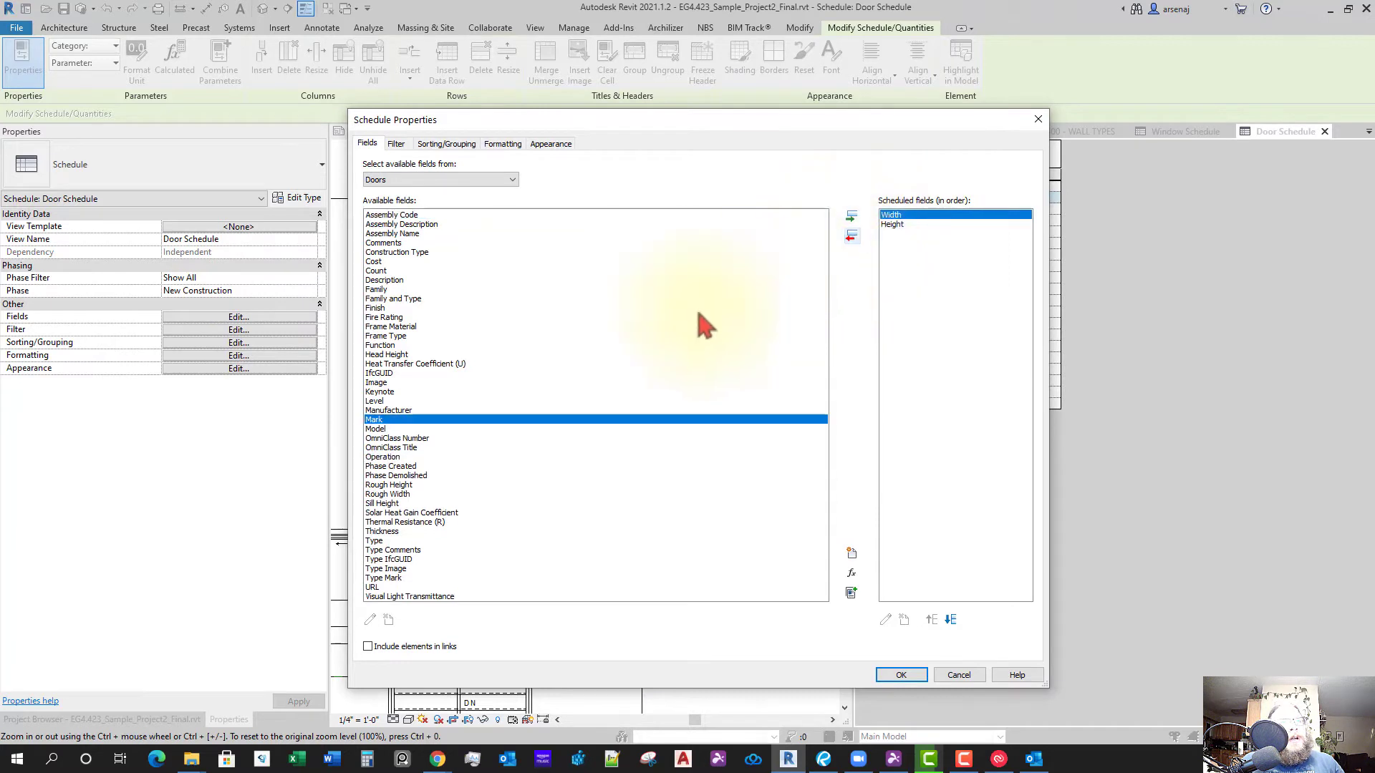
click(387, 578)
click(852, 217)
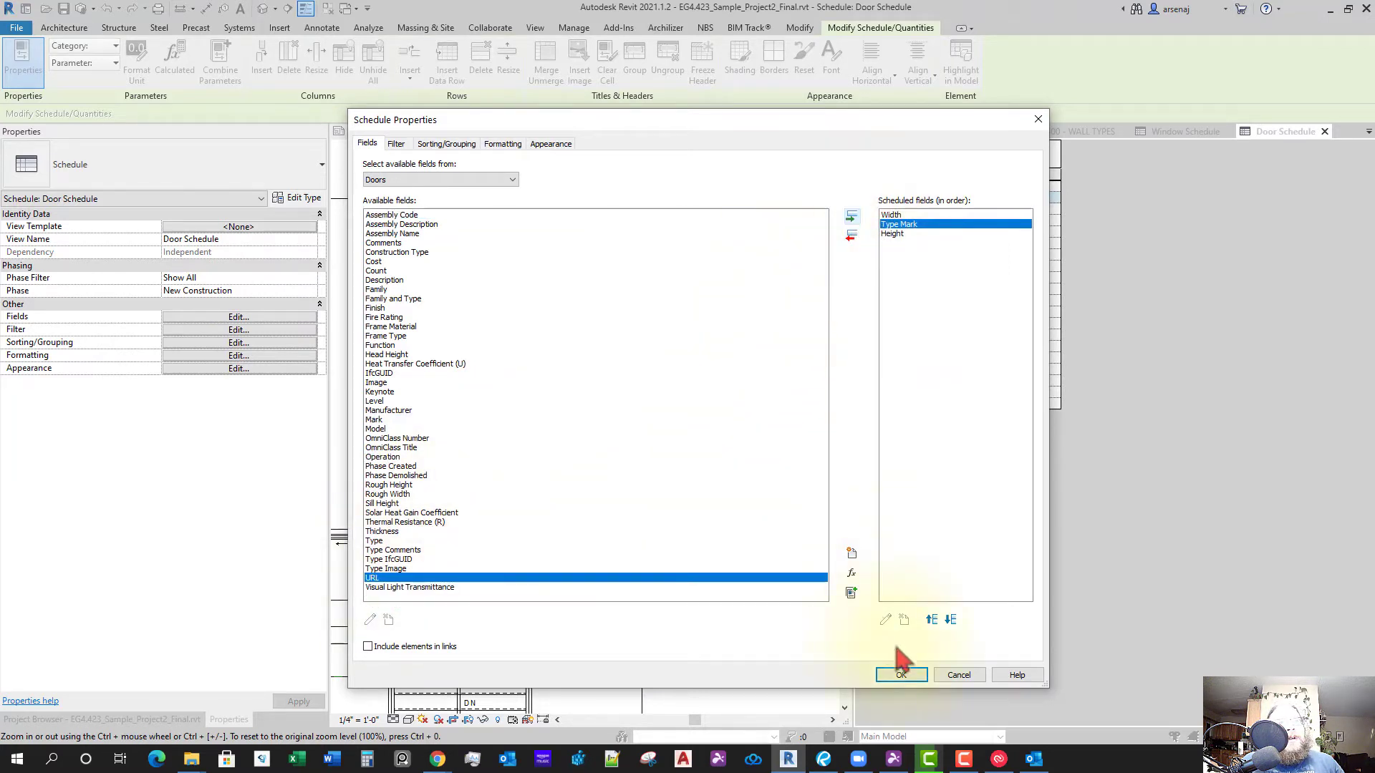
click(932, 620)
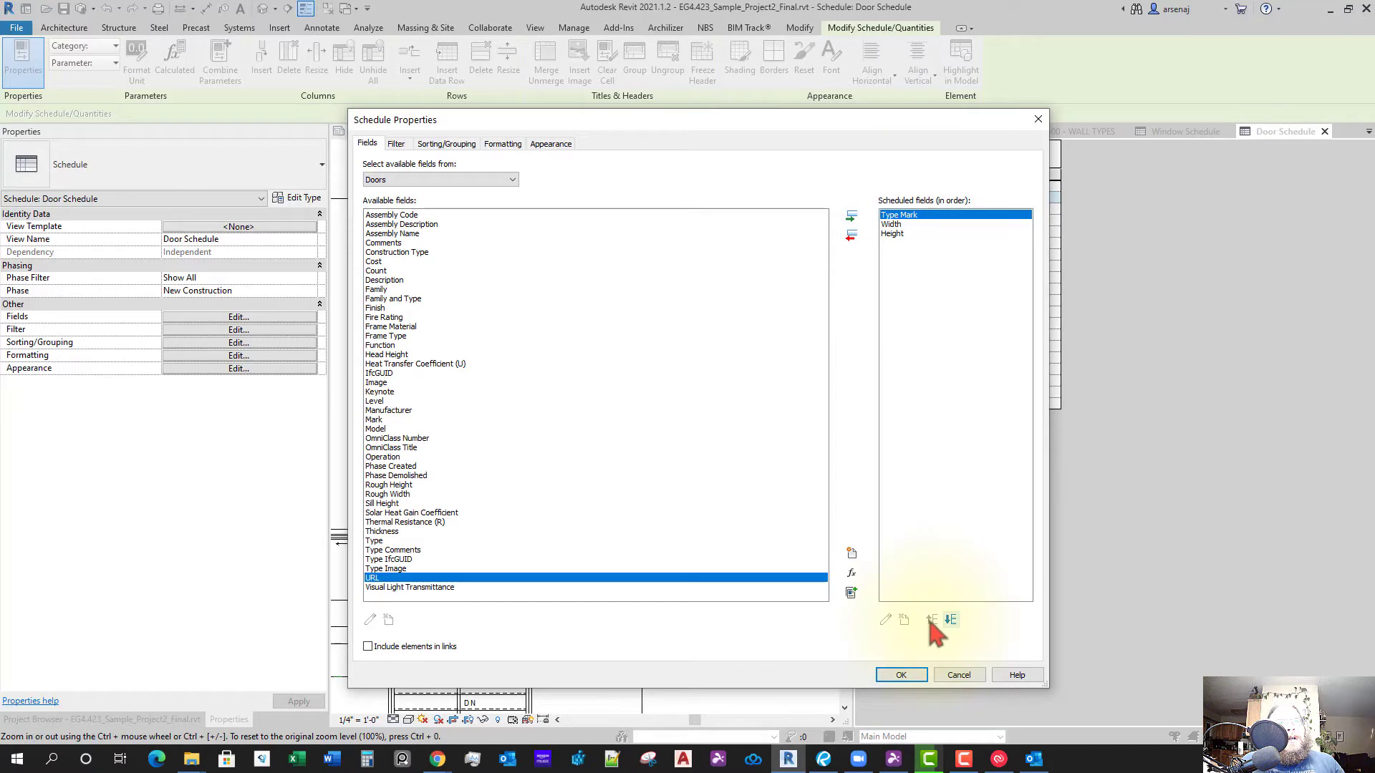
click(896, 225)
click(894, 235)
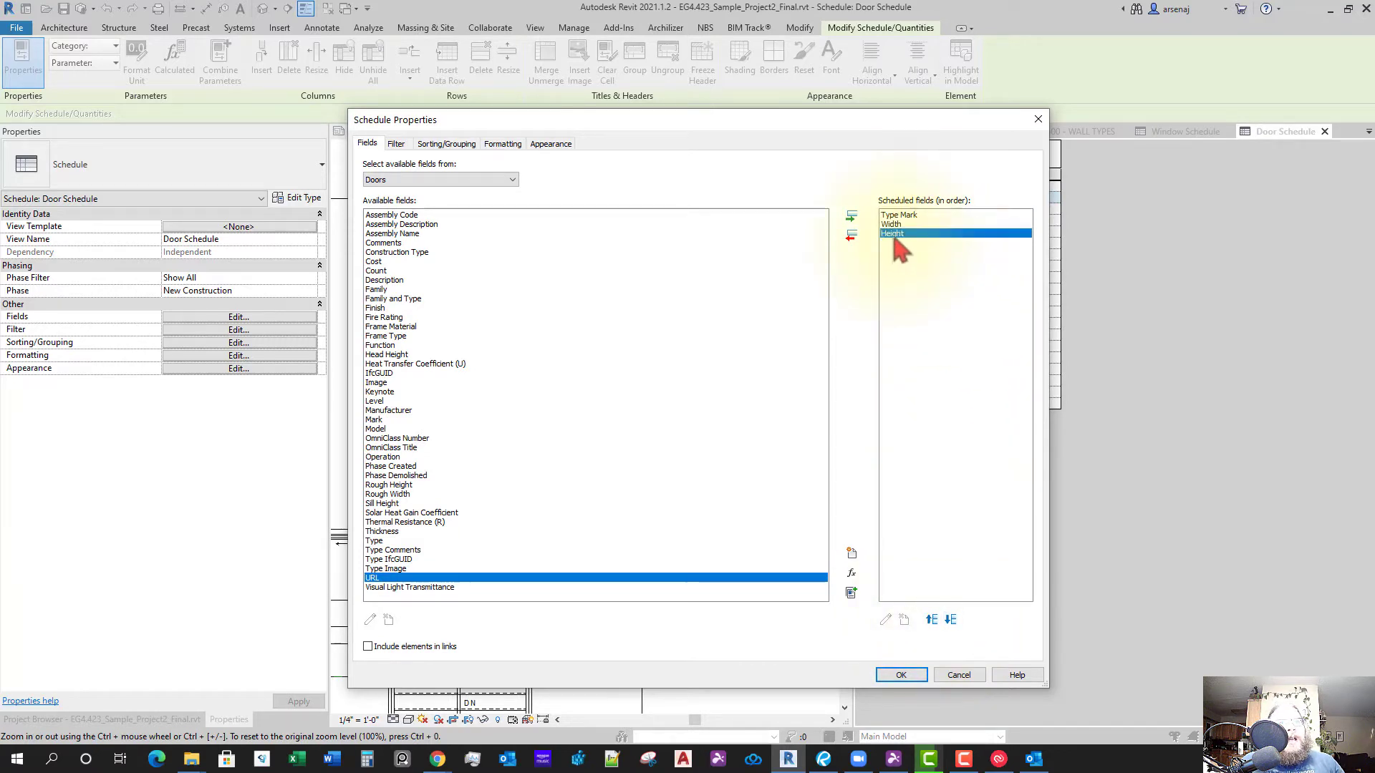
Sort the Door Schedule by Type Mark in ascending order and apply the schedule settings
click(451, 147)
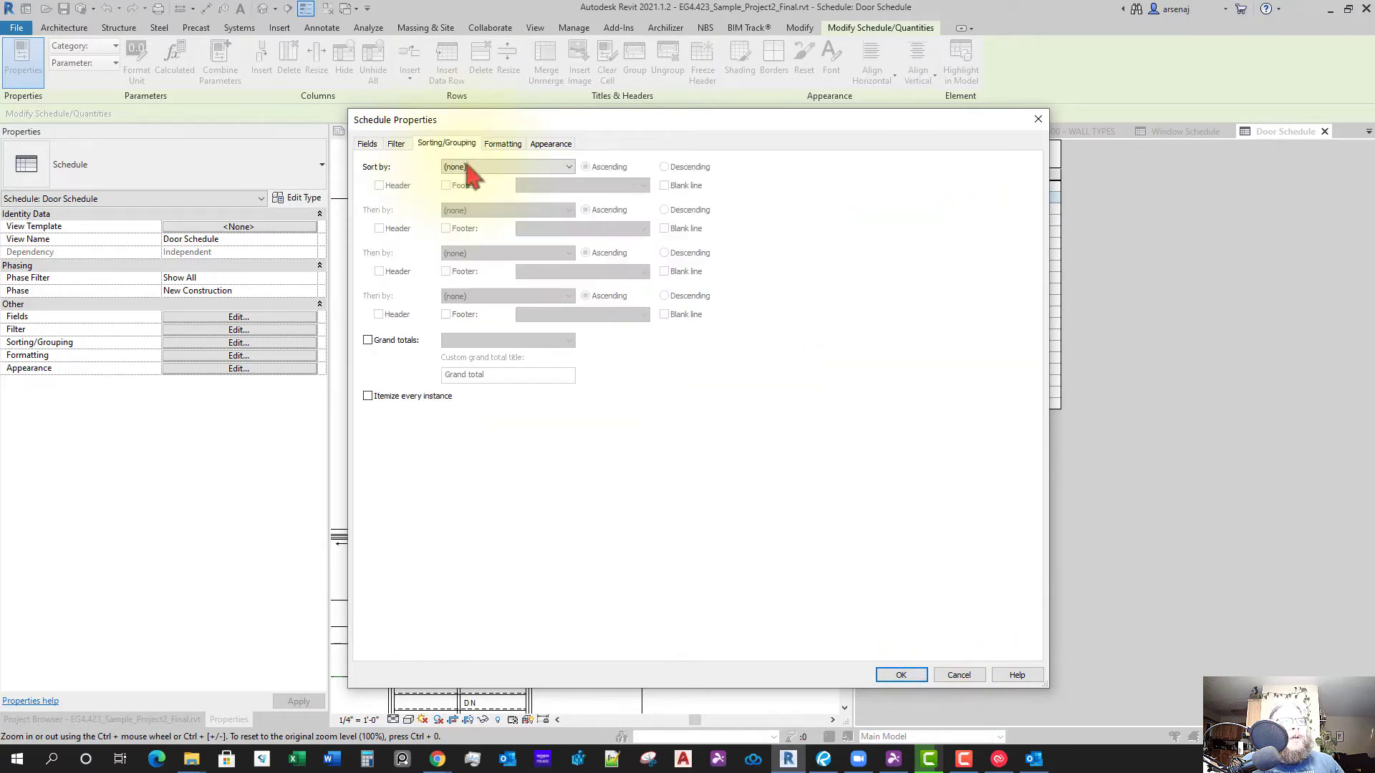
click(489, 174)
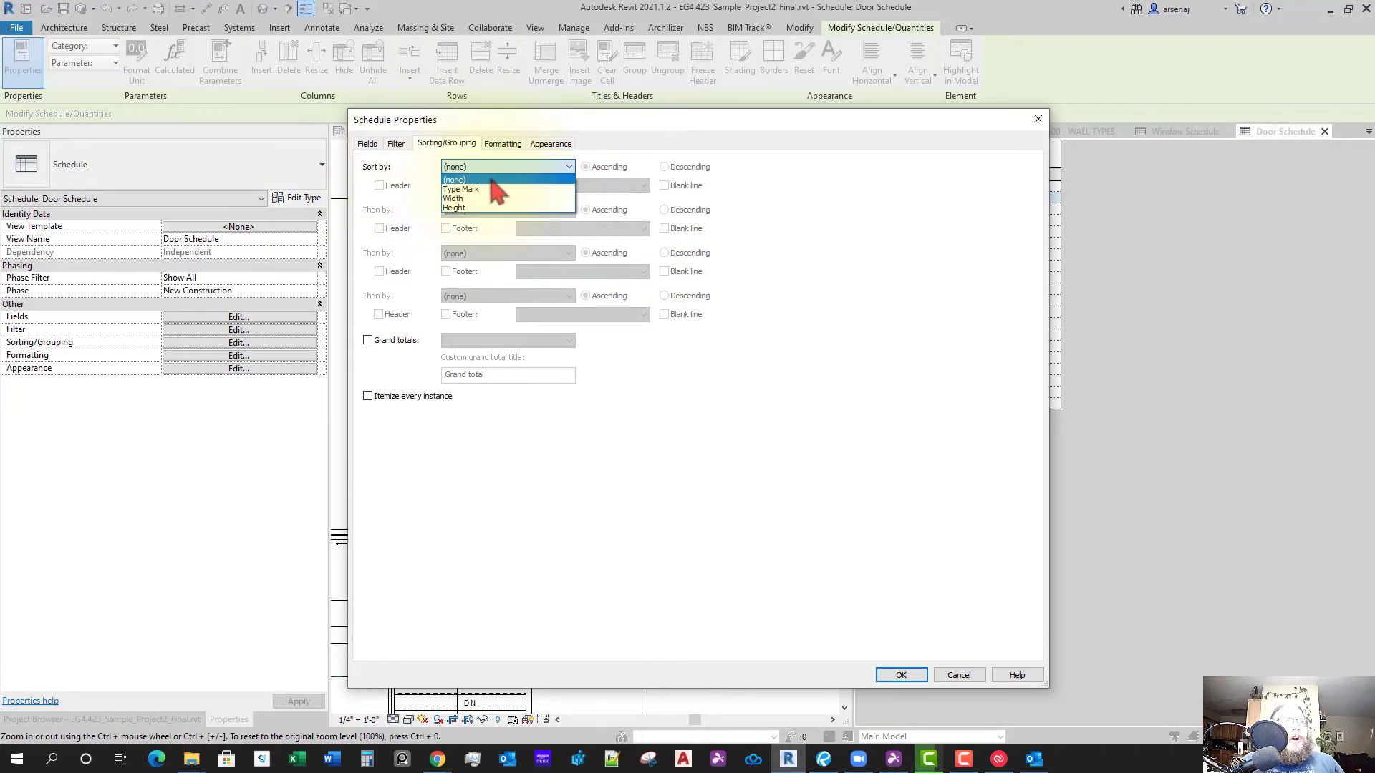
click(491, 185)
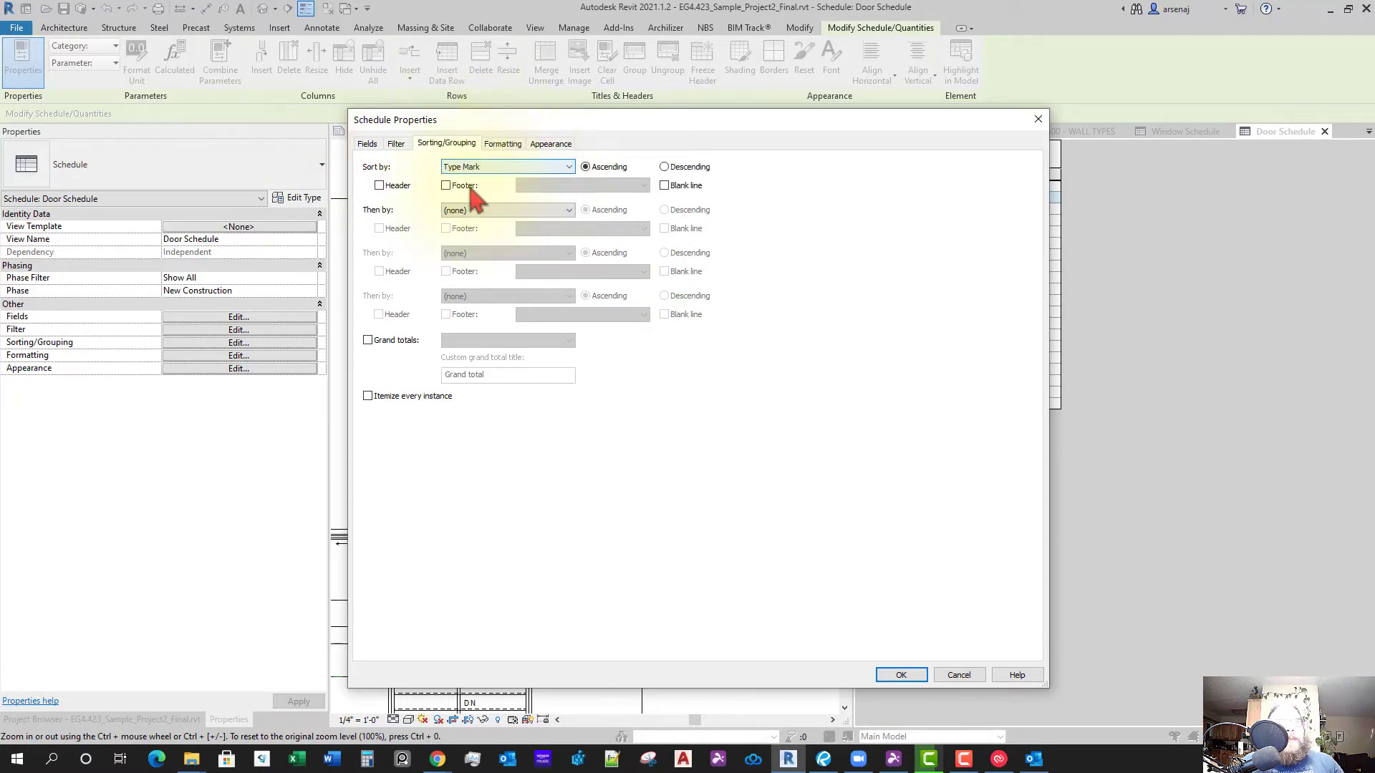
click(910, 676)
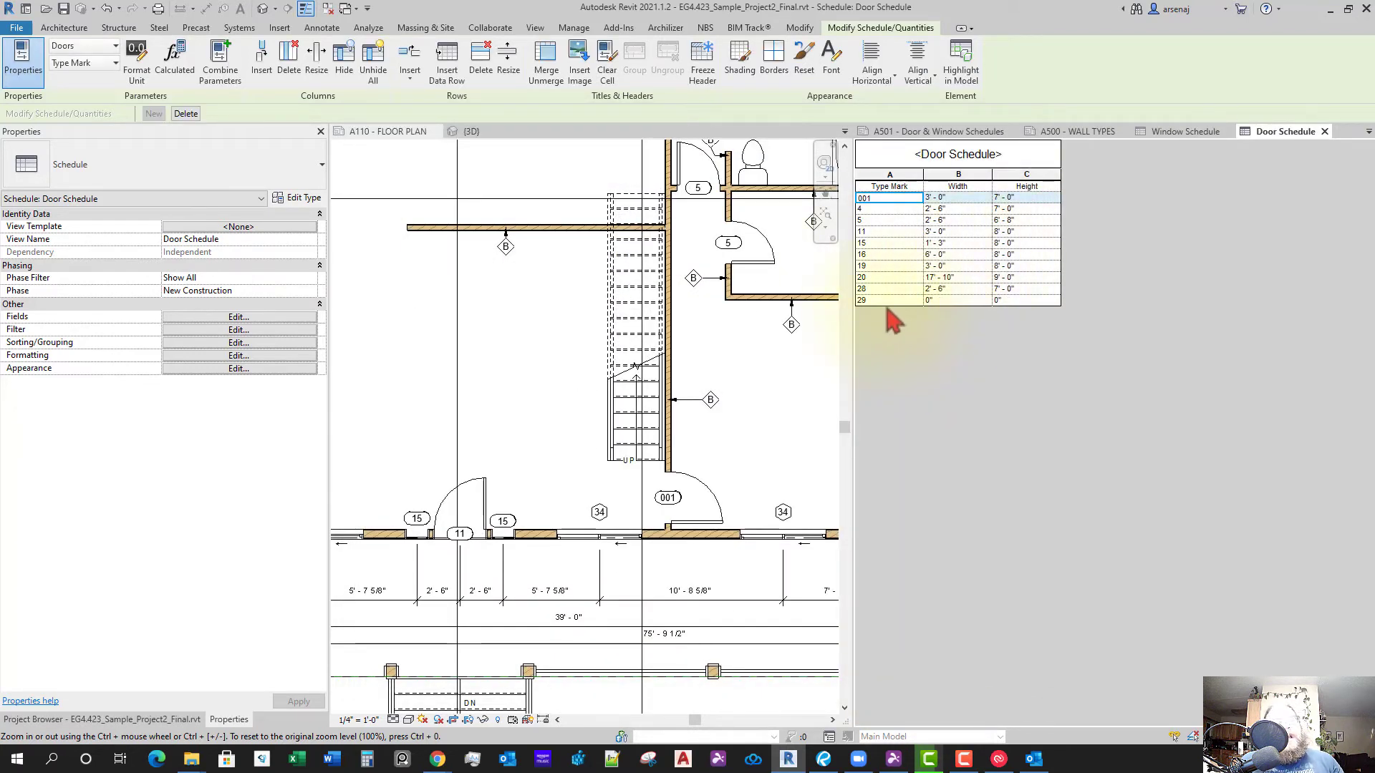
Set the Type Mark of the 3'-0" x 7'-0" Single-Flush door to 1 in the Door Schedule, applying it to the whole type
click(895, 324)
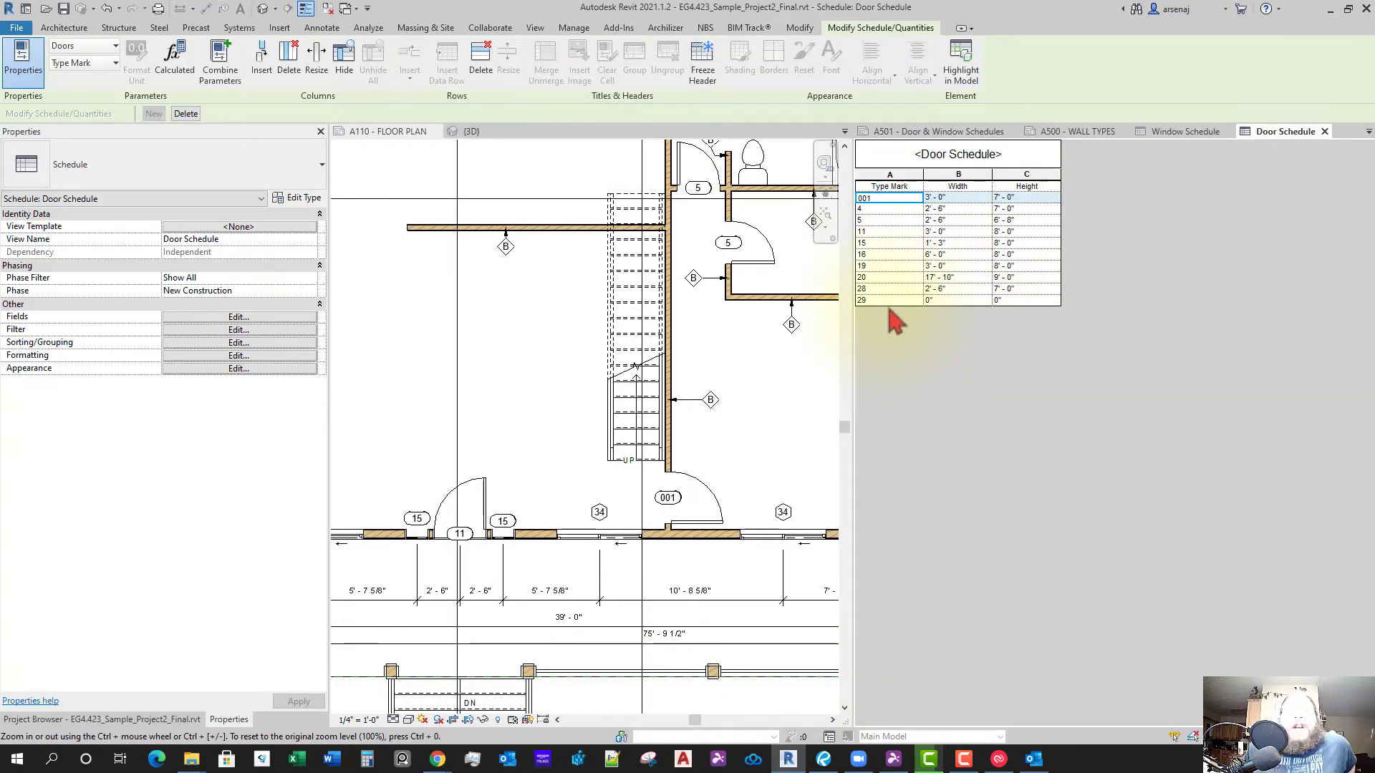
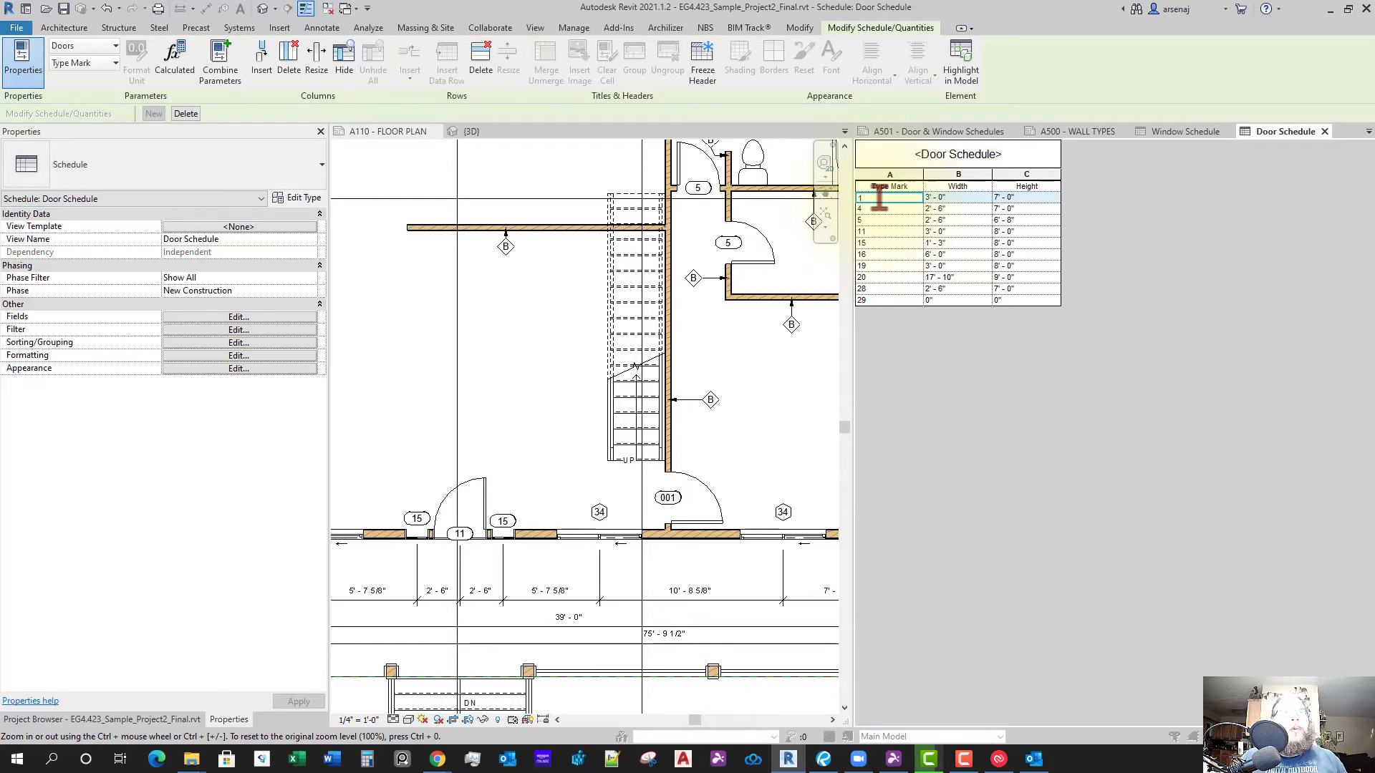
click(715, 453)
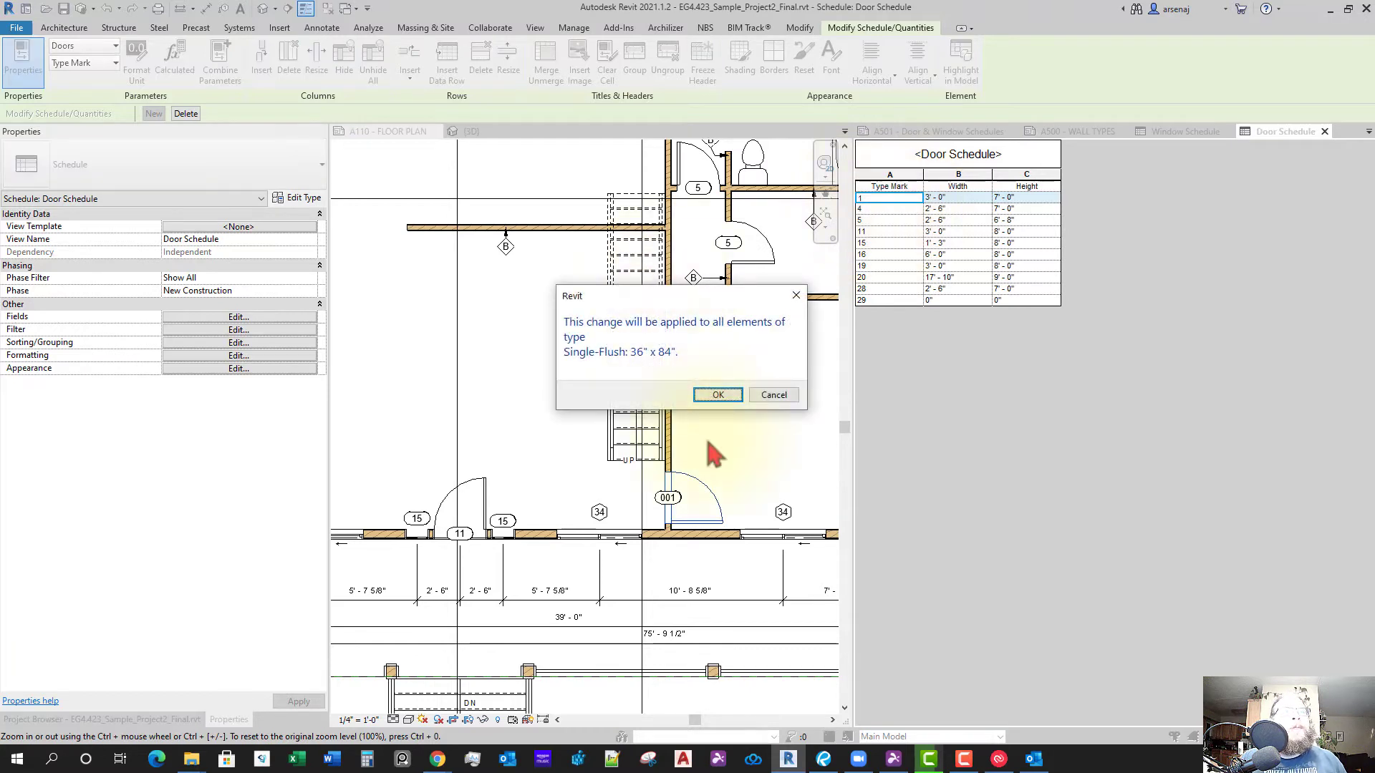
click(713, 398)
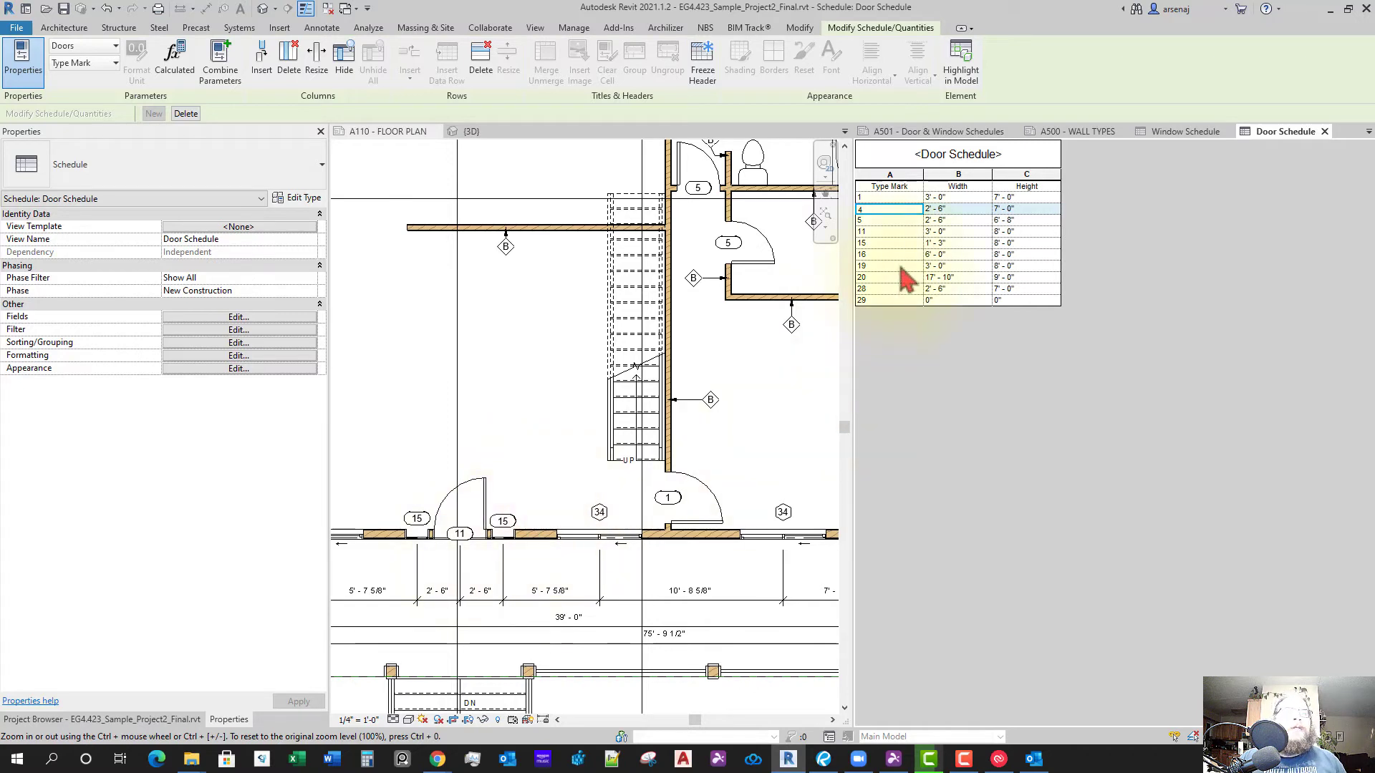
Set the Type Mark of the 3'-0" x 8'-0" front entry door to 001 and of its flanking 1'-3" side lites to 001.1
click(891, 235)
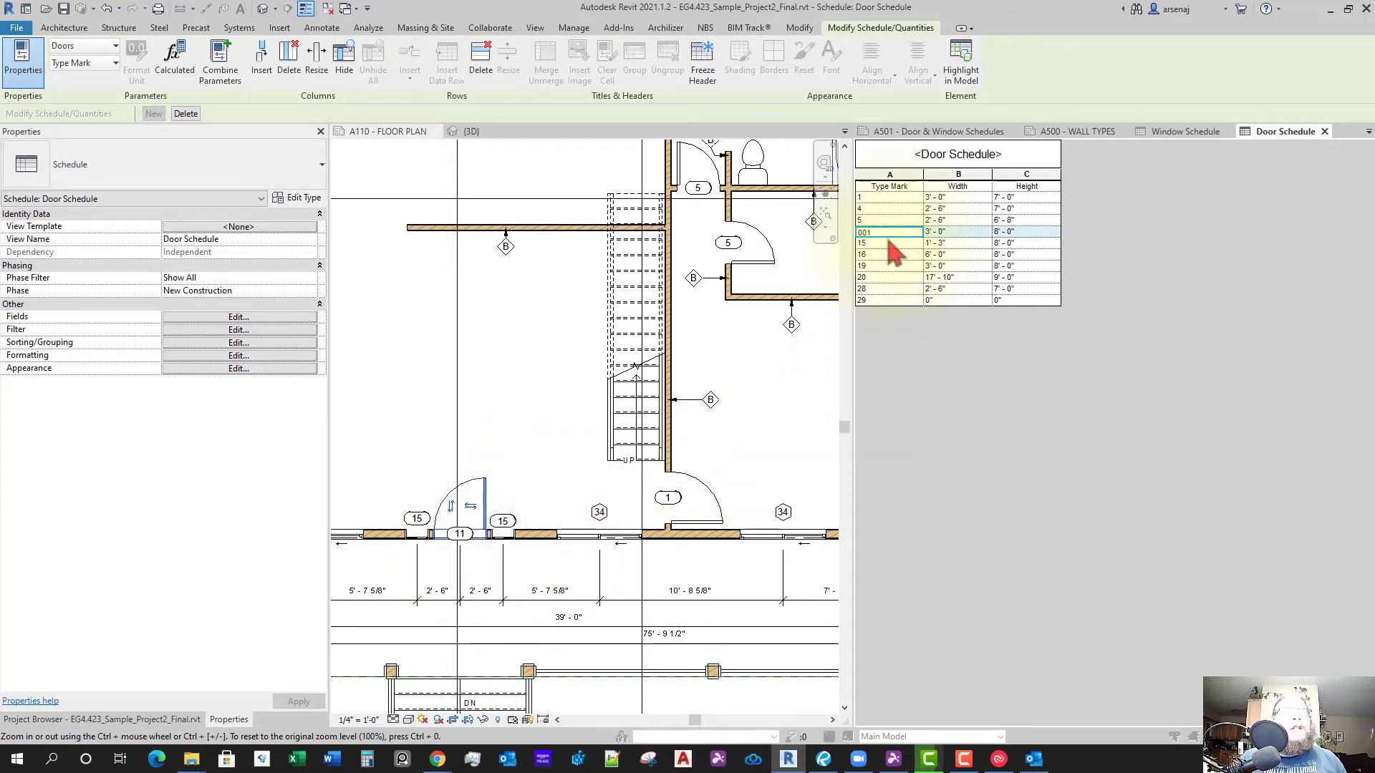
text(001)
key(Return)
click(716, 406)
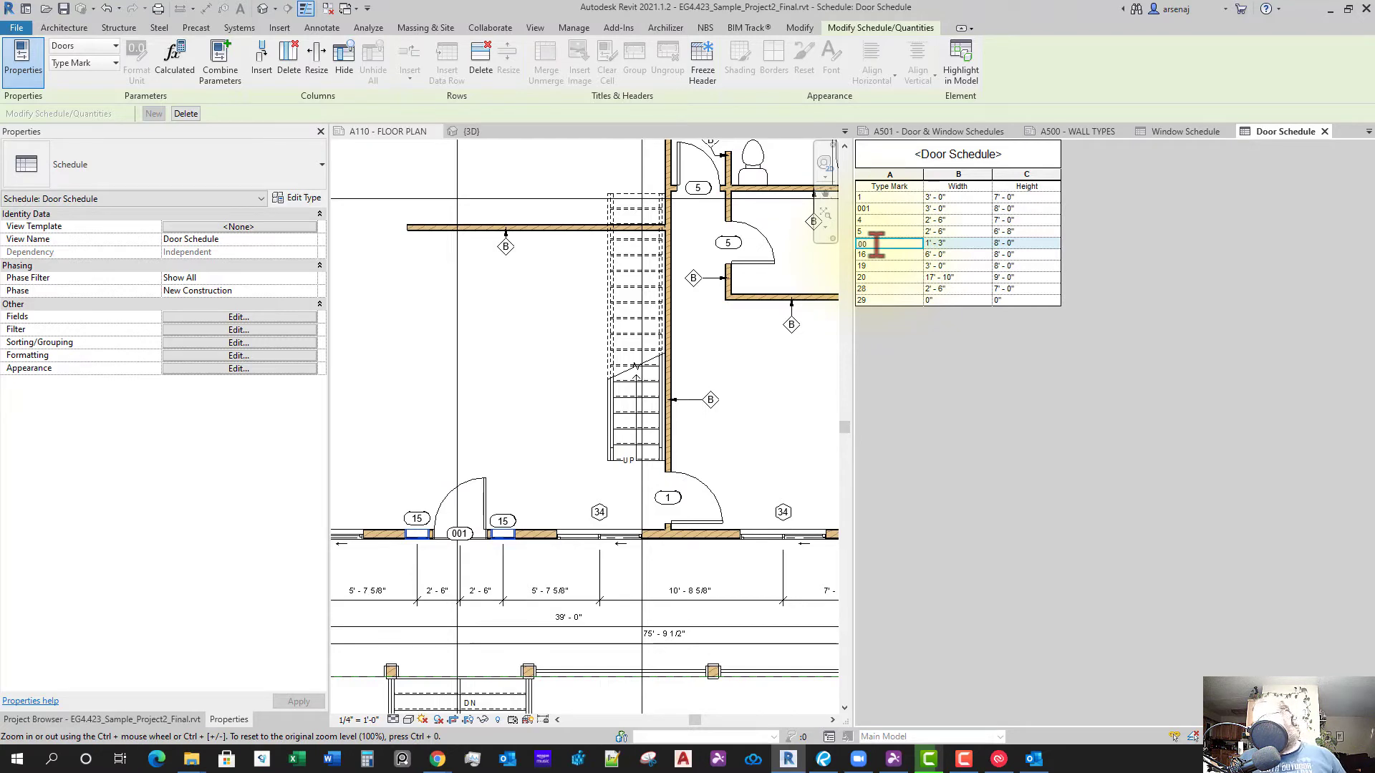
text(.1)
key(Return)
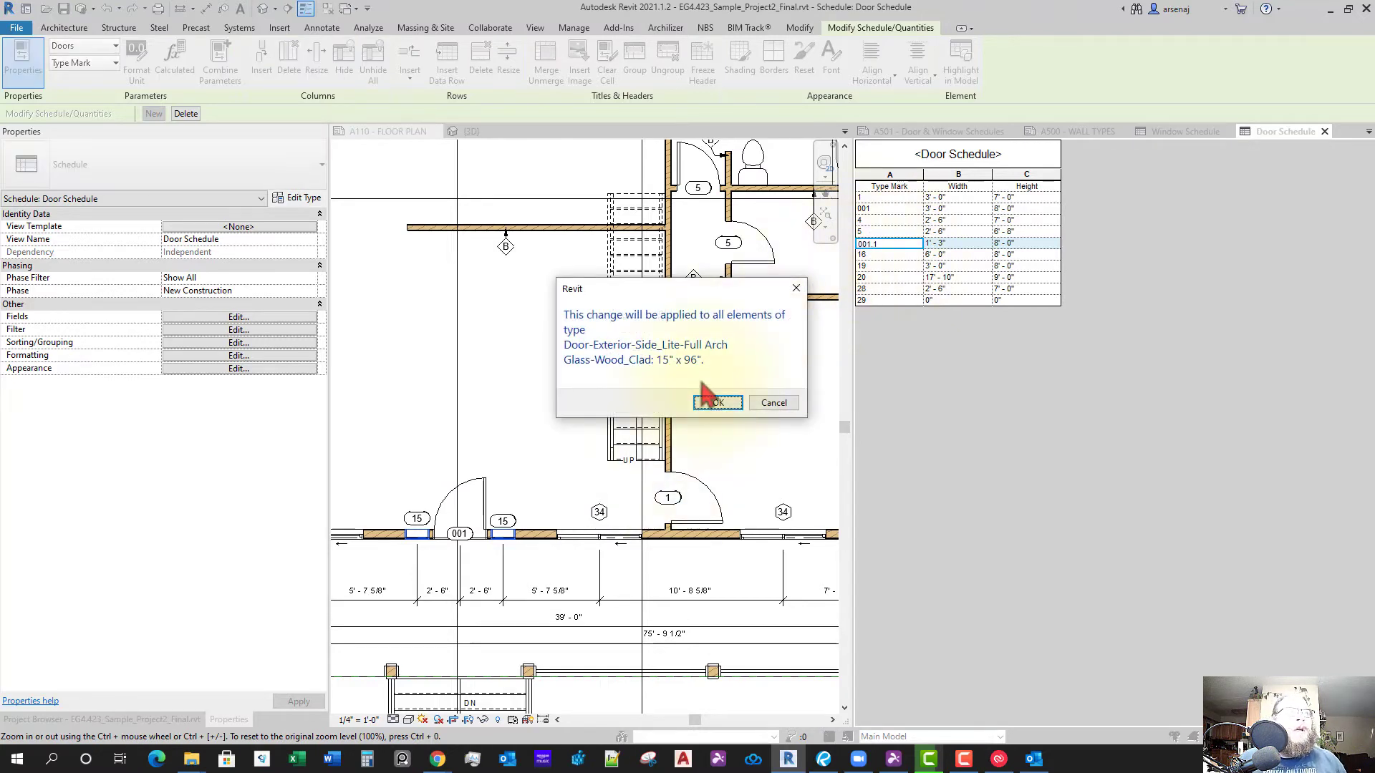
click(716, 405)
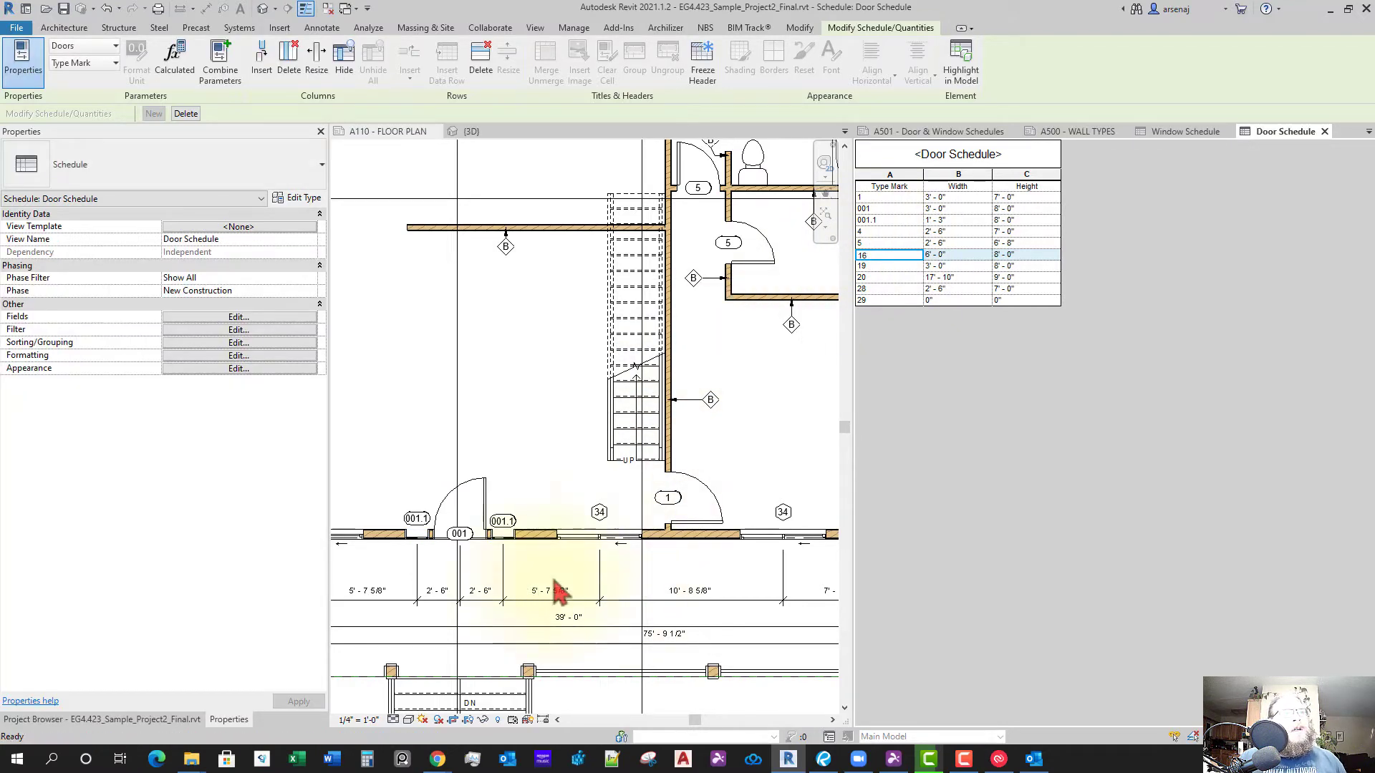
Locate the exterior double full-glass door on the floor plan and set its Type Mark to 002 in the Door Schedule
click(470, 546)
scroll(468, 546, up, 1)
scroll(525, 552, down, 1)
click(455, 504)
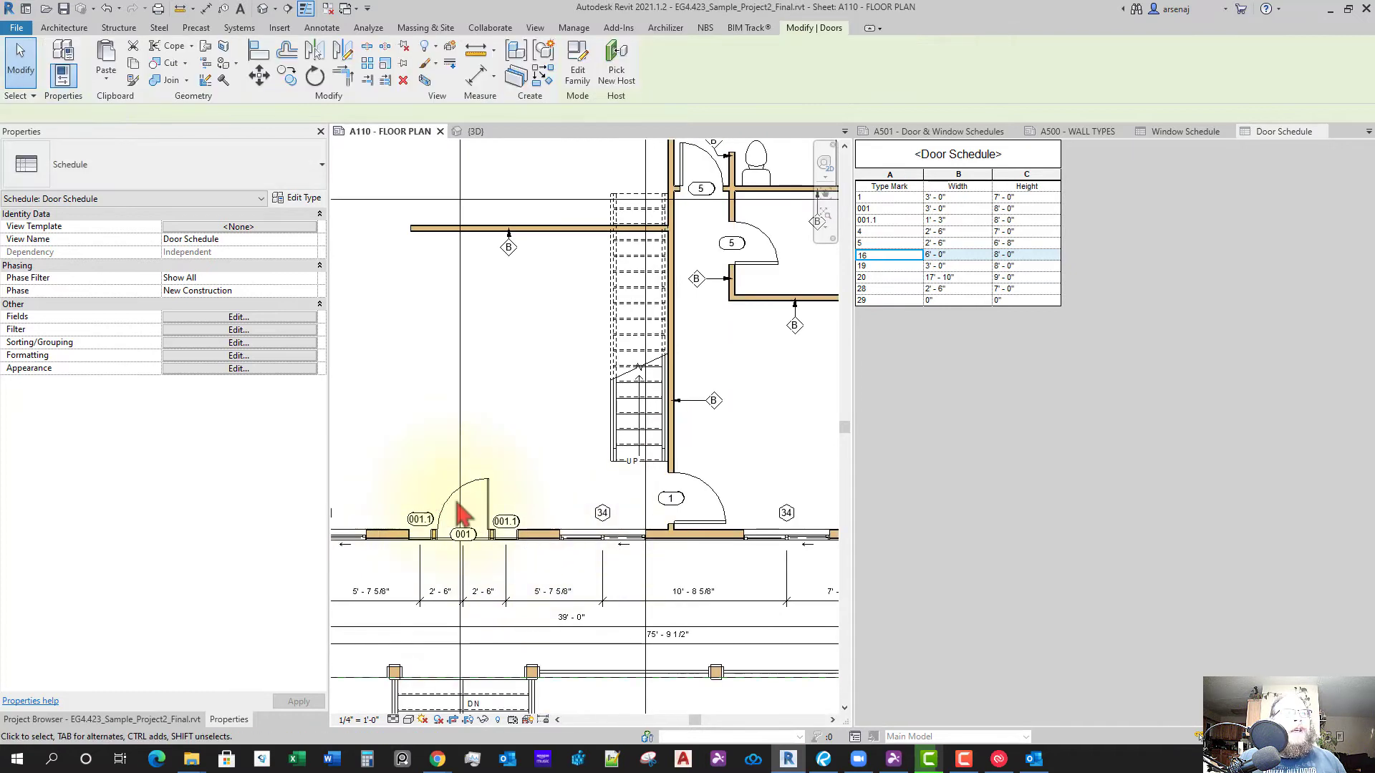
middle_drag(504, 565, 650, 564)
middle_drag(637, 565, 675, 540)
scroll(505, 581, down, 1)
middle_drag(506, 580, 723, 656)
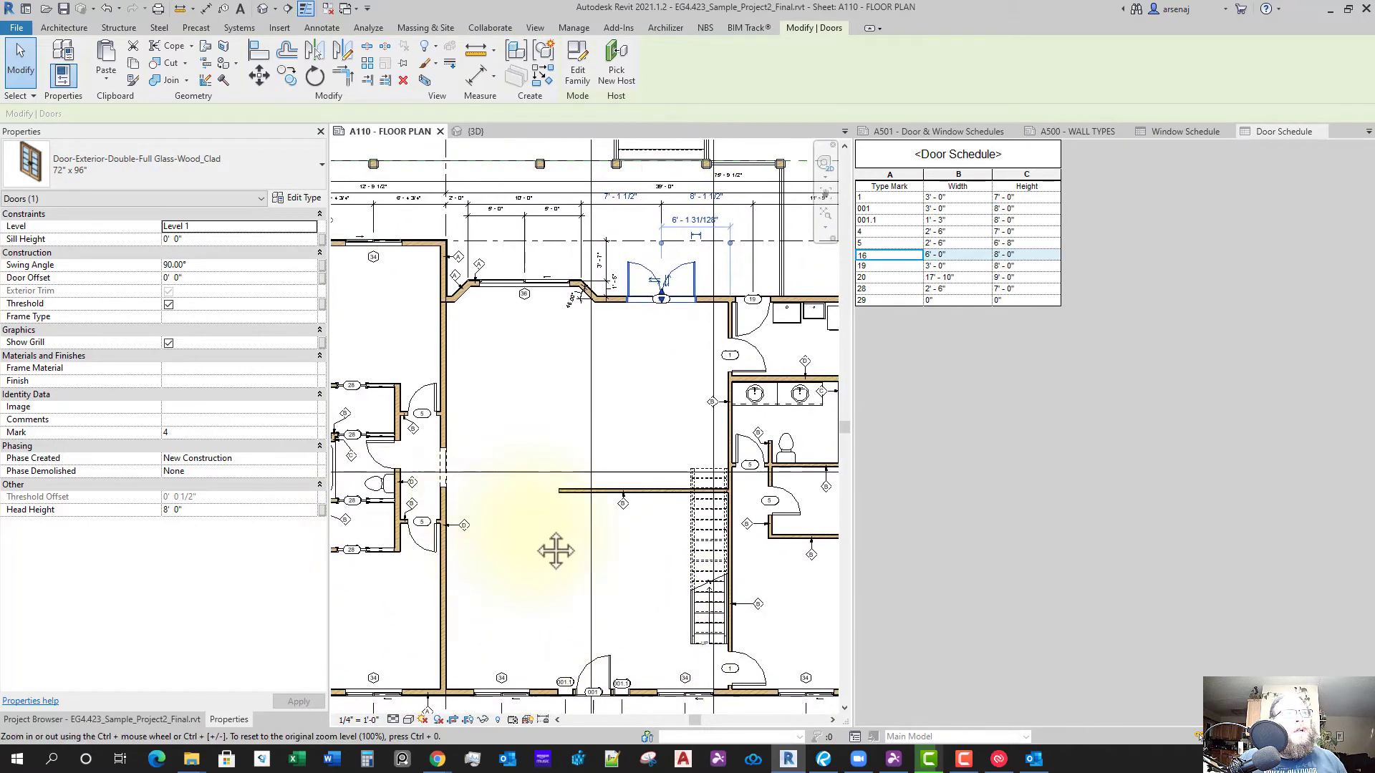
middle_drag(556, 550, 703, 607)
middle_drag(528, 580, 411, 583)
scroll(674, 348, up, 2)
scroll(708, 361, up, 1)
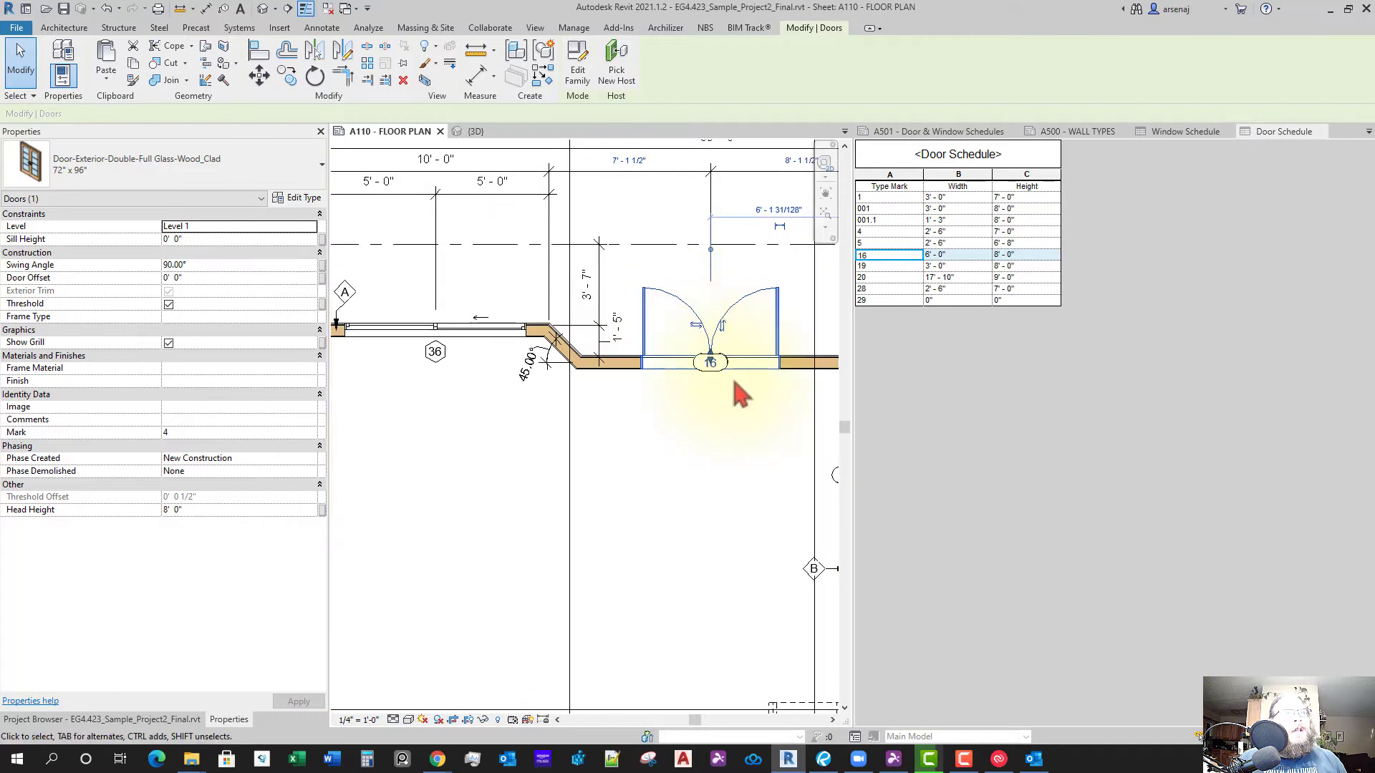
middle_drag(733, 384, 663, 434)
scroll(663, 433, down, 1)
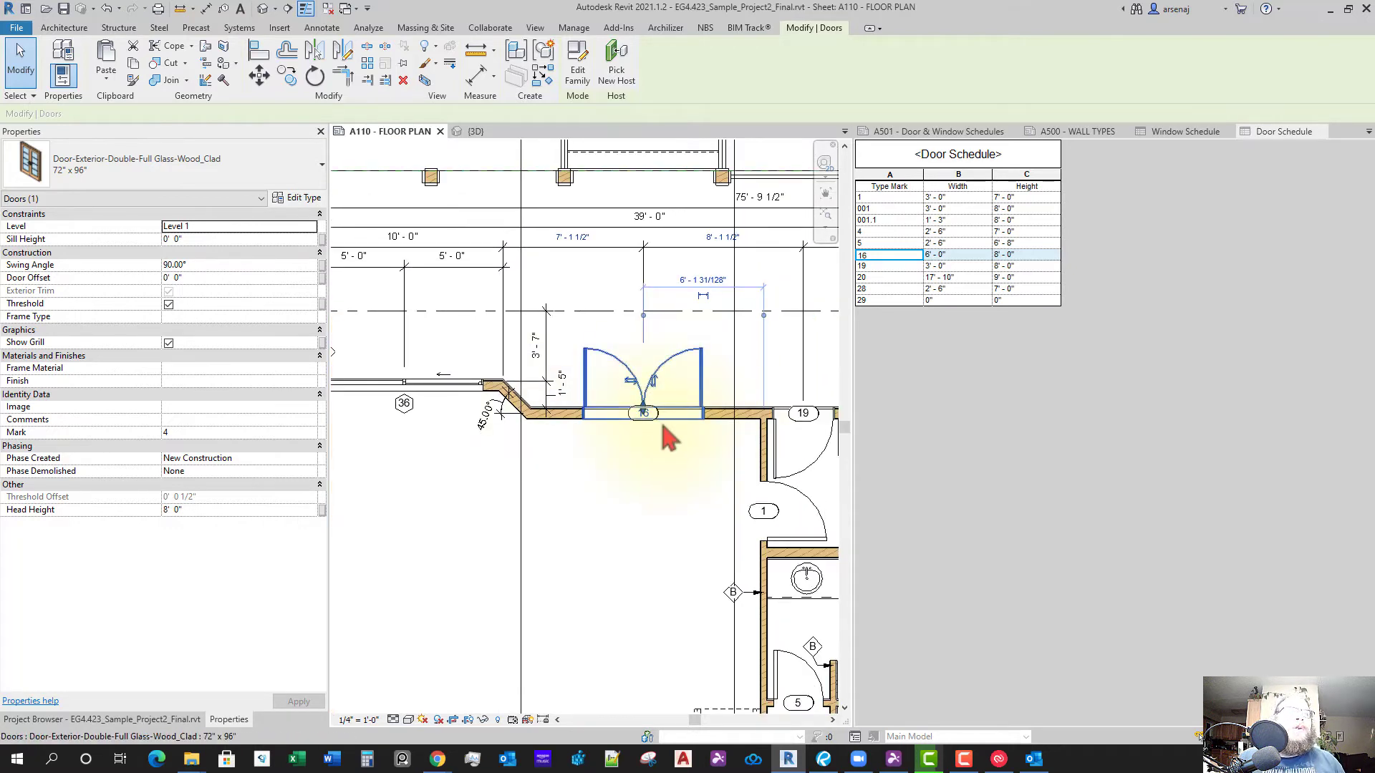
scroll(641, 404, up, 1)
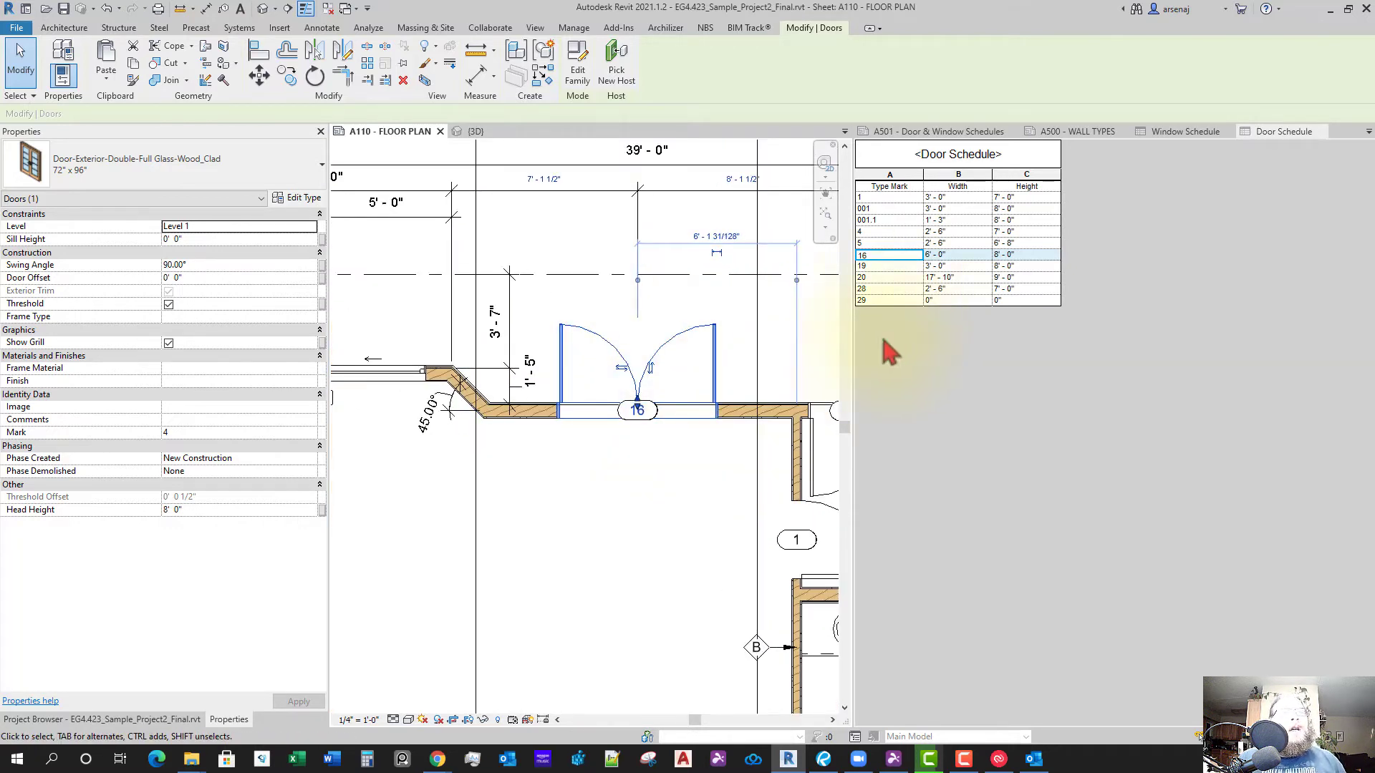
click(886, 269)
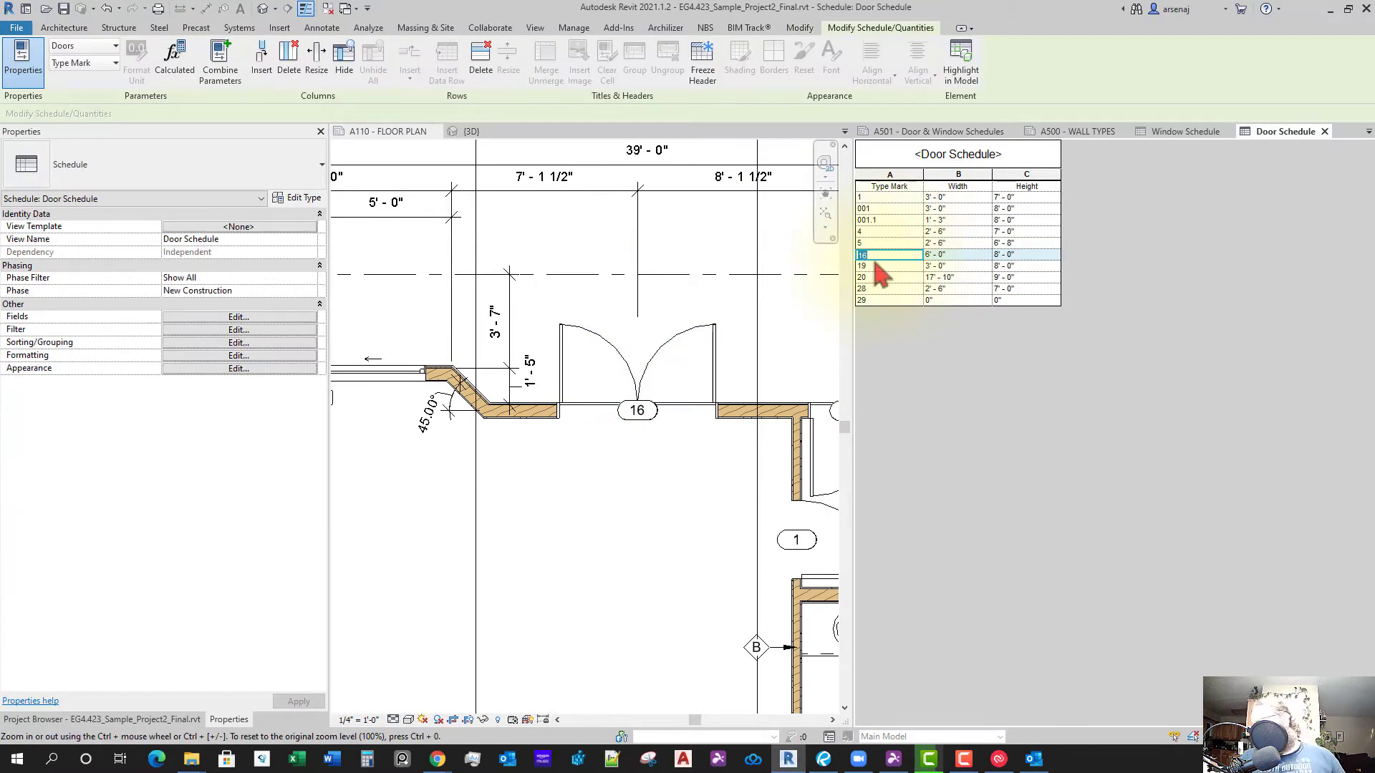
text(002)
key(Return)
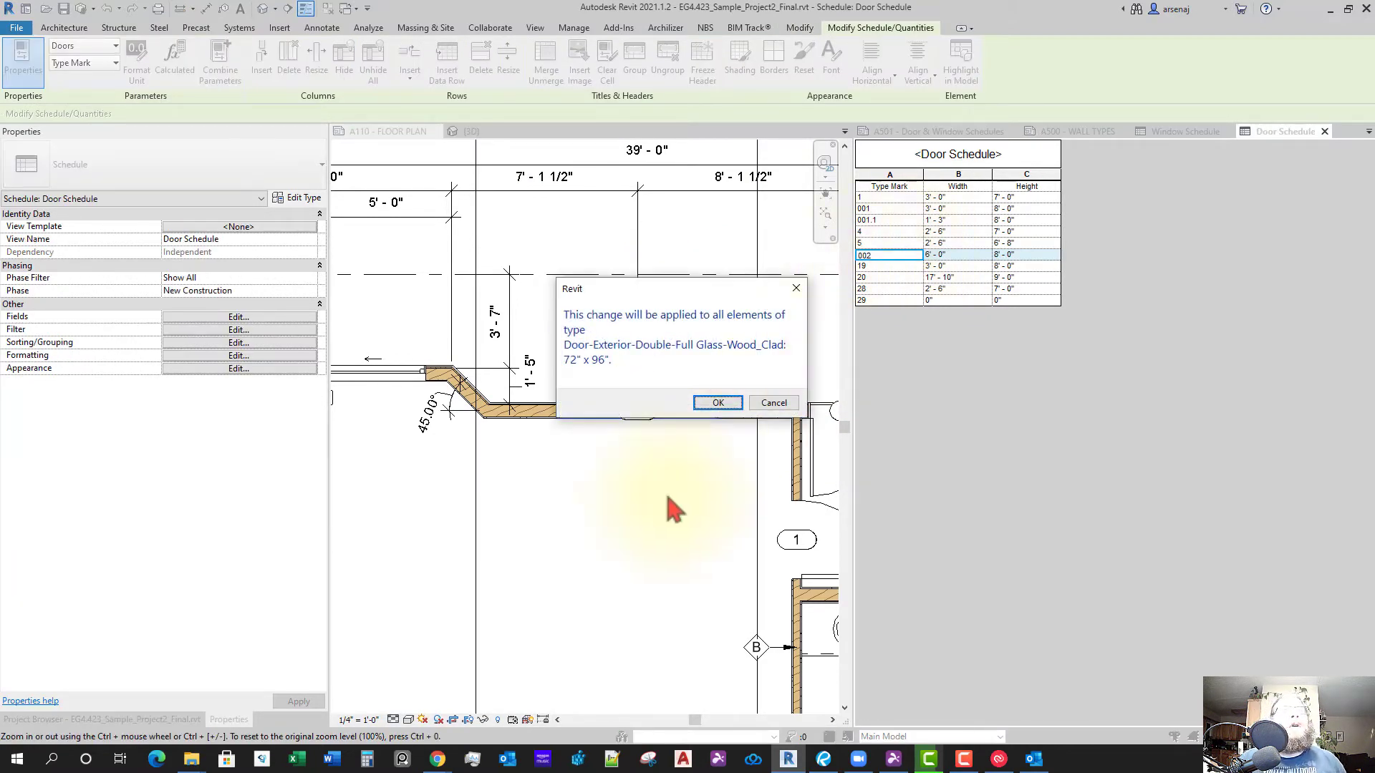
click(708, 399)
Identify the half-glass exterior entry door of the laundry room on the plan and set its Type Mark to 003 in the Door Schedule
scroll(701, 446, down, 2)
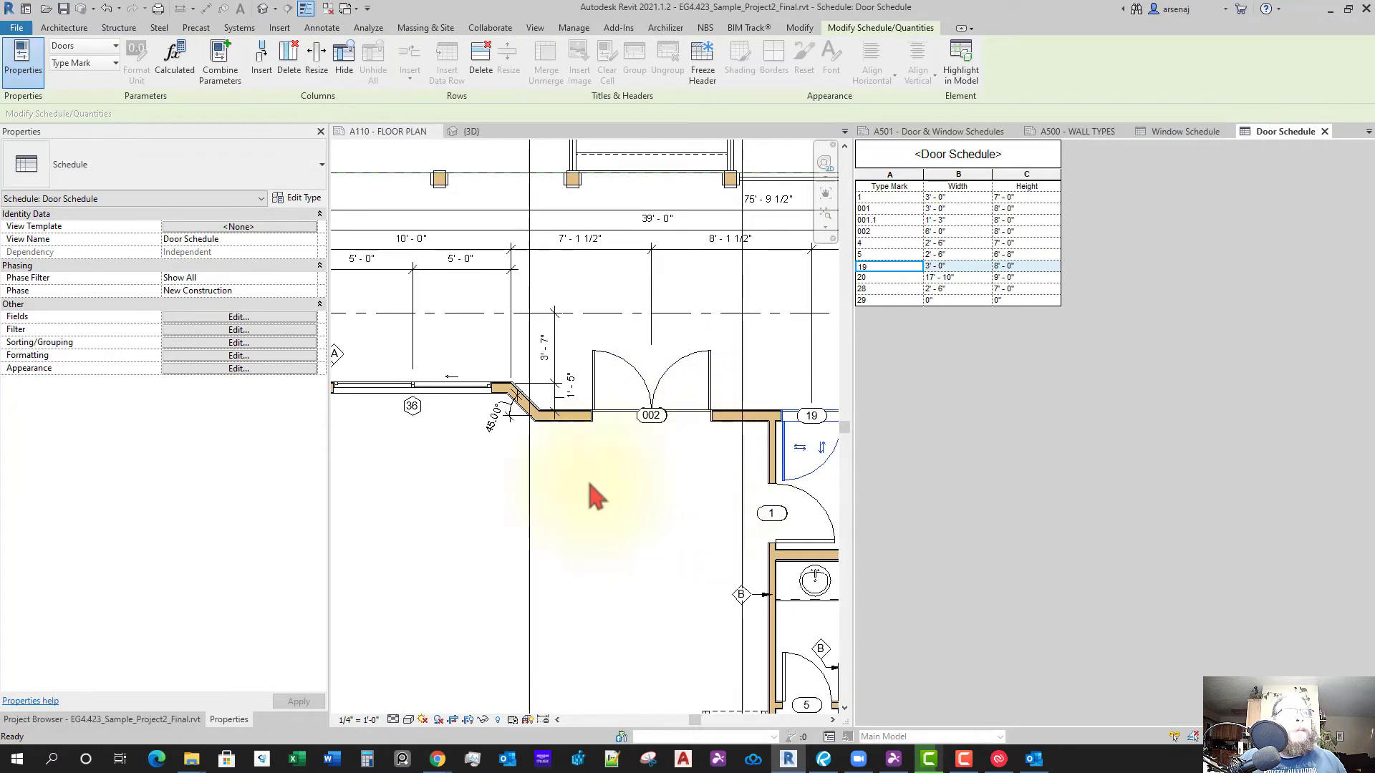
click(746, 516)
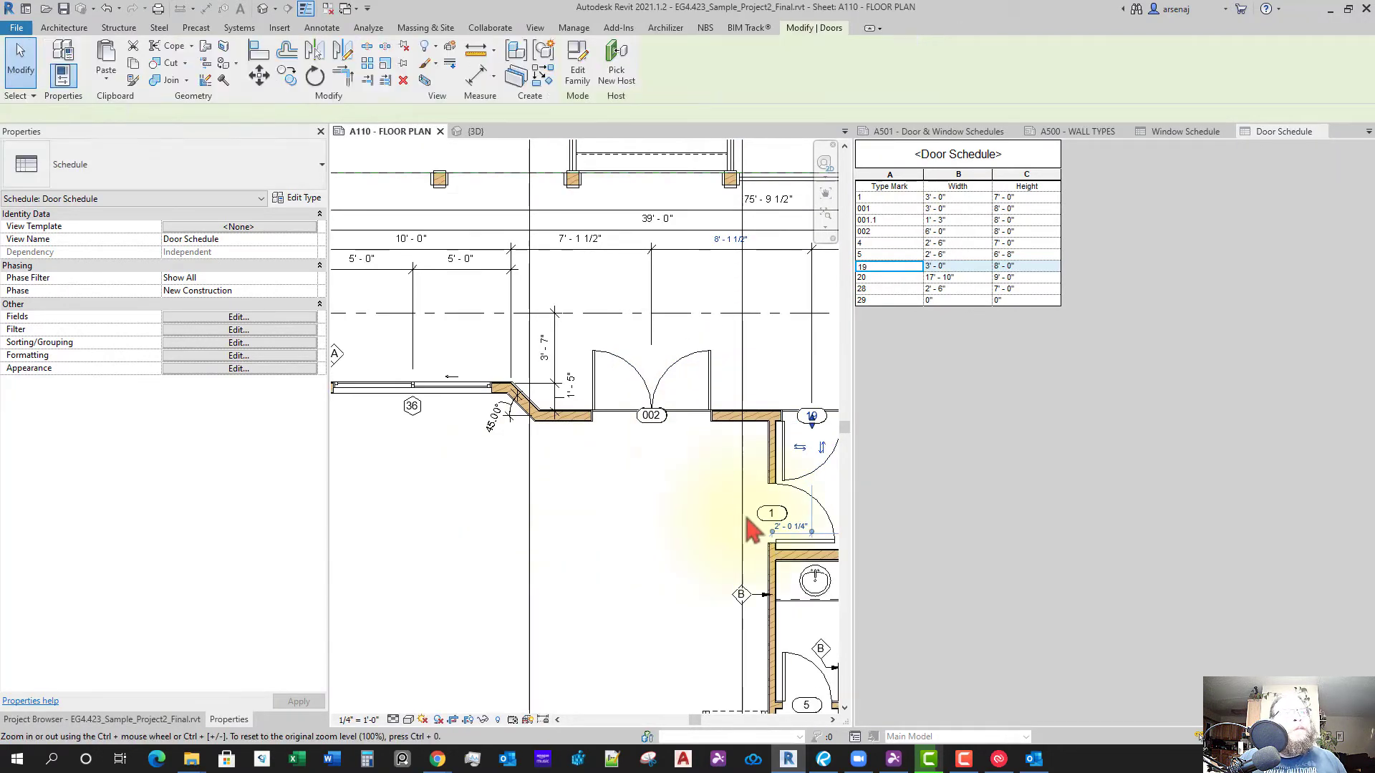
middle_drag(728, 516, 580, 480)
scroll(580, 479, up, 1)
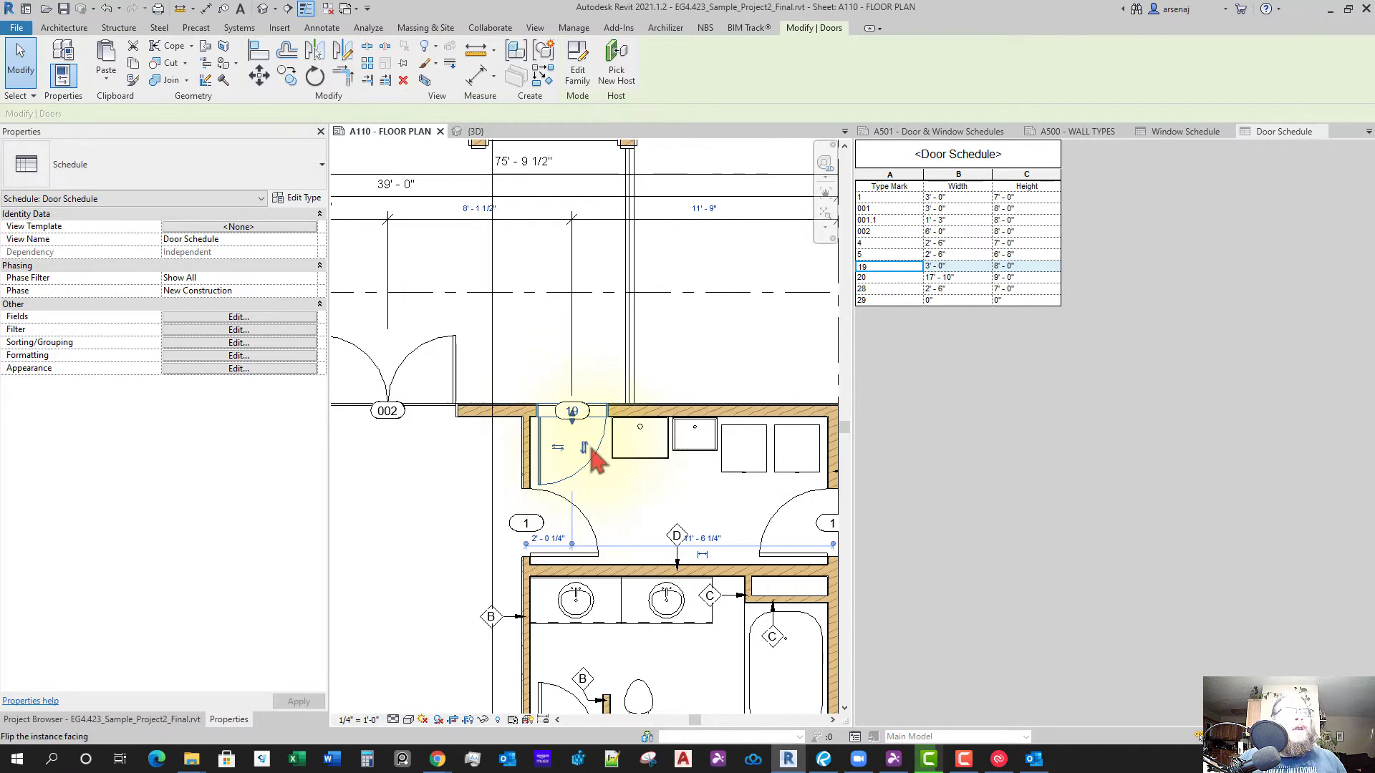
click(578, 430)
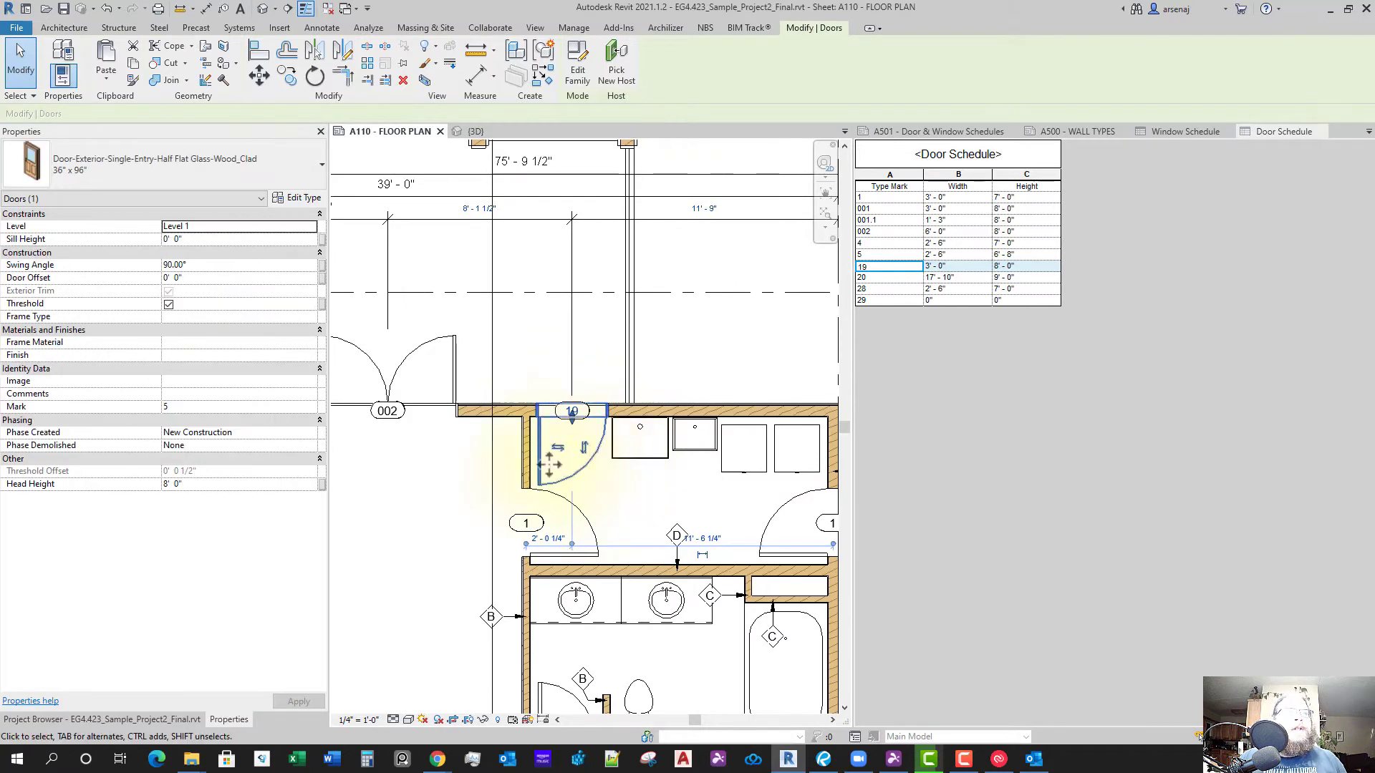
click(895, 280)
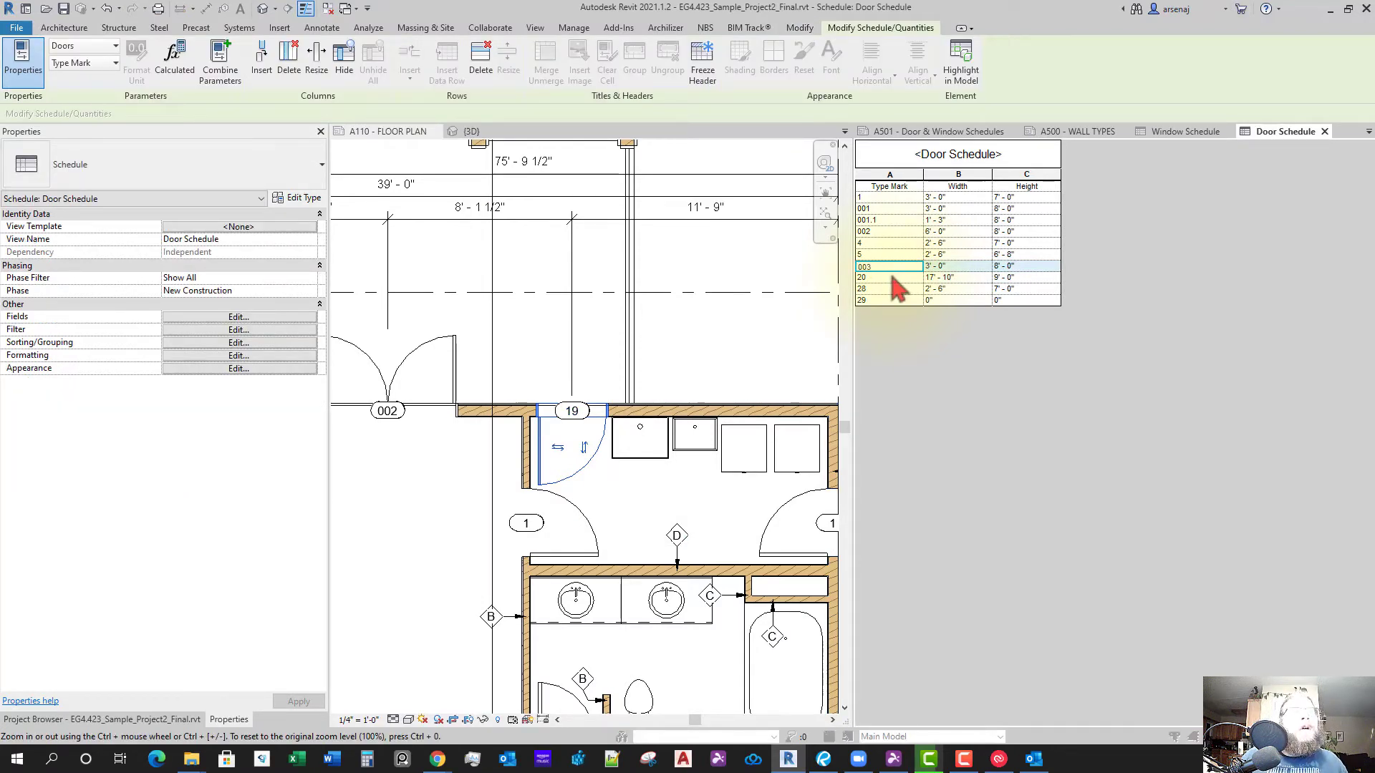
key(Return)
click(704, 406)
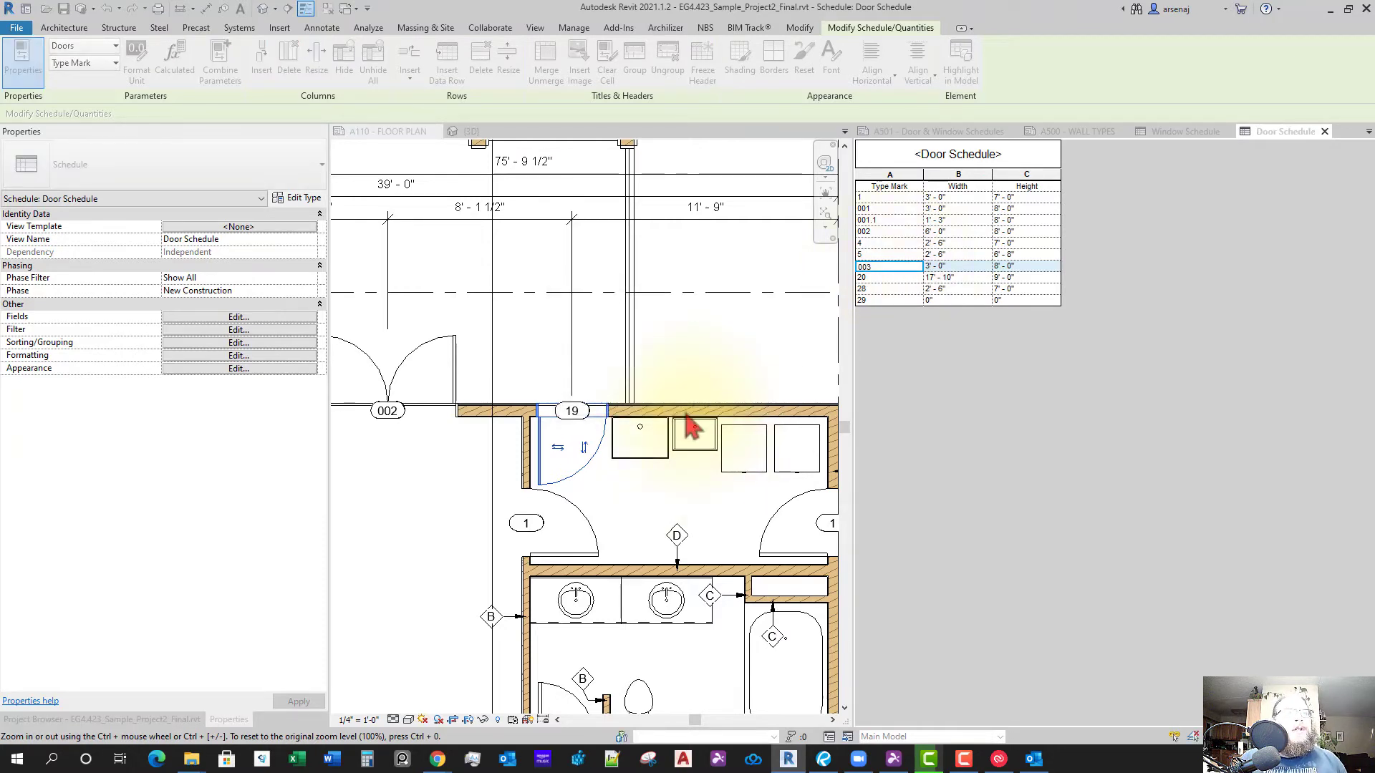
Locate the garage door on the floor plan and set its Type Mark to 004 in the Door Schedule
scroll(681, 451, down, 2)
click(543, 414)
middle_drag(800, 617, 507, 481)
scroll(716, 523, down, 1)
middle_drag(754, 527, 626, 519)
scroll(673, 499, up, 3)
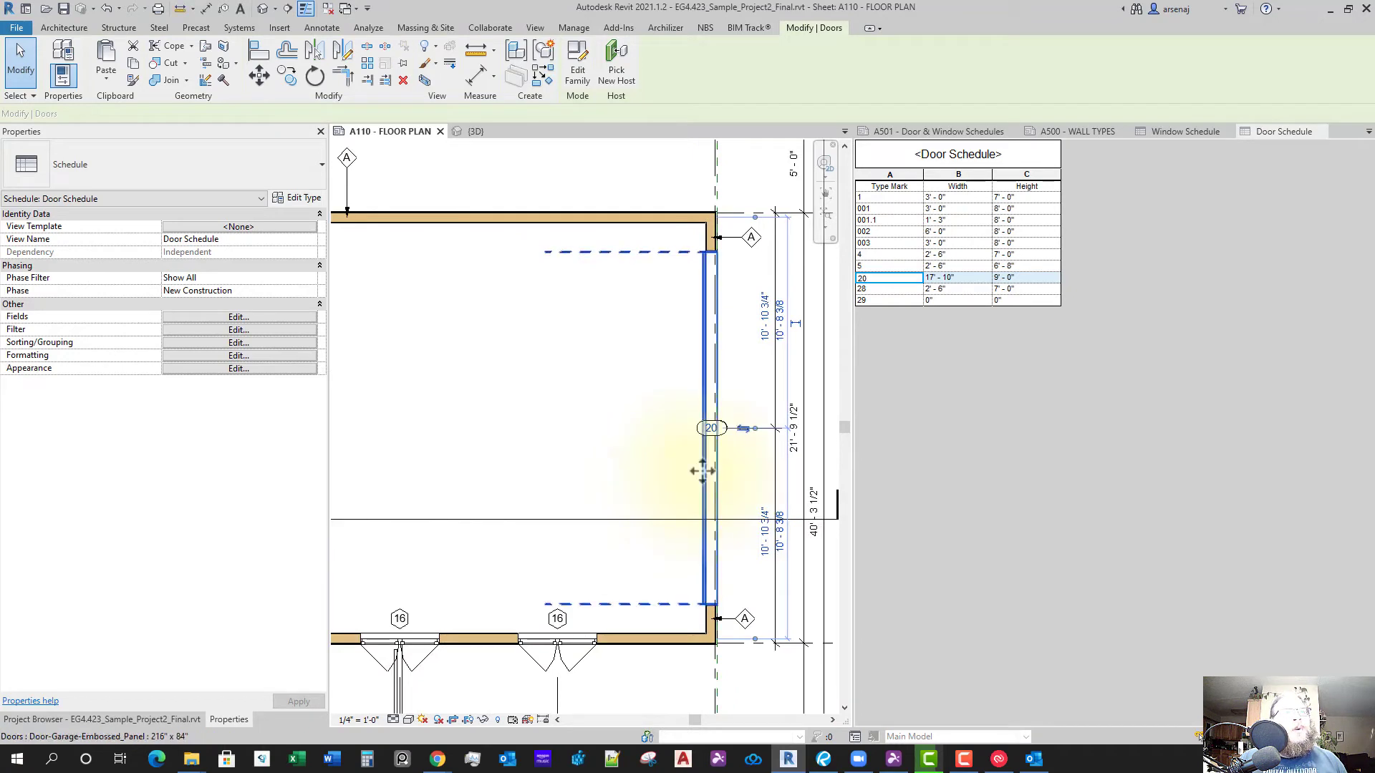
click(824, 402)
click(897, 283)
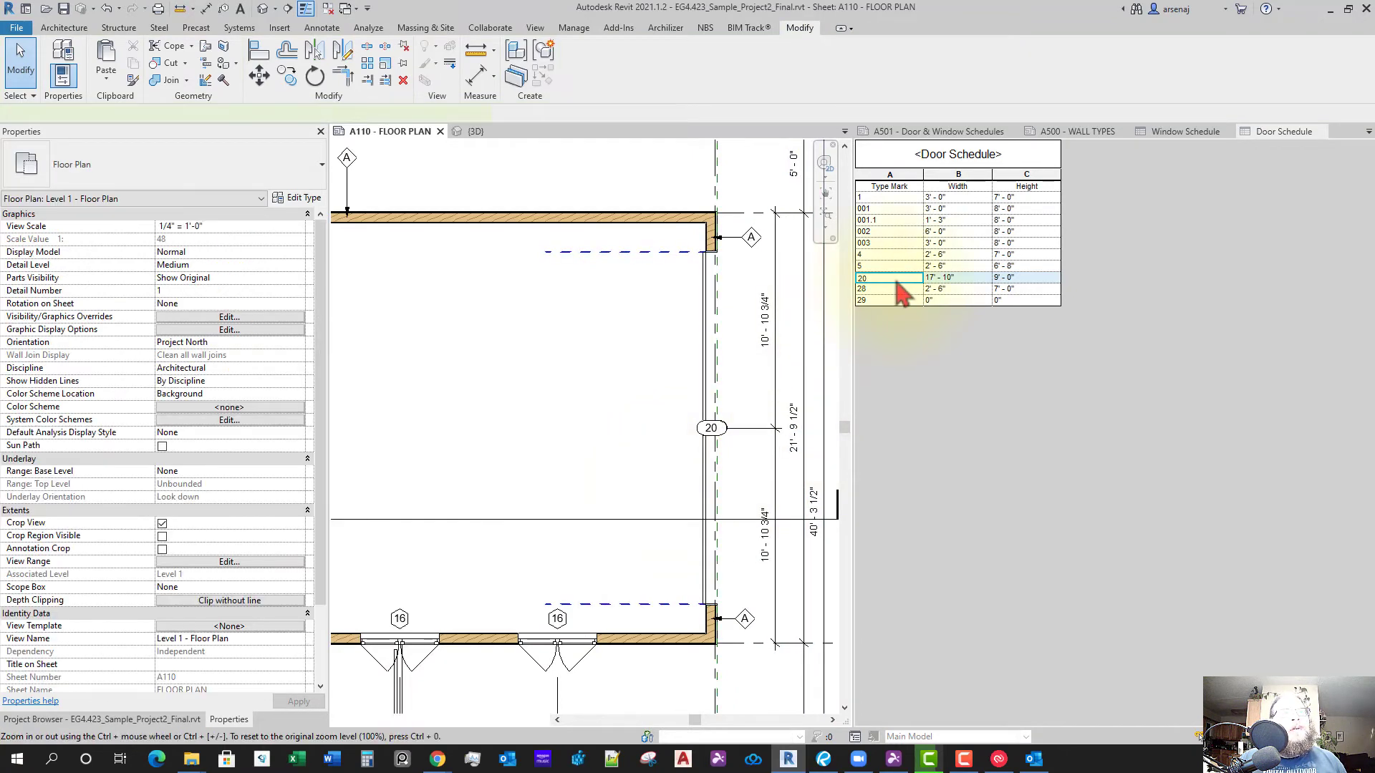
click(881, 279)
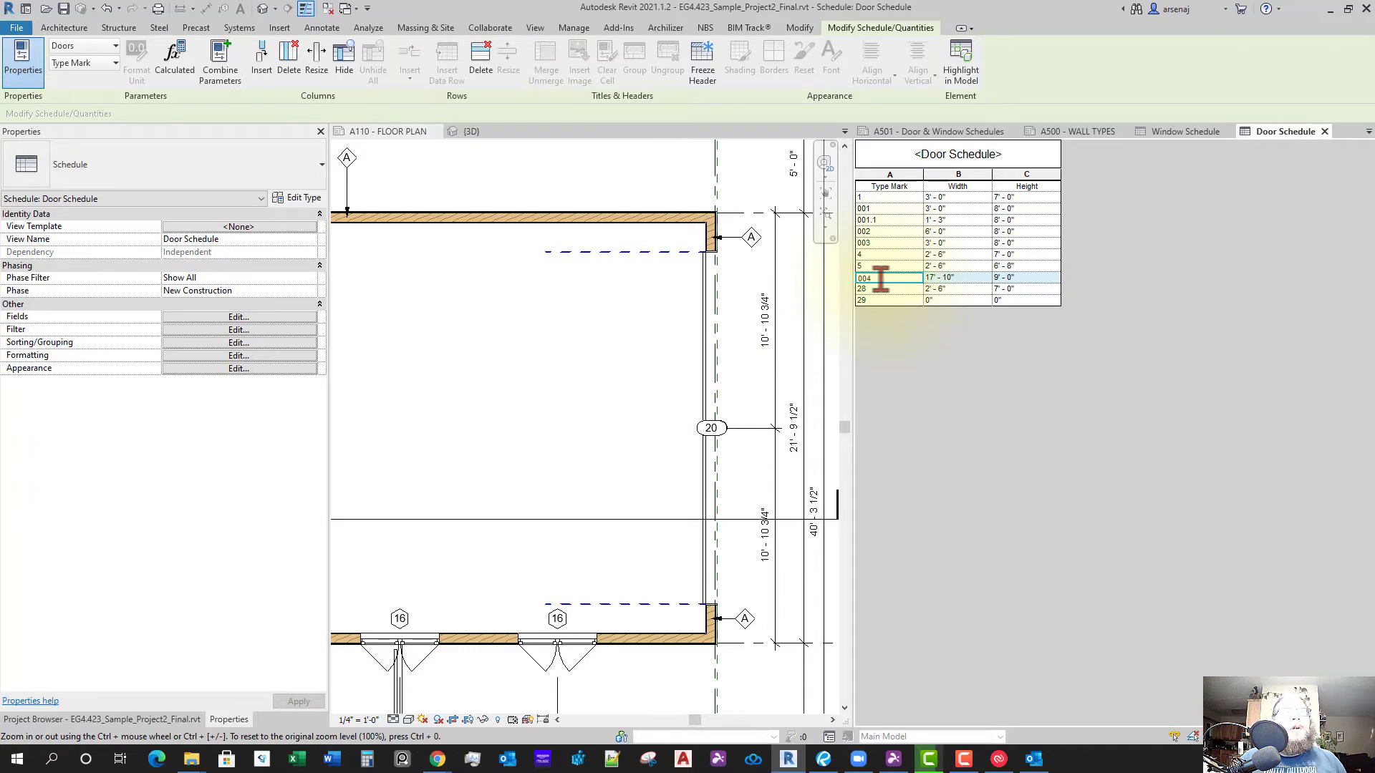
text(004)
key(Return)
click(718, 395)
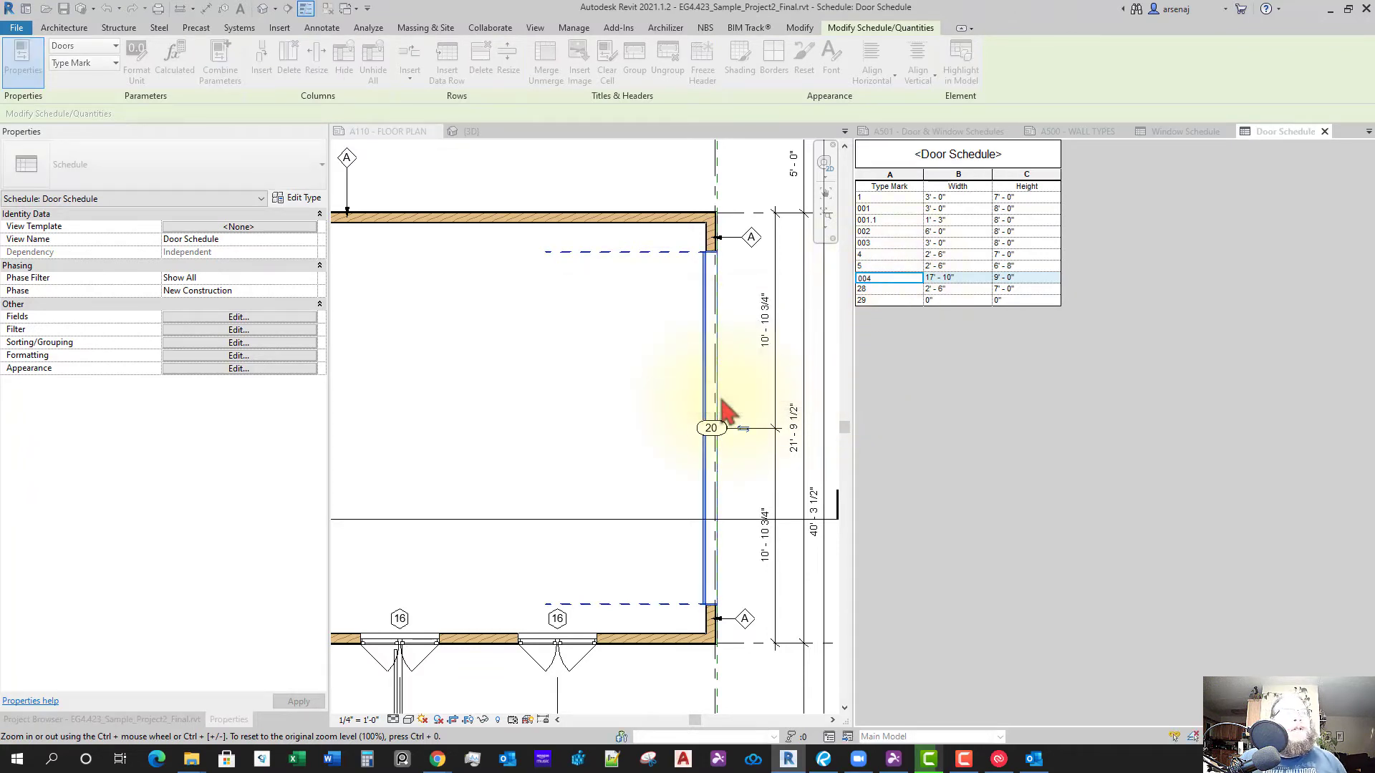
Examine the exterior and interior door tags across the floor plan against the Door Schedule's Type Marks
scroll(611, 449, down, 2)
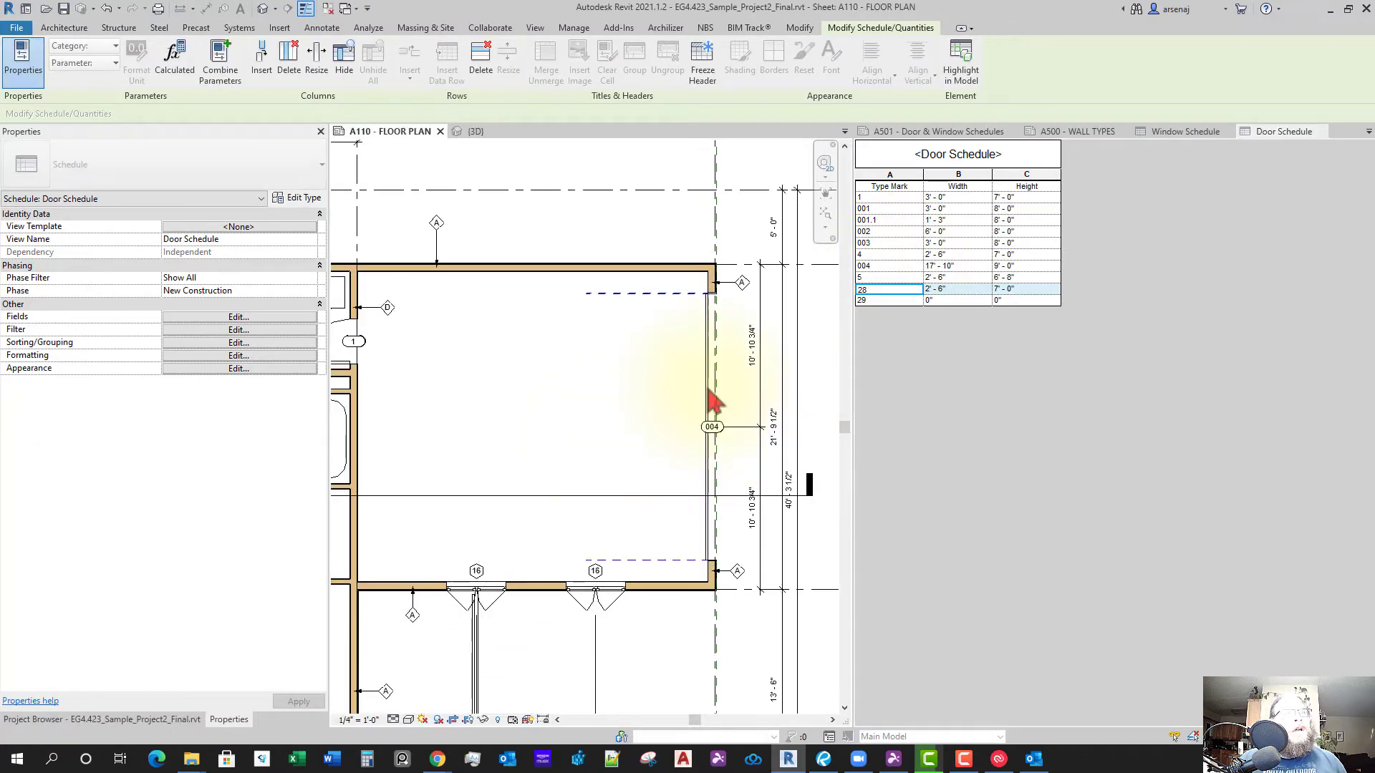
scroll(640, 487, down, 2)
click(705, 502)
scroll(699, 516, up, 2)
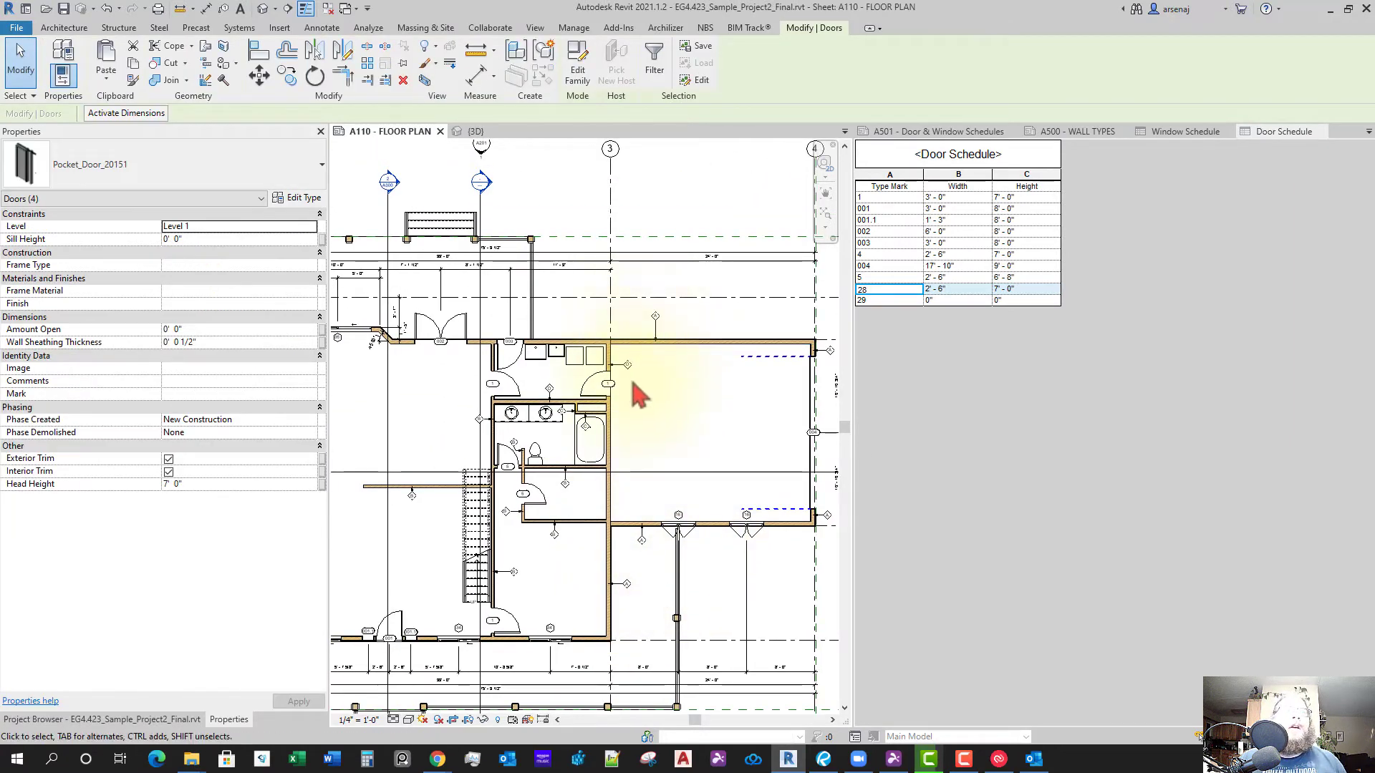
scroll(630, 437, down, 1)
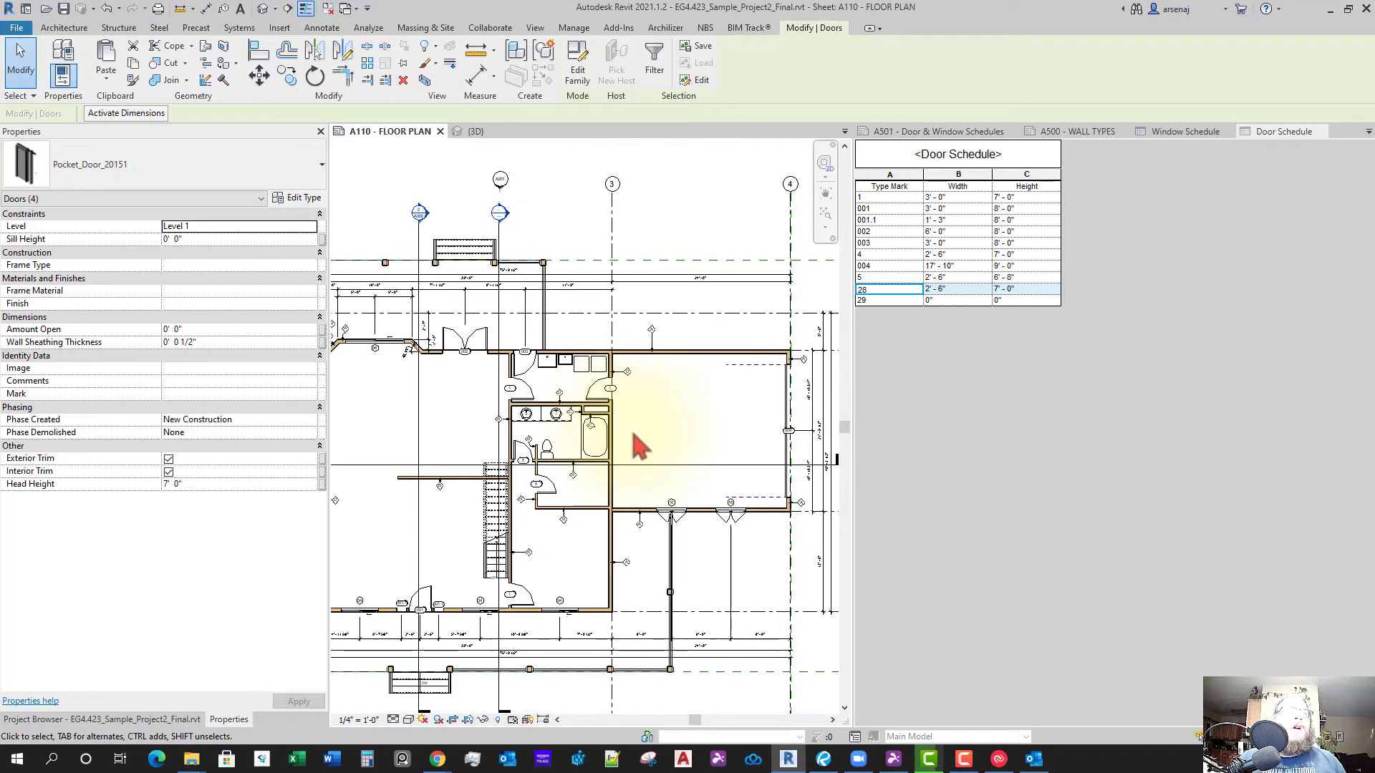
scroll(638, 439, up, 5)
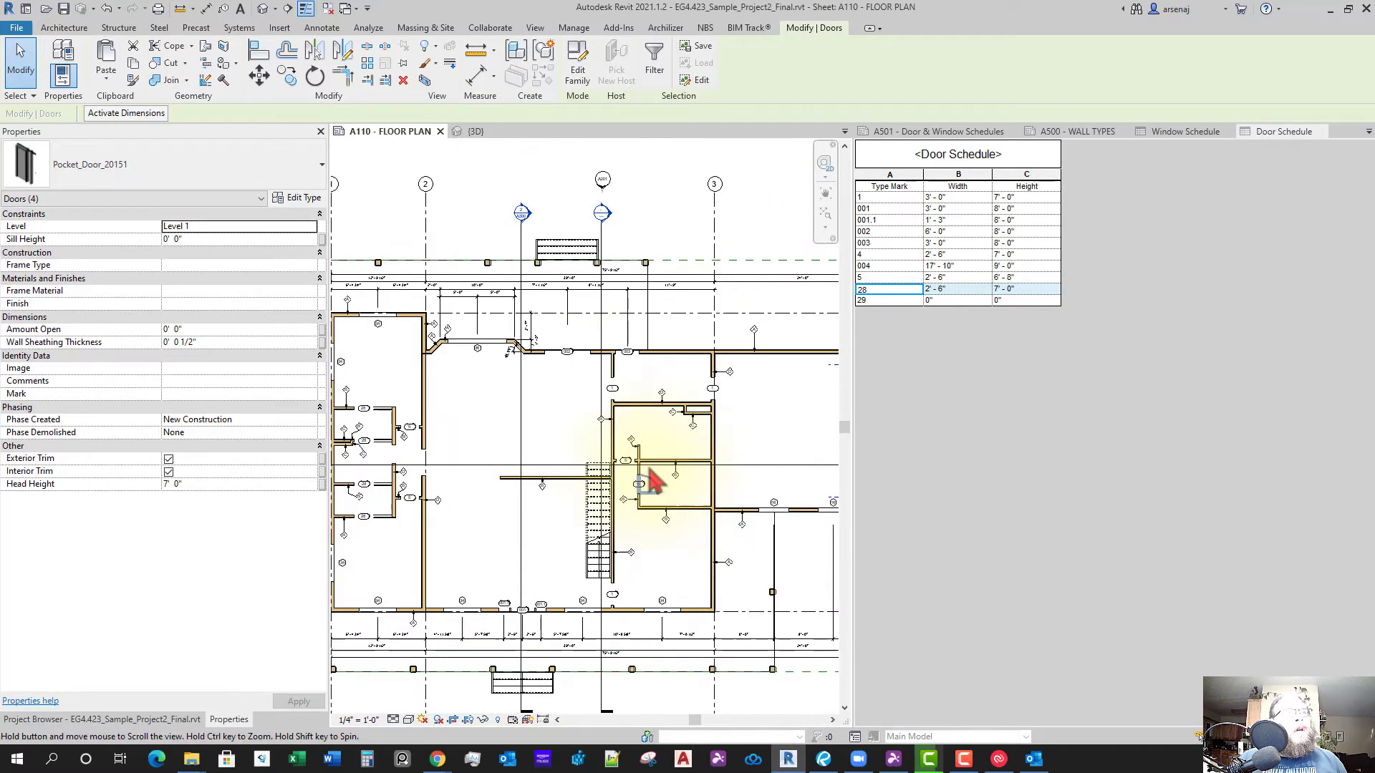
scroll(578, 375, up, 1)
click(595, 307)
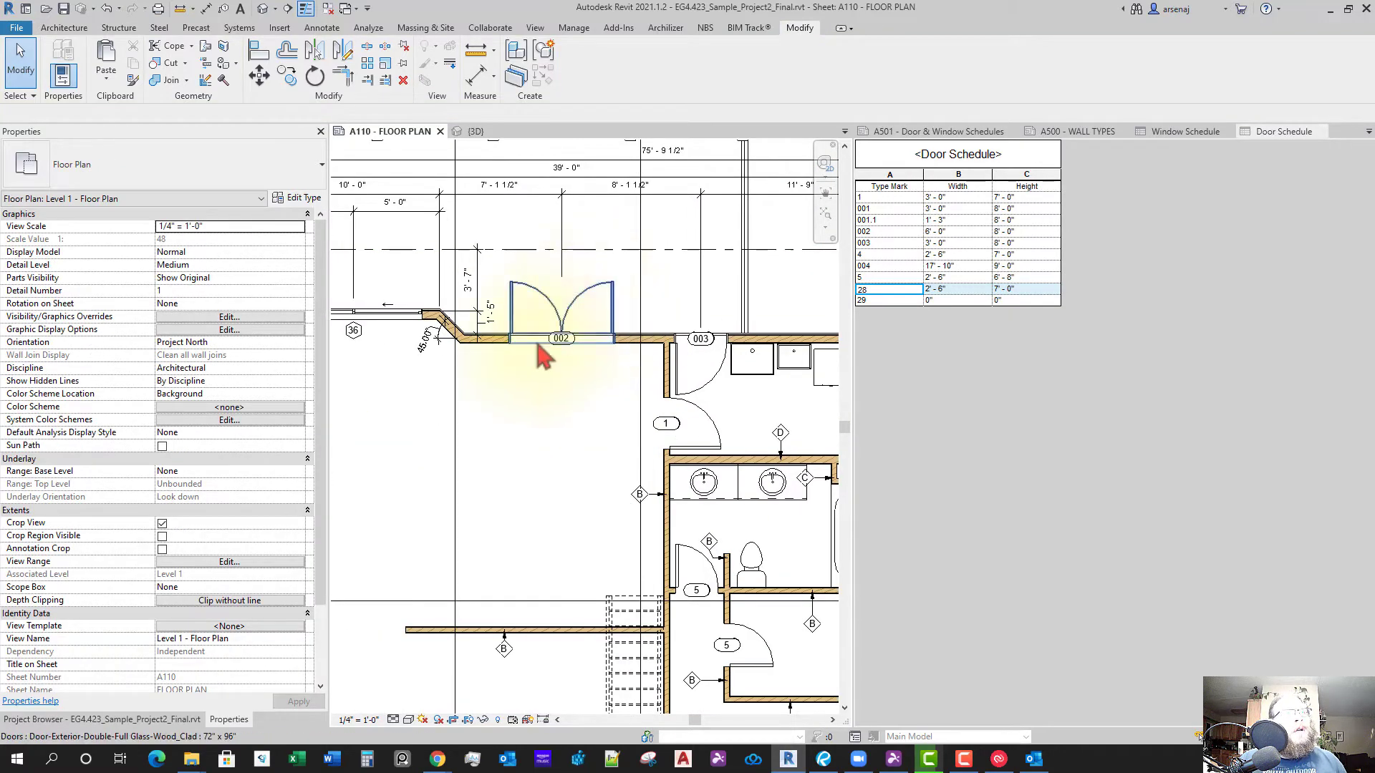
scroll(640, 339, down, 3)
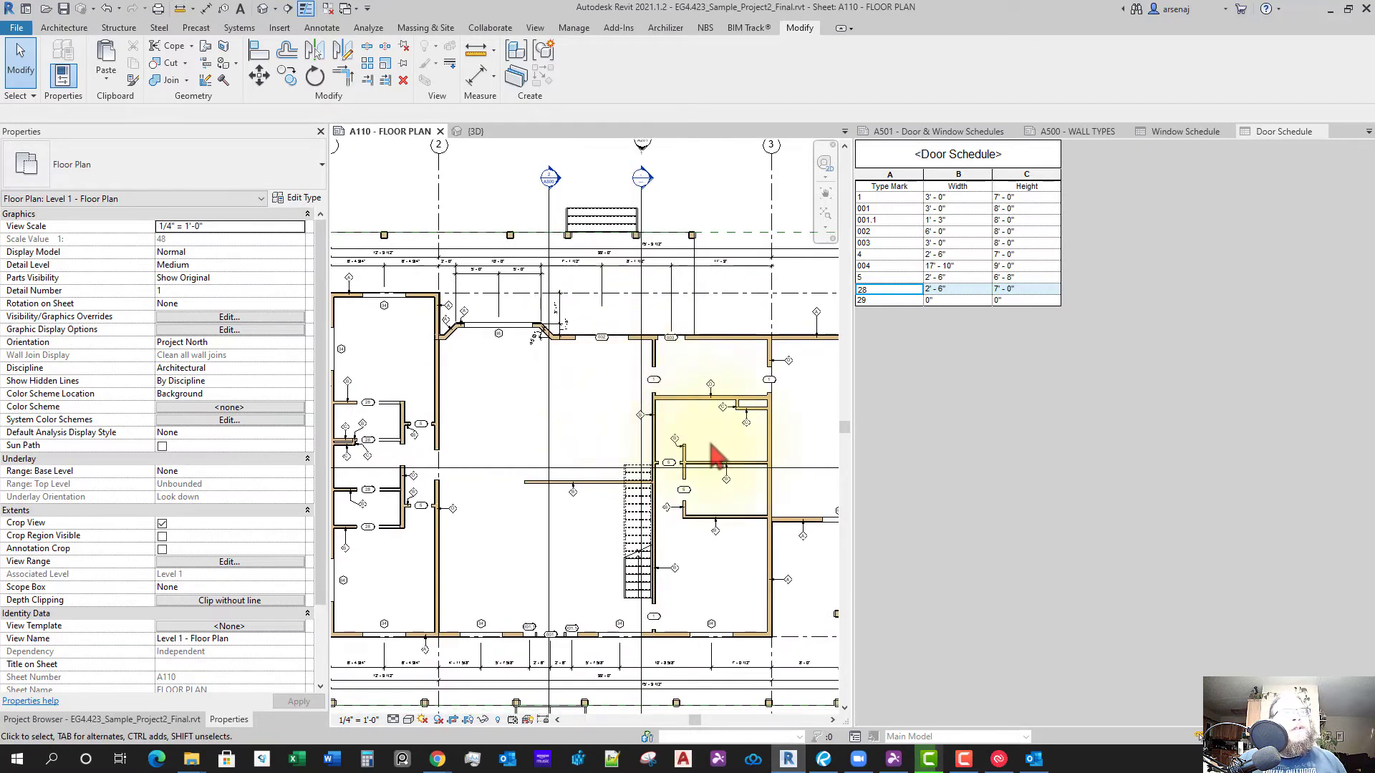
Retitle the Door Schedule as Exterior Door Schedule
click(1108, 444)
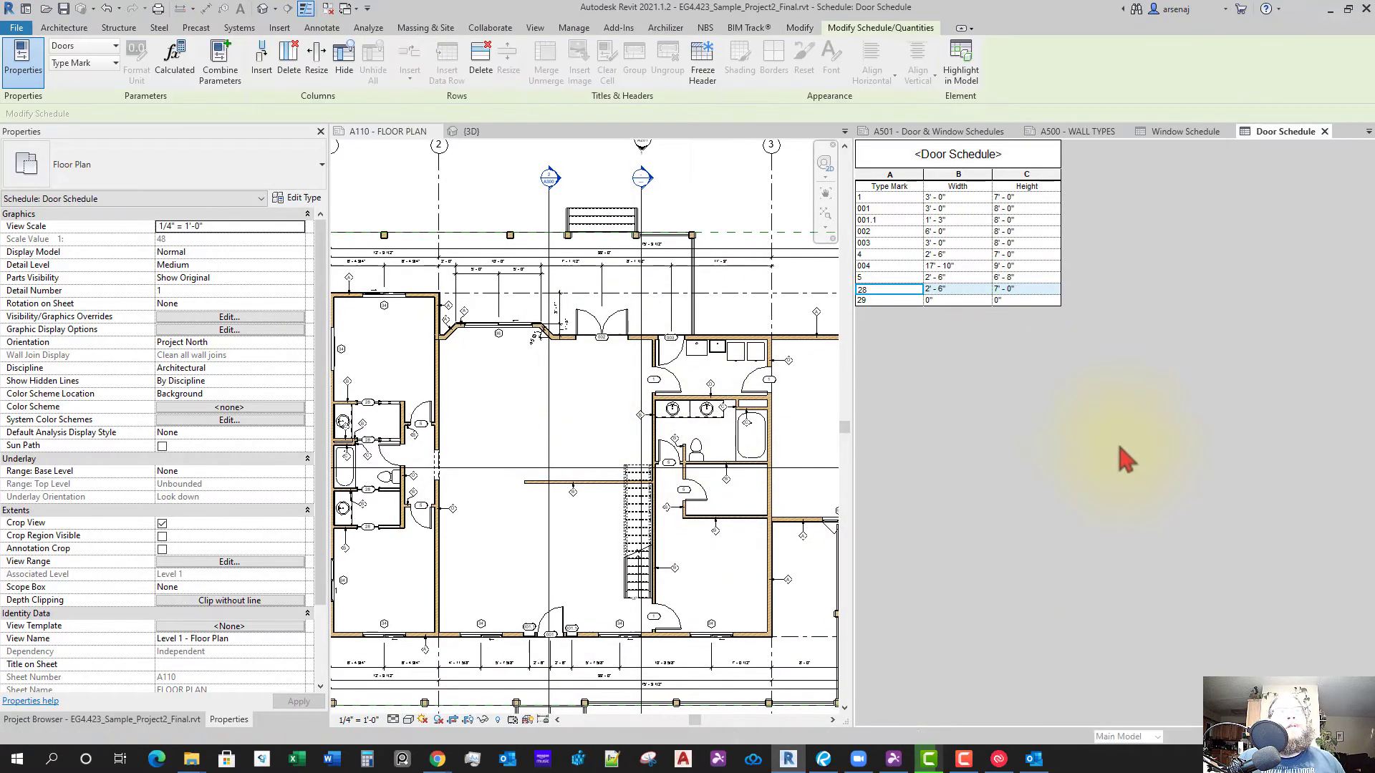
click(957, 150)
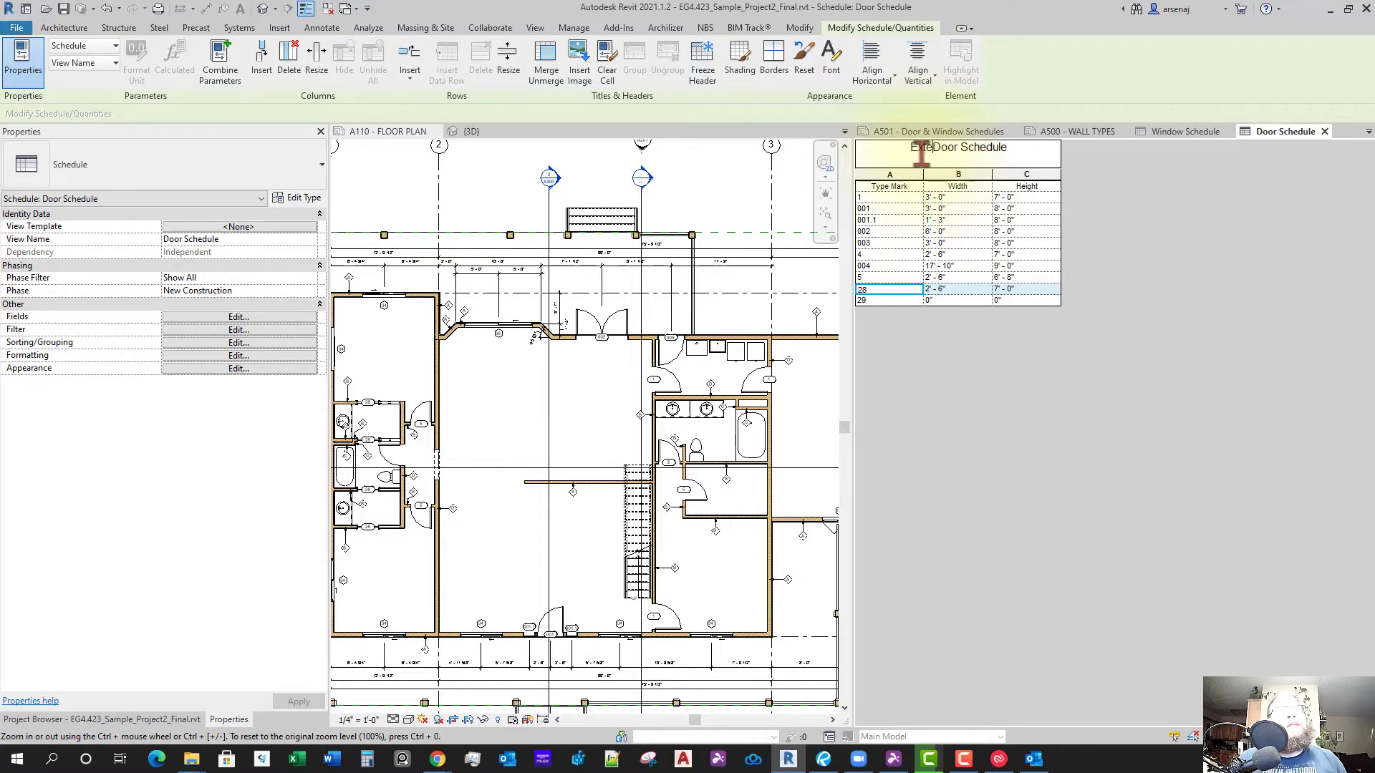
key(Return)
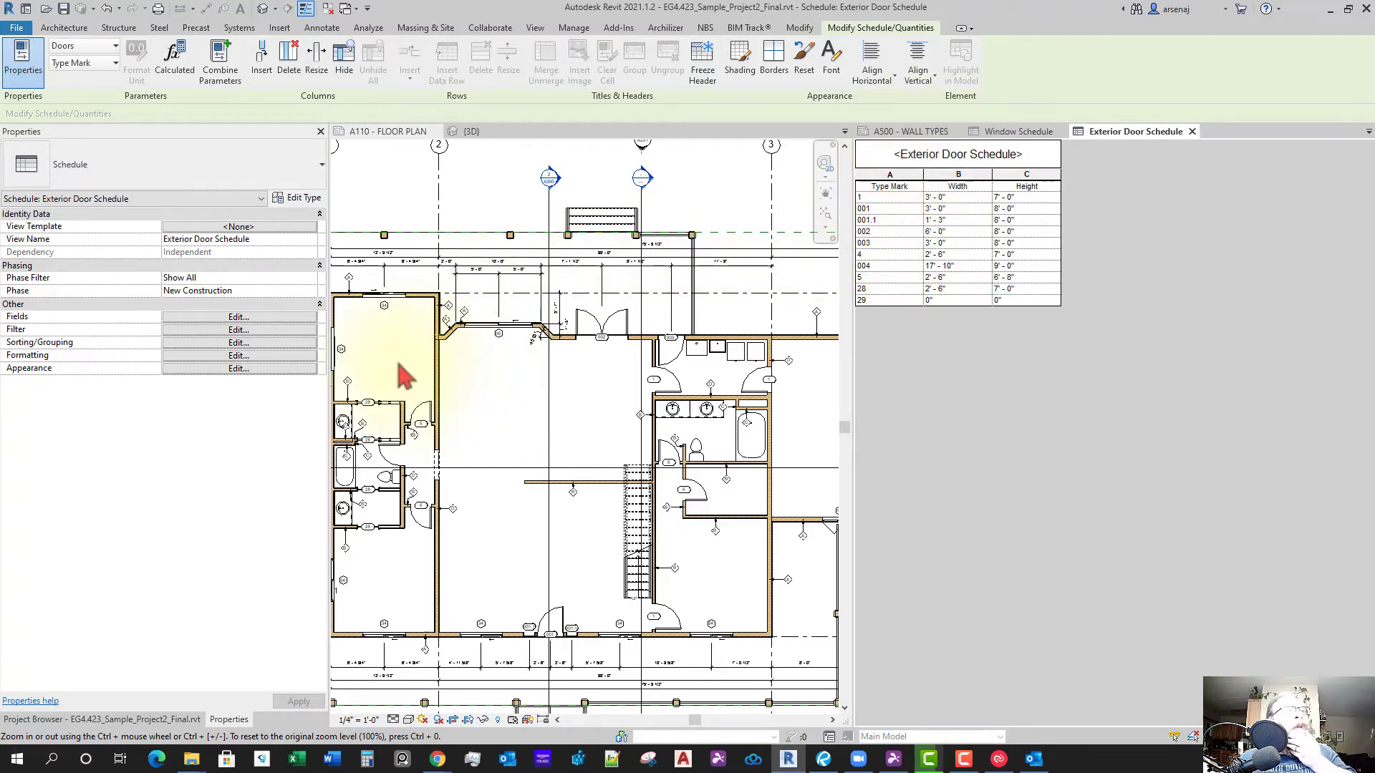
Filter the Exterior Door Schedule to Type Marks that begin with 00, and return to the A501 Door & Window Schedules sheet
click(289, 328)
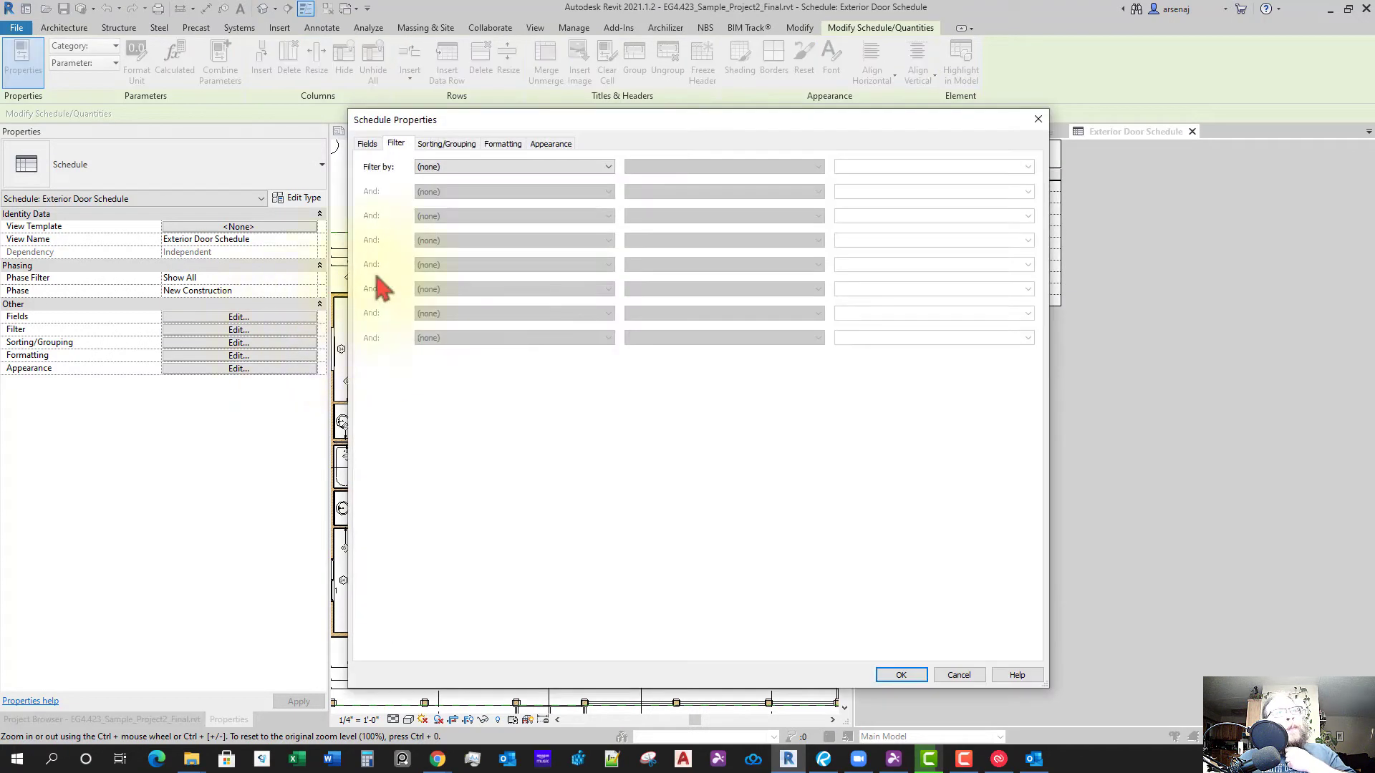
click(507, 169)
click(492, 189)
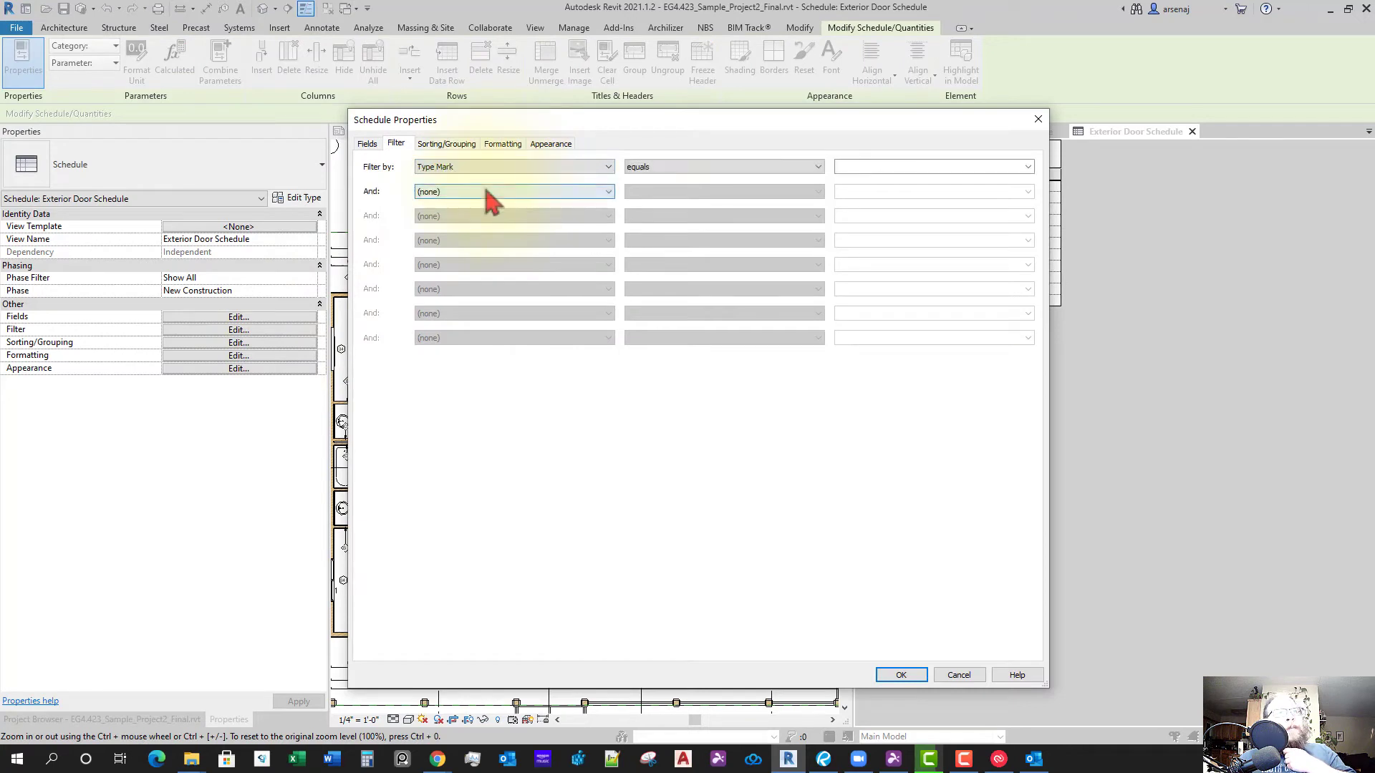
click(662, 169)
click(659, 178)
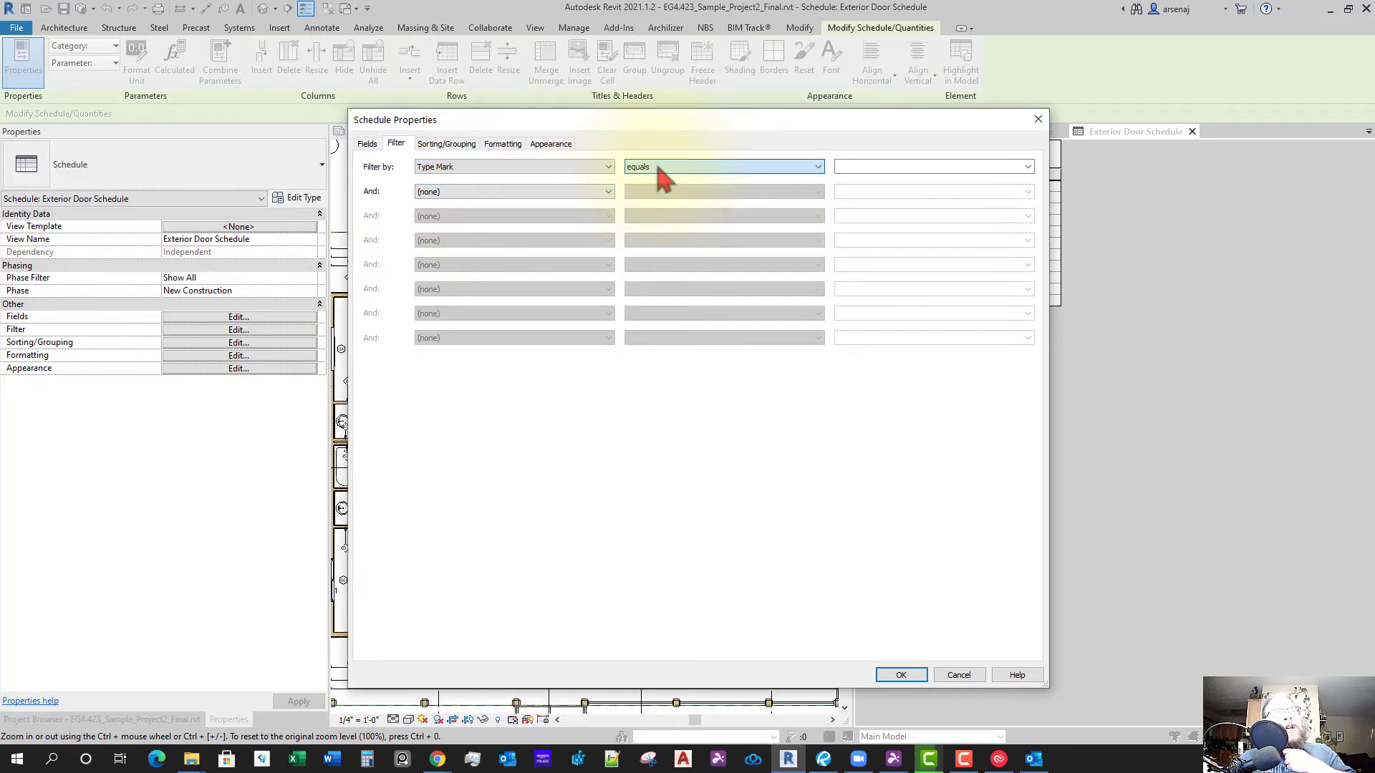
click(680, 169)
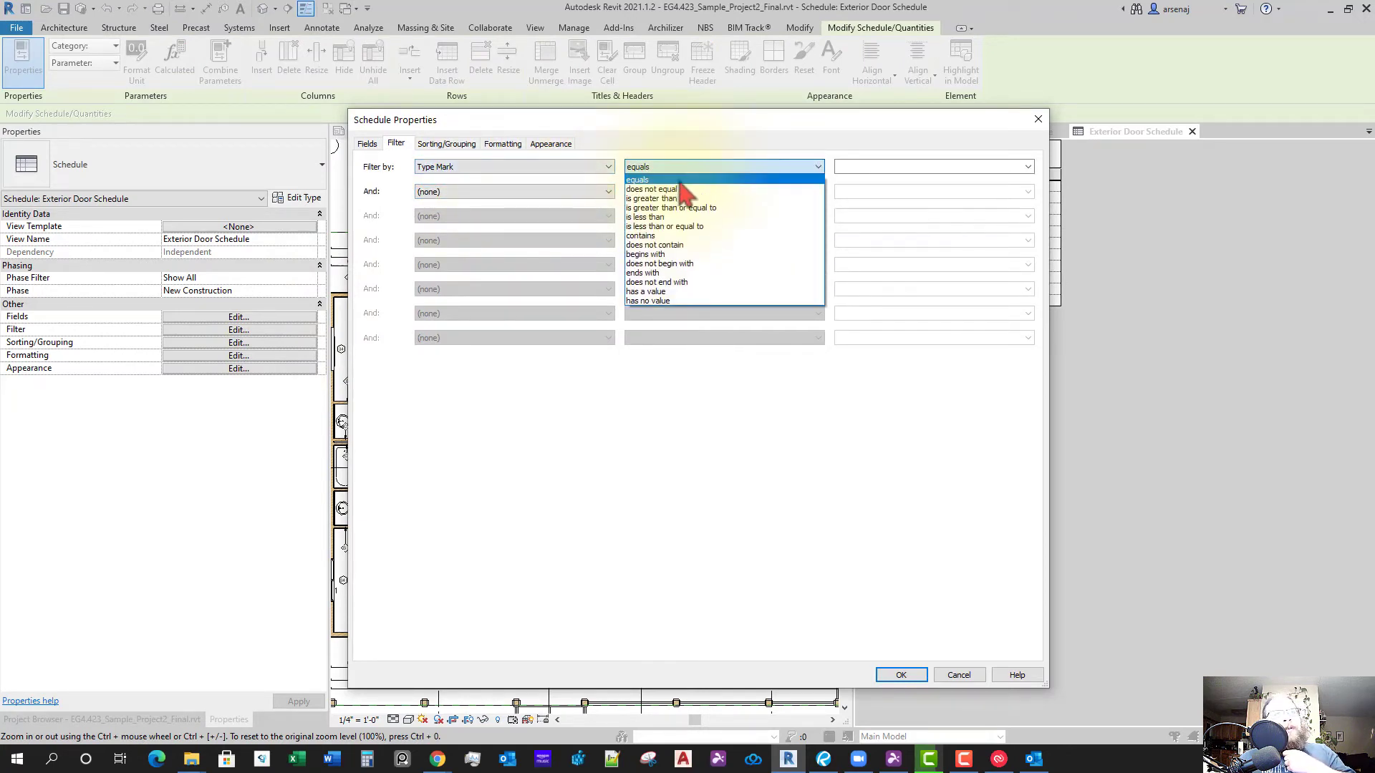
click(673, 255)
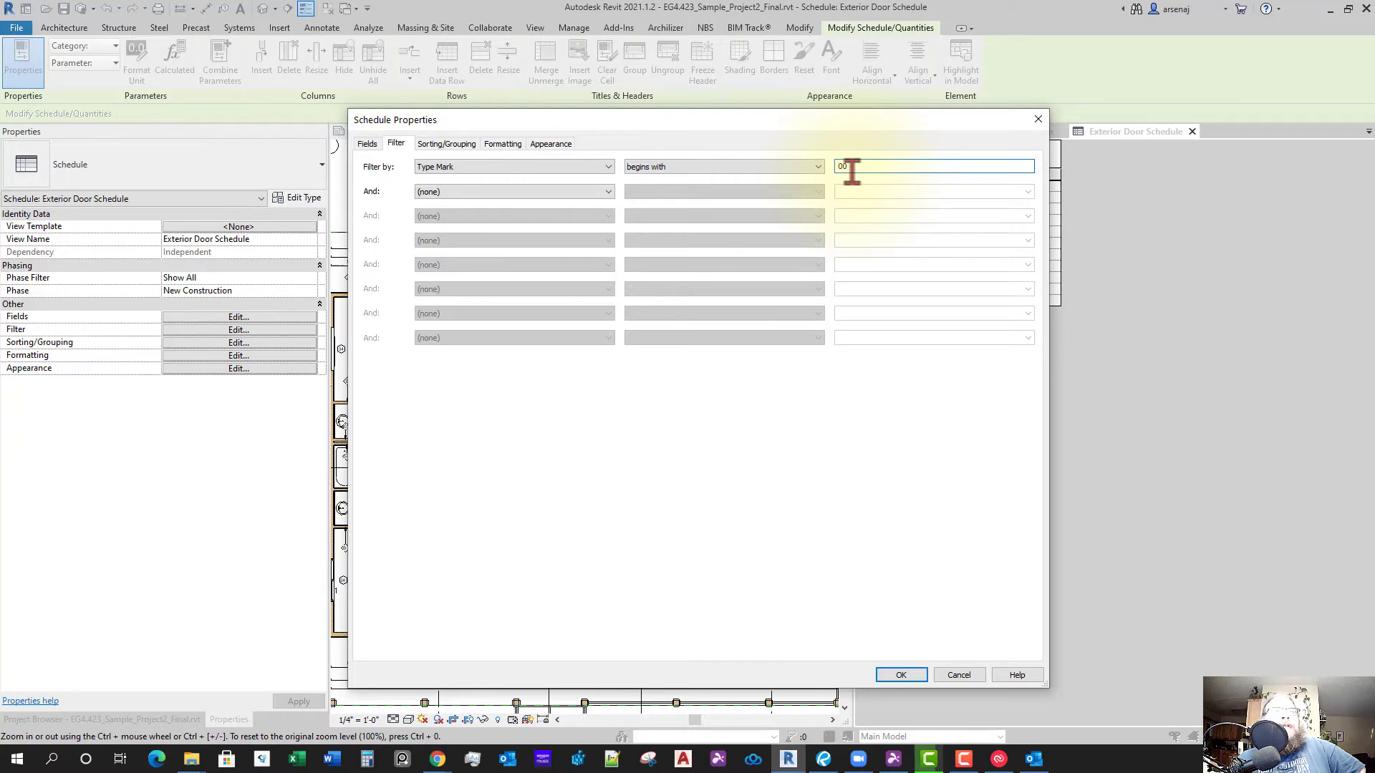
click(895, 676)
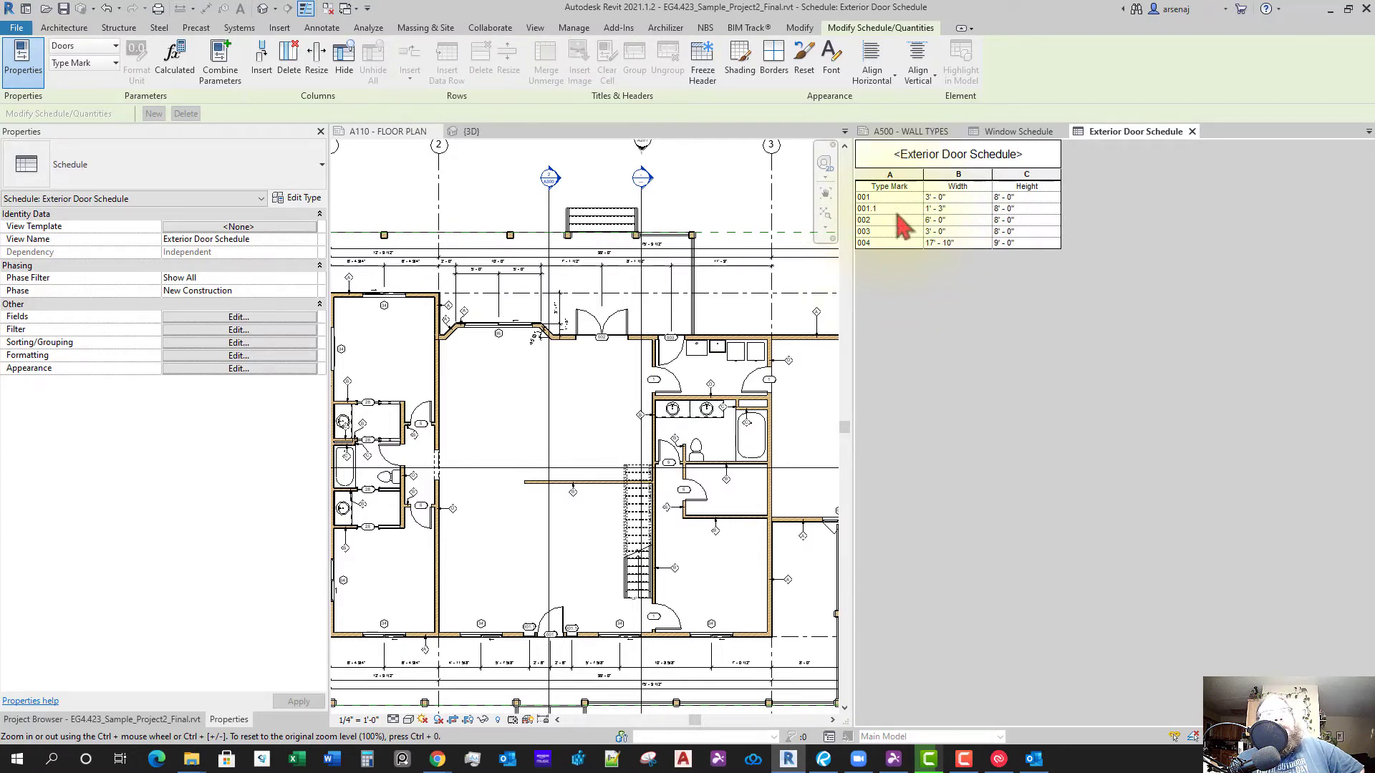
middle_click(1112, 136)
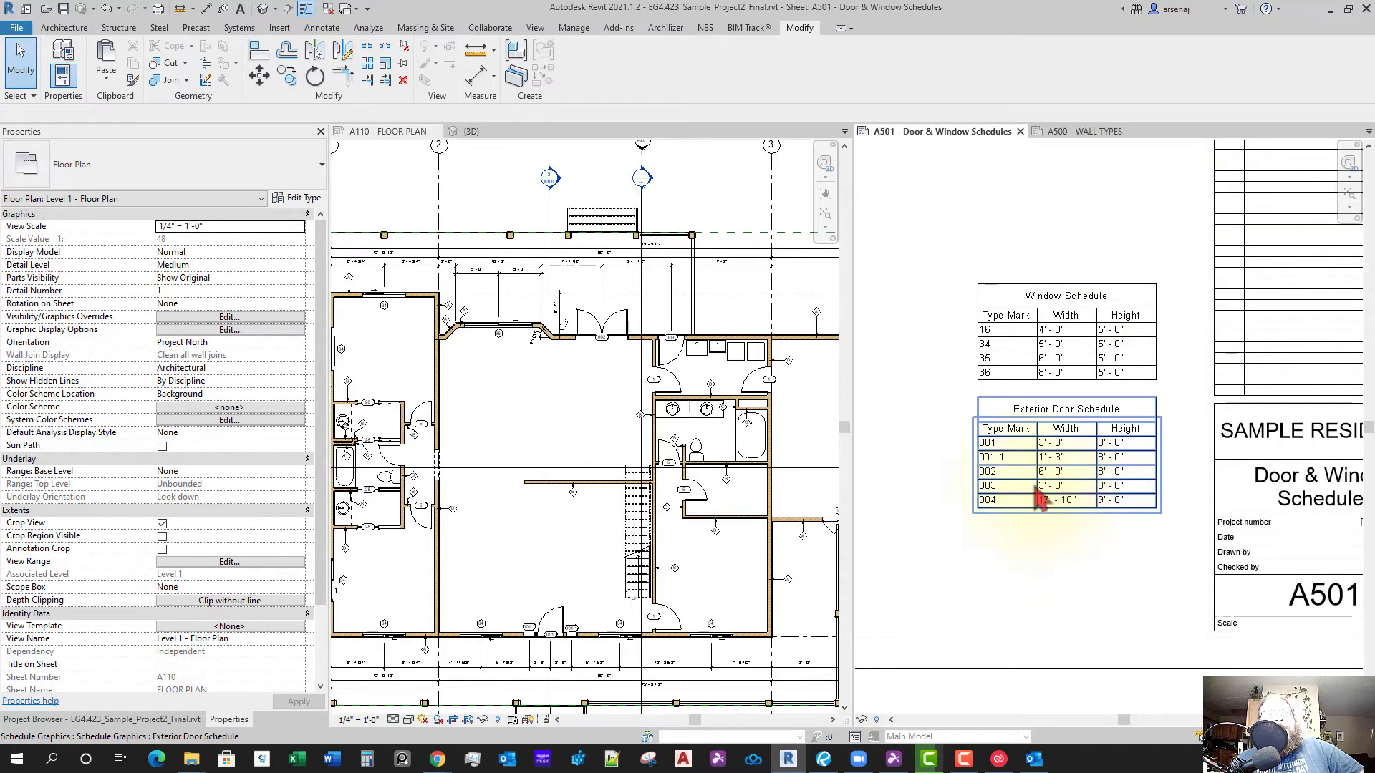
click(1085, 455)
scroll(1089, 466, down, 2)
click(1091, 473)
scroll(1074, 455, up, 2)
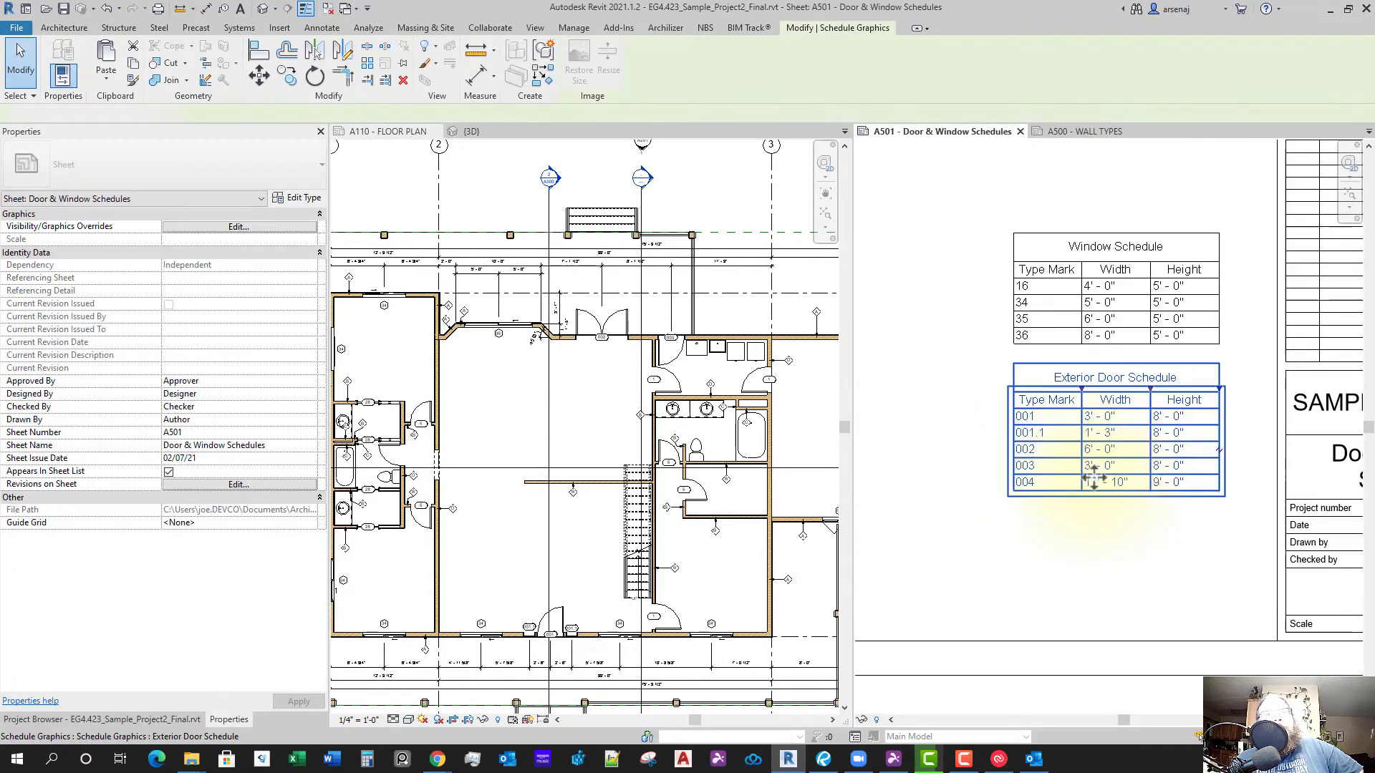
scroll(1049, 451, down, 2)
scroll(1110, 438, up, 2)
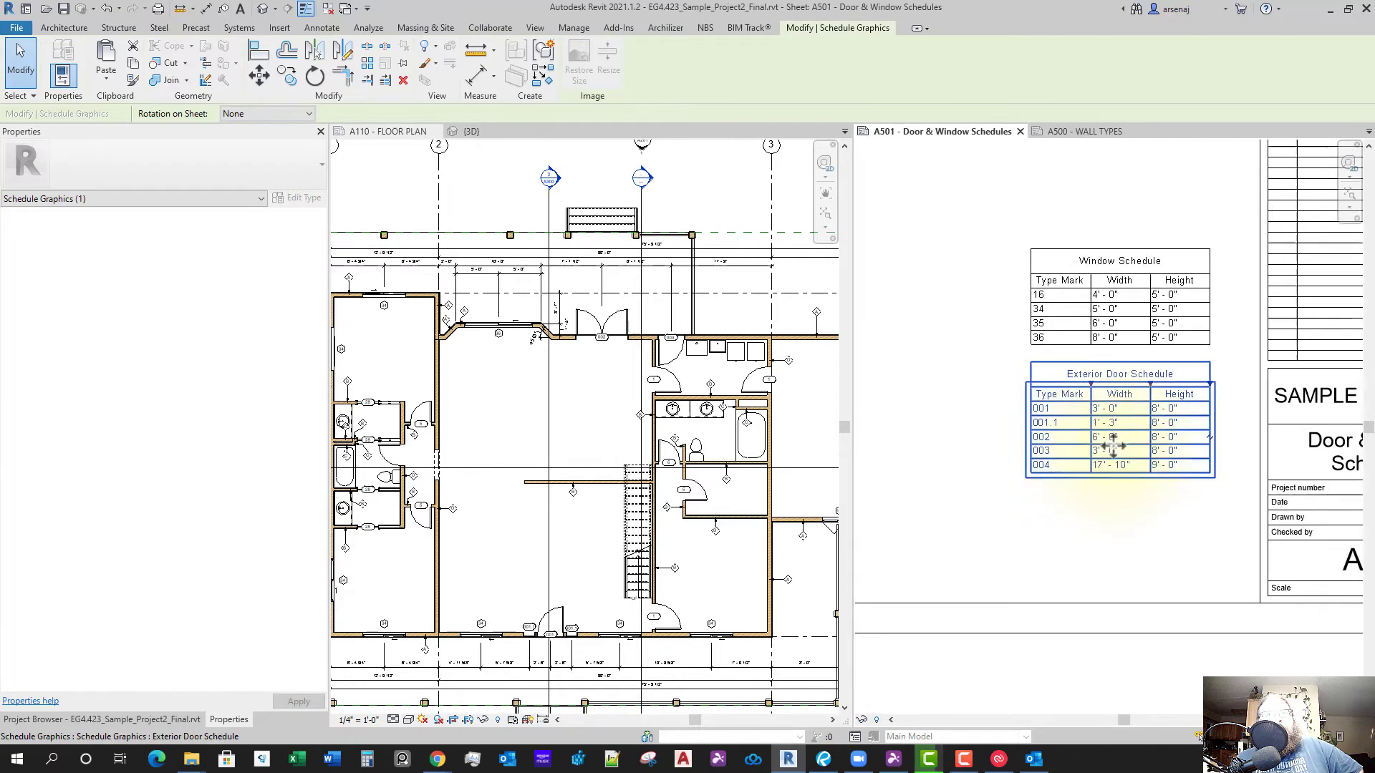
click(1080, 544)
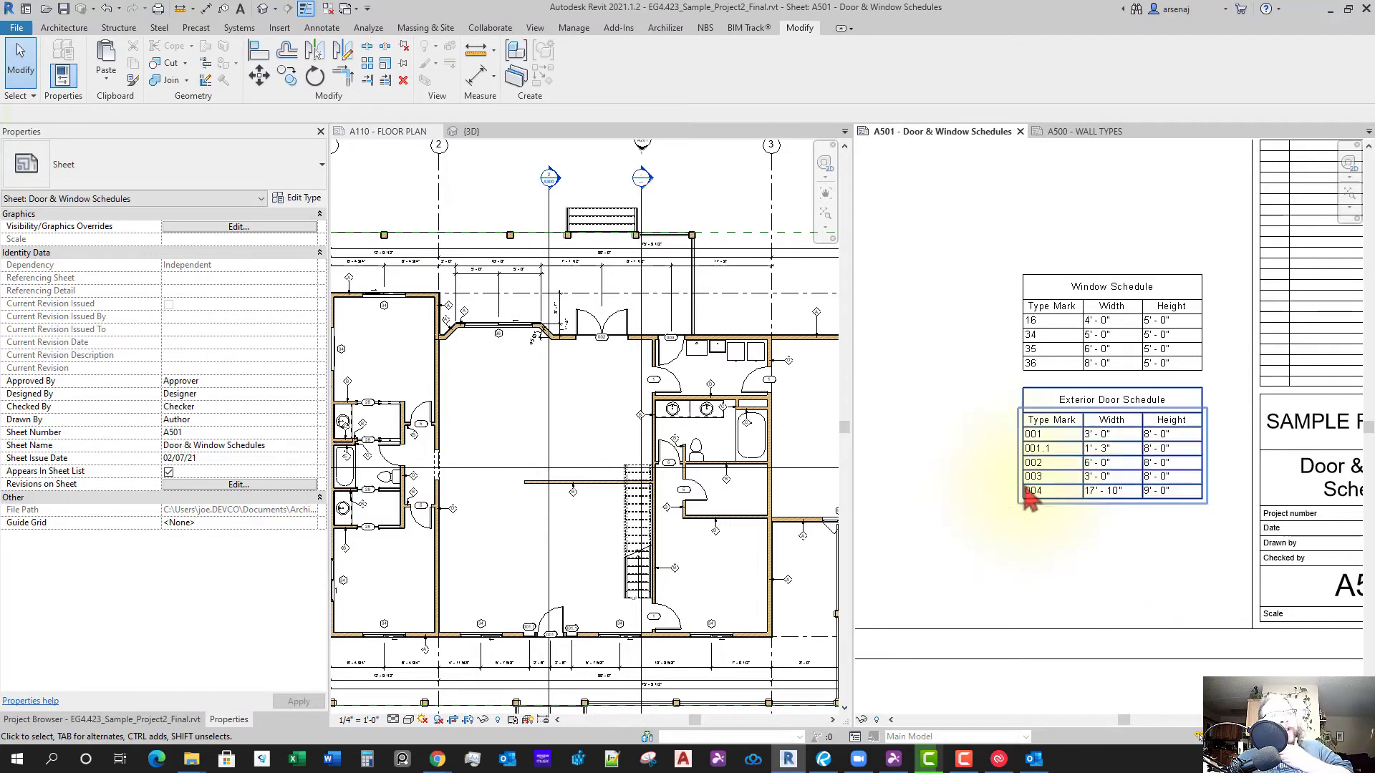
Duplicate the Exterior Door Schedule as a new schedule view
click(106, 721)
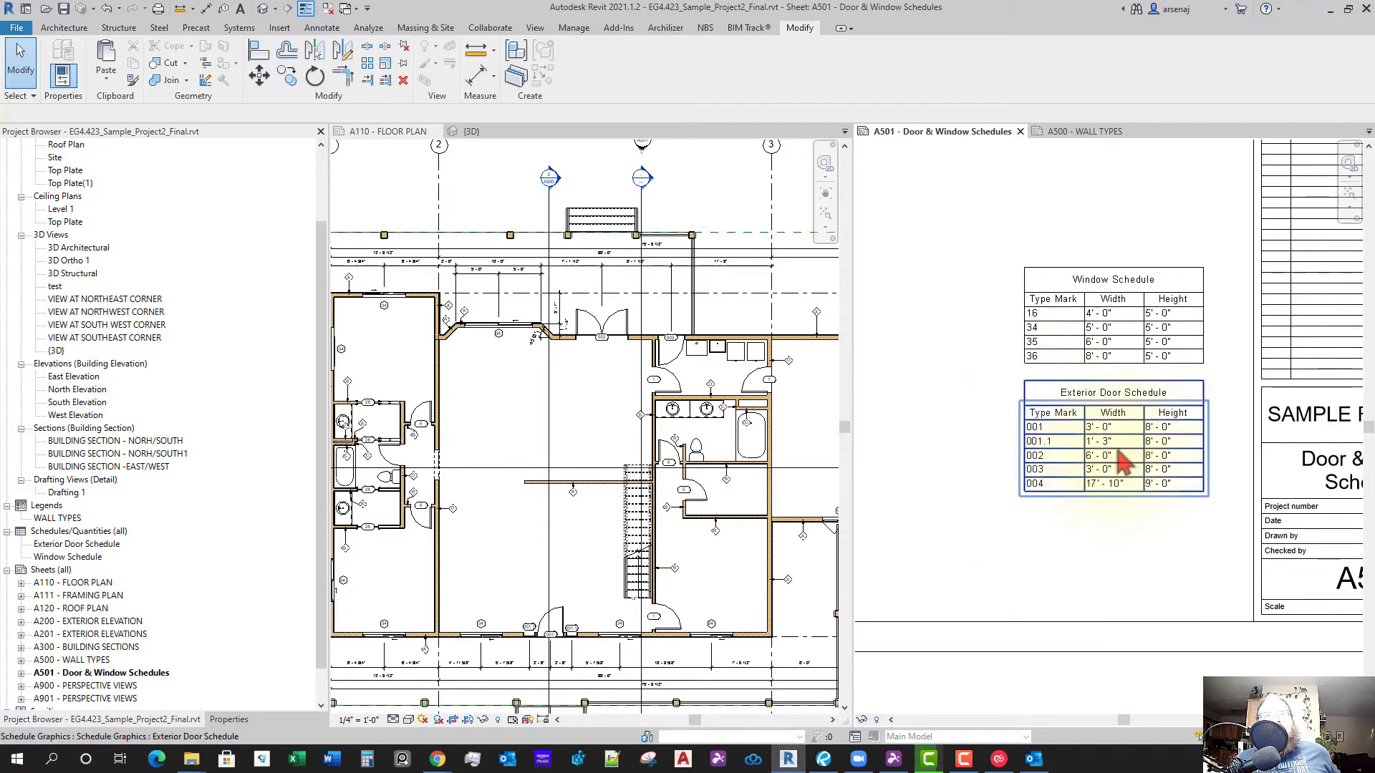
scroll(1100, 533, up, 2)
scroll(999, 451, up, 1)
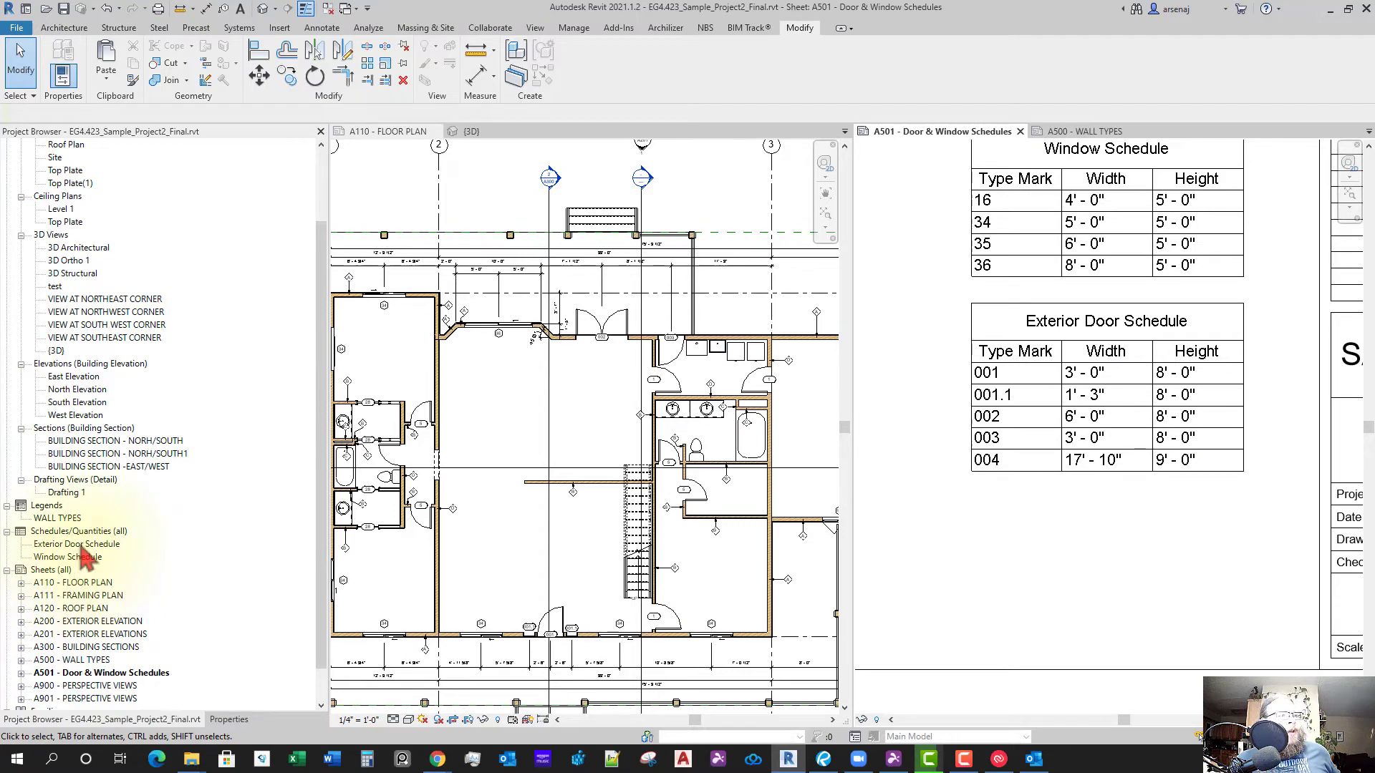
click(81, 546)
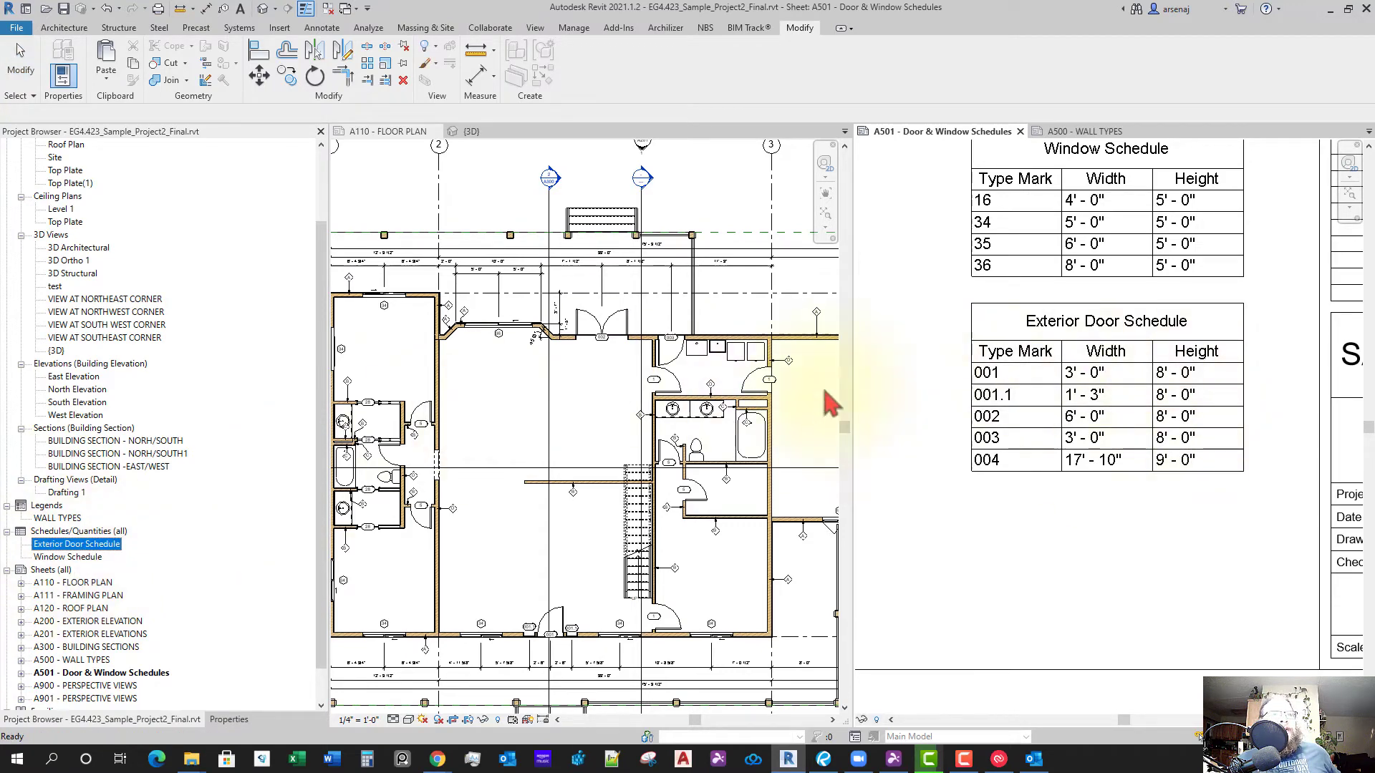
right_click(102, 548)
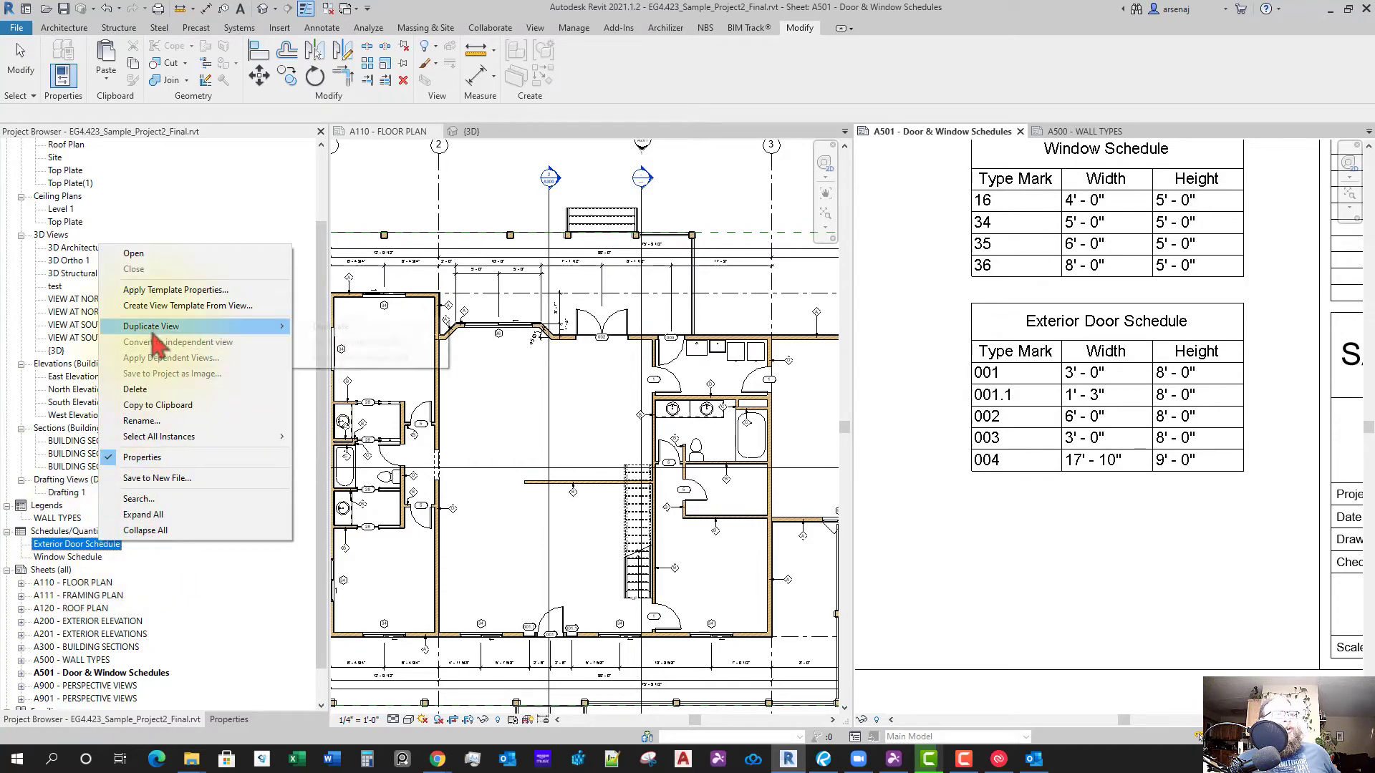
mouse_move(279, 327)
click(326, 330)
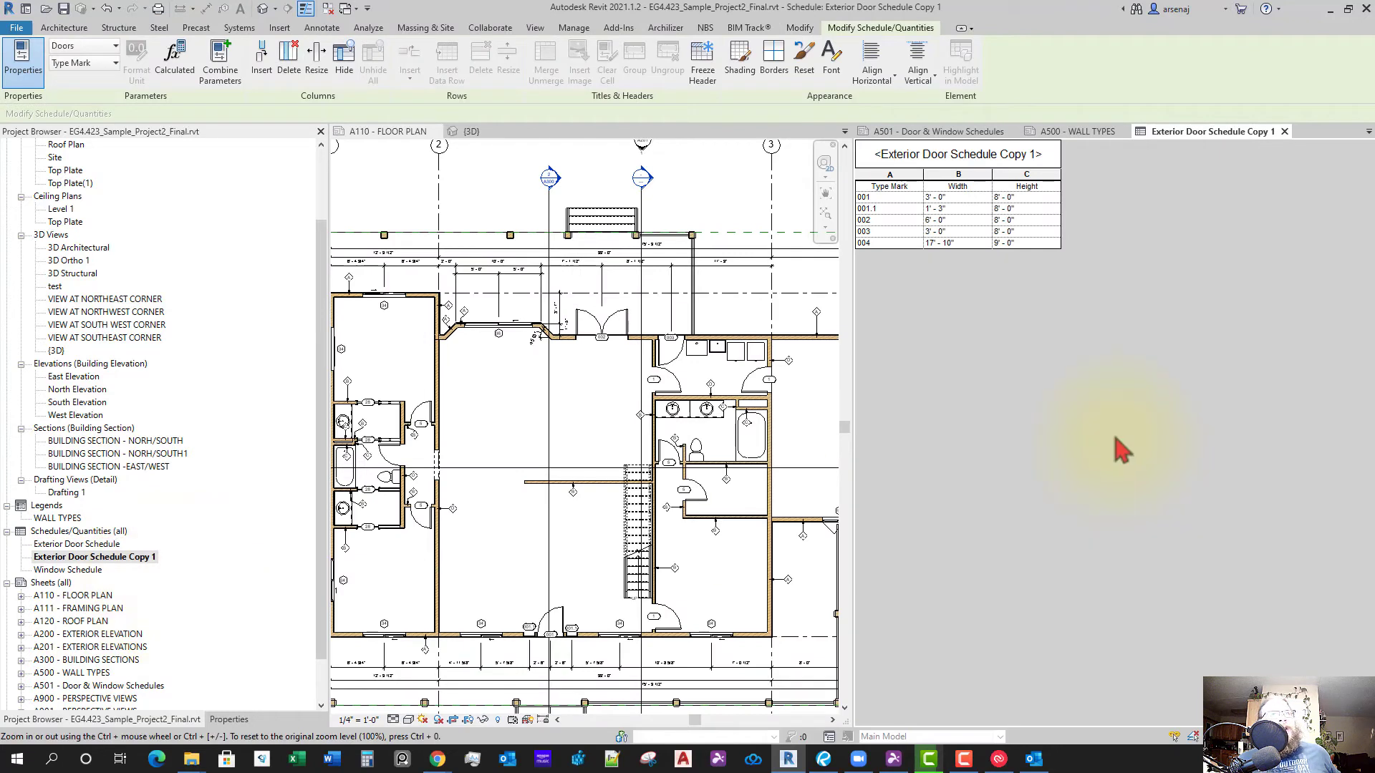
Retitle the copied schedule as Interior Door Schedule
click(924, 153)
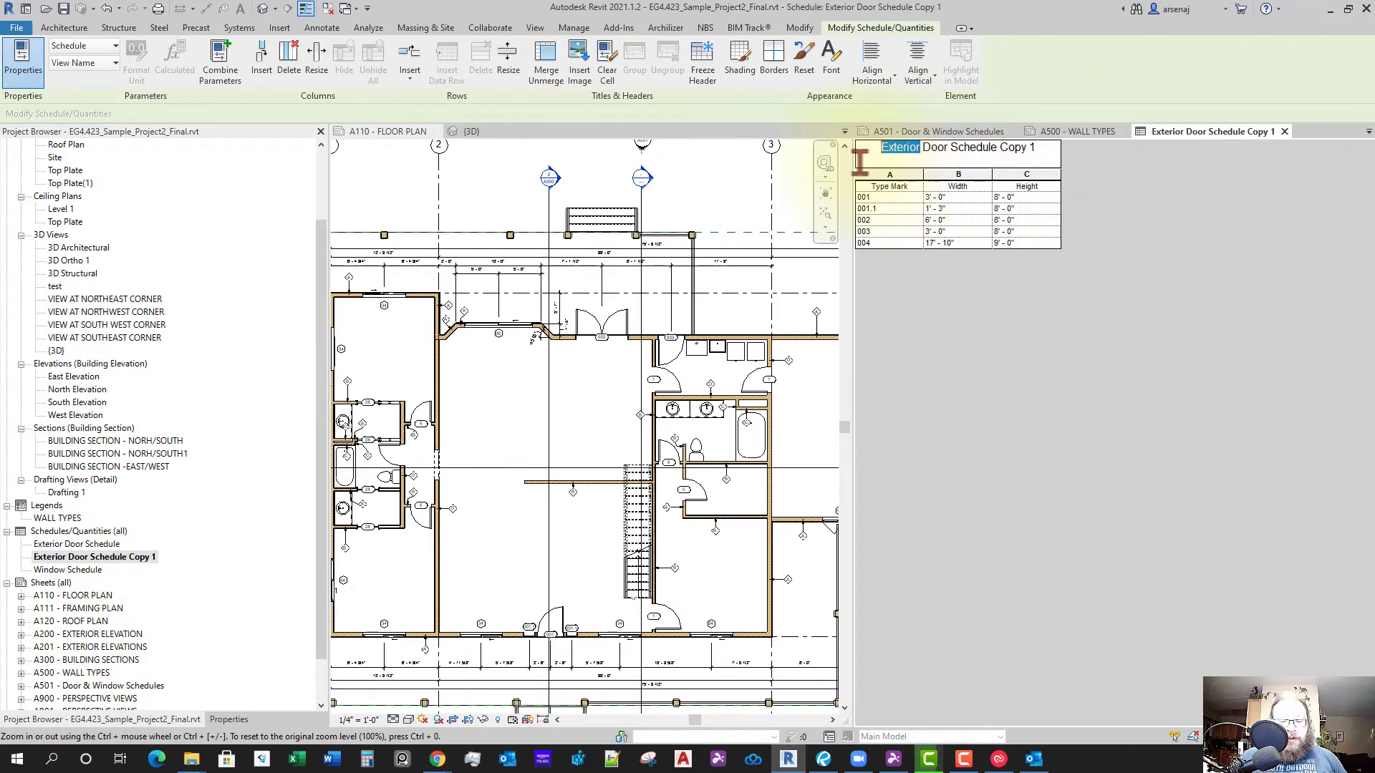
text(Interior)
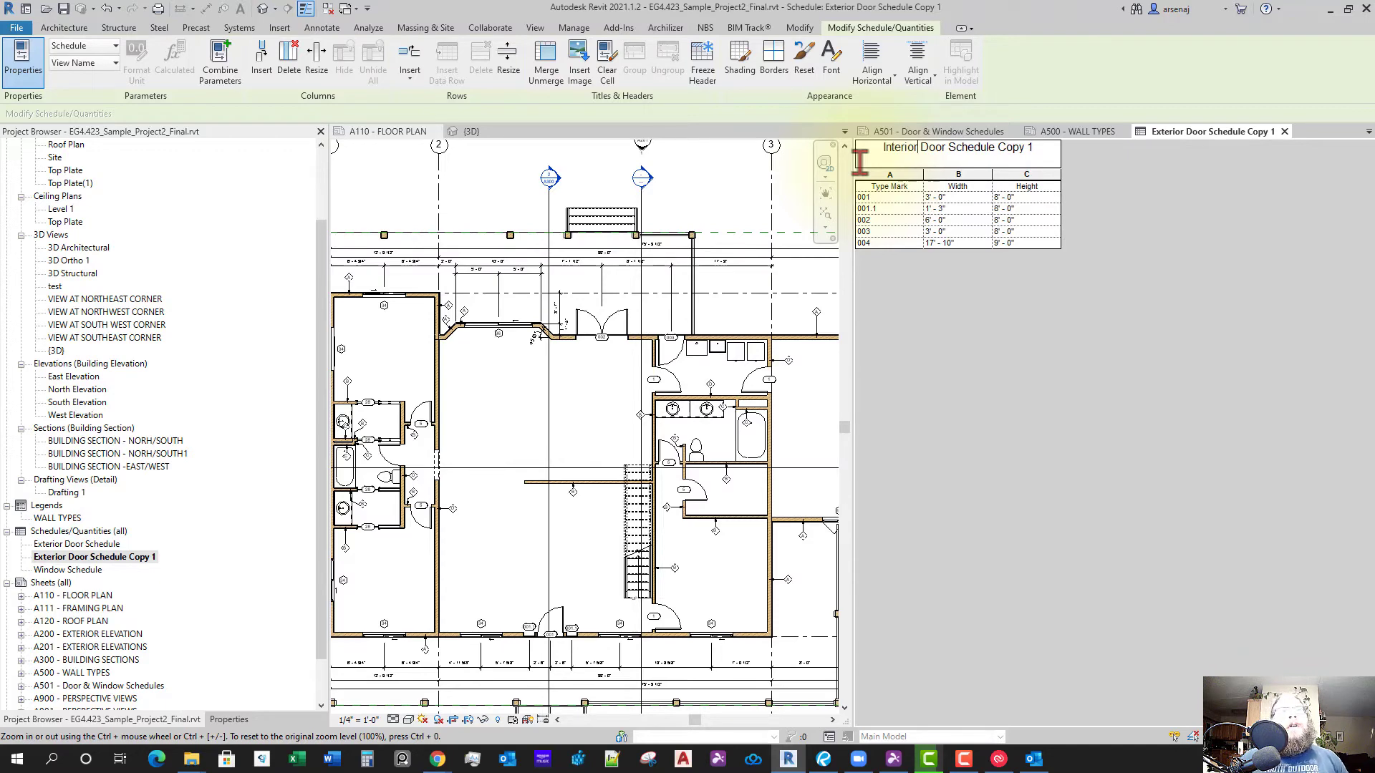
key(BackSpace)
key(BackSpace)
key(BackSpace)
key(BackSpace)
key(BackSpace)
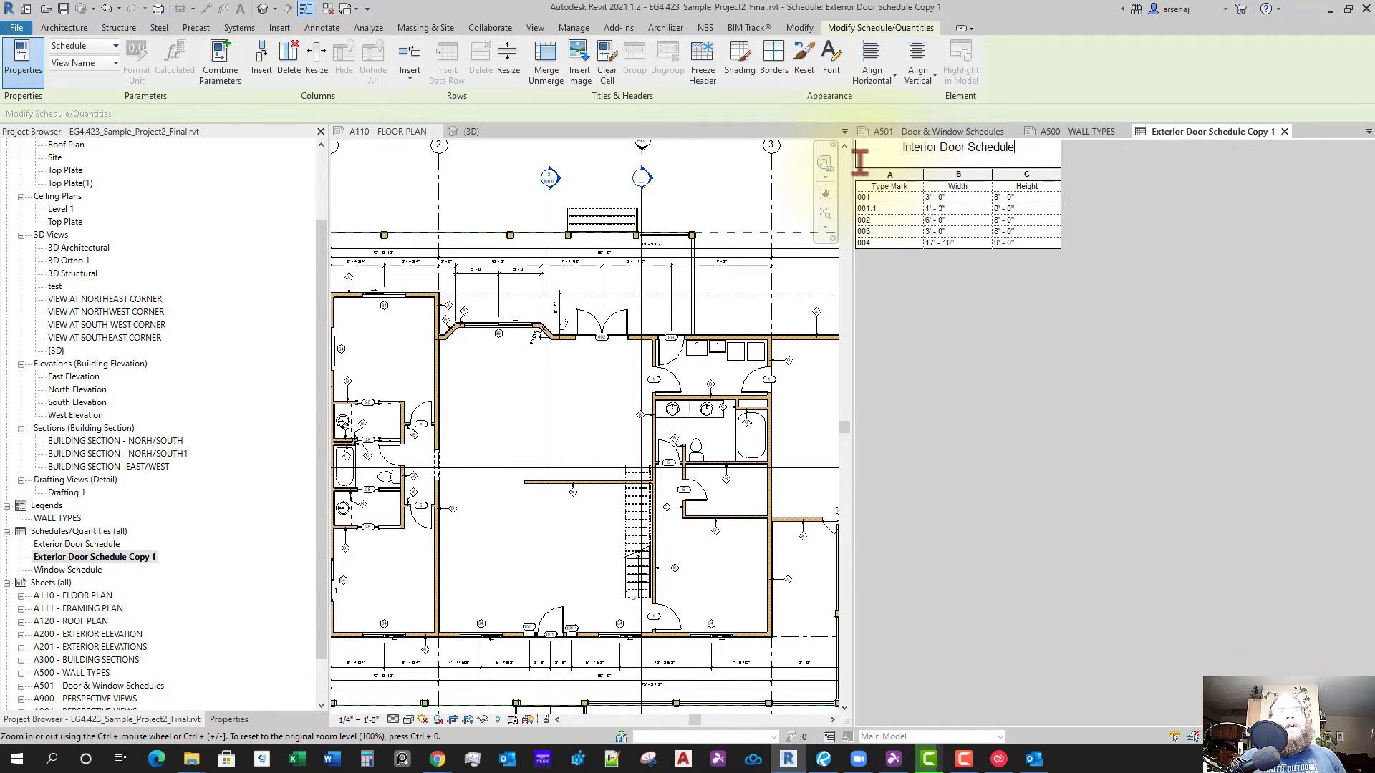
key(Return)
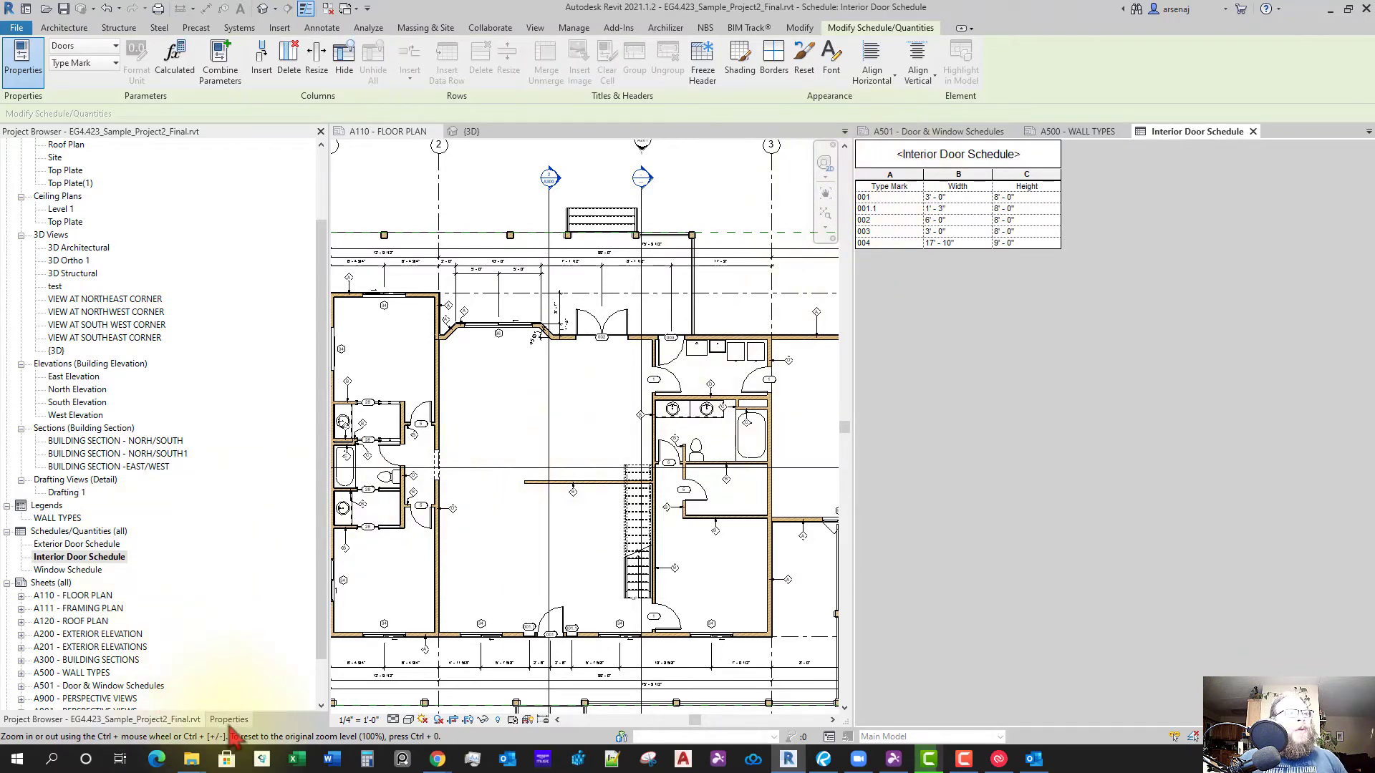
Remove the Type Mark filter from the Interior Door Schedule by setting its filter field to (none)
click(229, 720)
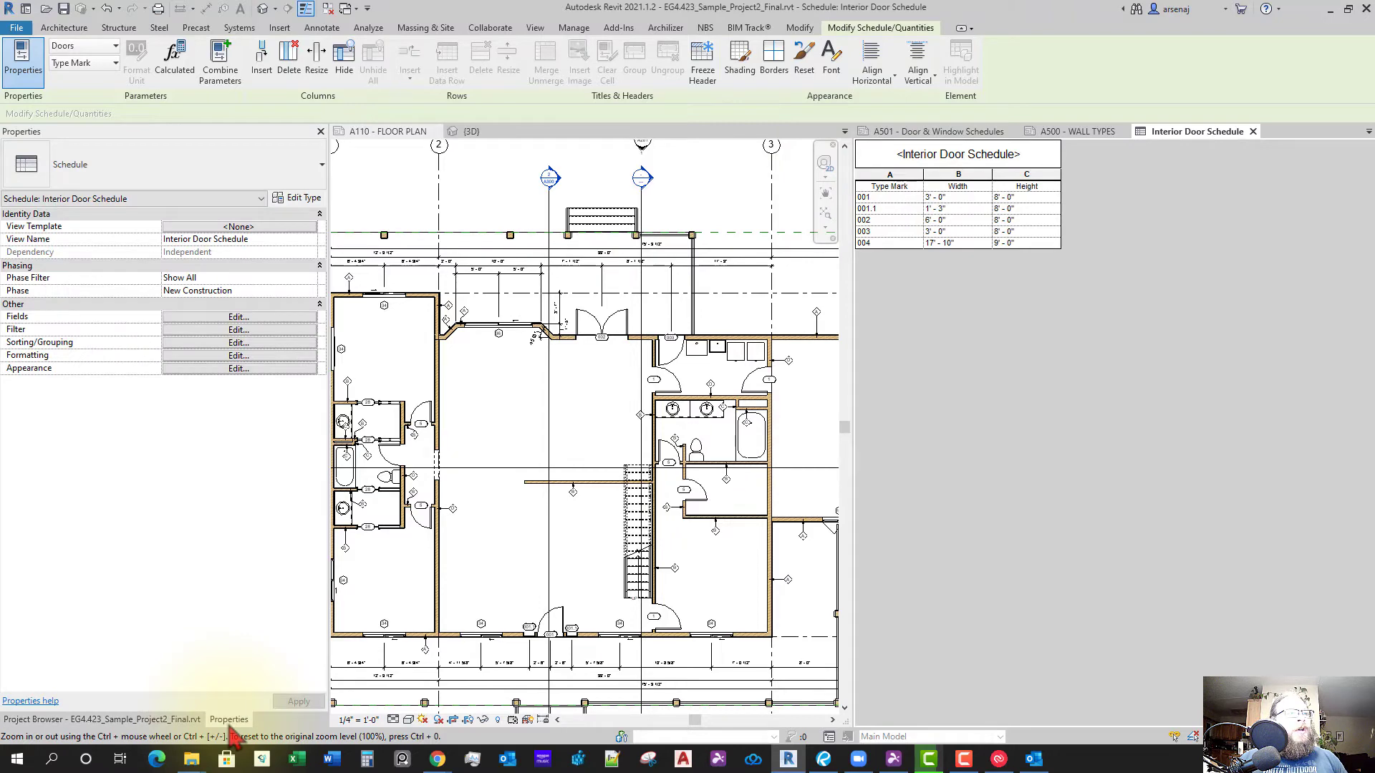
click(241, 333)
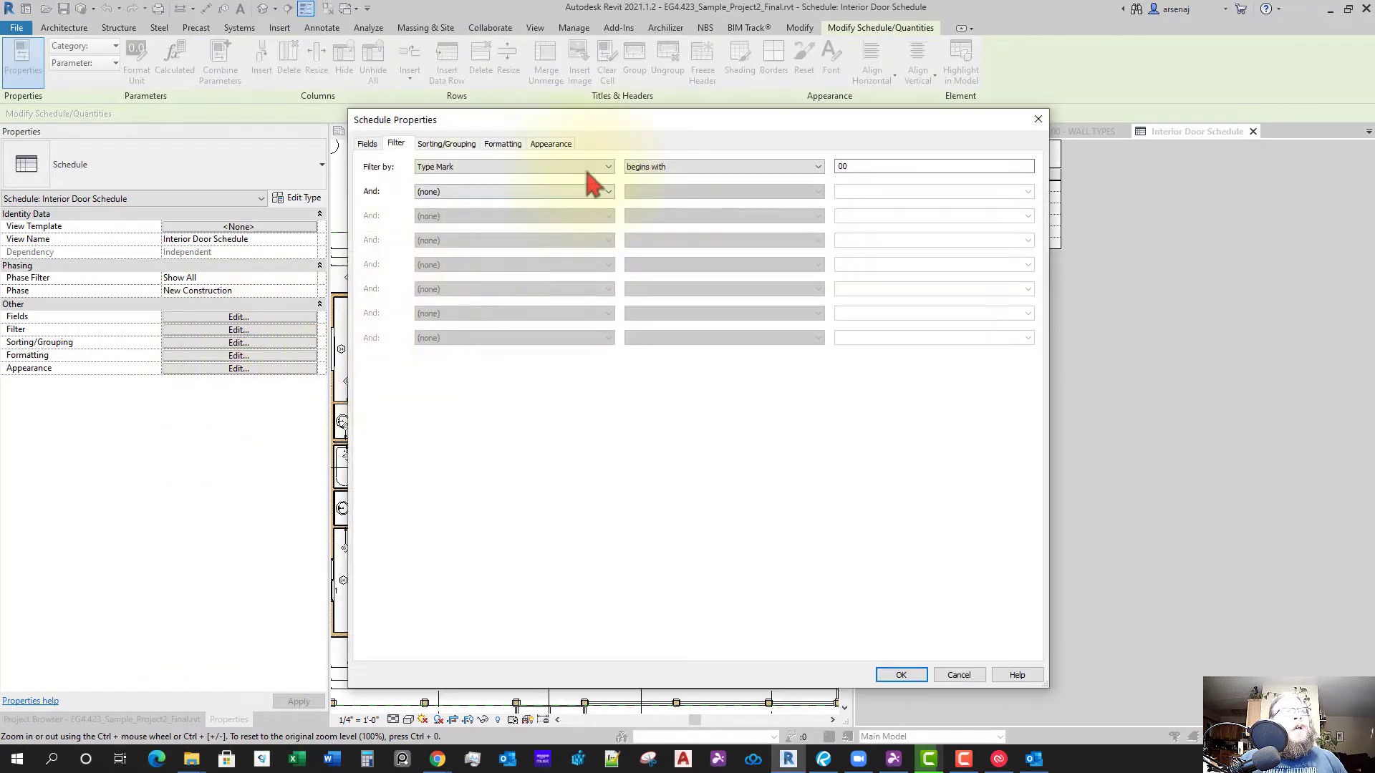
click(670, 167)
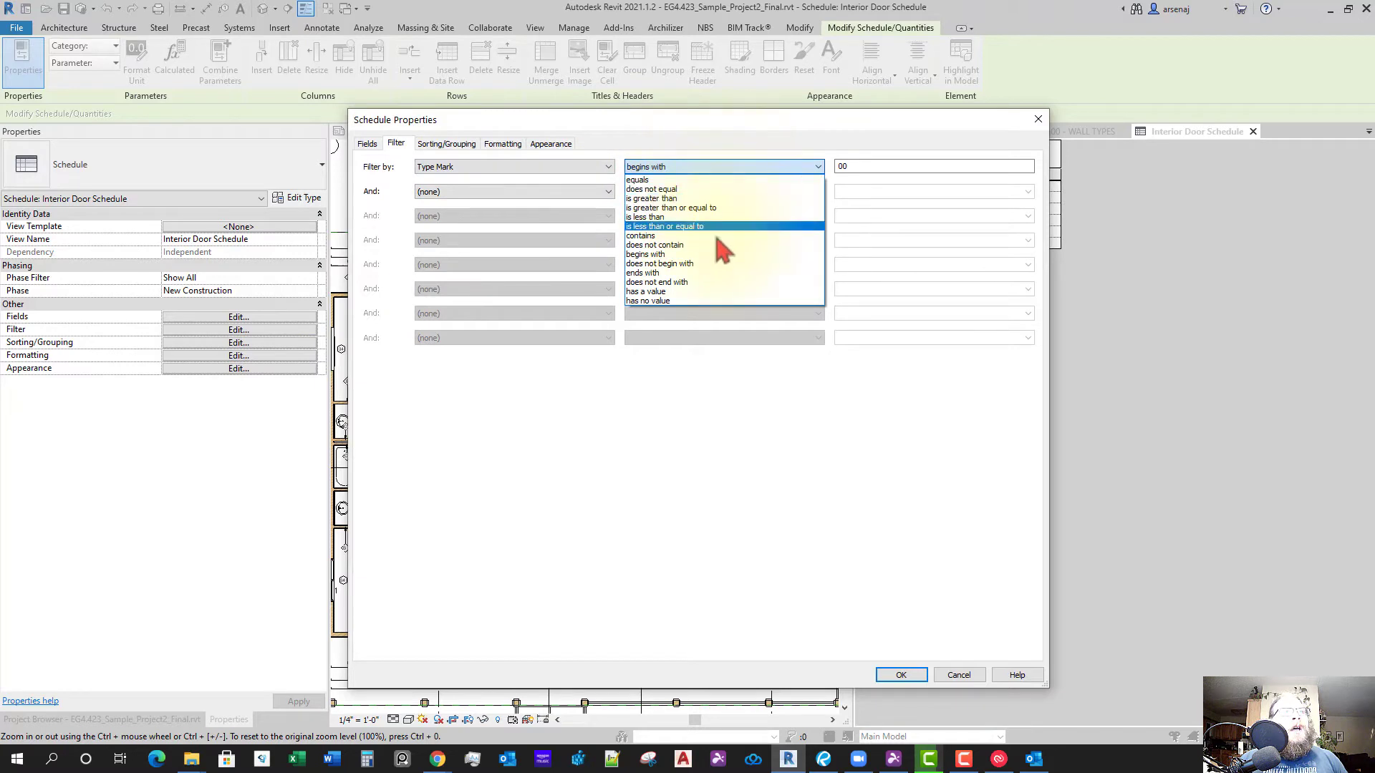
click(680, 255)
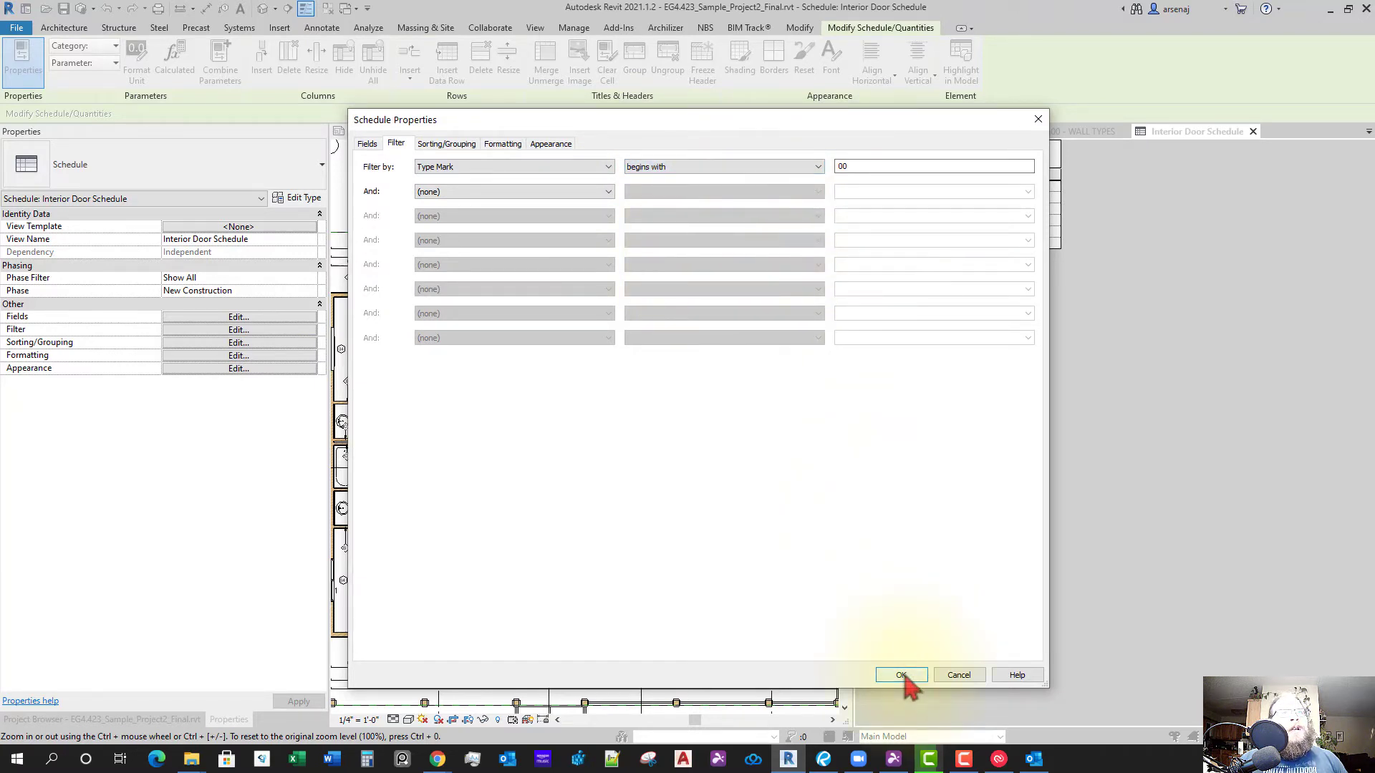
click(659, 169)
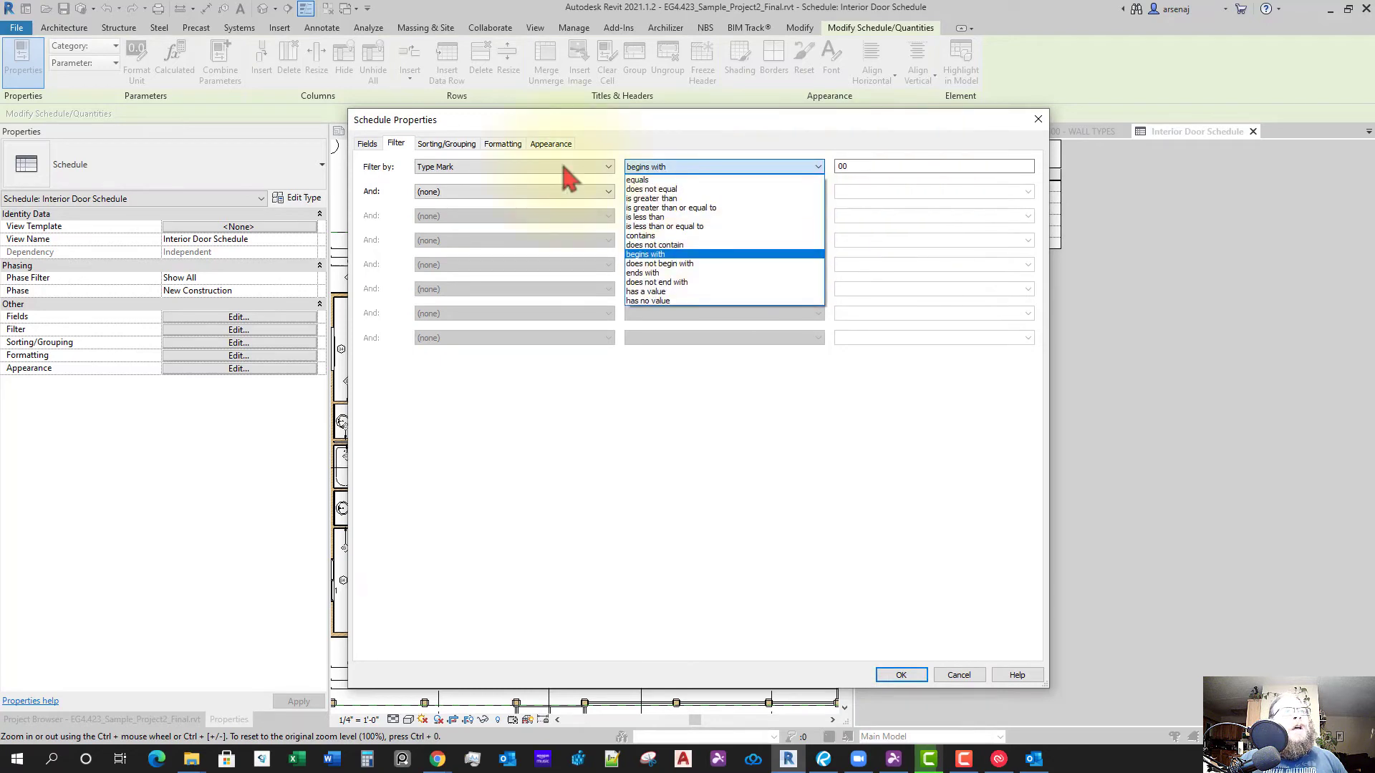
click(563, 172)
click(563, 172)
click(494, 182)
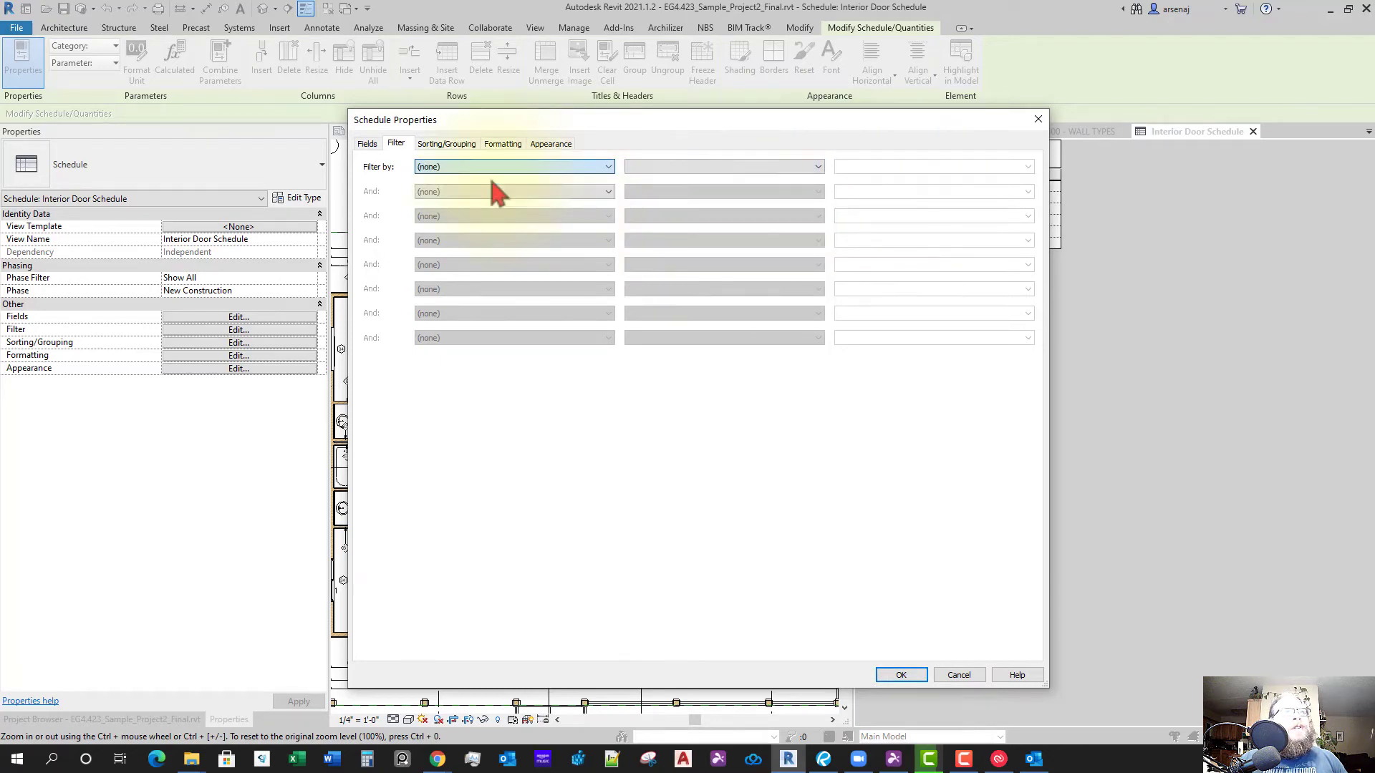
click(903, 676)
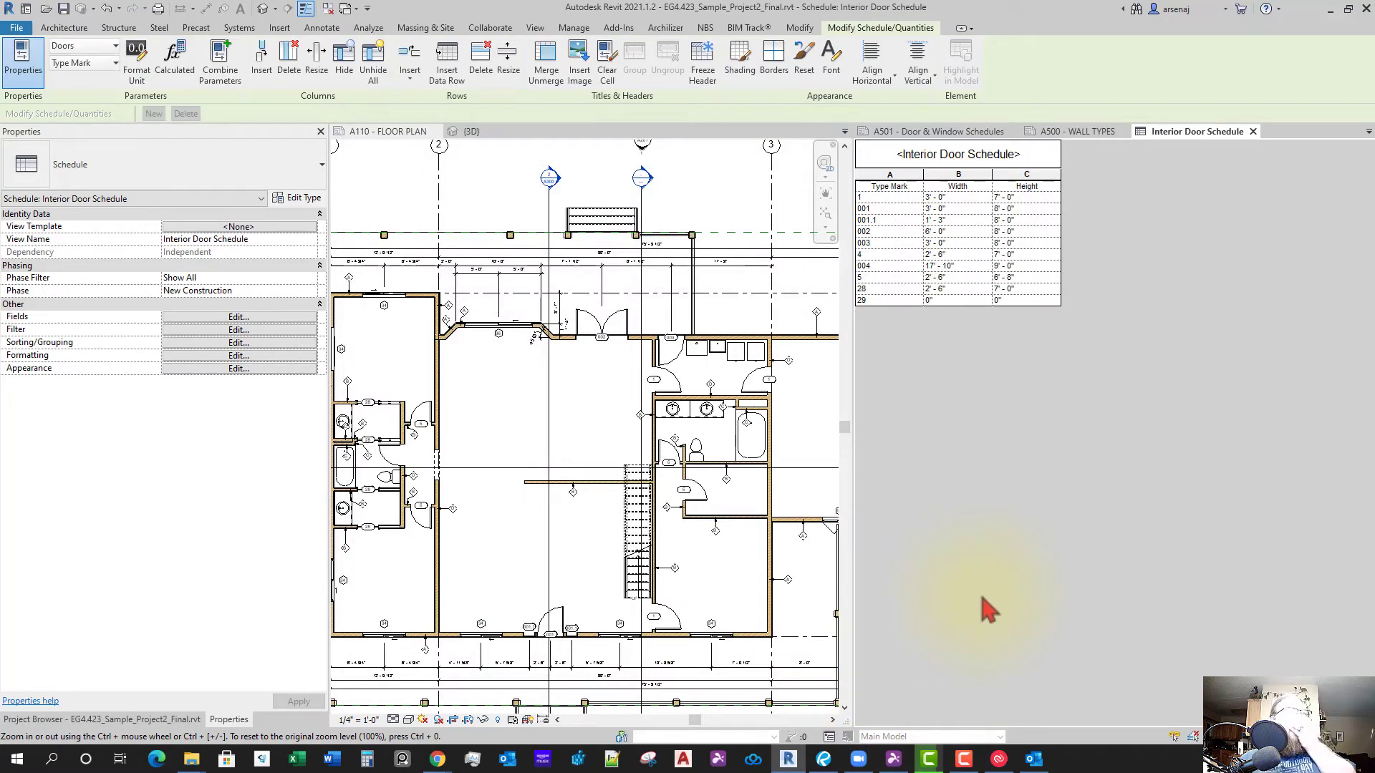
Compare the interior door tags around the stairs on the Level 1 floor plan with the type marks in the schedule
click(657, 669)
scroll(688, 630, up, 5)
scroll(717, 608, down, 2)
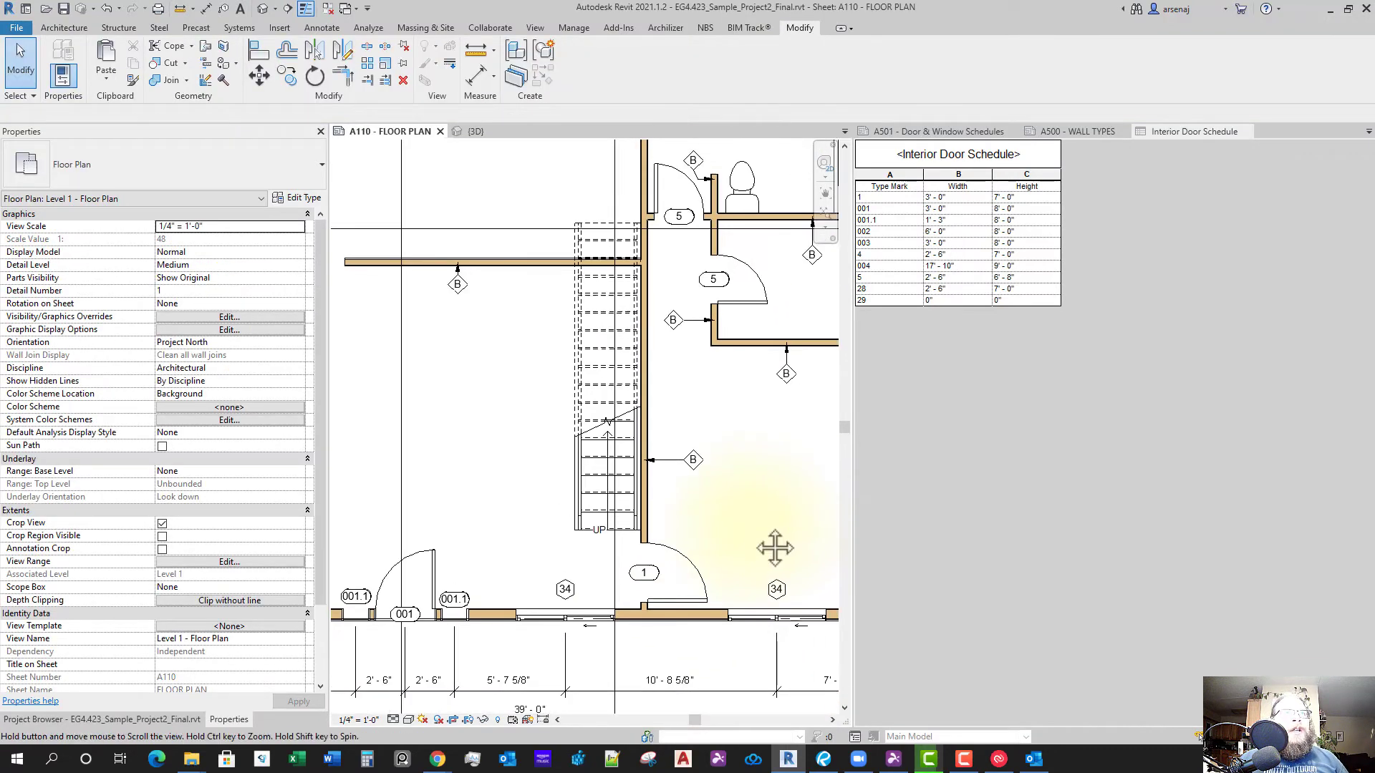
click(884, 209)
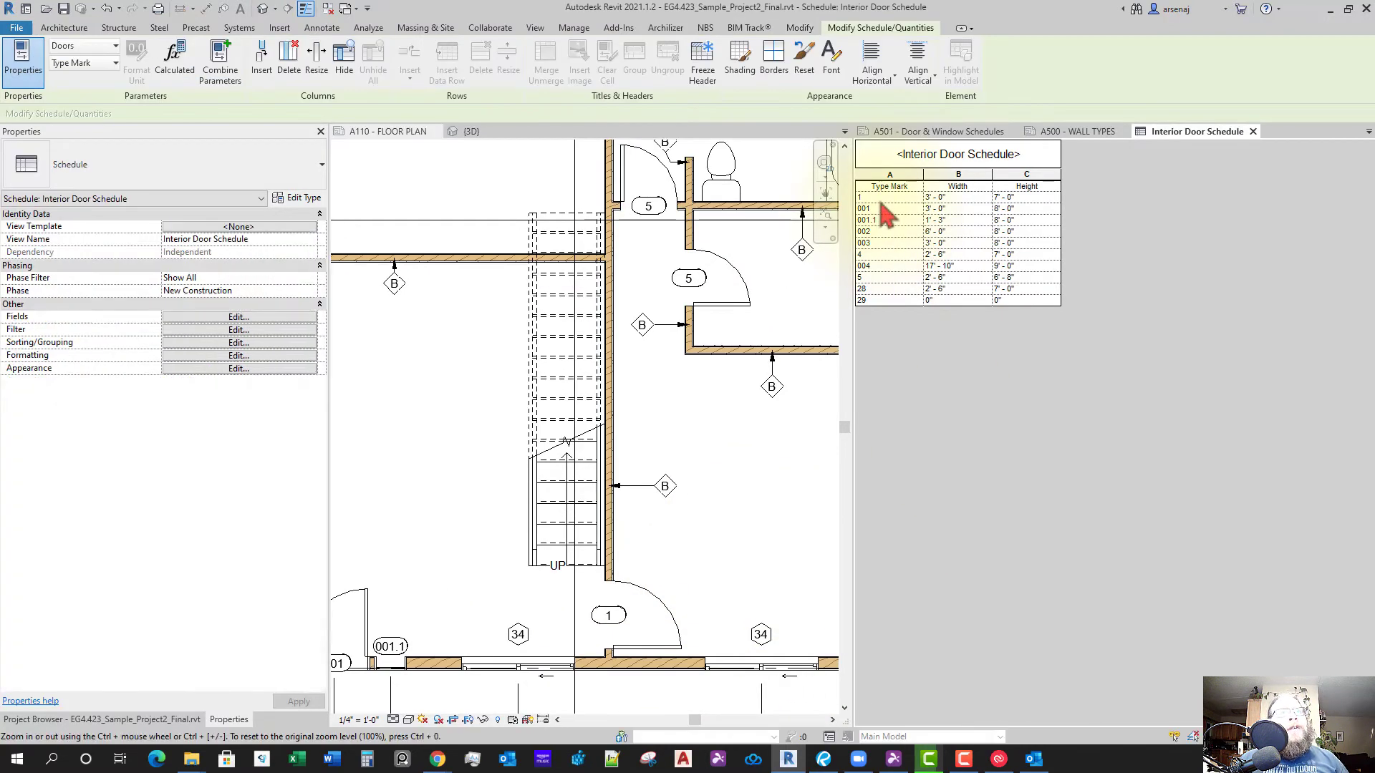
scroll(537, 598, down, 2)
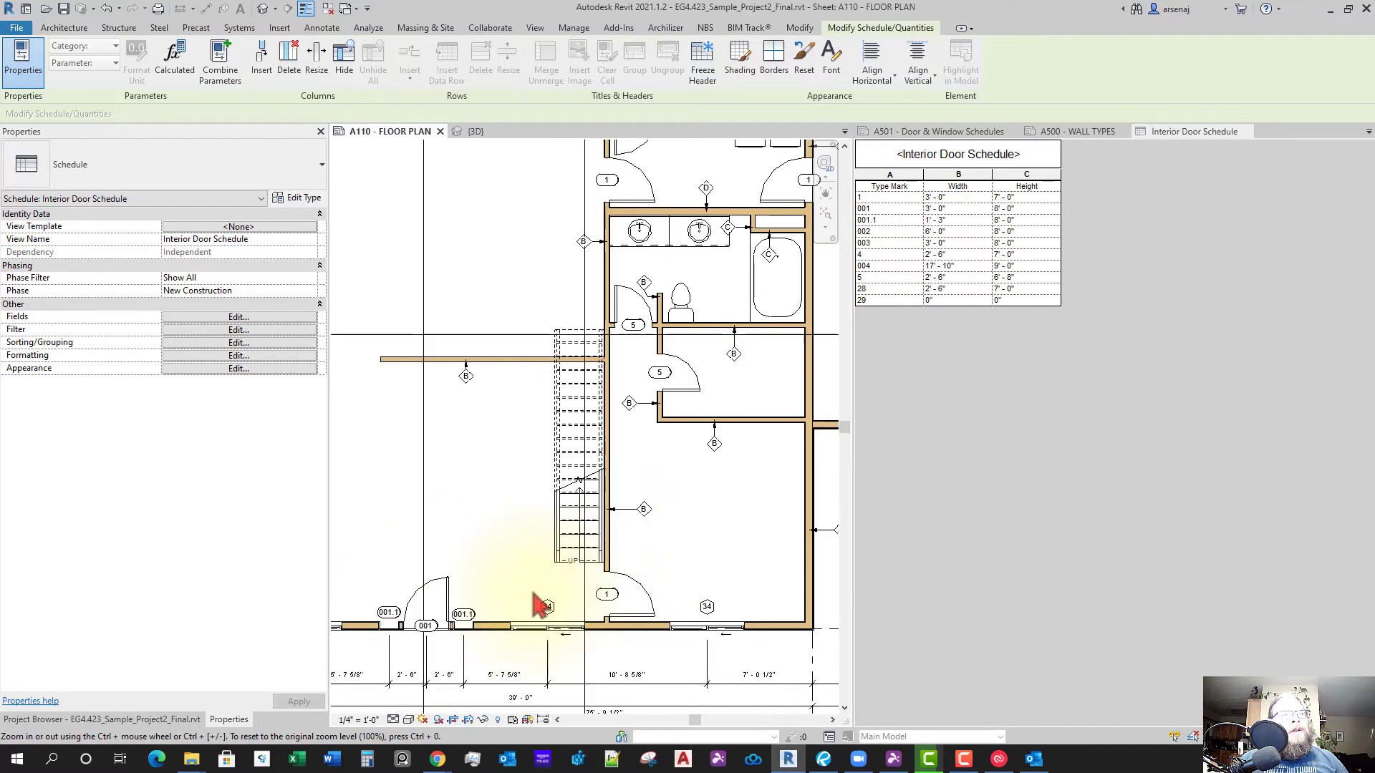
middle_drag(587, 593, 748, 511)
scroll(748, 511, down, 1)
middle_drag(676, 576, 696, 599)
scroll(689, 555, up, 2)
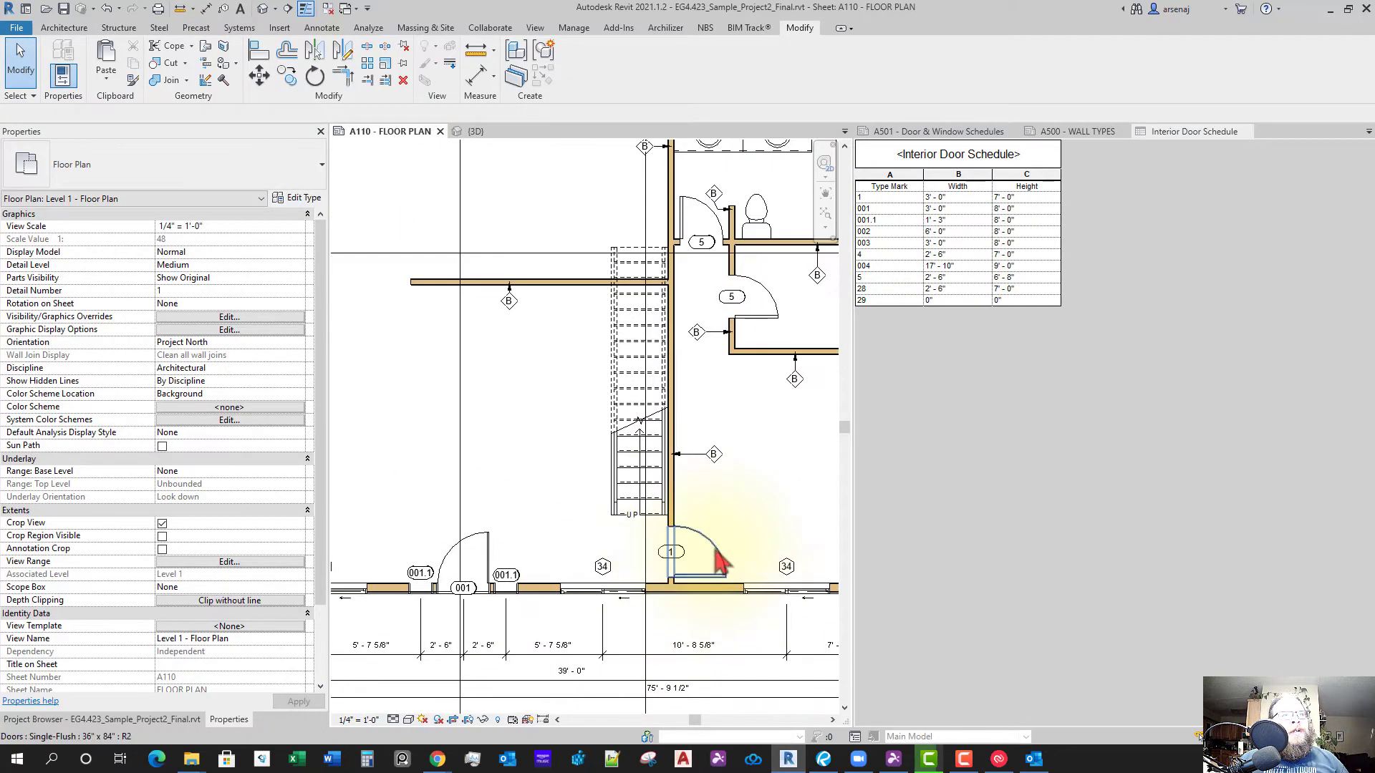
Set the type mark of the Single-Flush 36" x 84" door to 01 in the schedule, applying it to all elements of that type
click(888, 199)
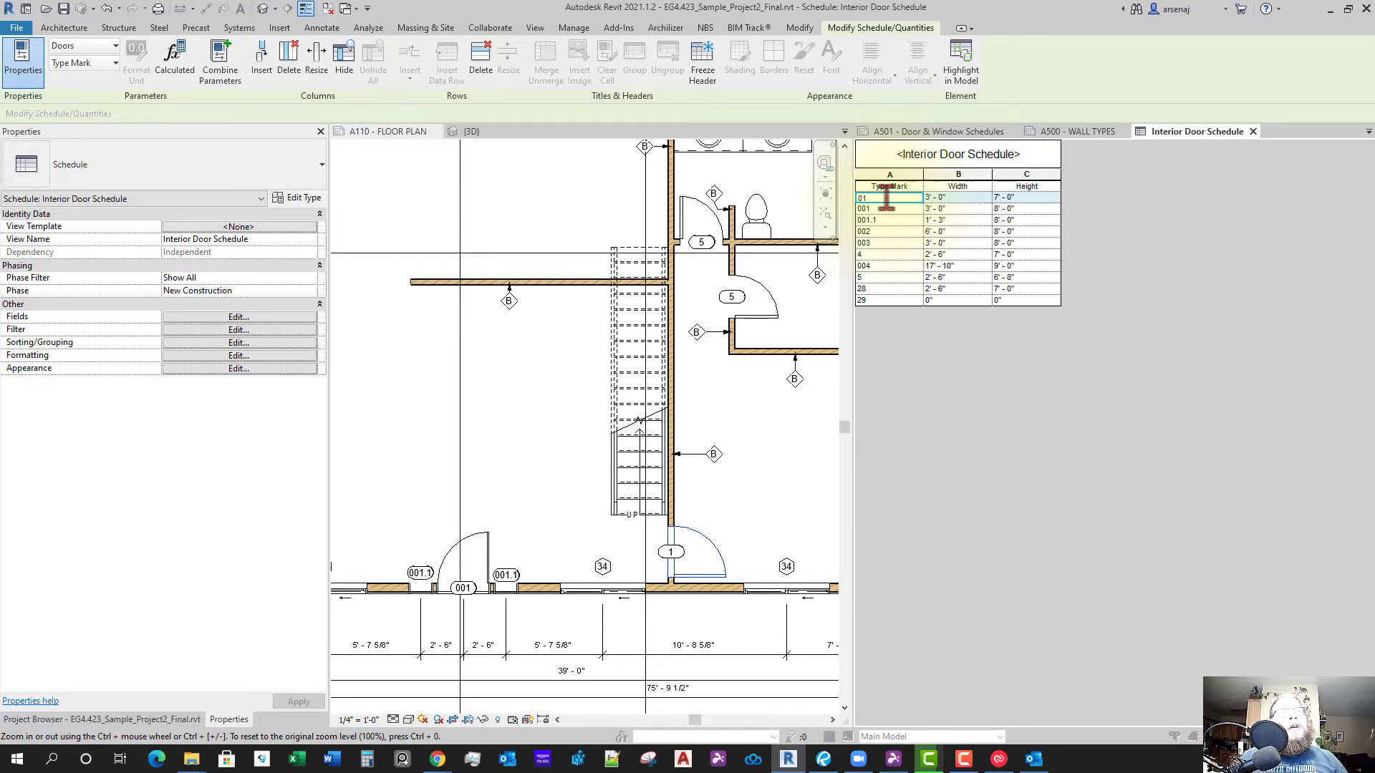
key(Return)
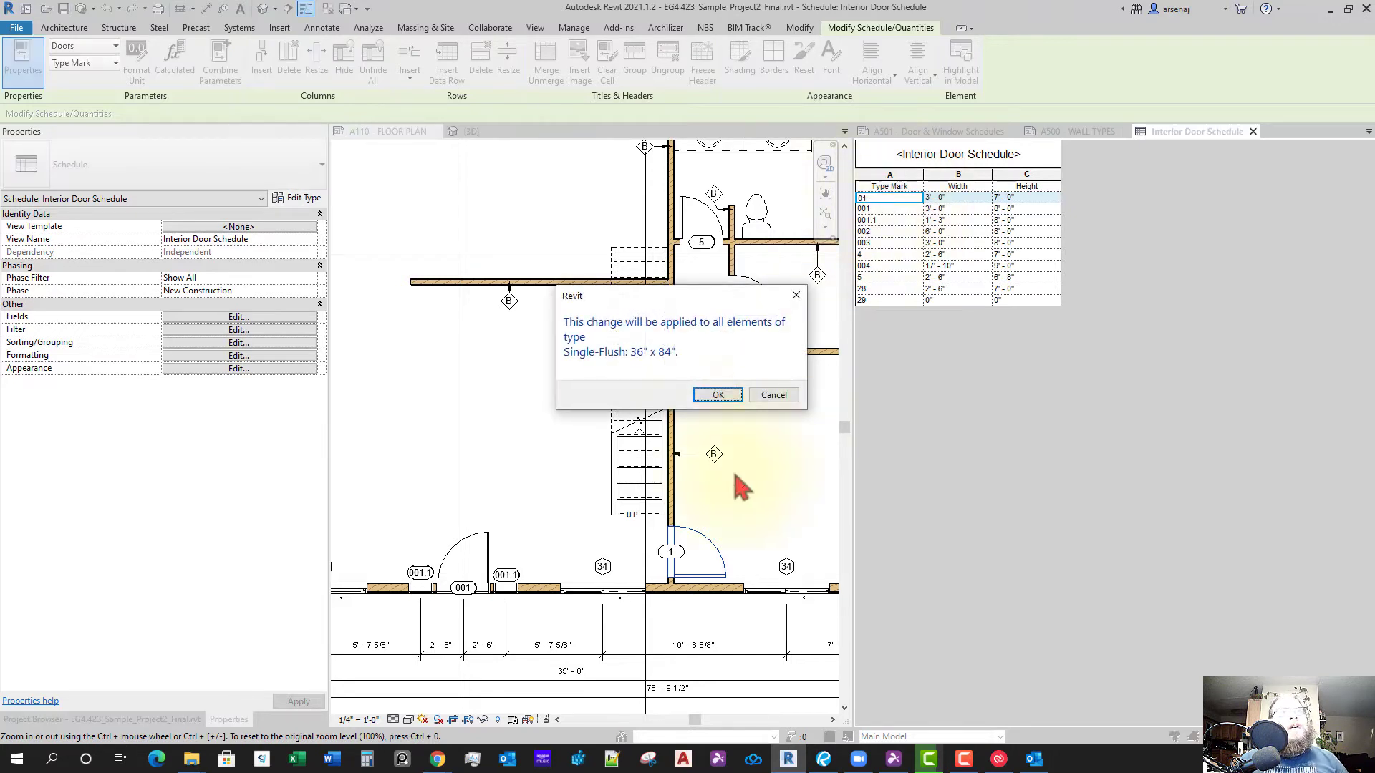
click(716, 396)
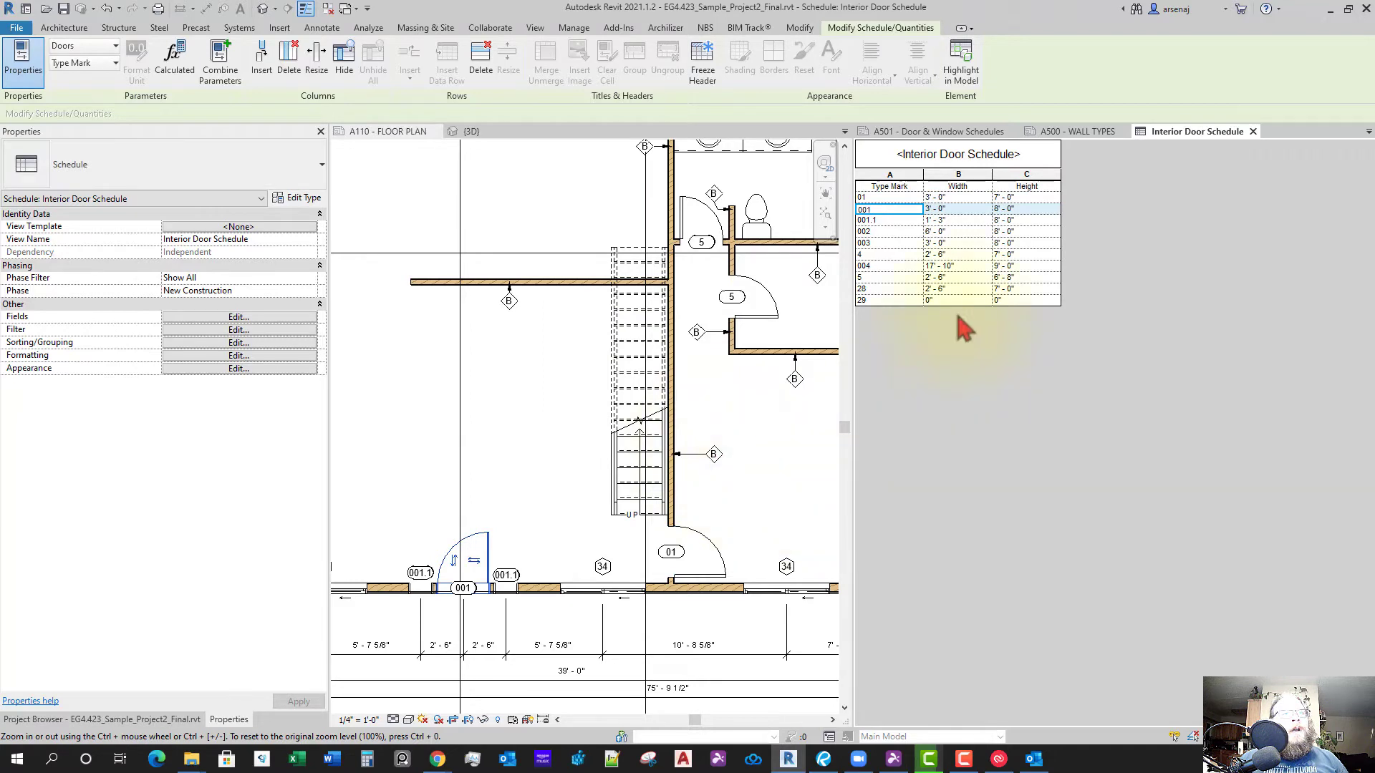
Set the type mark of the Single-Flush 36" x 84" door to MB1 in the schedule for all elements of that type
click(877, 197)
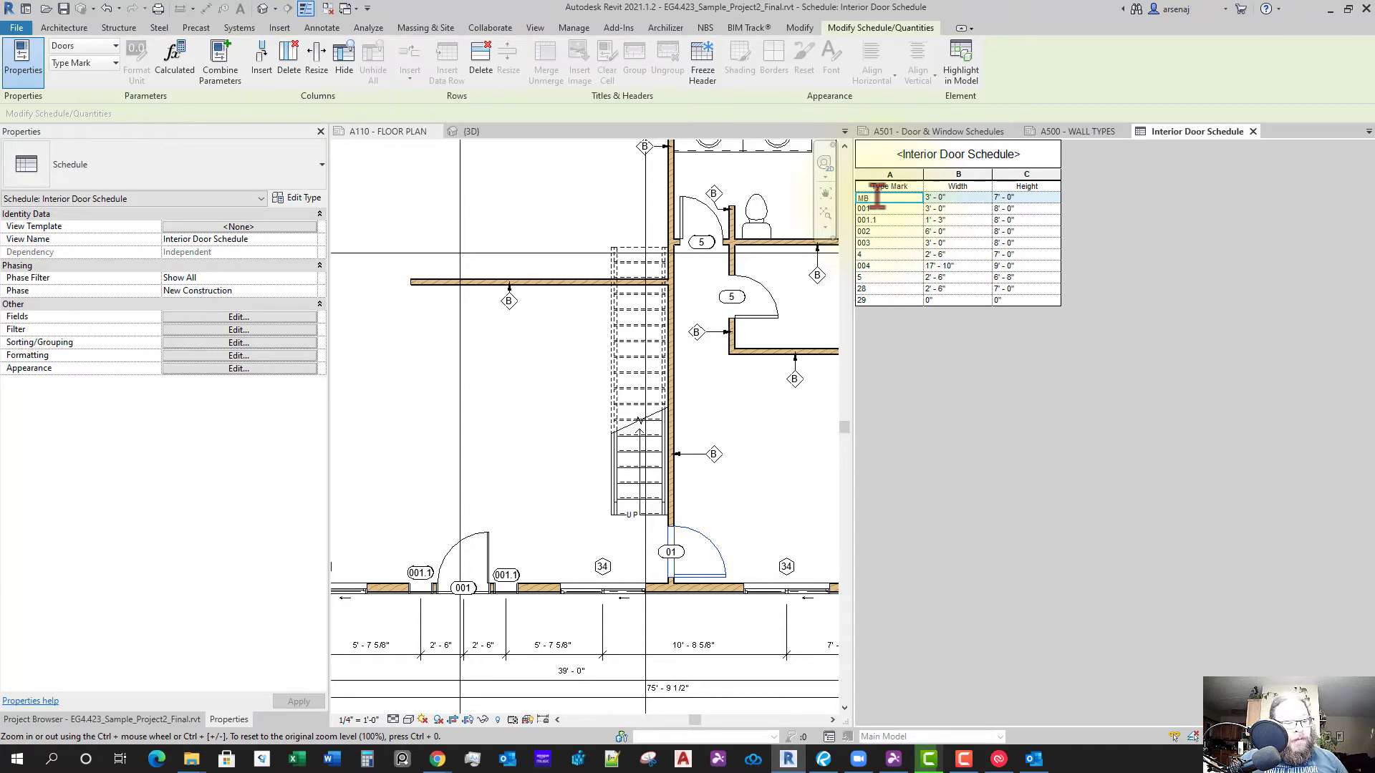
key(Return)
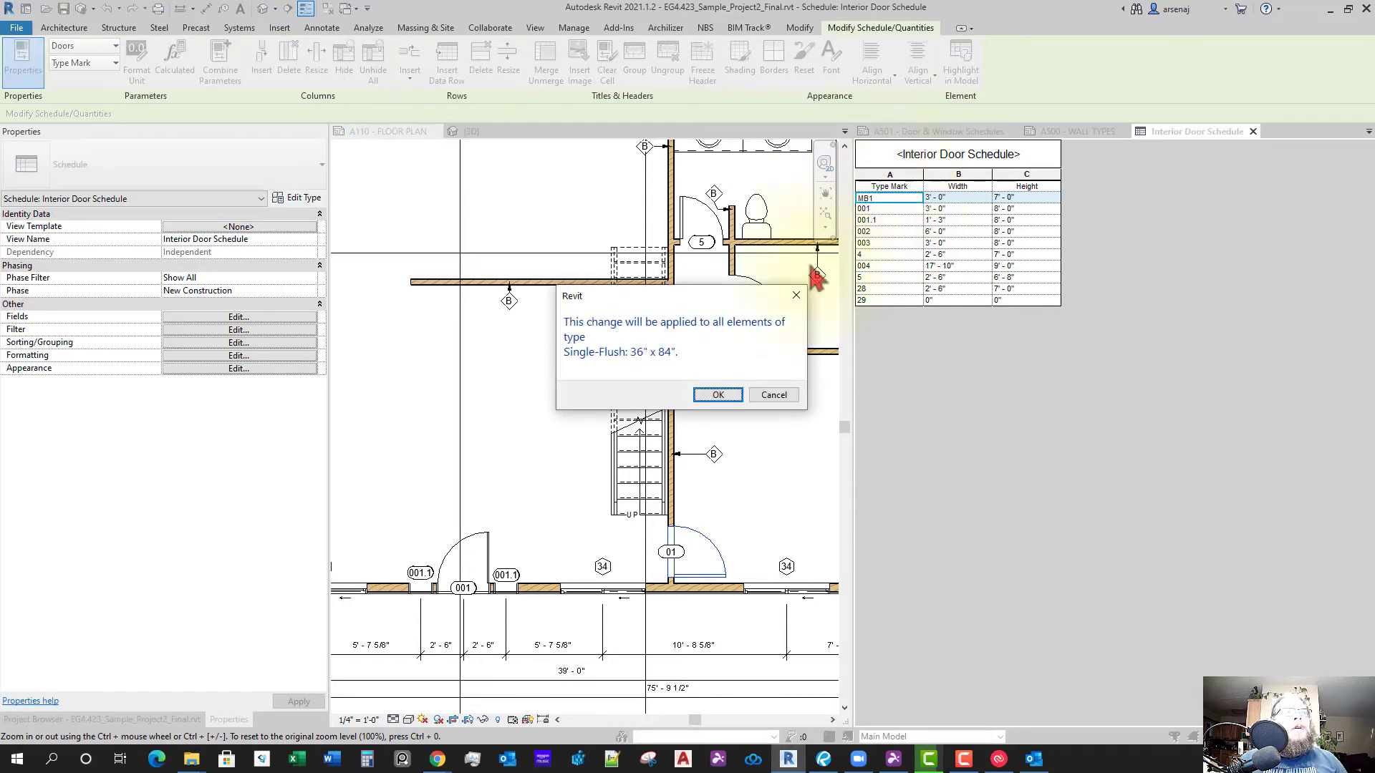
click(717, 395)
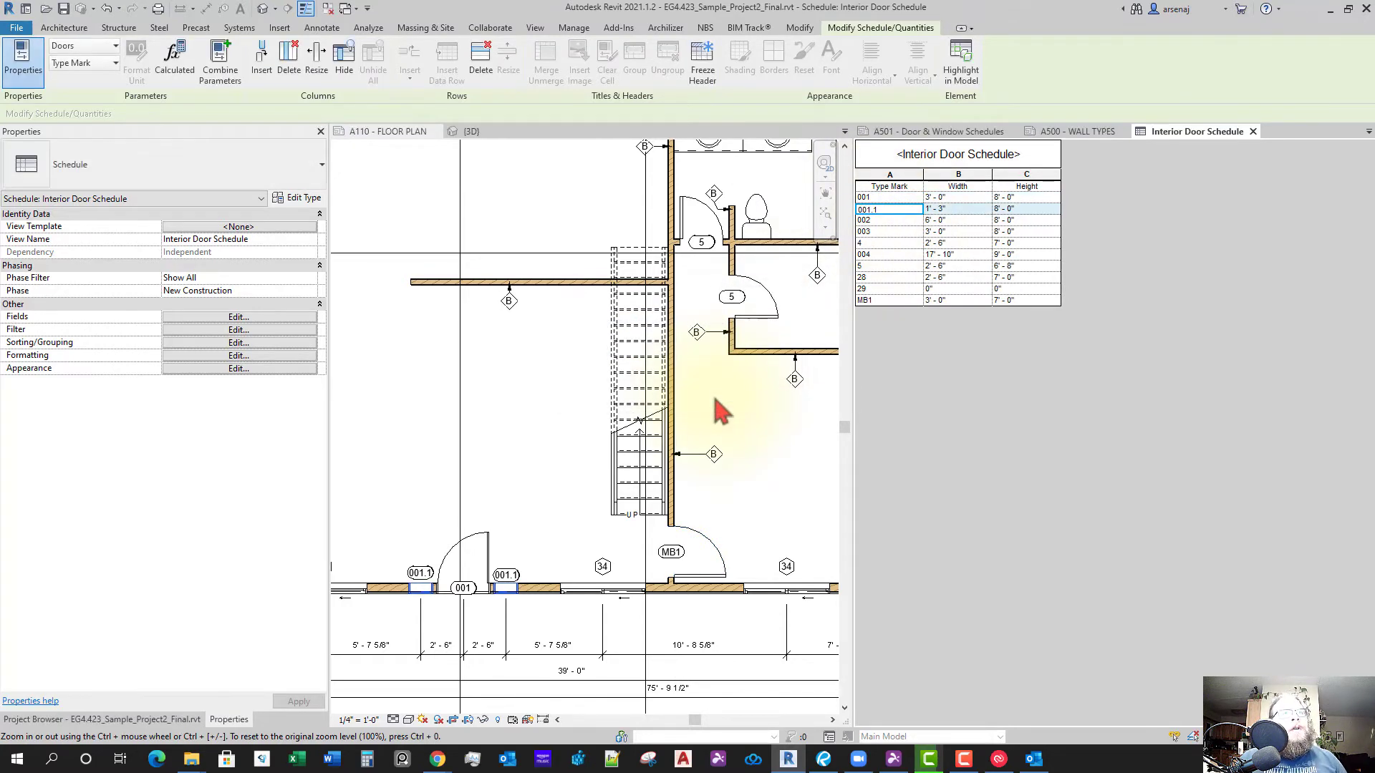
Examine the MB1 door beside the stairs and the other interior door tags across the floor plan
click(745, 466)
scroll(645, 465, down, 2)
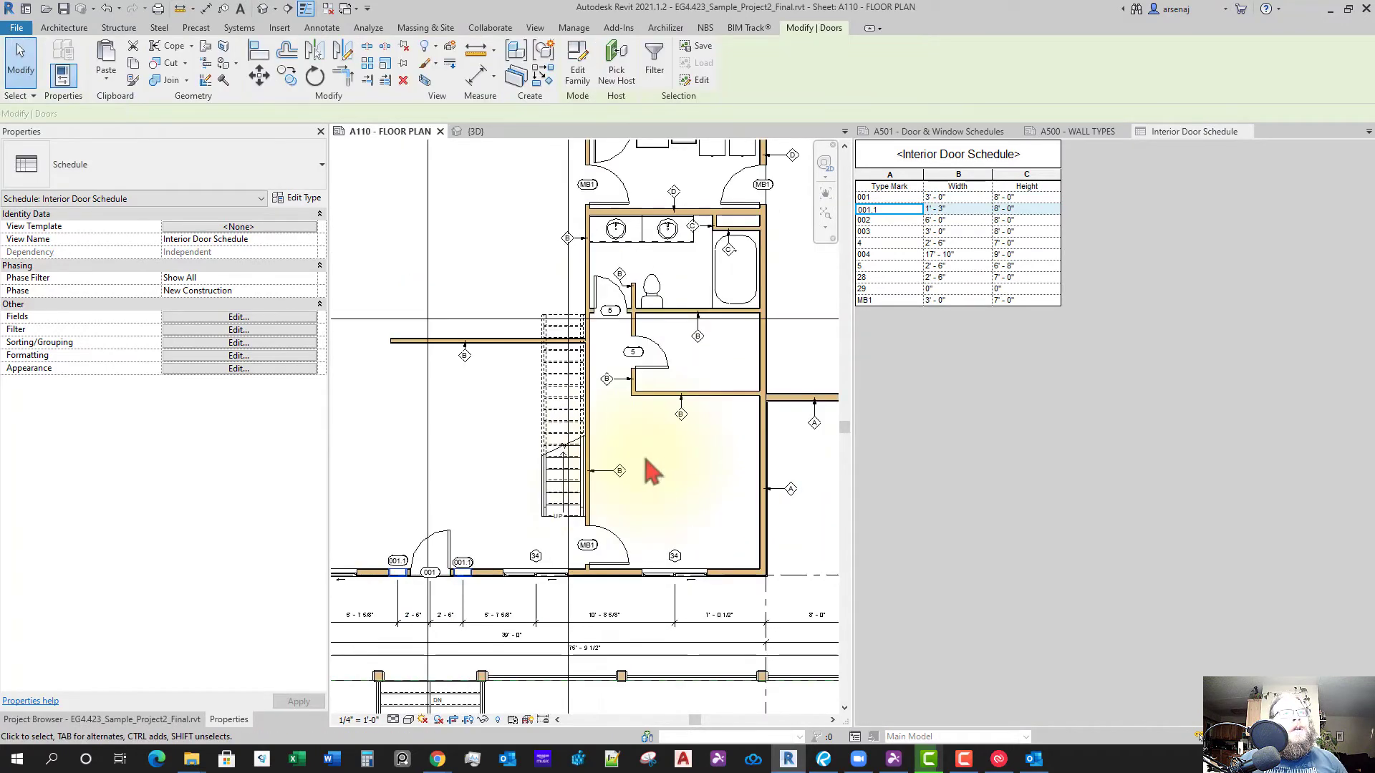
middle_drag(461, 508, 608, 499)
scroll(574, 500, down, 1)
scroll(487, 323, up, 1)
scroll(501, 383, down, 1)
middle_drag(497, 513, 442, 436)
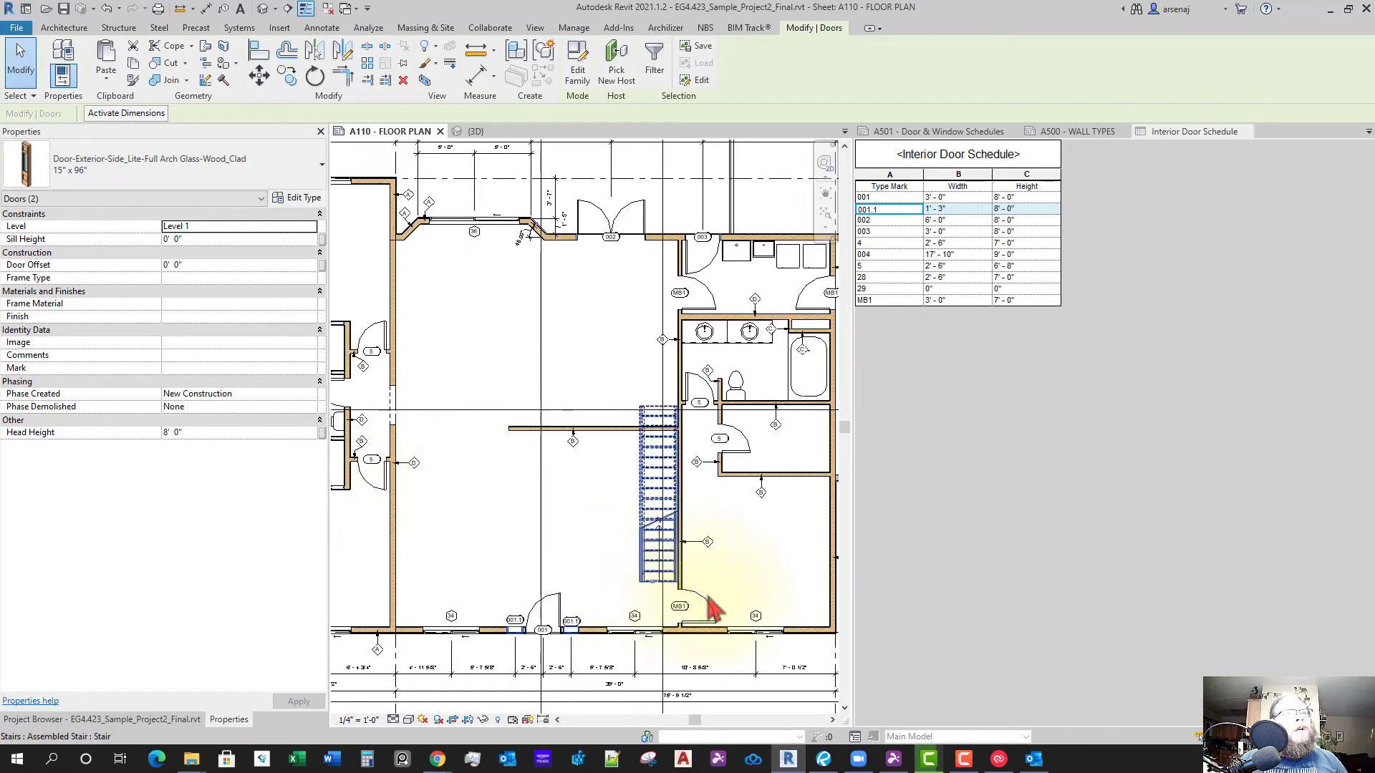
click(702, 605)
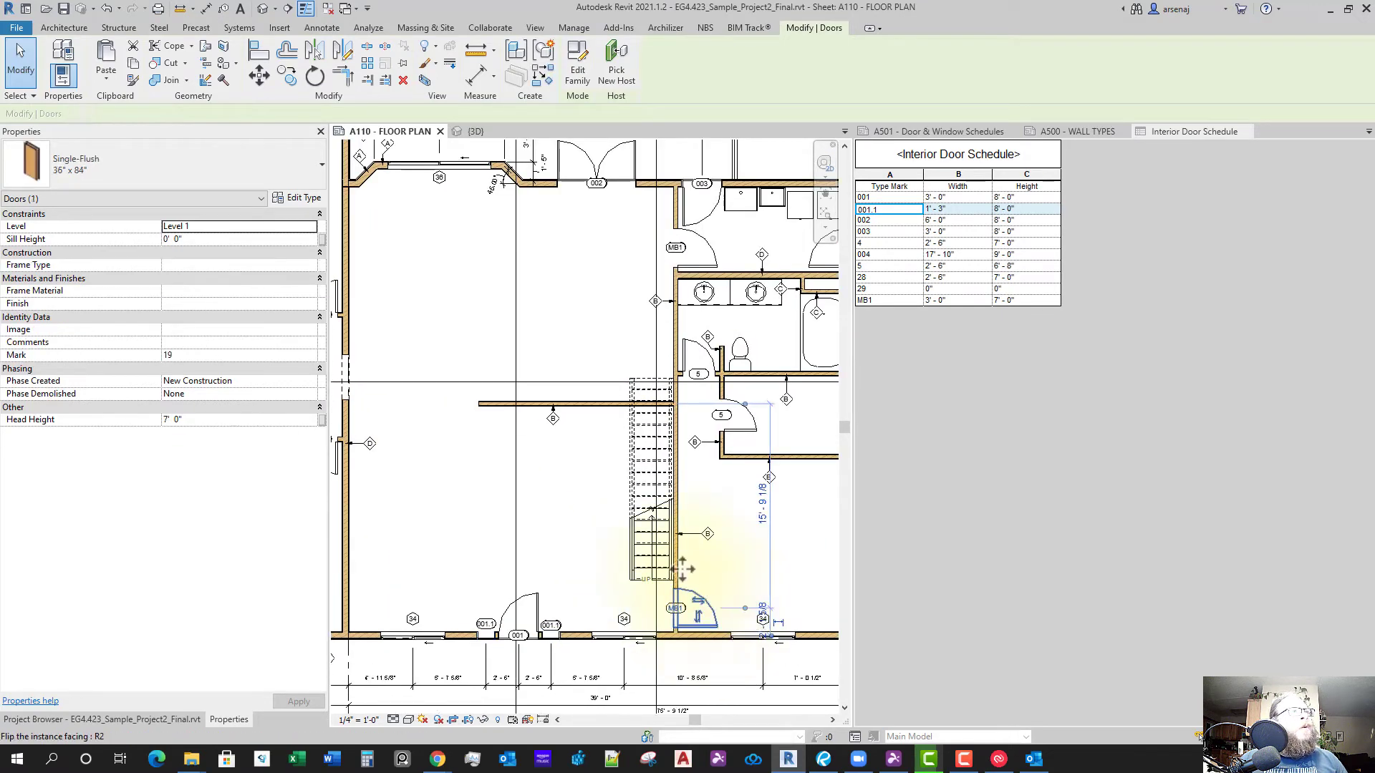
scroll(706, 612, down, 5)
scroll(640, 516, up, 6)
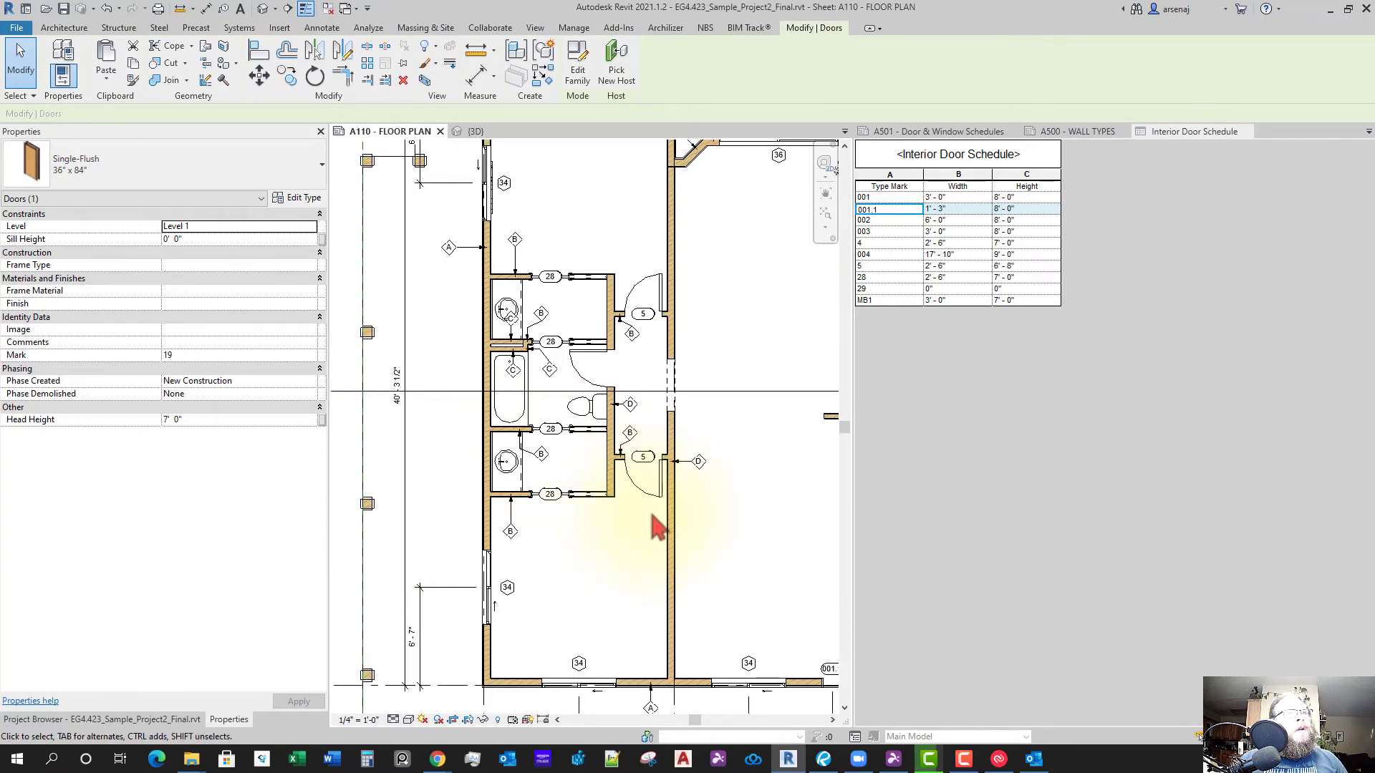
middle_drag(781, 570, 580, 546)
middle_drag(724, 558, 449, 498)
scroll(601, 554, up, 2)
scroll(540, 555, up, 3)
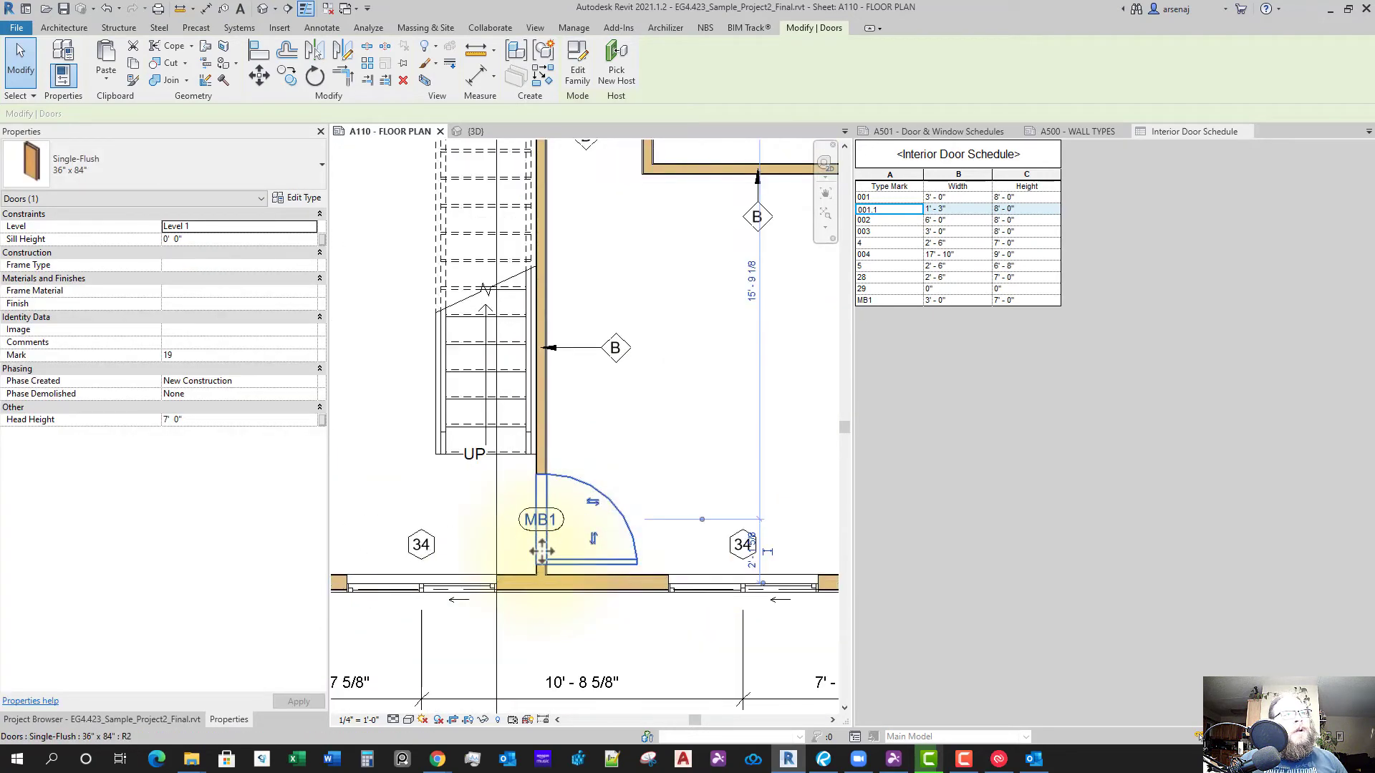
click(594, 537)
Select the closet door tagged 5 below the bathroom to inspect its type and properties
scroll(601, 534, down, 3)
scroll(643, 426, up, 1)
middle_drag(676, 476, 660, 607)
scroll(639, 590, down, 1)
click(648, 391)
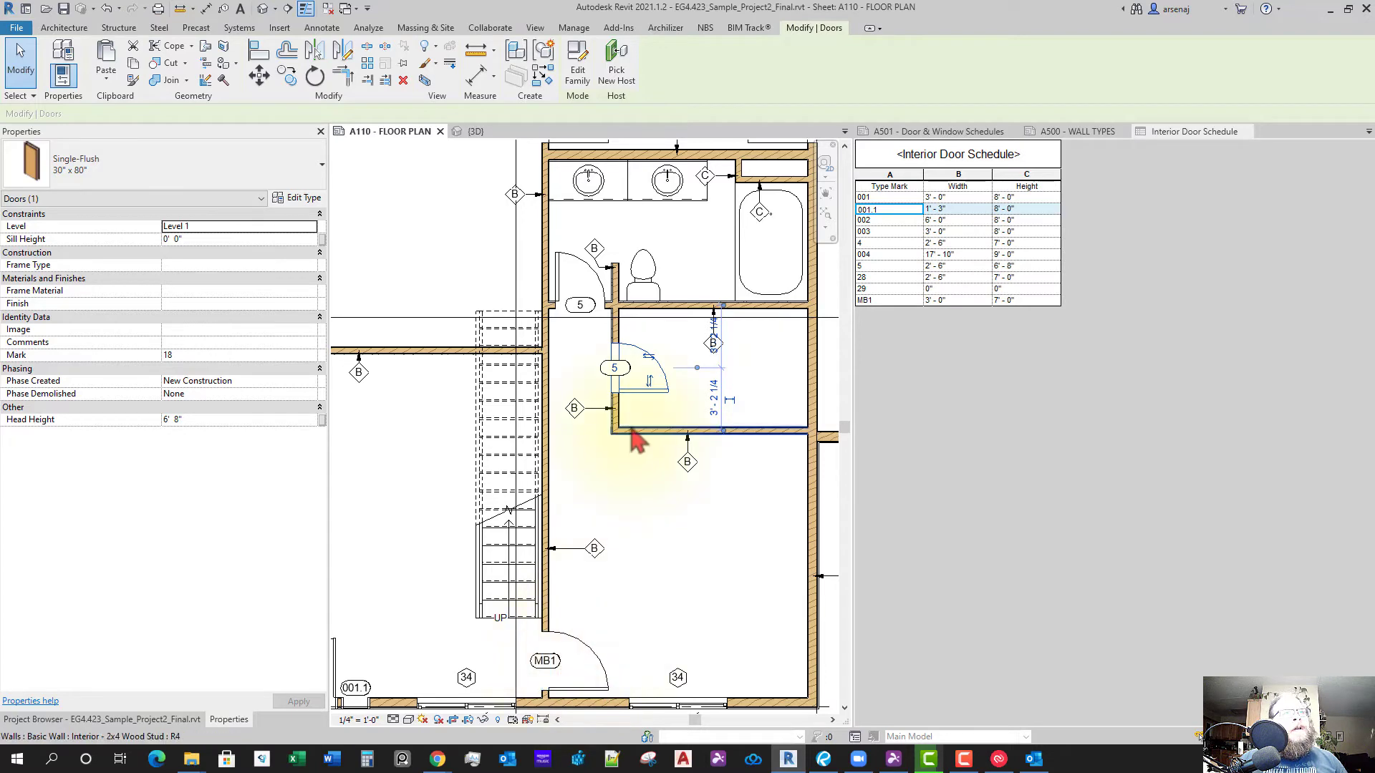
Set the type mark of the Single-Flush 36" x 84" door to 01 in the interior schedule, replacing MB1 for all elements of that type
scroll(522, 528, down, 4)
scroll(566, 444, up, 5)
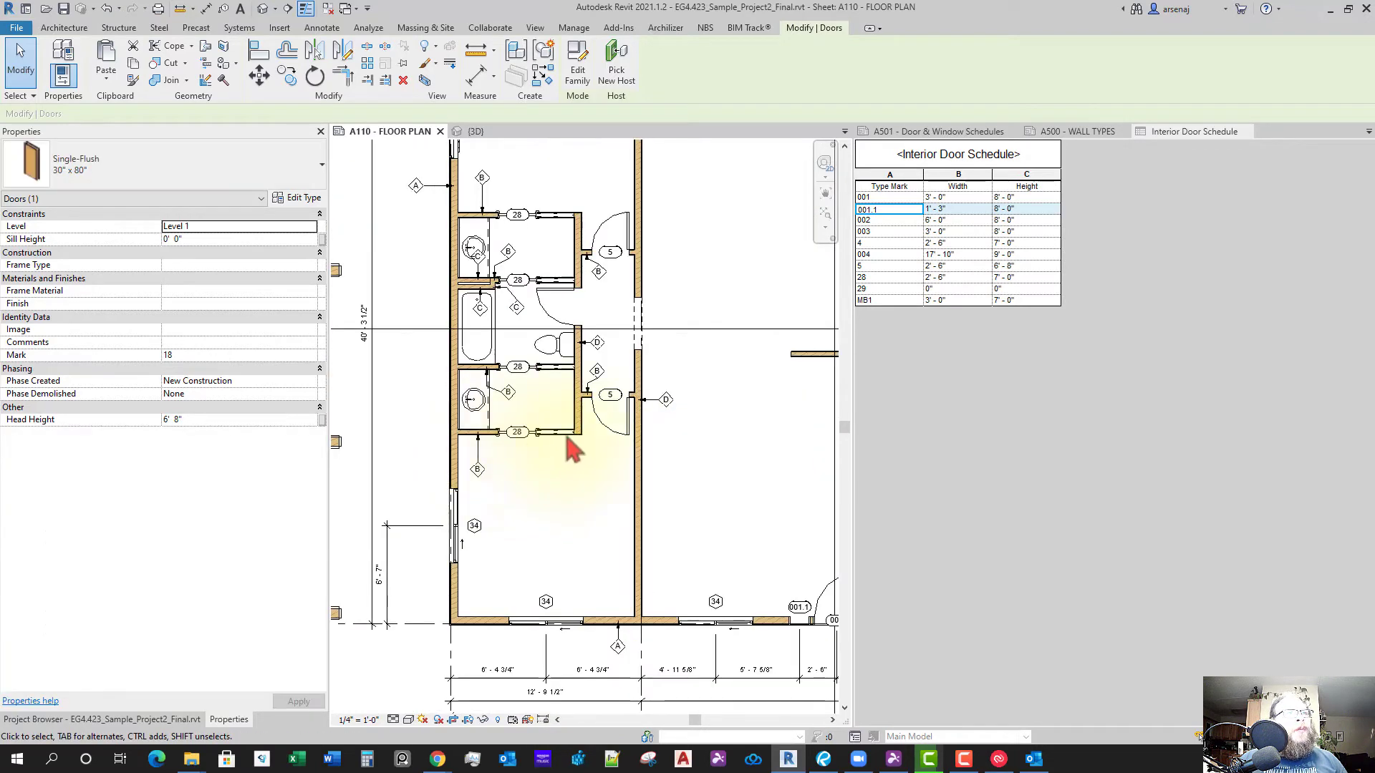
scroll(577, 558, down, 4)
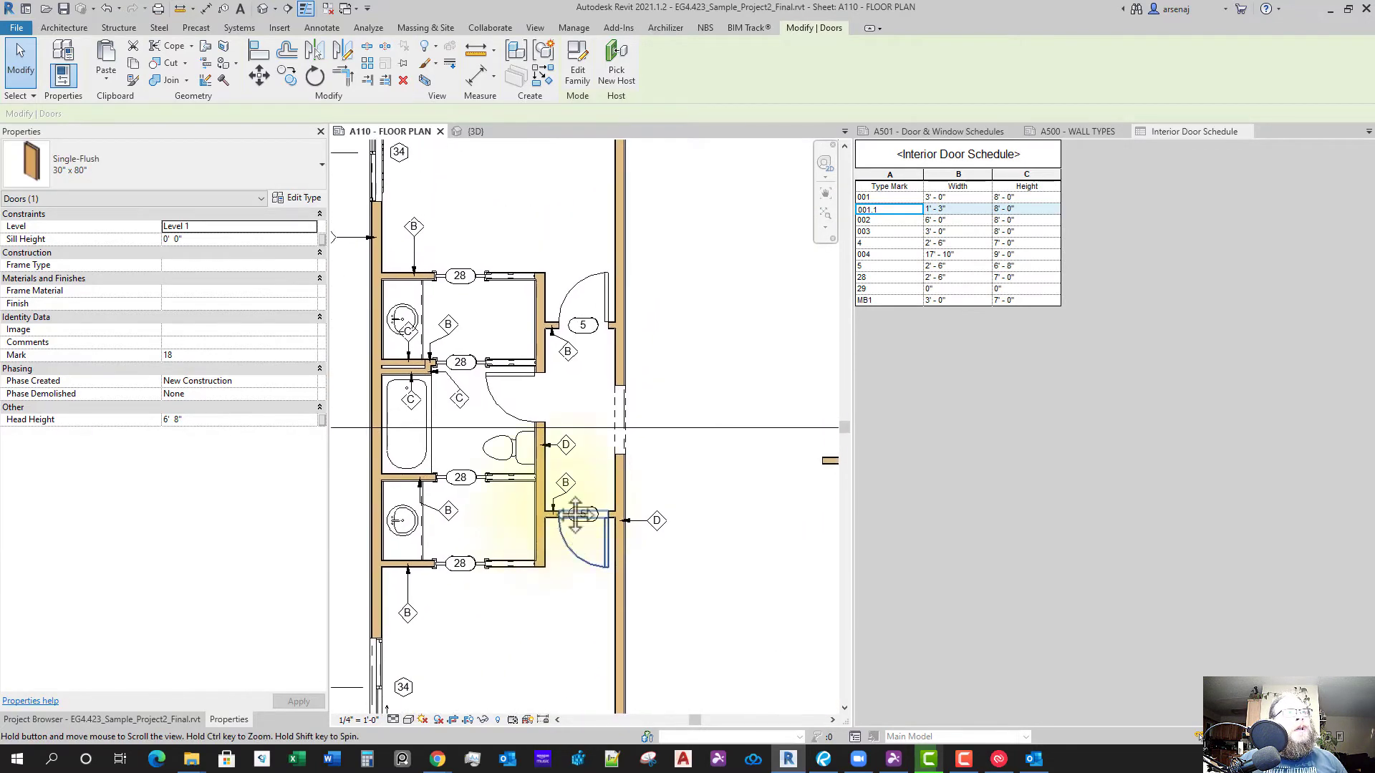
scroll(559, 566, up, 3)
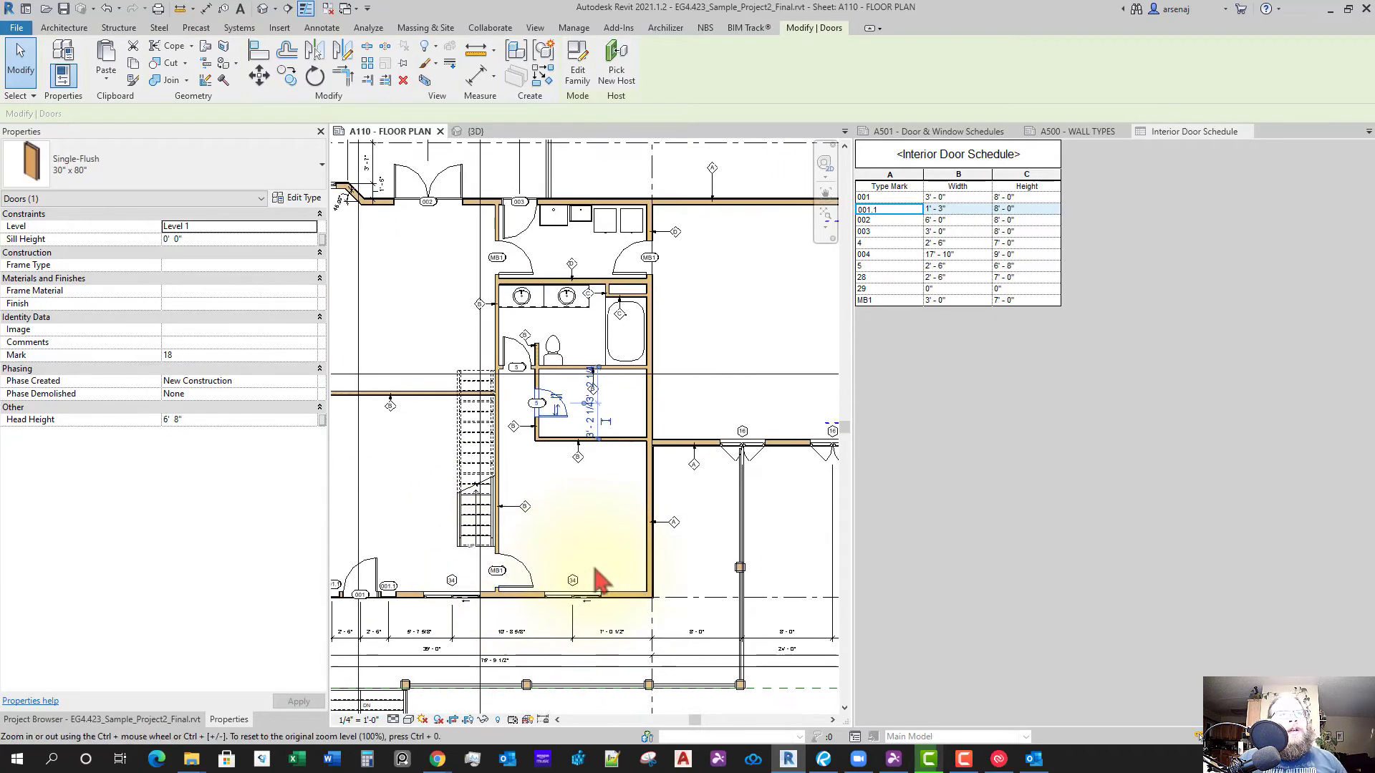
scroll(573, 580, up, 2)
scroll(573, 584, up, 2)
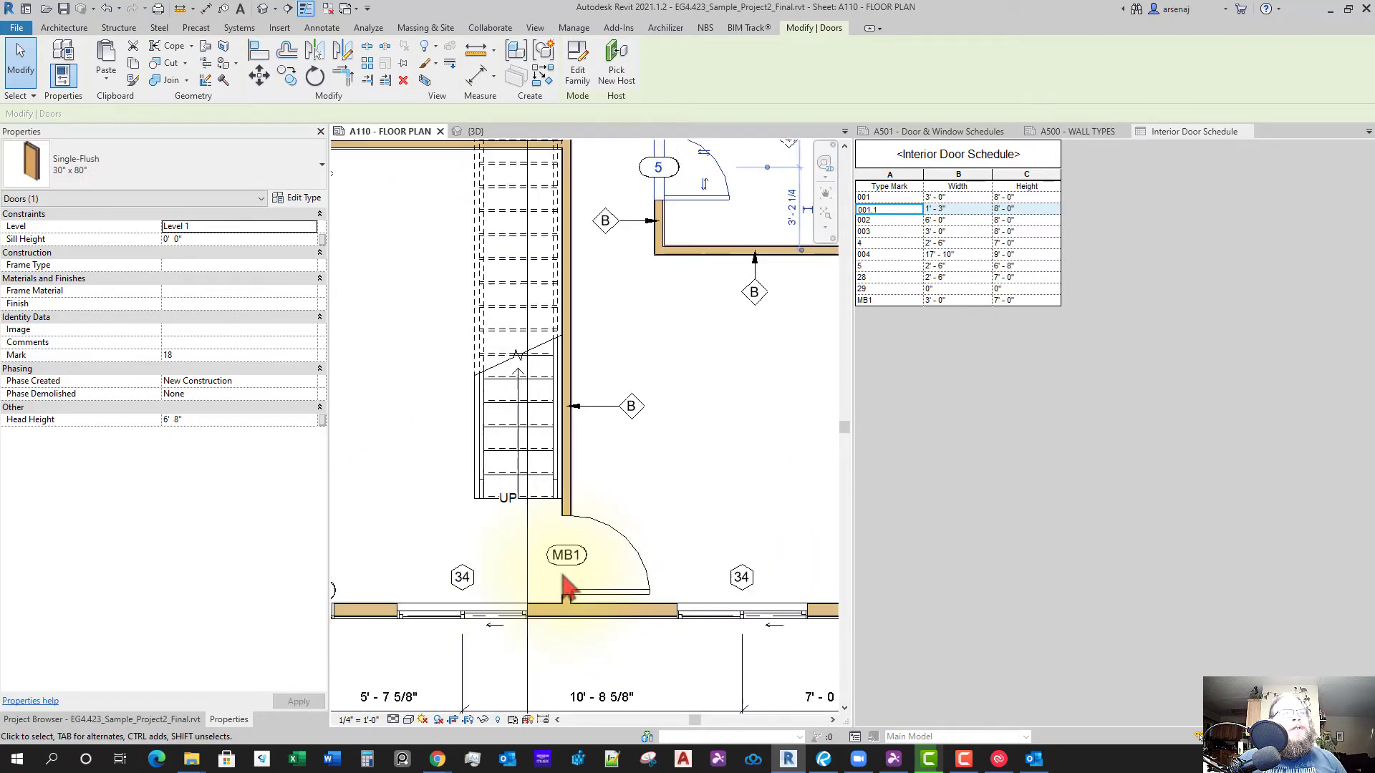
click(884, 301)
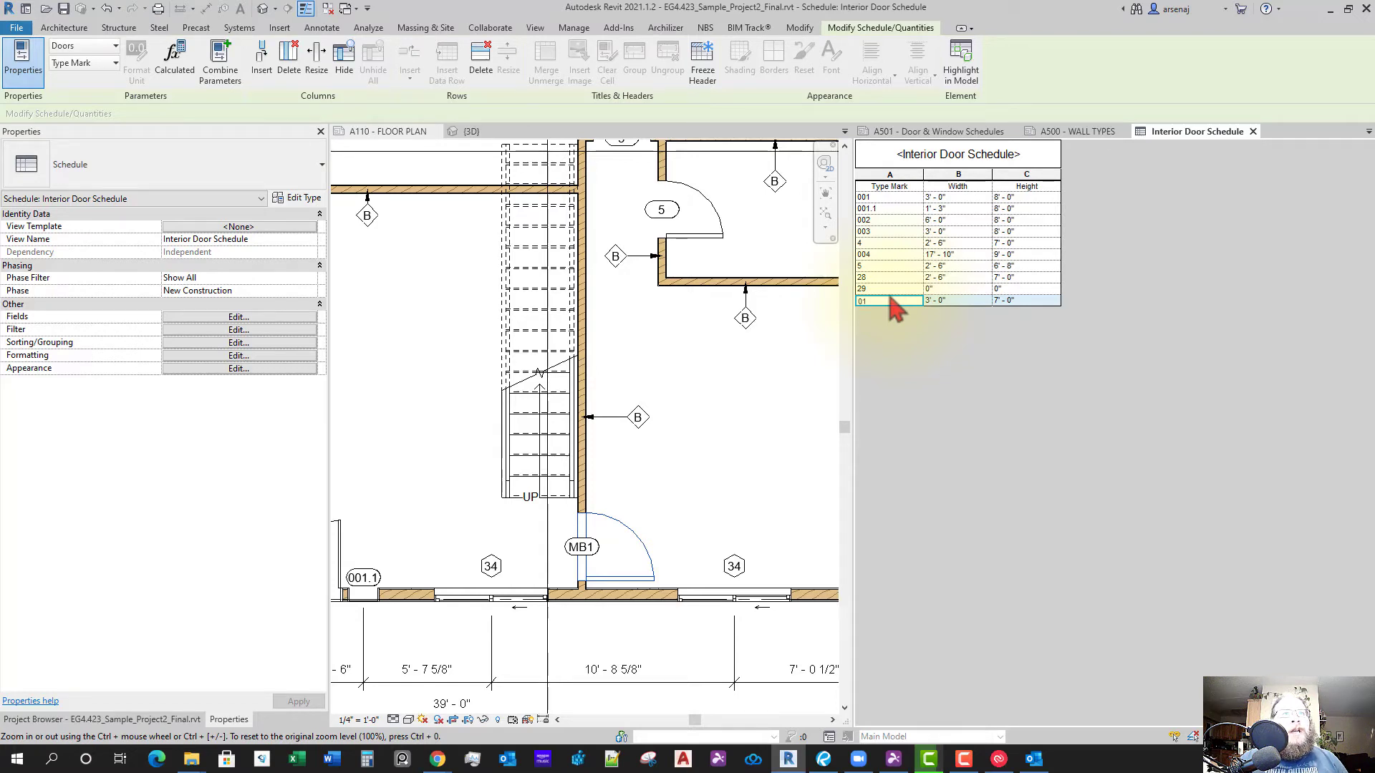
key(Return)
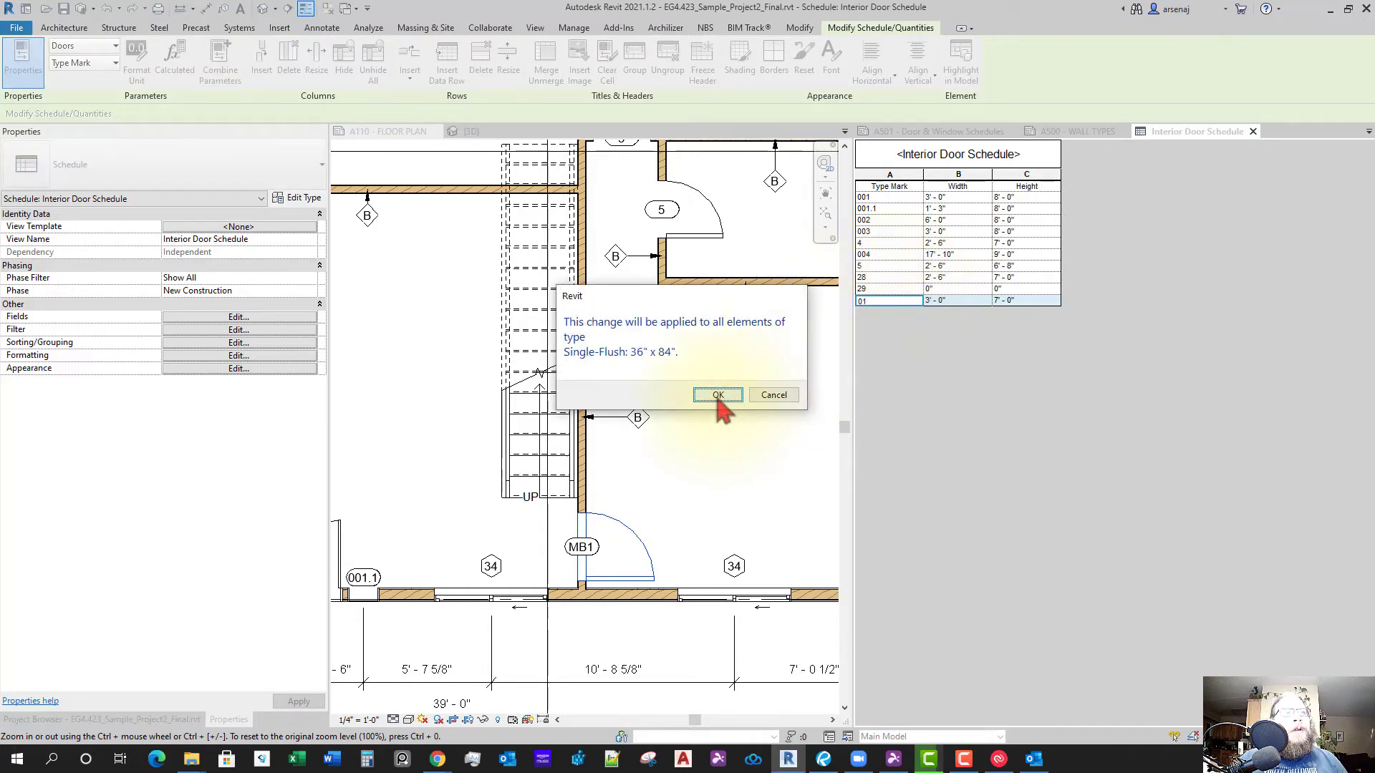
click(718, 395)
Set the type mark of the Single-Flush 30" x 80" closet door to 02 in the schedule for all elements of that type
click(692, 338)
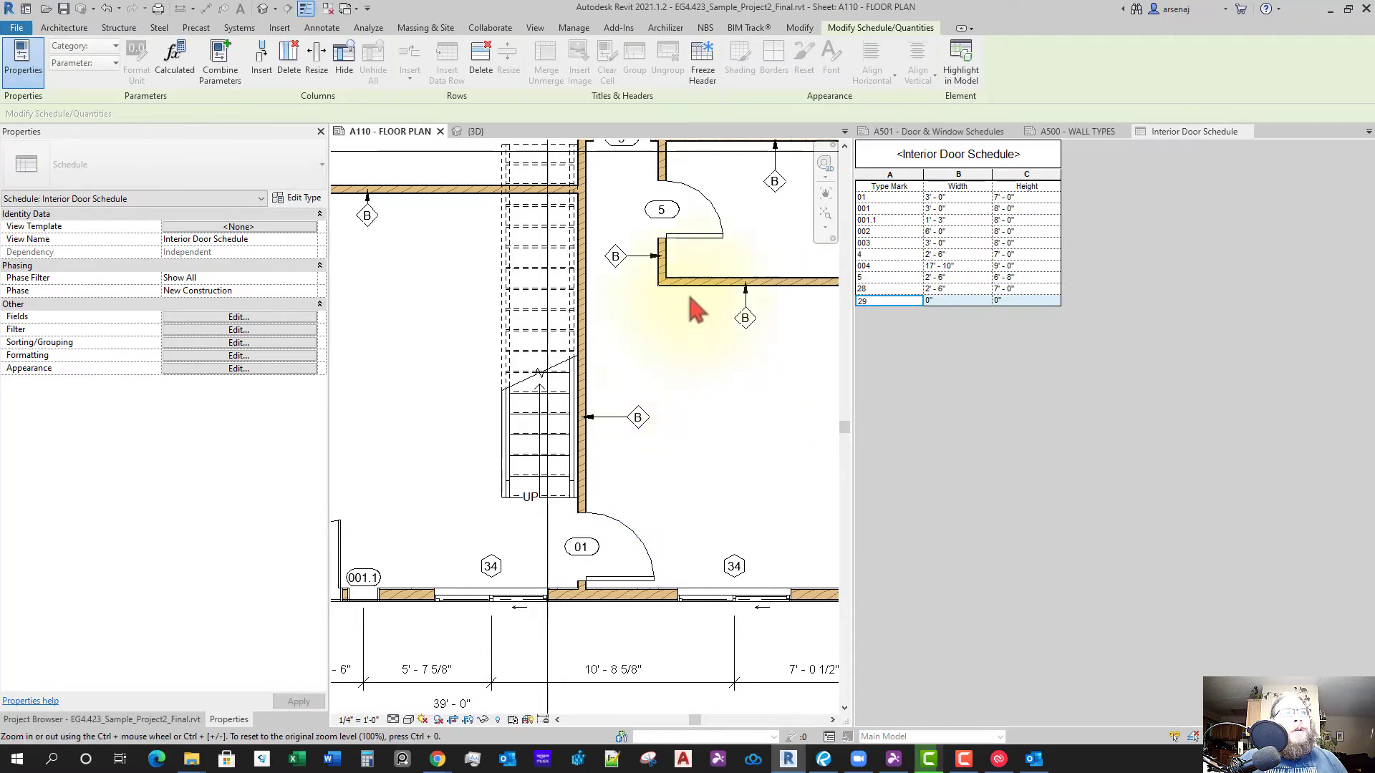
click(716, 255)
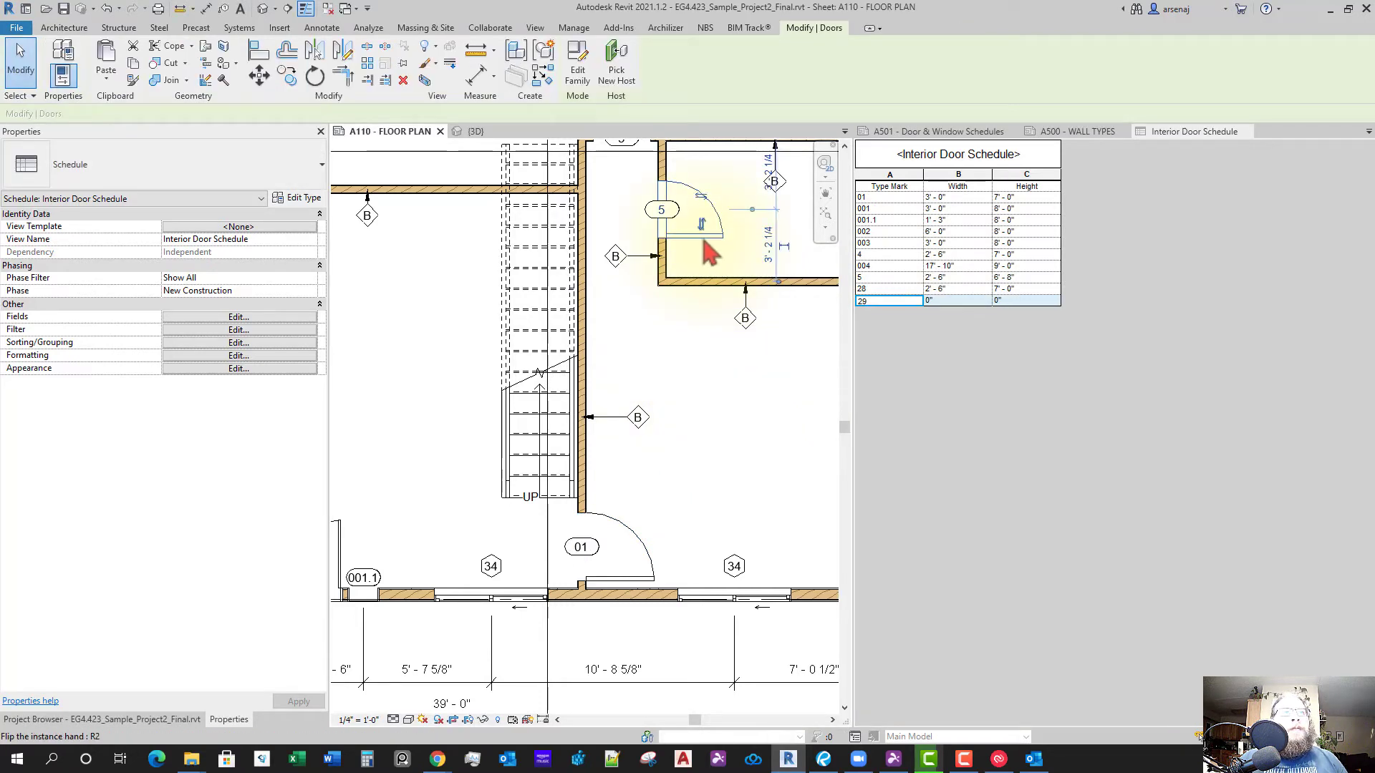
click(880, 278)
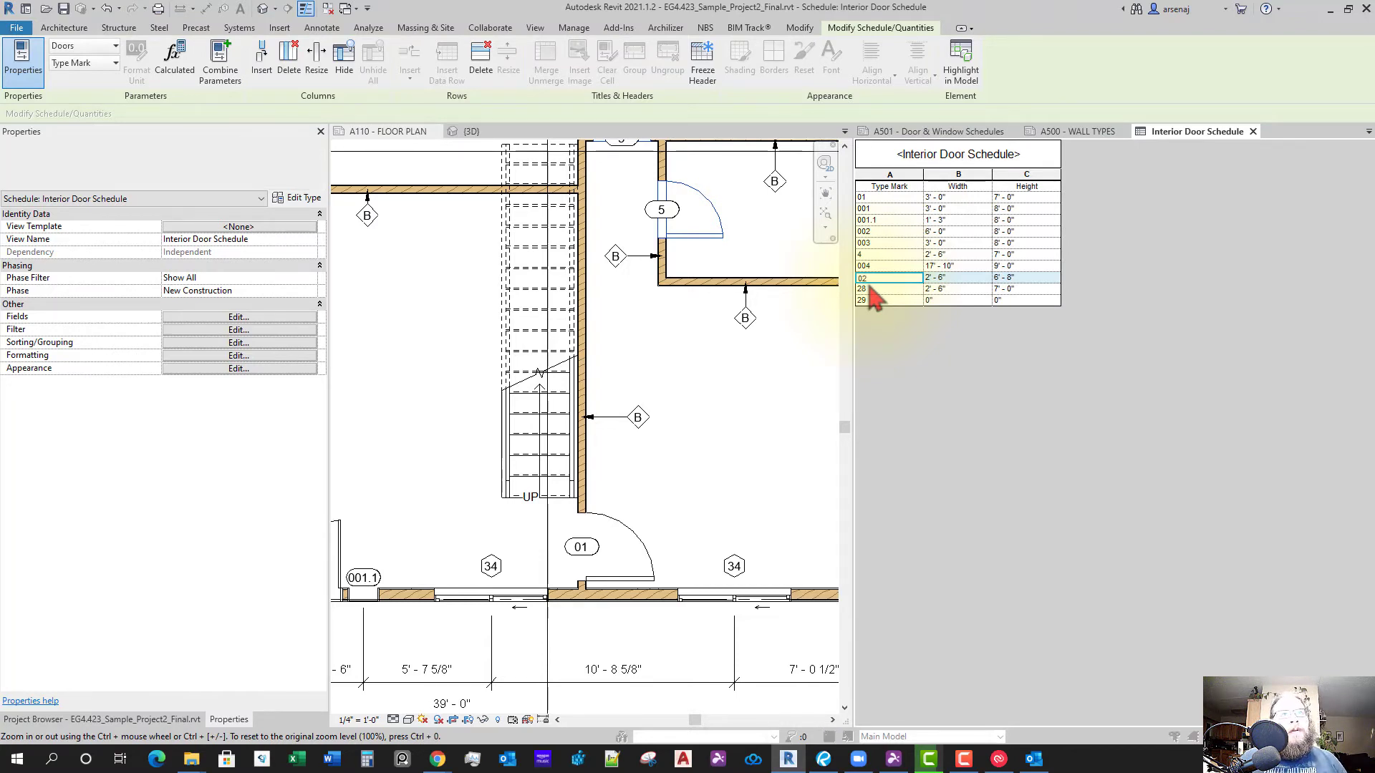
key(Return)
click(720, 392)
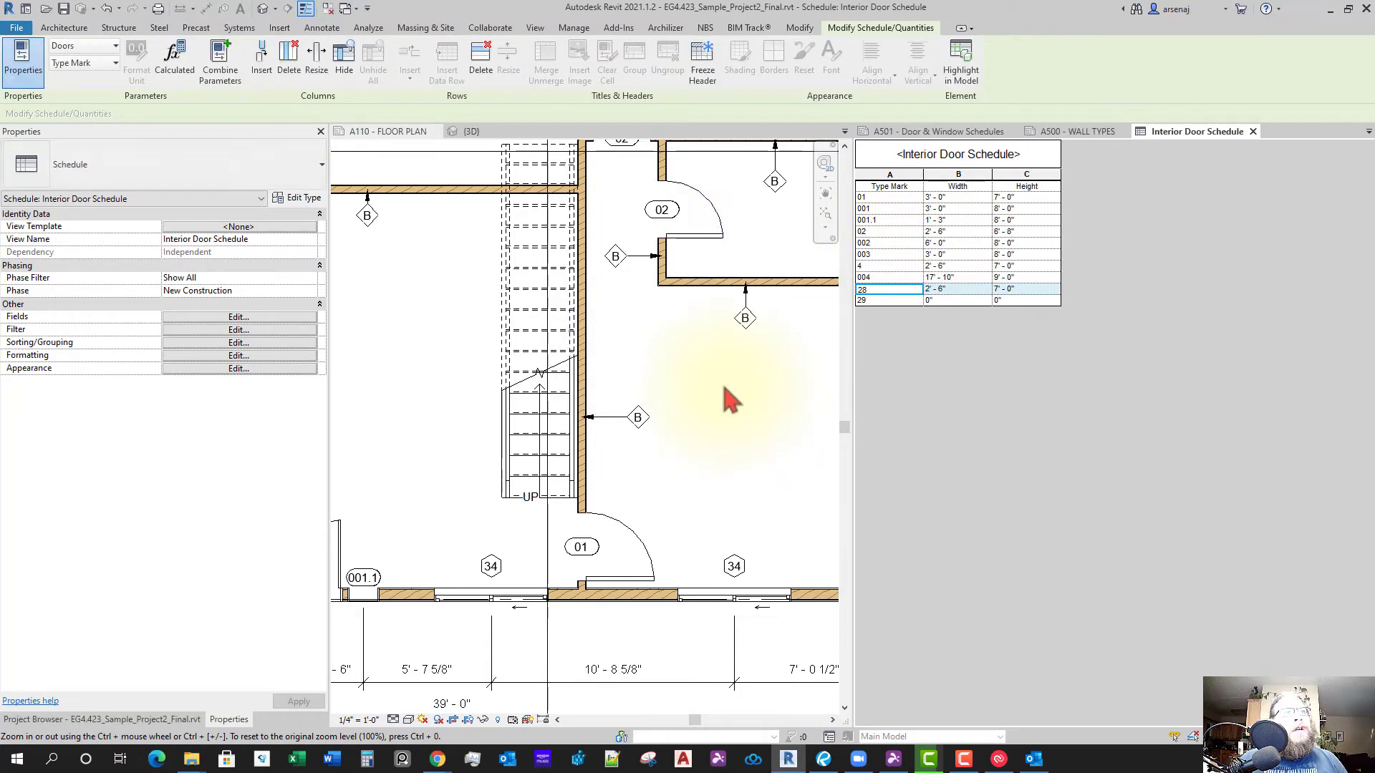
Locate the pocket doors tagged 28 around the double bathroom and set their type mark to 03 in the schedule
scroll(730, 394, down, 2)
middle_drag(635, 406, 507, 562)
click(608, 470)
mouse_move(615, 428)
middle_down()
mouse_move(620, 411)
mouse_move(633, 429)
middle_up()
scroll(632, 430, down, 1)
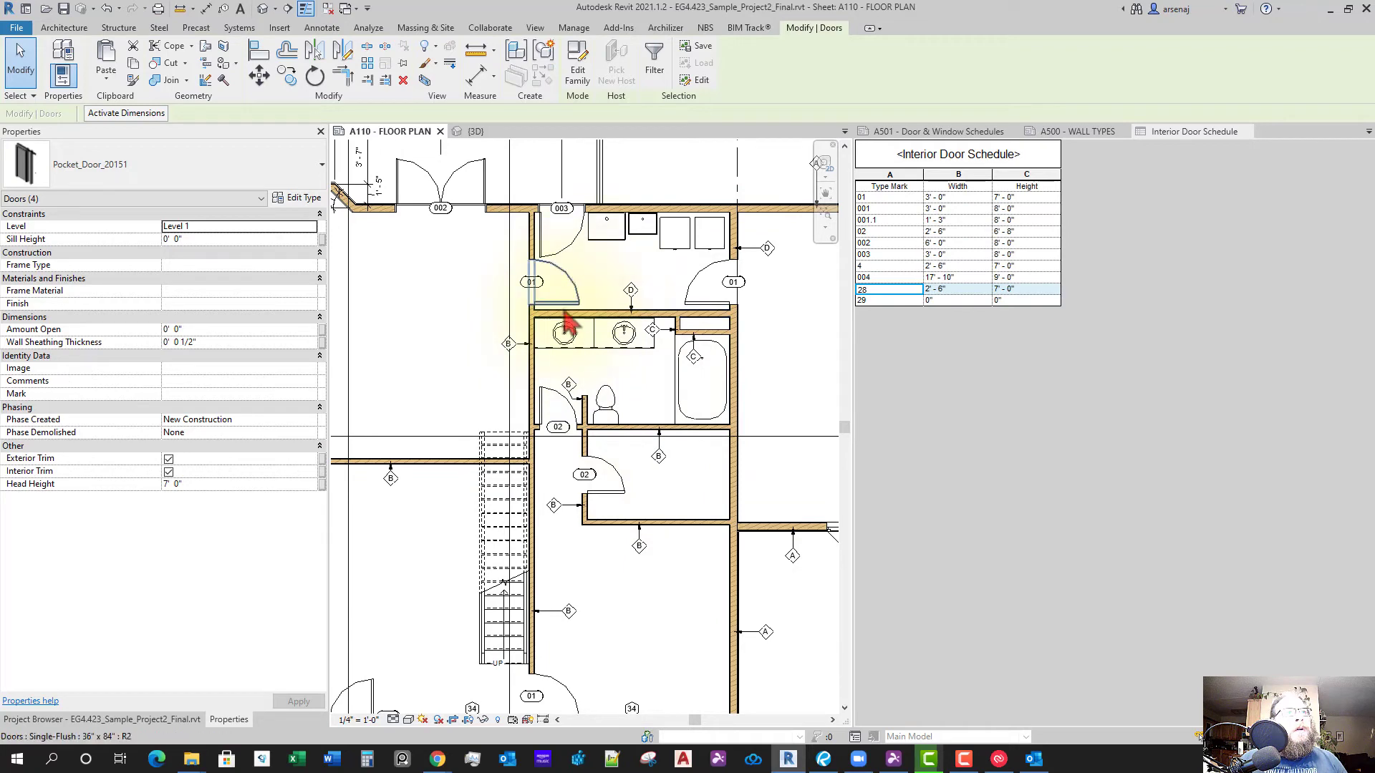
scroll(562, 340, down, 1)
middle_drag(552, 452, 640, 384)
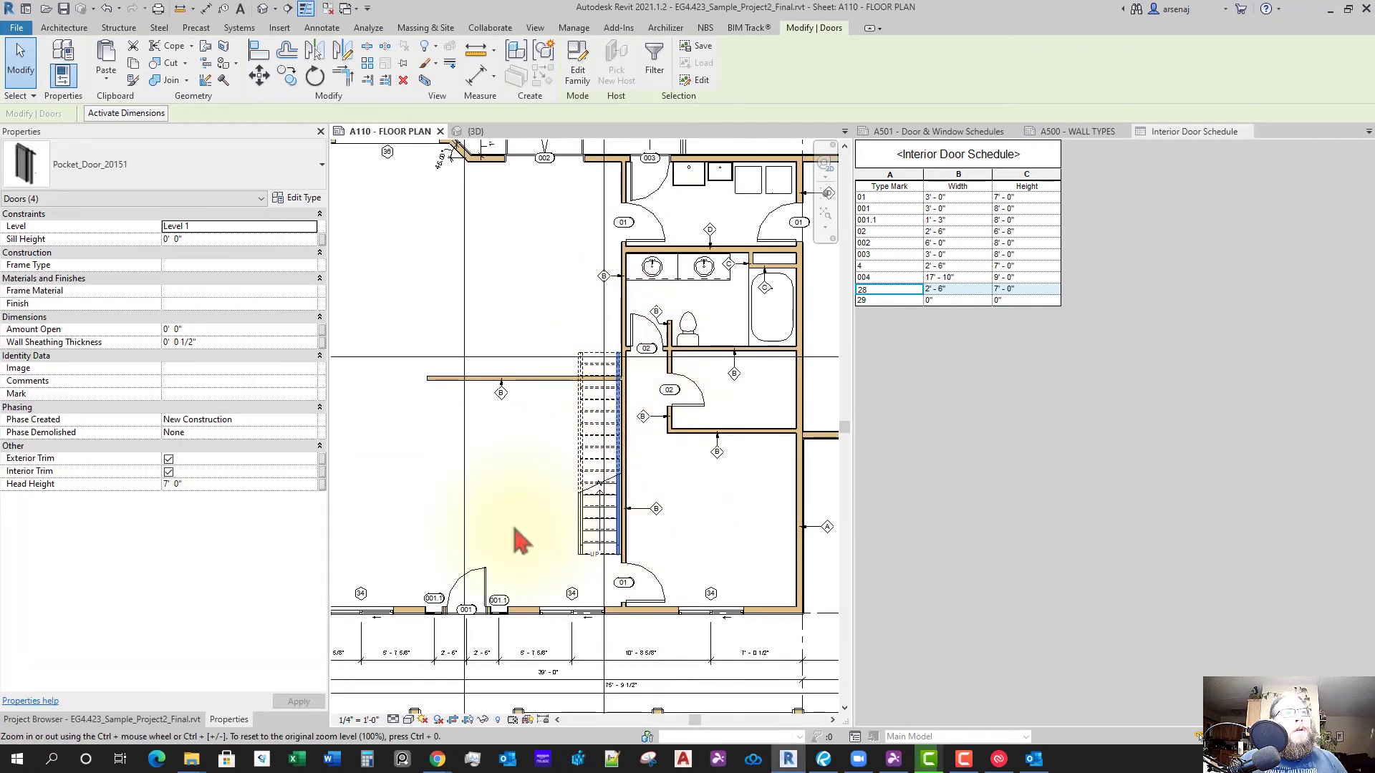
mouse_move(516, 537)
middle_down()
mouse_move(537, 559)
mouse_move(512, 530)
mouse_move(524, 518)
middle_up()
scroll(516, 522, down, 1)
scroll(485, 514, up, 1)
scroll(485, 515, up, 3)
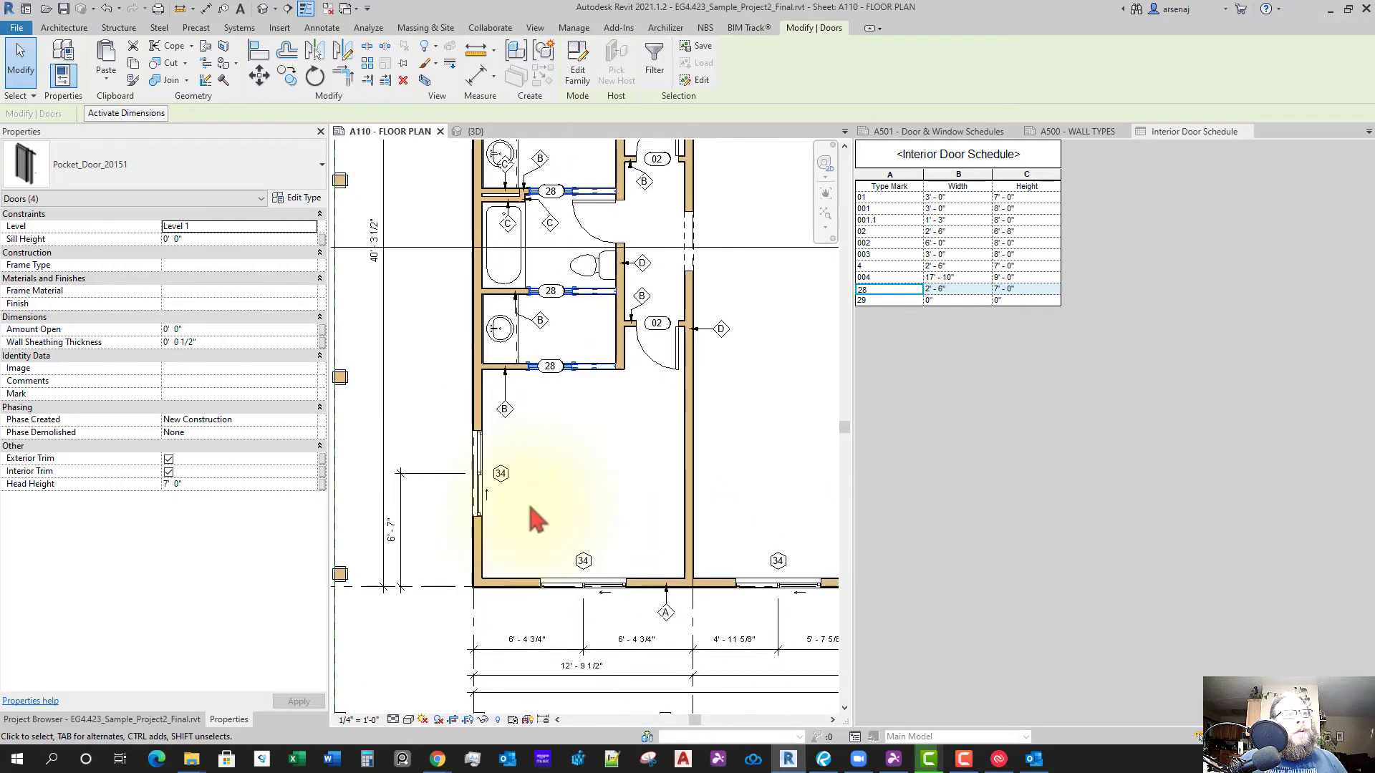
middle_drag(620, 494, 623, 556)
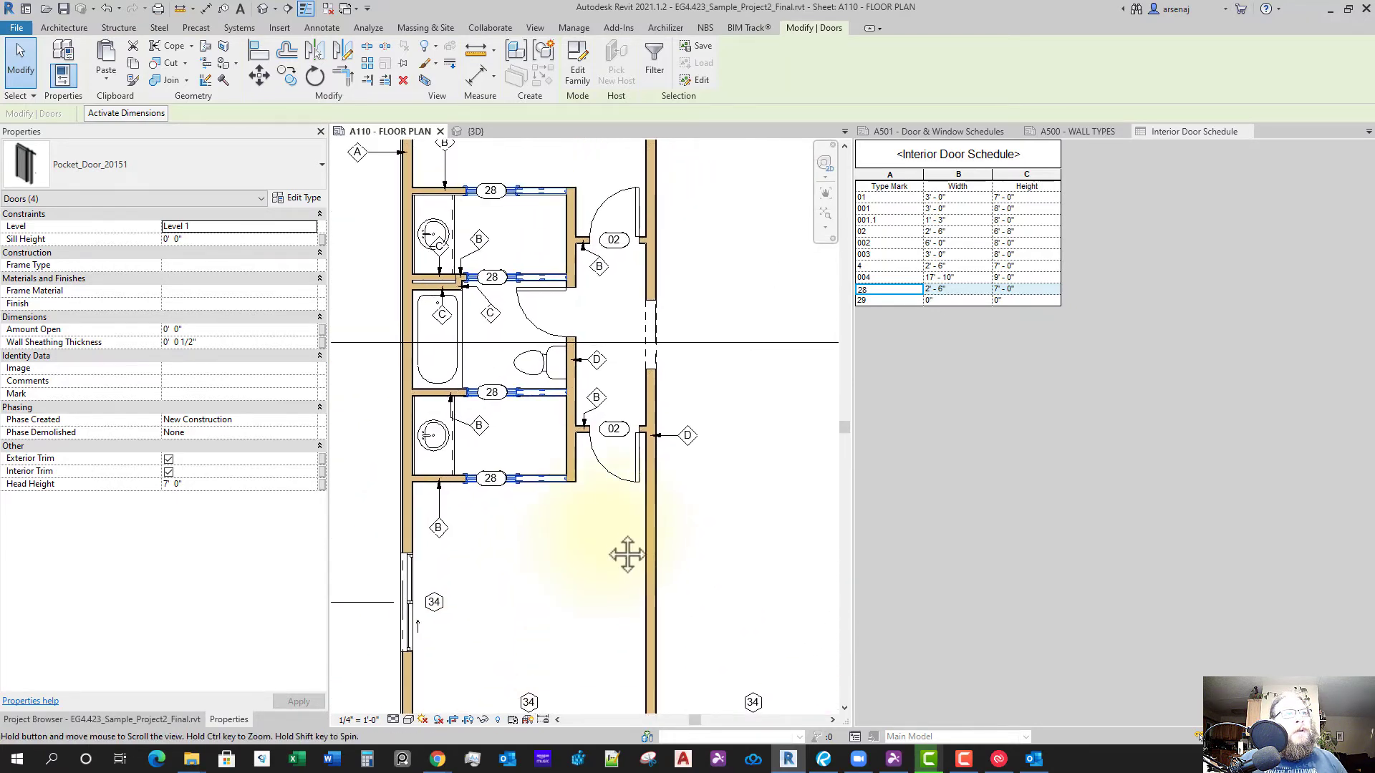
click(887, 294)
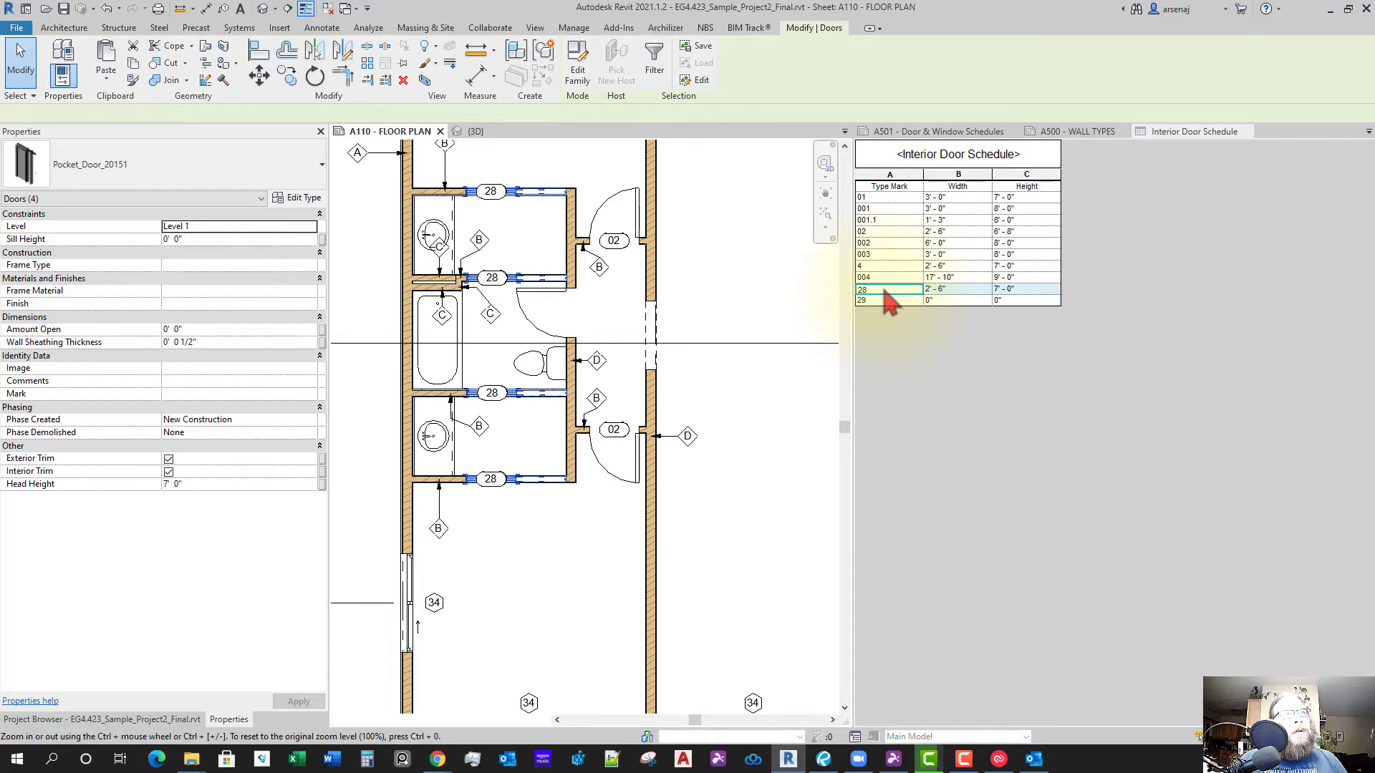
click(884, 289)
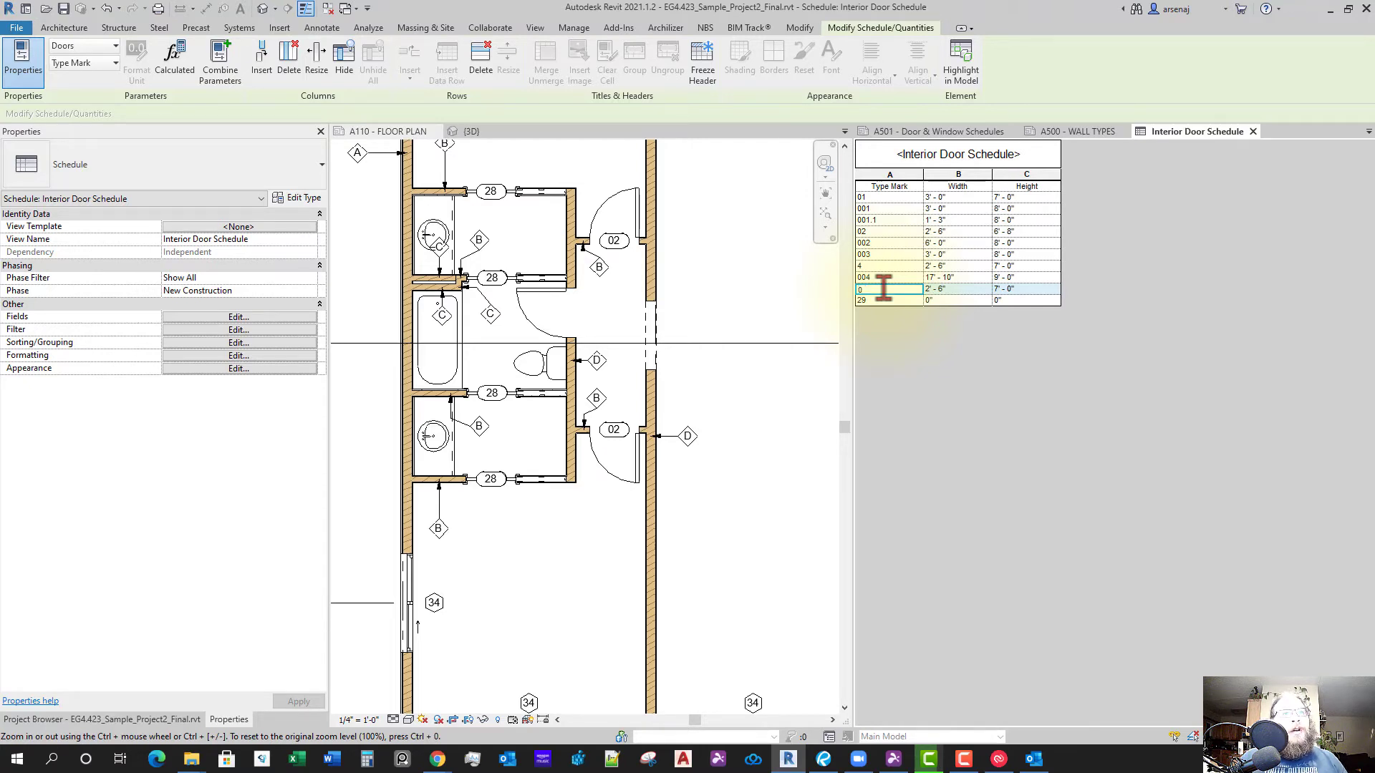
text(03)
key(Return)
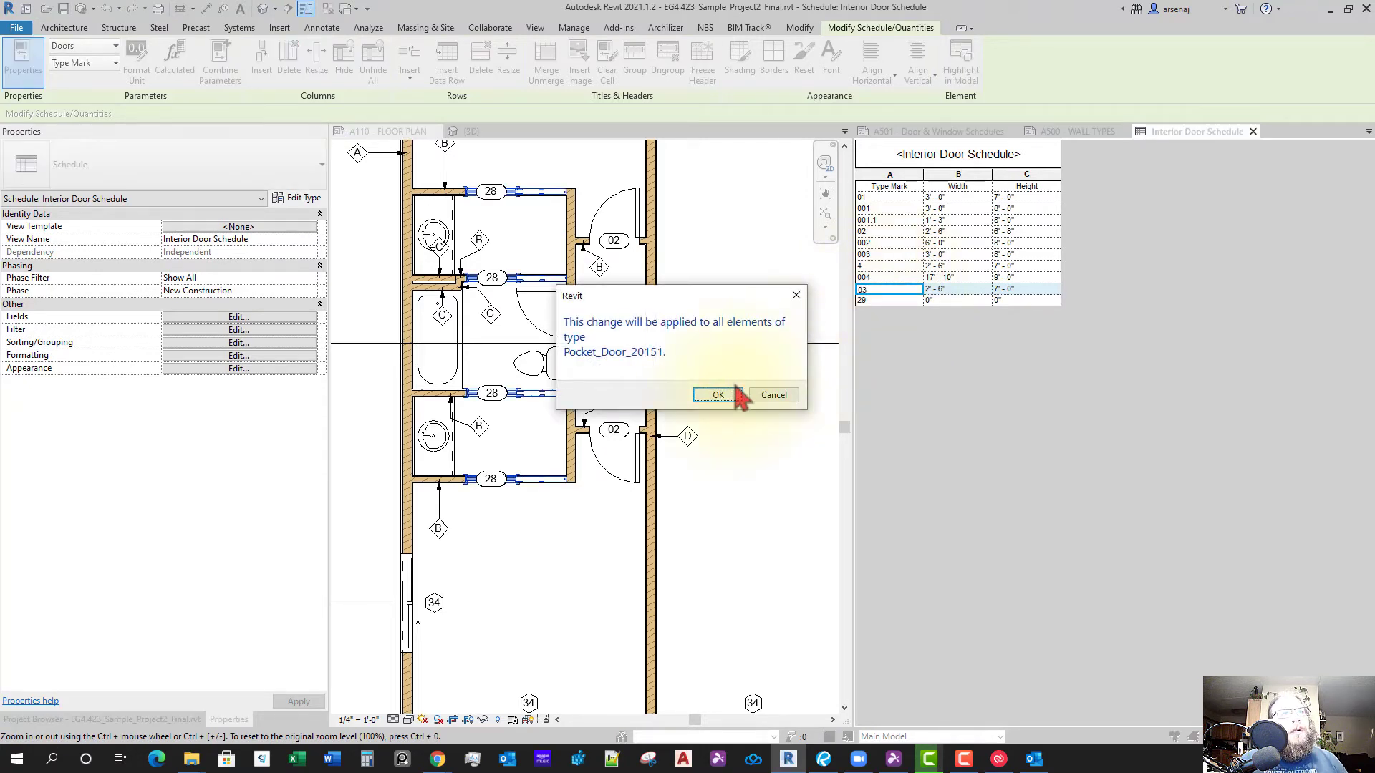
click(719, 397)
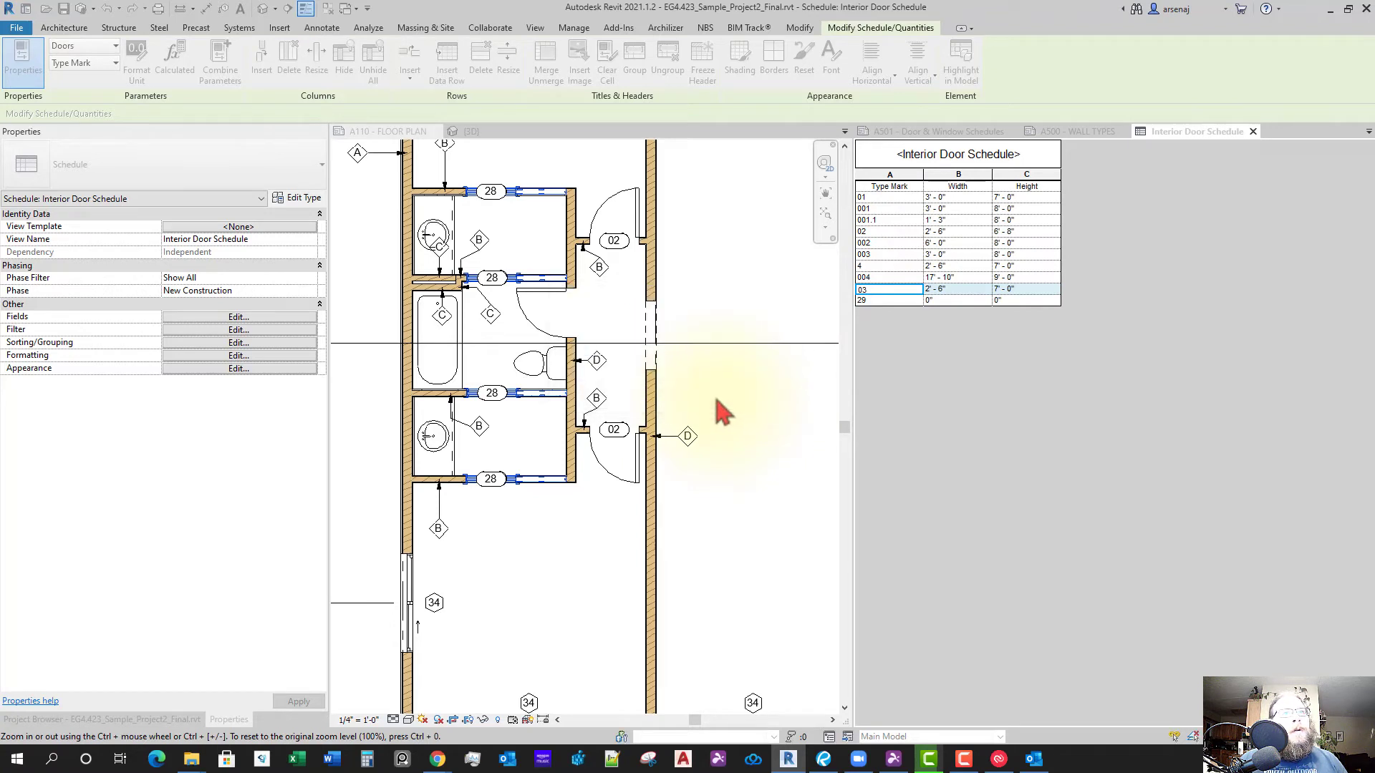
Examine the door opening in the hallway wall and the interior and exterior door tags across the floor plan
click(603, 501)
scroll(603, 523, down, 1)
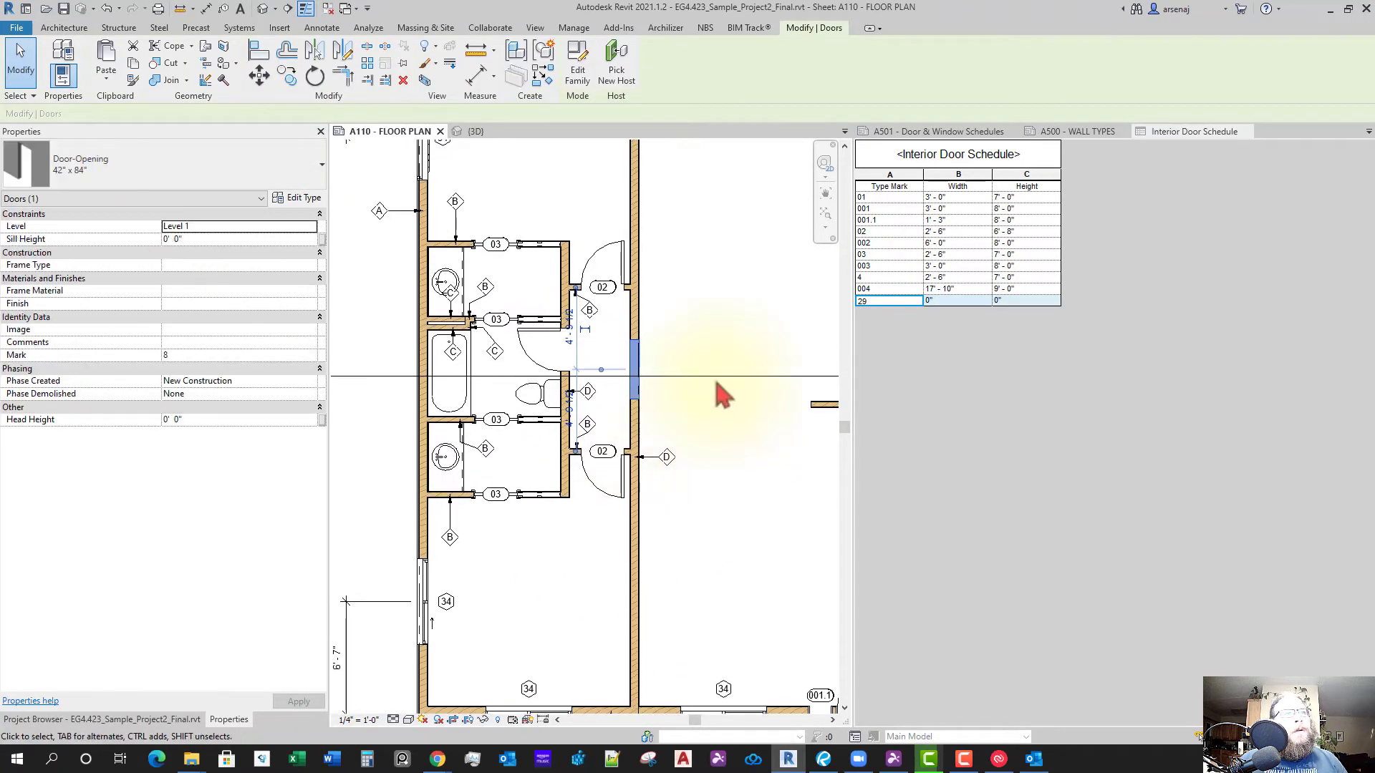
middle_drag(716, 393, 674, 451)
scroll(727, 515, down, 1)
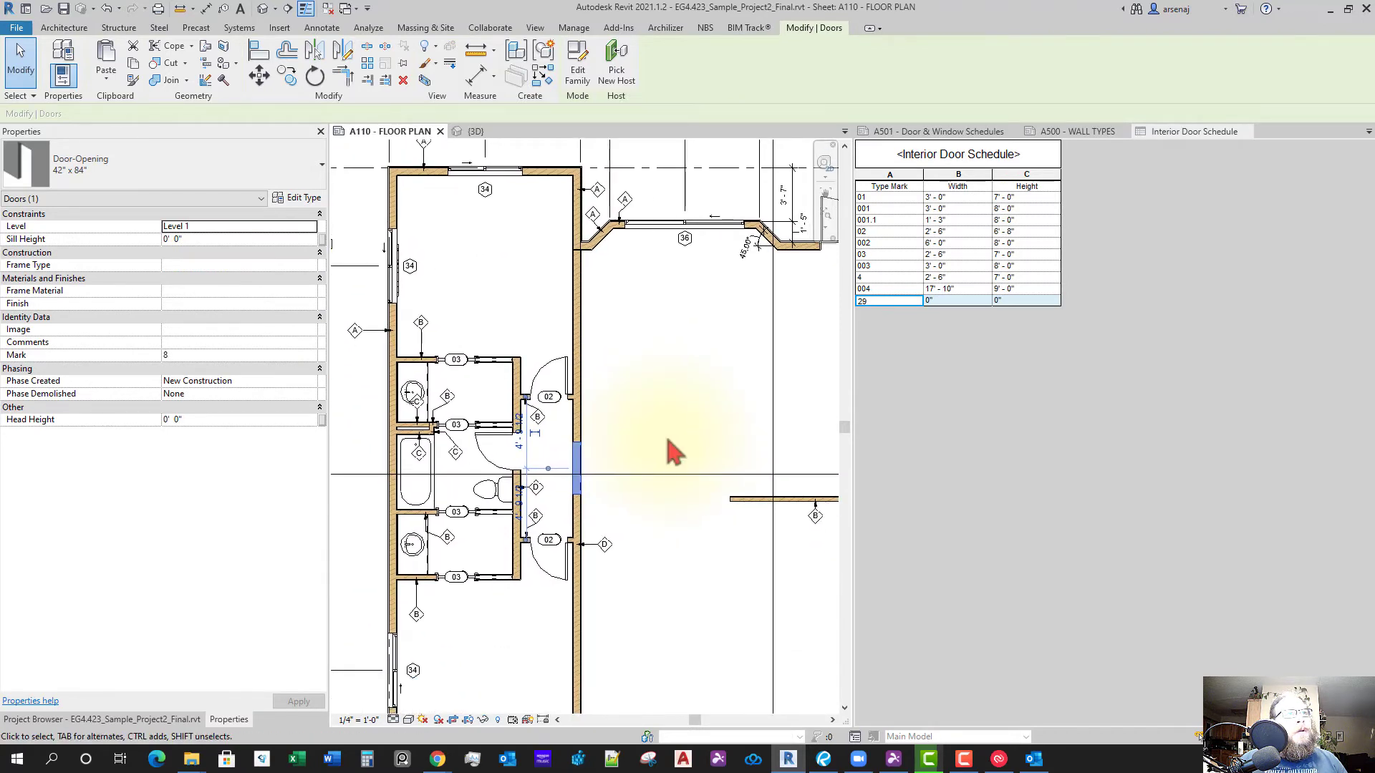
scroll(681, 494, down, 1)
middle_drag(703, 592, 645, 536)
scroll(645, 537, up, 3)
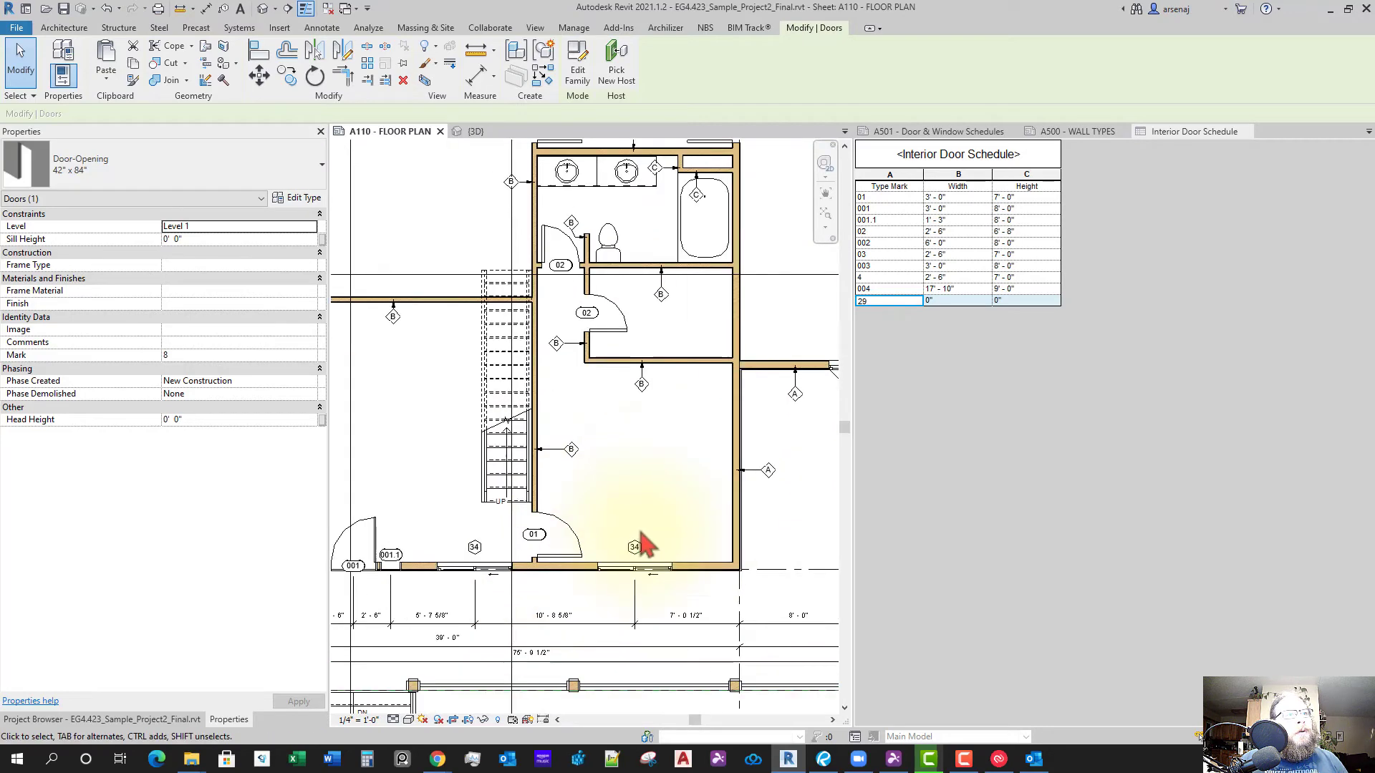
middle_drag(642, 477, 676, 519)
scroll(660, 500, down, 1)
scroll(581, 508, down, 1)
middle_drag(559, 522, 674, 534)
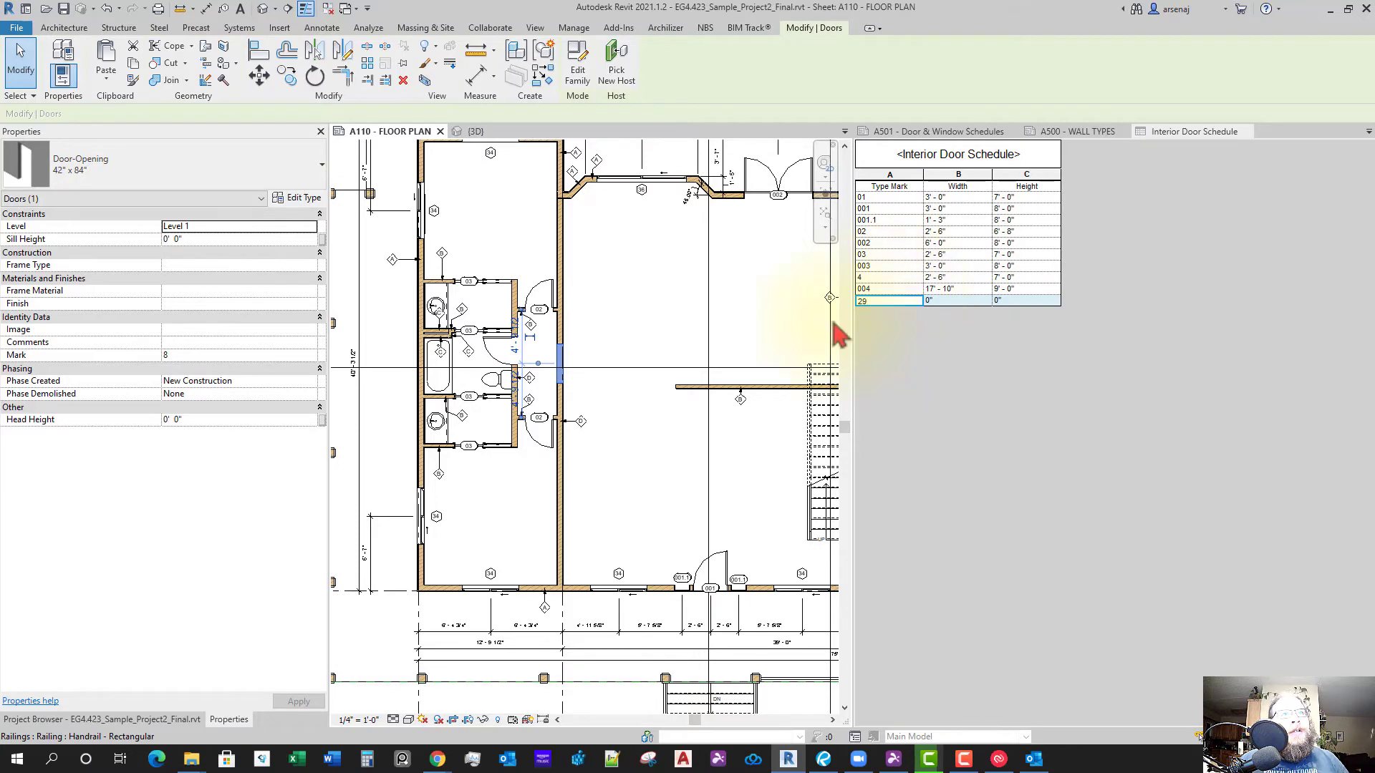
middle_drag(777, 422, 545, 411)
scroll(644, 435, down, 1)
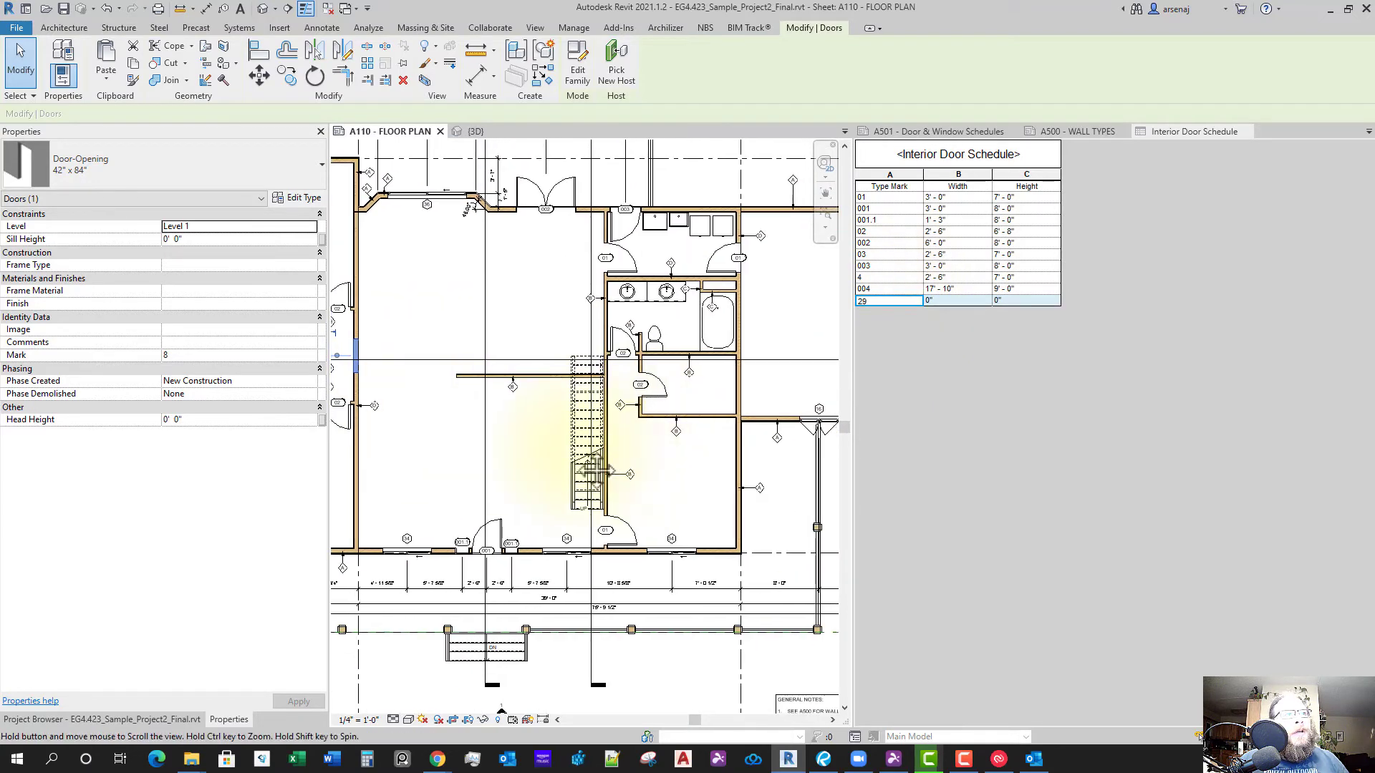
Set the type mark of the Single-Flush 36" x 84" door to INT-1 in the schedule for all elements of that type
scroll(573, 466, up, 2)
scroll(588, 523, up, 2)
scroll(559, 540, up, 3)
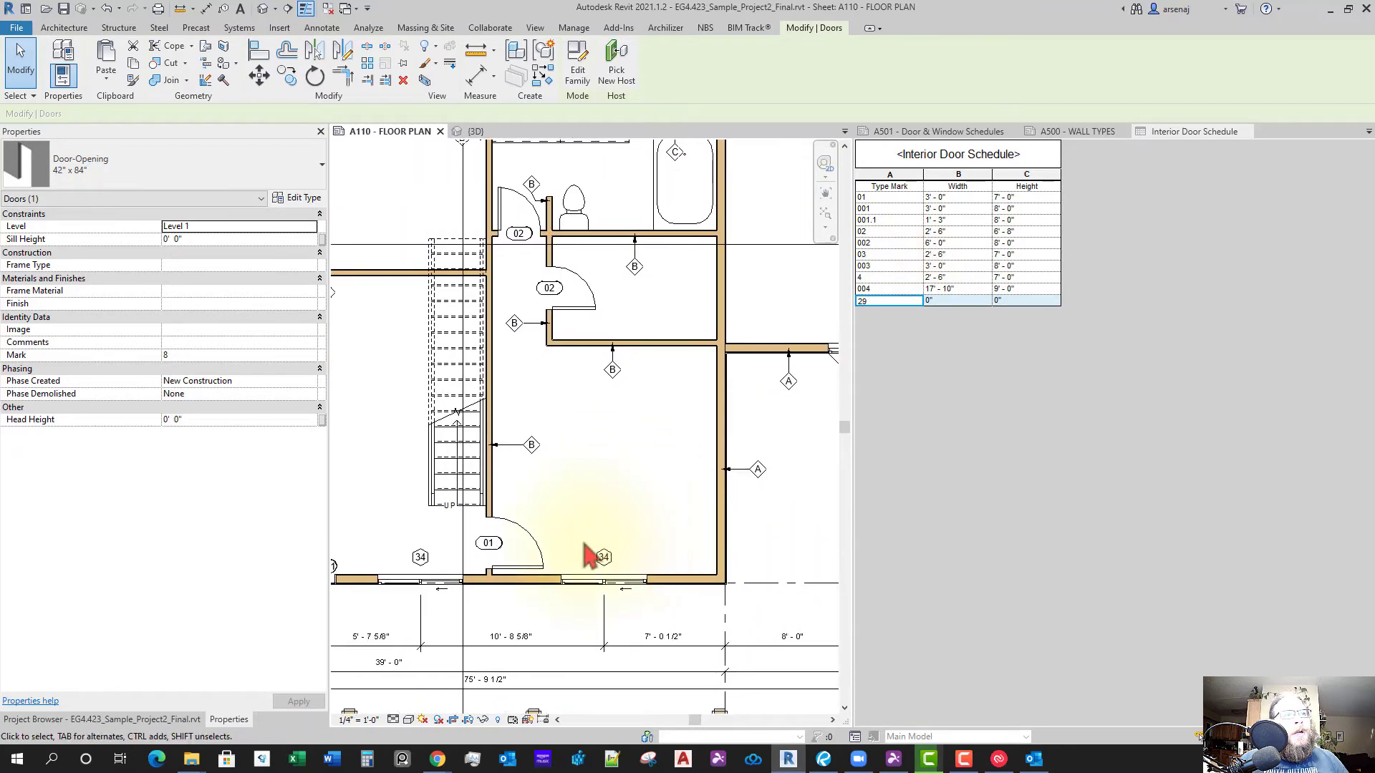
click(874, 201)
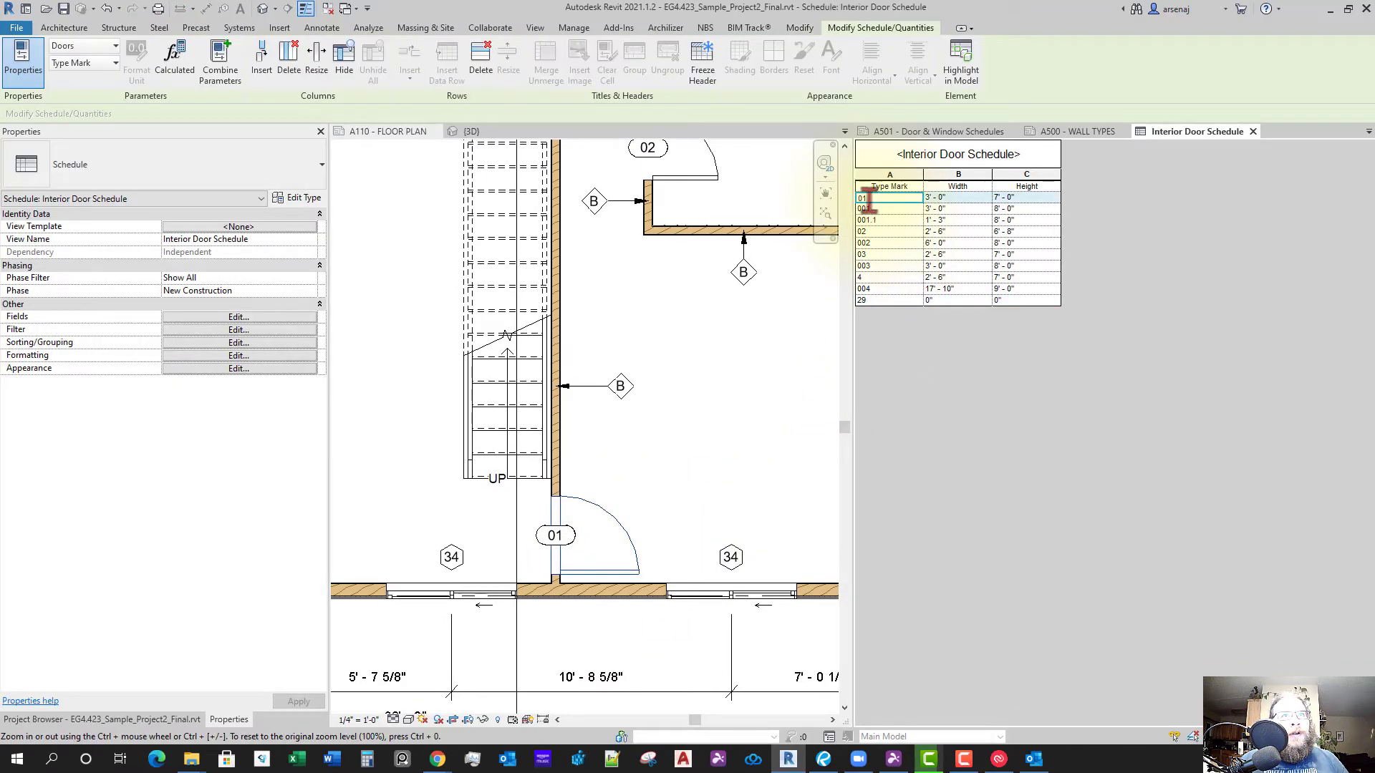
drag(868, 201, 835, 194)
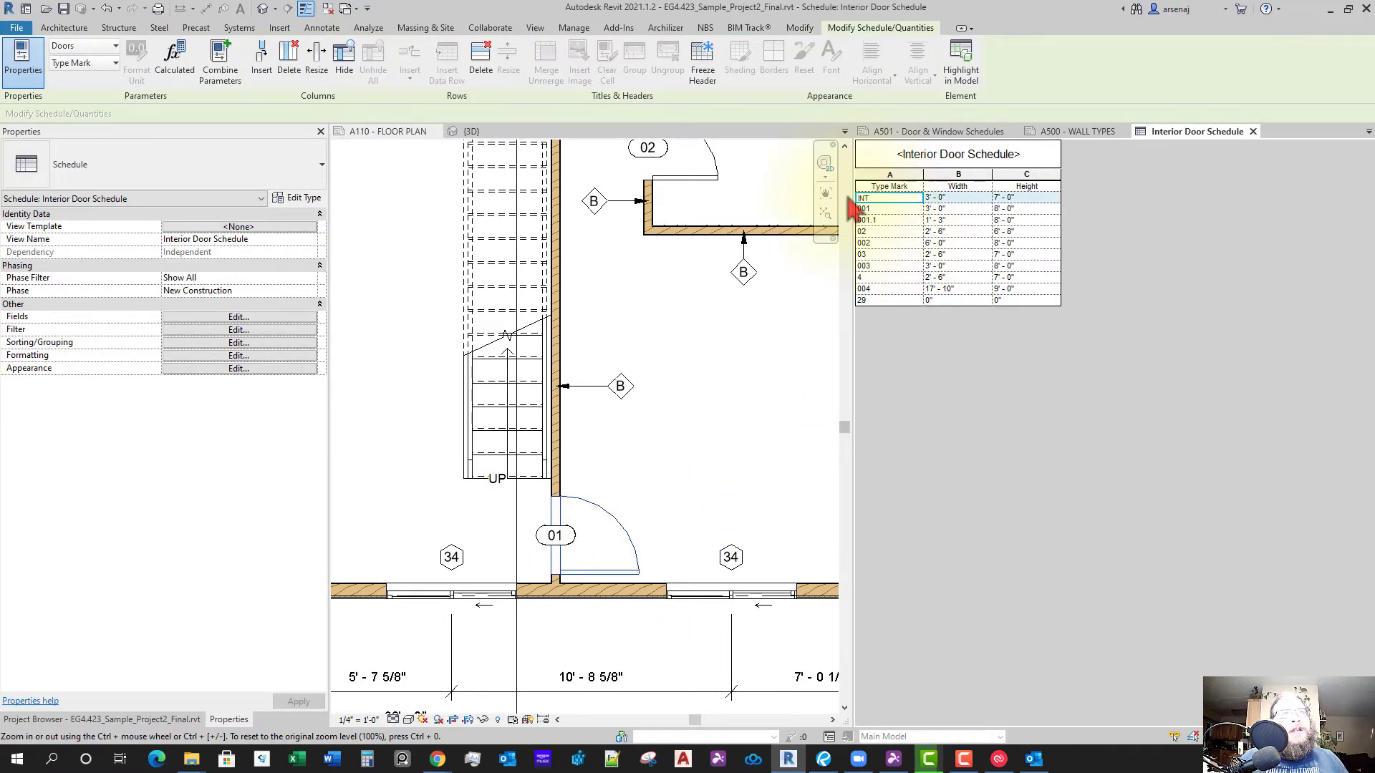
text(INT-1)
key(Return)
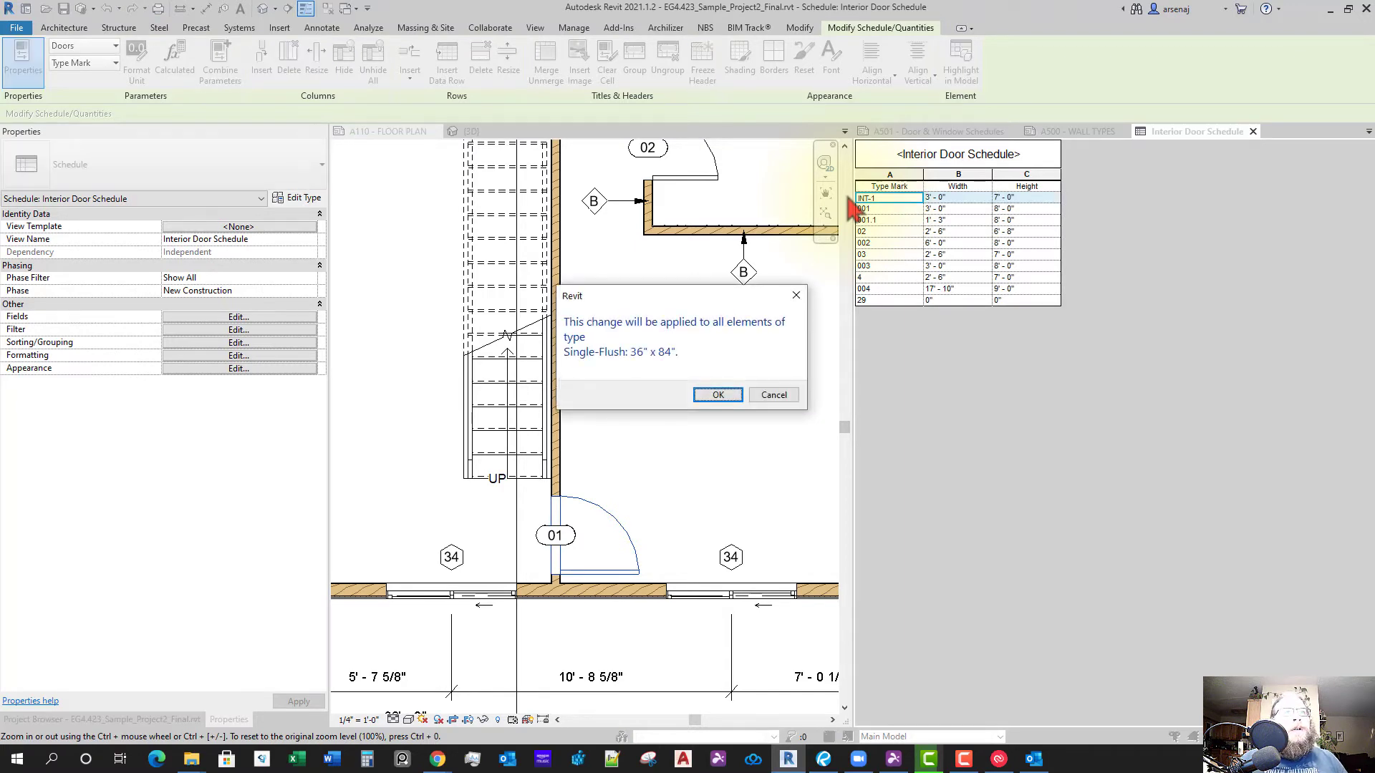
click(711, 395)
Set the type mark of the Single-Flush 30" x 80" door to INT-2 in the schedule for all elements of that type
scroll(712, 405, down, 1)
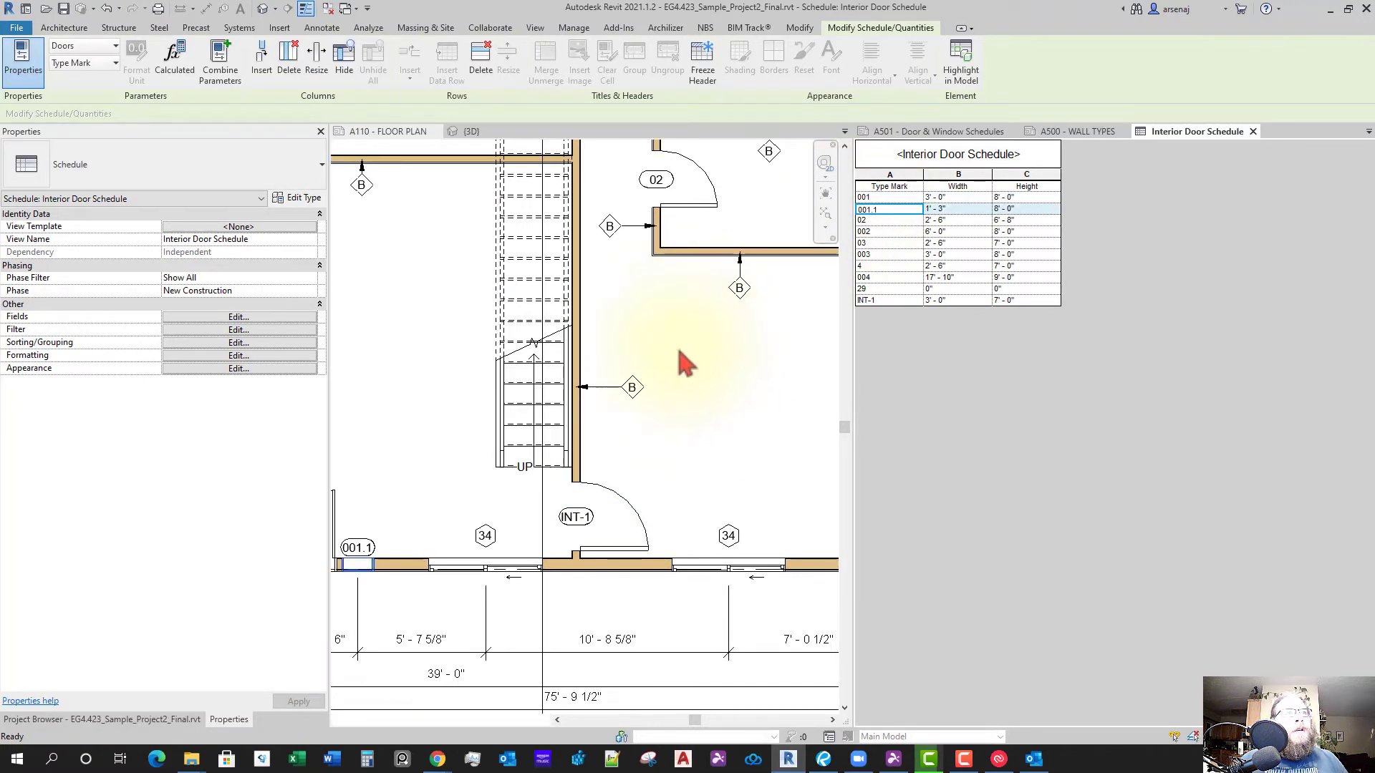
click(882, 221)
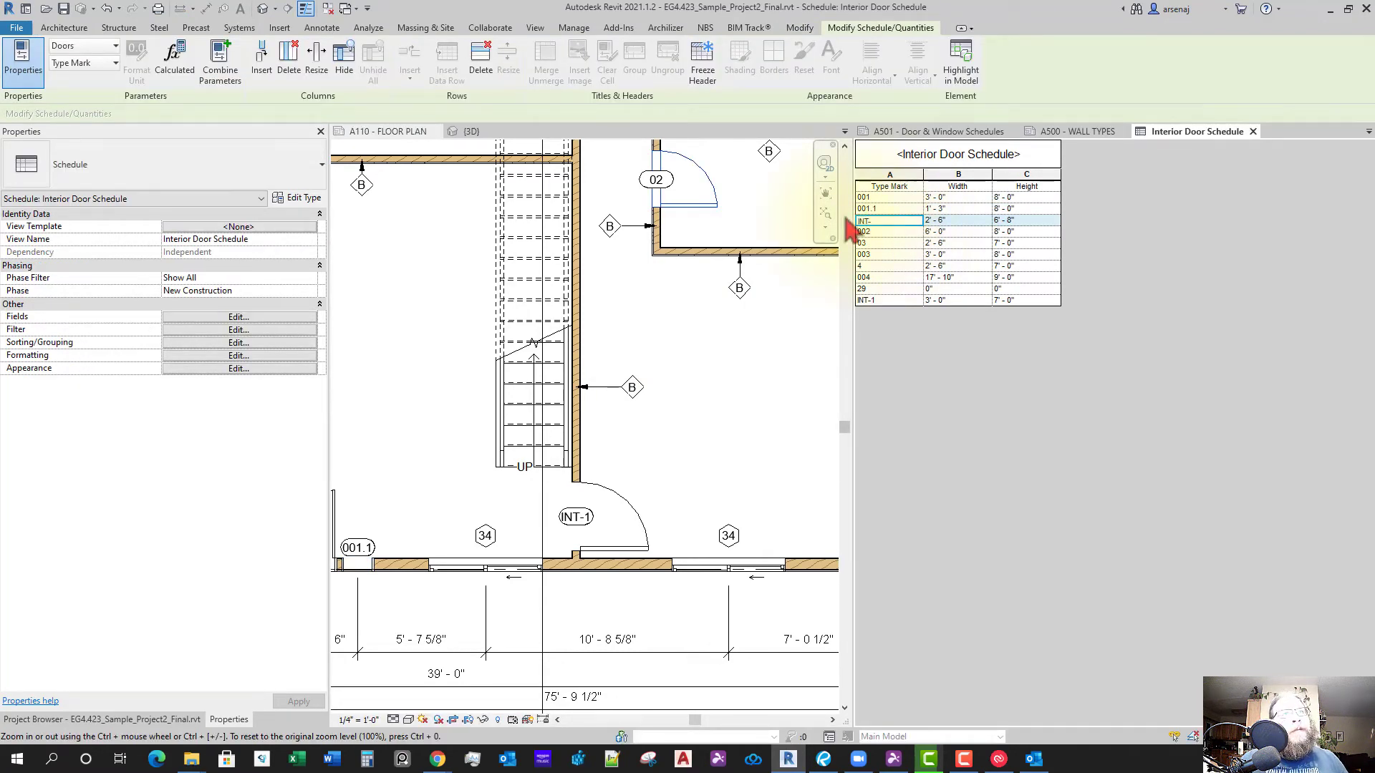
key(Return)
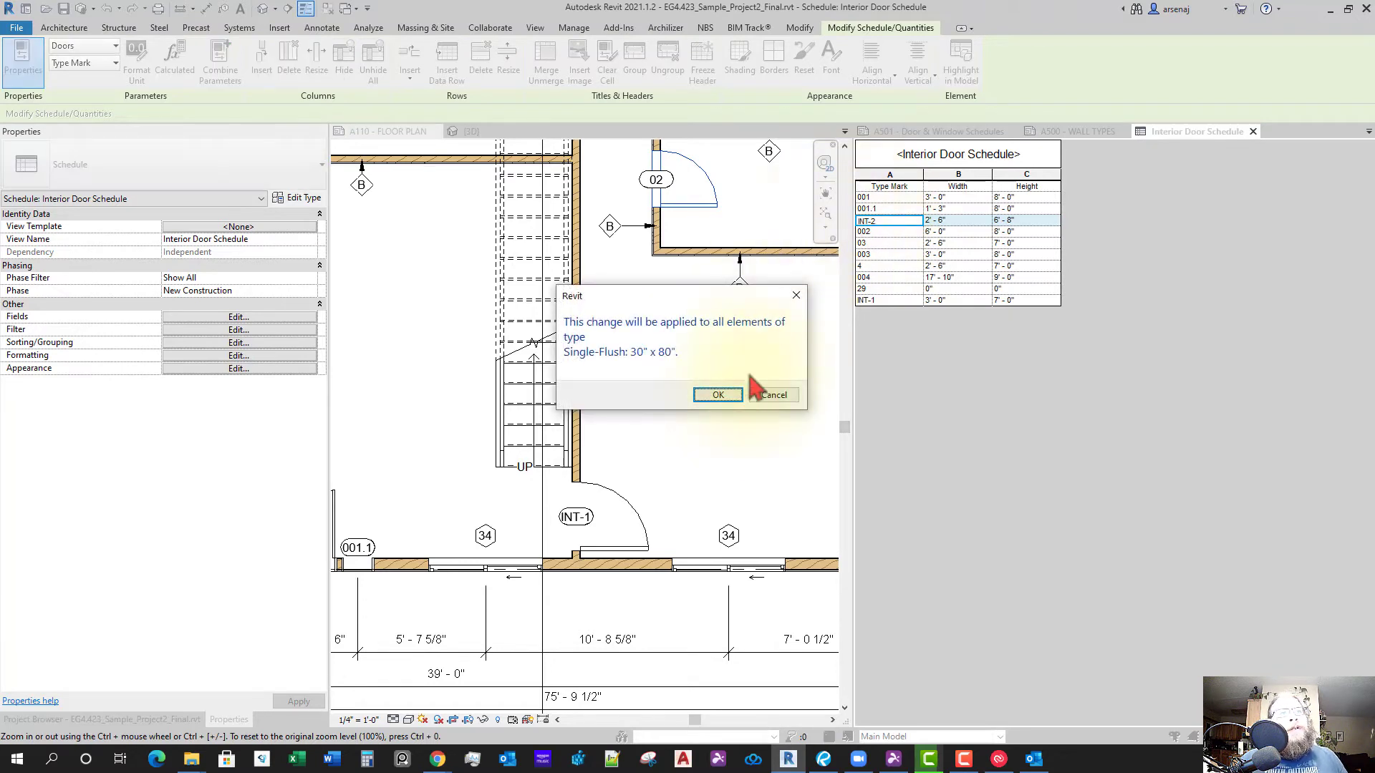
click(718, 396)
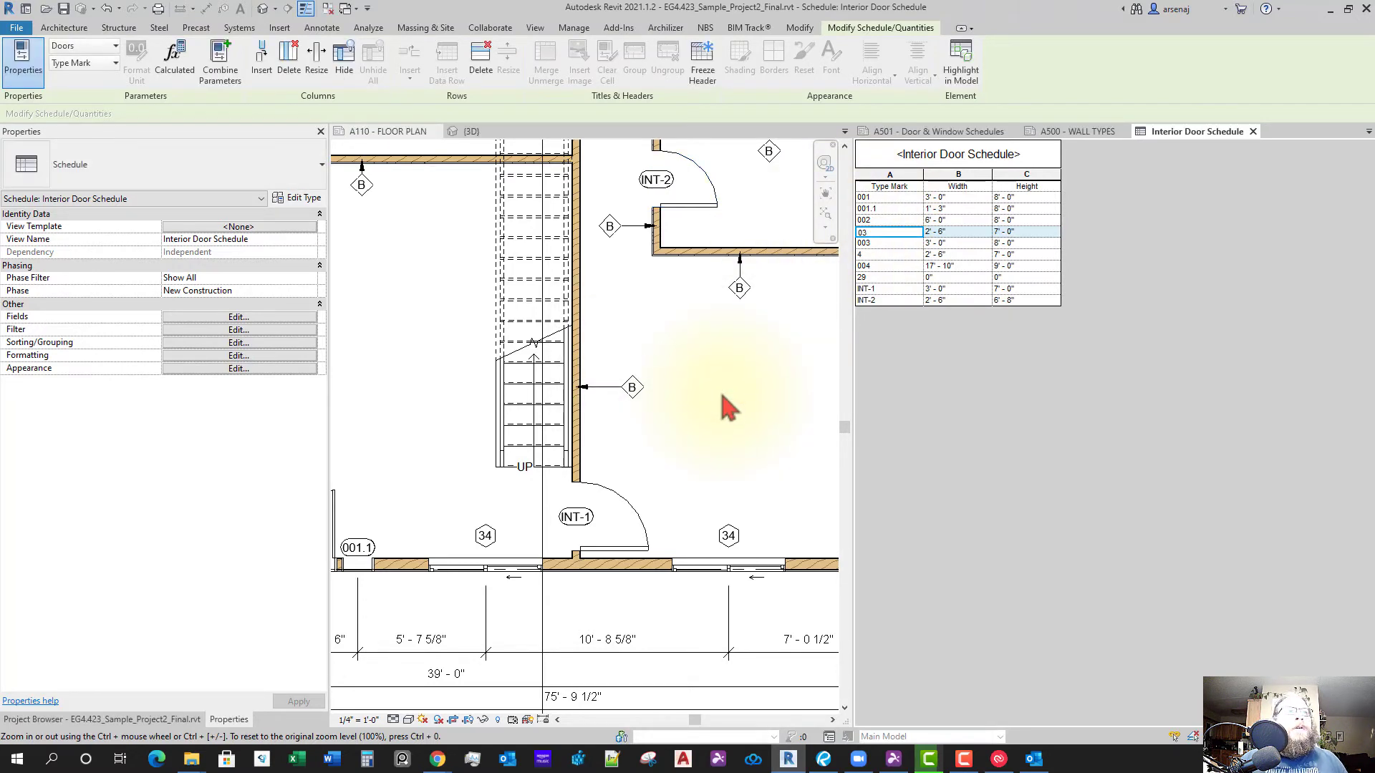
Set the type mark of the Pocket_Door_20151 doors around the double bathroom to INT-3 in the schedule for all elements of that type
scroll(670, 525, down, 1)
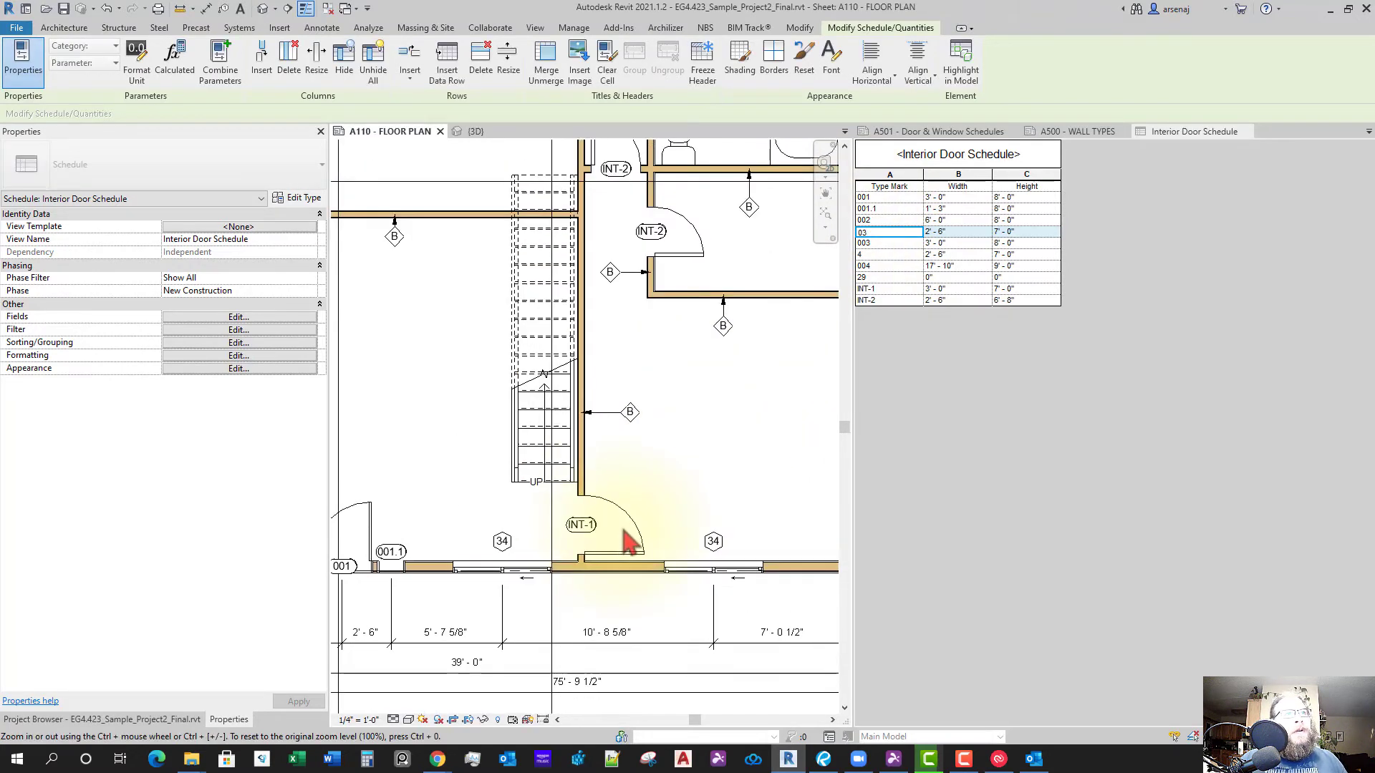
middle_drag(698, 404, 622, 542)
scroll(602, 569, down, 1)
scroll(577, 529, down, 1)
middle_drag(501, 574, 624, 526)
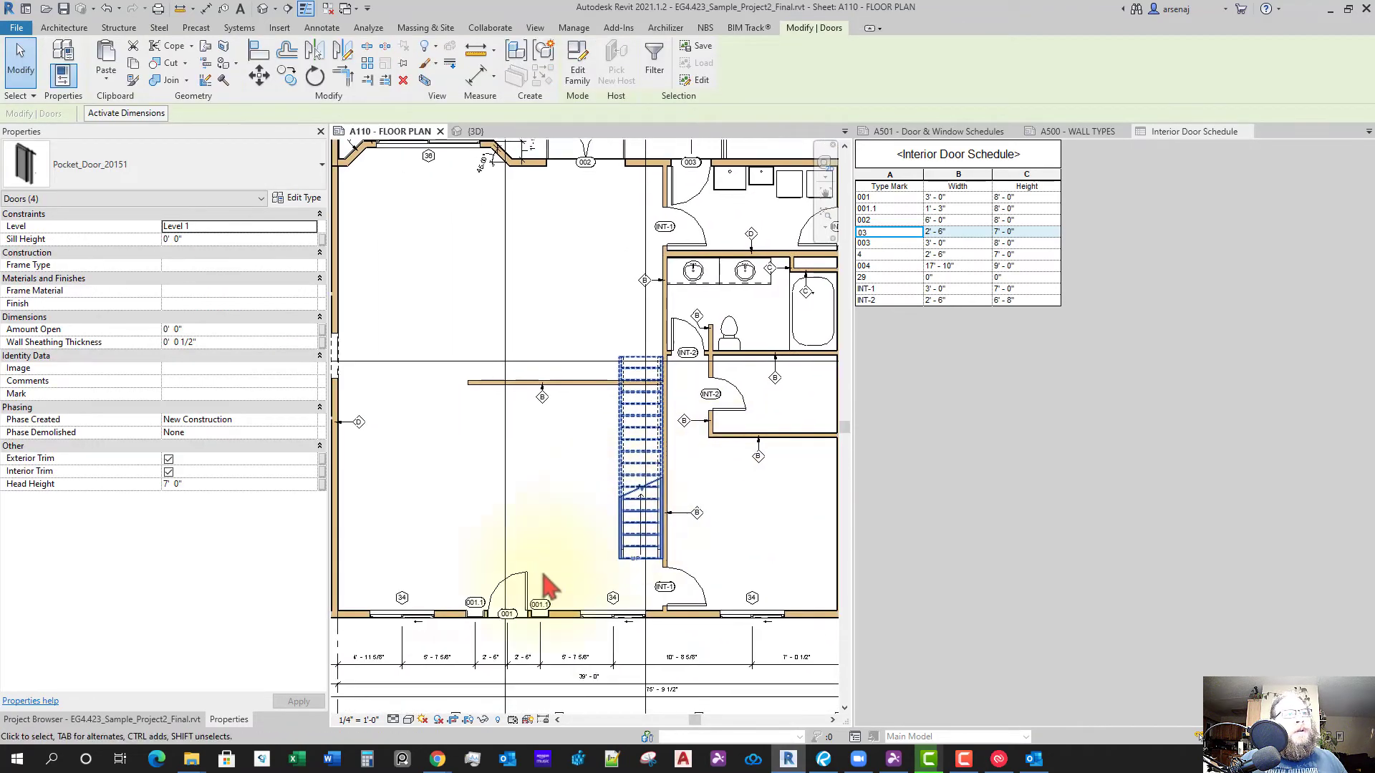
middle_drag(544, 582, 595, 576)
middle_drag(386, 449, 594, 489)
scroll(596, 488, up, 3)
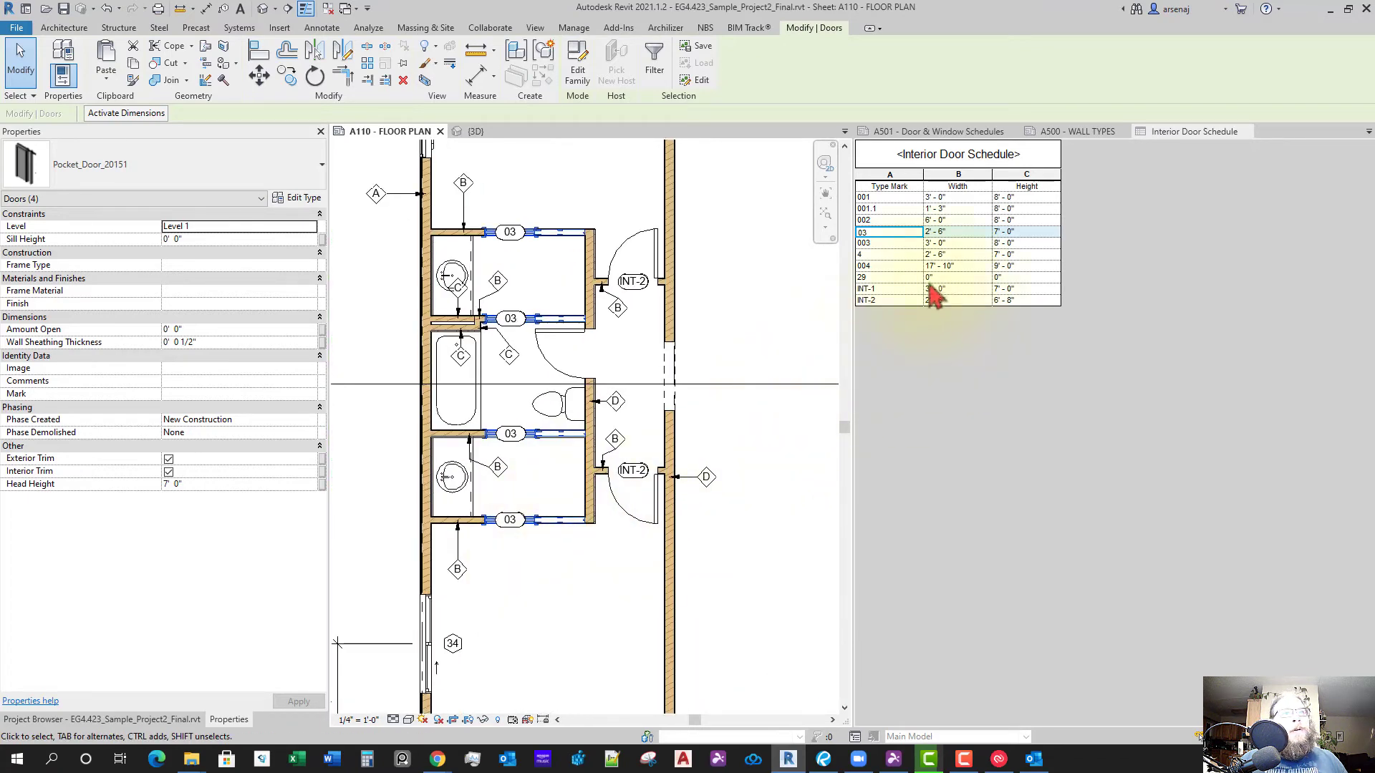
click(891, 251)
click(885, 233)
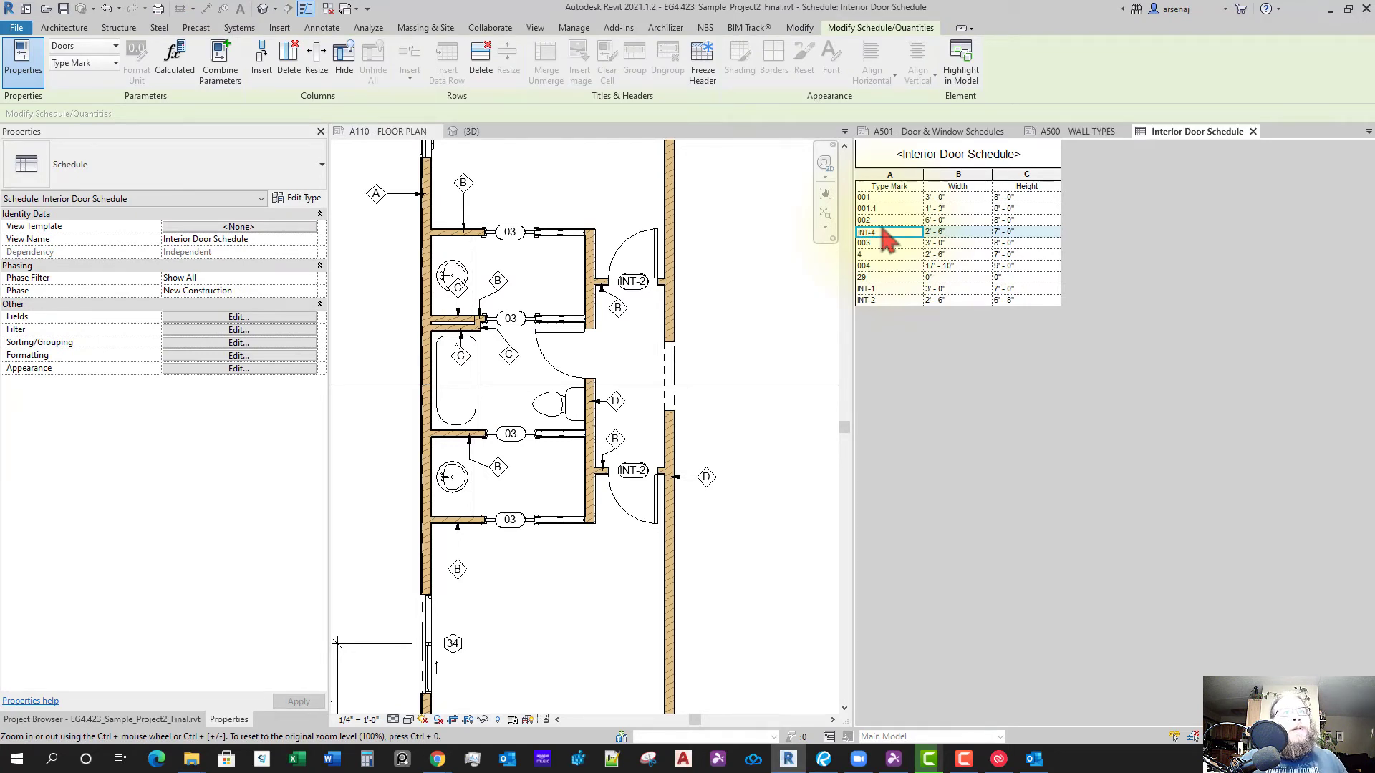
key(Return)
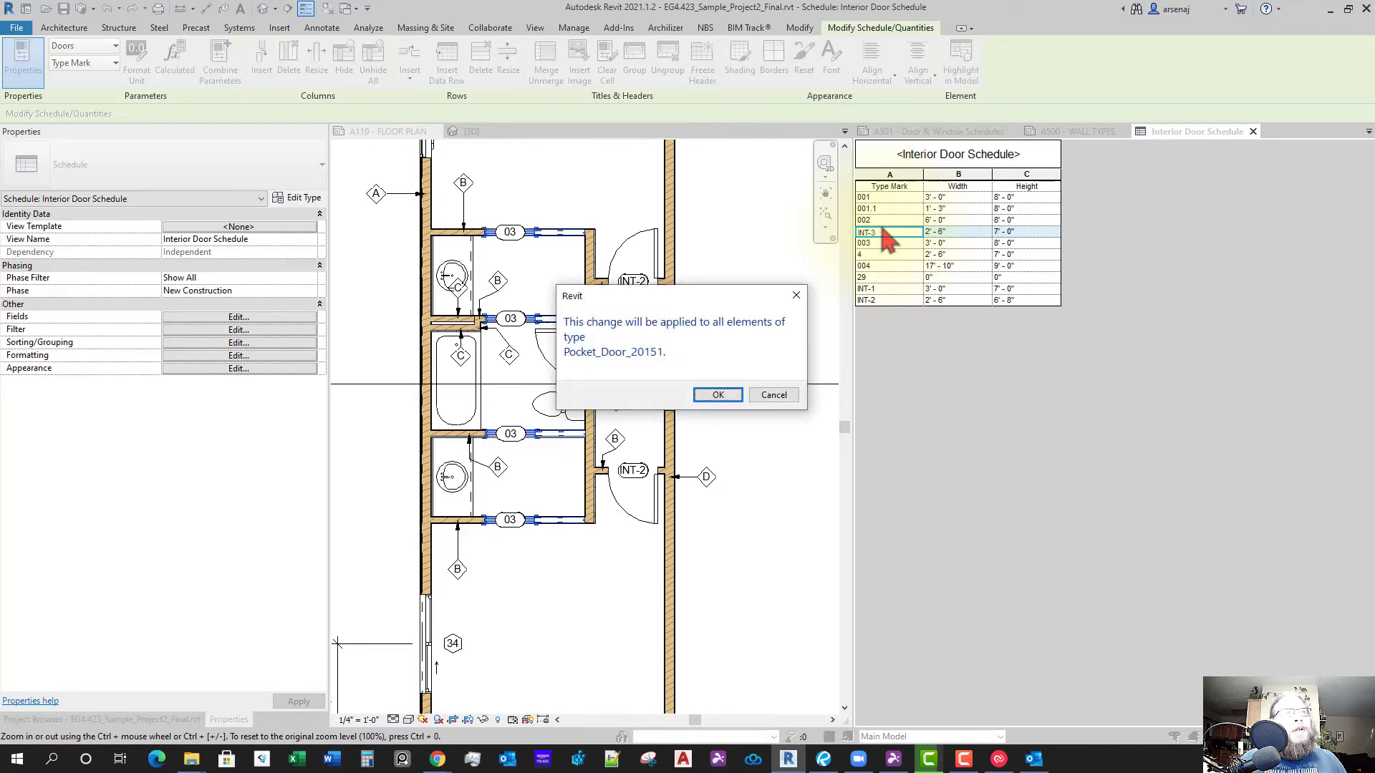
click(716, 394)
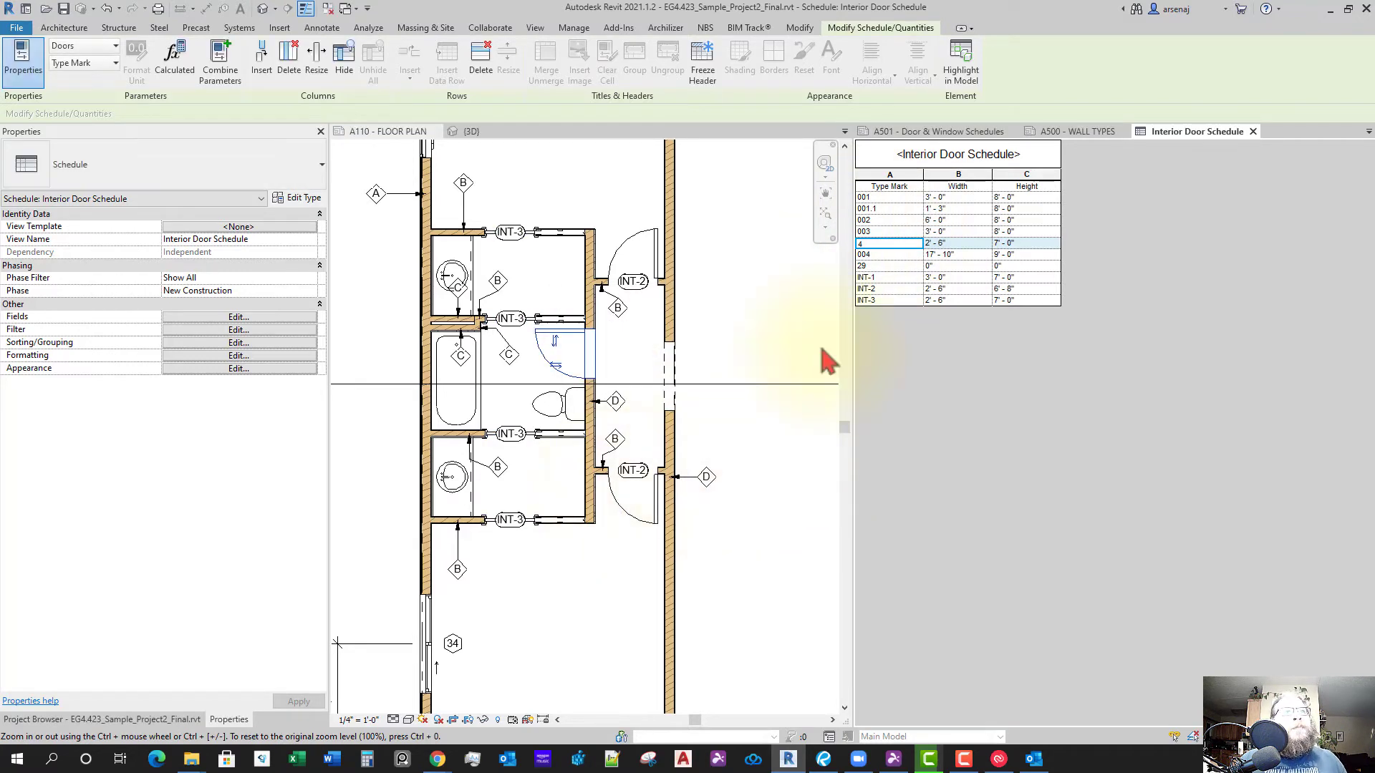
Set the type mark of the exterior door marked 001 to EXT-1 in the schedule for all elements of that type
click(880, 199)
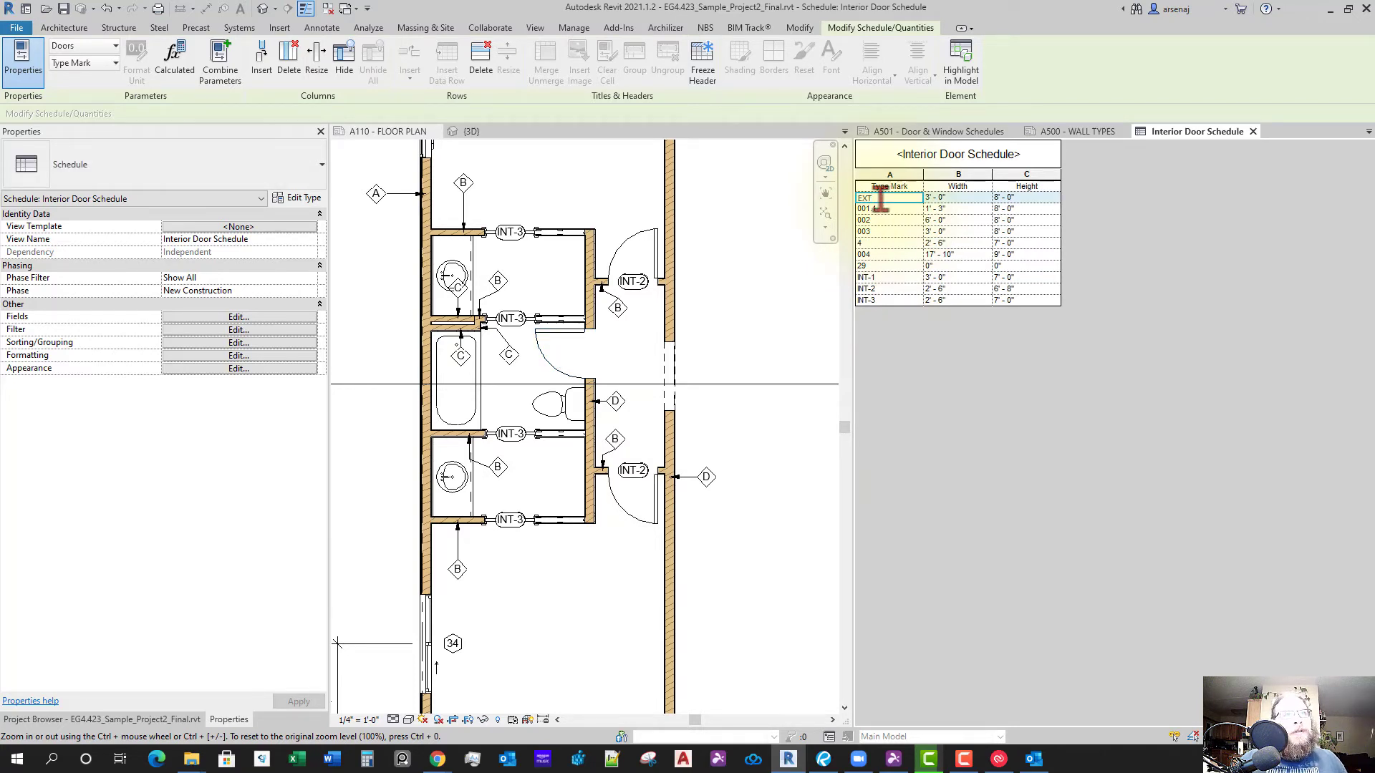
text(EXT-1)
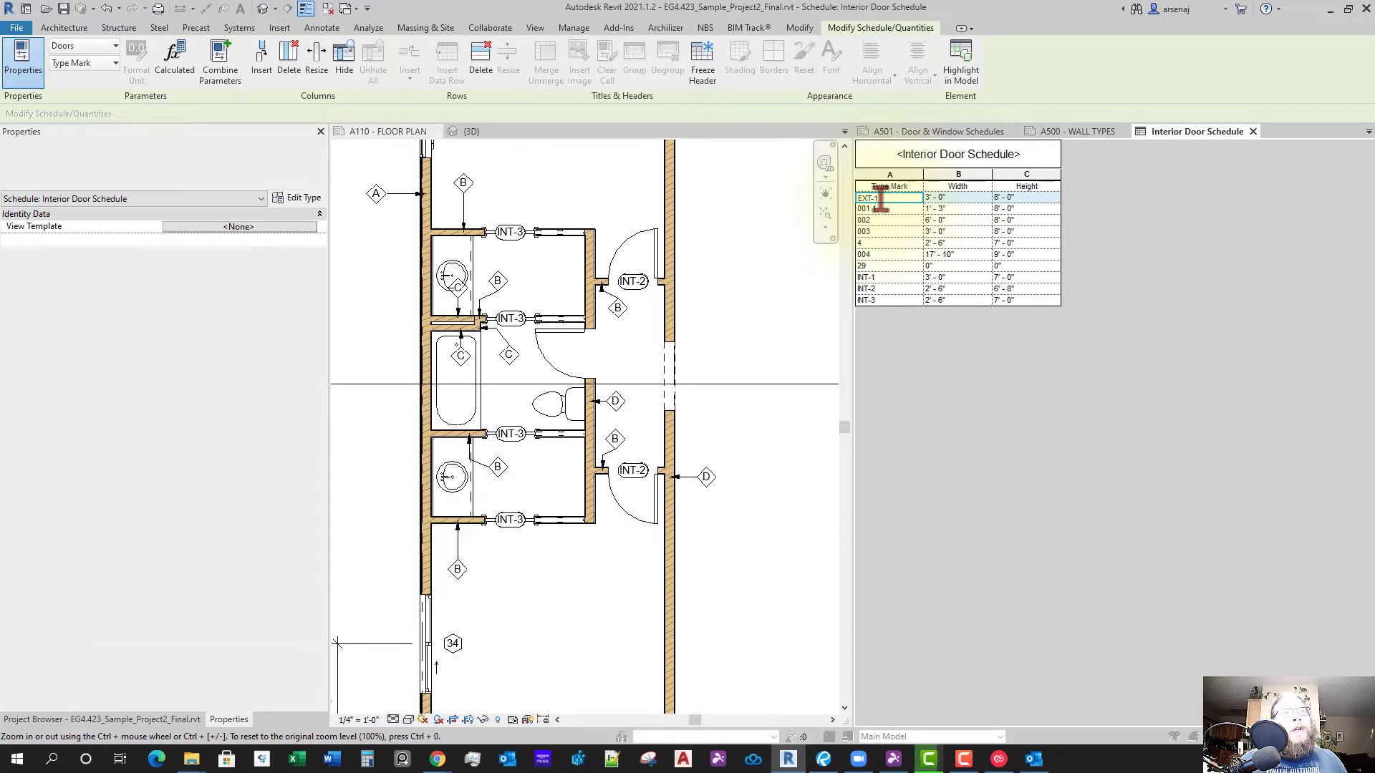
key(Return)
click(718, 403)
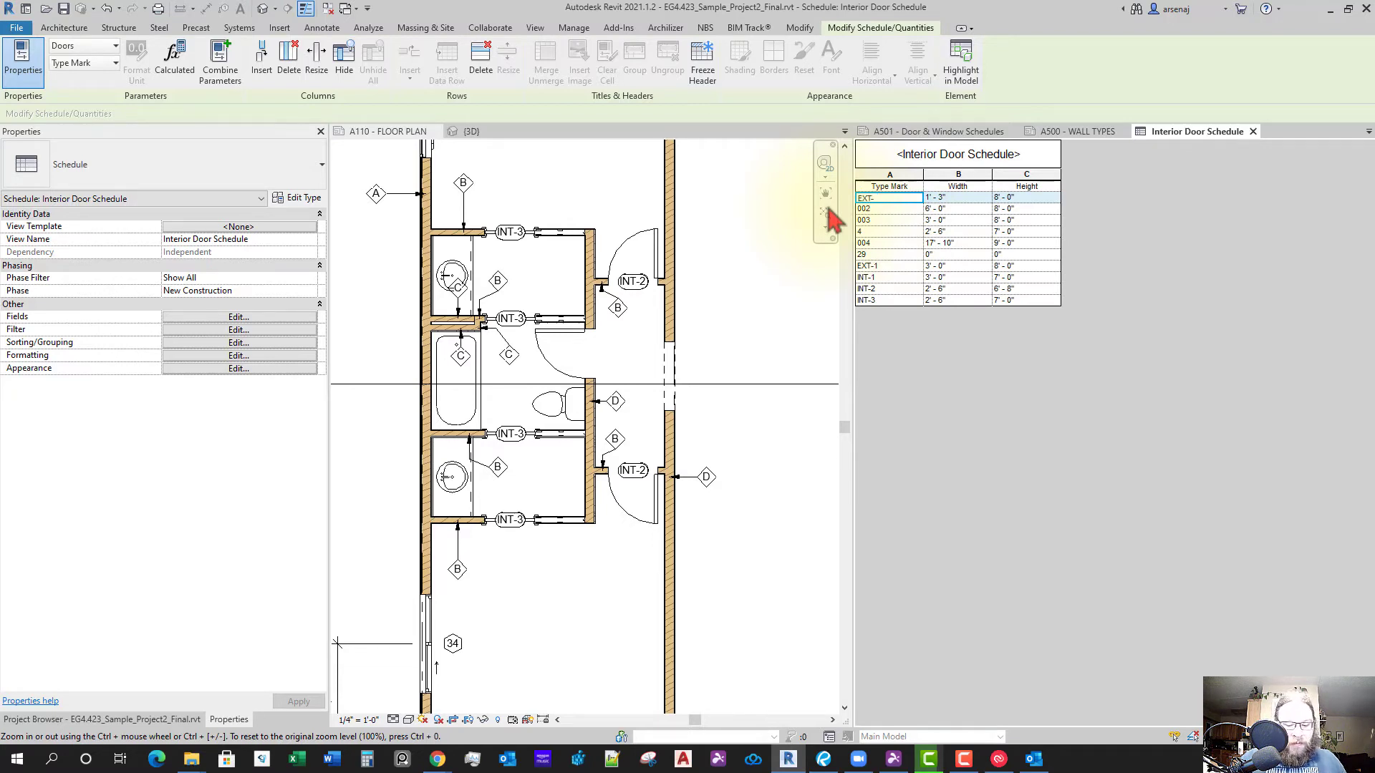
Set the type mark of the 15" x 96" exterior side lite to EXT-1.1 in the schedule for all elements of that type
key(Return)
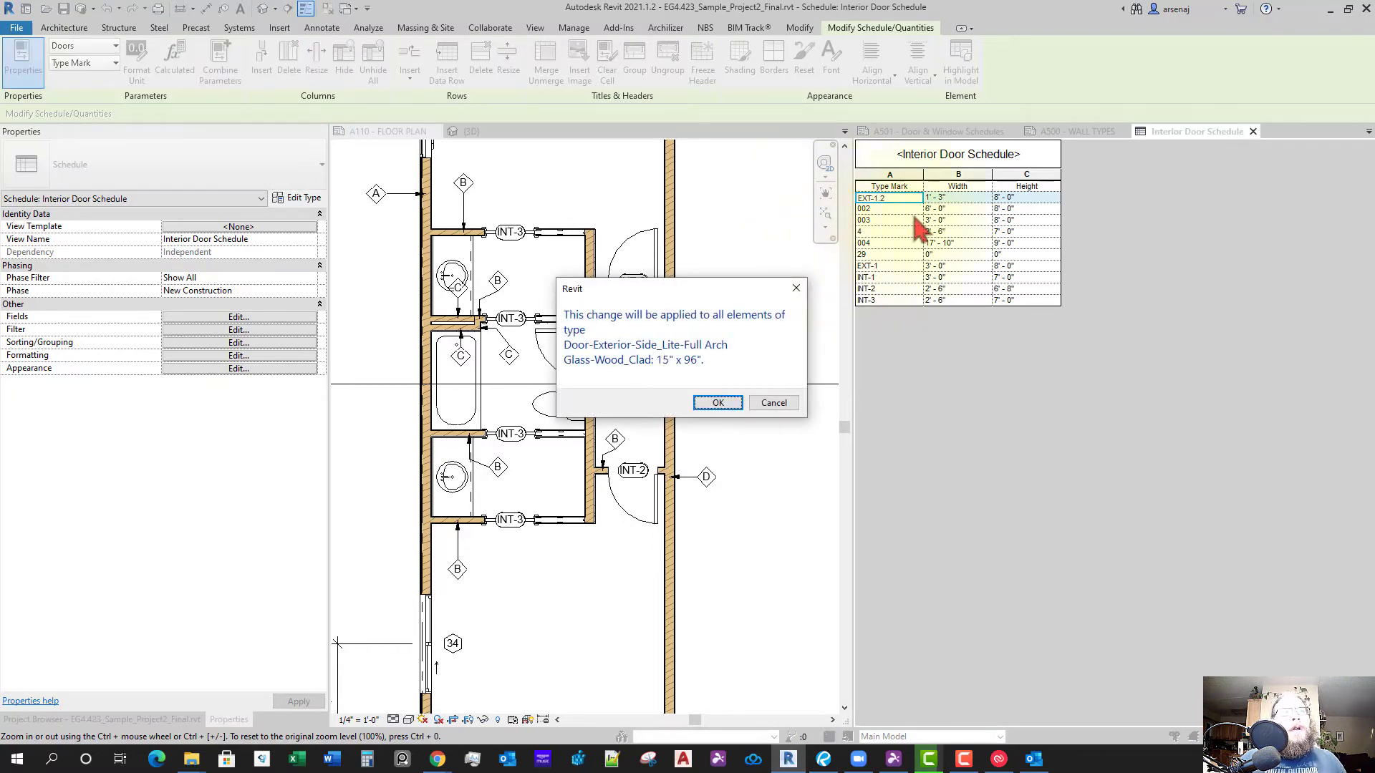
key(Escape)
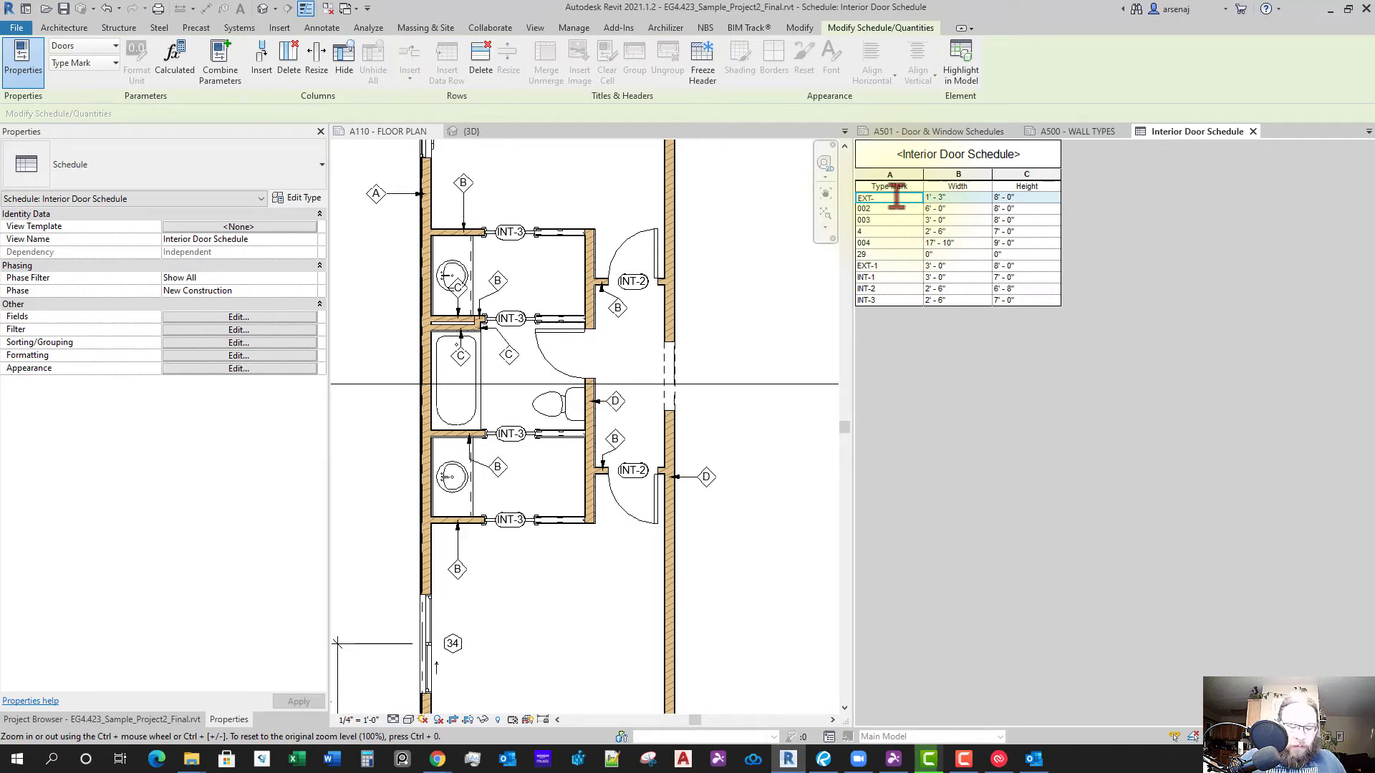
key(Return)
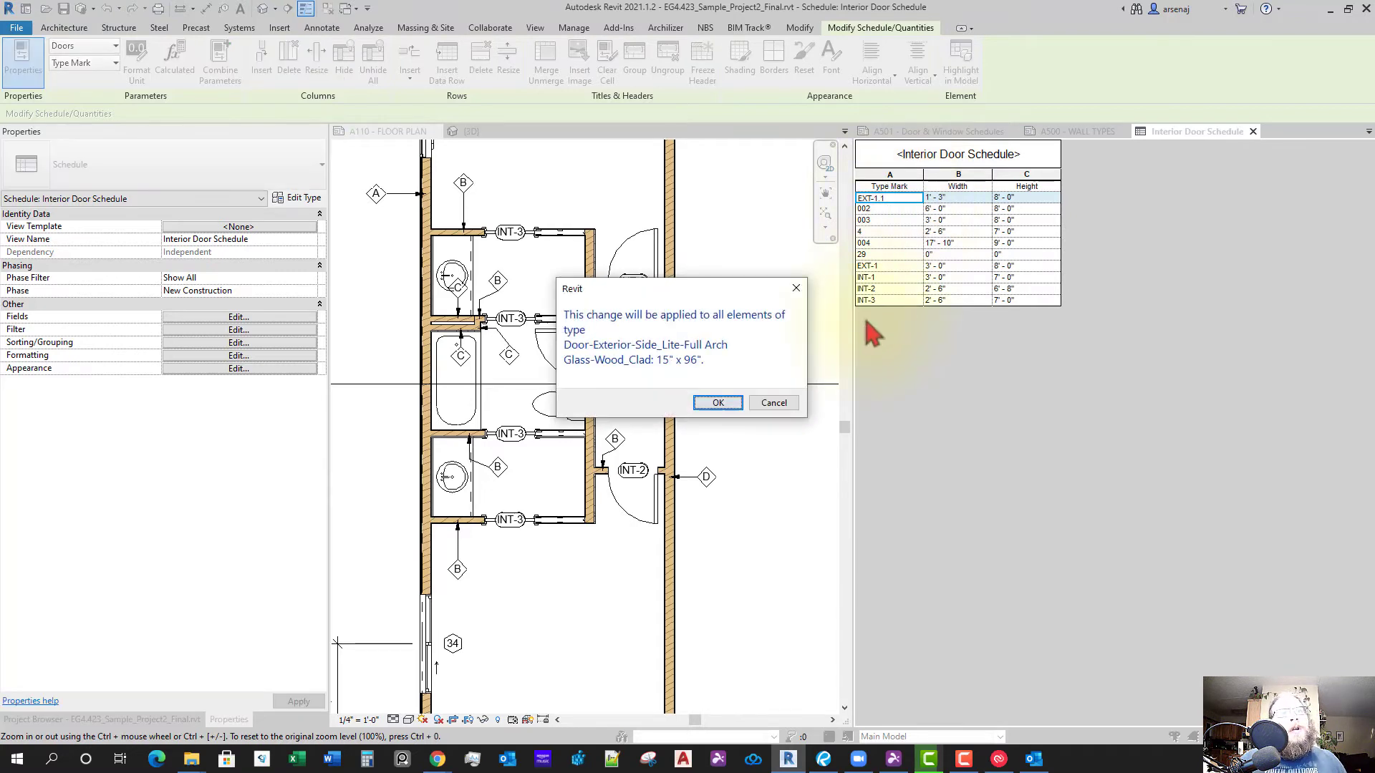
key(Return)
Set the type mark of the 6'-0" wide exterior door marked 002 to EXT-2 in the schedule for all elements of that type
click(888, 198)
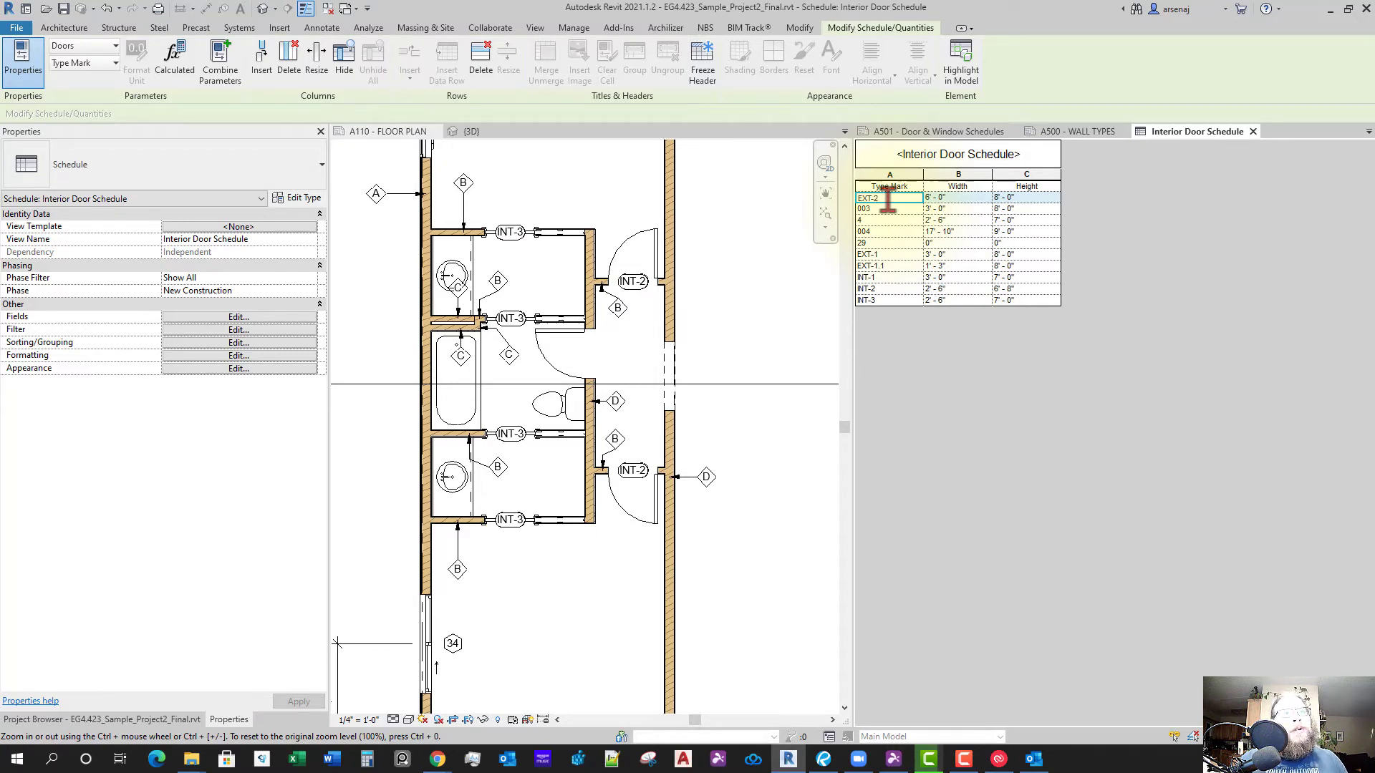
text(EXT-2)
key(Return)
key(Return)
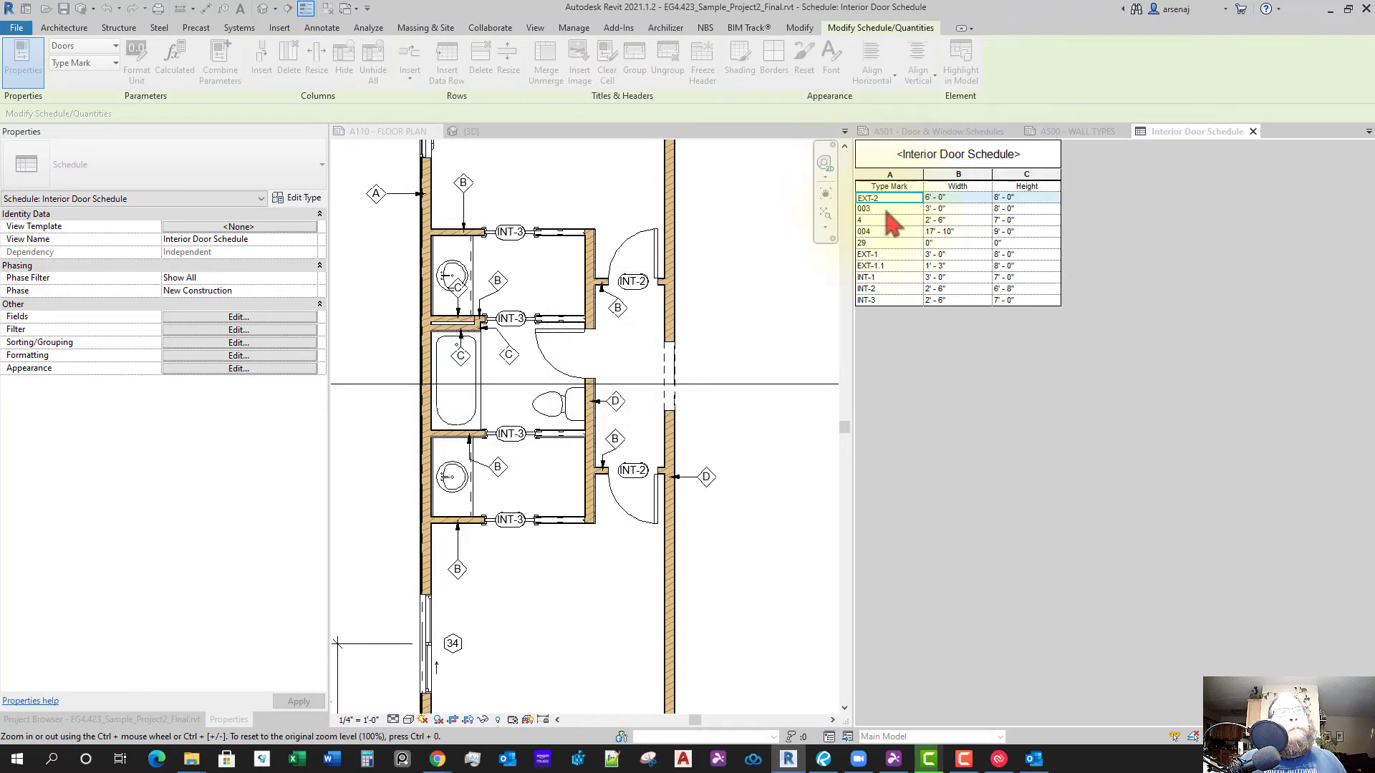
Set the type mark of the exterior door marked 003 to EXT-3 in the schedule for all elements of that type
click(888, 210)
click(884, 199)
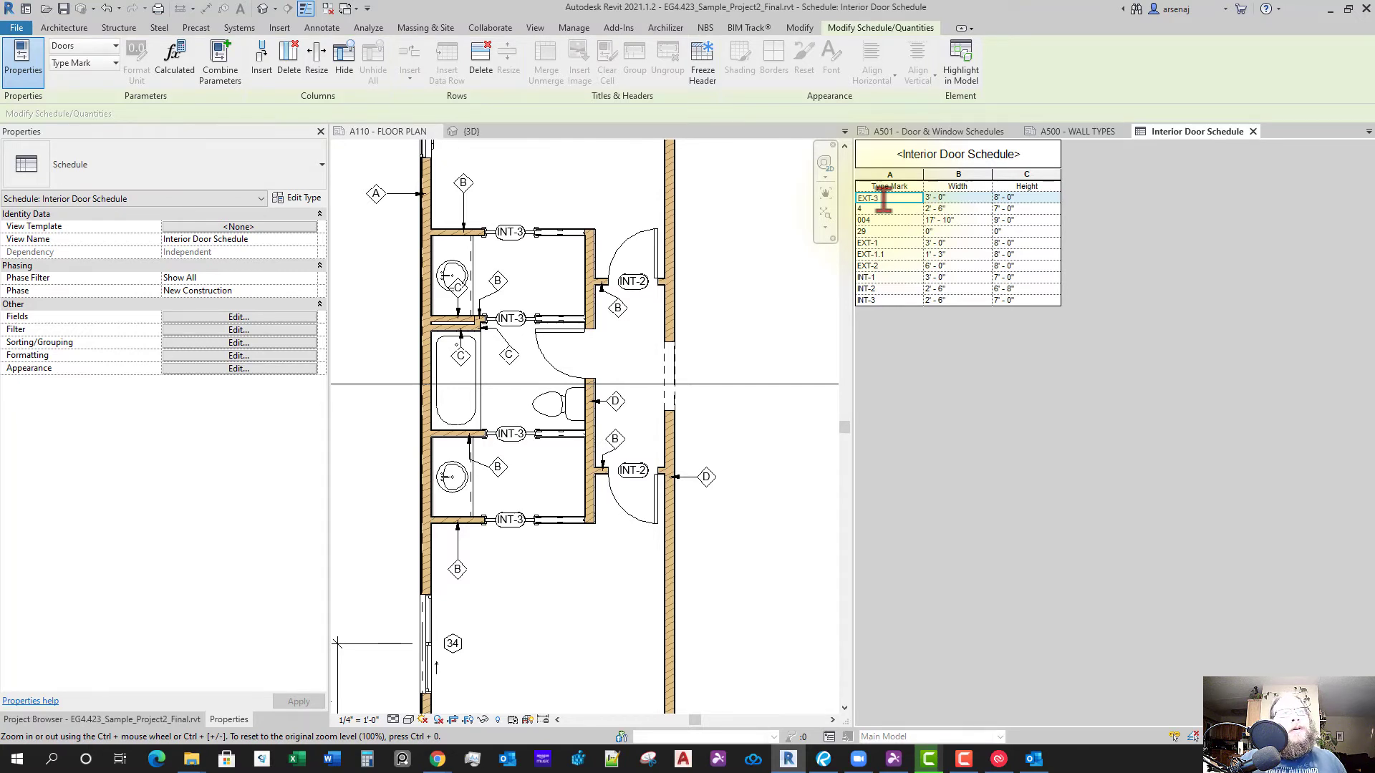
text(EXT-3)
key(Return)
click(713, 401)
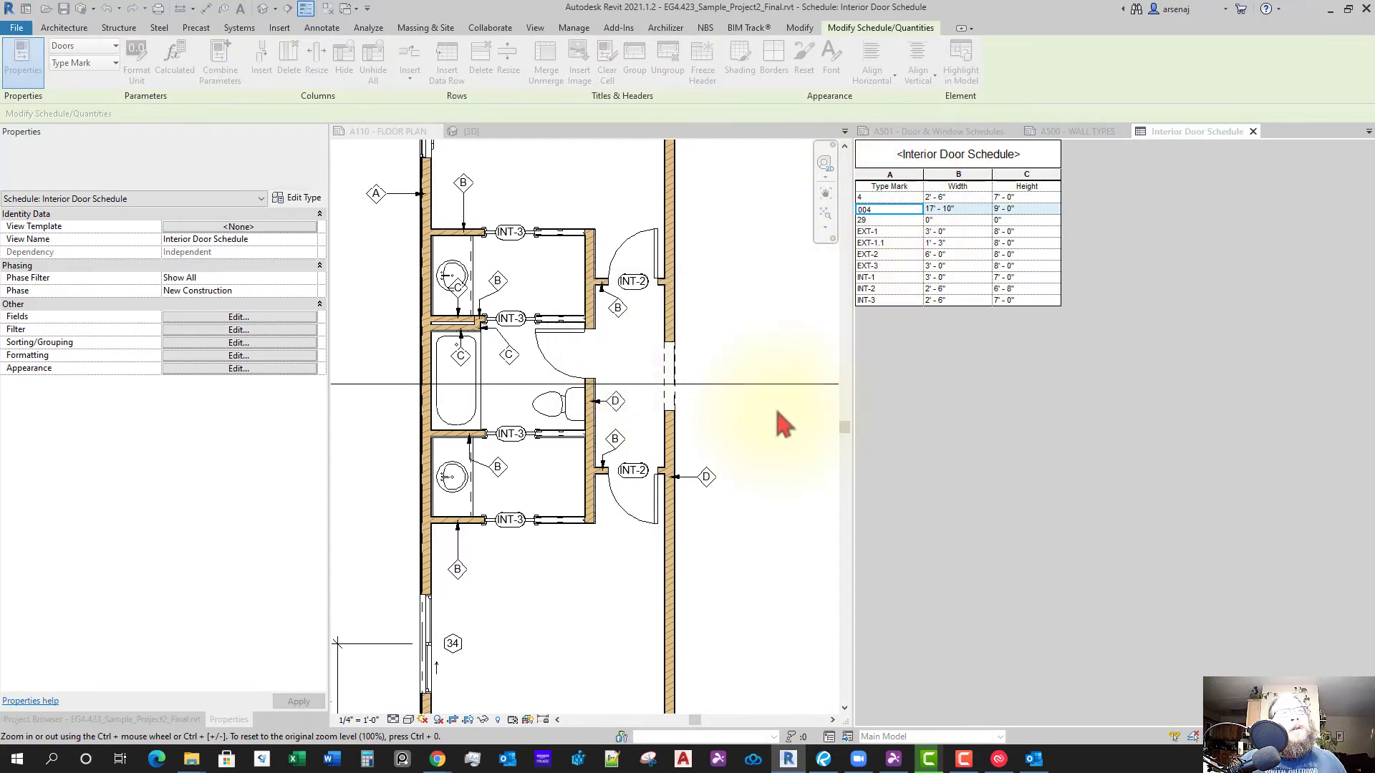
Locate the garage door tagged 004 in the floor plan and set its type mark to EXT-4 in the schedule for all elements of that type
scroll(553, 485, down, 3)
middle_drag(656, 462, 482, 459)
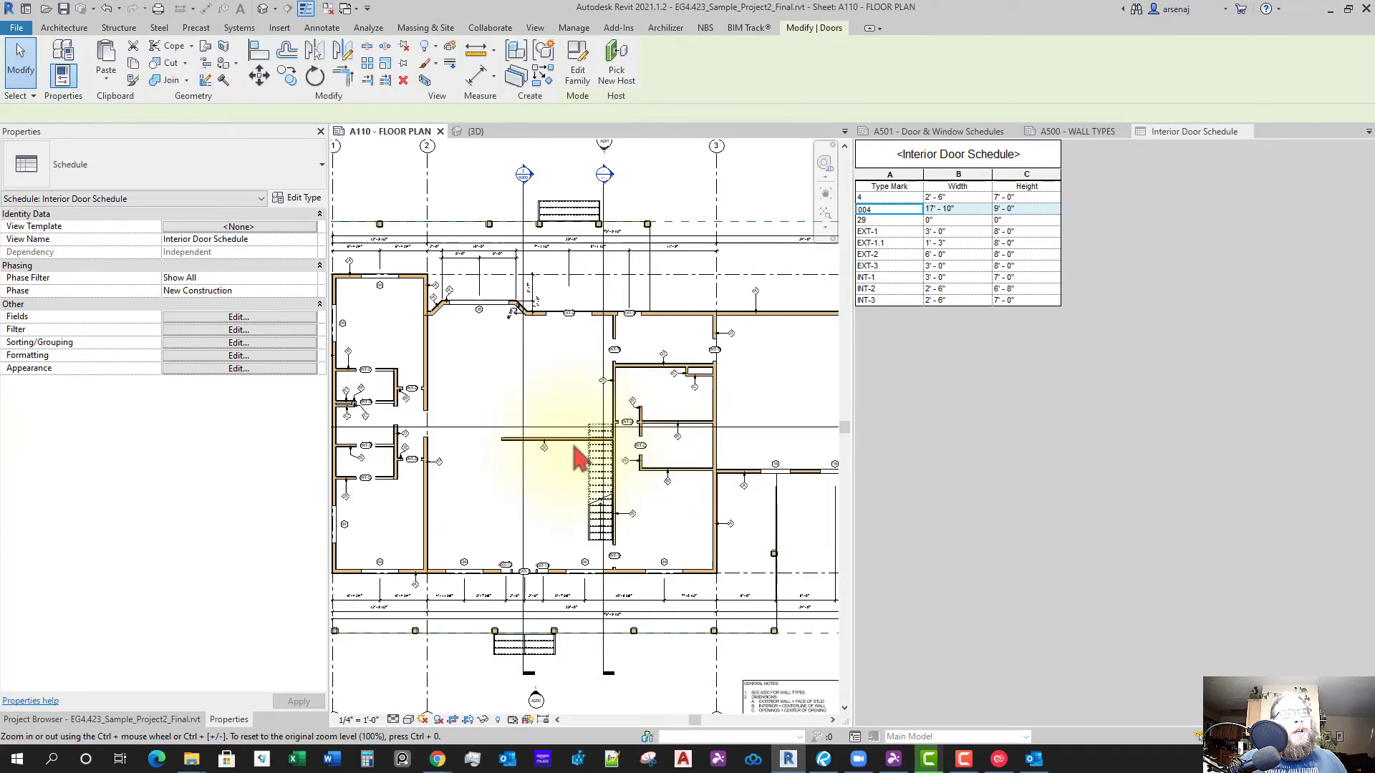
scroll(666, 450, up, 2)
scroll(690, 430, up, 2)
middle_drag(741, 455, 750, 457)
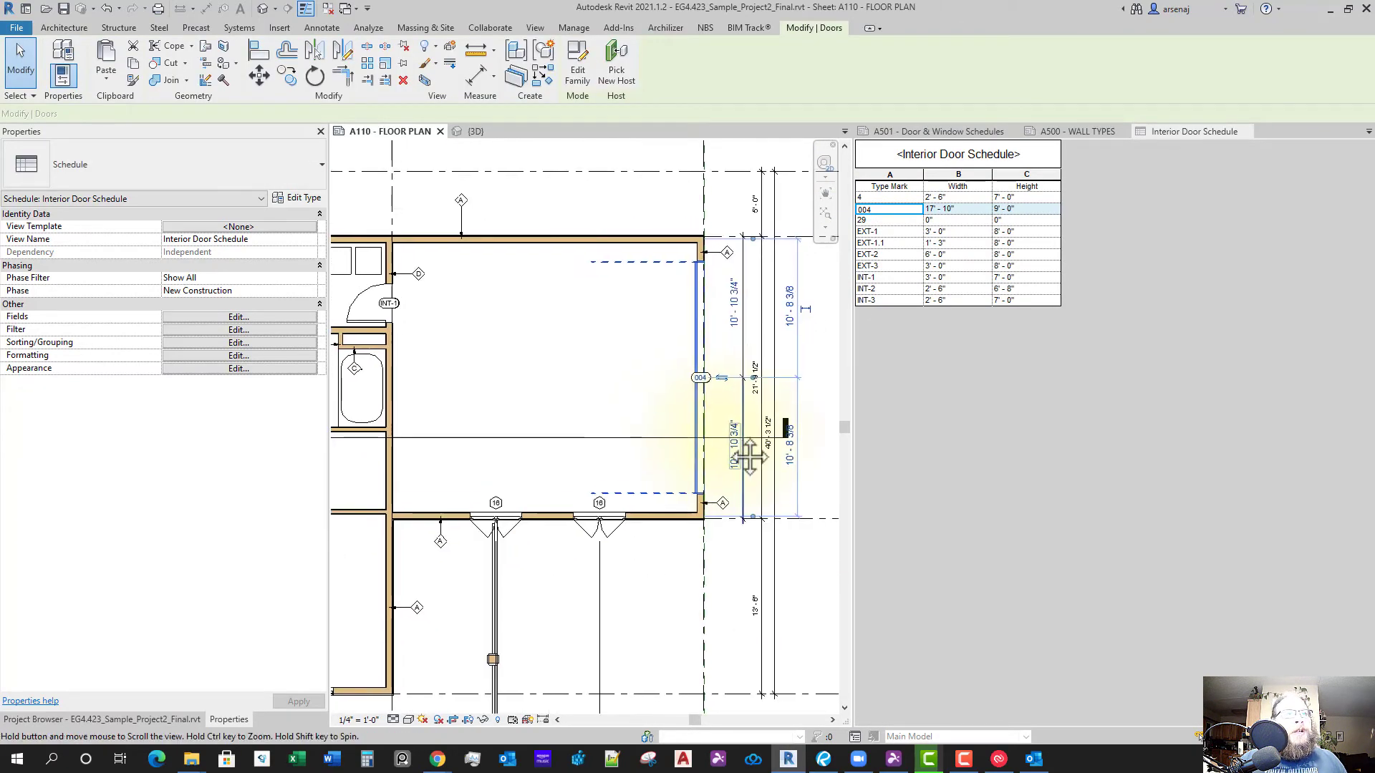
scroll(745, 430, up, 1)
click(893, 210)
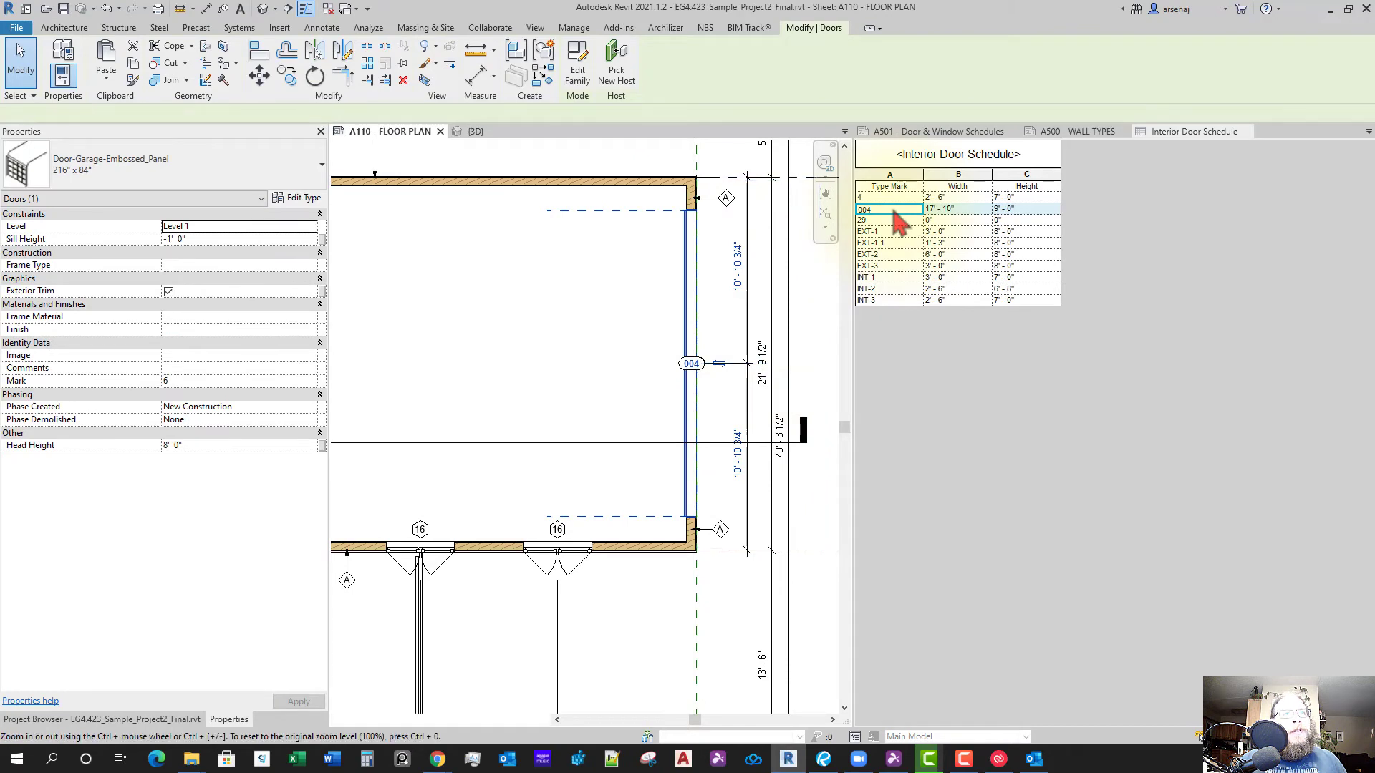
click(894, 212)
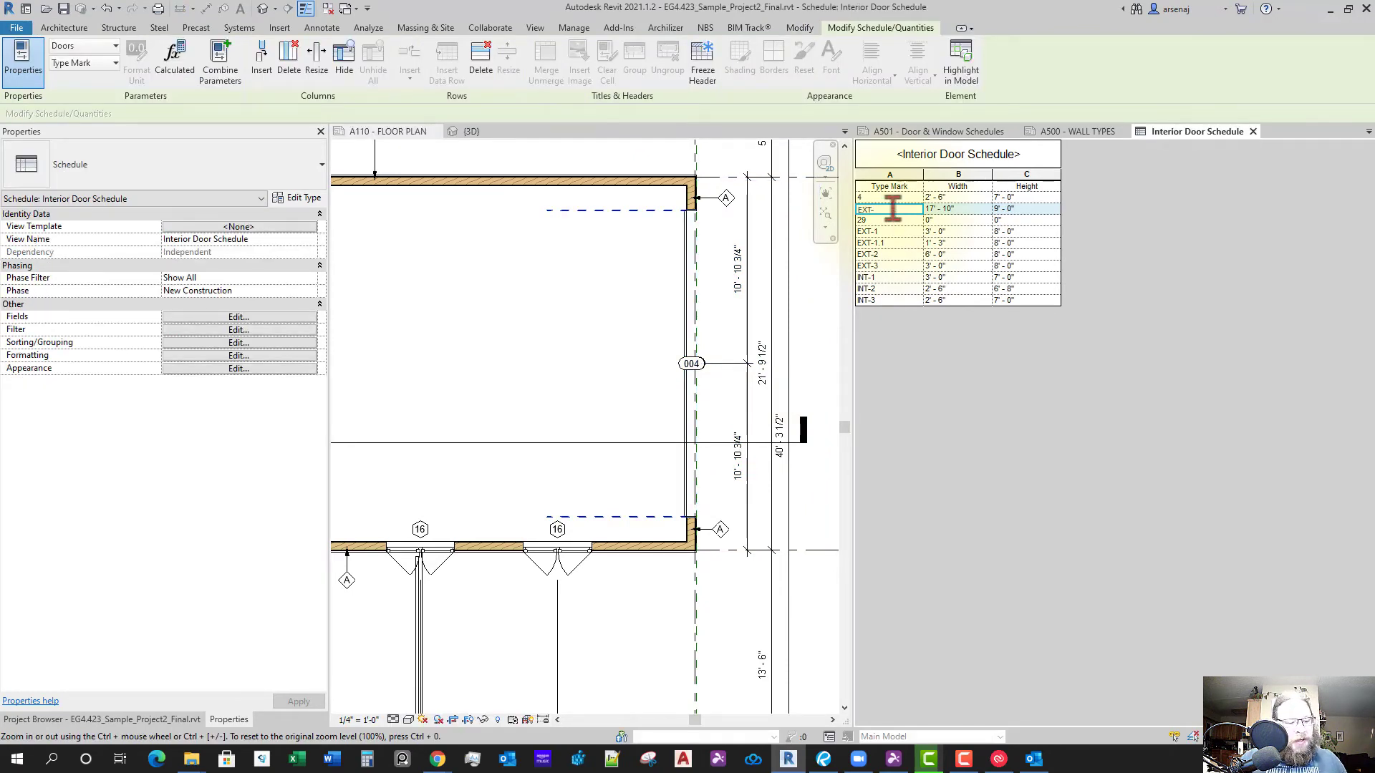
text(EXT-4)
key(Return)
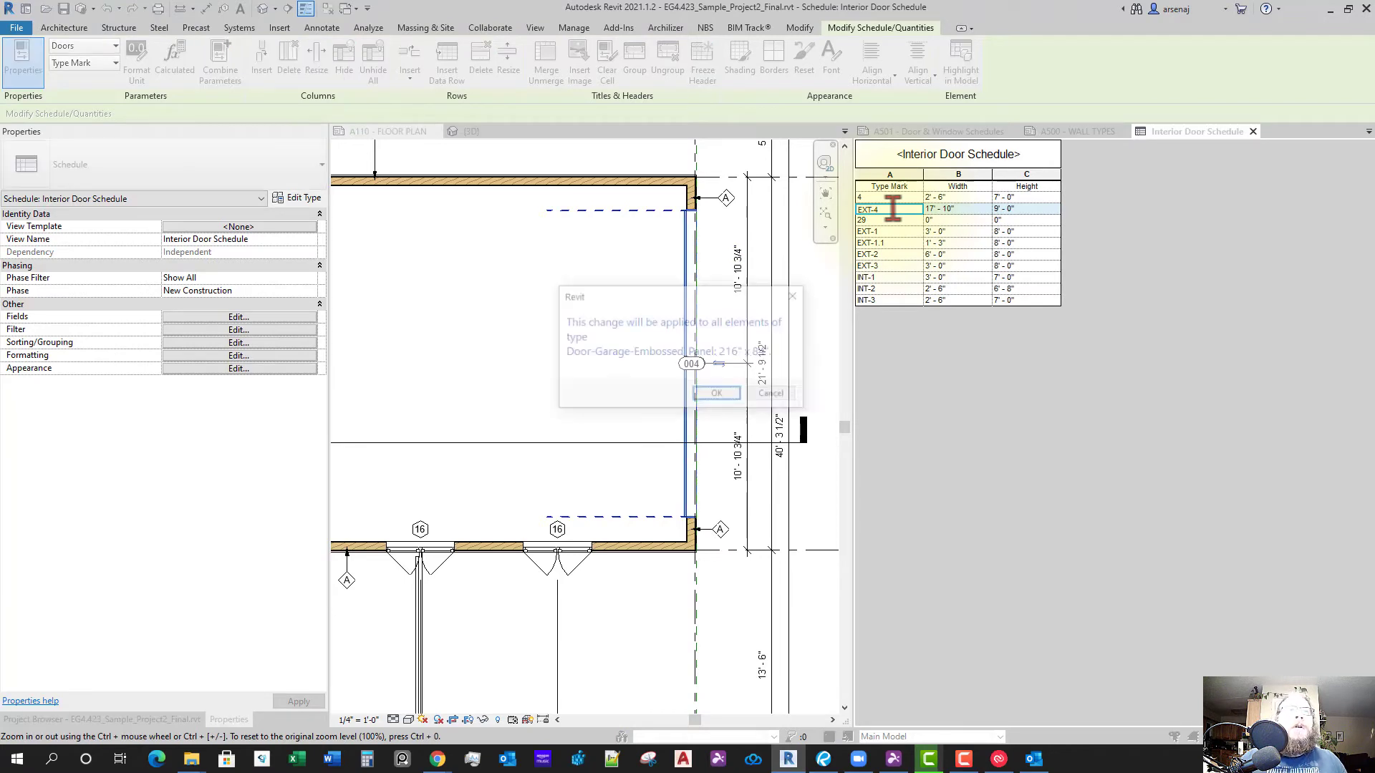
click(715, 393)
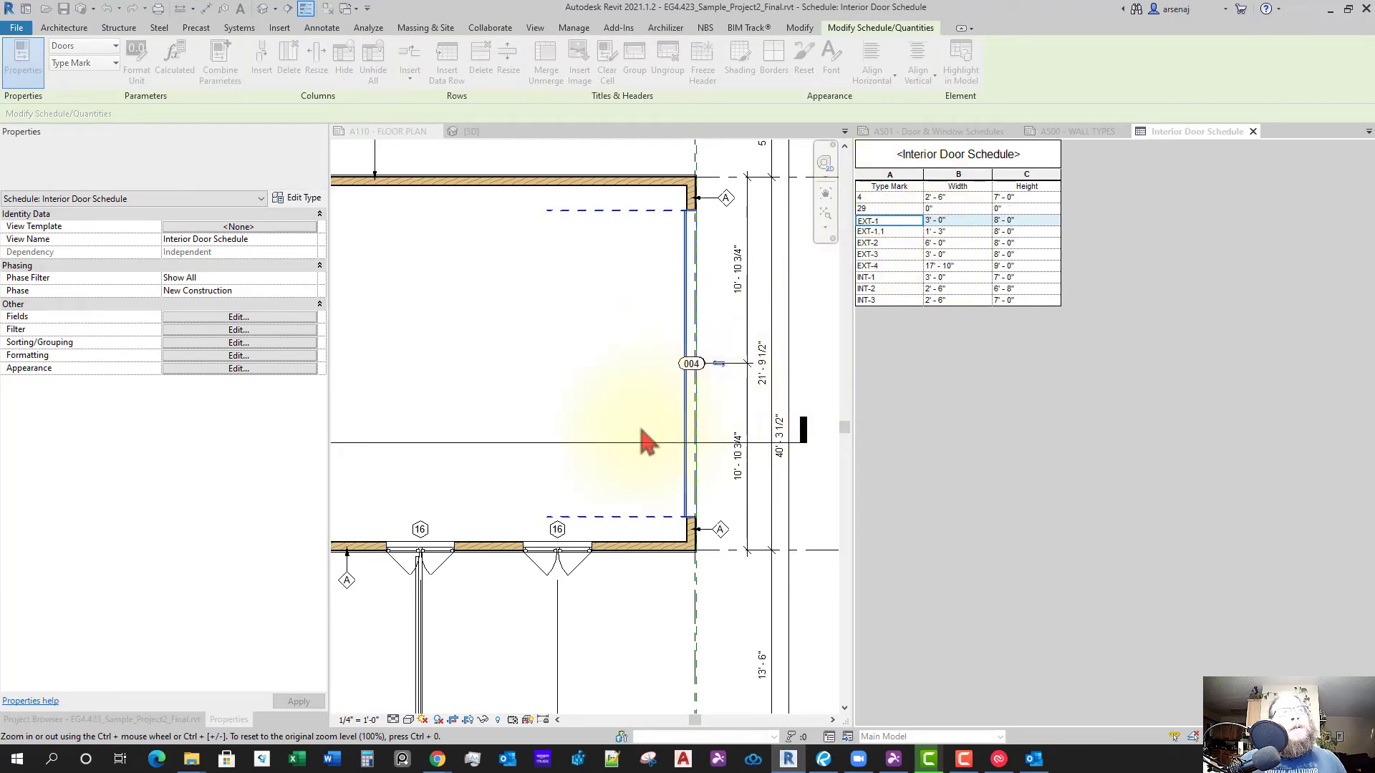
Examine how the EXT-1 and EXT-1.1 marks fit inside their door tags at the front entry in the floor plan
click(594, 469)
middle_drag(623, 478, 668, 487)
scroll(596, 465, down, 1)
middle_drag(456, 452, 754, 428)
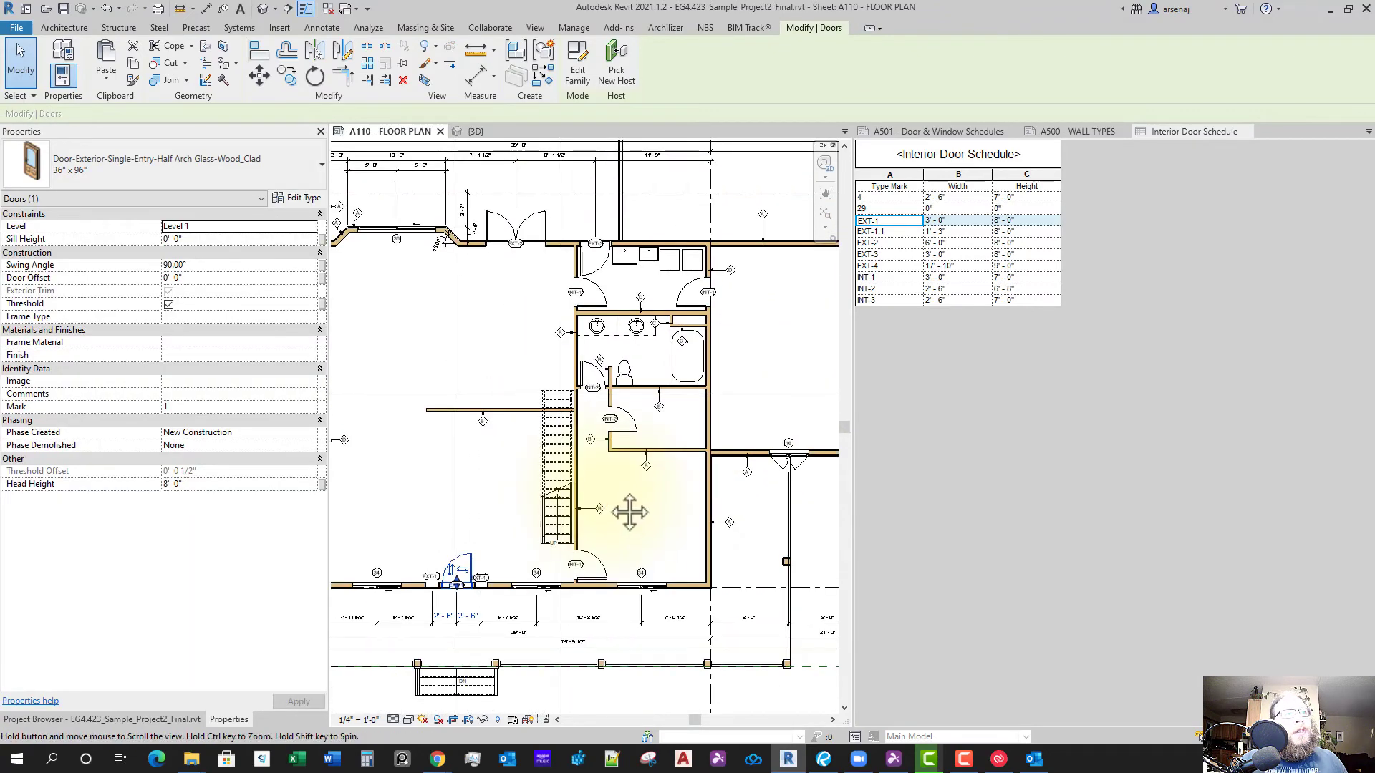
scroll(500, 629, down, 3)
scroll(507, 577, up, 5)
scroll(506, 553, up, 1)
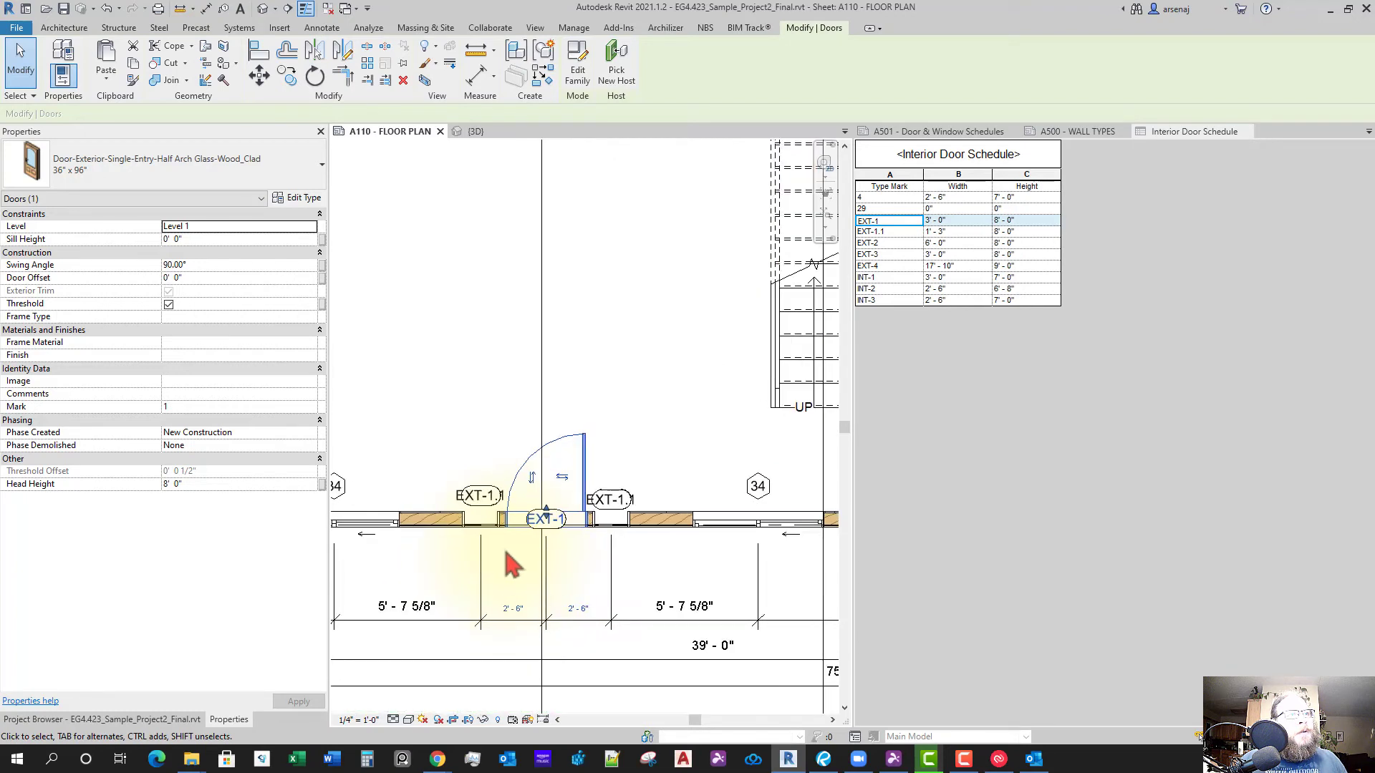
middle_drag(530, 563, 537, 568)
scroll(517, 541, up, 2)
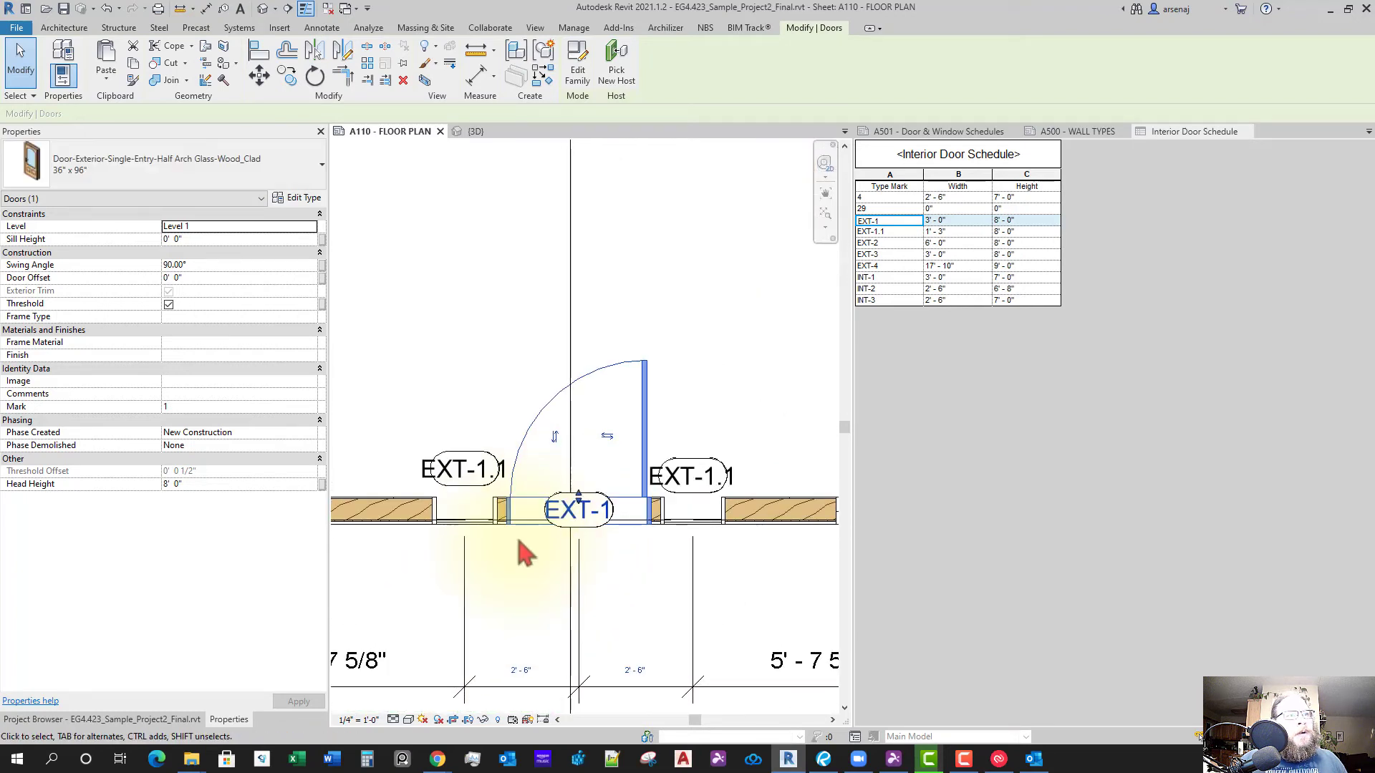
scroll(517, 540, down, 1)
scroll(644, 557, up, 1)
key(Escape)
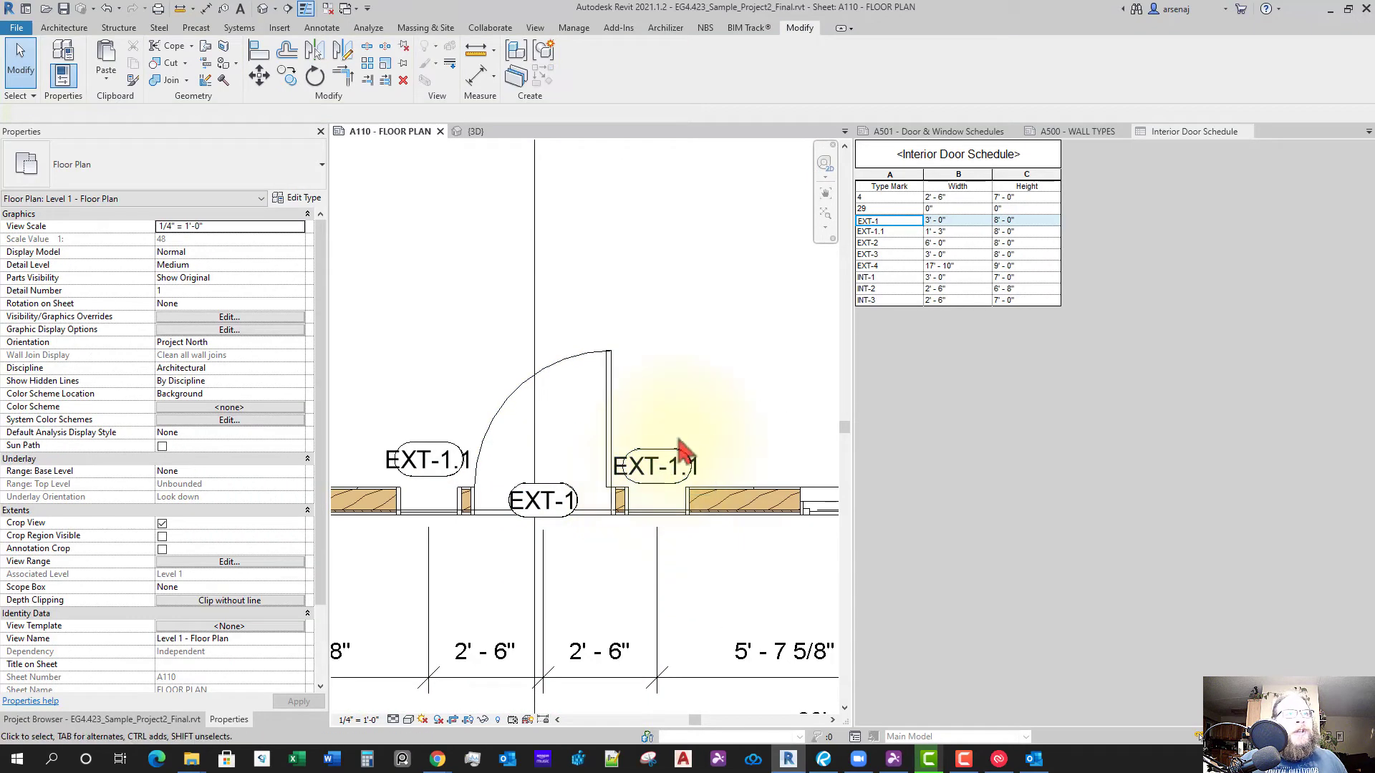
Open the Door Tag family of the EXT-1.1 side lite tag for editing
click(663, 465)
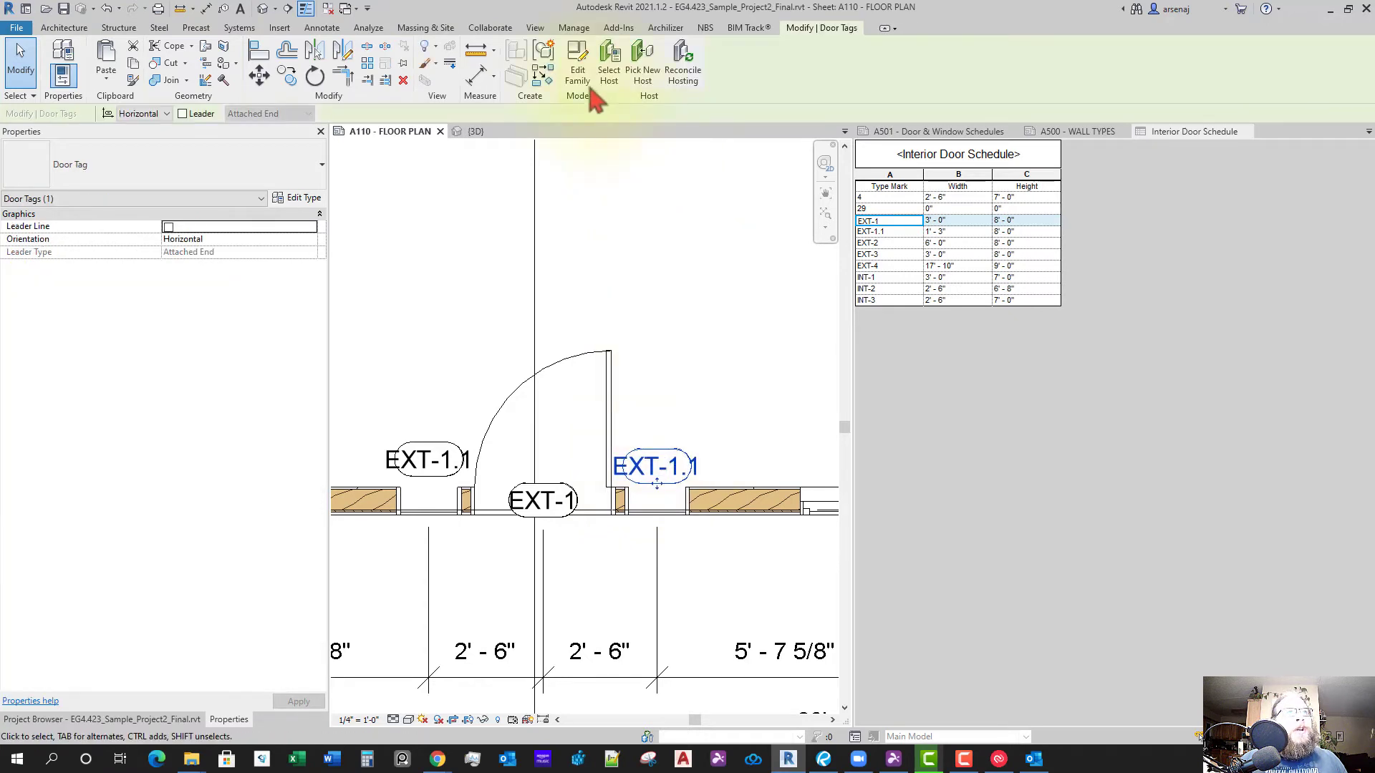
double_click(673, 467)
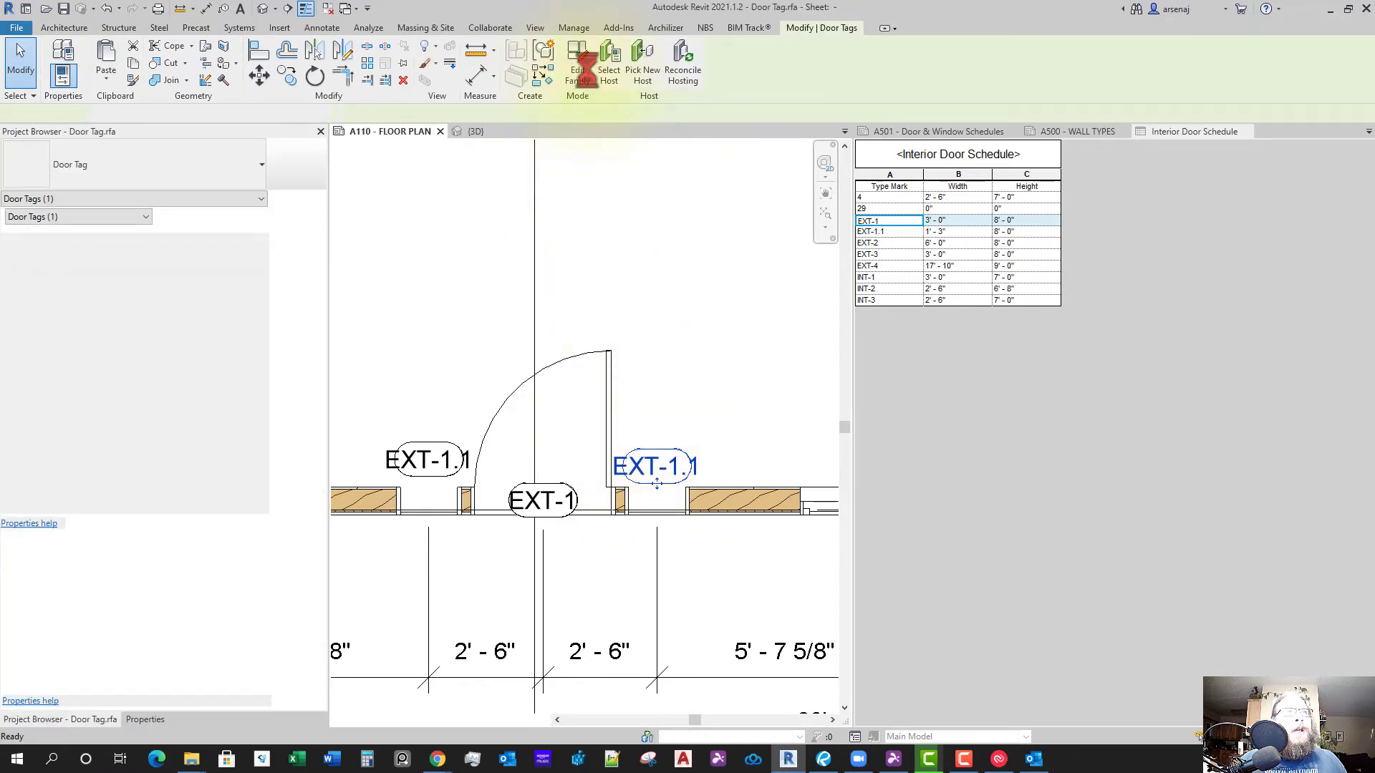
scroll(632, 405, down, 4)
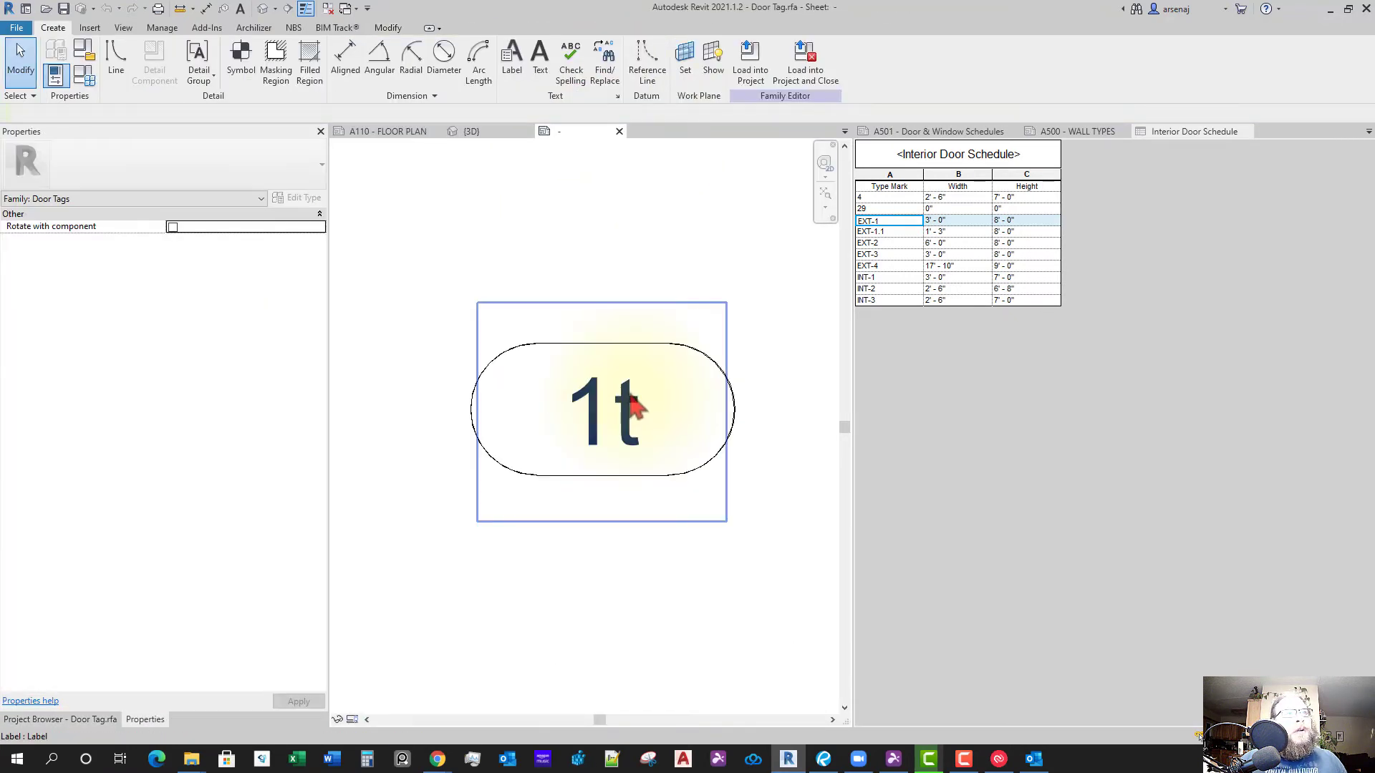
middle_drag(542, 588, 522, 587)
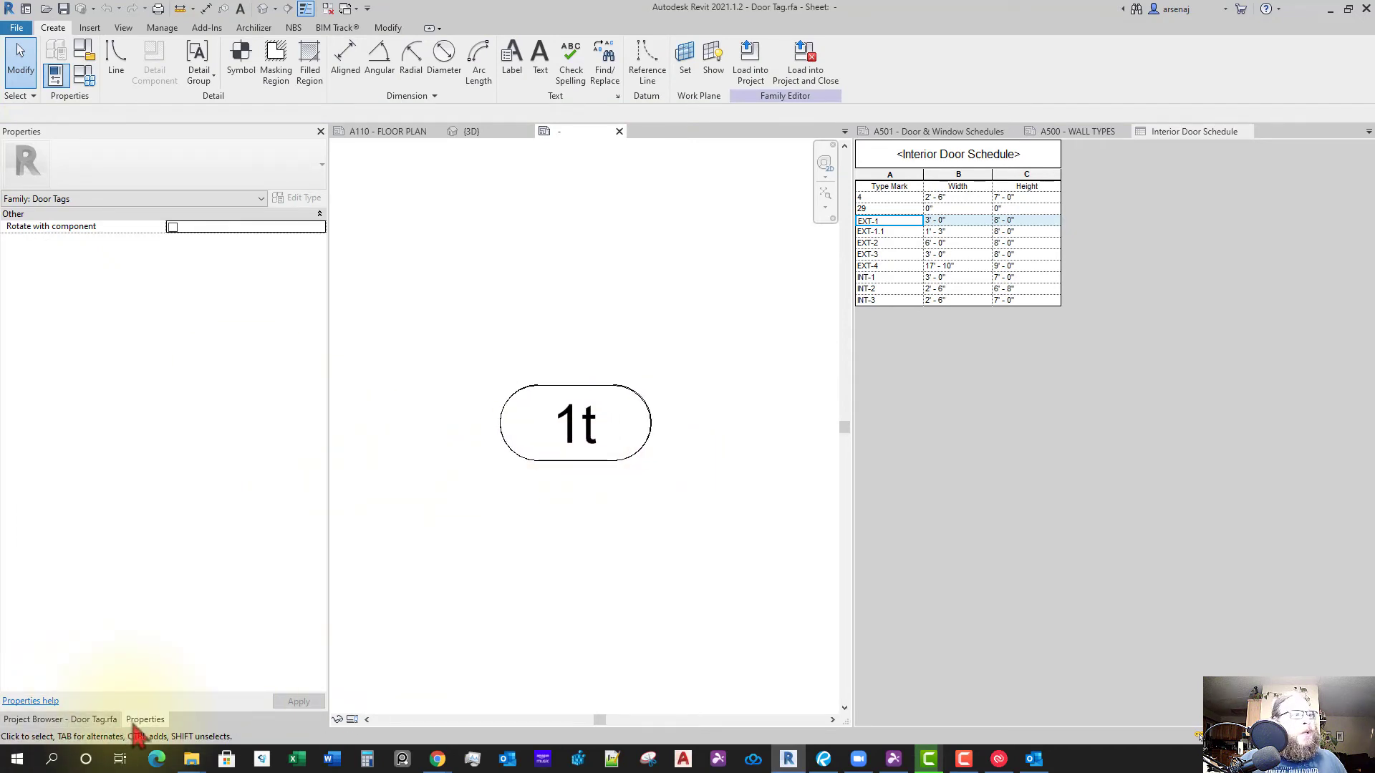
Turn on the visibility of Reference Planes and Automatic Sketch Dimensions in the door tag family's view
click(68, 719)
click(145, 719)
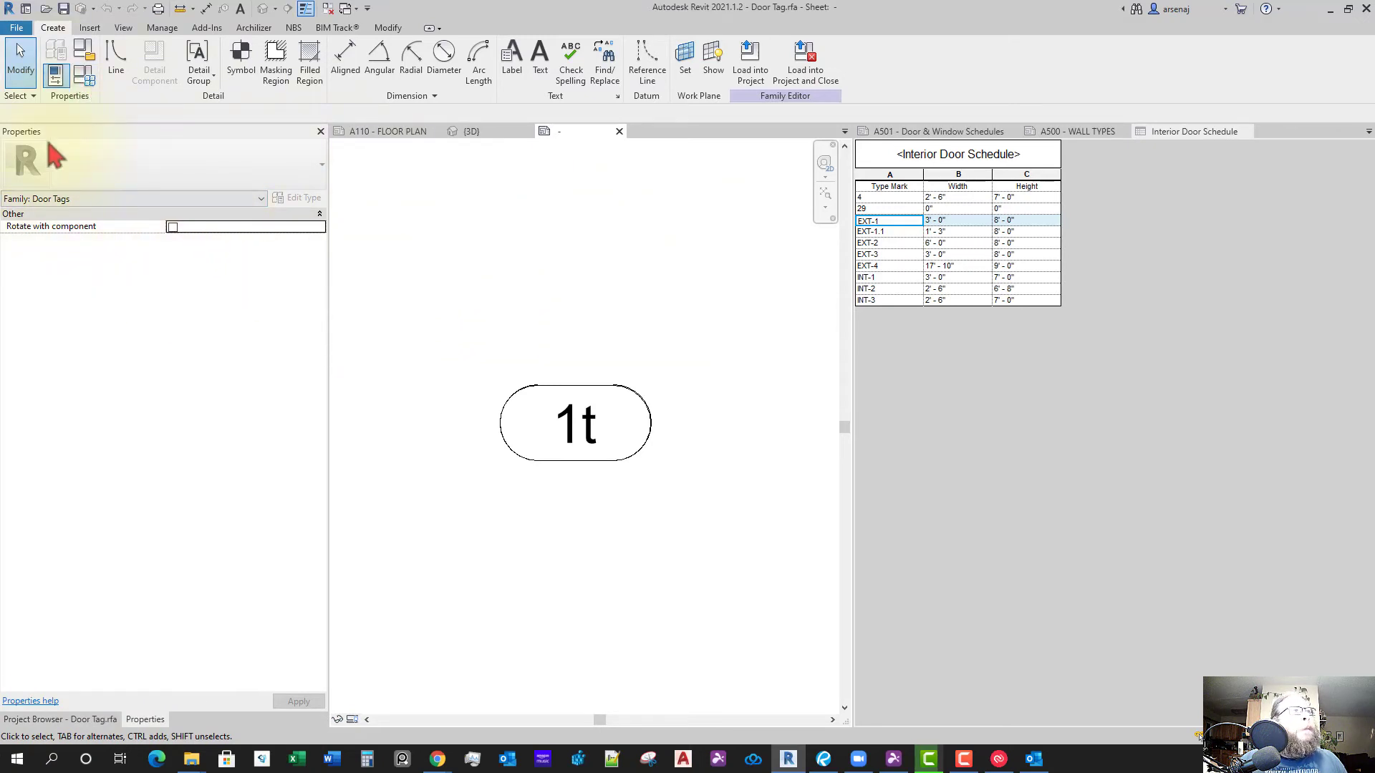
click(123, 28)
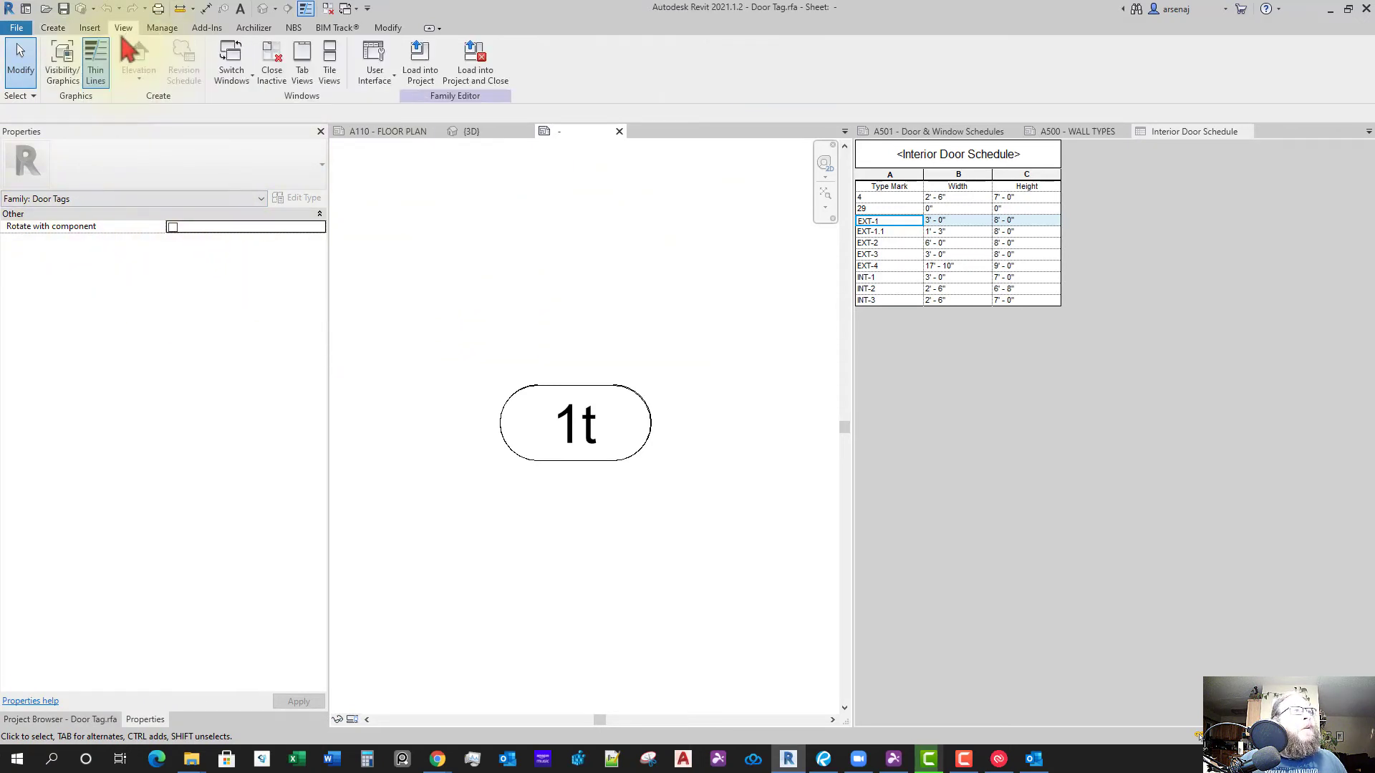
click(63, 61)
click(386, 95)
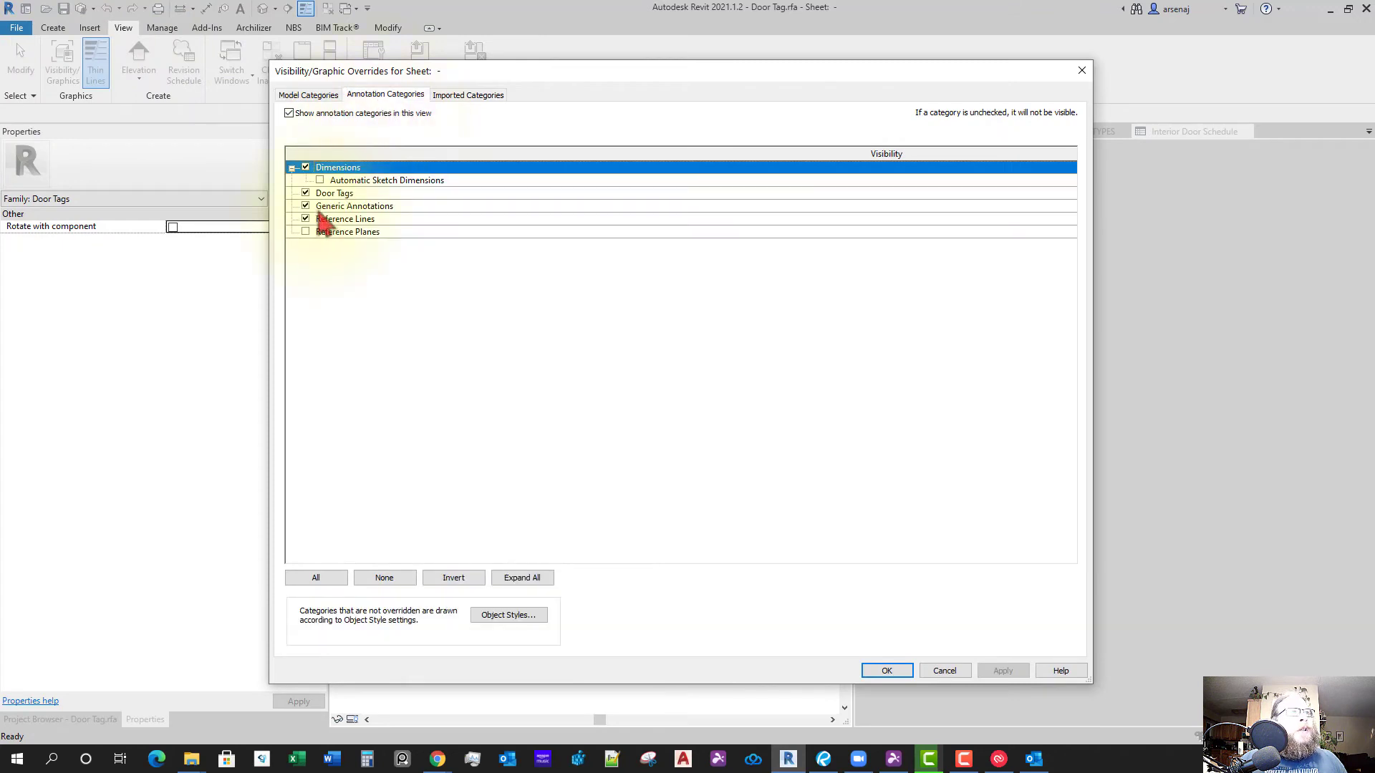
click(307, 232)
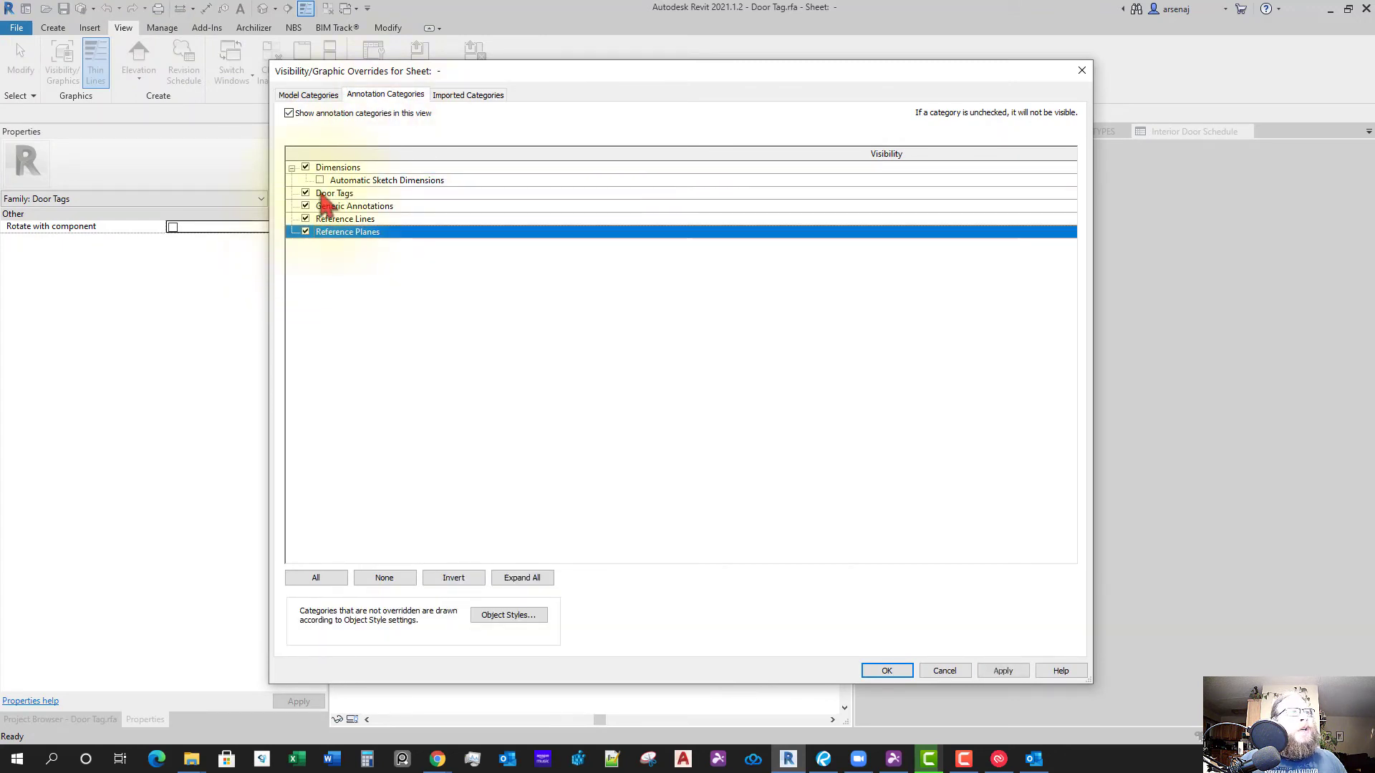
click(320, 180)
click(884, 670)
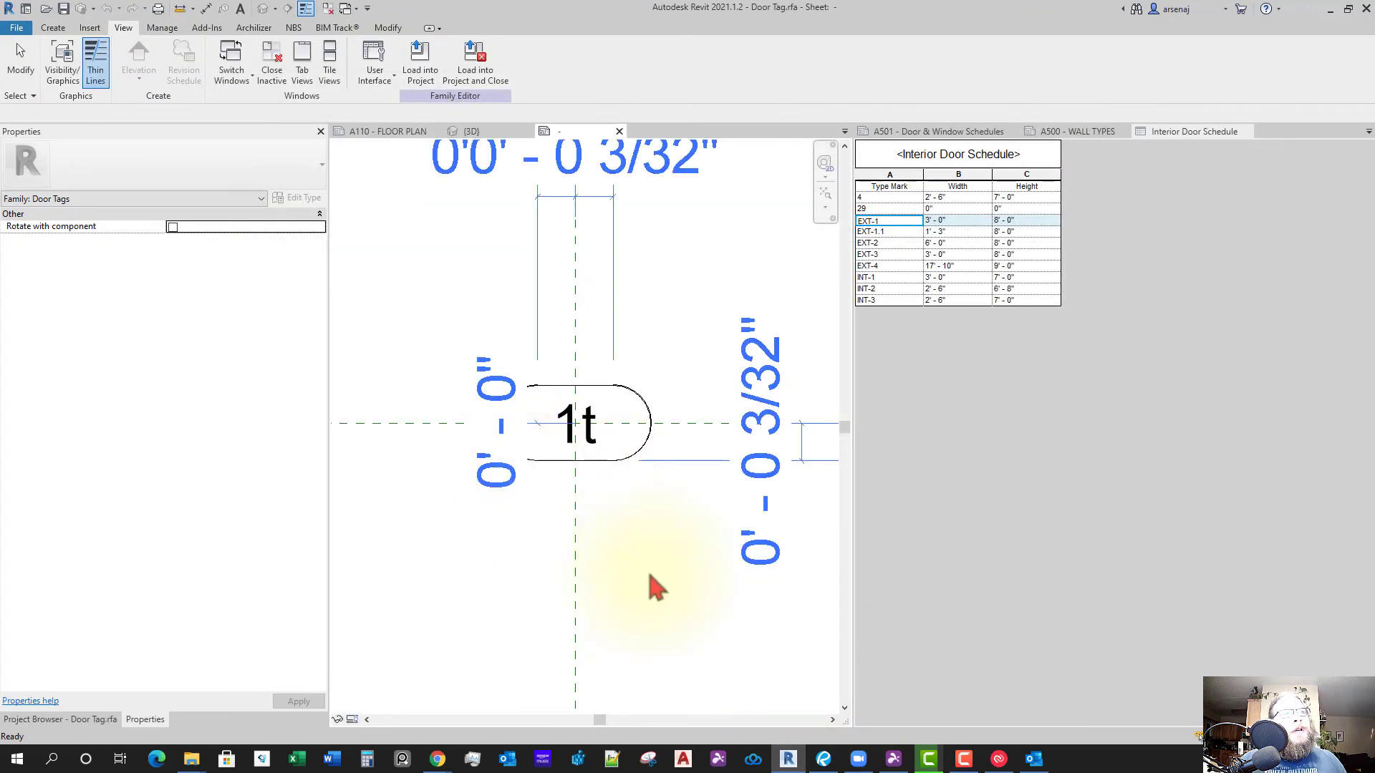
Review which annotation categories are visible in the door tag family's view, leaving the settings as they are
scroll(634, 593, down, 3)
middle_drag(642, 625, 678, 623)
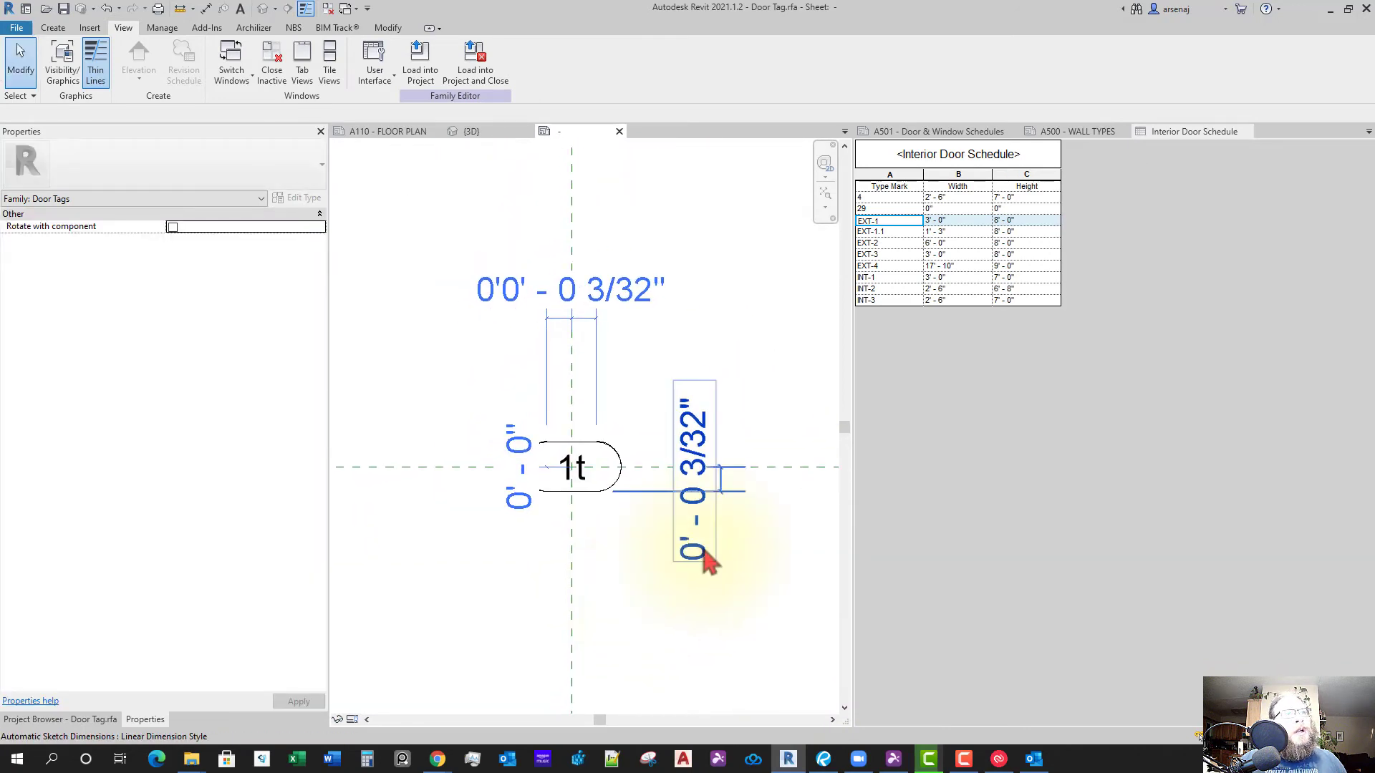
scroll(630, 483, up, 1)
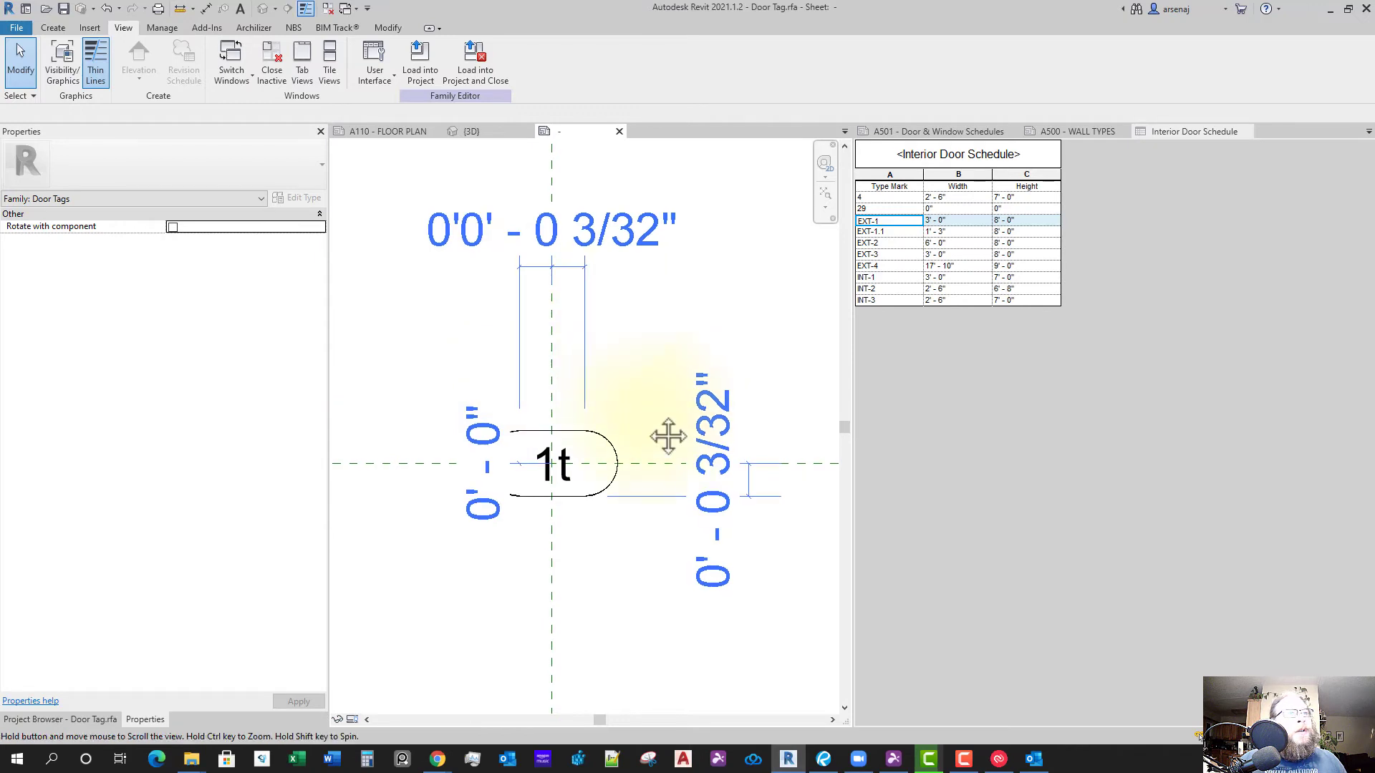
scroll(651, 439, down, 2)
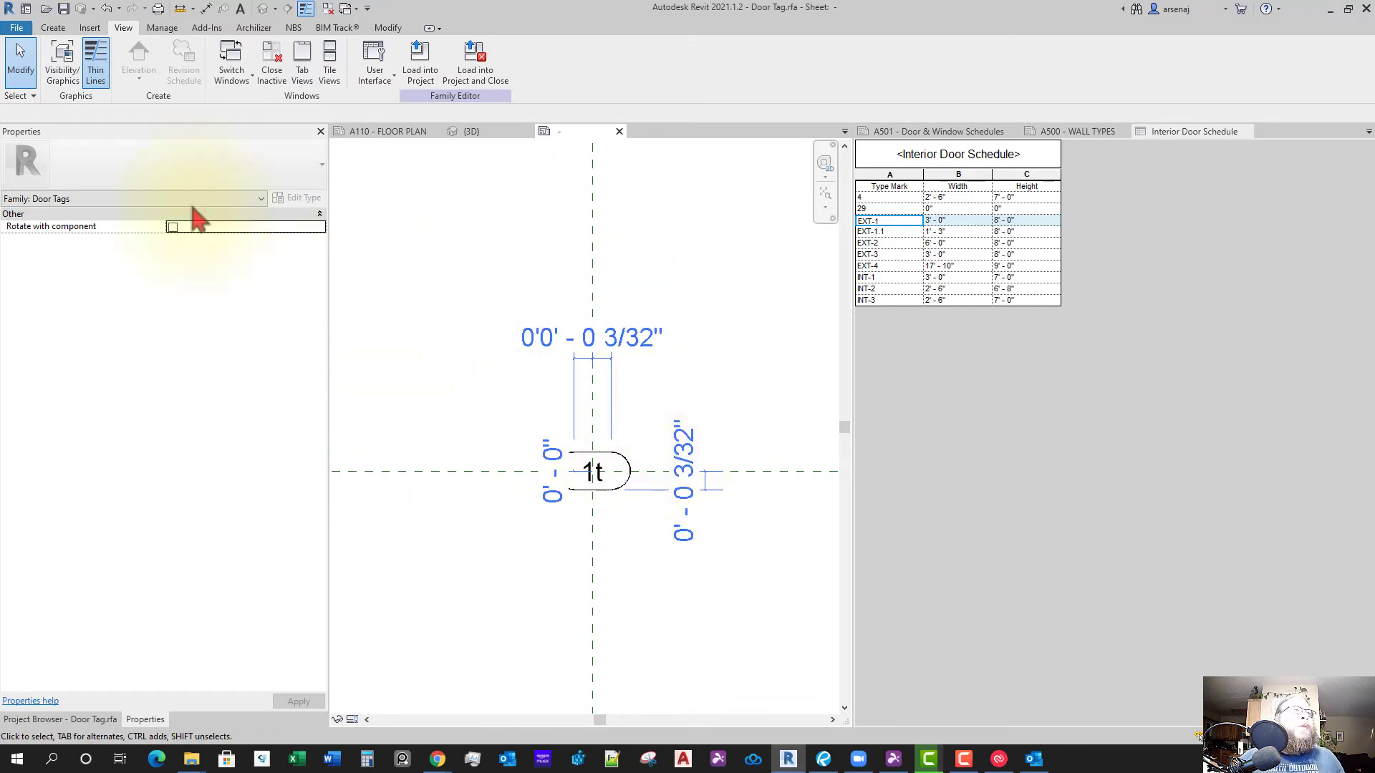
click(63, 63)
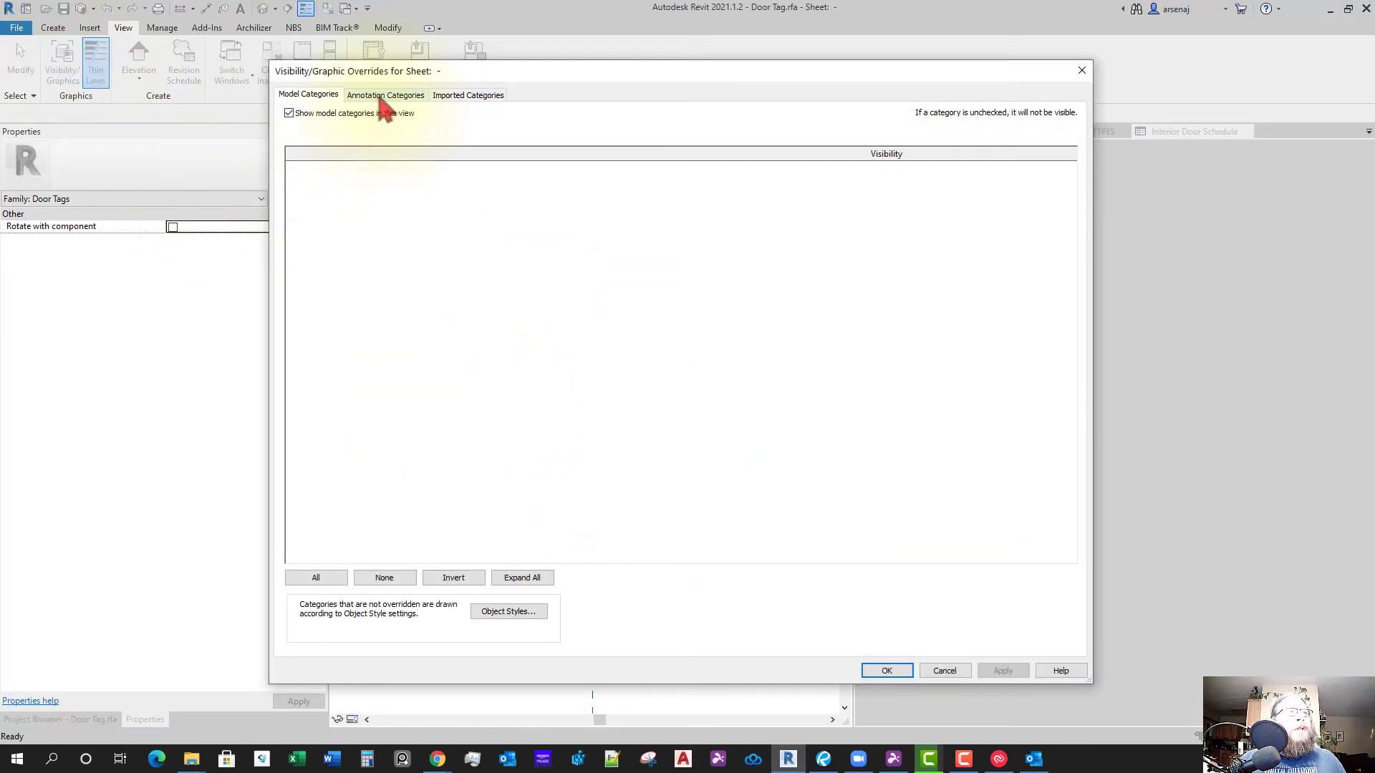
click(382, 96)
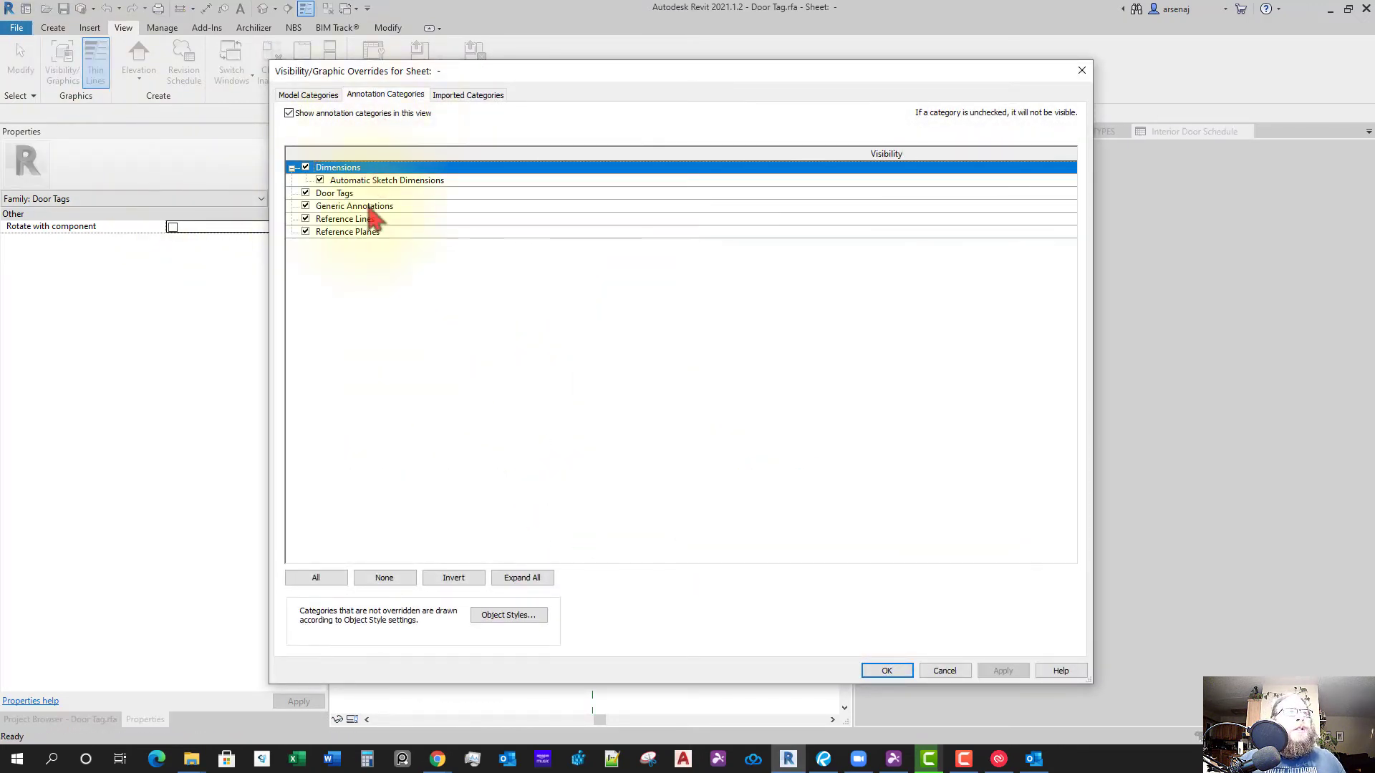
click(887, 672)
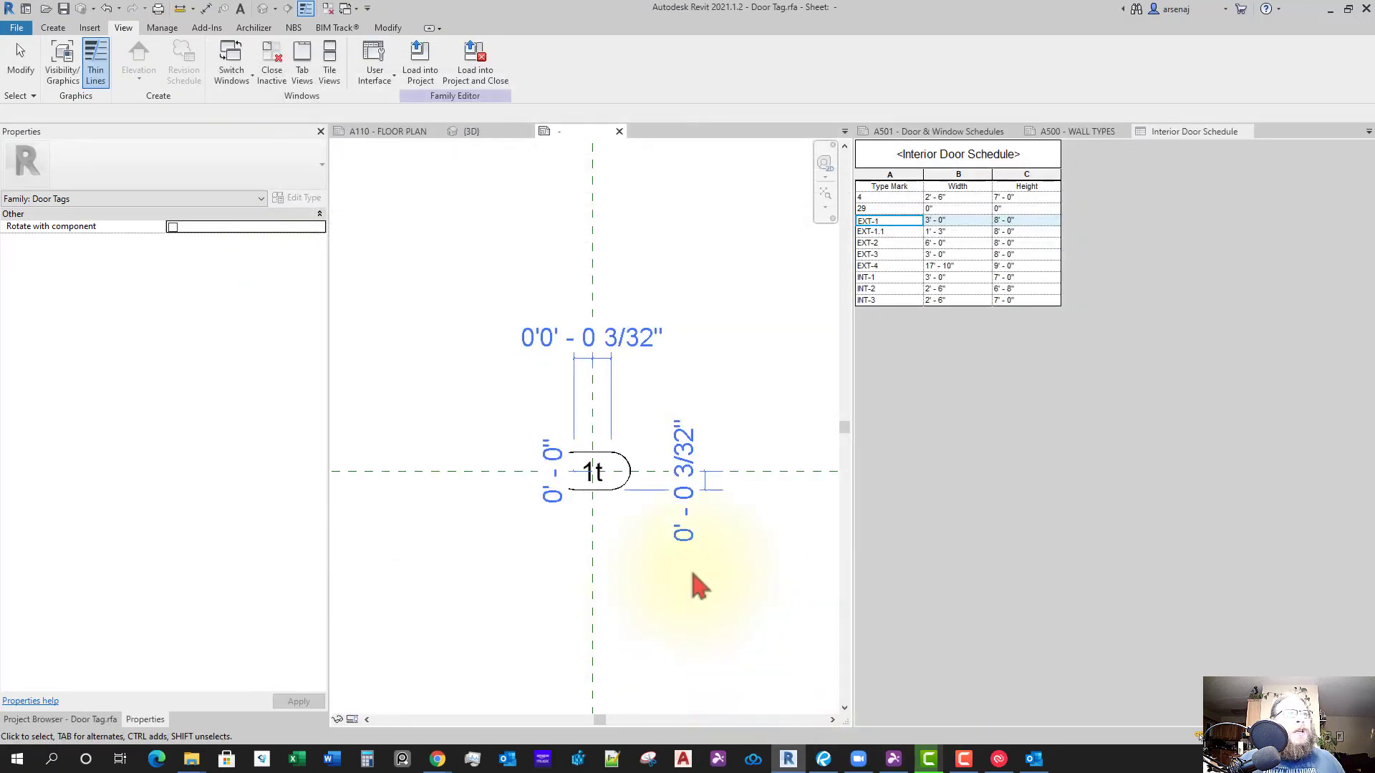
click(21, 63)
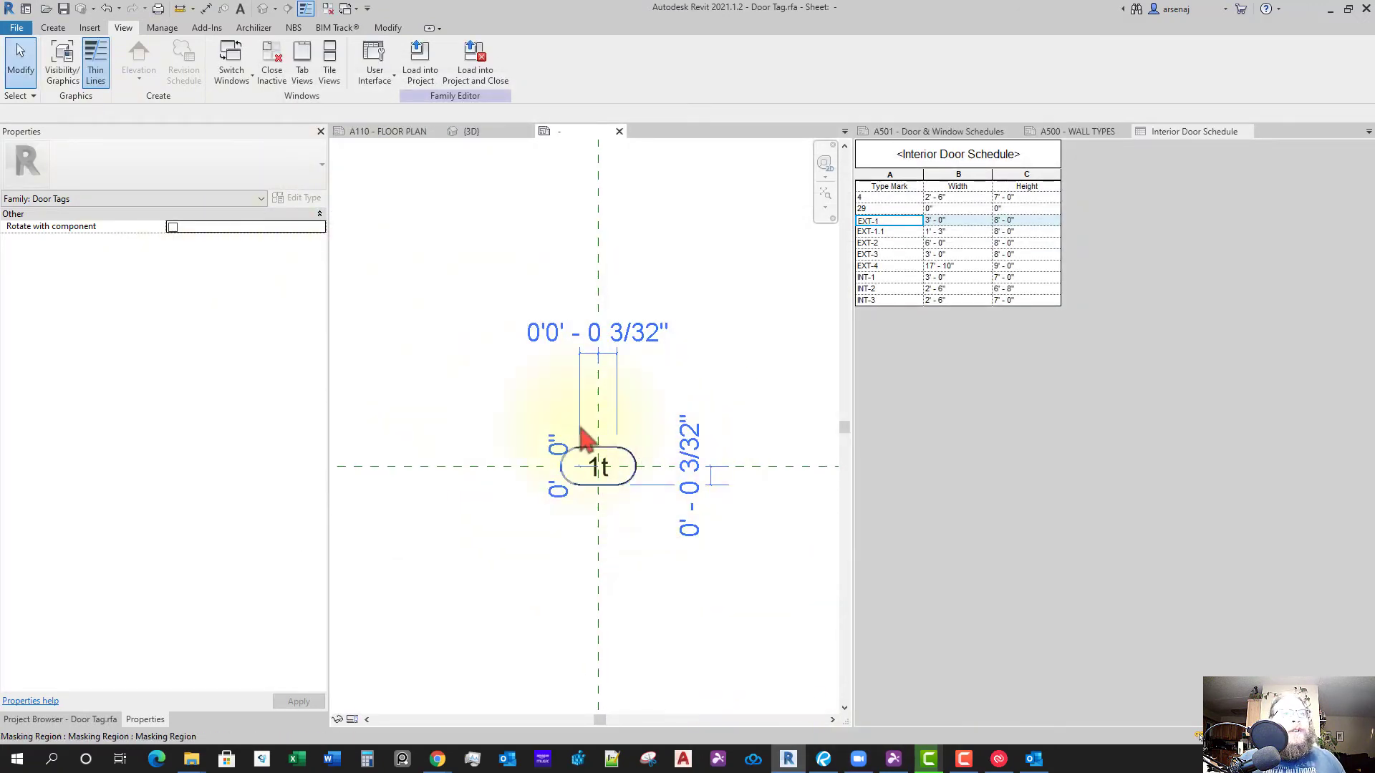
click(53, 27)
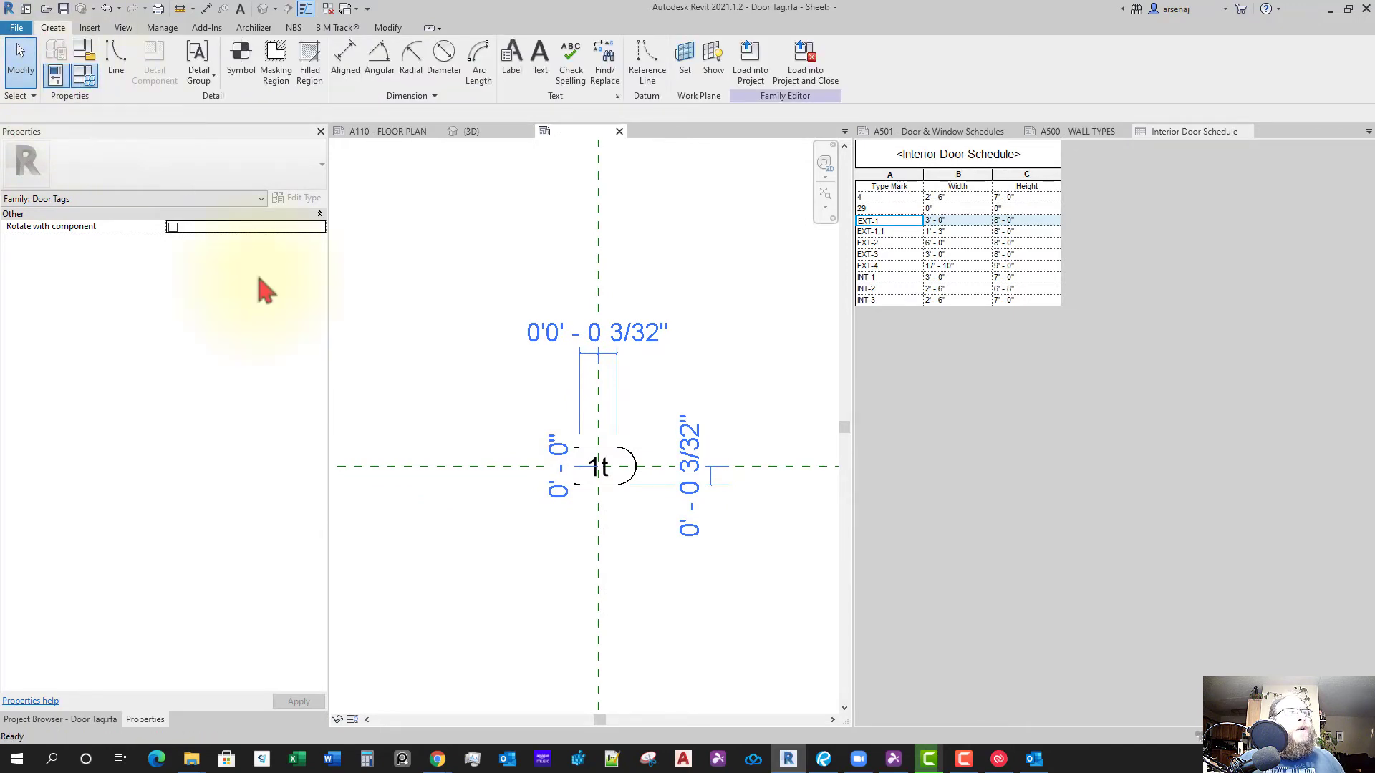
key(f)
key(t)
key(Escape)
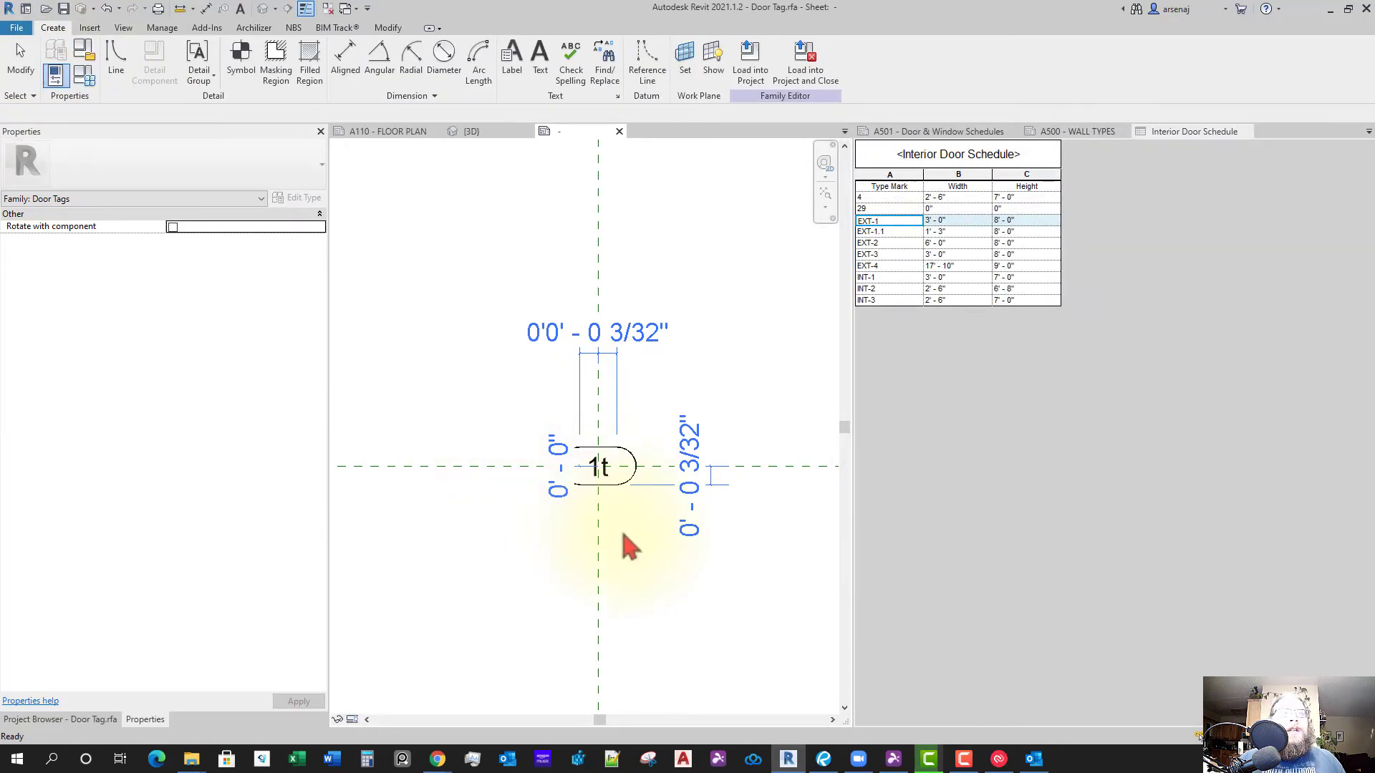
Spread the texts of the two horizontal dimensions above the tag outline apart, one to each side of the vertical reference plane
mouse_move(663, 546)
middle_down()
mouse_move(647, 552)
mouse_move(507, 325)
mouse_move(508, 377)
middle_up()
click(577, 321)
mouse_move(578, 318)
mouse_down()
mouse_move(691, 306)
mouse_move(705, 290)
mouse_up()
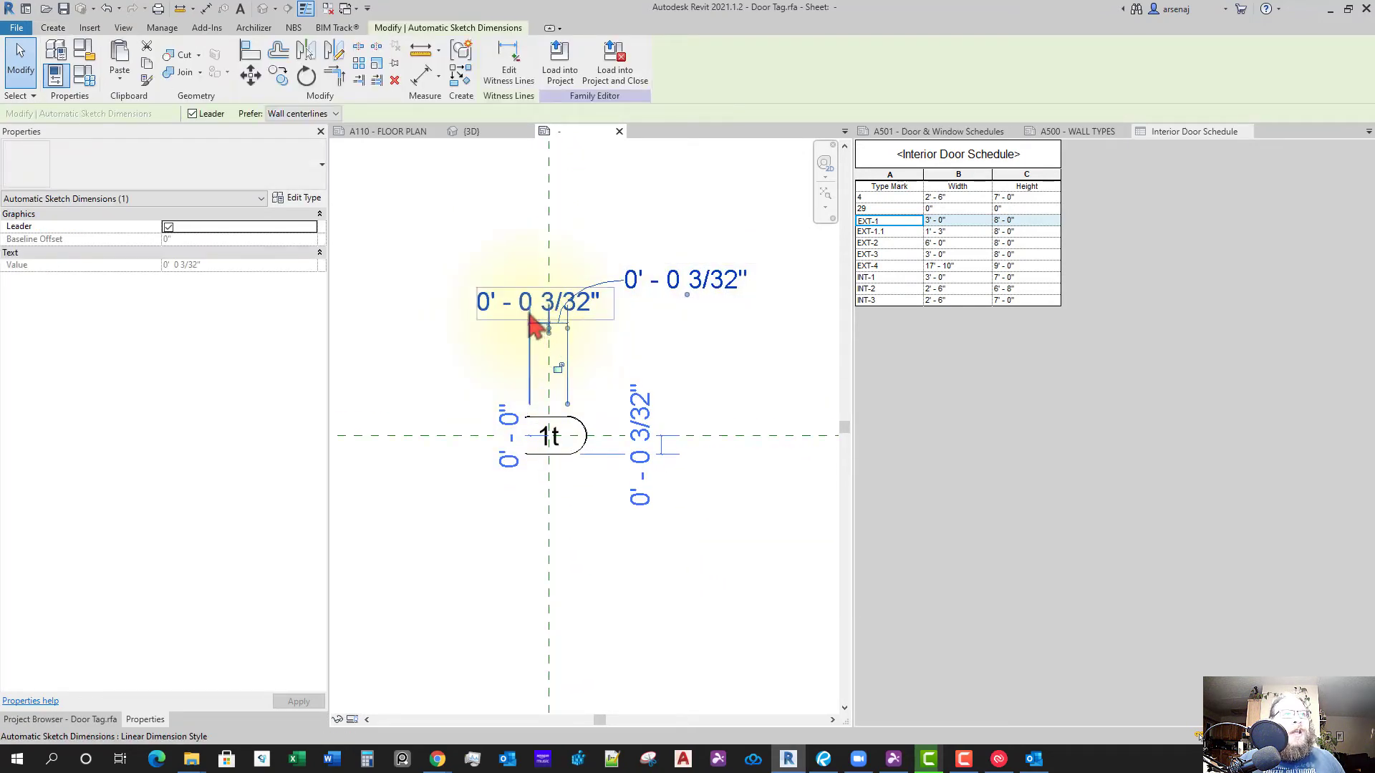
drag(535, 324, 443, 308)
click(526, 490)
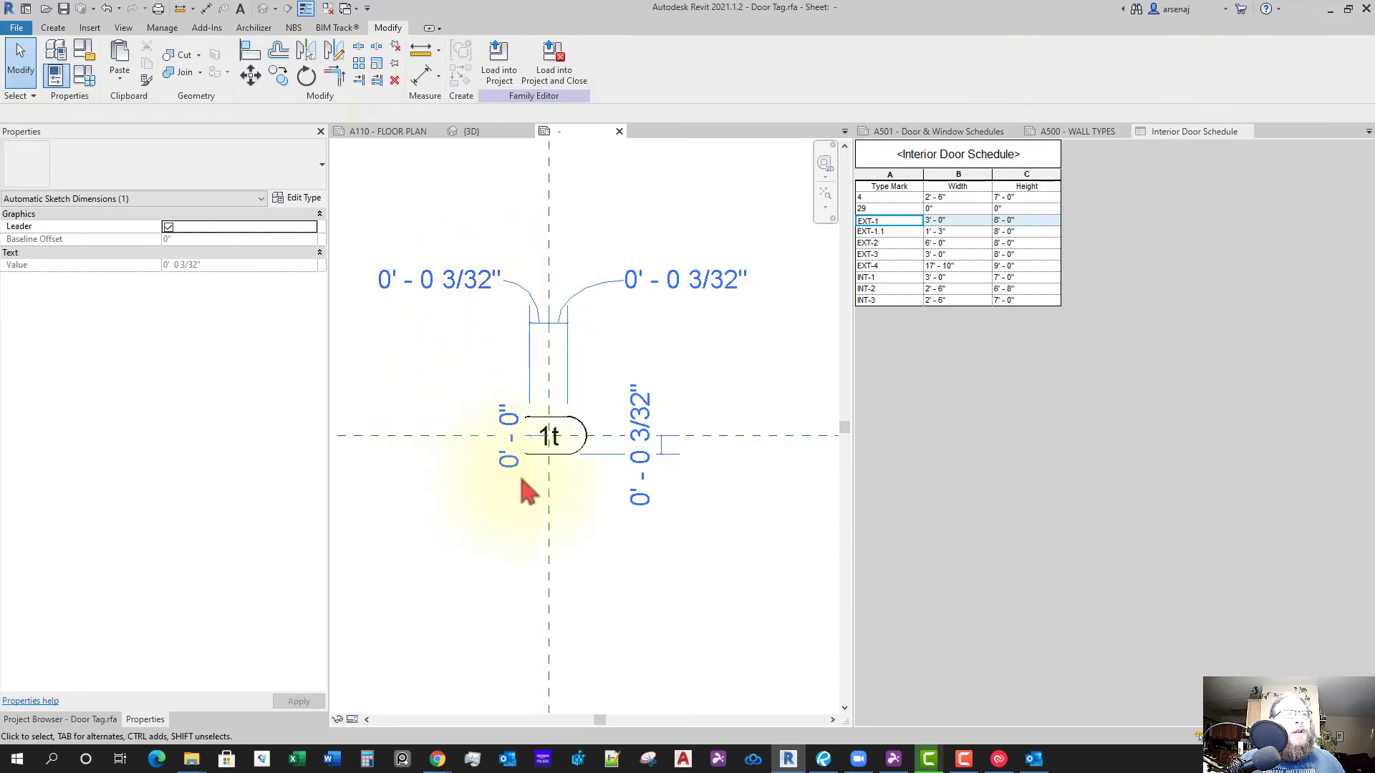
Try to reposition the vertical 0' - 0" dimension that overlaps the tag outline's left arc
click(510, 458)
mouse_move(523, 436)
mouse_down()
mouse_move(473, 499)
mouse_move(527, 506)
mouse_up()
drag(521, 451, 531, 516)
click(619, 538)
scroll(610, 467, up, 2)
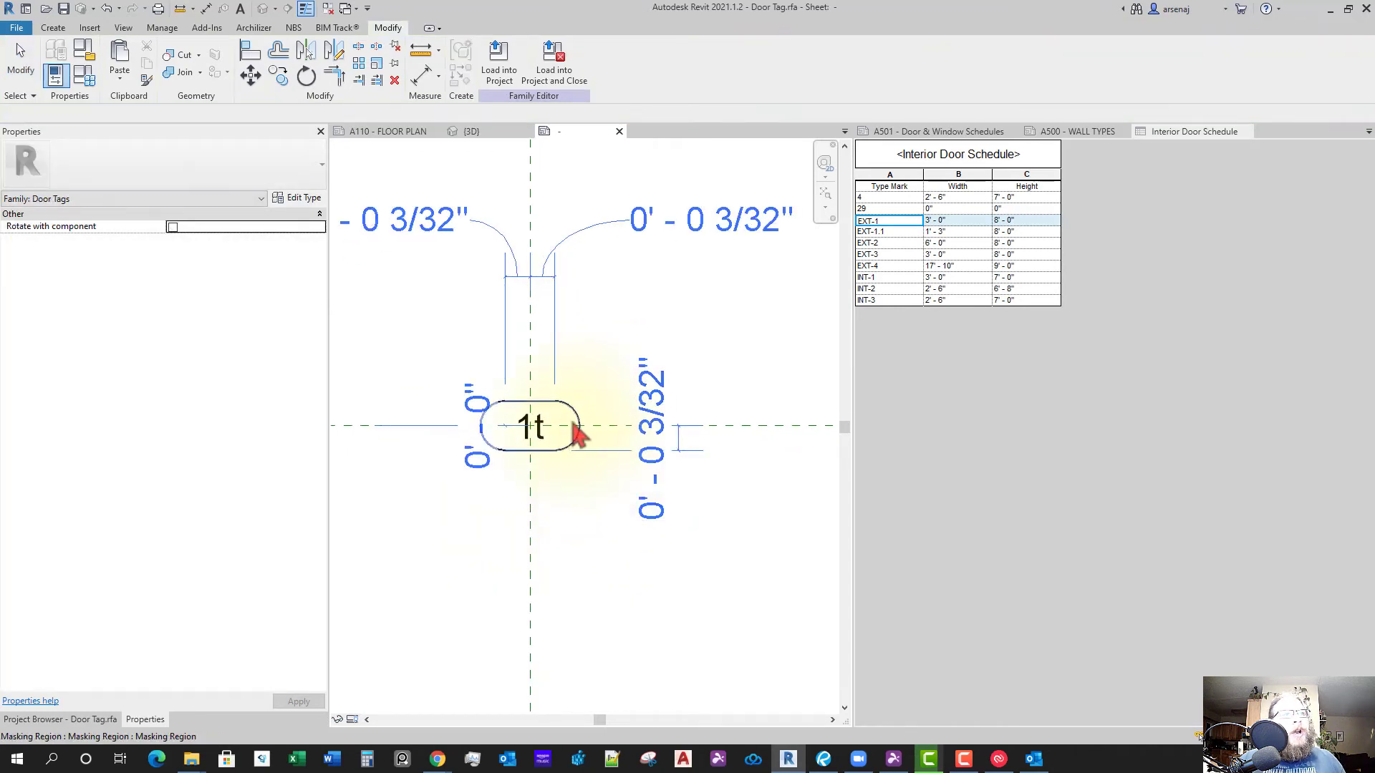
Examine the right end of the tag outline to tell the masking region apart from the arc line on top of it
click(580, 428)
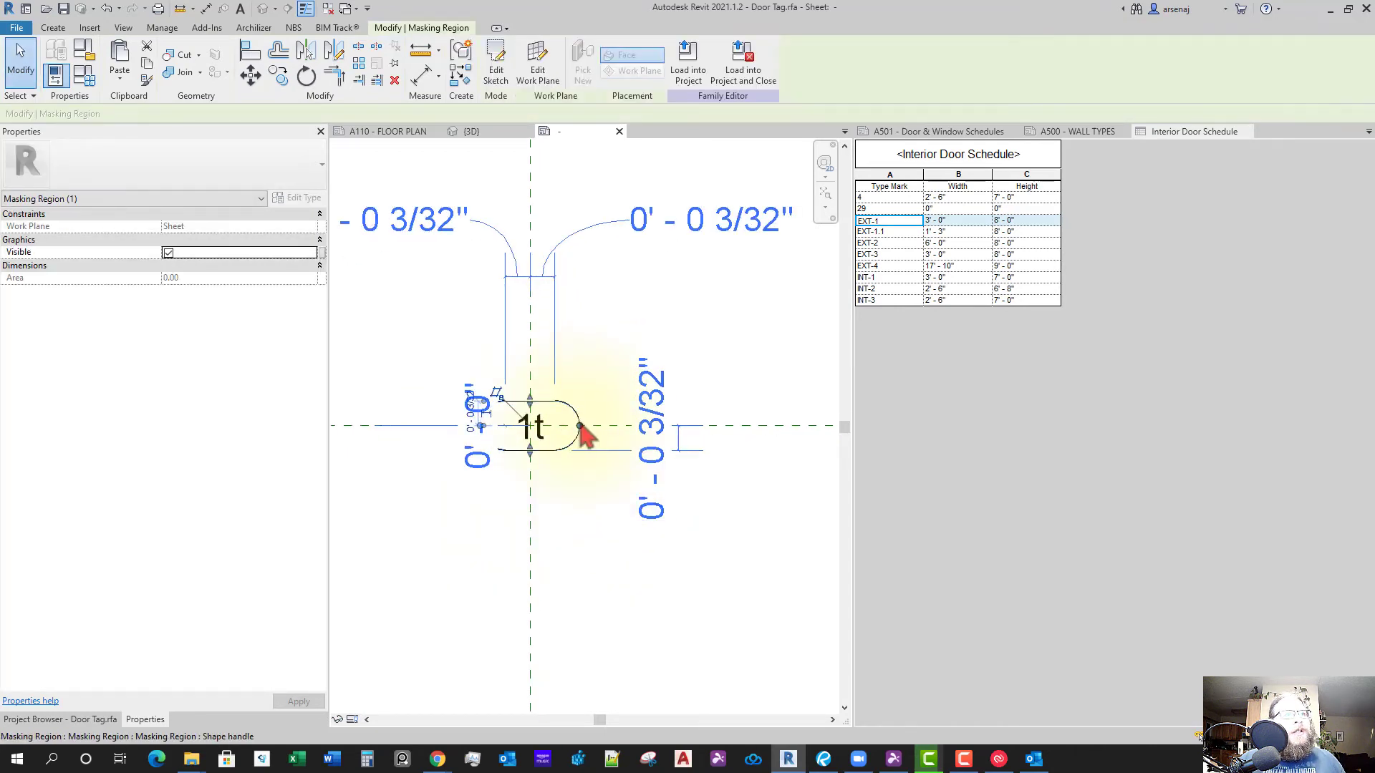
click(616, 458)
scroll(654, 482, down, 1)
scroll(651, 454, up, 1)
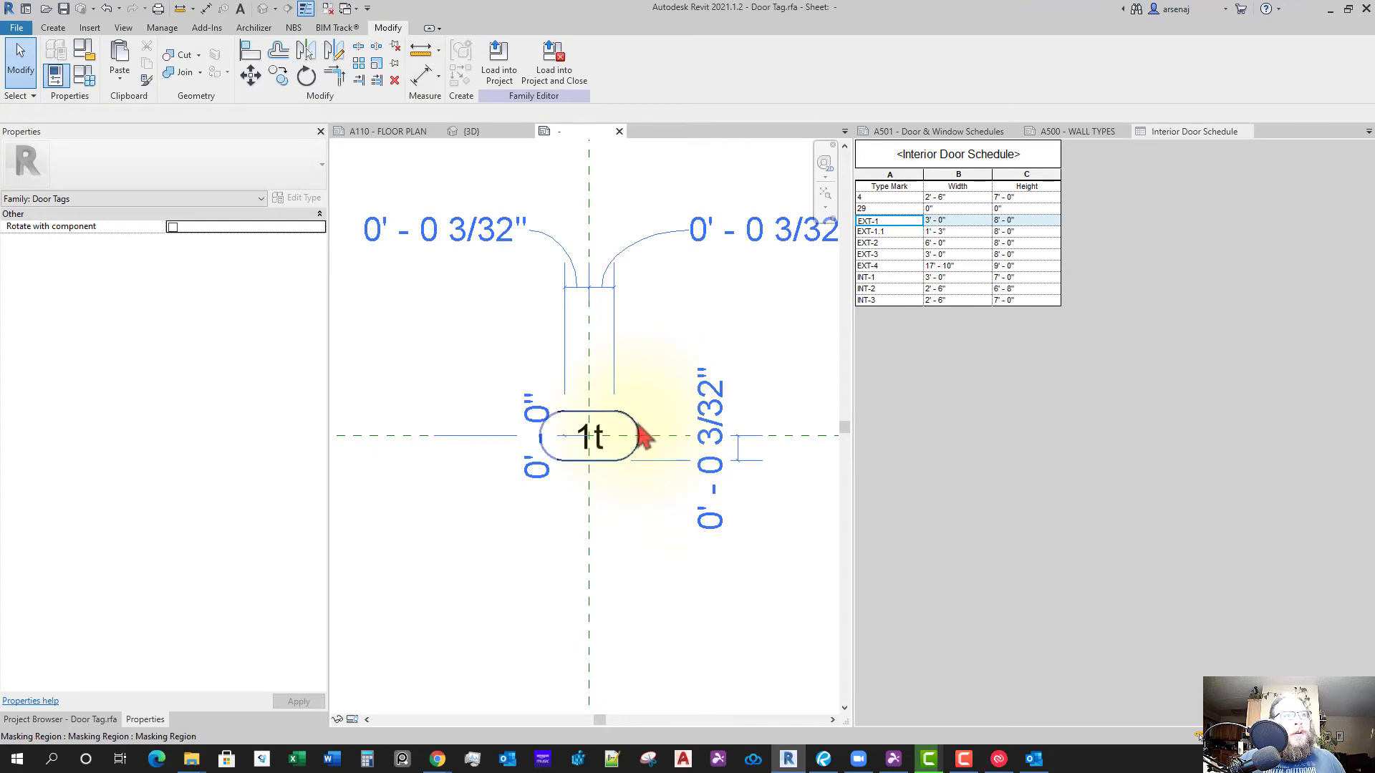
click(637, 442)
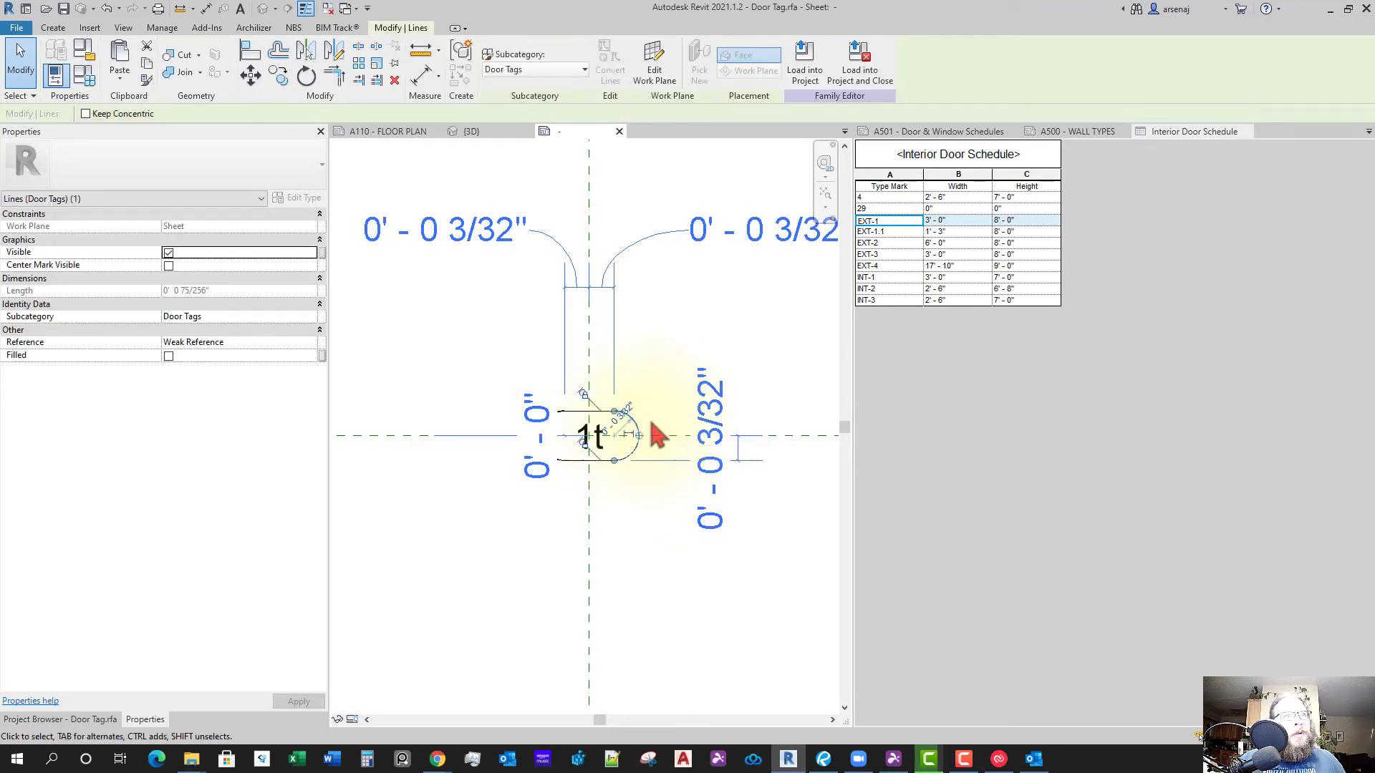
scroll(702, 436, down, 1)
click(639, 494)
scroll(637, 481, up, 3)
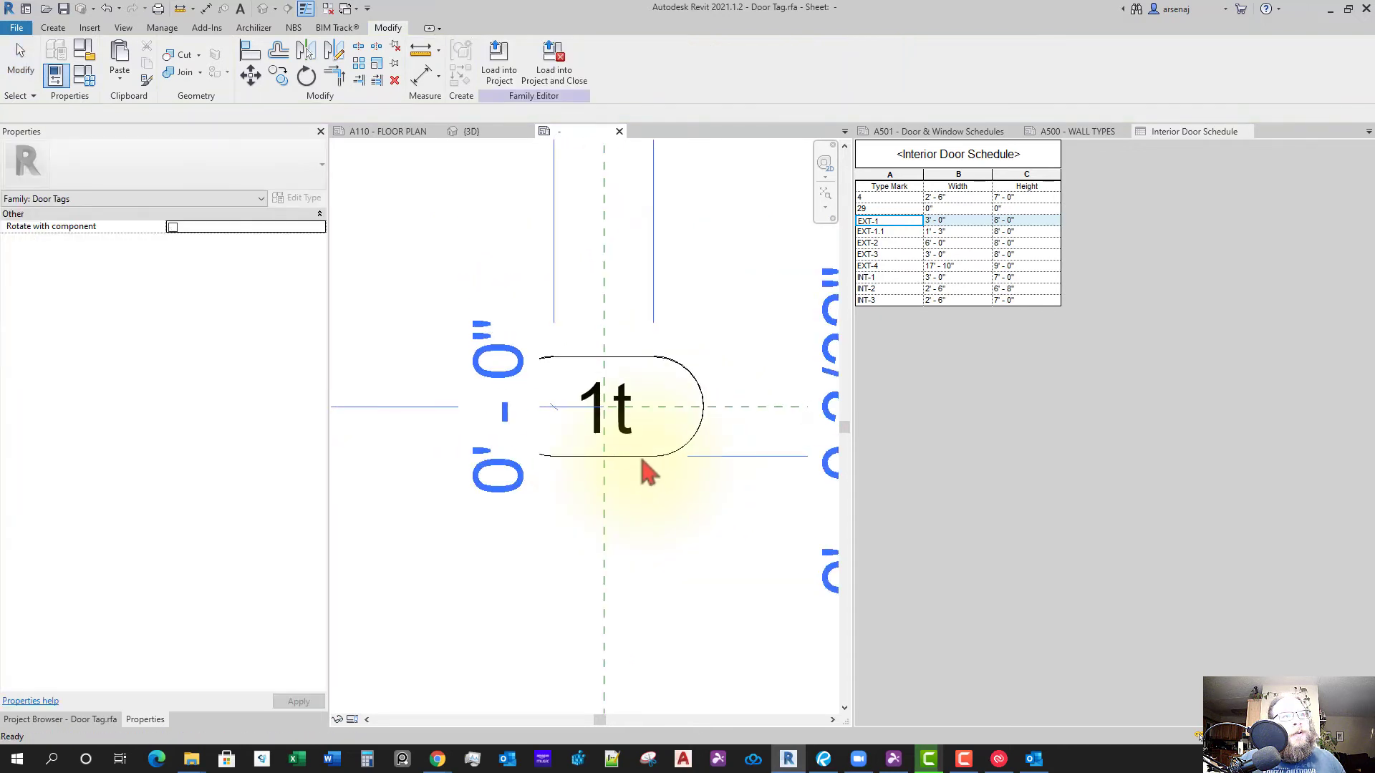
Try to move the tag outline's right arc line horizontally outward by 0.125
click(679, 469)
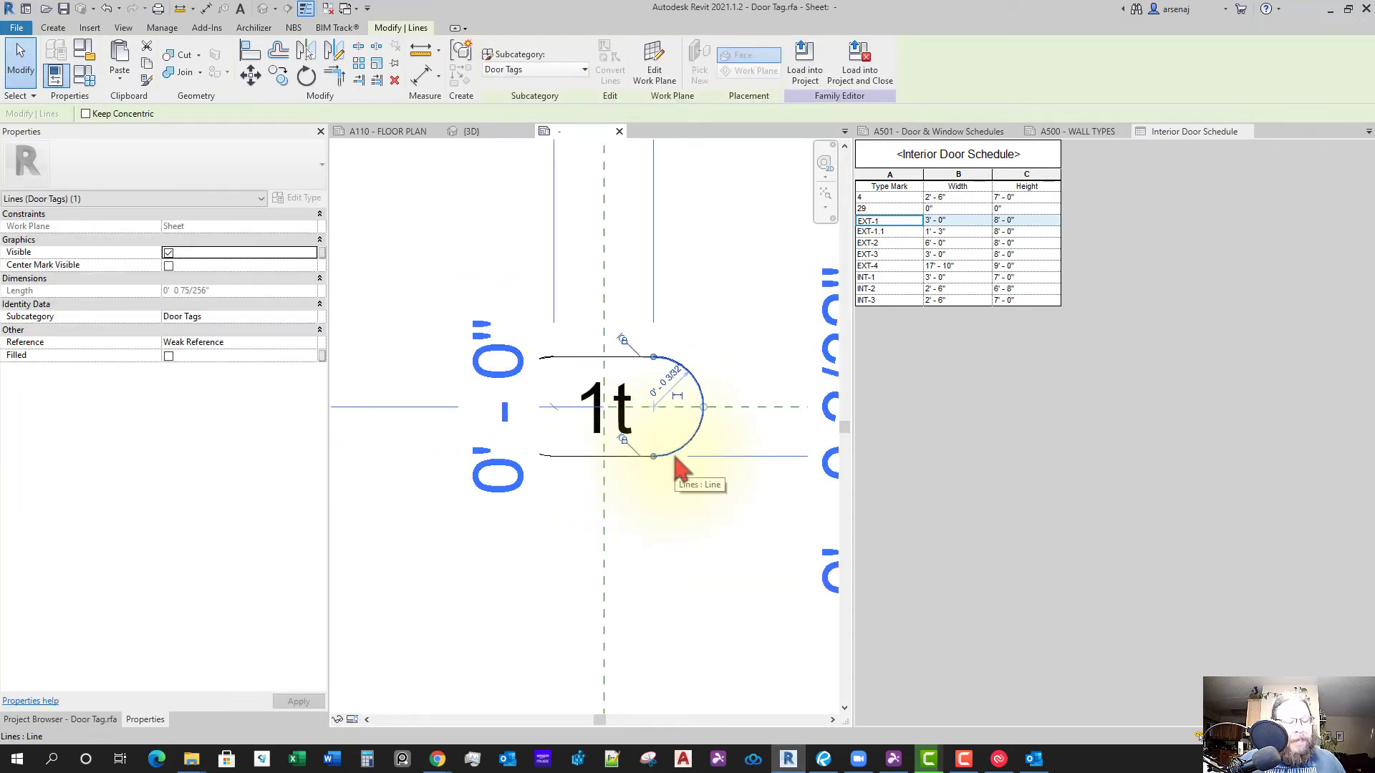
click(256, 84)
middle_drag(712, 552, 624, 486)
scroll(624, 486, down, 1)
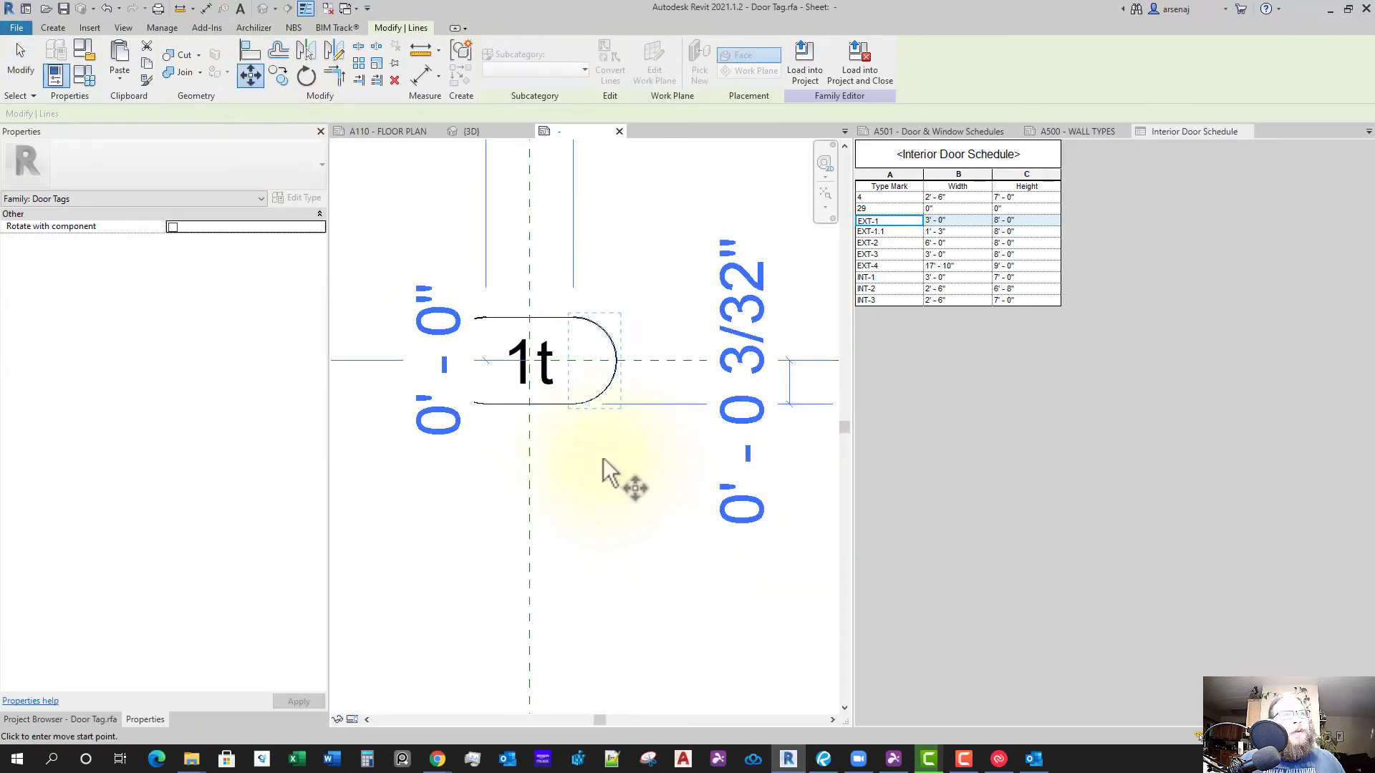
click(578, 449)
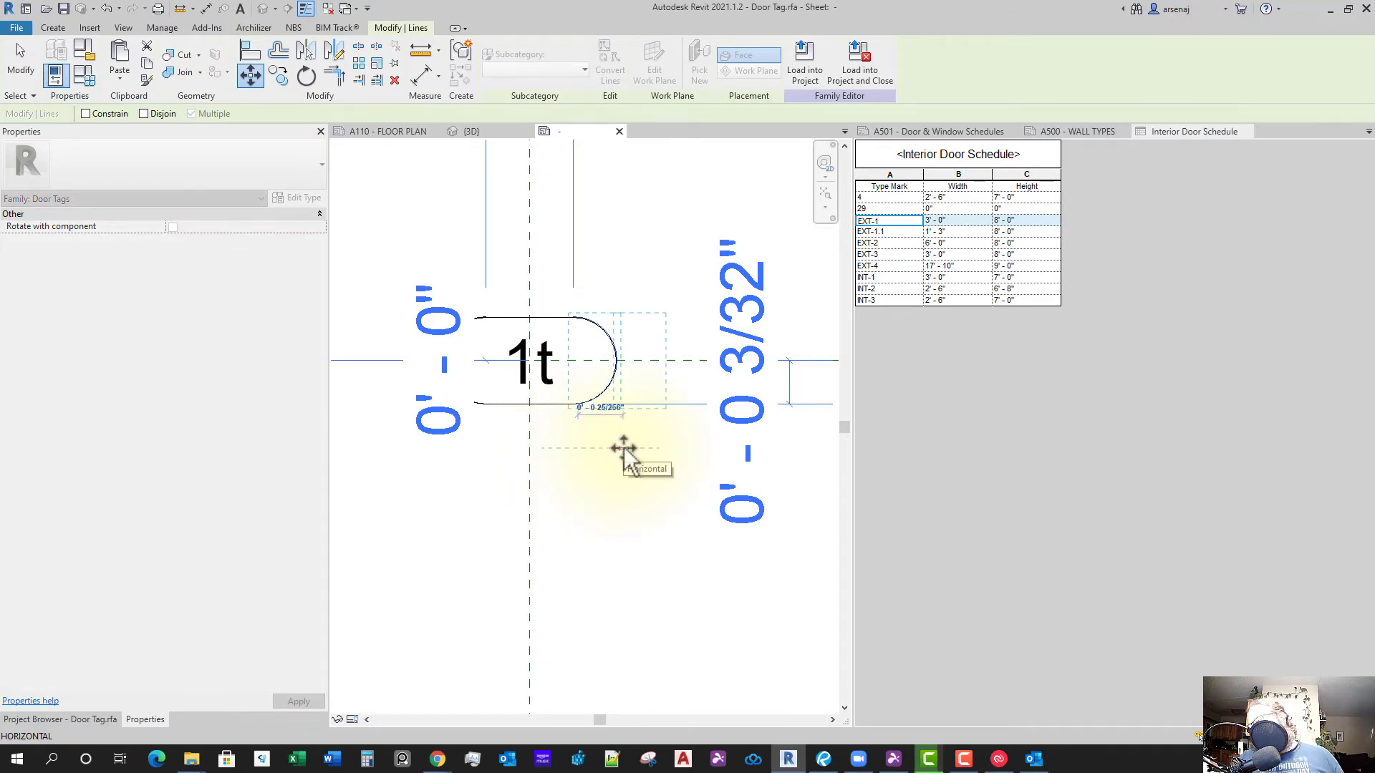
text(0.125)
key(Return)
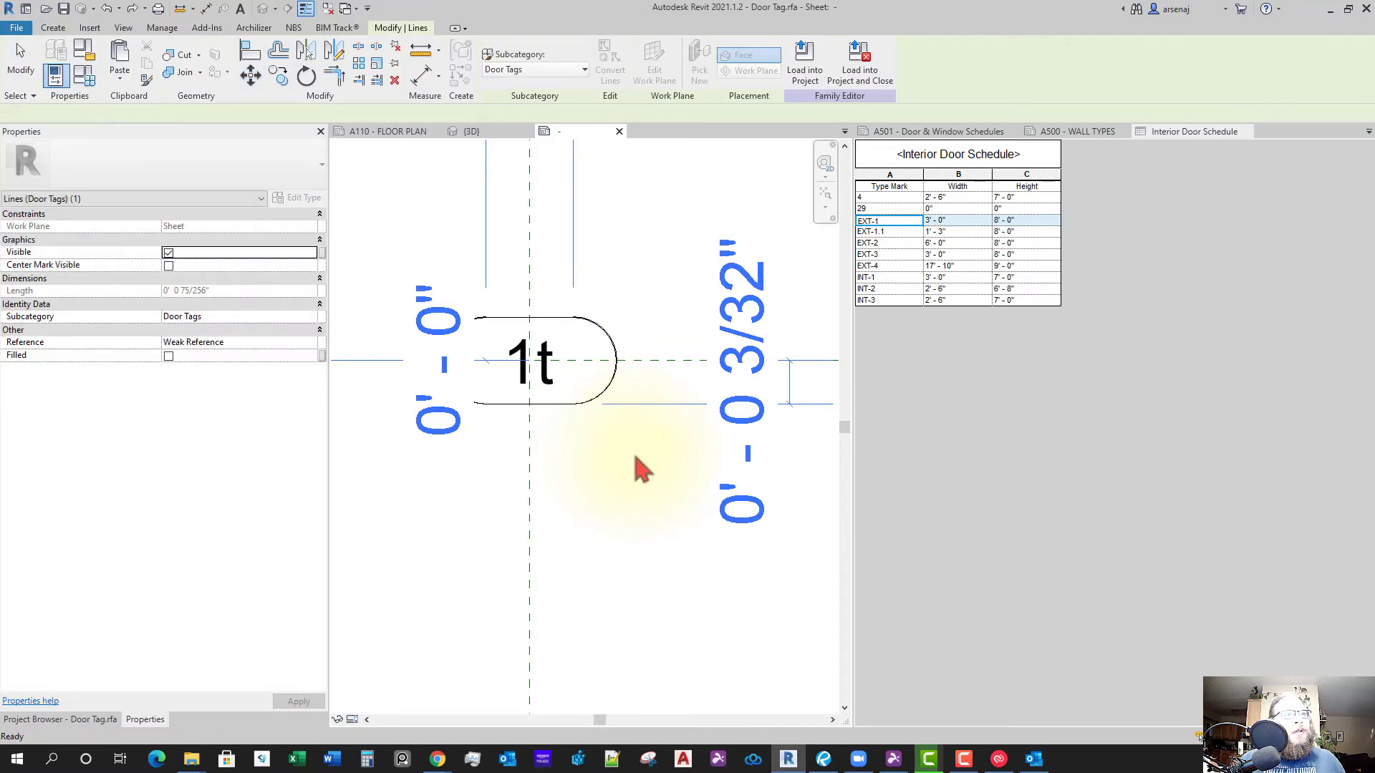
Move the tag outline's right arc line 0' 0.125" horizontally outward to lengthen the tag
click(633, 459)
click(614, 386)
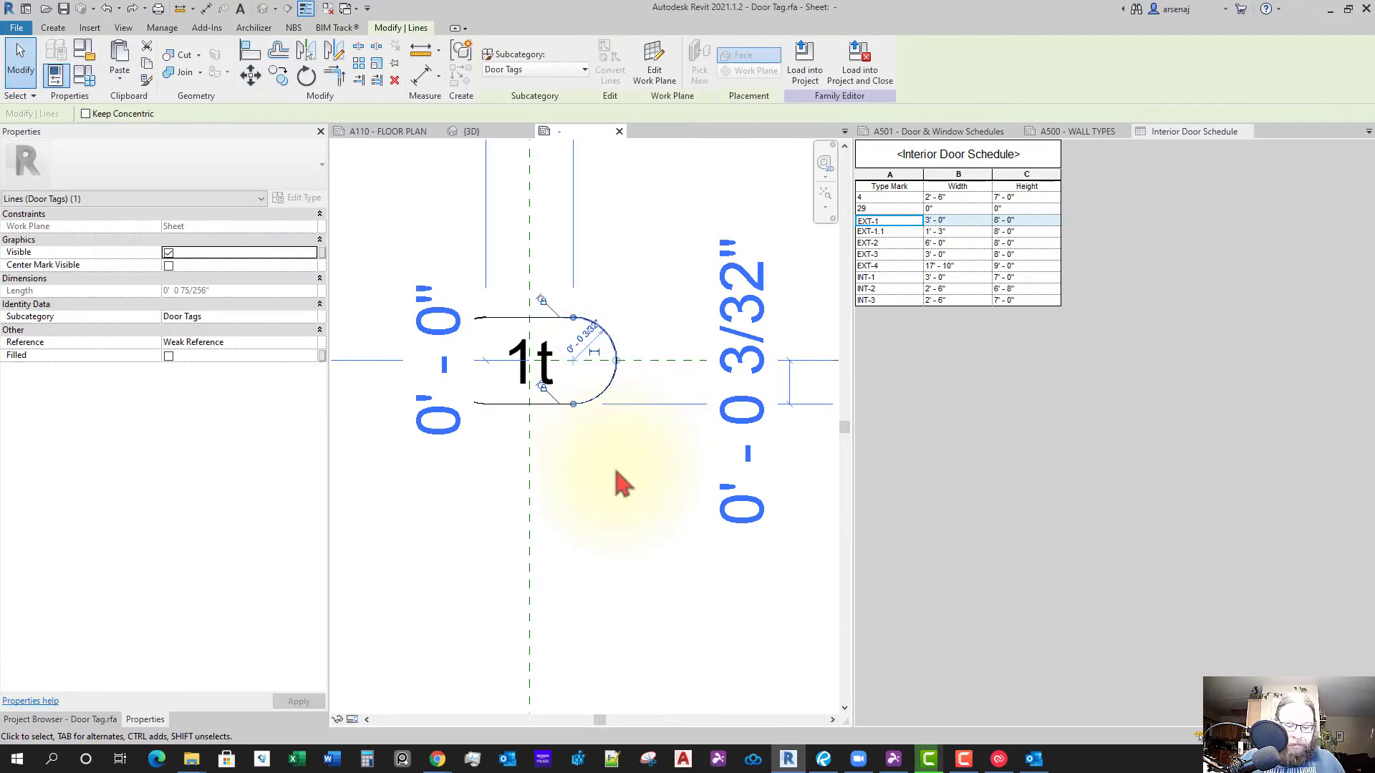
key(m)
key(v)
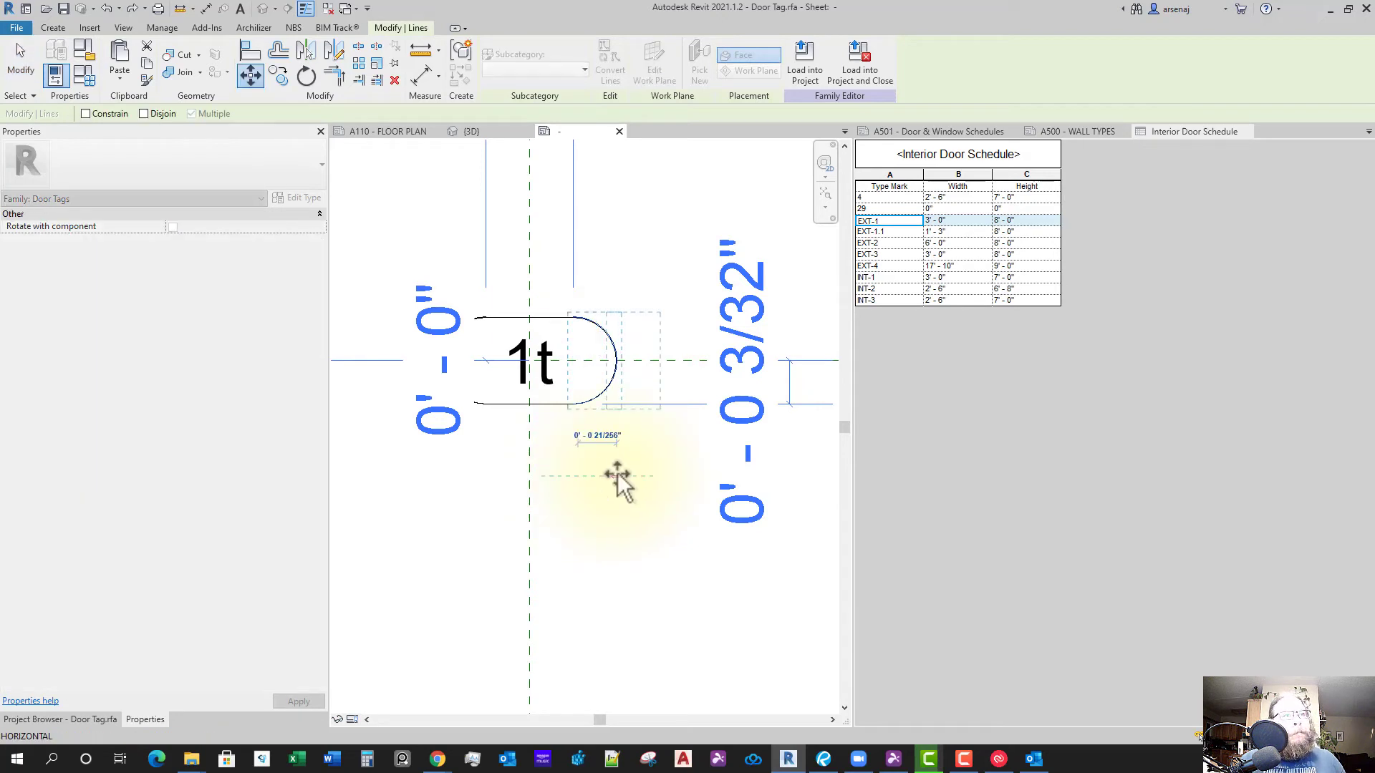
text(0)
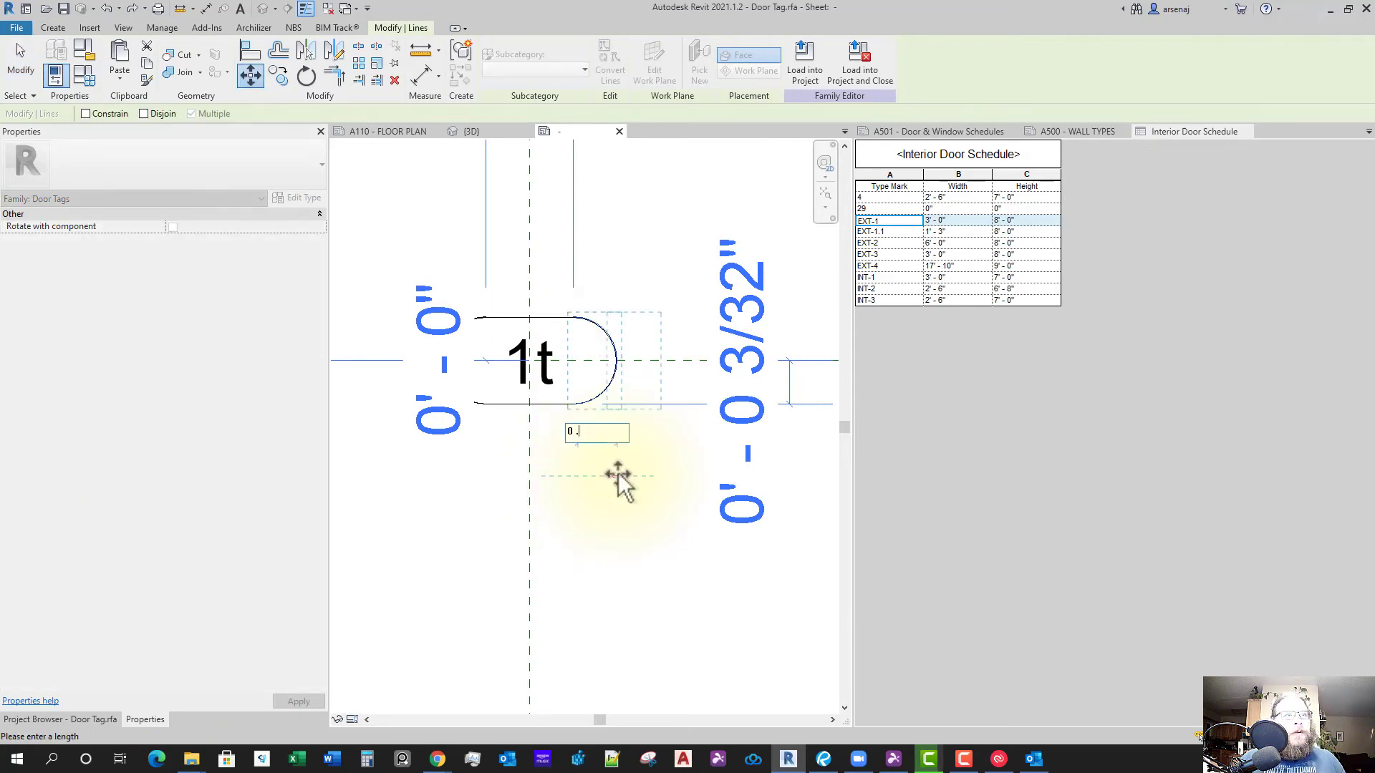
text(.125)
key(Return)
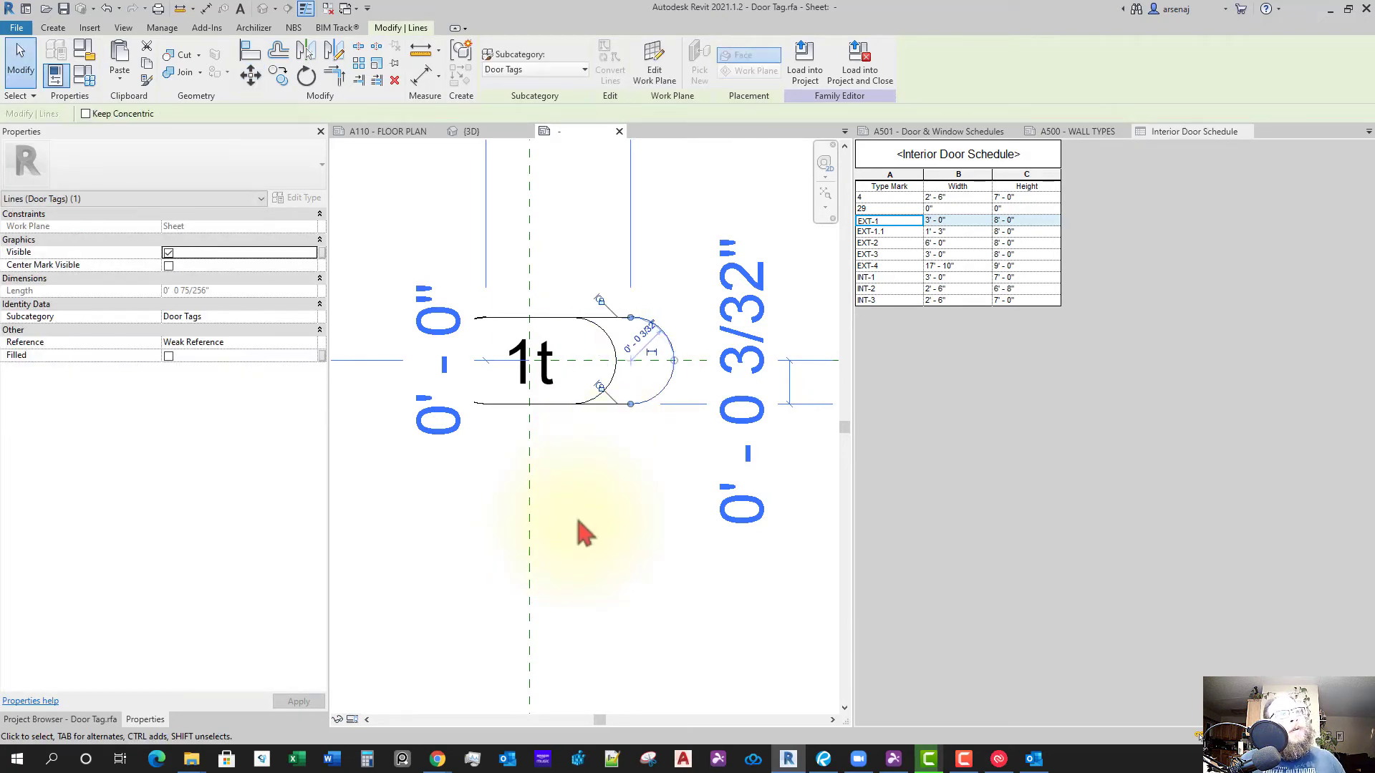
Move the tag outline's left arc line 0' 0.125" horizontally outward
scroll(577, 528, down, 2)
click(543, 437)
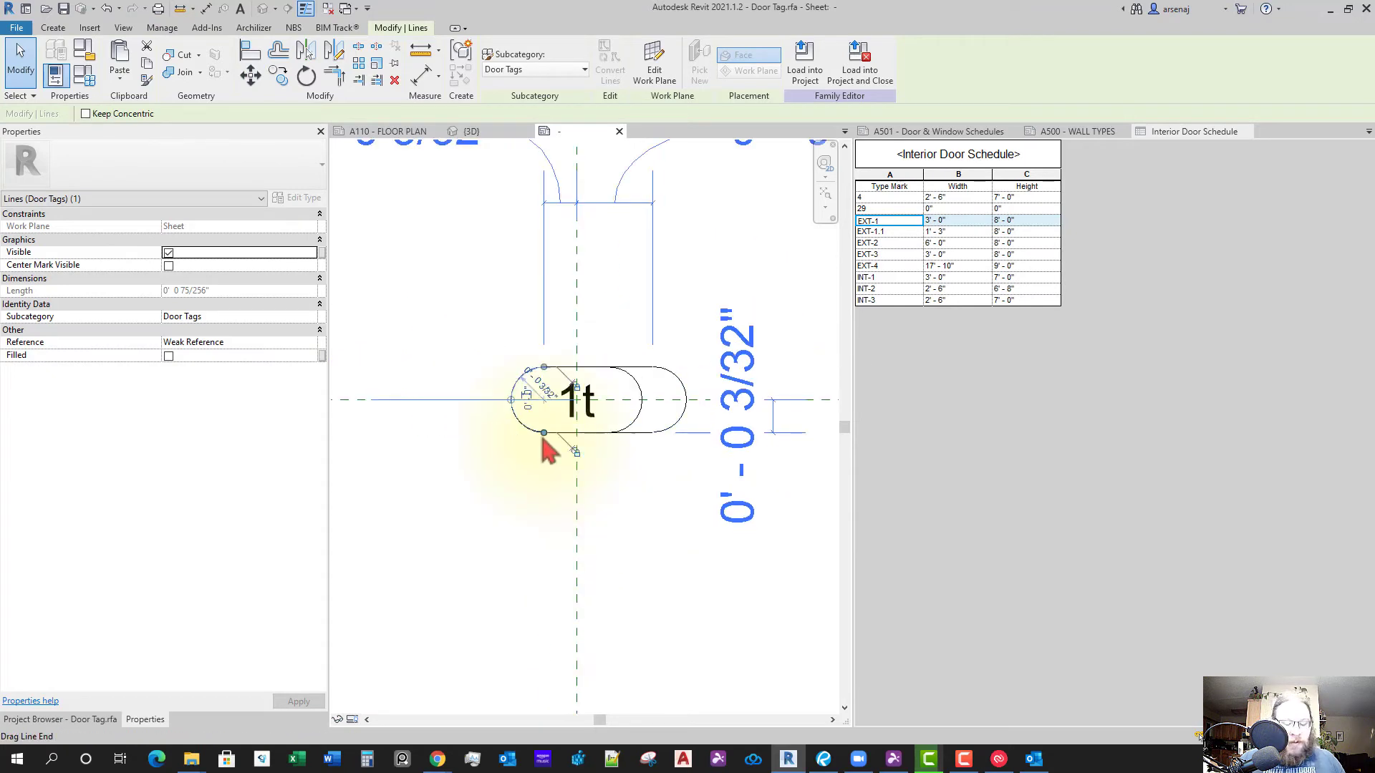
key(m)
key(v)
click(546, 474)
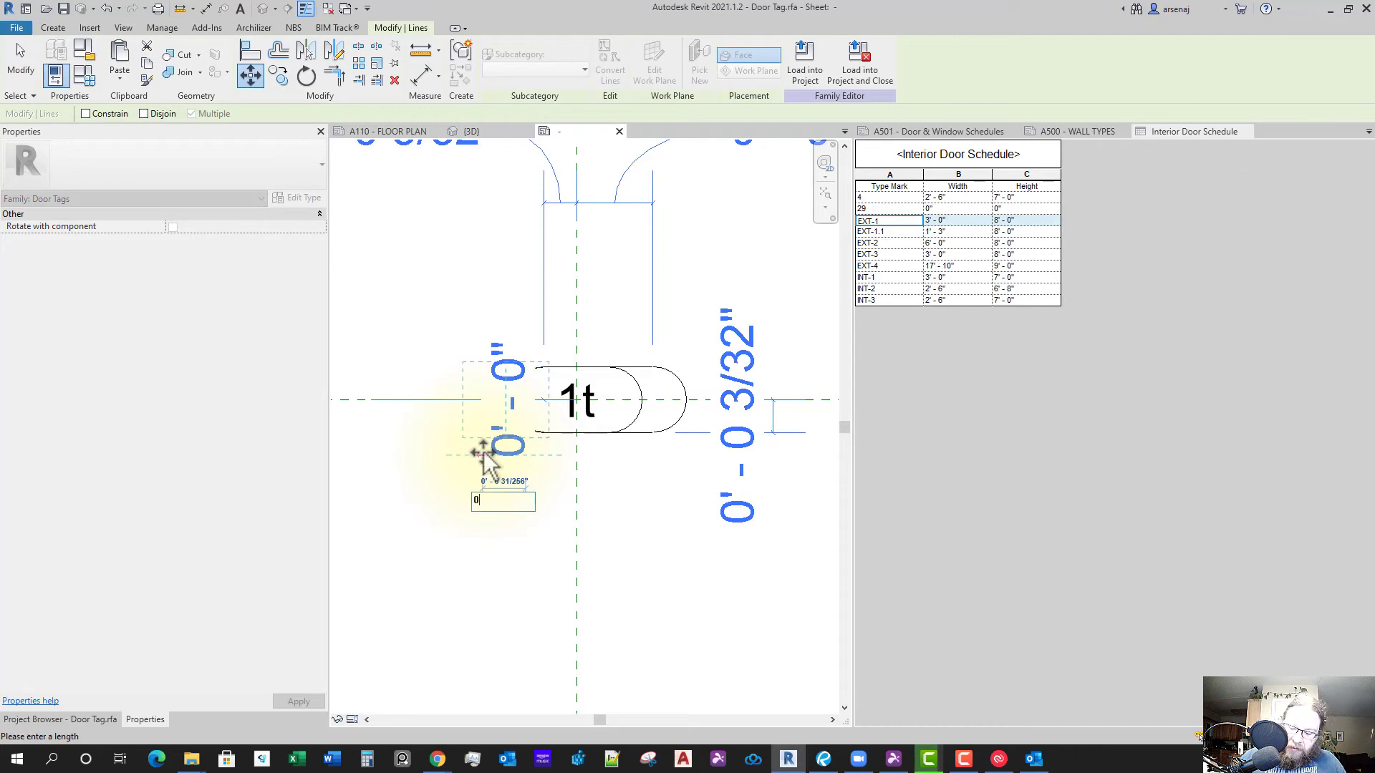
key(Return)
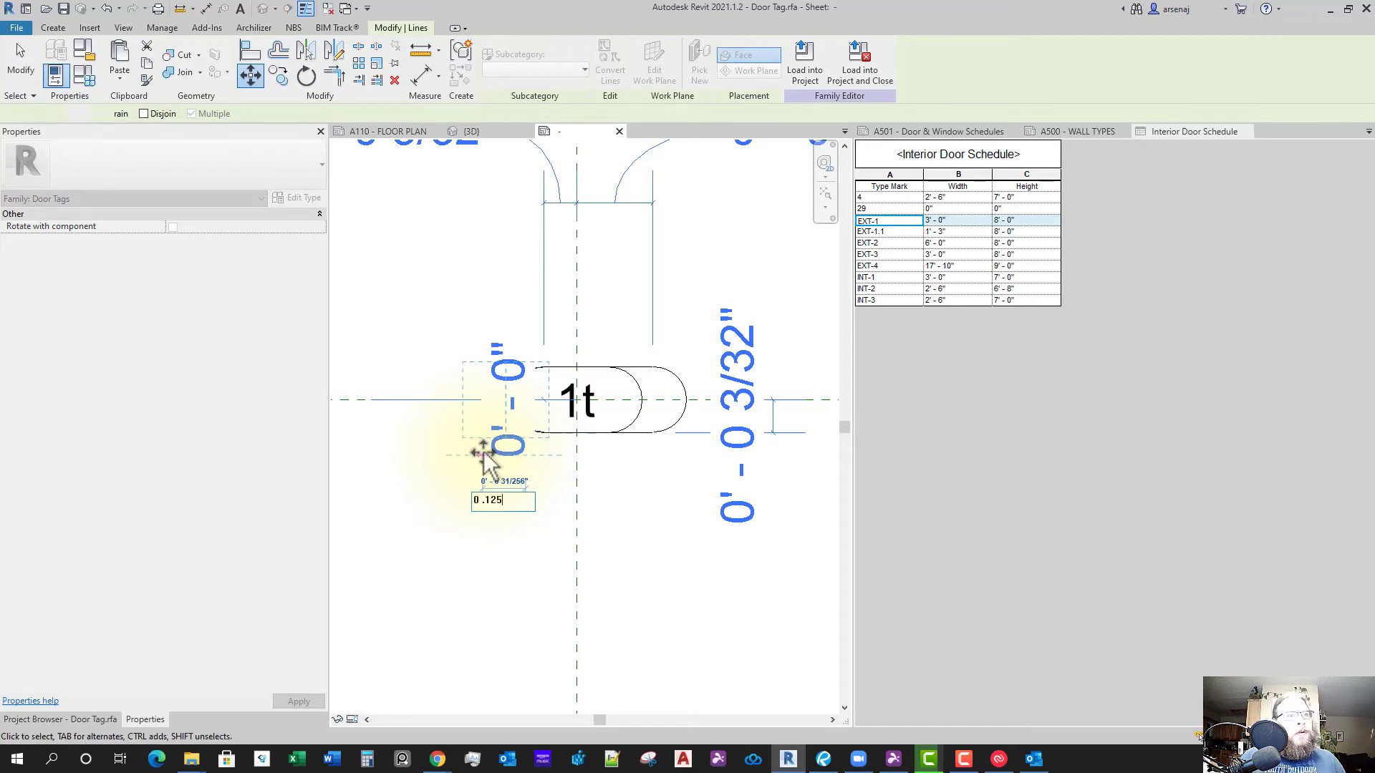
key(Escape)
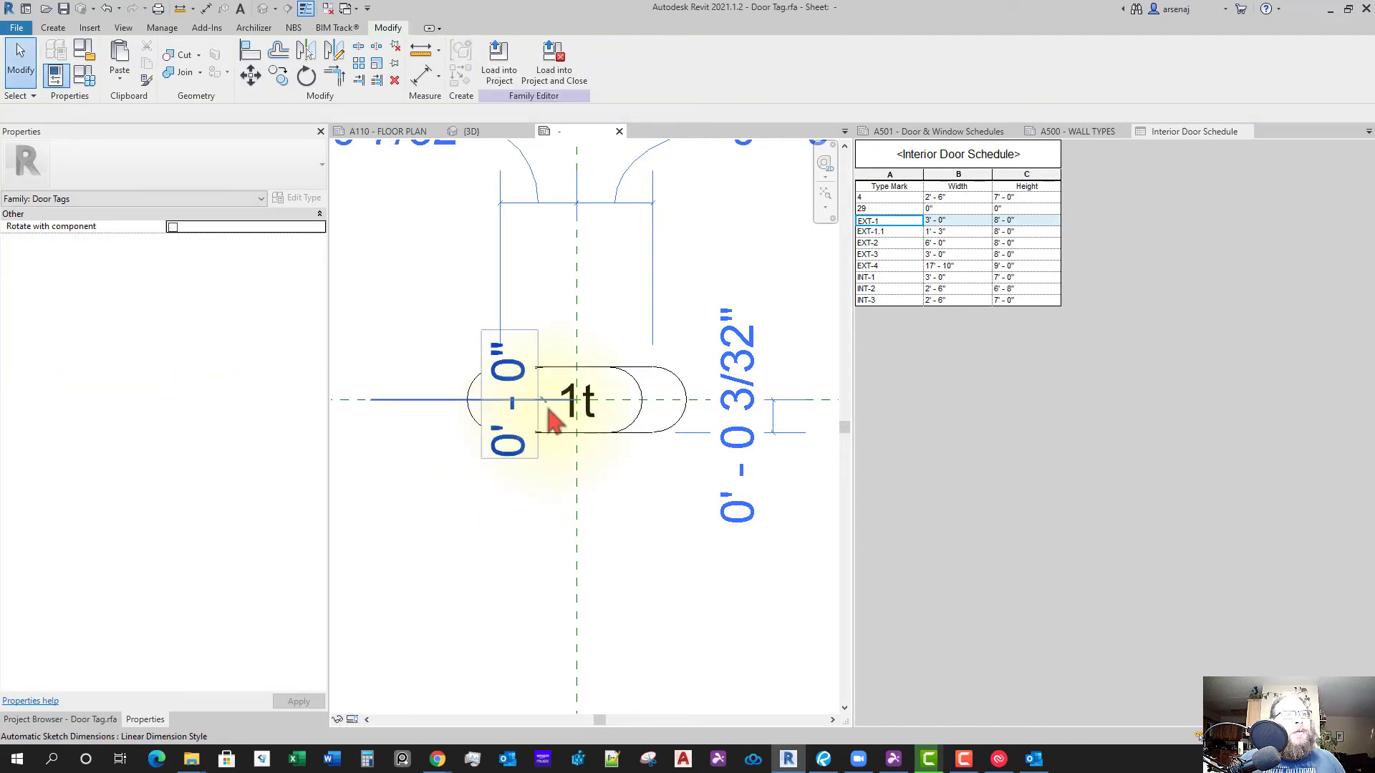
Move the 0' - 0" dimension to the left and the 0' - 0 3/32" dimension to the right, clear of the tag outline
drag(547, 406, 344, 418)
middle_drag(468, 480, 515, 482)
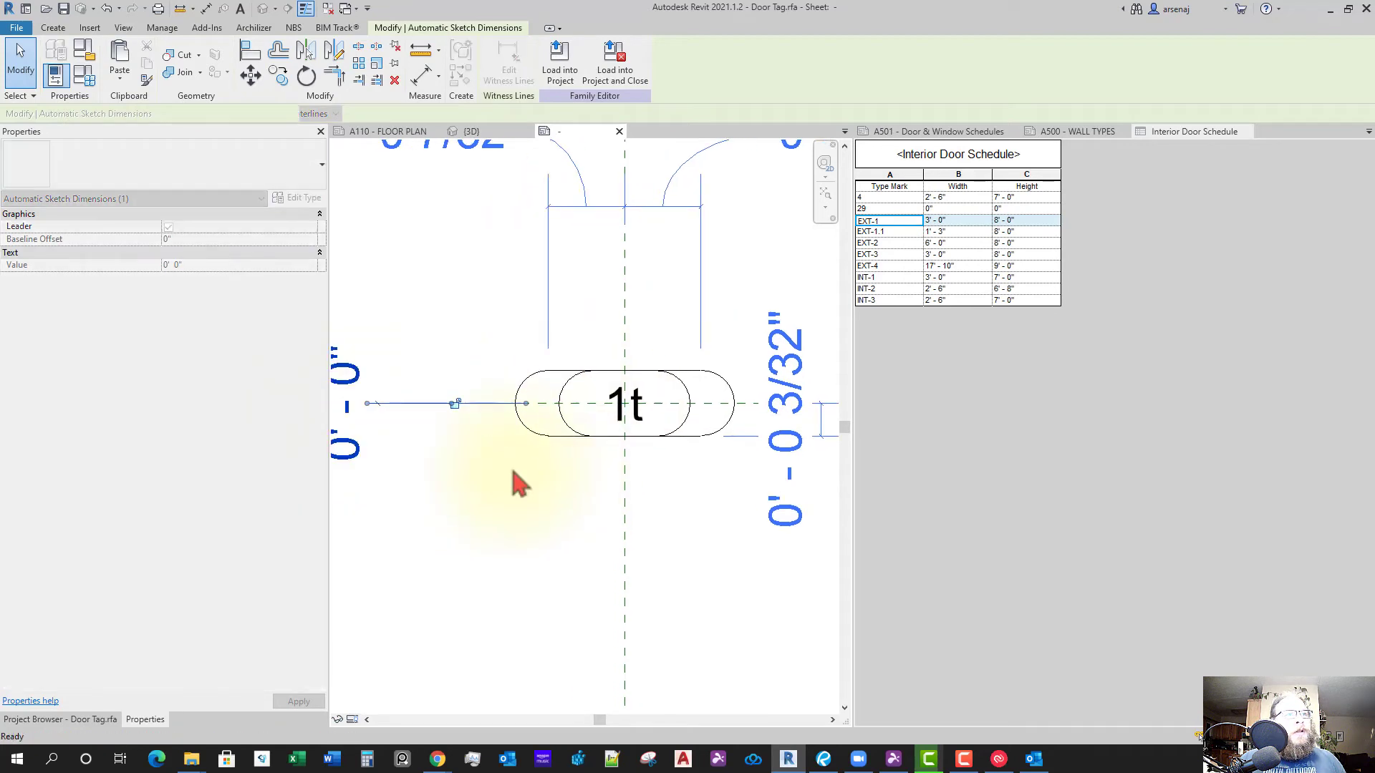
scroll(515, 482, down, 1)
key(Escape)
scroll(562, 584, down, 1)
middle_drag(711, 473, 631, 491)
click(630, 491)
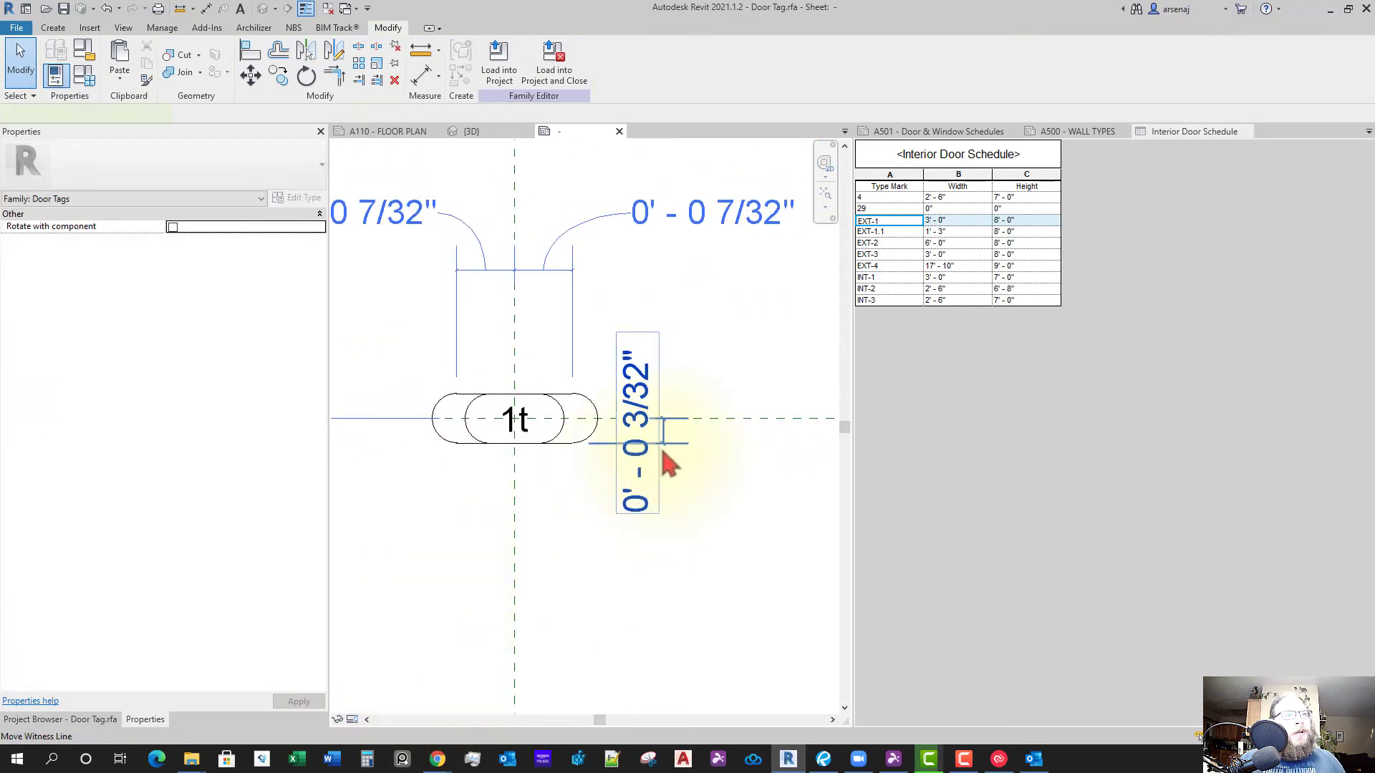
drag(692, 449, 805, 449)
key(Escape)
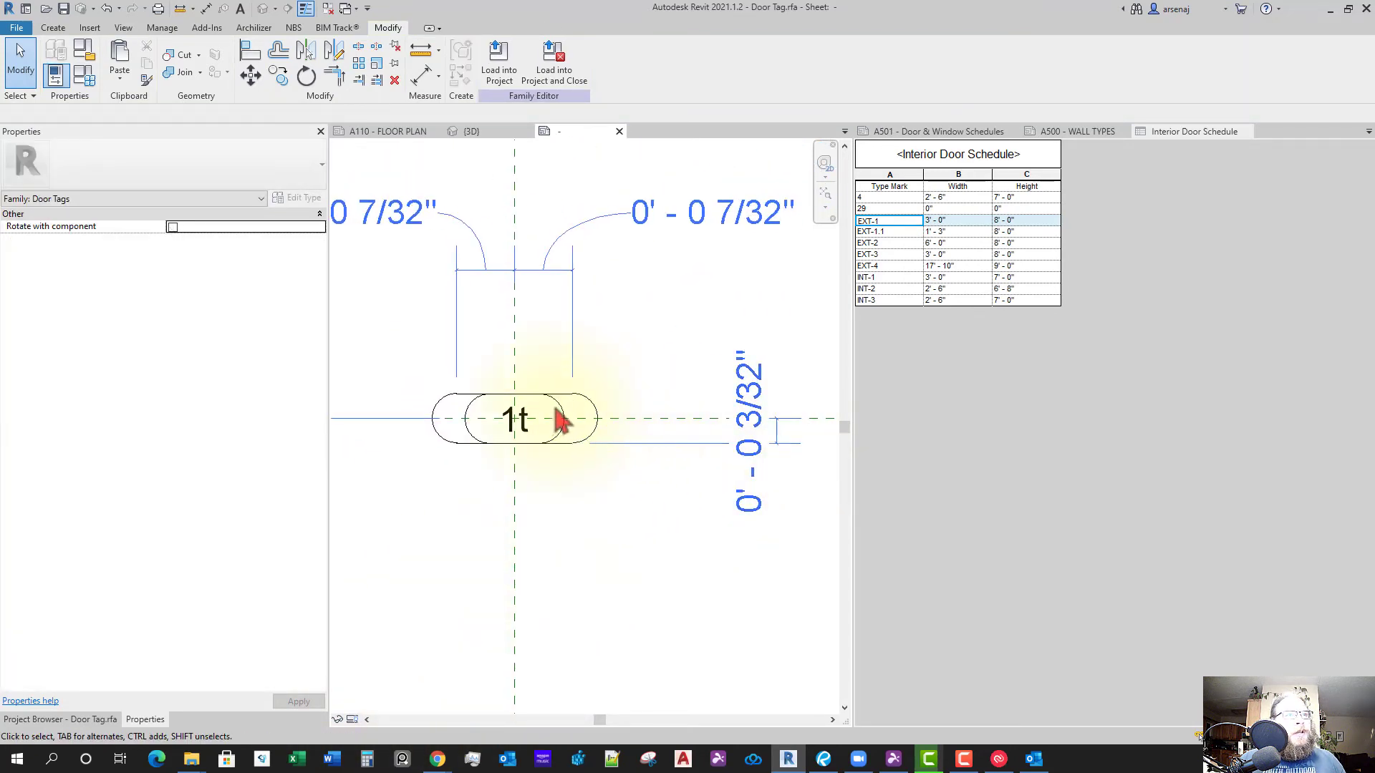
Open the boundary sketch of the tag's masking region and move the overlapping 0' - 0" dimension to the left, clear of it
click(562, 419)
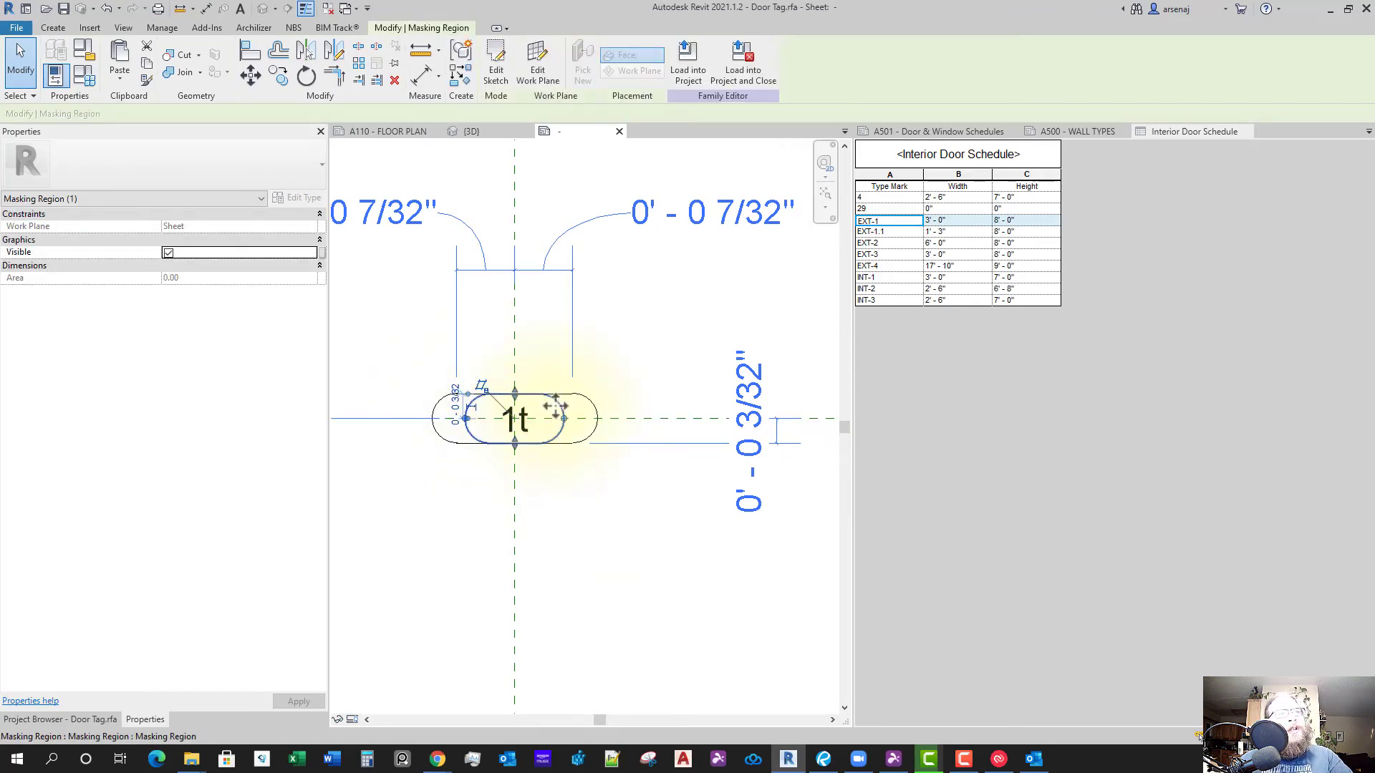
click(495, 69)
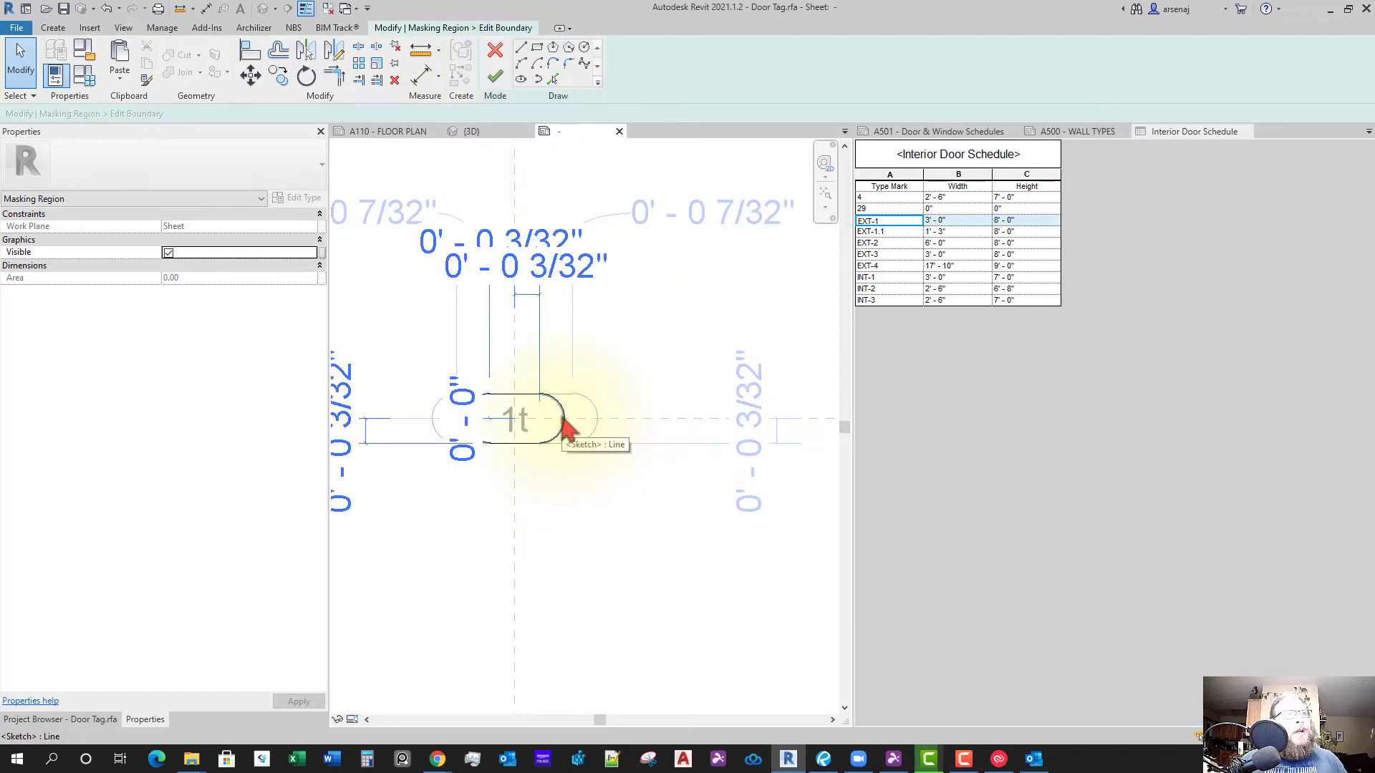
middle_drag(566, 430, 593, 445)
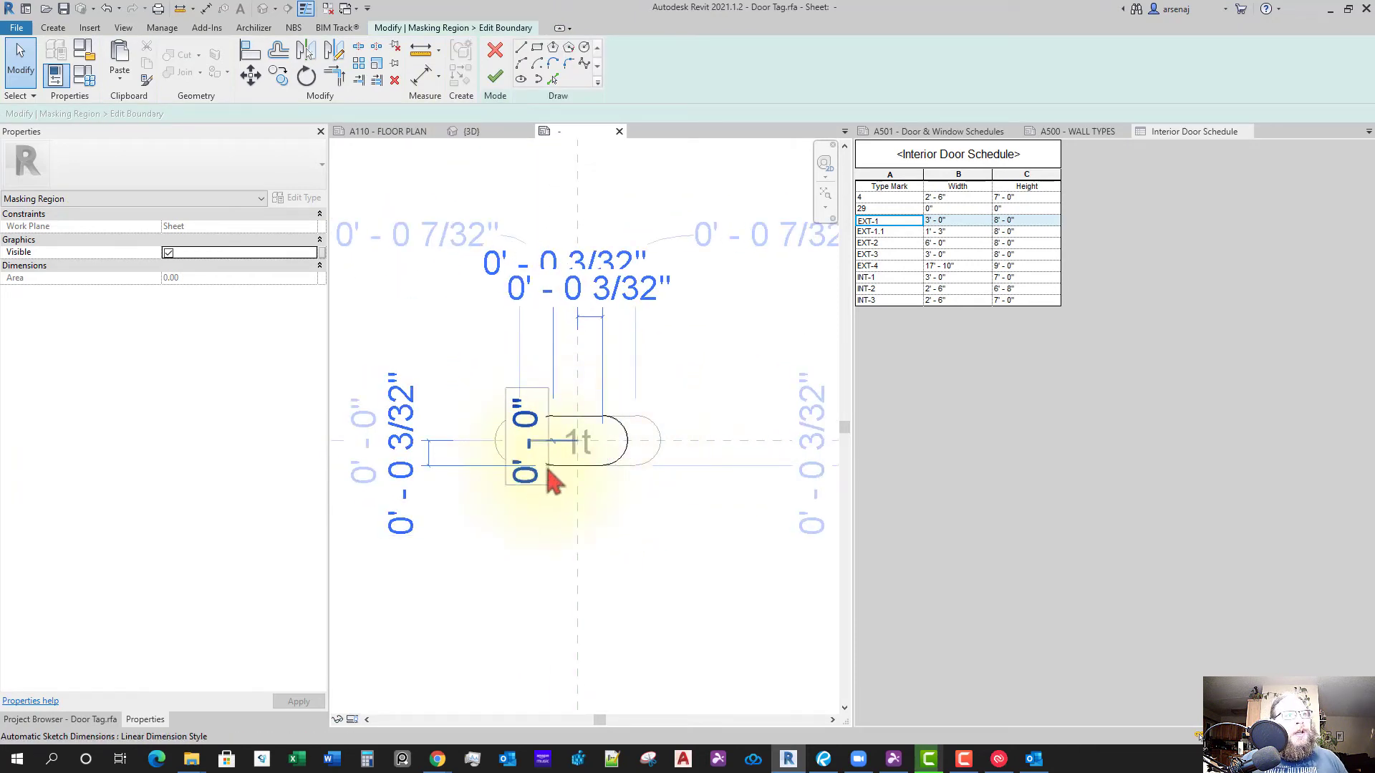
click(562, 455)
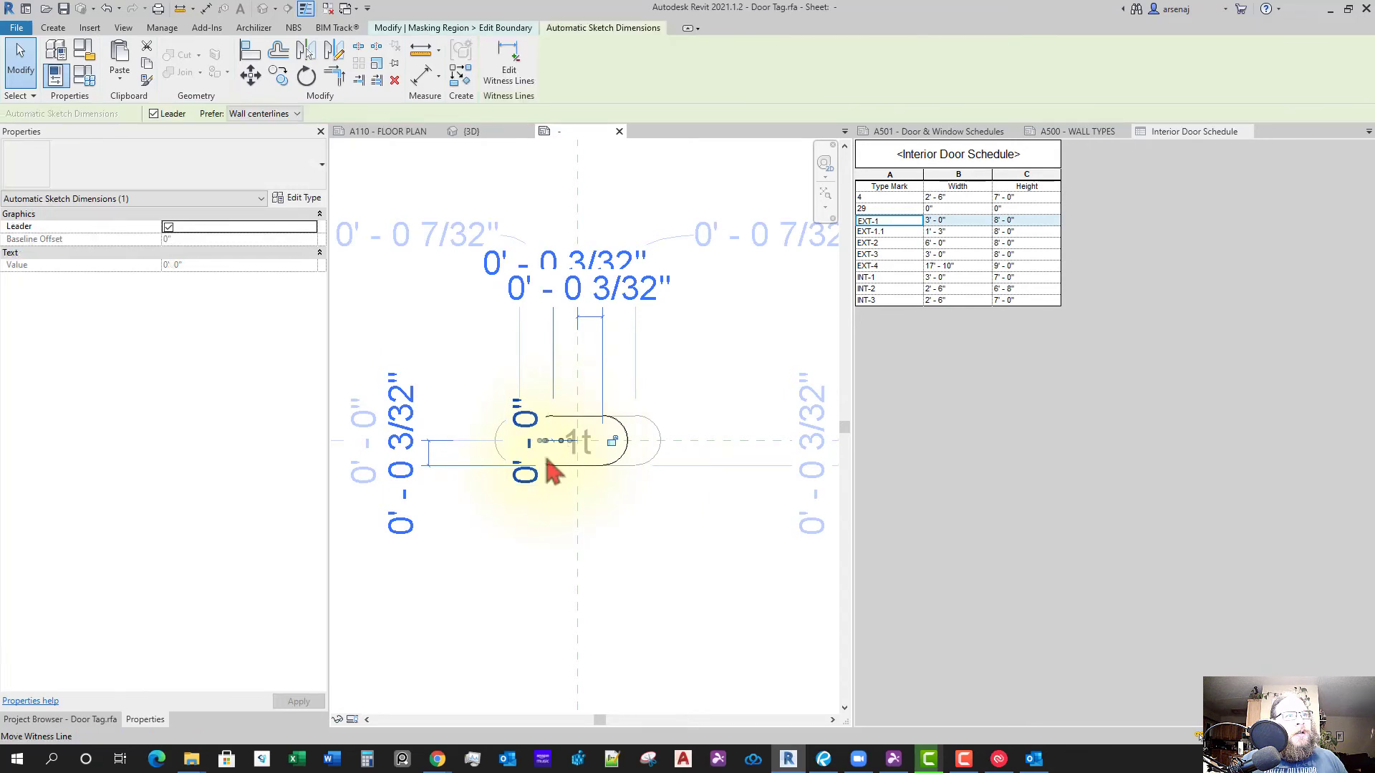
mouse_move(541, 458)
mouse_down()
mouse_move(308, 455)
mouse_move(521, 492)
mouse_up()
middle_drag(546, 439, 545, 442)
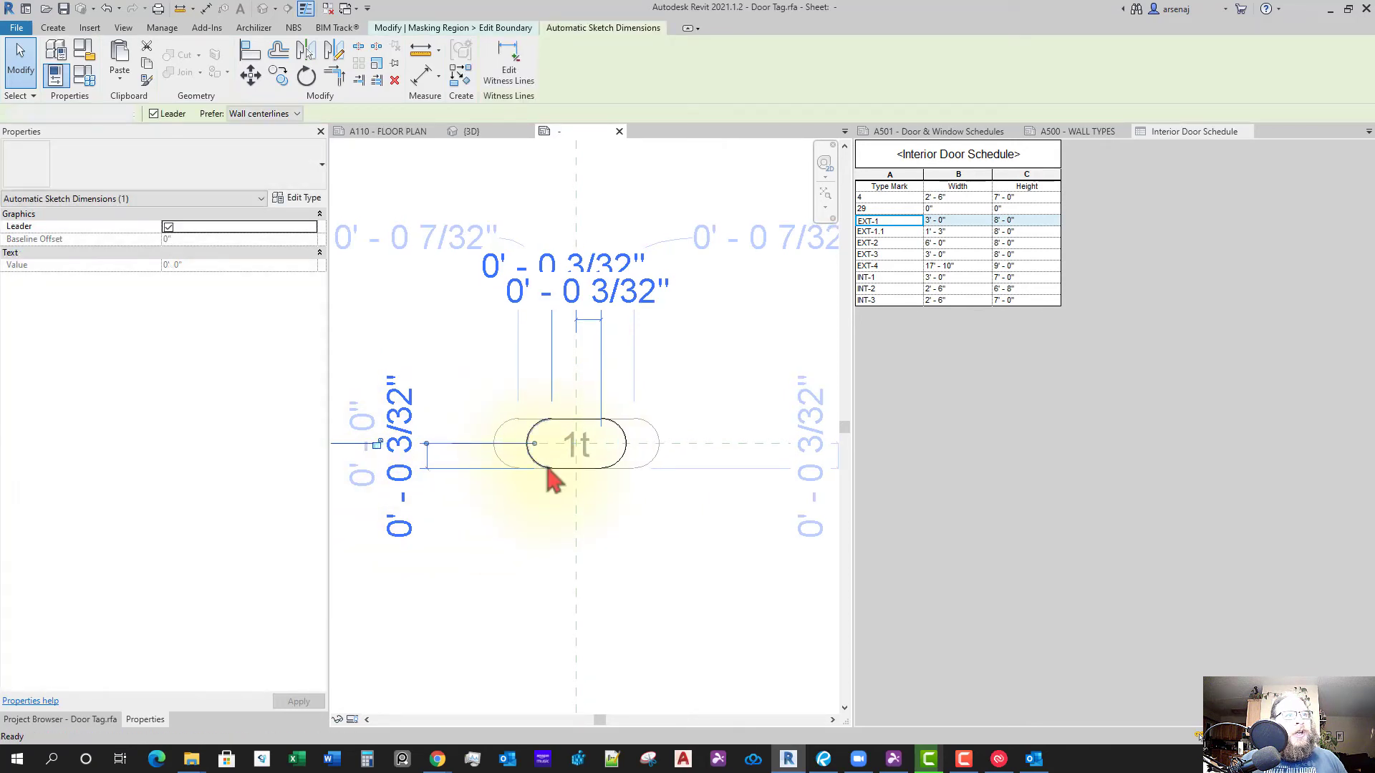
key(Escape)
Delete all the old boundary lines of the masking region, including both arcs and the straight lines
click(535, 432)
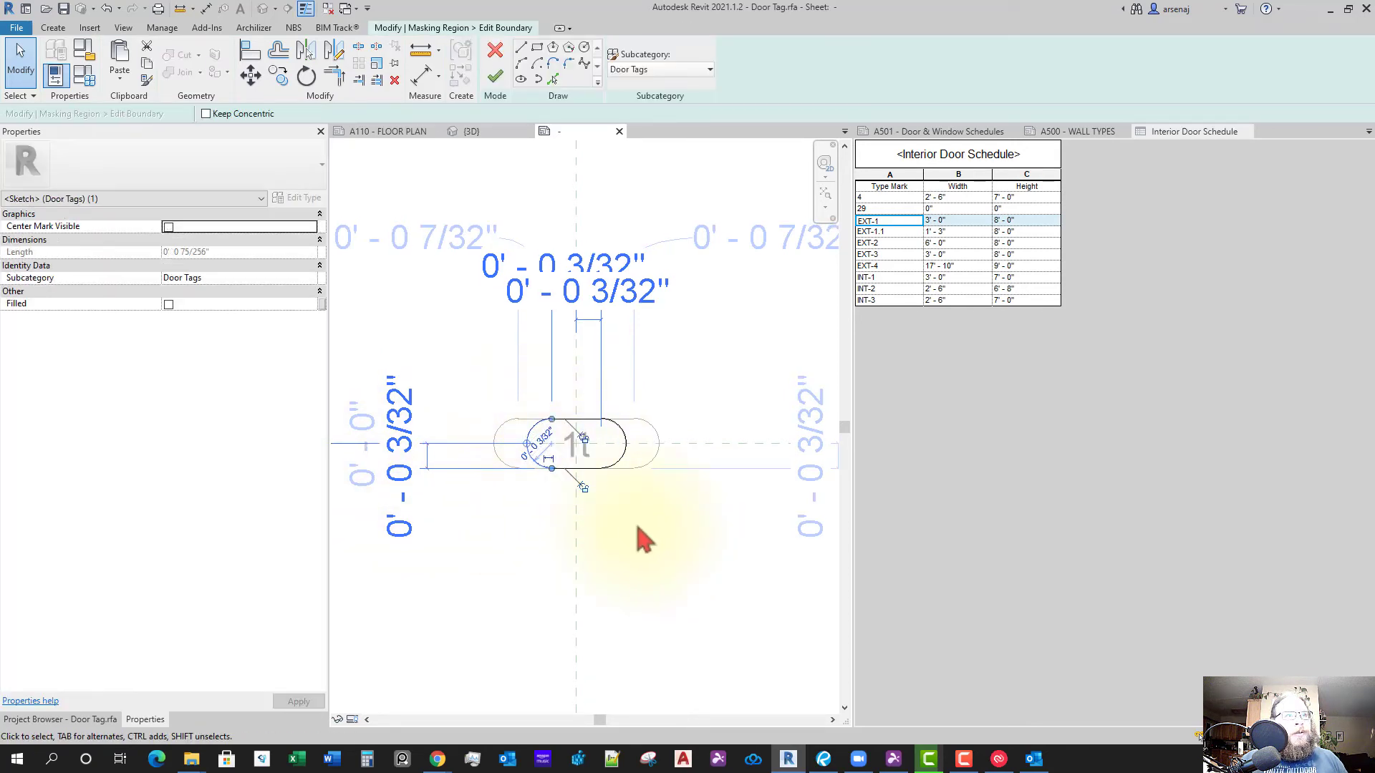
key(Tab)
click(626, 452)
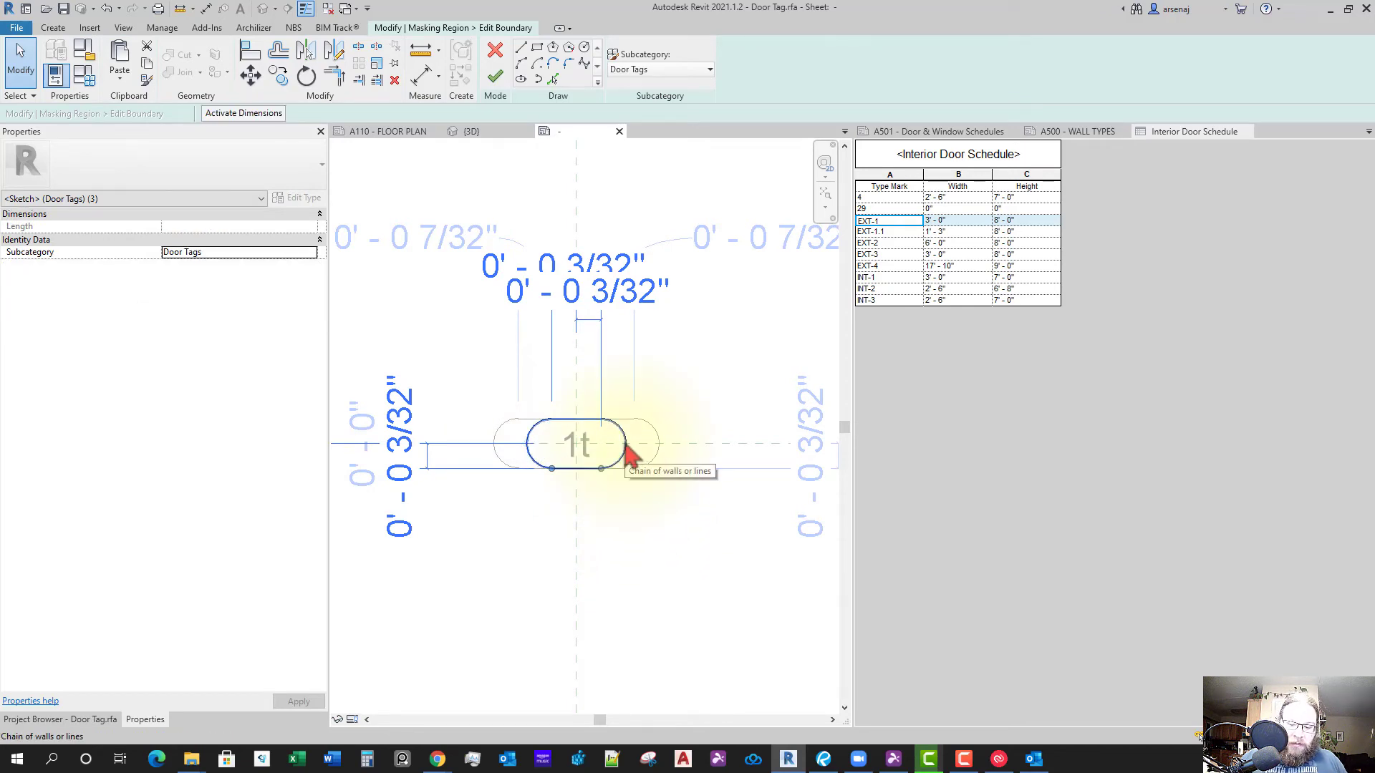
key(Escape)
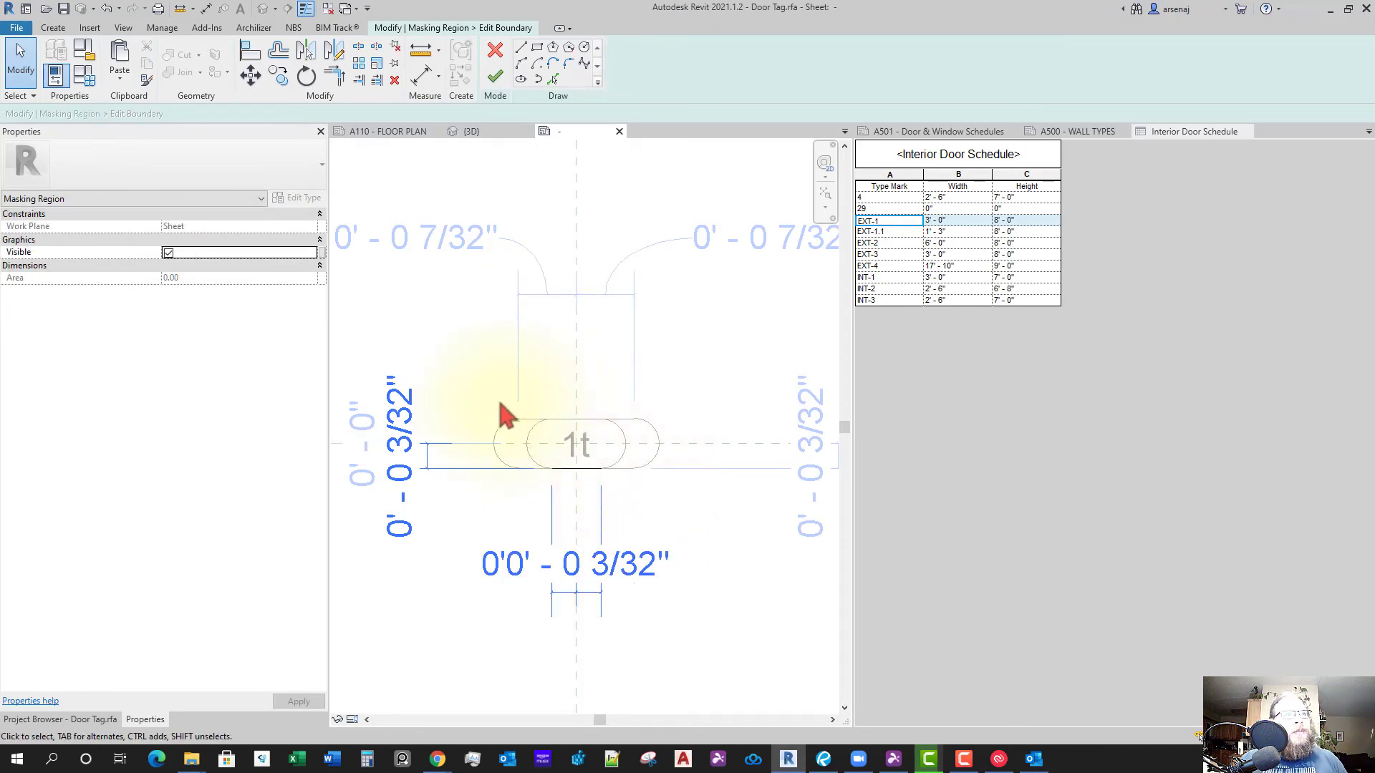
drag(505, 414, 666, 516)
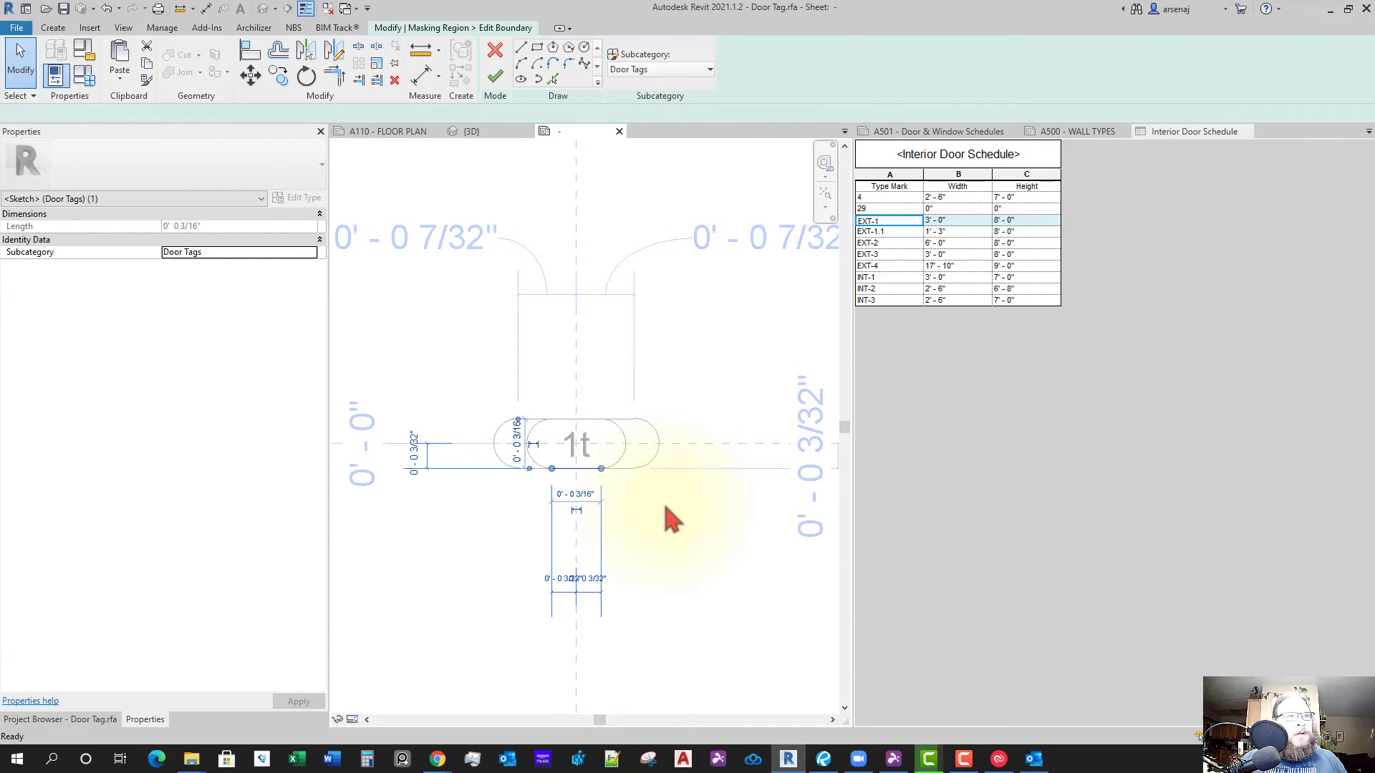
key(Escape)
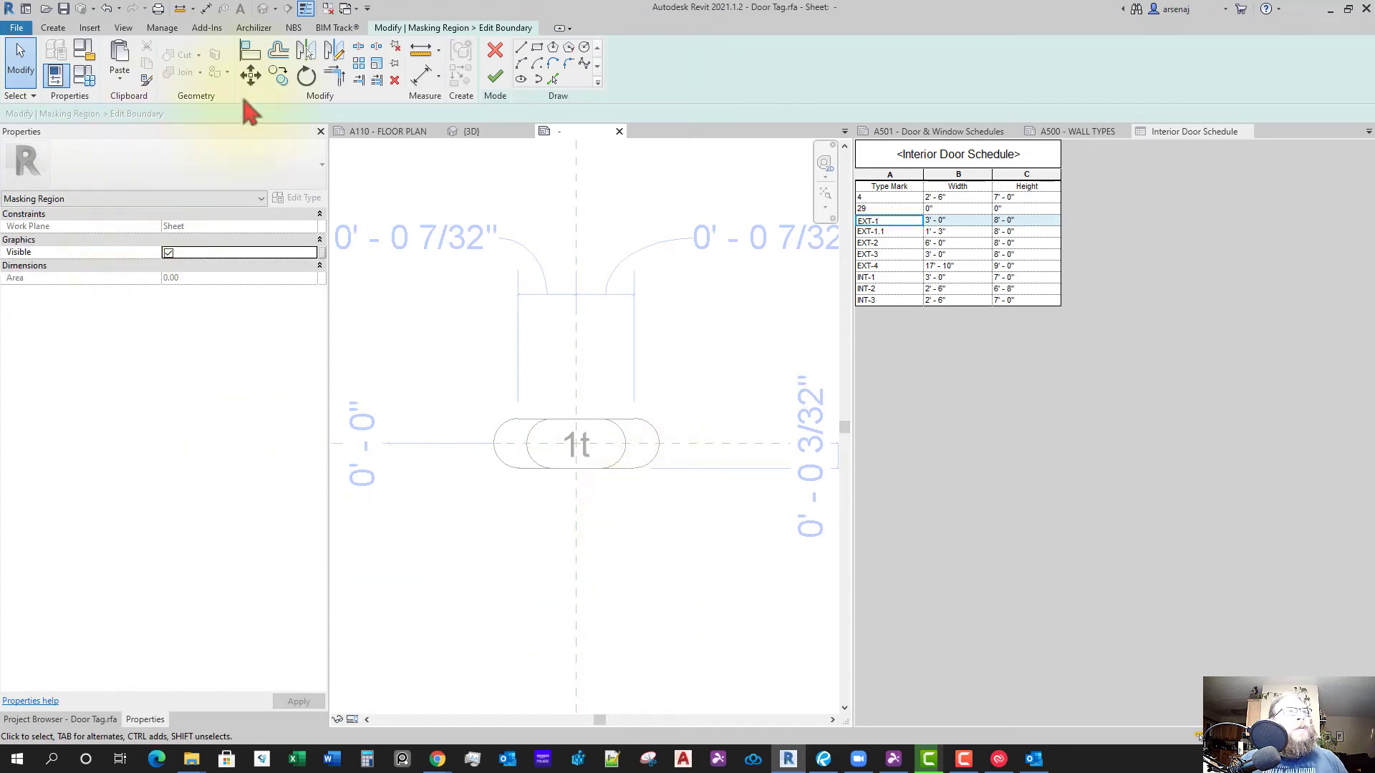
Redraw the masking region boundary with locked Pick Lines on the wider tag outline, and finish the sketch
click(53, 27)
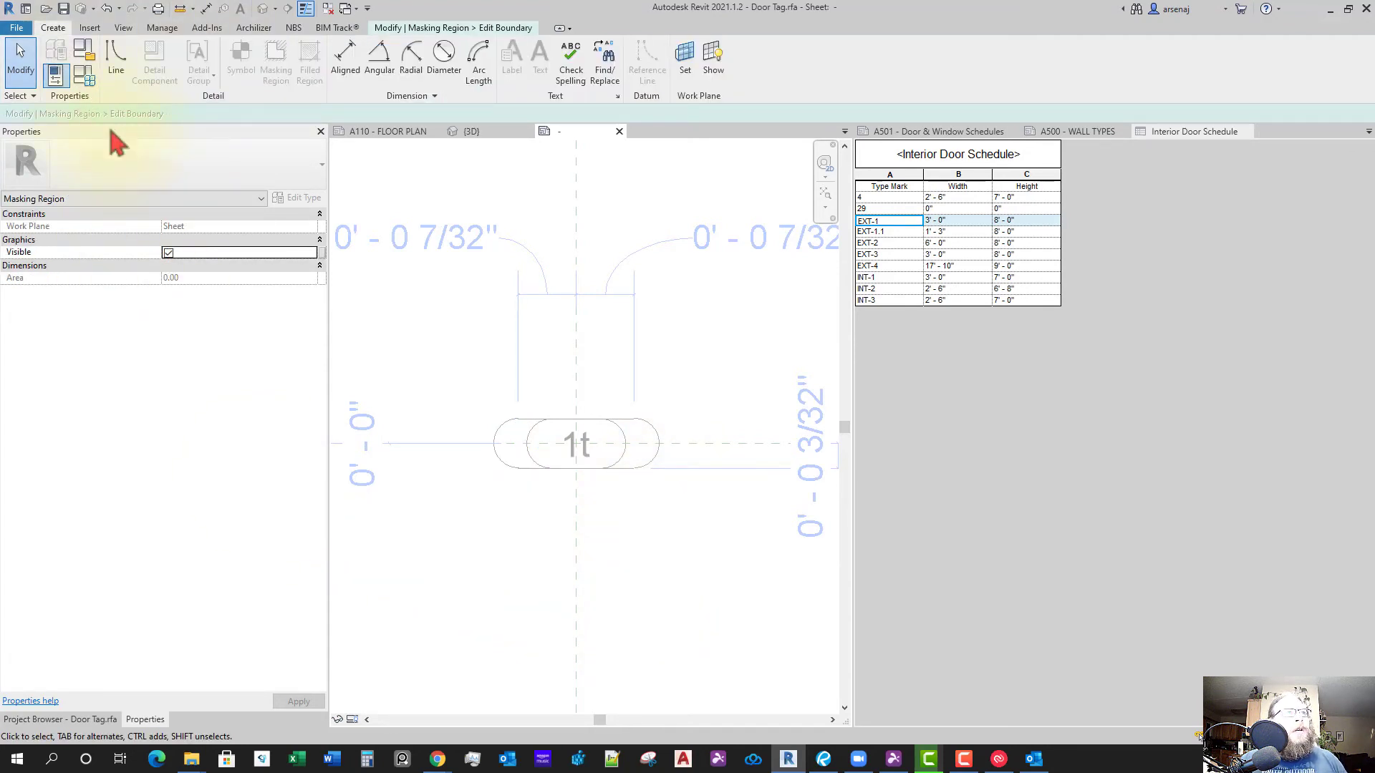
scroll(563, 504, down, 1)
scroll(538, 448, up, 1)
middle_drag(521, 433, 554, 430)
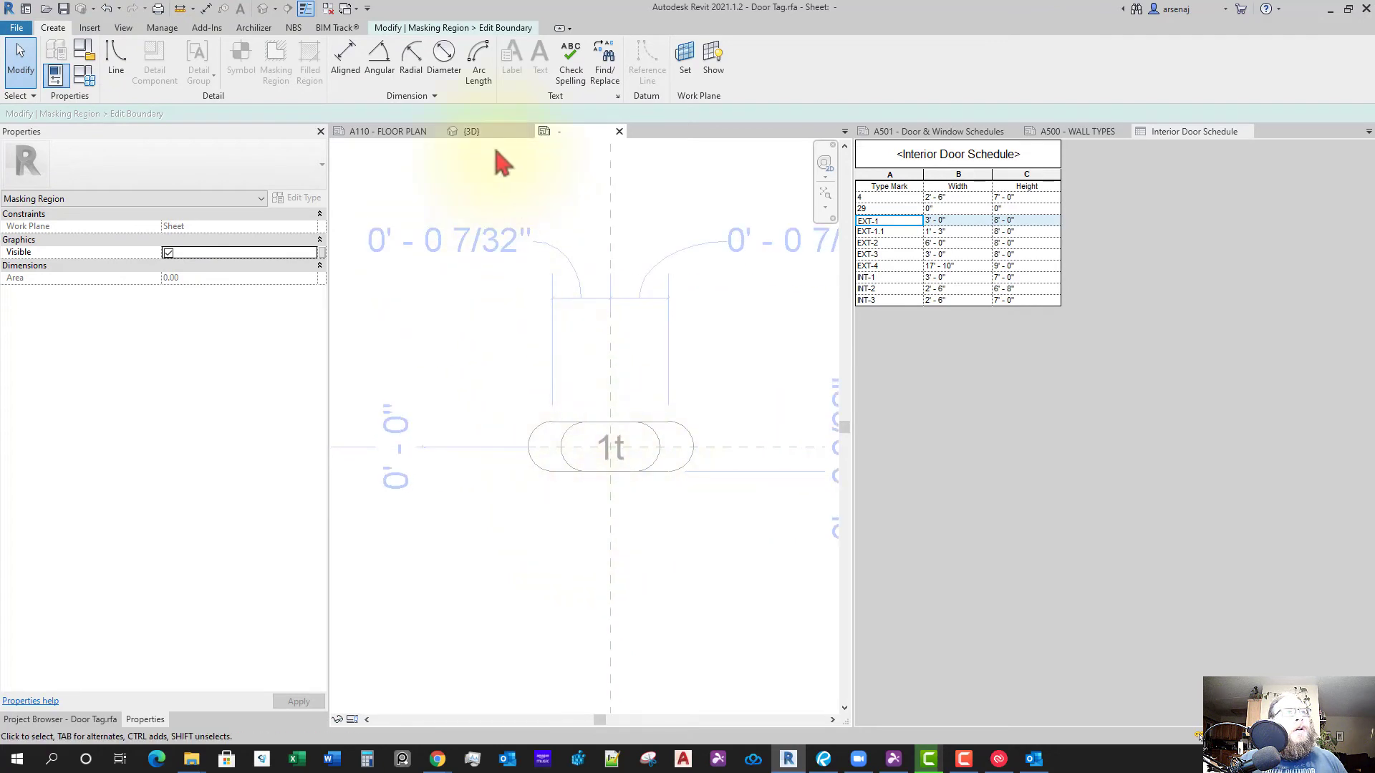
click(476, 29)
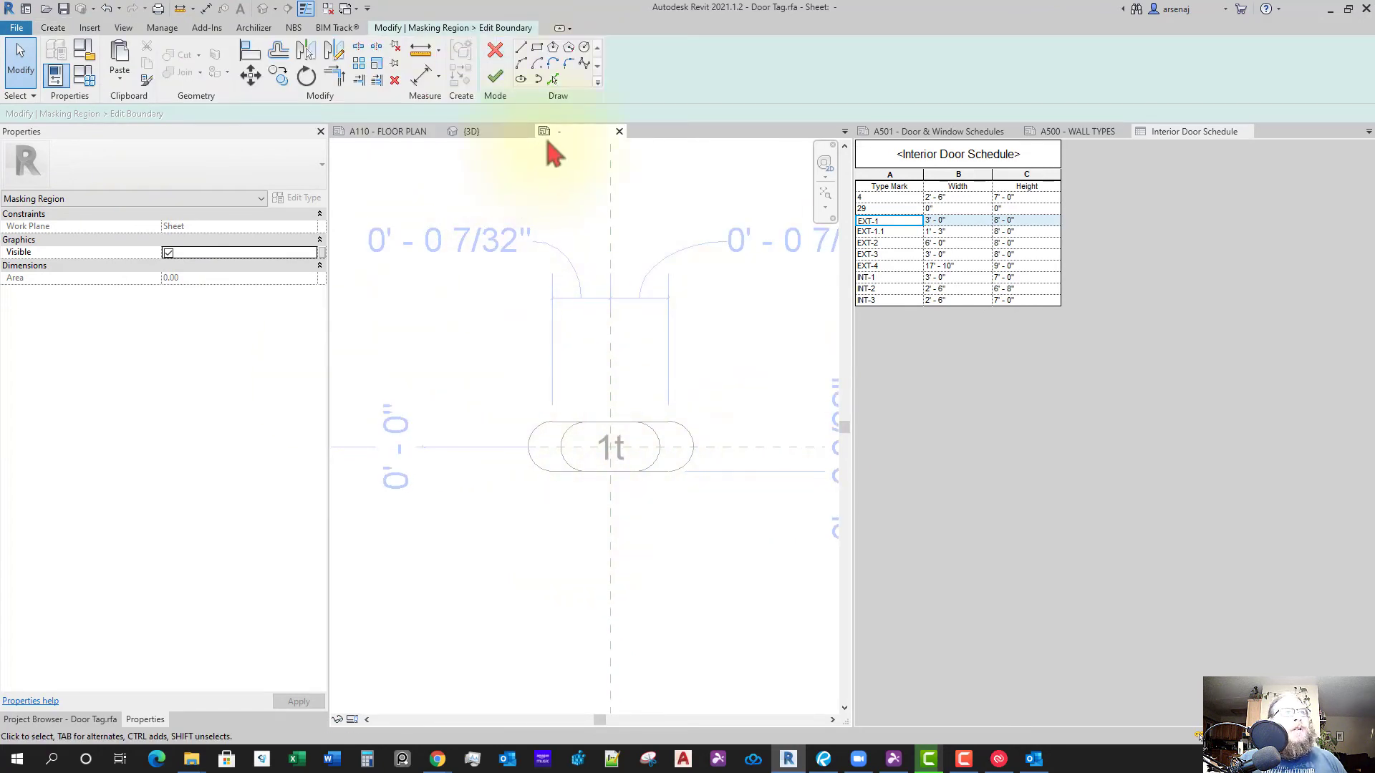
click(554, 80)
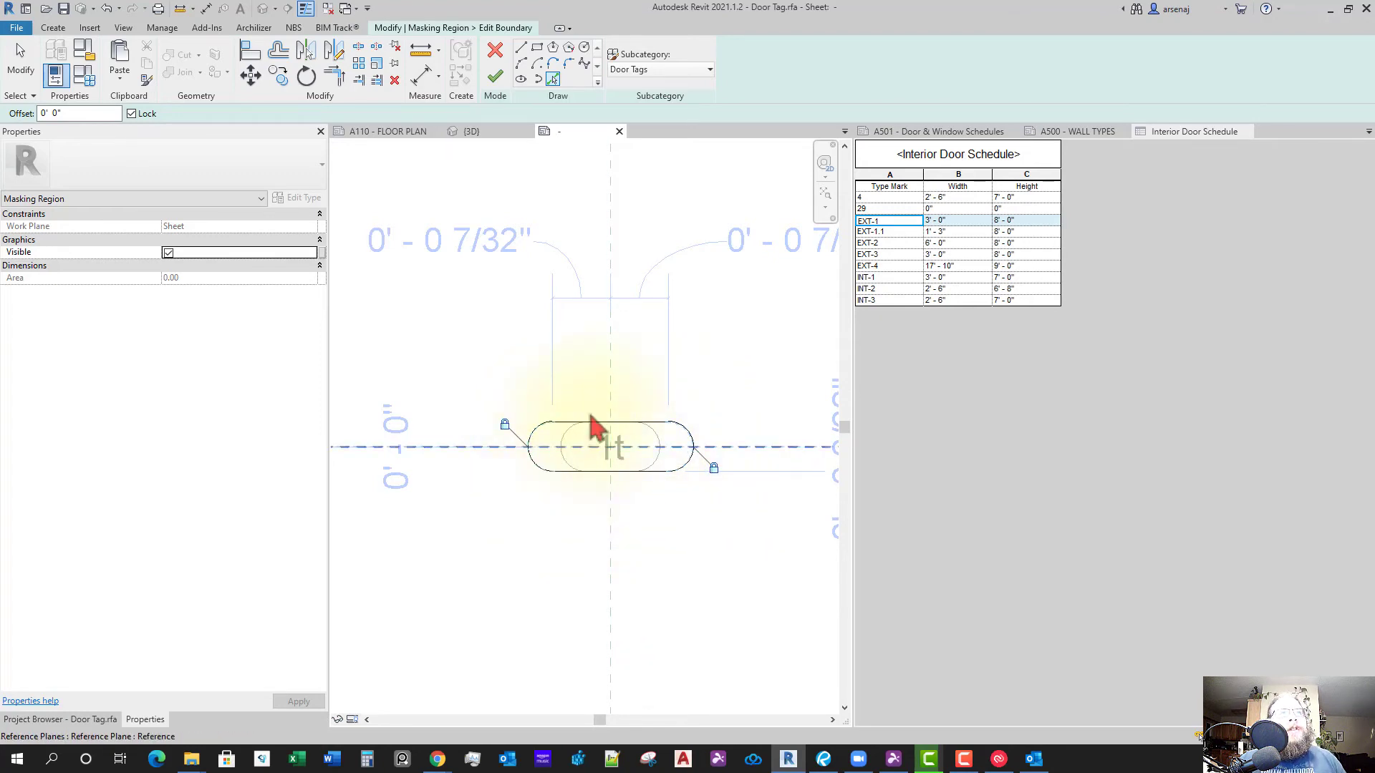
click(495, 77)
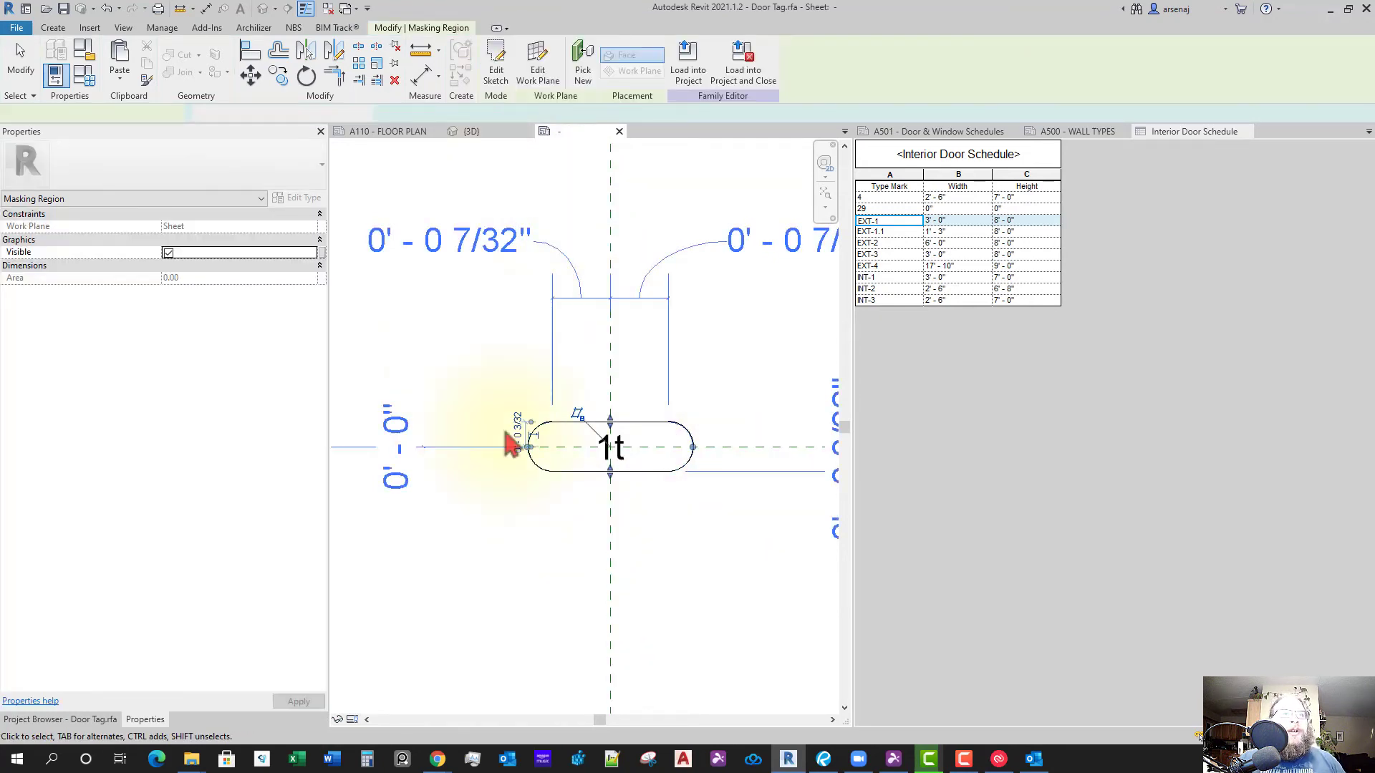
click(670, 526)
scroll(674, 537, down, 2)
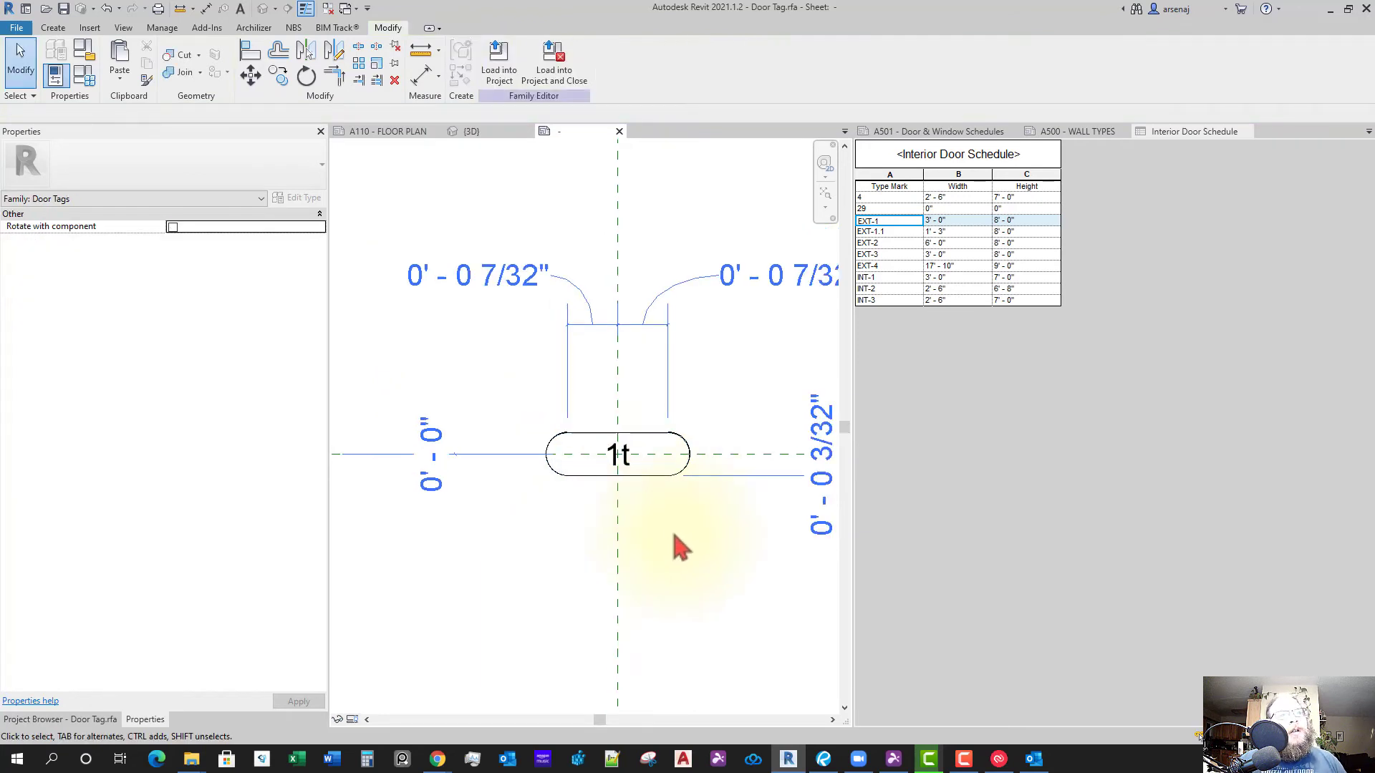
Try moving the tag outline's right arc inward to test the locked masking region, and undo the move
click(672, 454)
key(Escape)
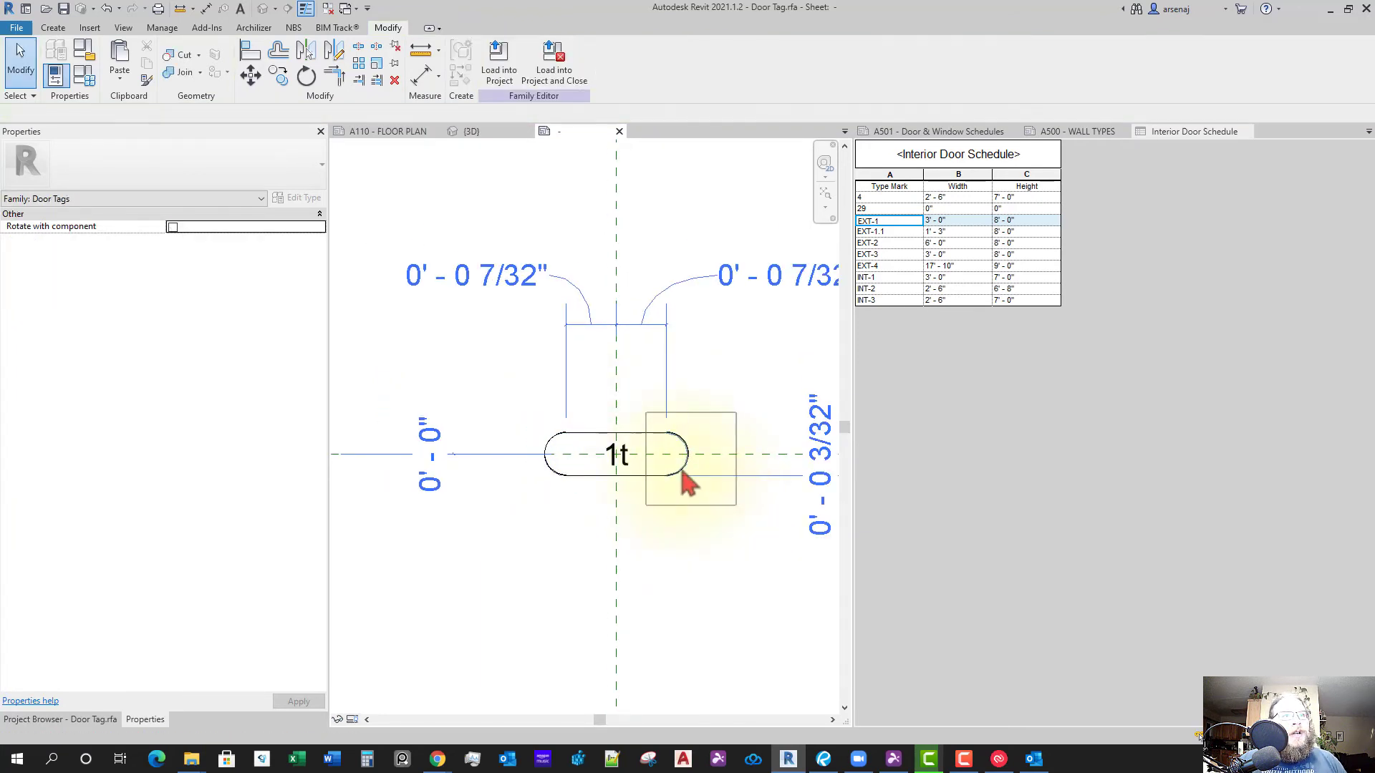
click(676, 442)
drag(681, 441, 659, 438)
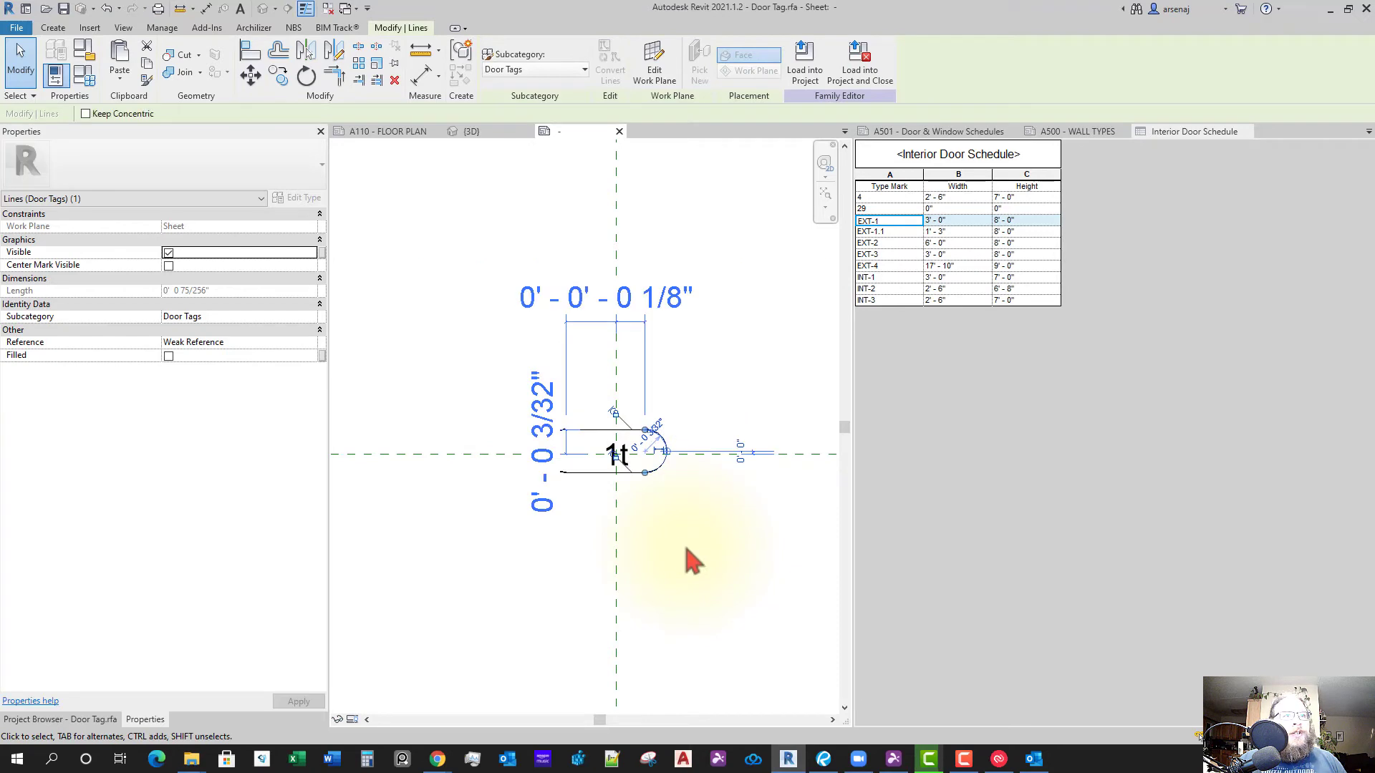
key(ctrl+z)
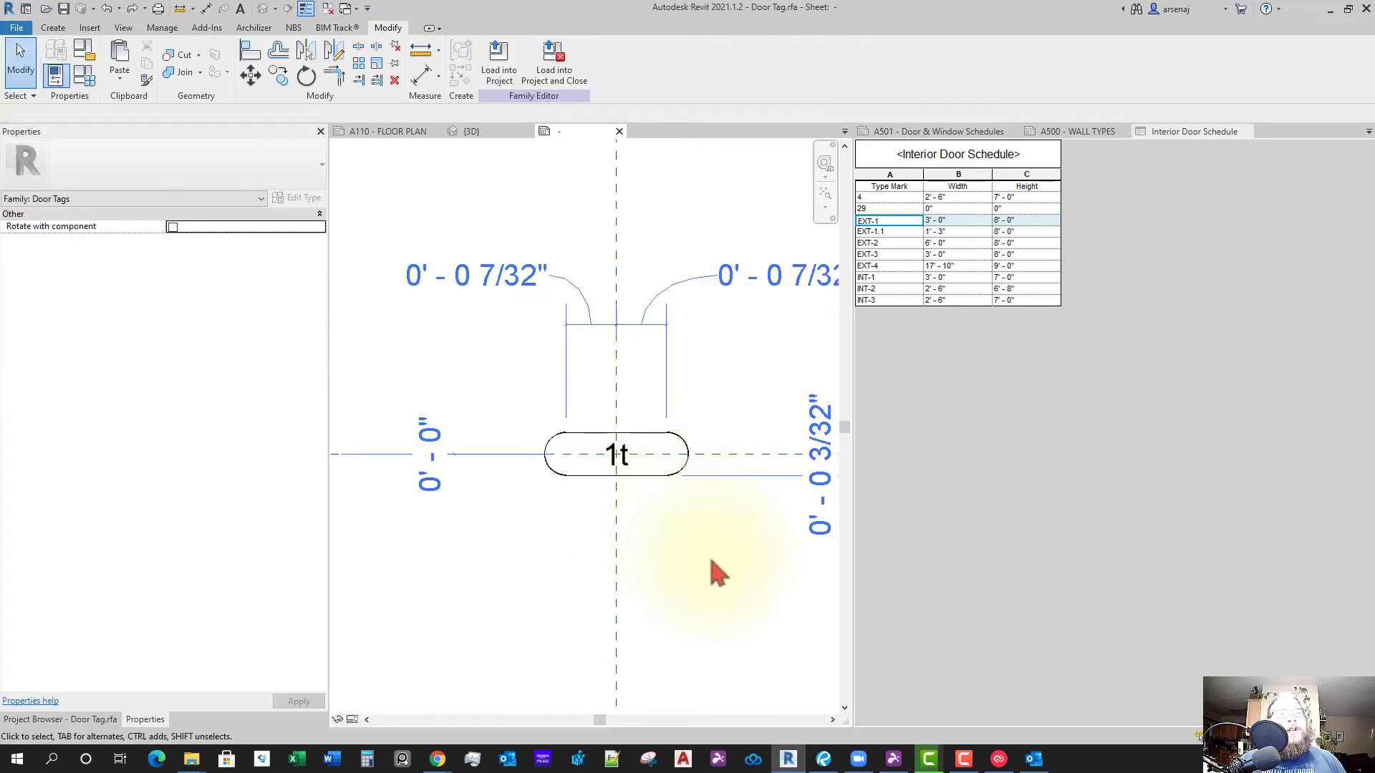
Load the door tag family into the project and close it, saving over Door Tag.rfa and overwriting the project's existing version
scroll(709, 604, down, 2)
middle_drag(735, 648, 700, 637)
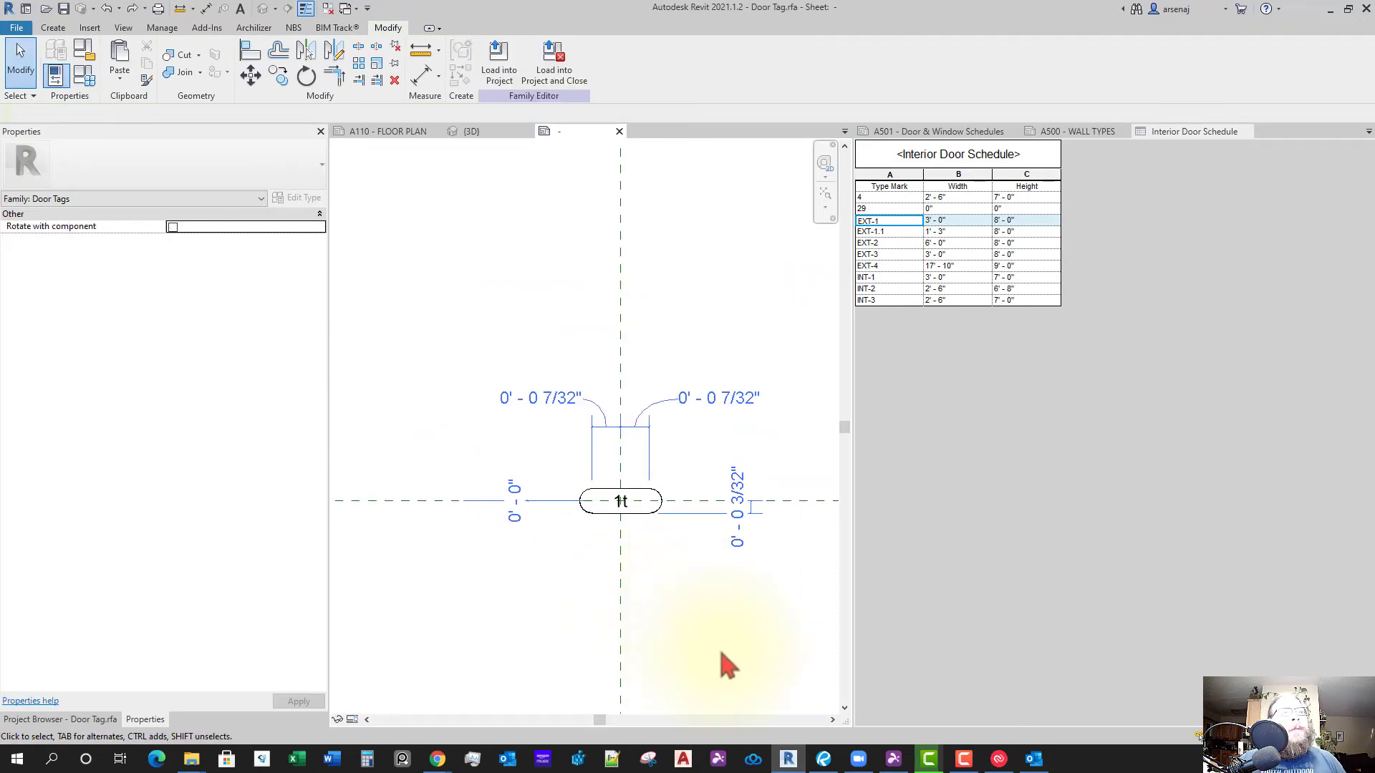
click(554, 60)
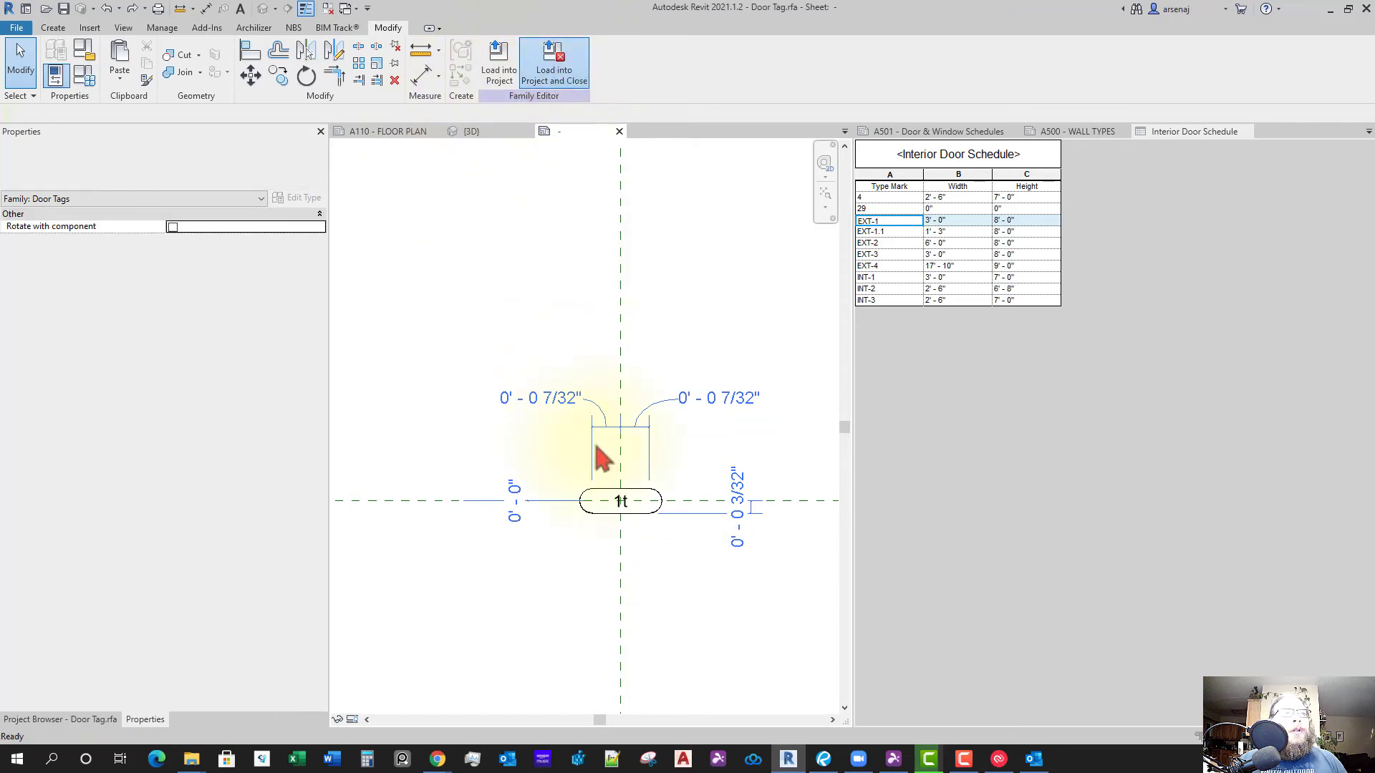
click(654, 381)
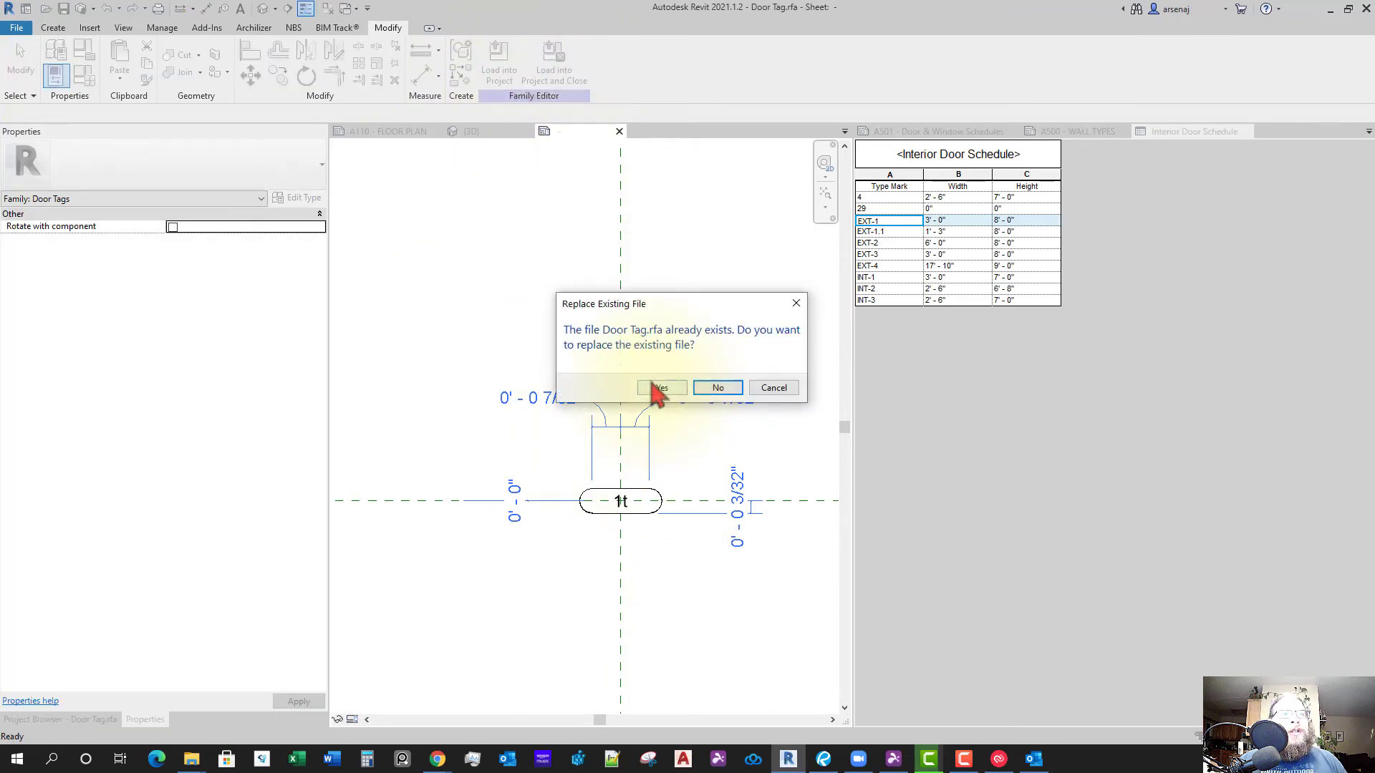
click(662, 391)
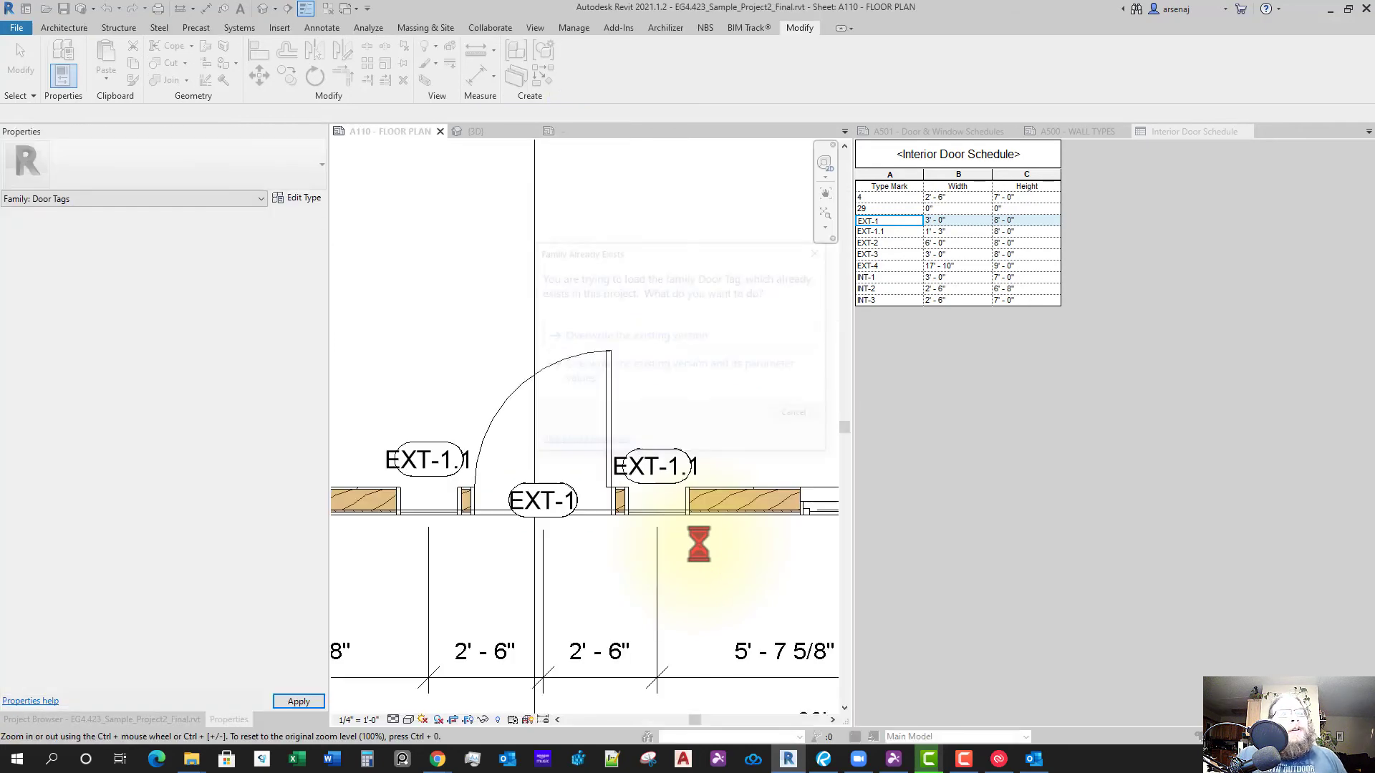
click(654, 341)
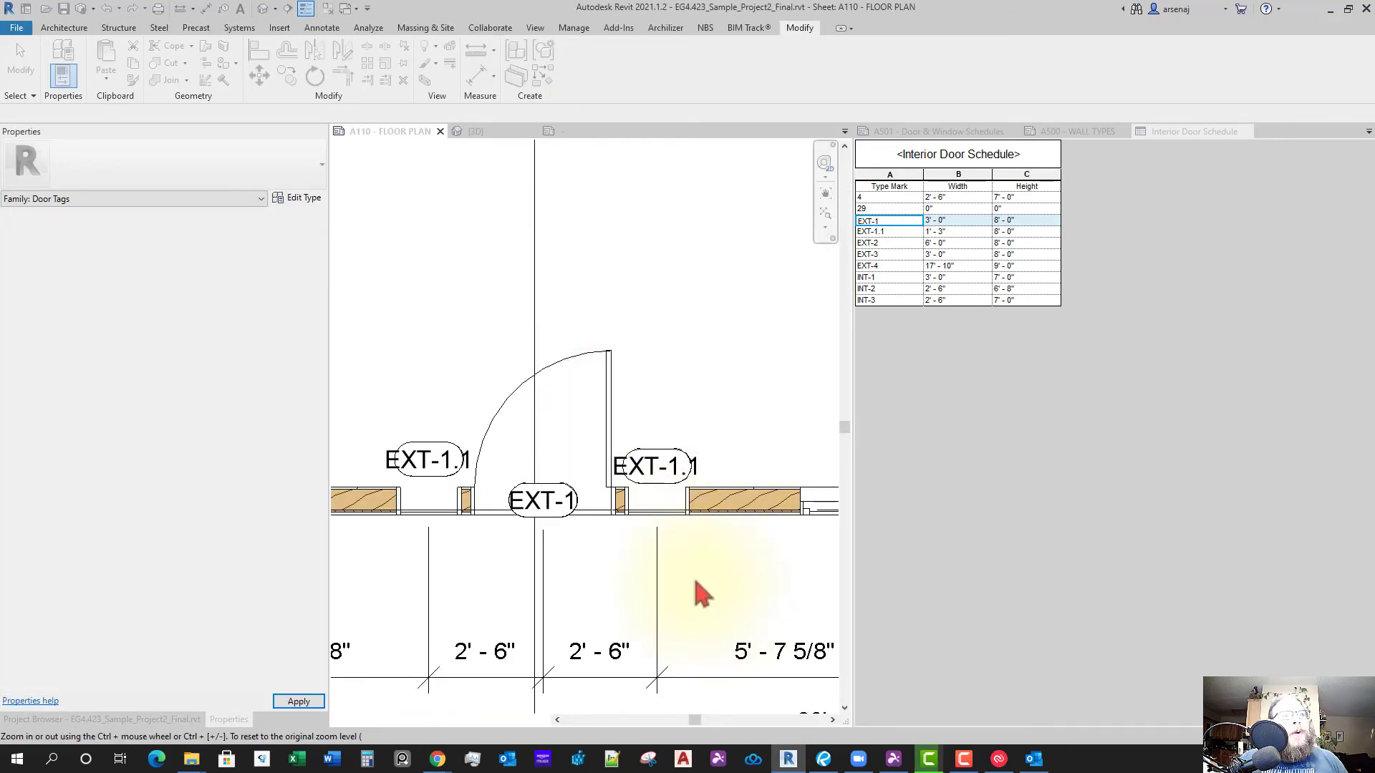
Inspect the INT- and EXT- door tags across the Level 1 floor plan for how their marks fit the widened outline
scroll(680, 602, down, 3)
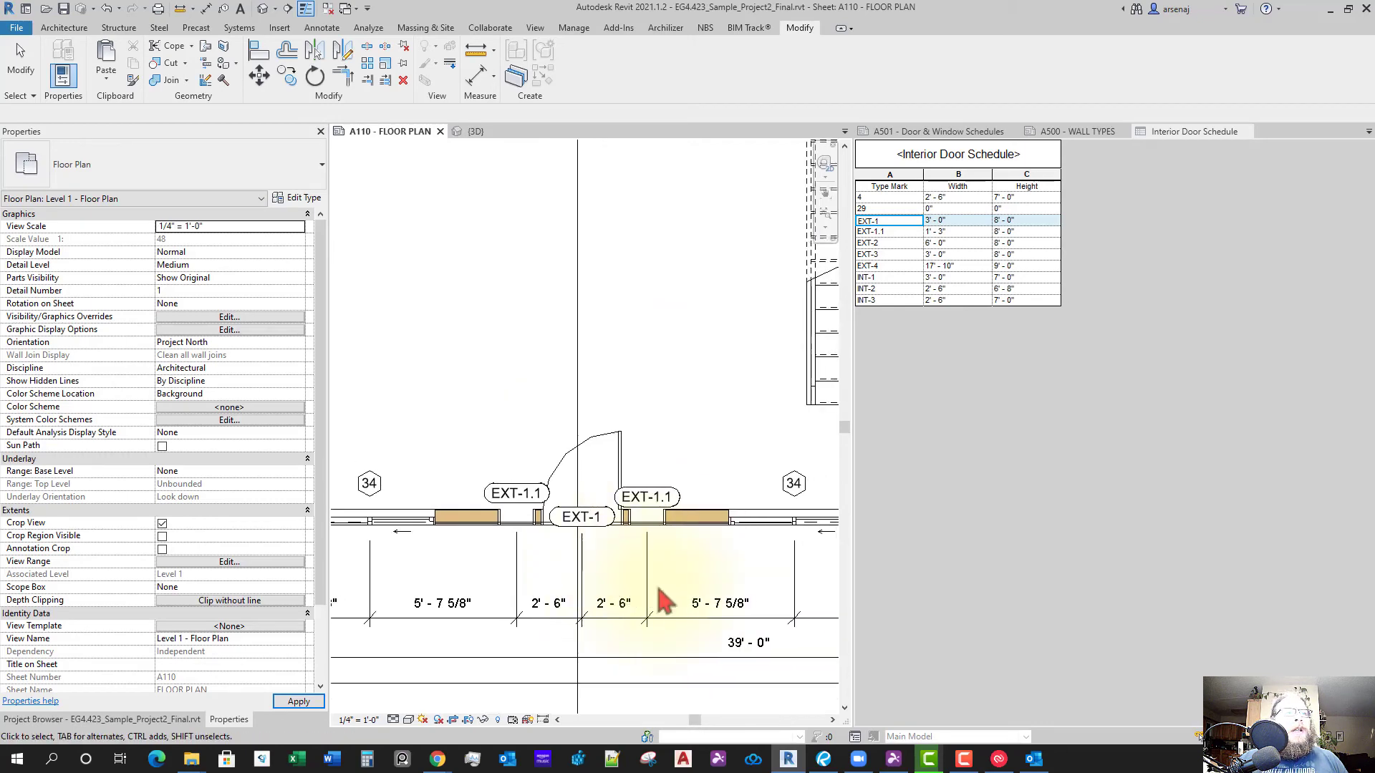
middle_drag(720, 599, 592, 583)
middle_drag(709, 561, 625, 534)
scroll(644, 573, down, 5)
scroll(497, 528, down, 1)
middle_drag(338, 508, 541, 528)
scroll(429, 415, up, 2)
scroll(513, 470, down, 5)
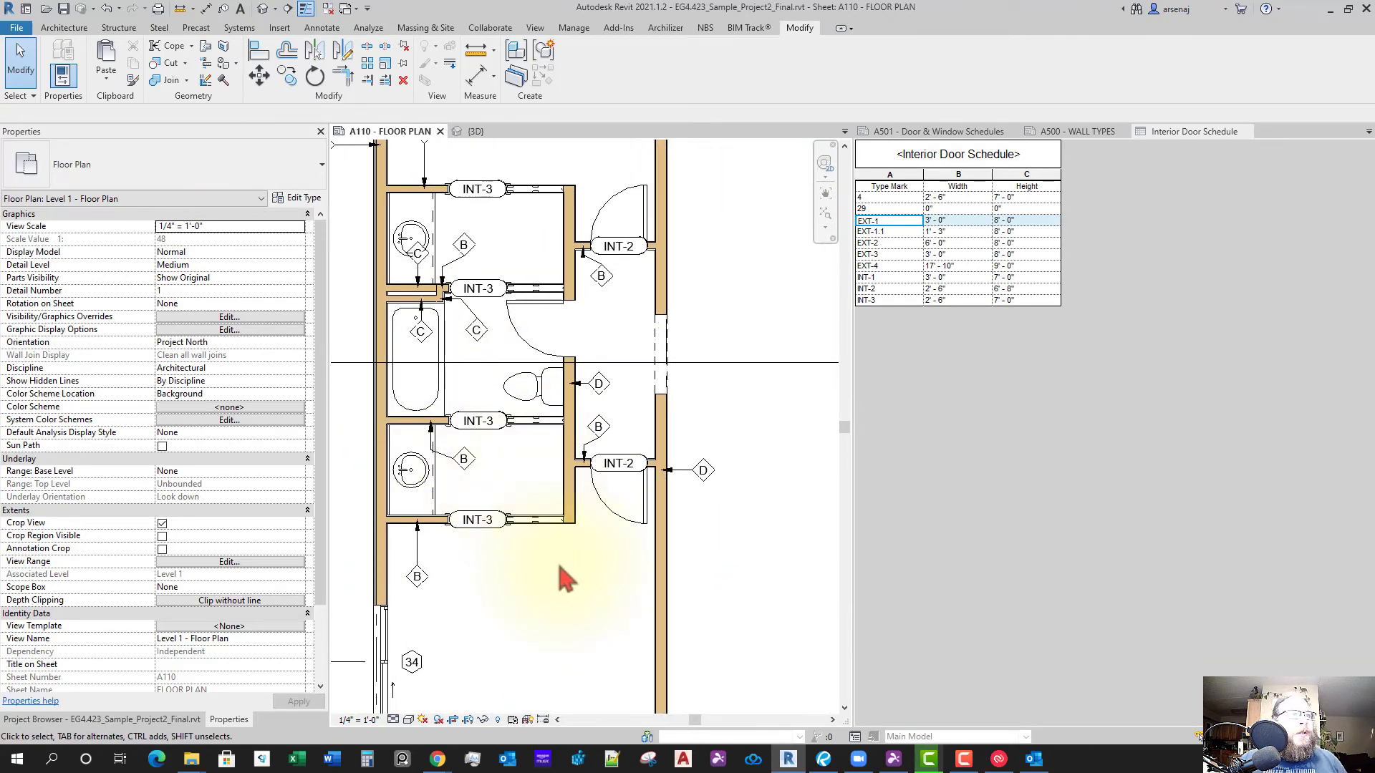
scroll(608, 594, down, 1)
middle_drag(617, 602, 521, 546)
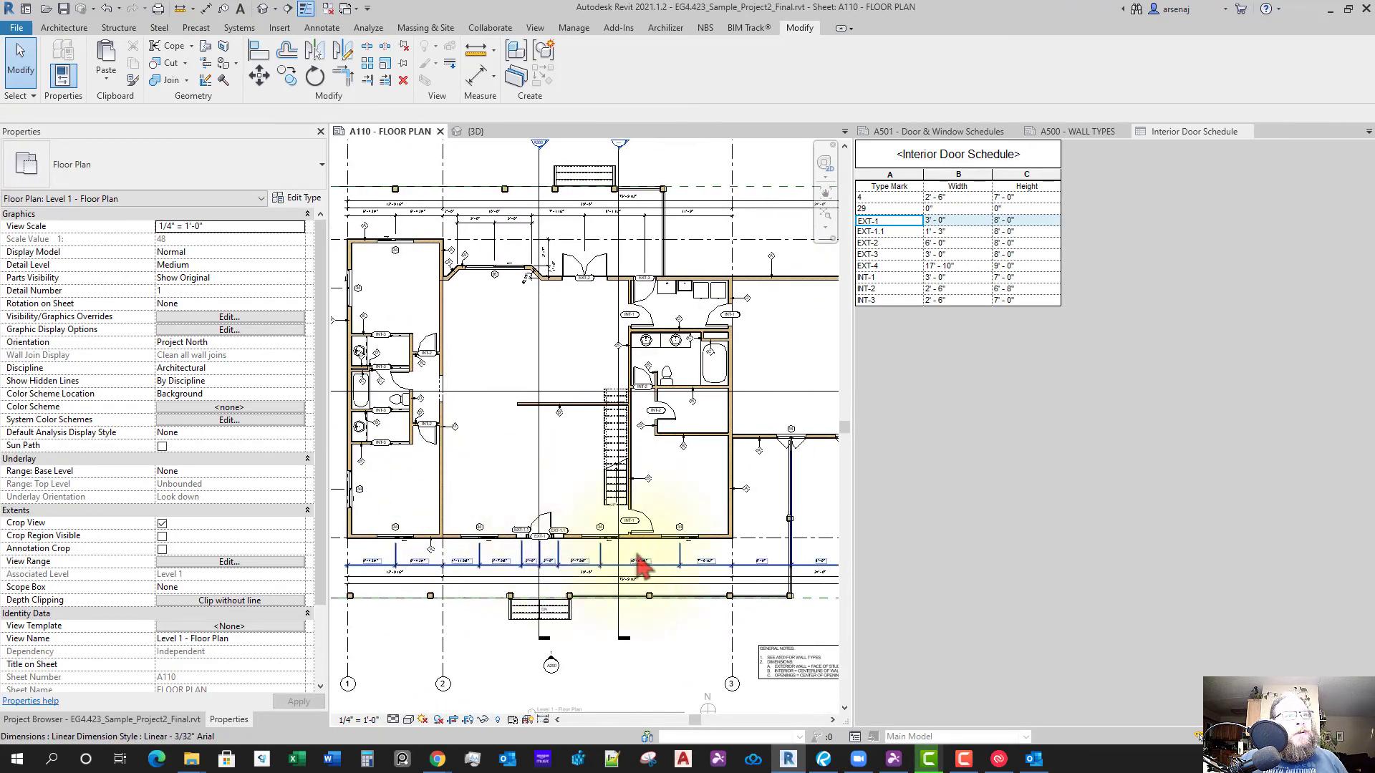
scroll(554, 549, up, 3)
scroll(554, 559, up, 1)
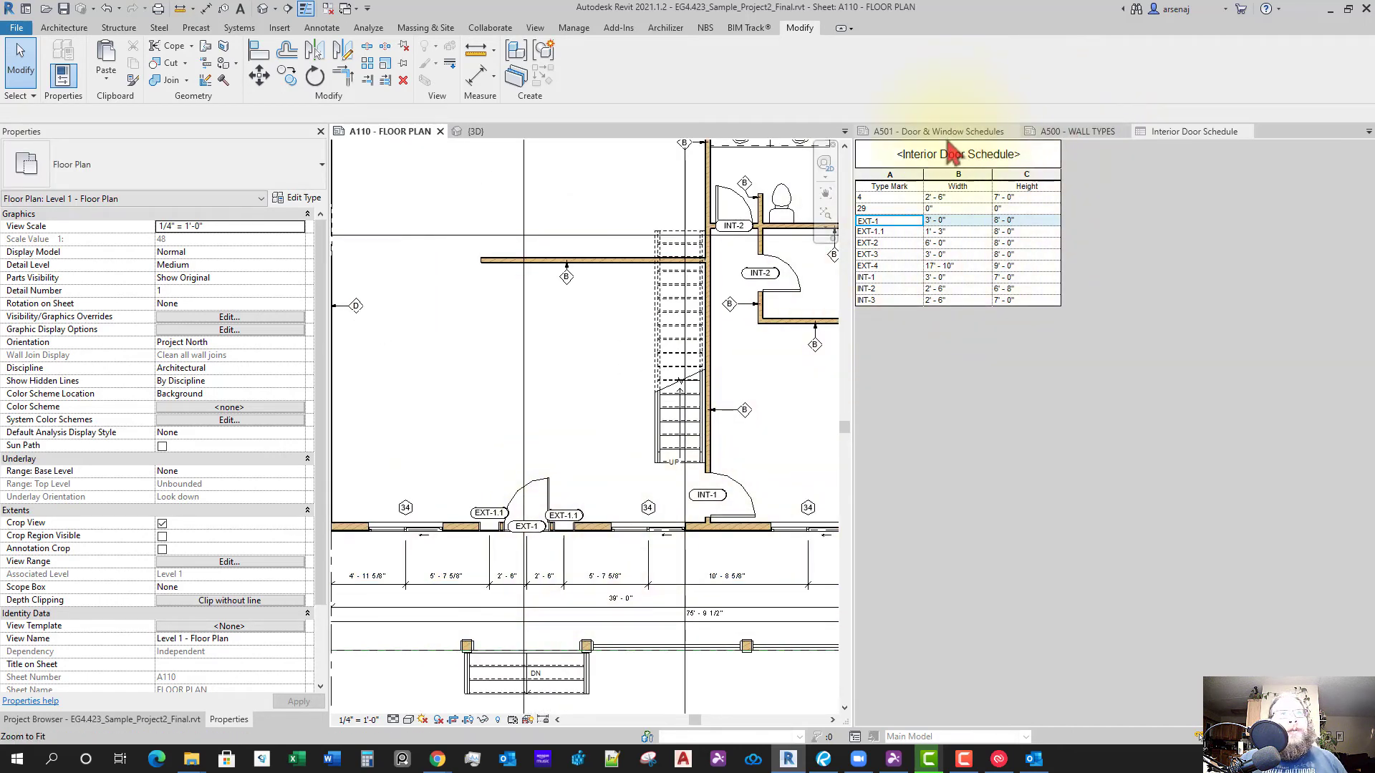
Bring up sheet A501 - Door & Window Schedules and close the A500 - WALL TYPES sheet
click(1078, 132)
click(939, 132)
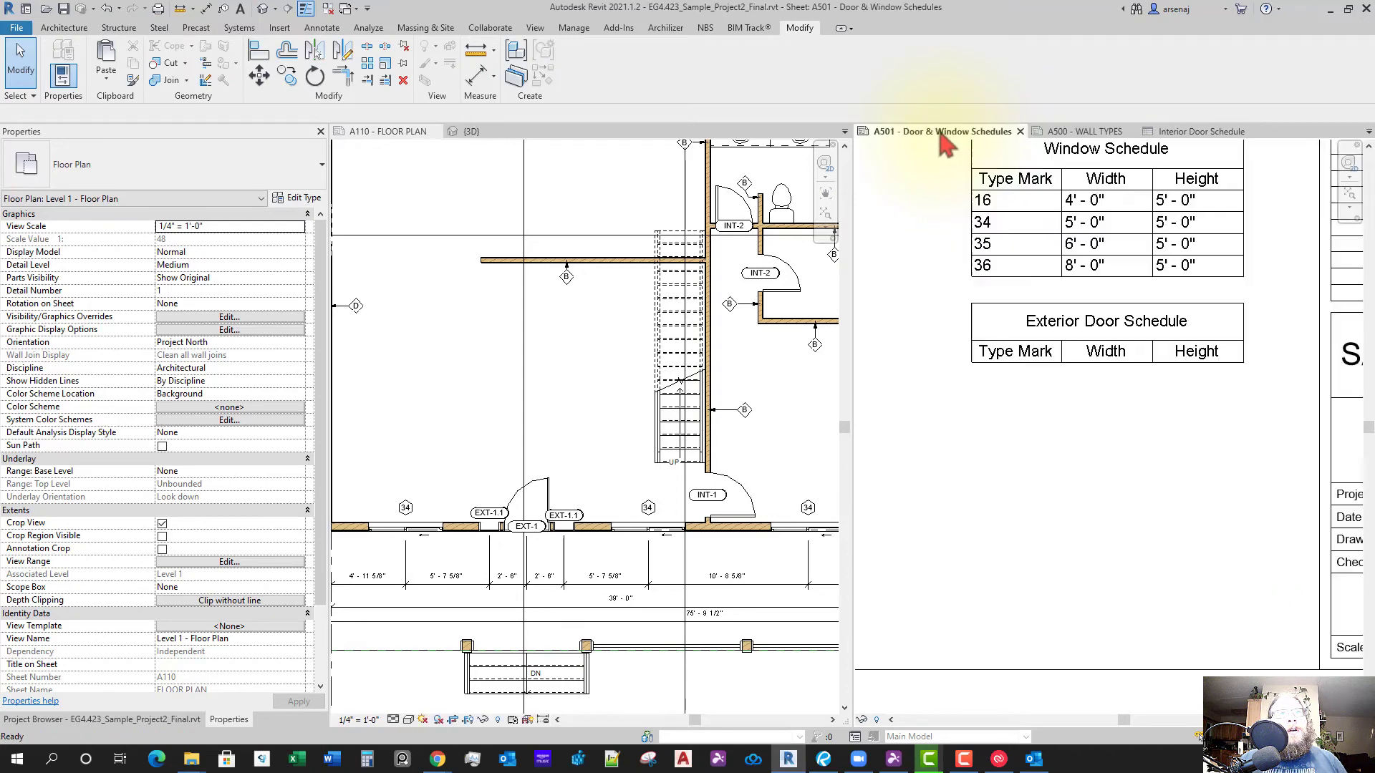
click(1141, 131)
scroll(1088, 421, down, 2)
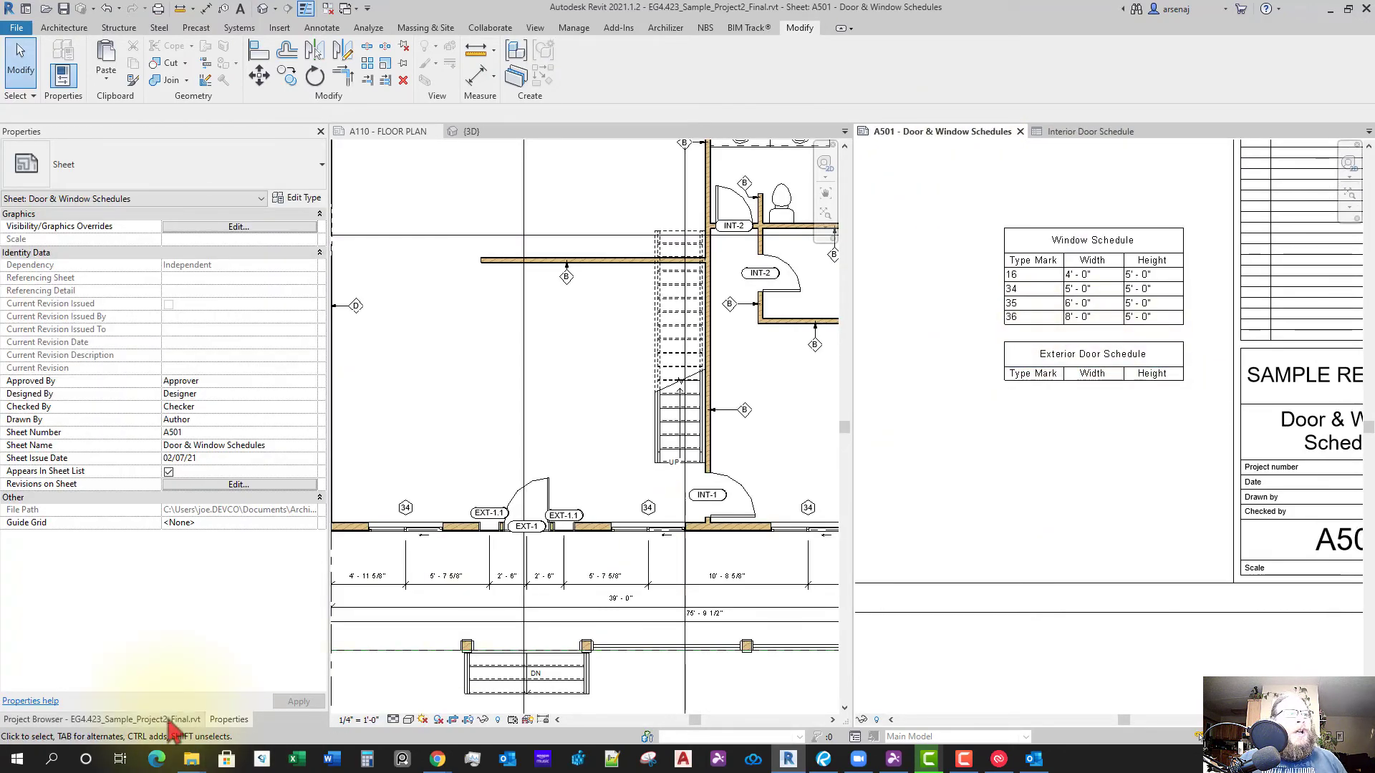
Filter the Exterior Door Schedule to Type Marks that begin with E, and close the schedule
click(118, 719)
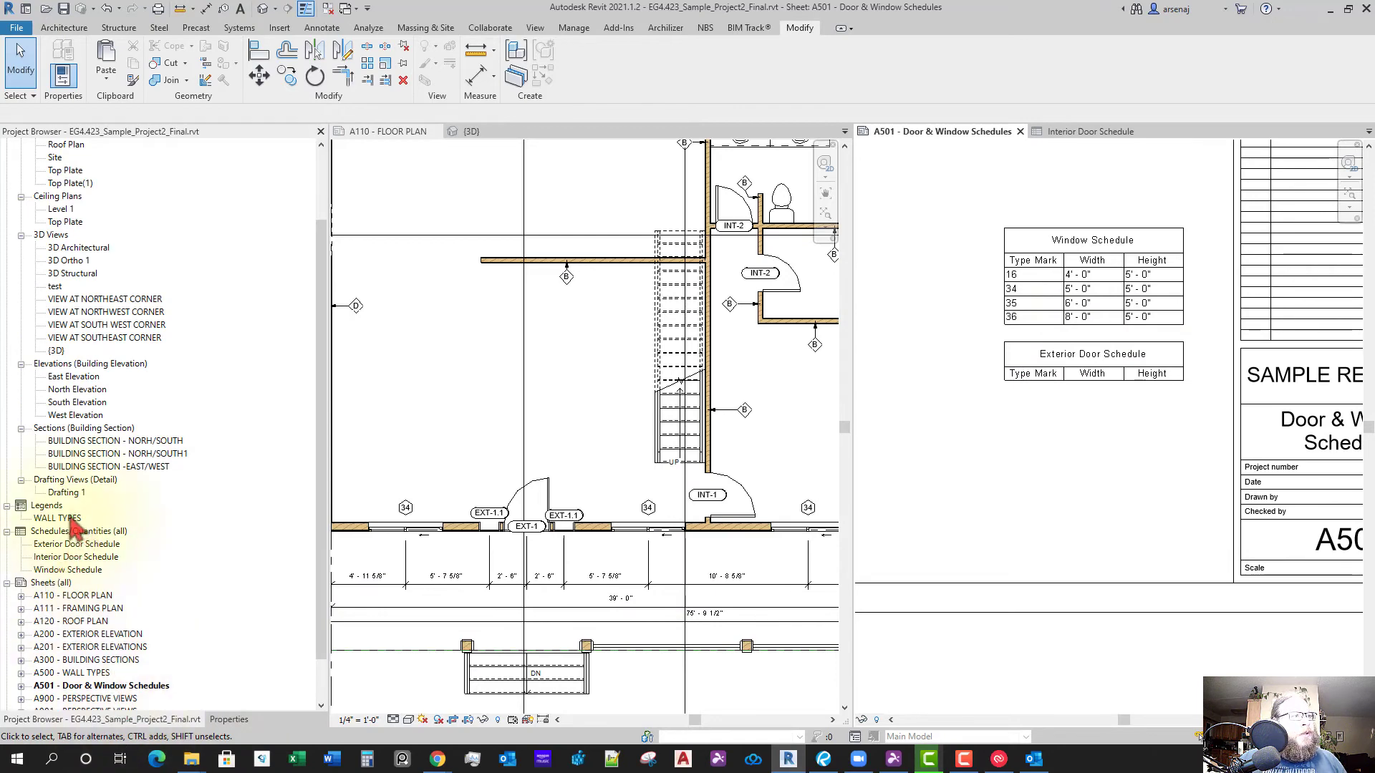
click(84, 546)
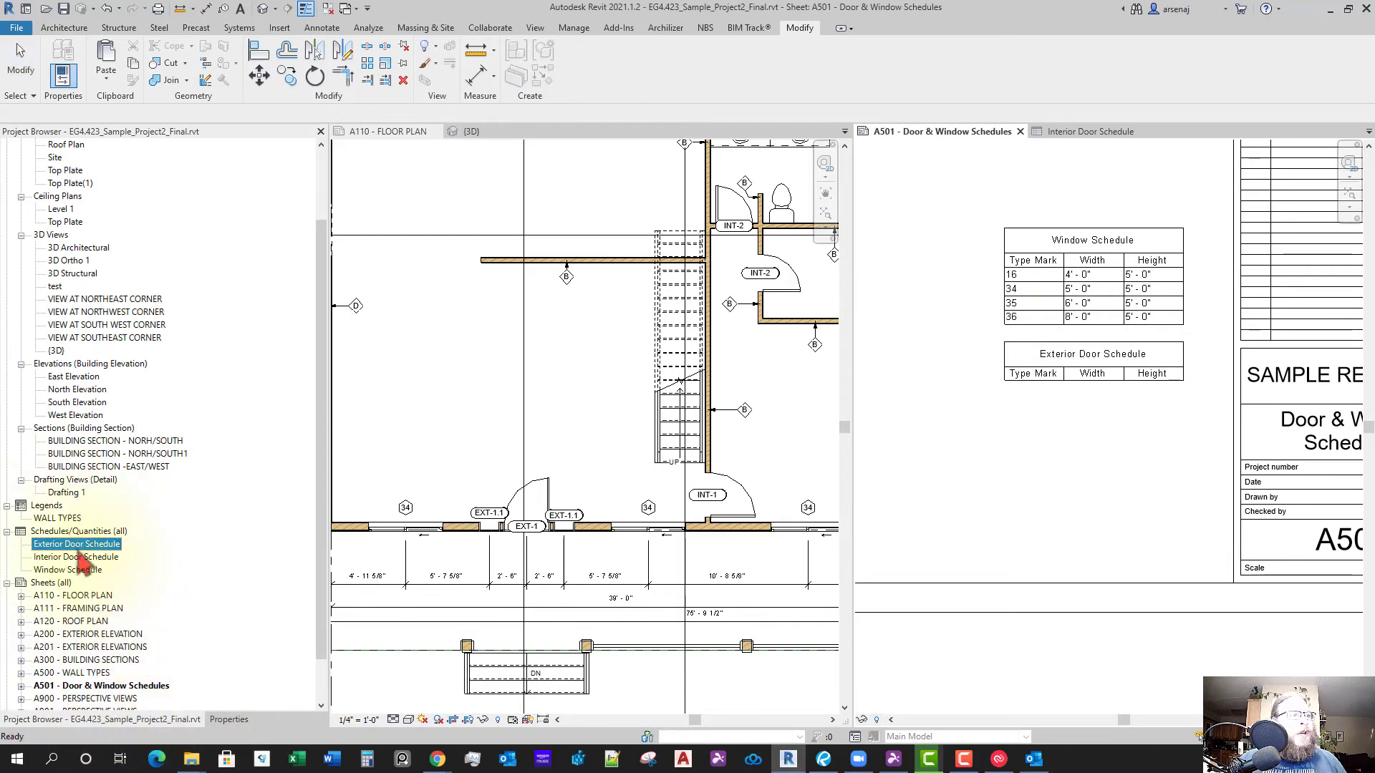
double_click(81, 546)
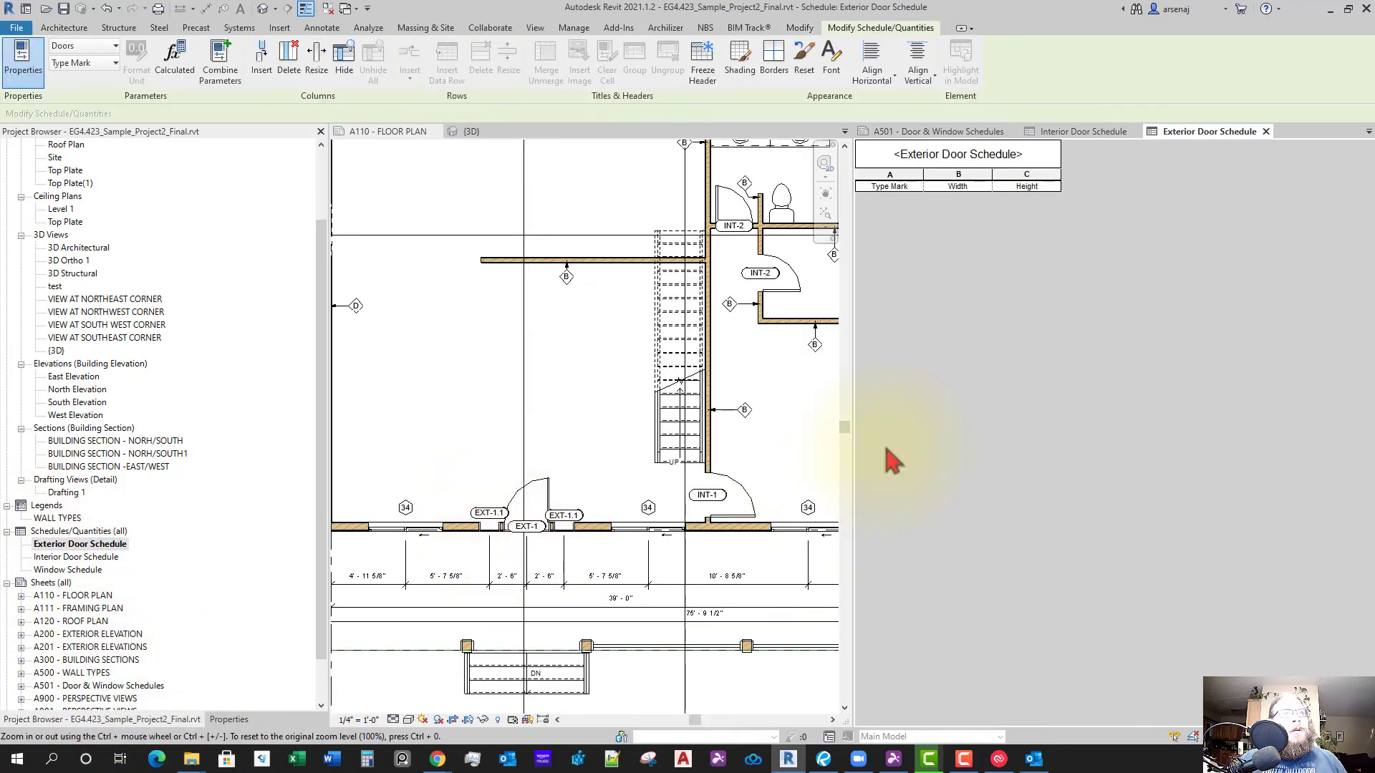
click(229, 719)
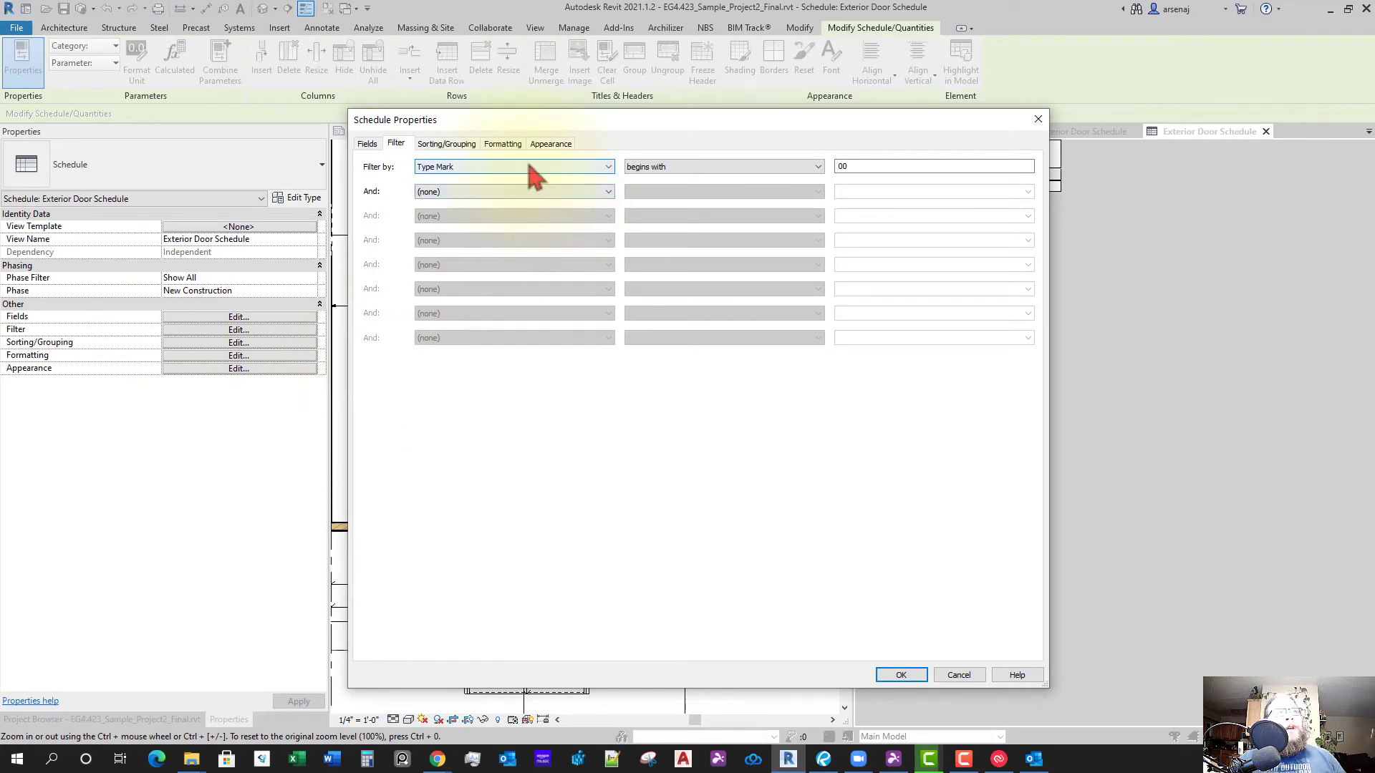
double_click(879, 168)
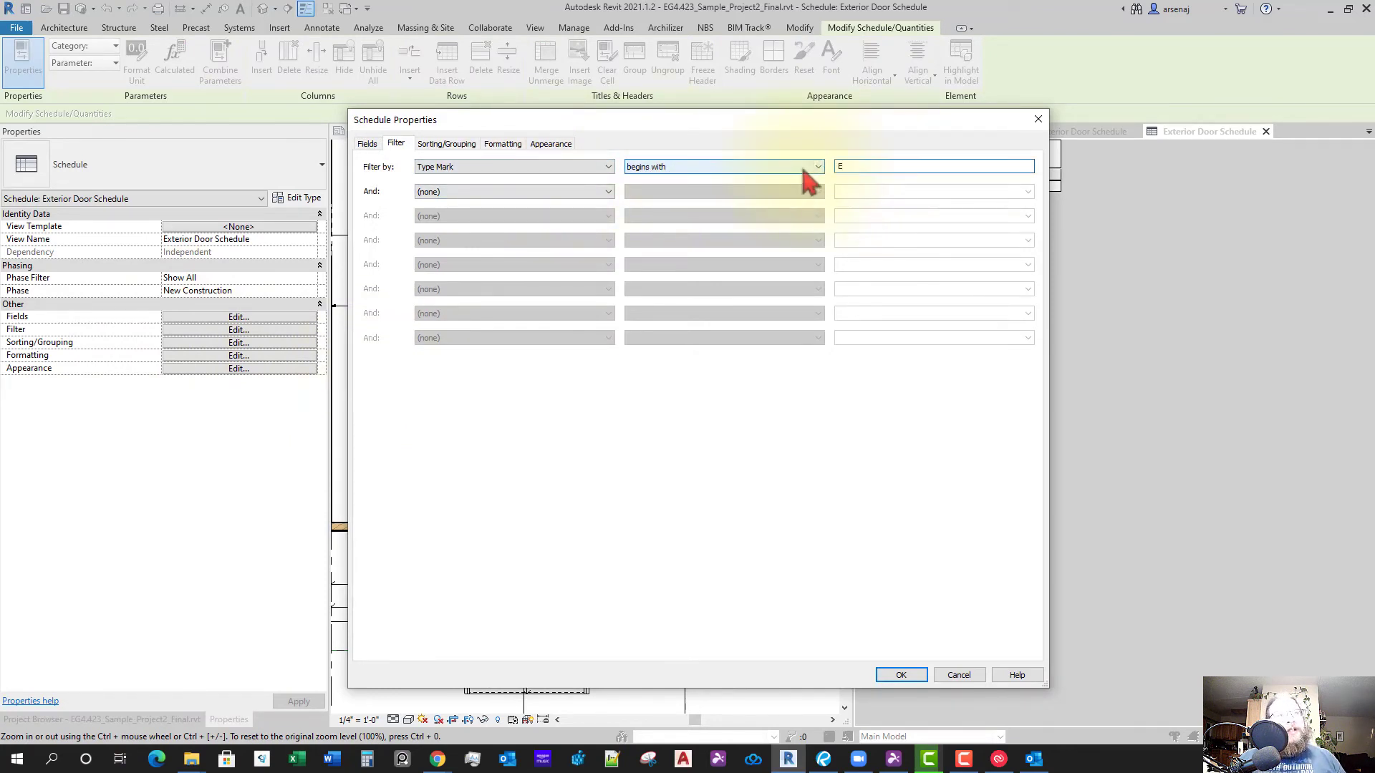
click(900, 676)
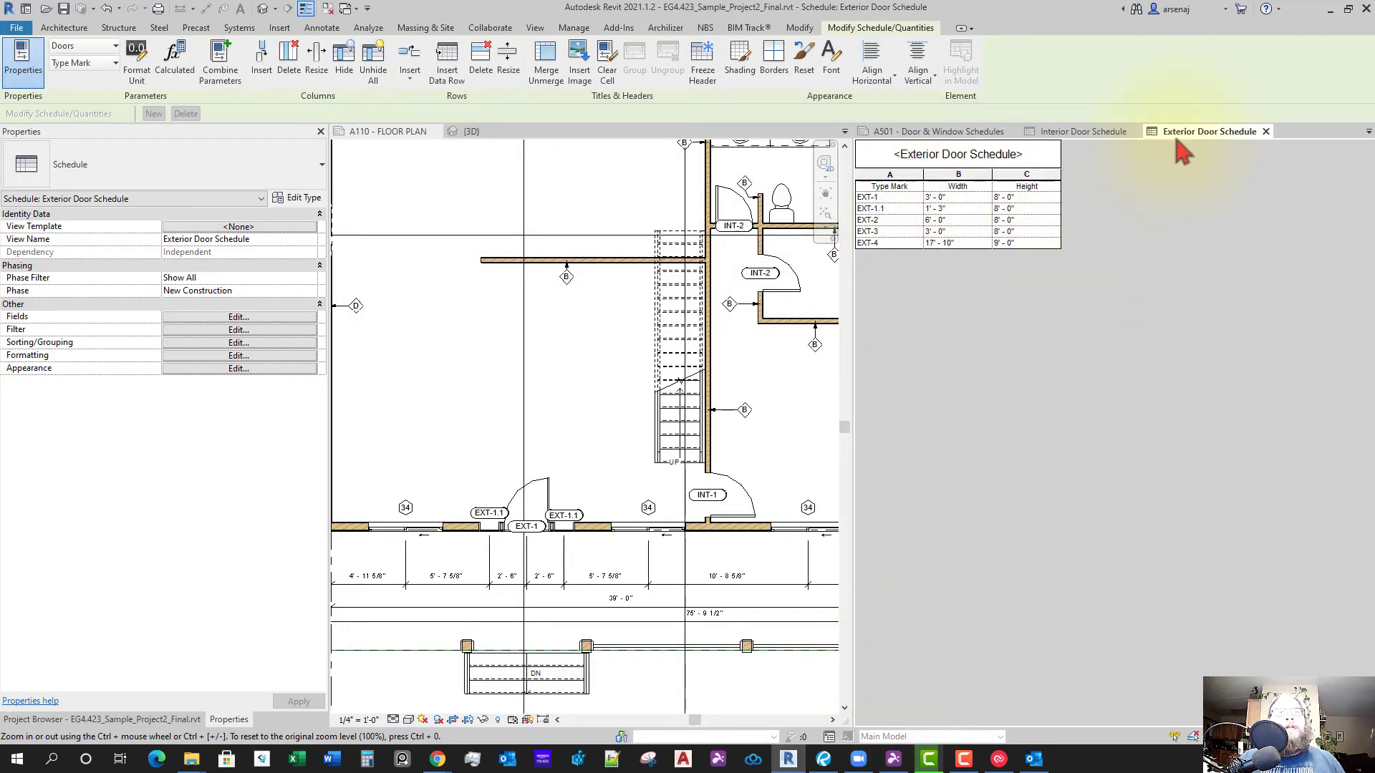
click(1266, 131)
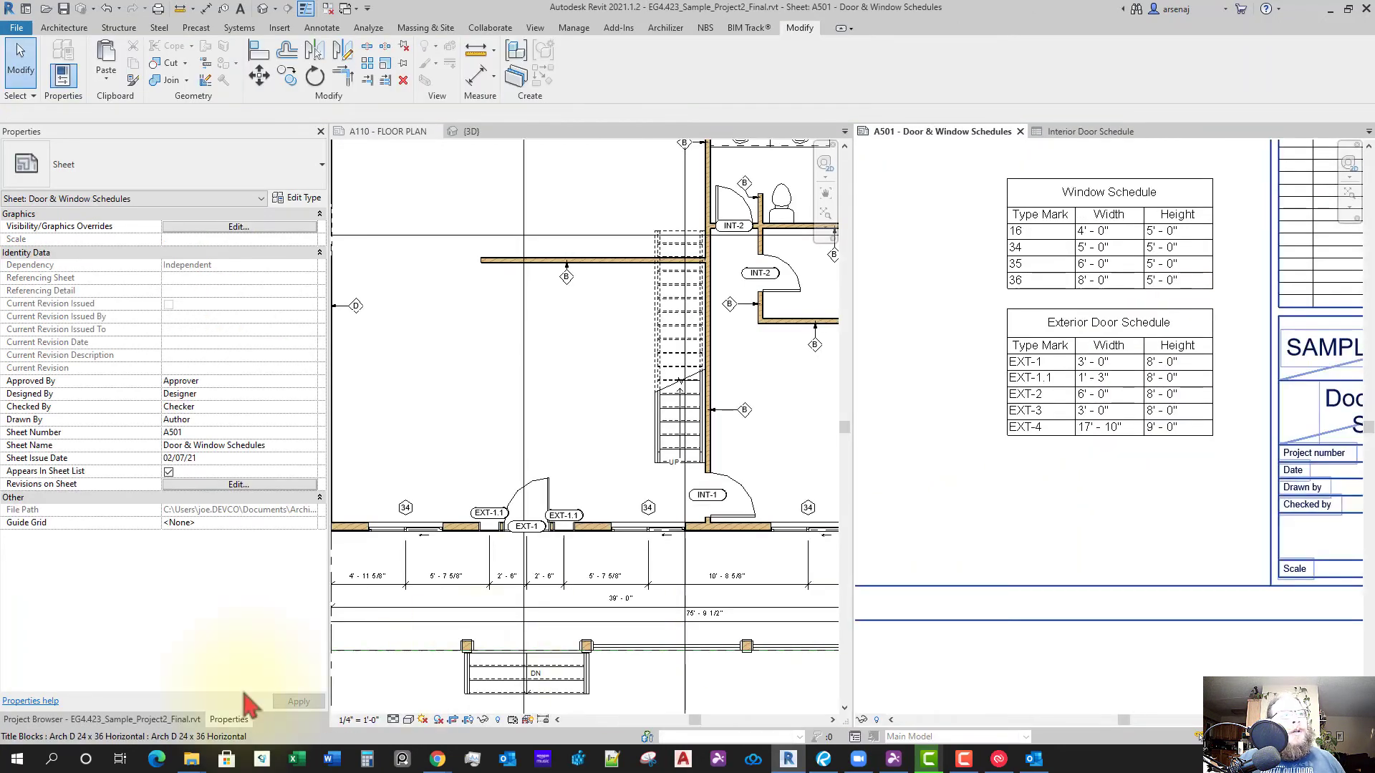
Filter the Interior Door Schedule to Type Marks that begin with INT
click(150, 720)
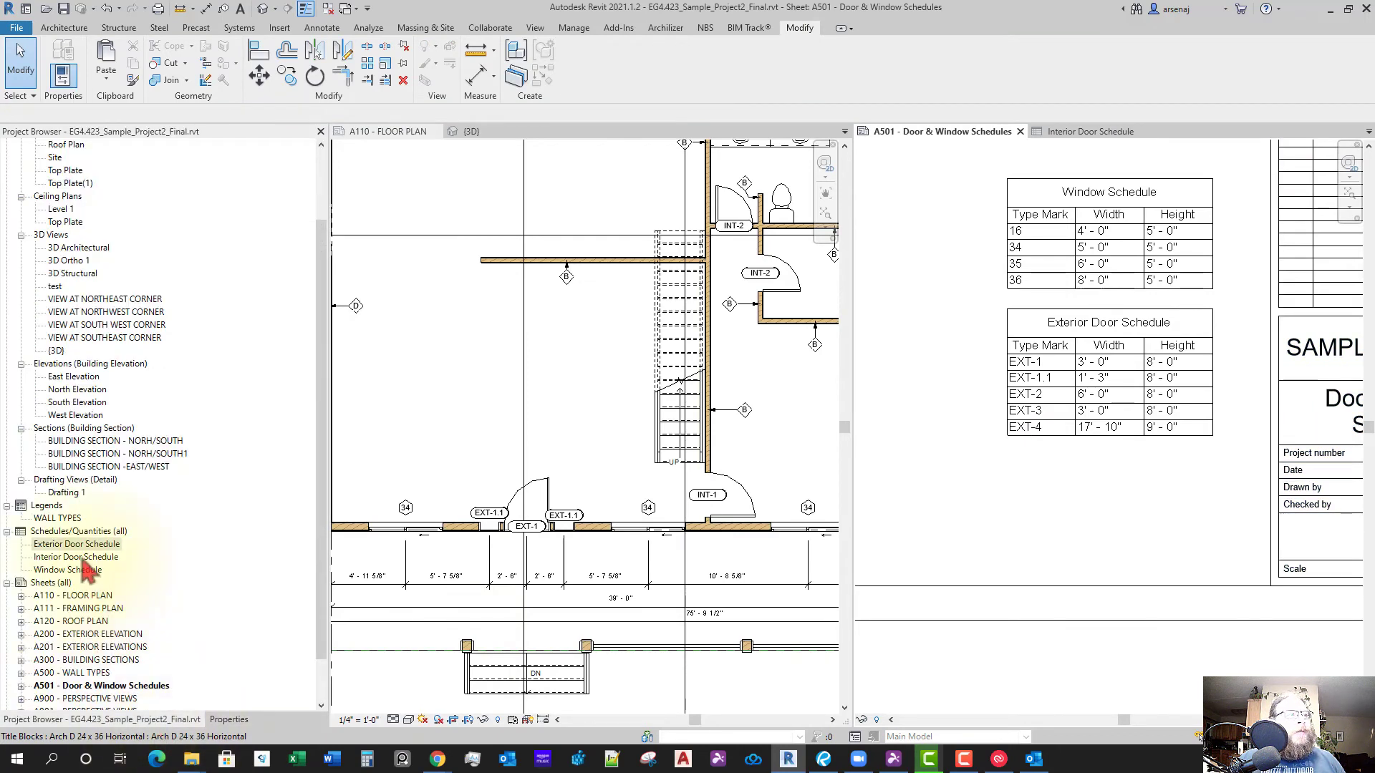
click(83, 560)
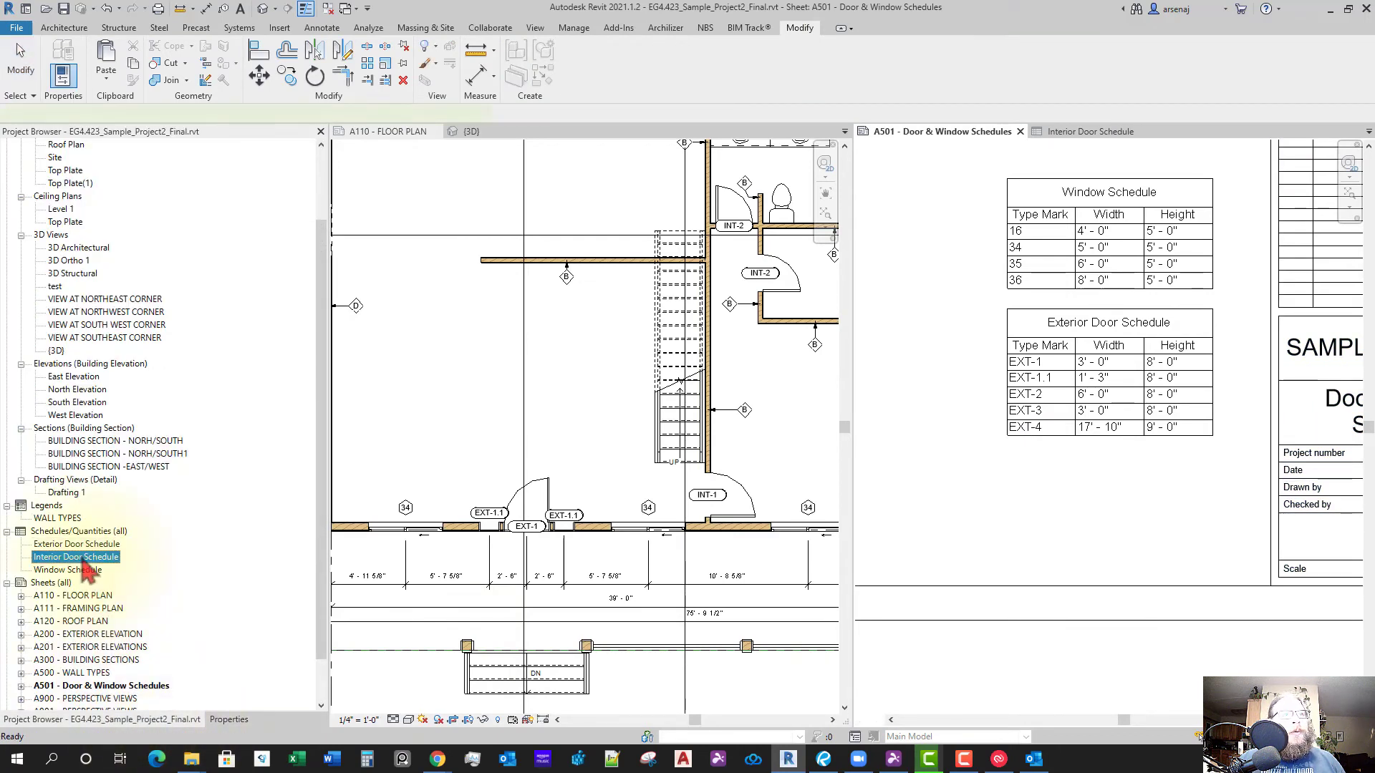
double_click(84, 563)
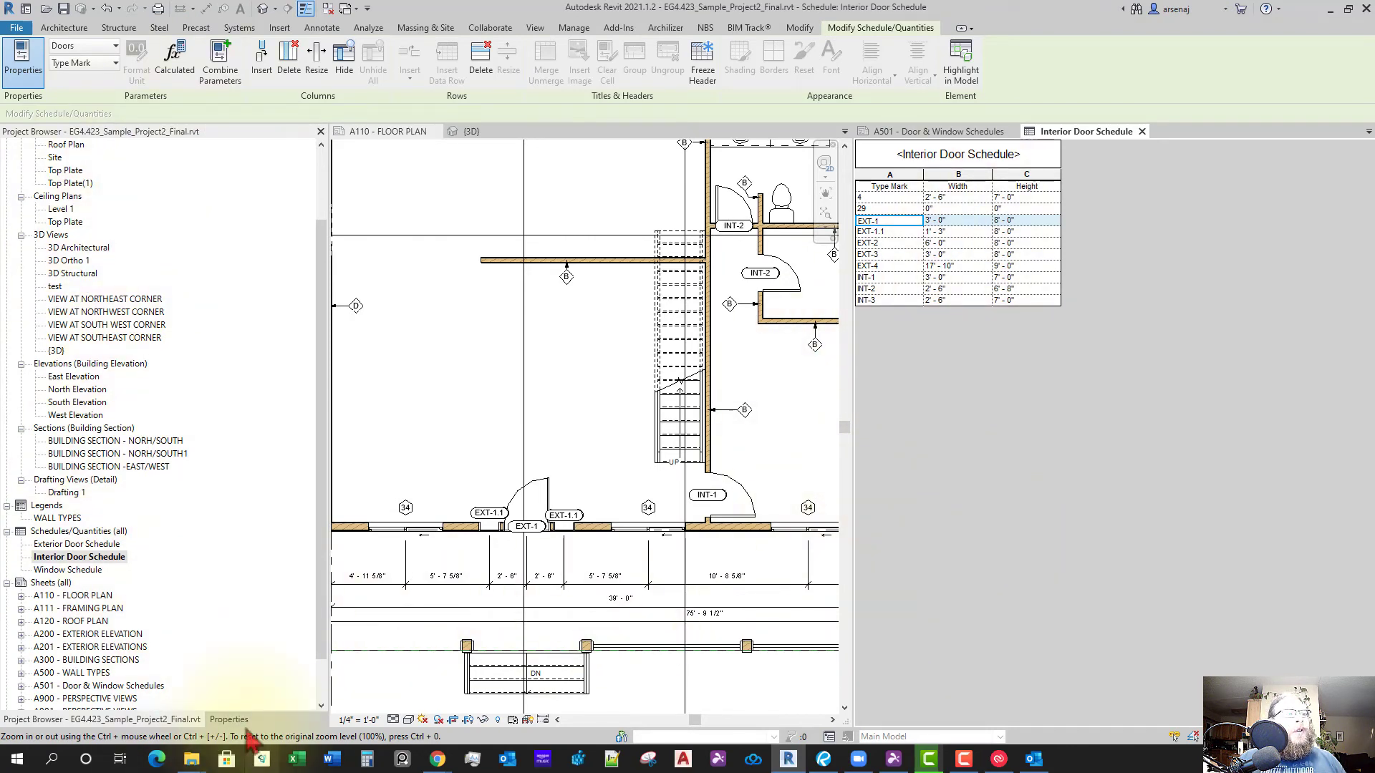
click(229, 719)
click(227, 330)
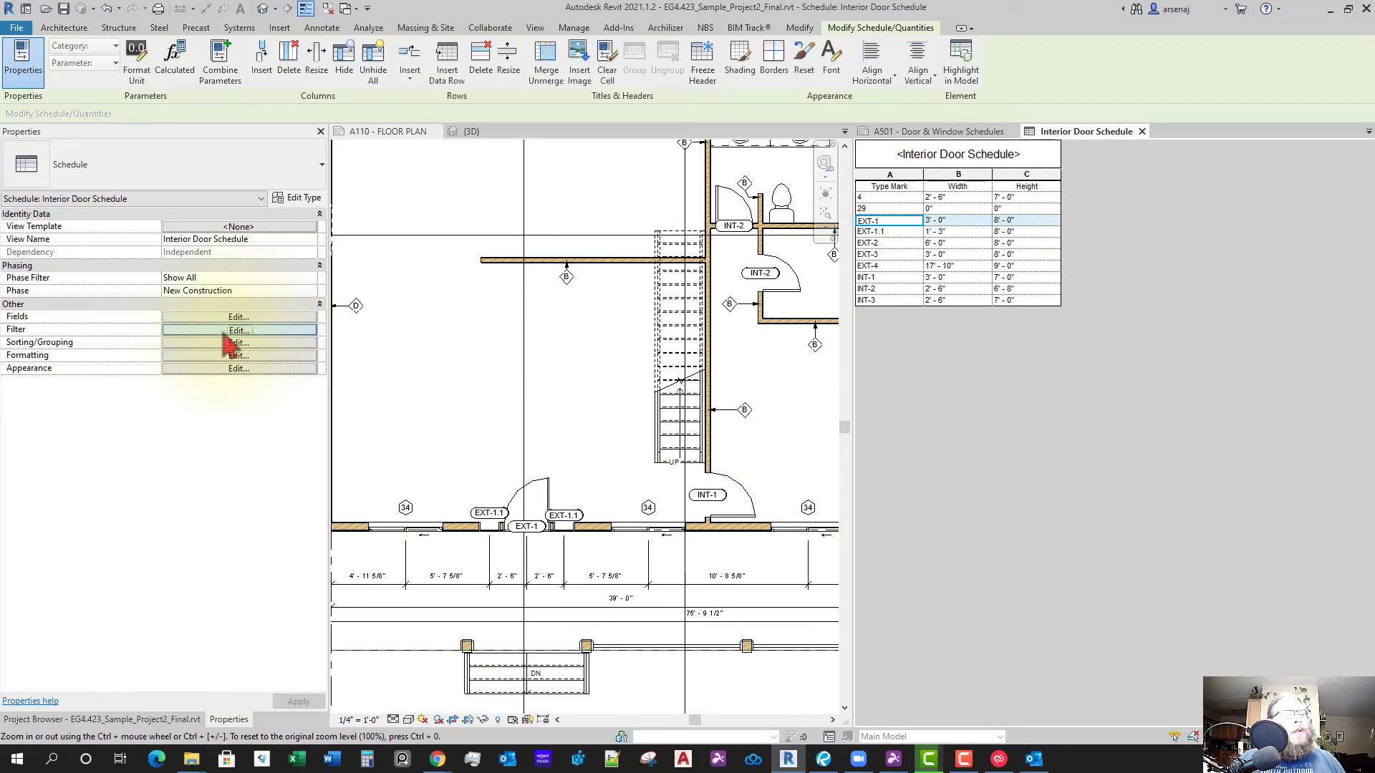
click(511, 167)
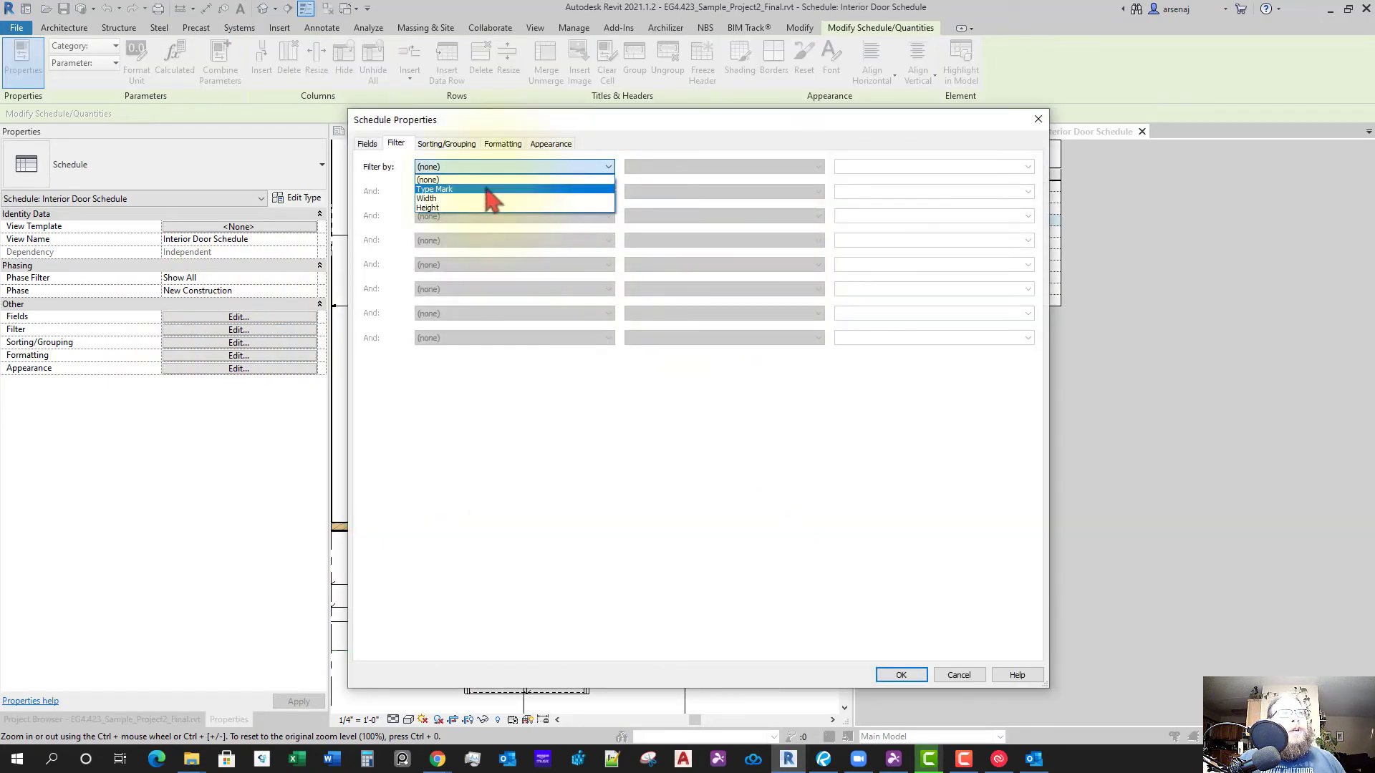
click(517, 189)
click(689, 169)
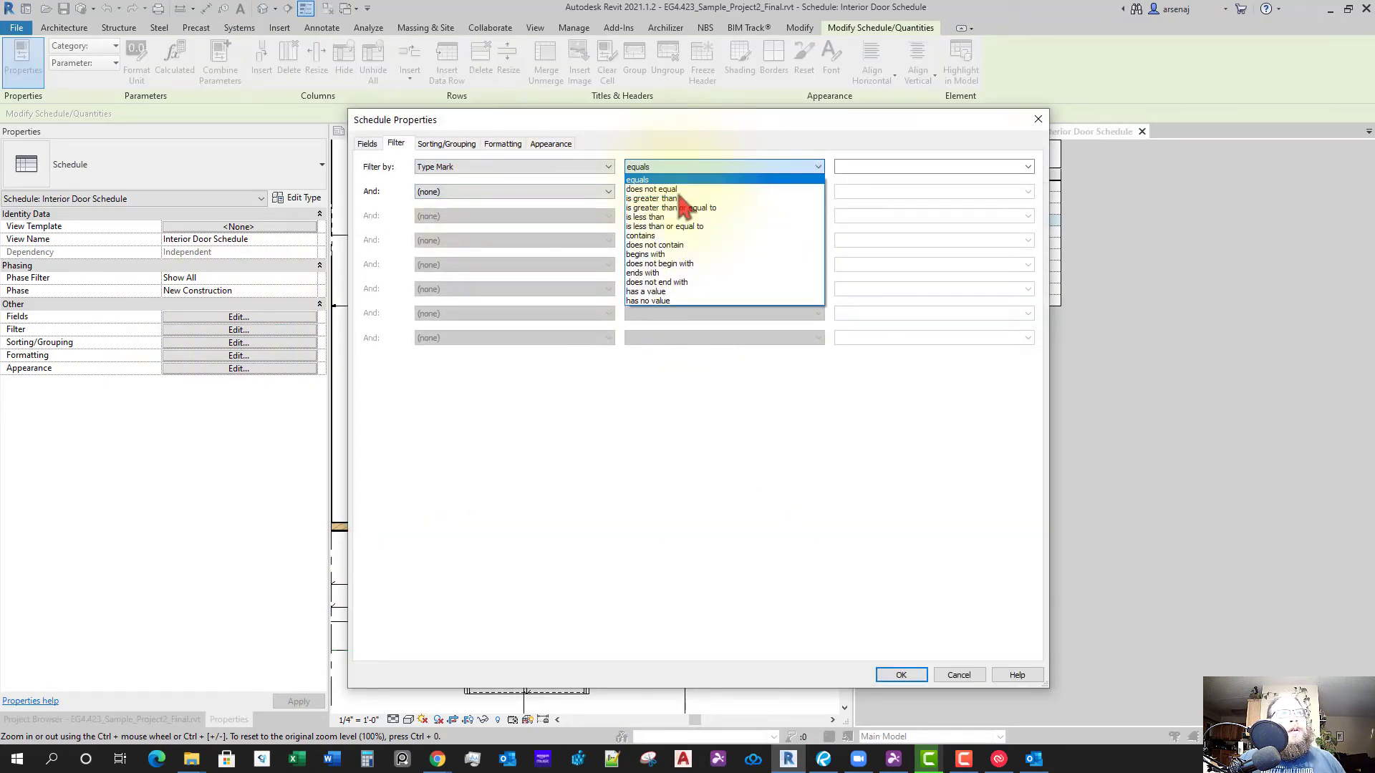
click(655, 255)
click(851, 167)
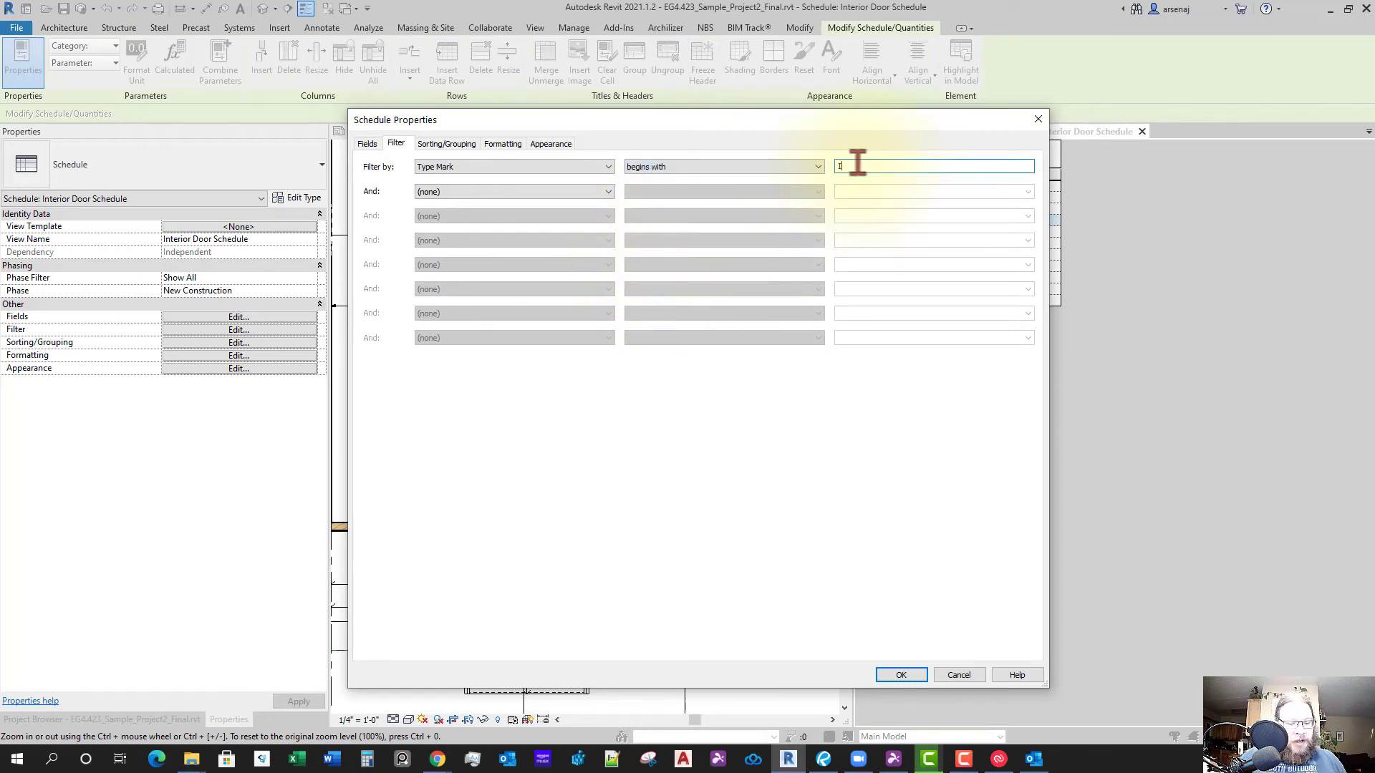
text(INT)
key(Return)
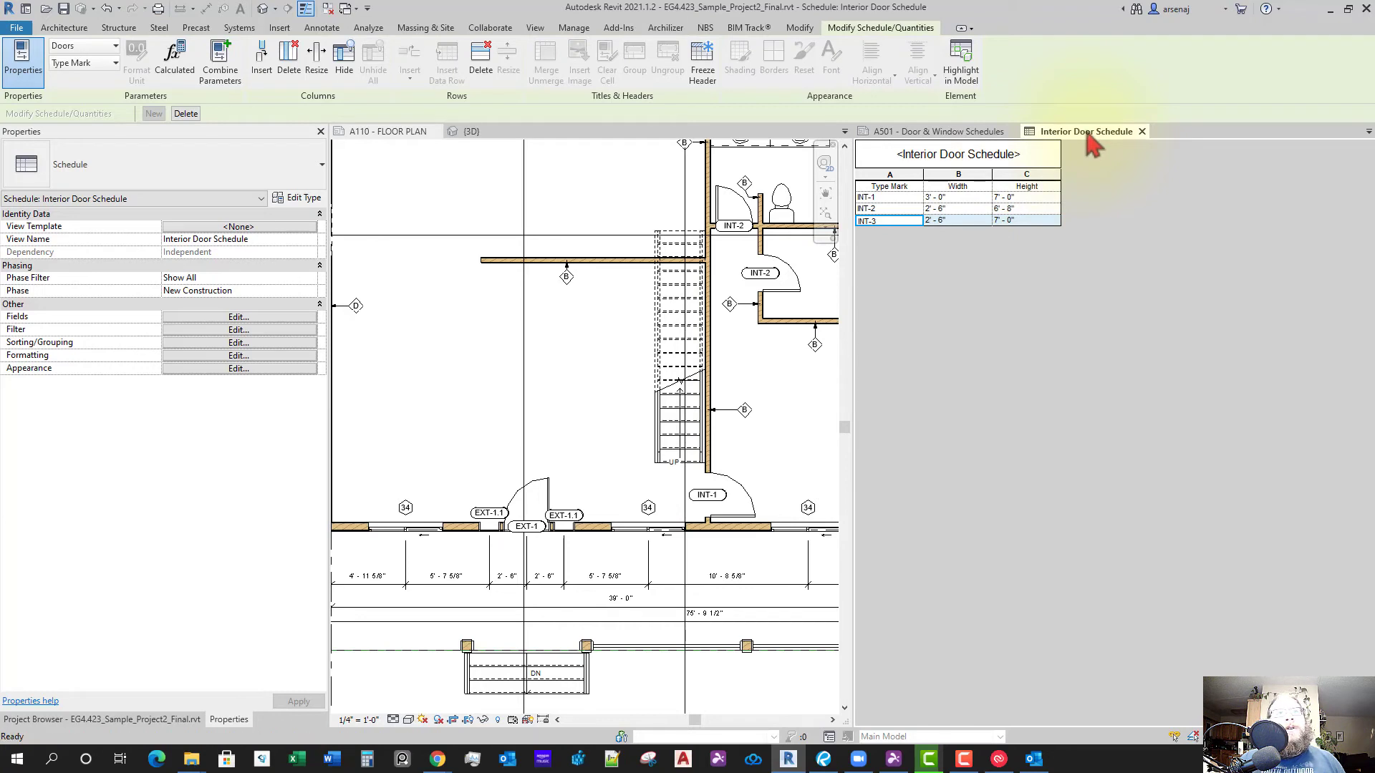
Save the project after closing the Interior Door Schedule view, and place that schedule below the Exterior Door Schedule on sheet A501
click(1142, 131)
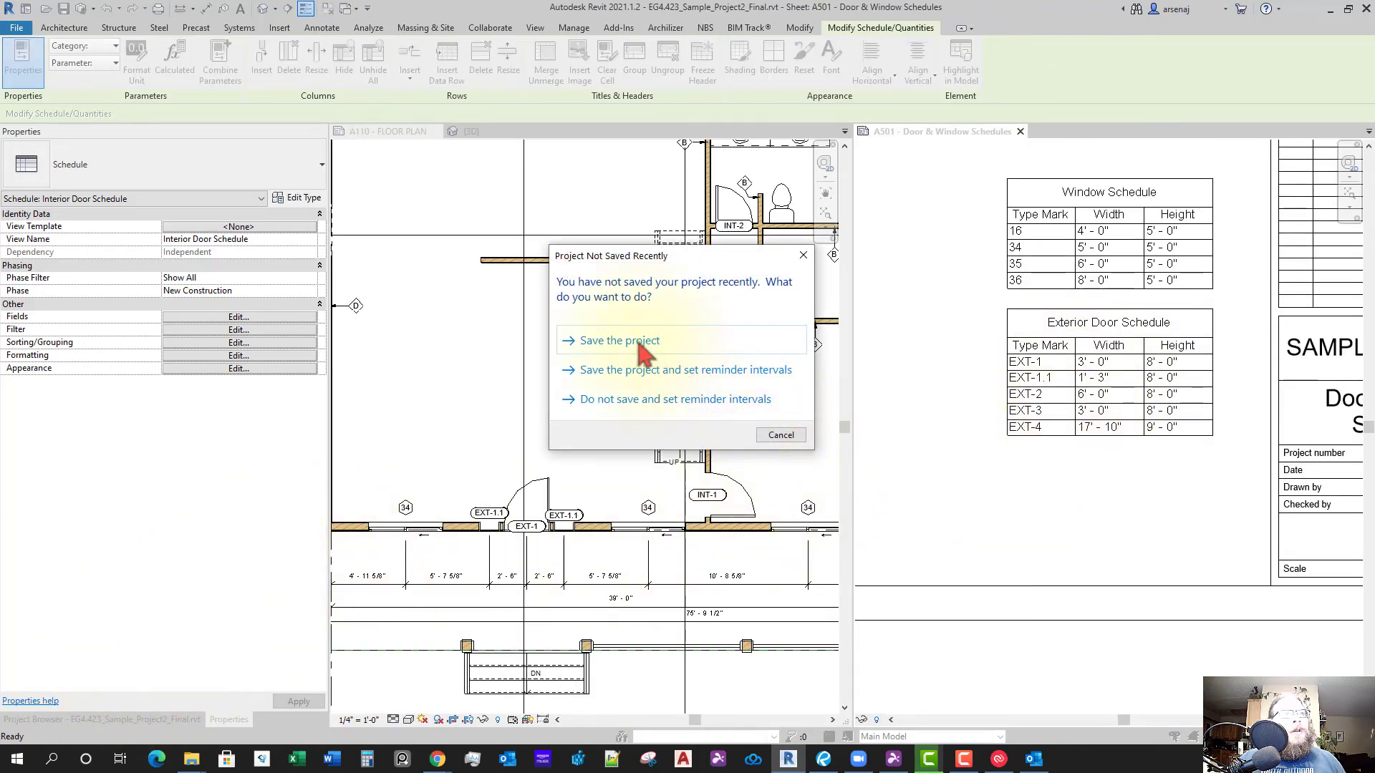
click(639, 342)
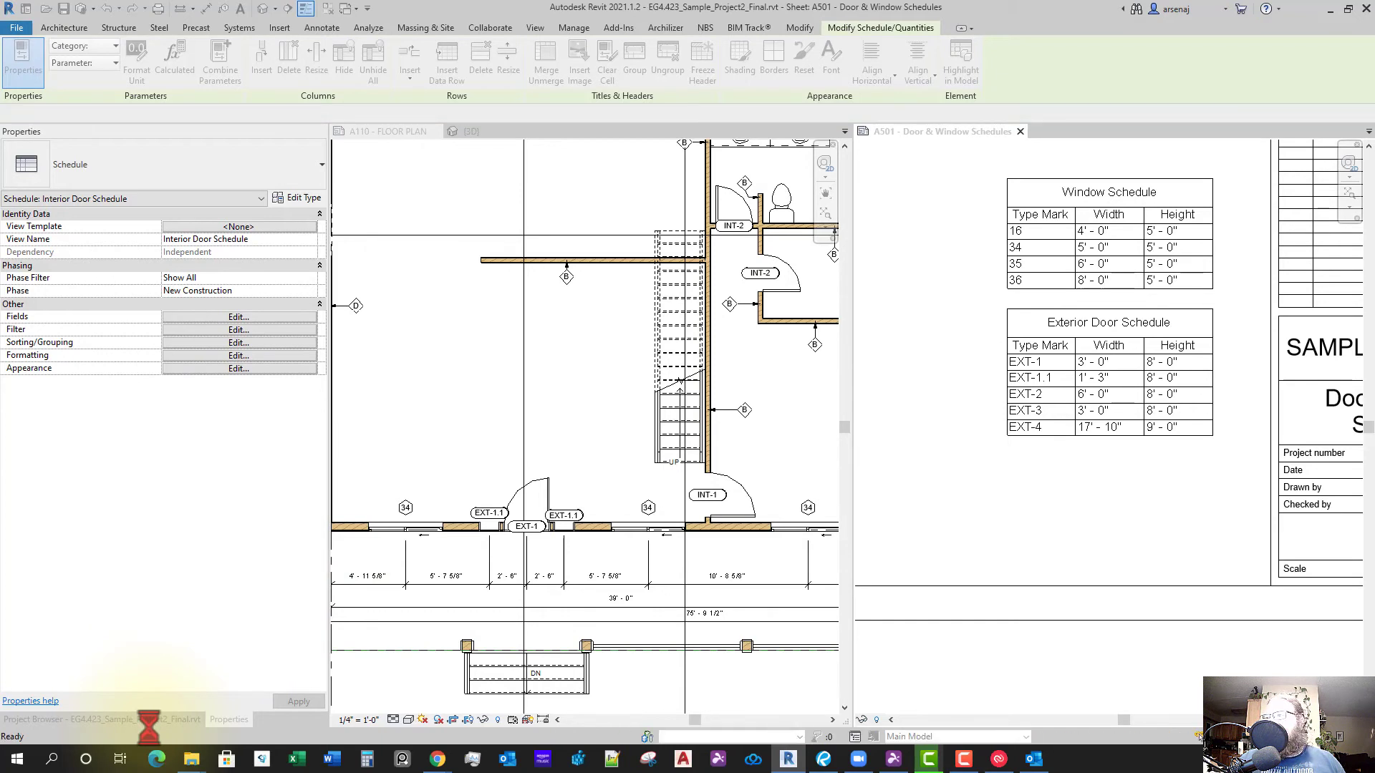
click(147, 720)
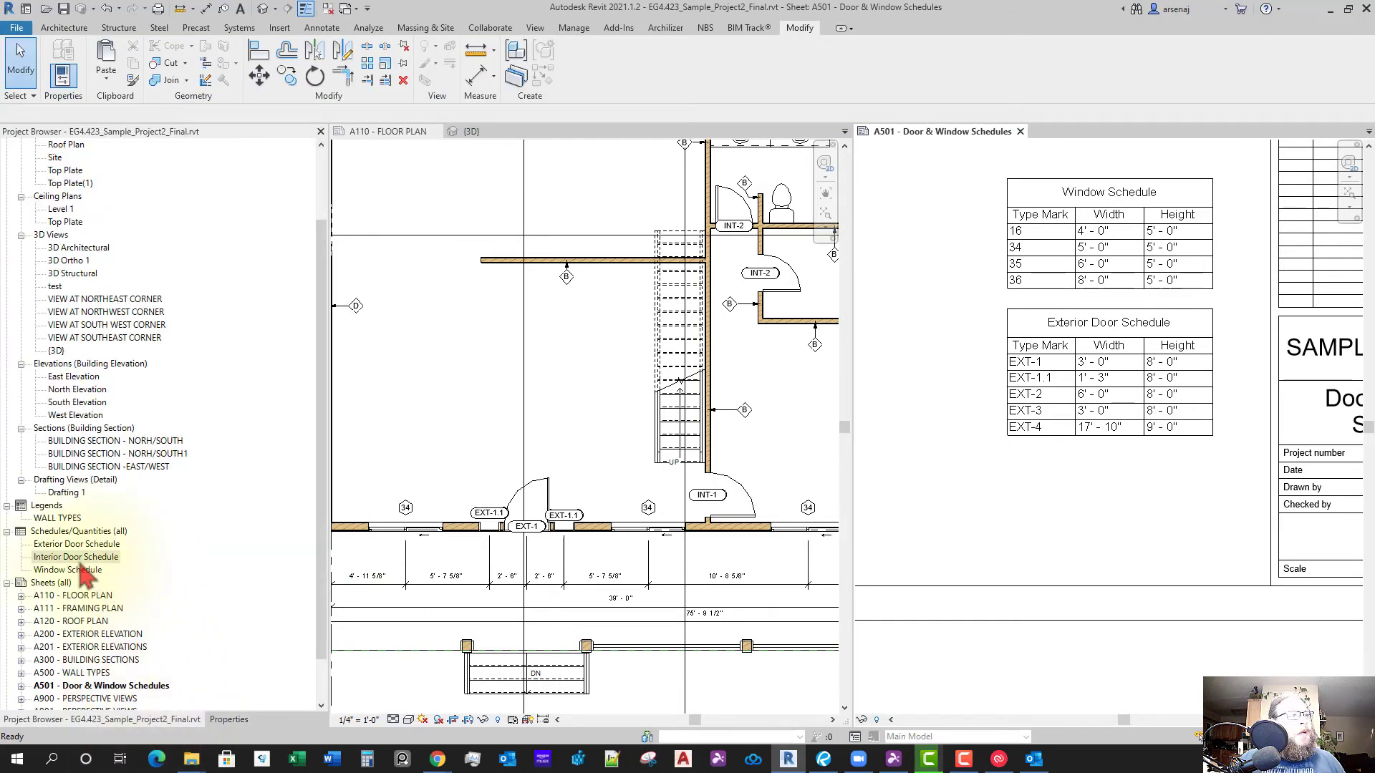
click(73, 559)
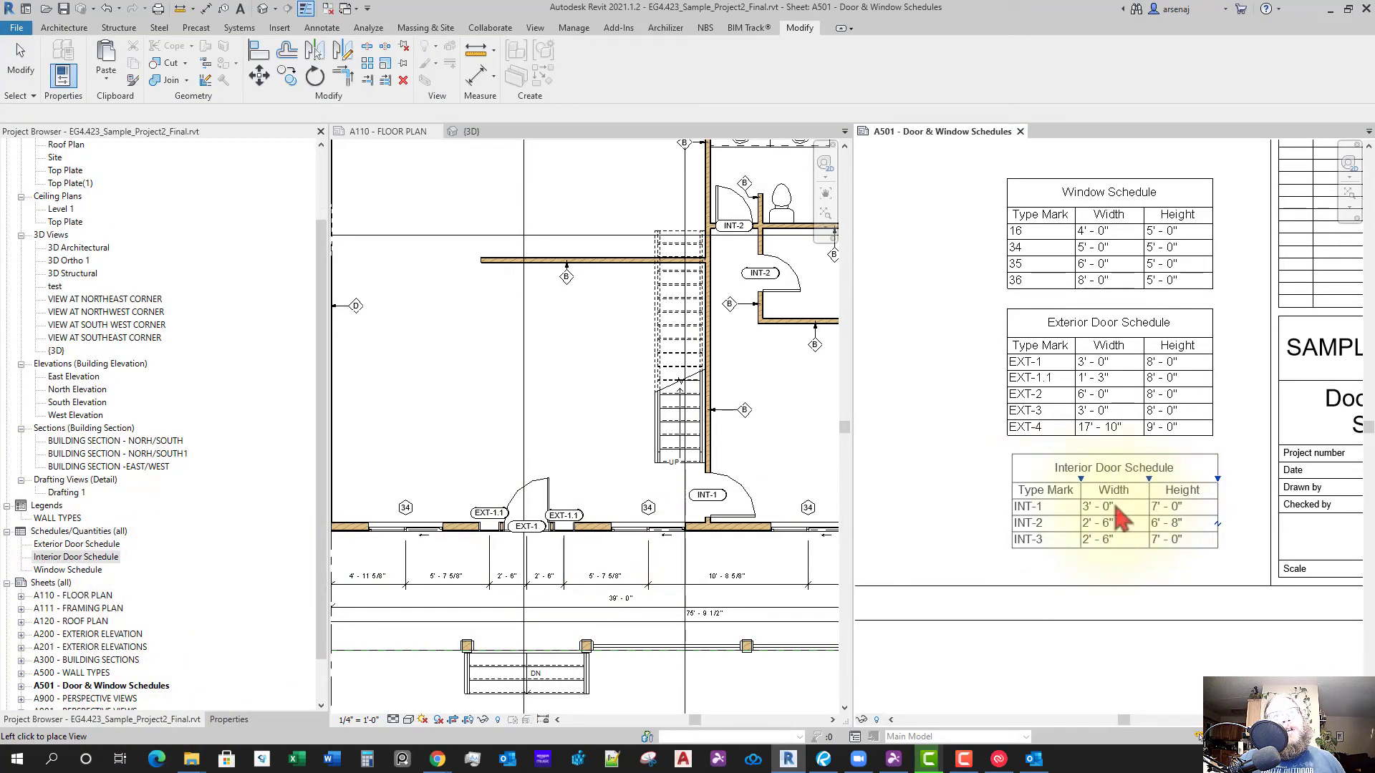
click(1047, 522)
scroll(1058, 537, down, 1)
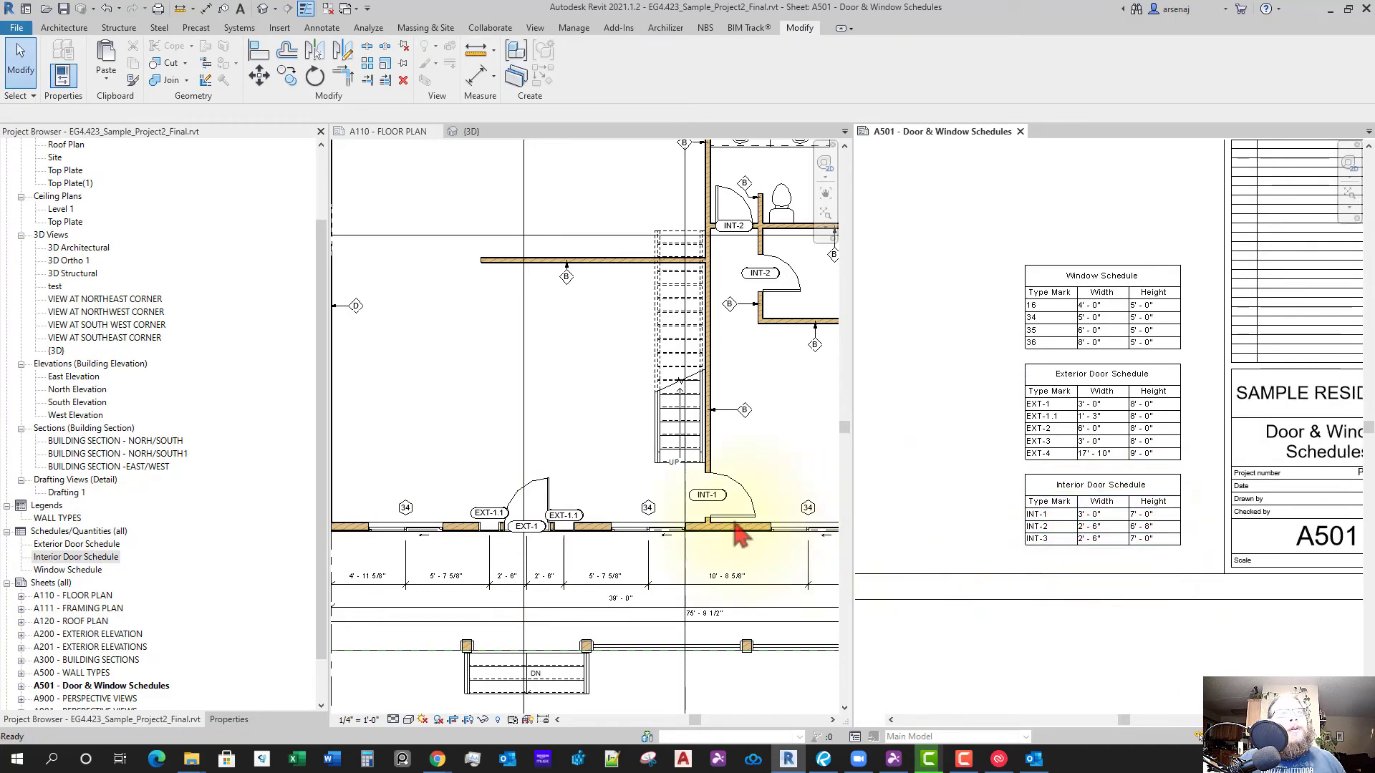
Tag the untagged 42" x 84" door opening in the wall between the two INT-2 doors on the Level 1 floor plan
scroll(605, 562, down, 2)
middle_drag(605, 562, 550, 655)
scroll(660, 609, down, 2)
scroll(721, 503, up, 2)
scroll(623, 515, down, 1)
middle_drag(624, 515, 614, 430)
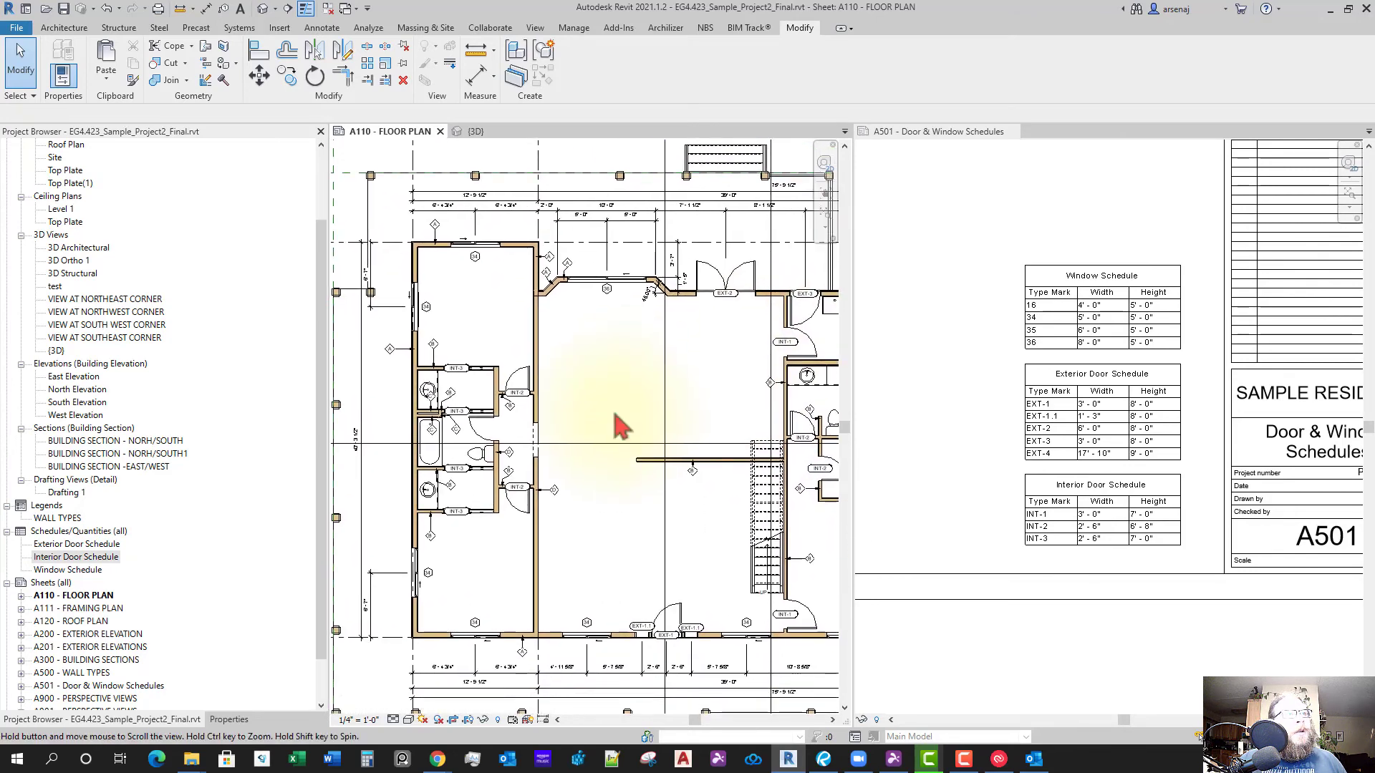
scroll(653, 523, down, 1)
scroll(653, 522, down, 1)
scroll(466, 430, up, 3)
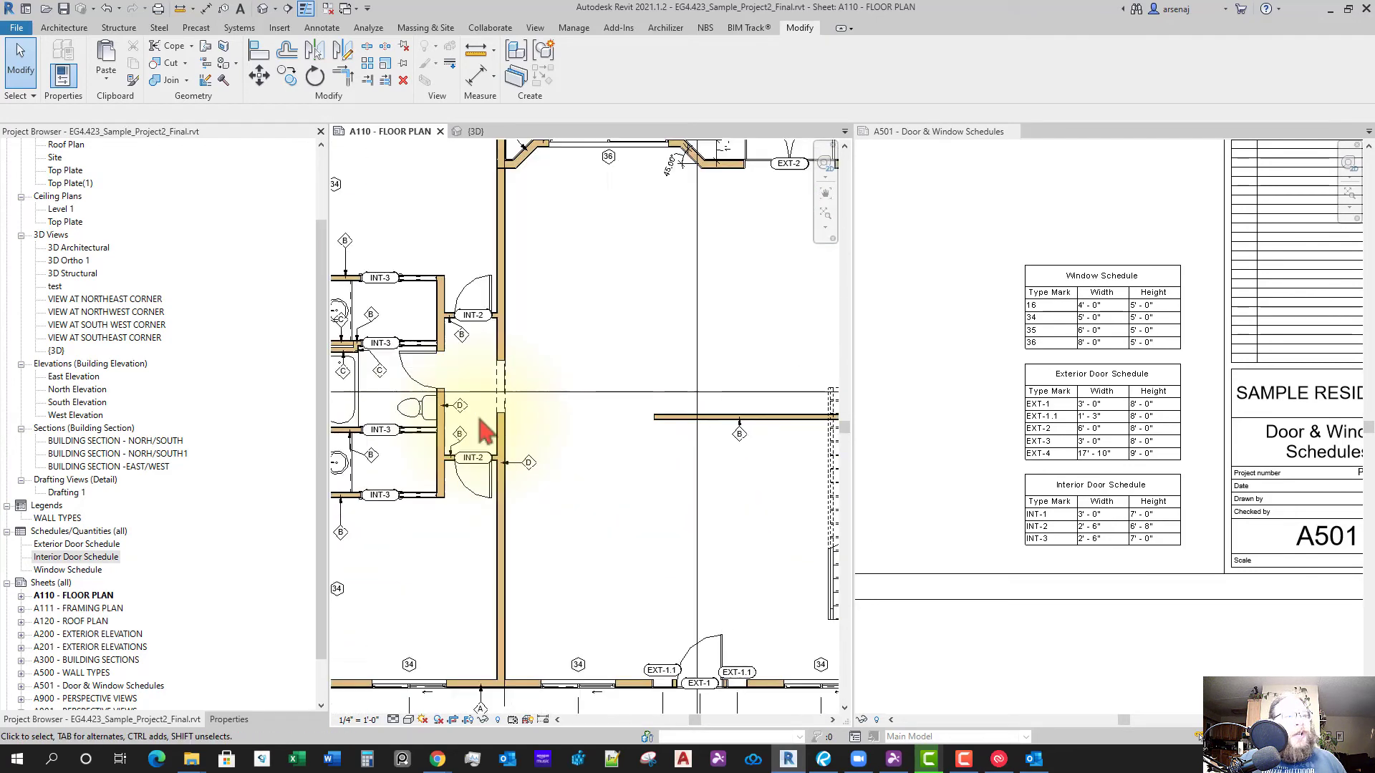
key(t)
key(g)
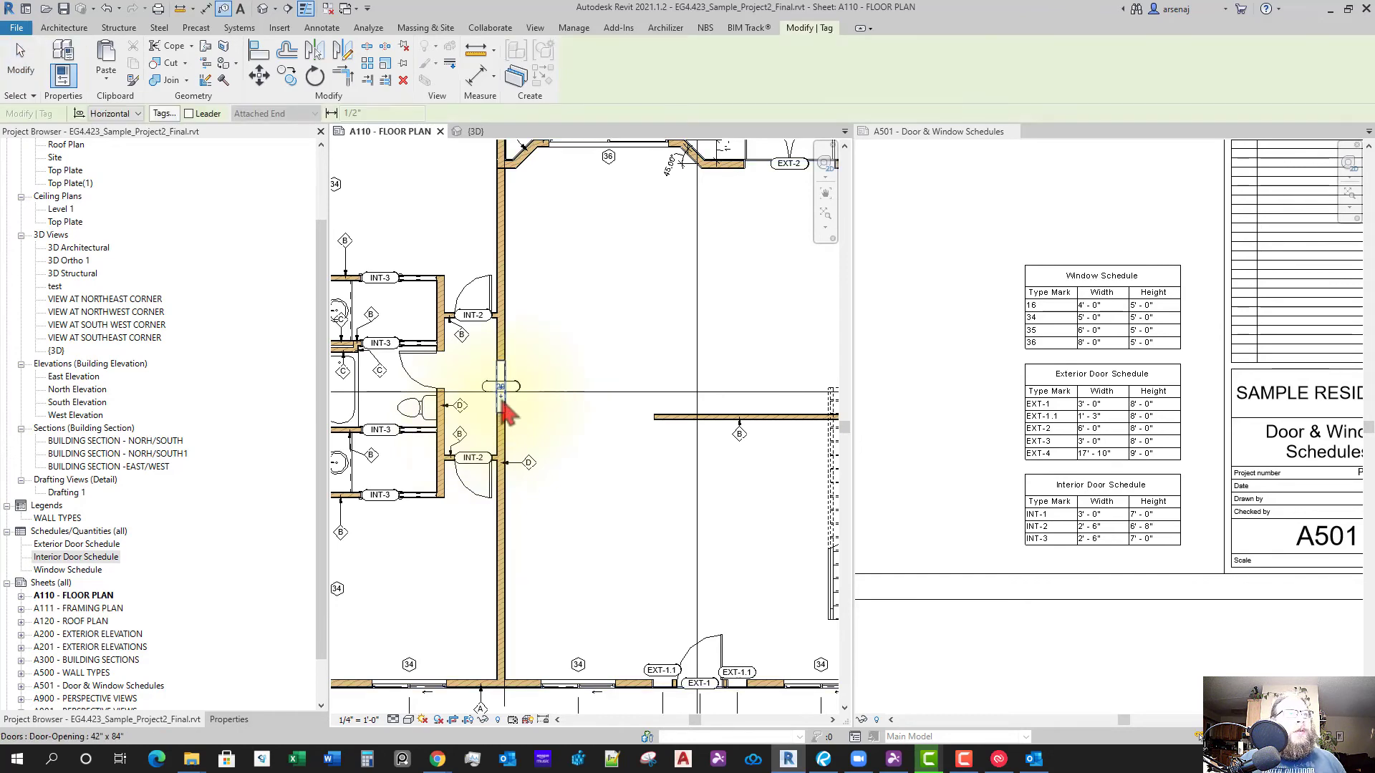
scroll(494, 411, up, 2)
click(498, 401)
key(Escape)
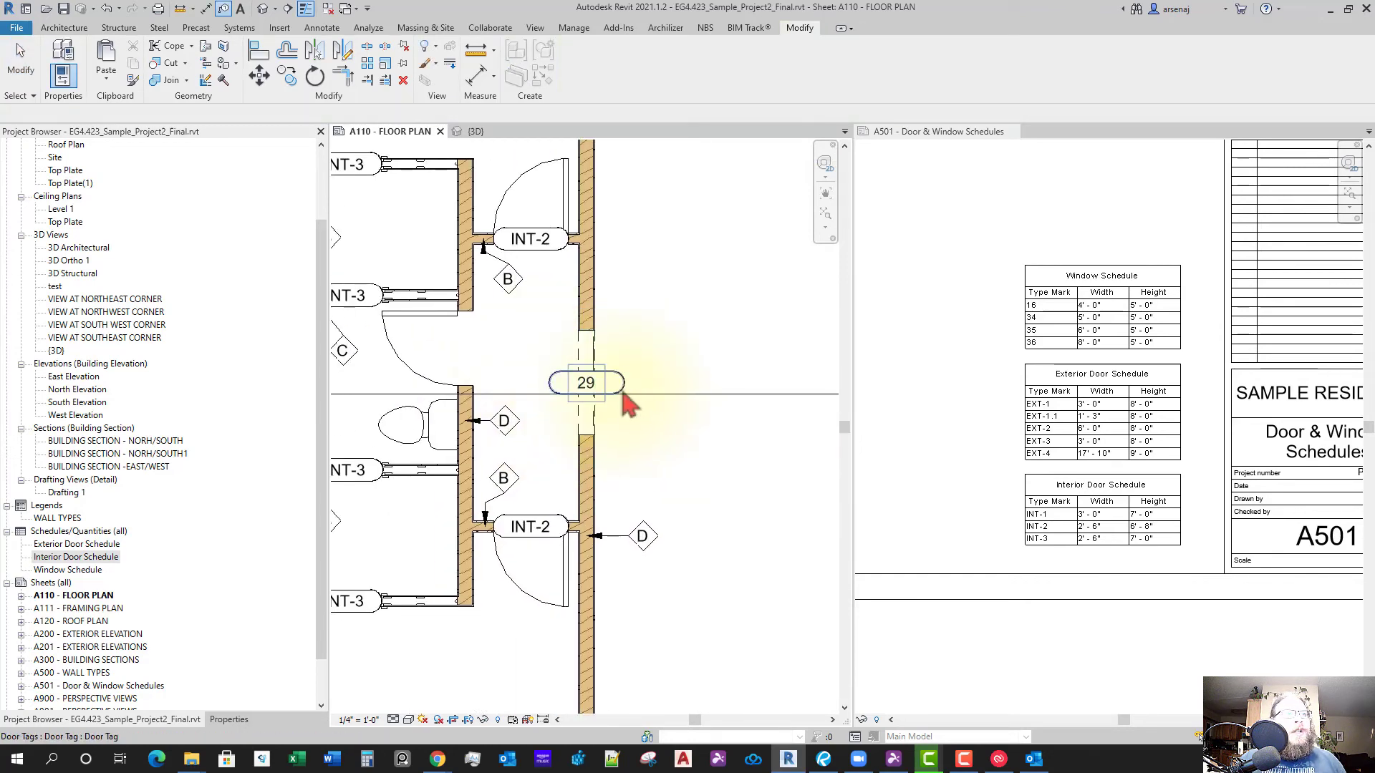
Inspect the door opening's type properties for its Type Mark and dimensions, leaving them unedited
scroll(630, 430, down, 3)
scroll(601, 430, up, 4)
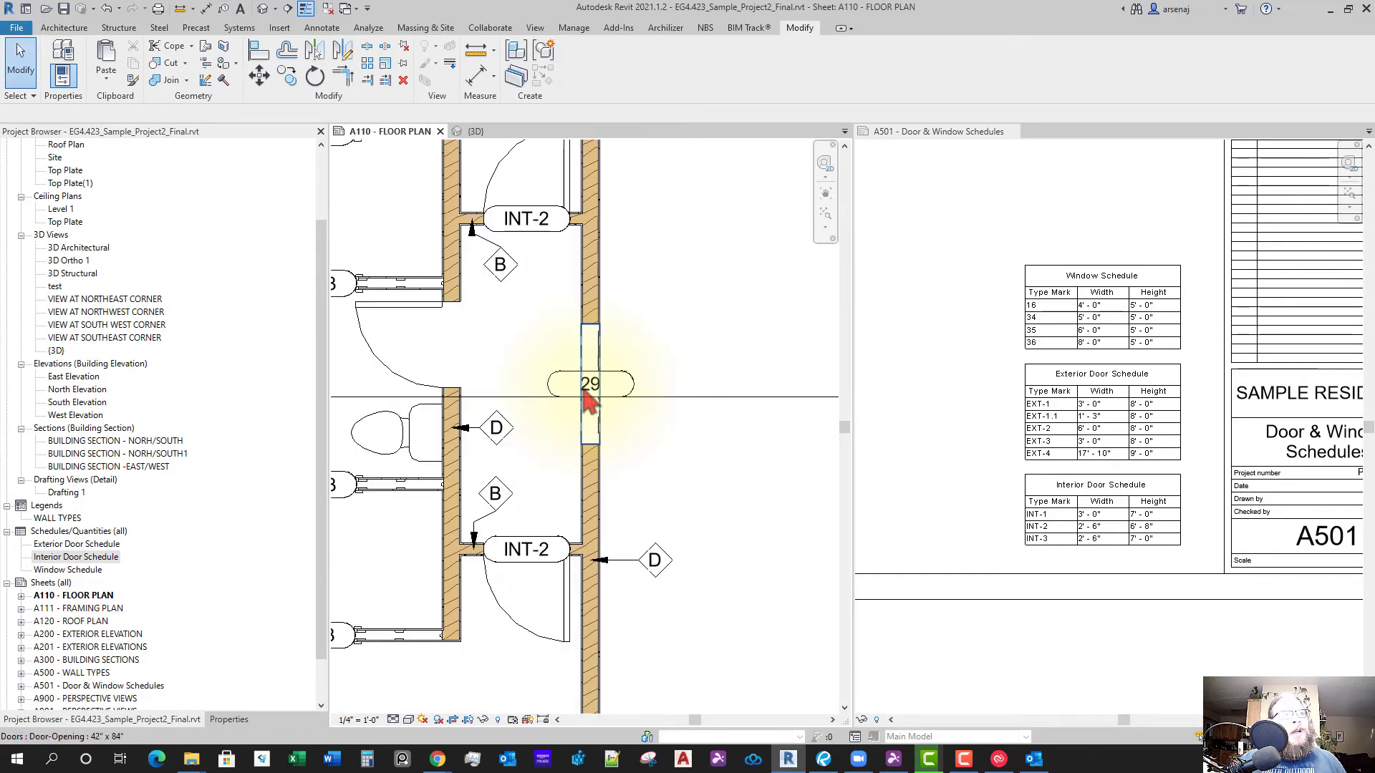
click(571, 394)
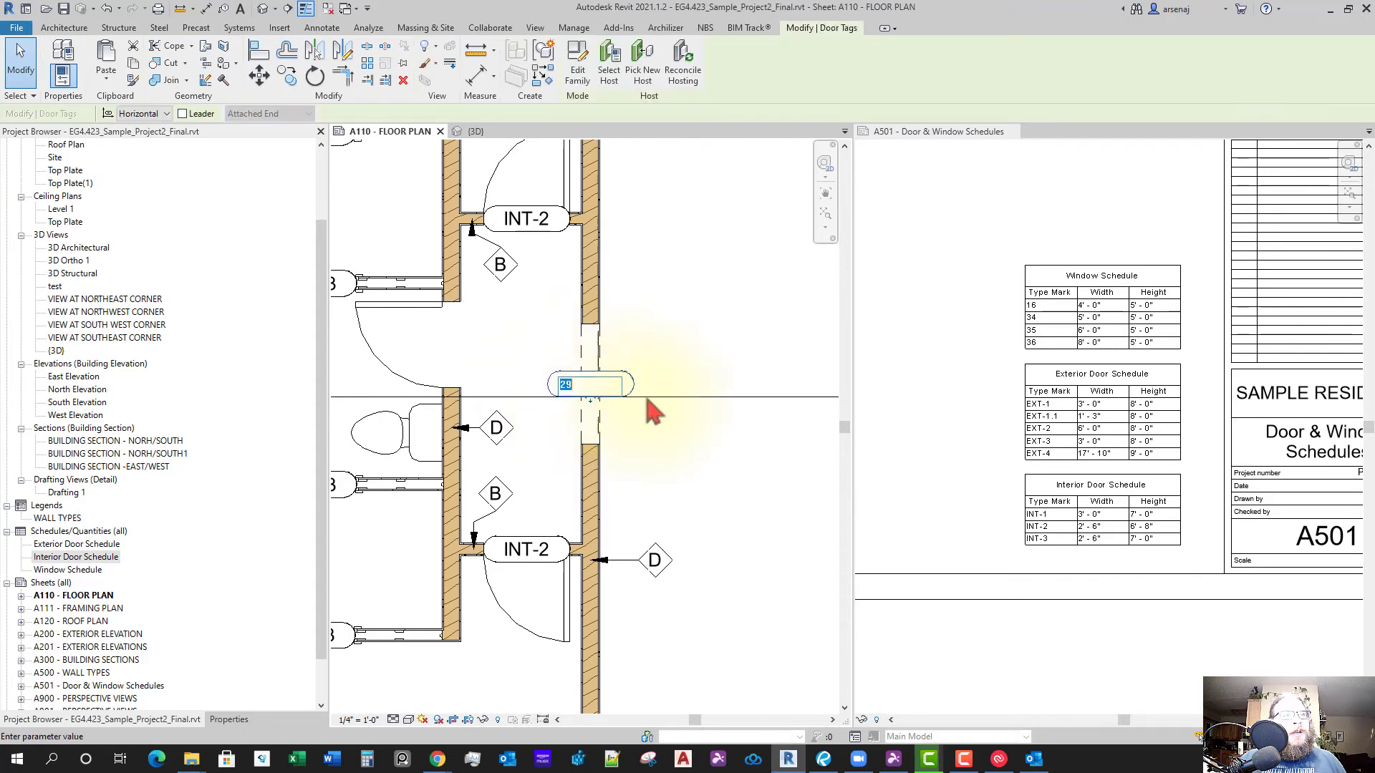
middle_drag(661, 432, 688, 429)
click(617, 358)
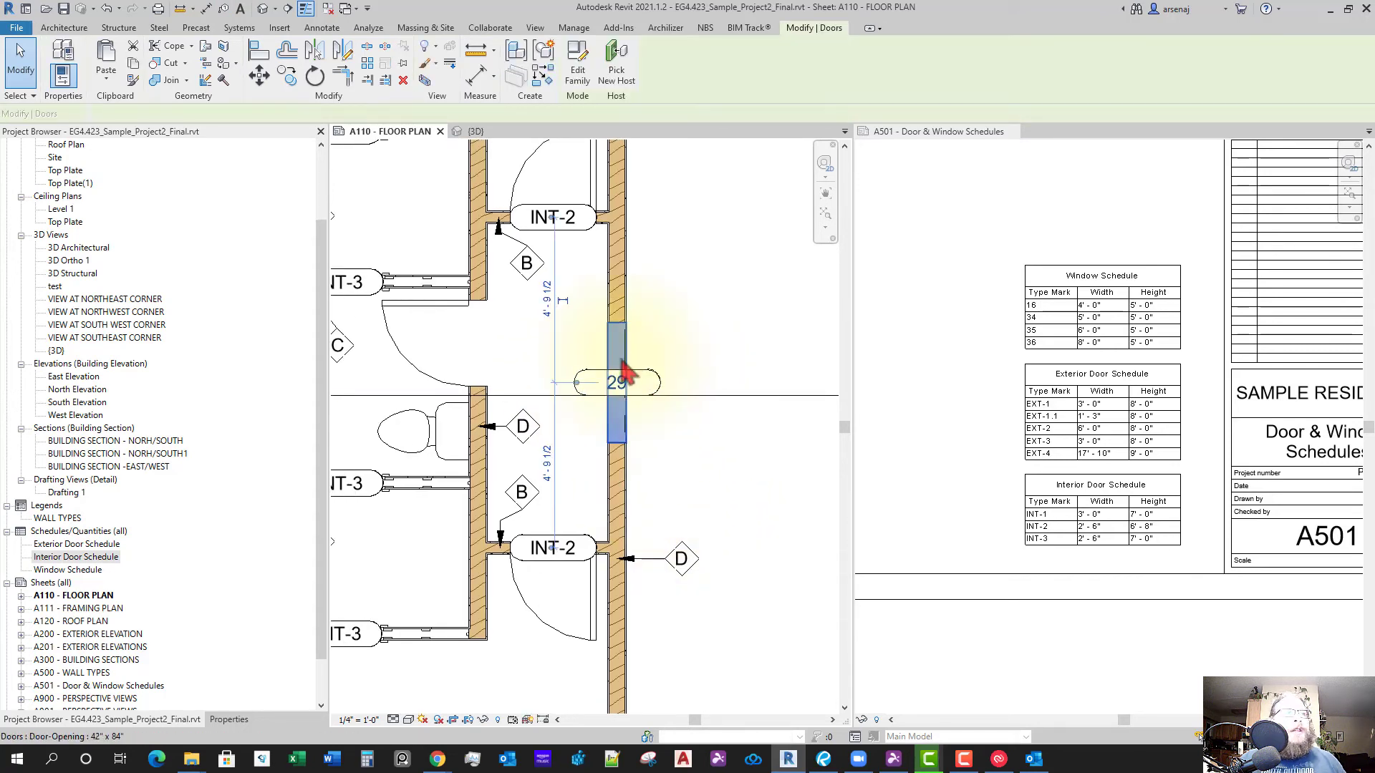
click(230, 719)
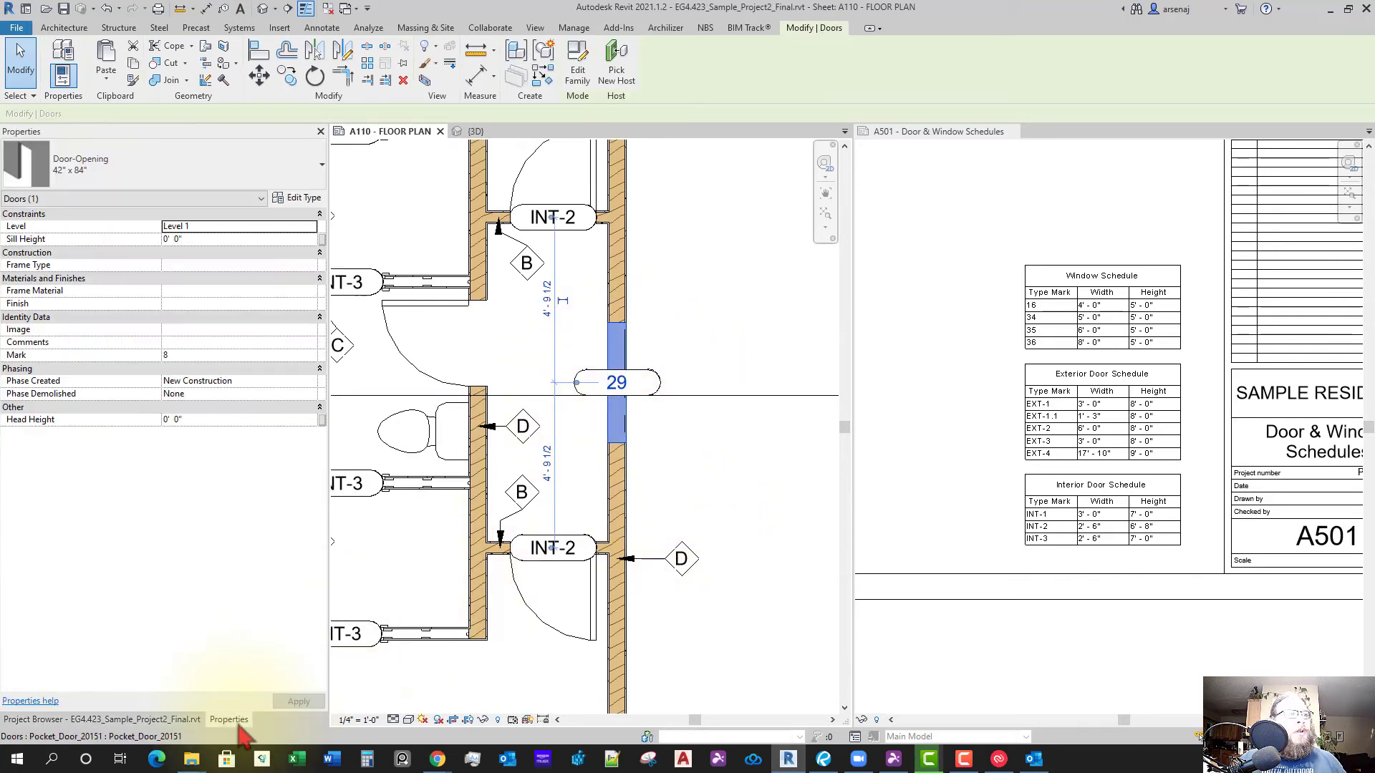
click(299, 200)
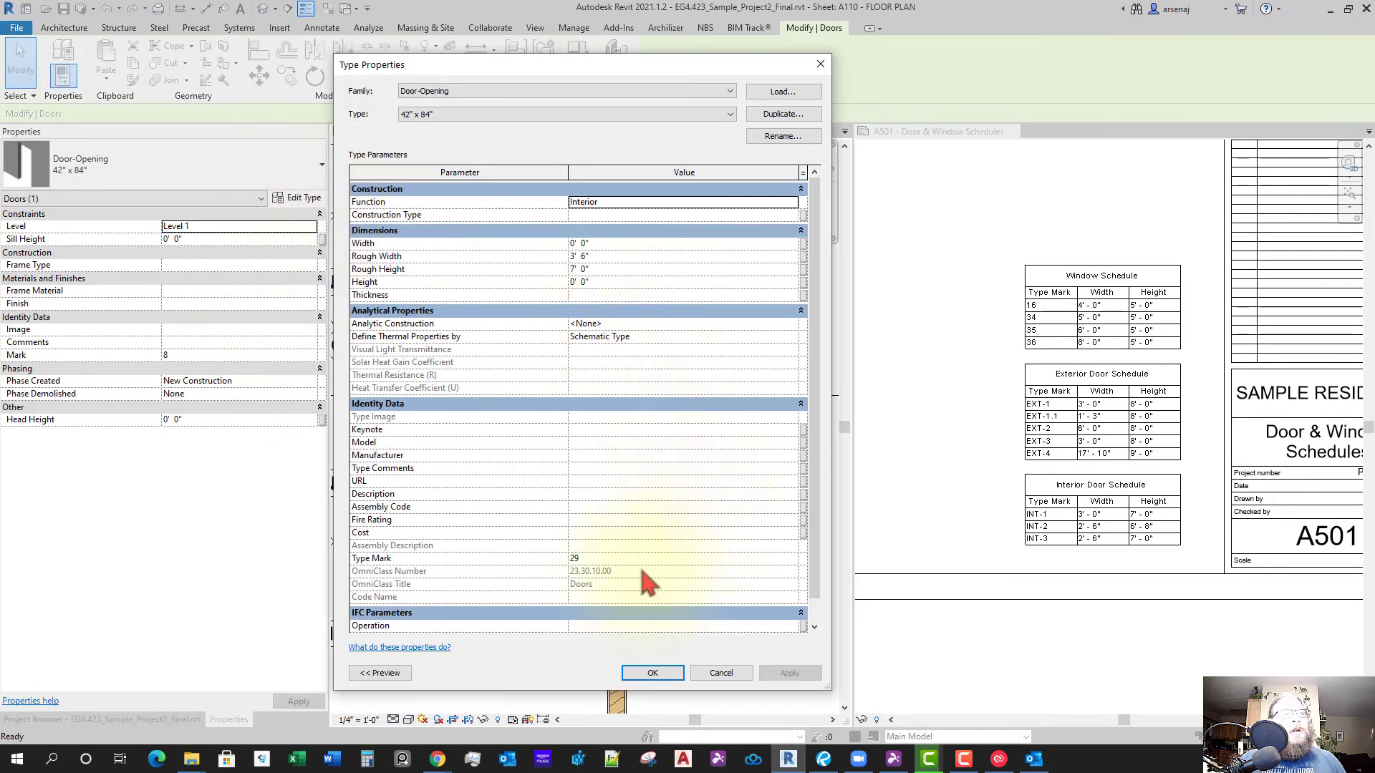
key(Escape)
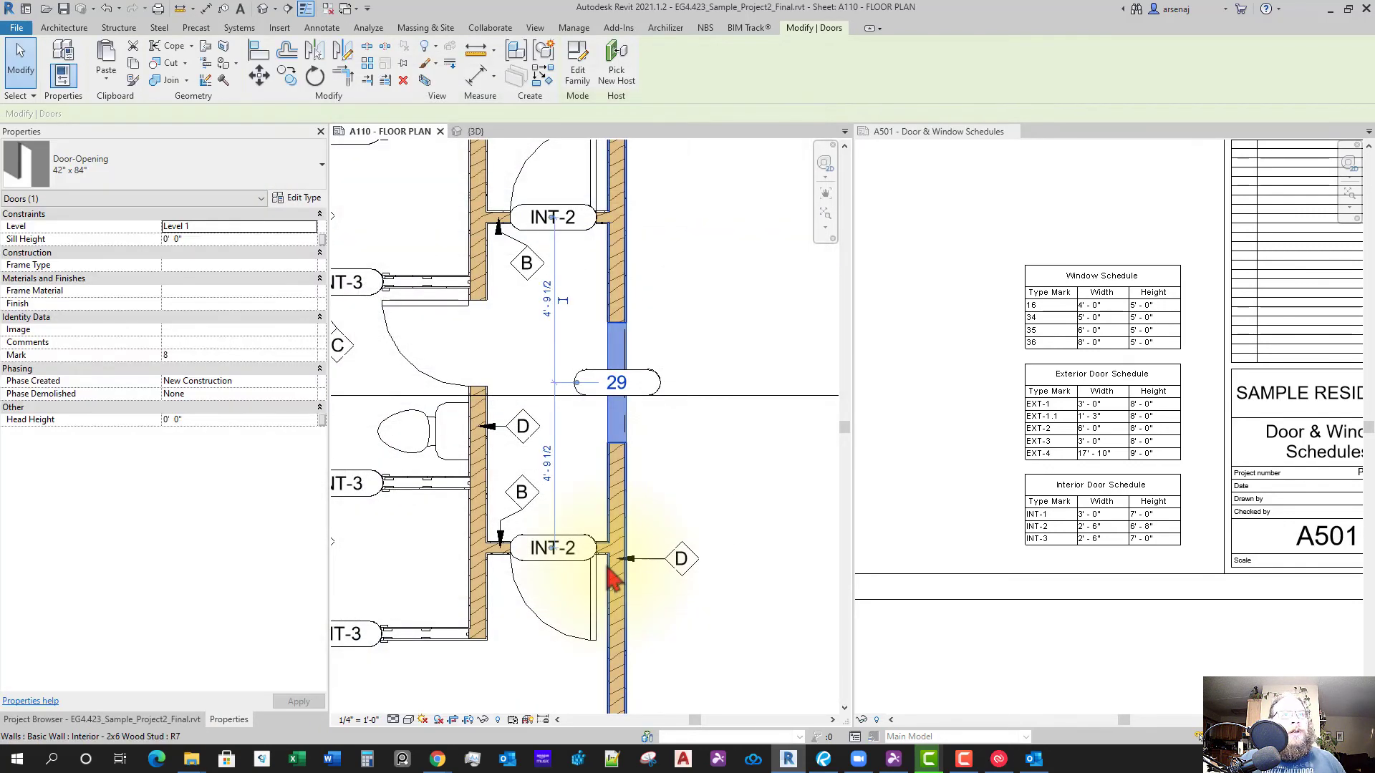
click(1135, 564)
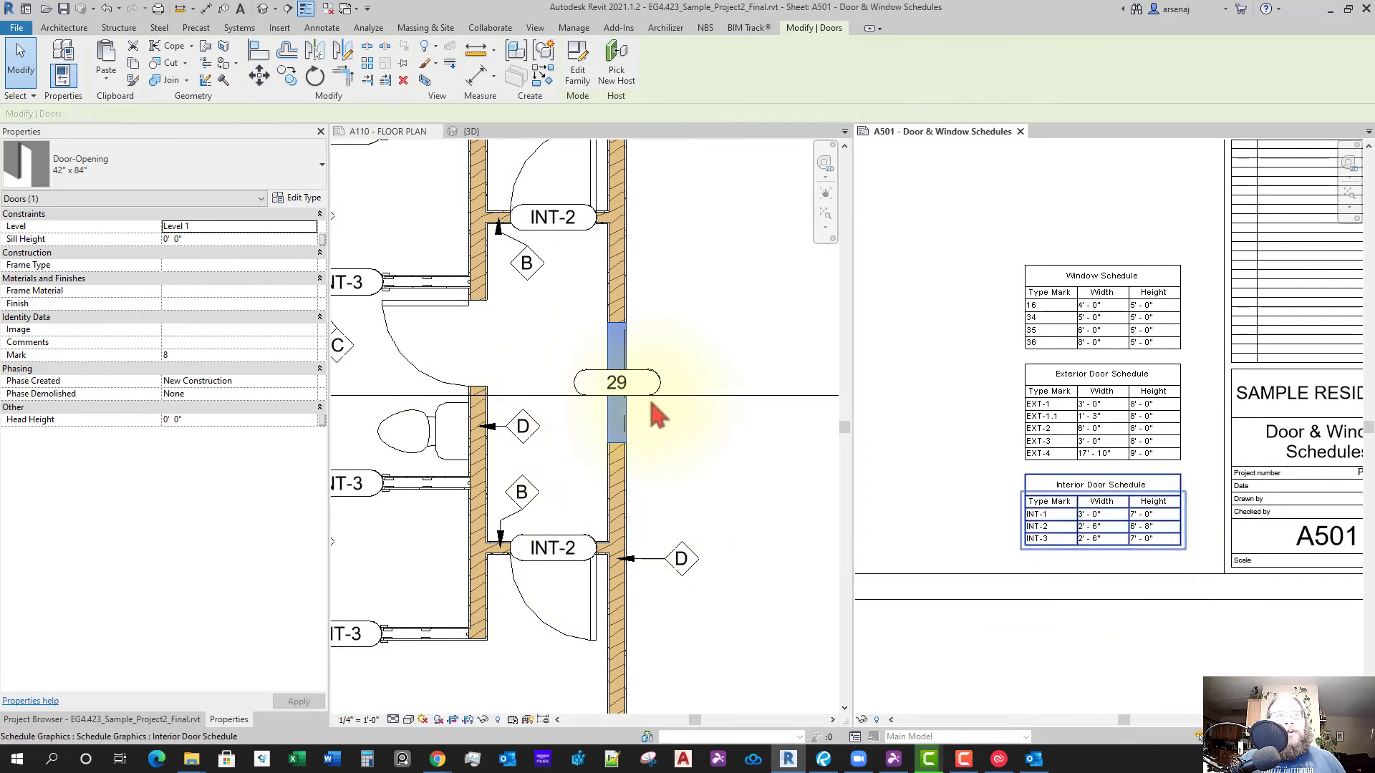
Set the door opening's type mark to INT-4 through its tag, accepting the type parameter change
click(638, 373)
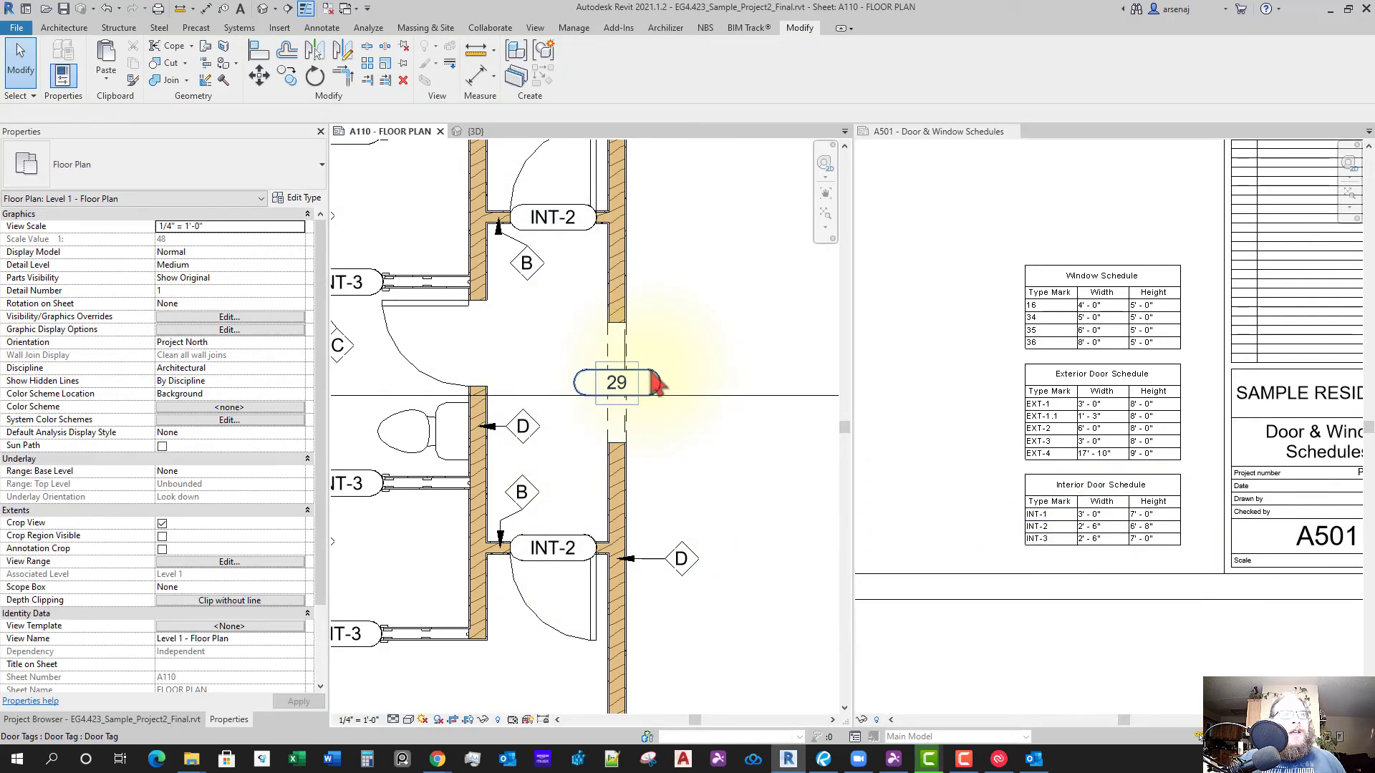
click(632, 391)
click(620, 385)
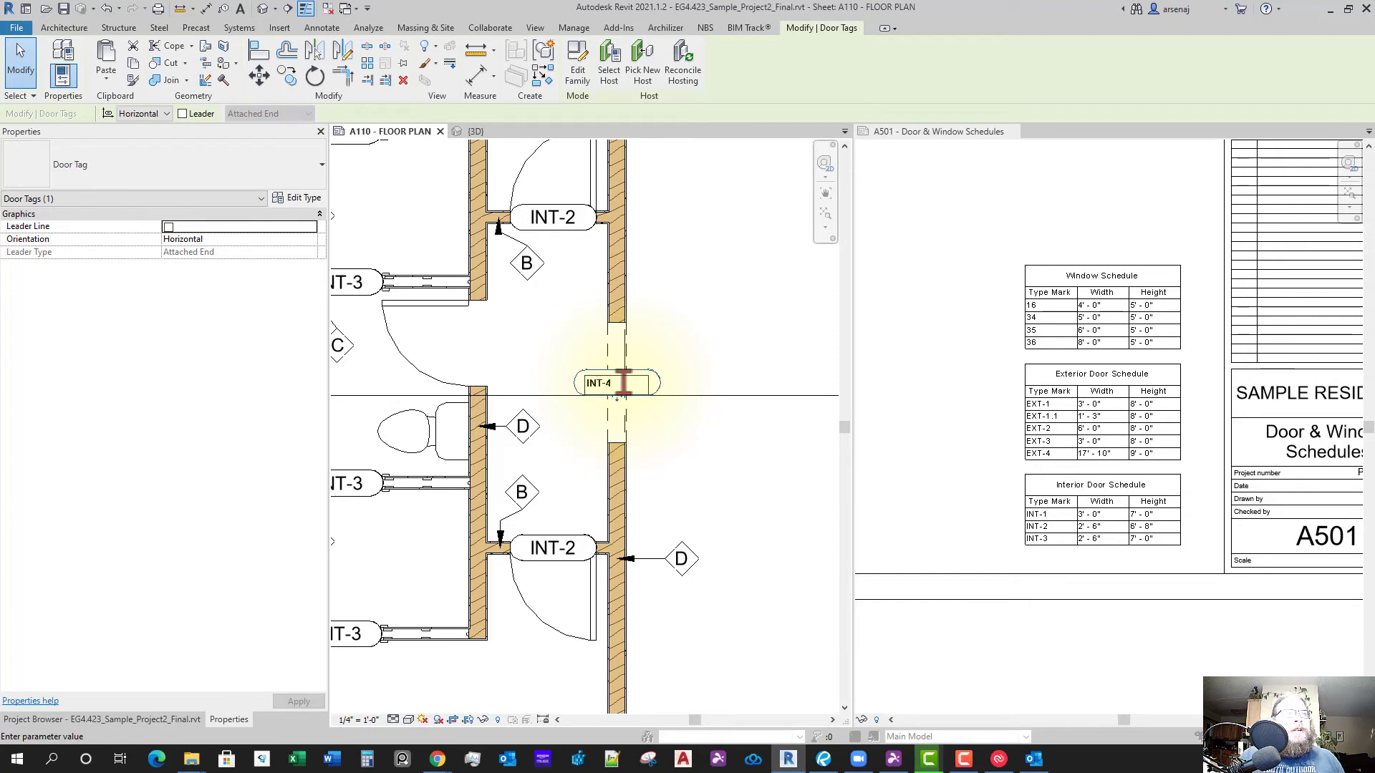
key(Return)
click(721, 388)
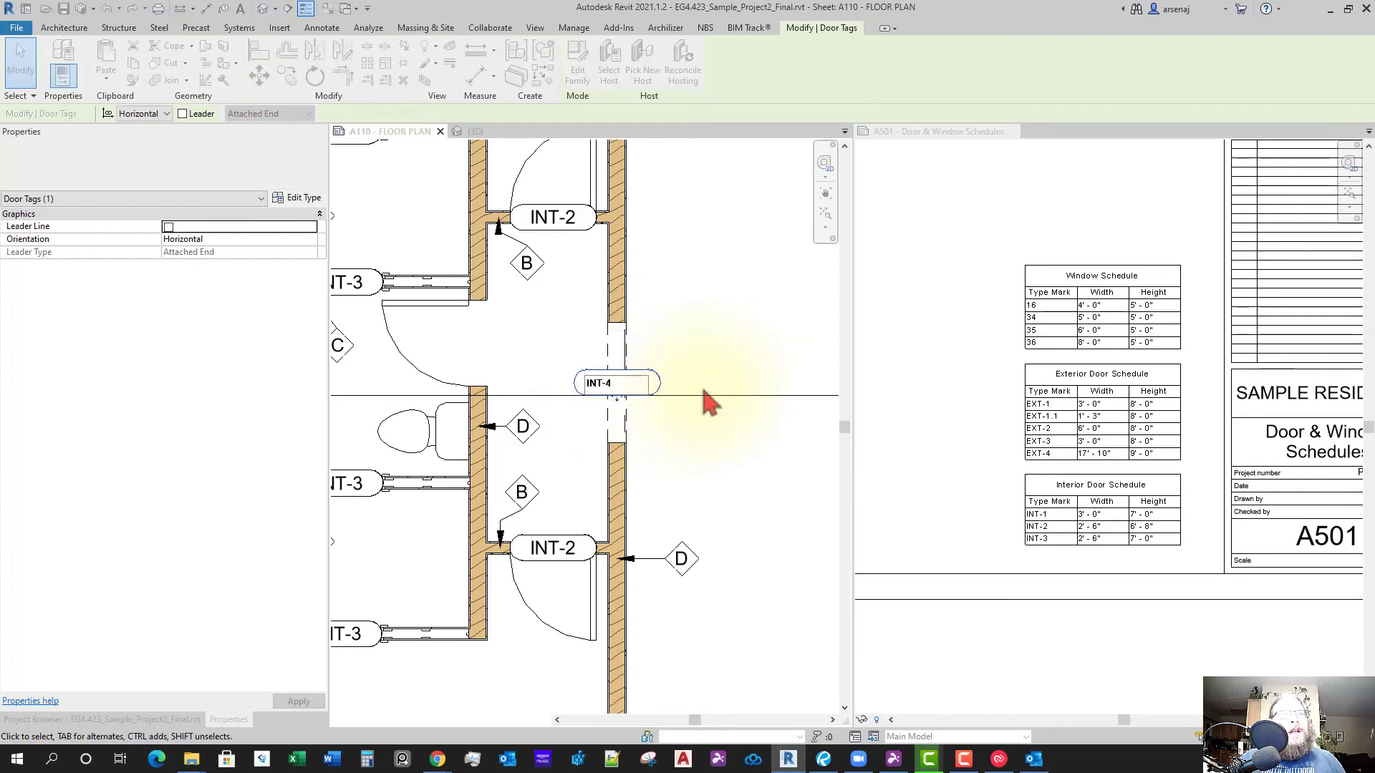
click(738, 514)
middle_drag(744, 506, 716, 509)
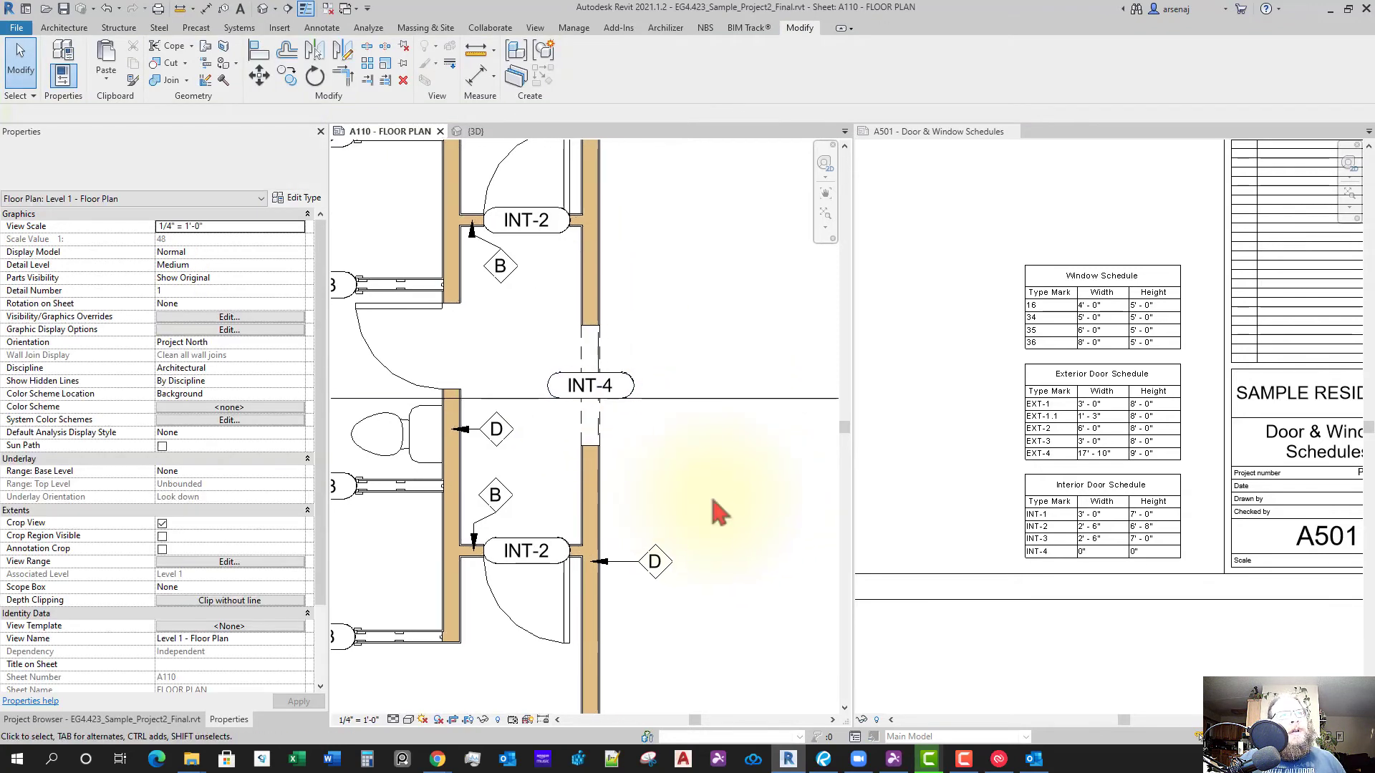
Set the 42" x 84" door opening type's width to 3' 6" and height to 7' 0" in its type properties
click(589, 450)
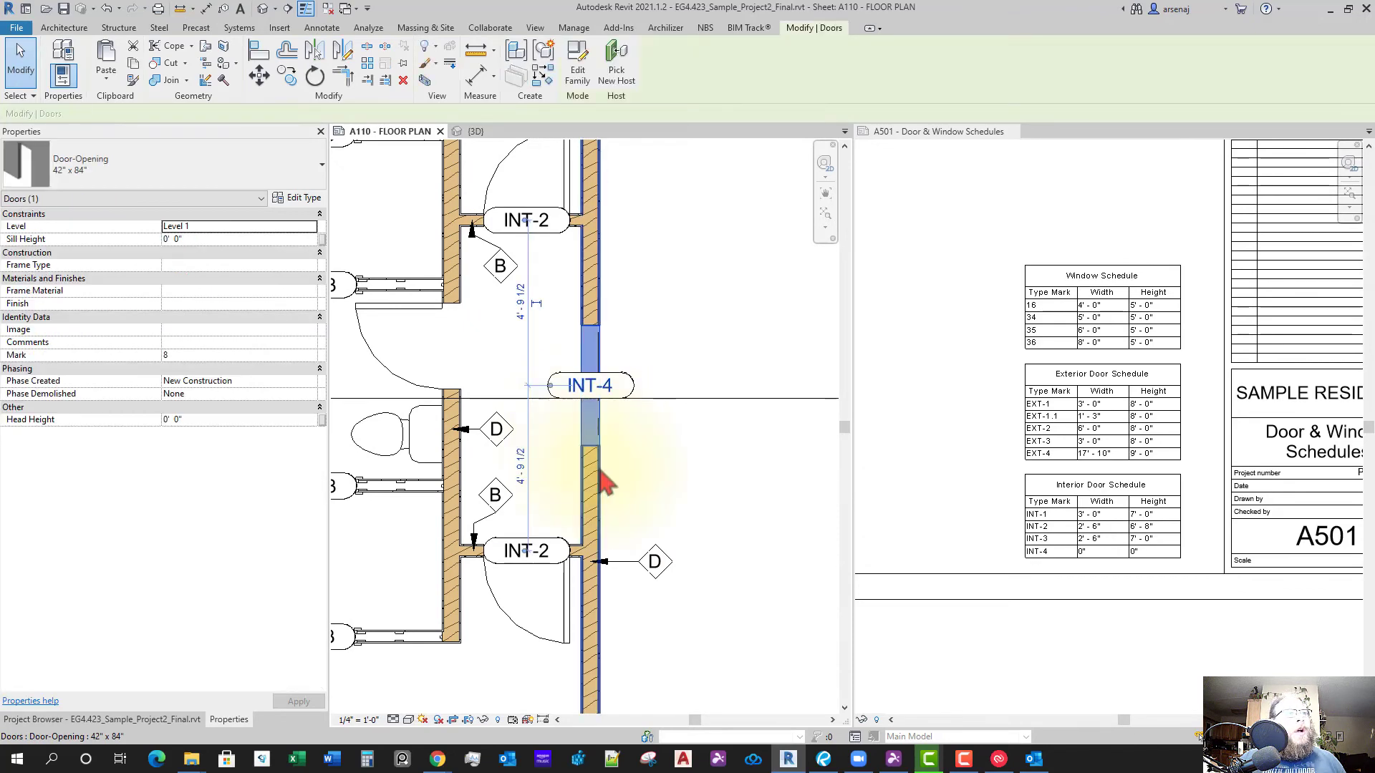
click(299, 199)
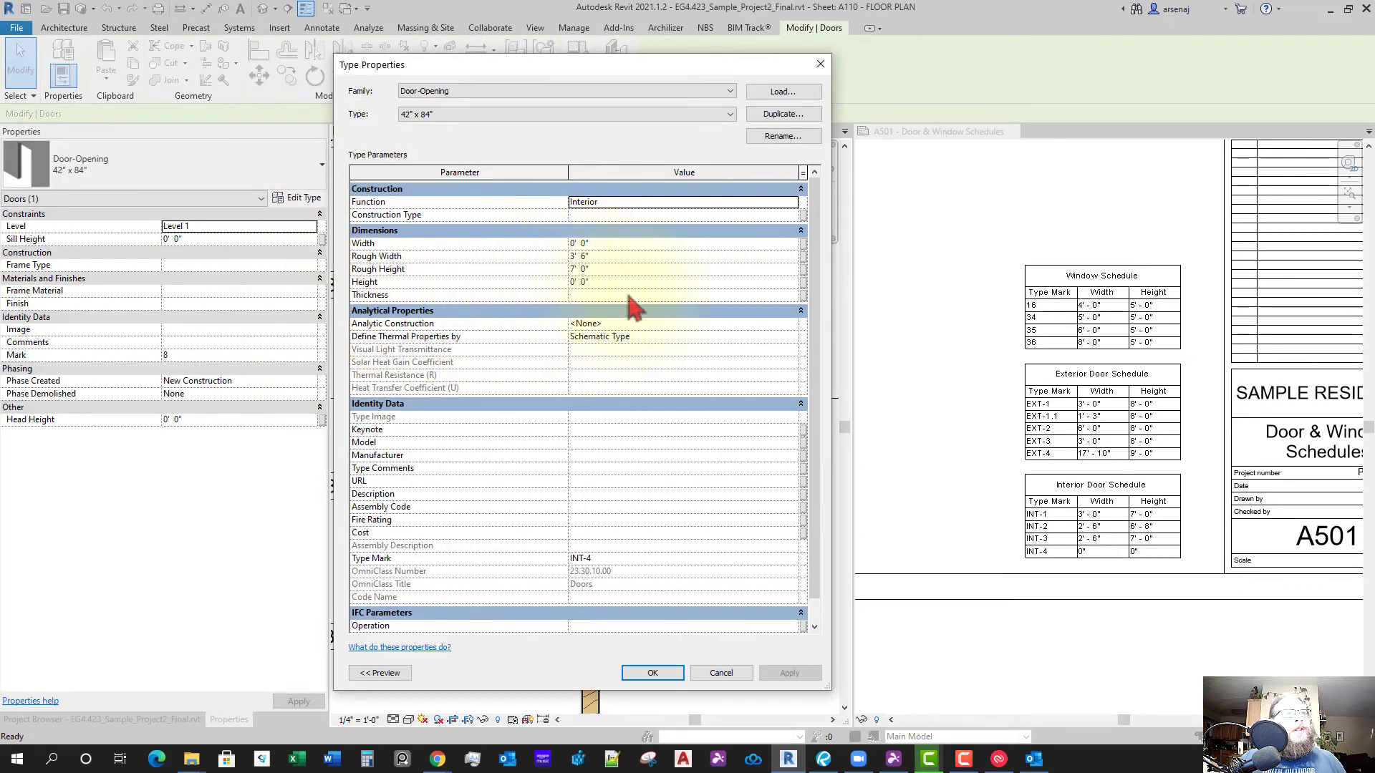
click(598, 247)
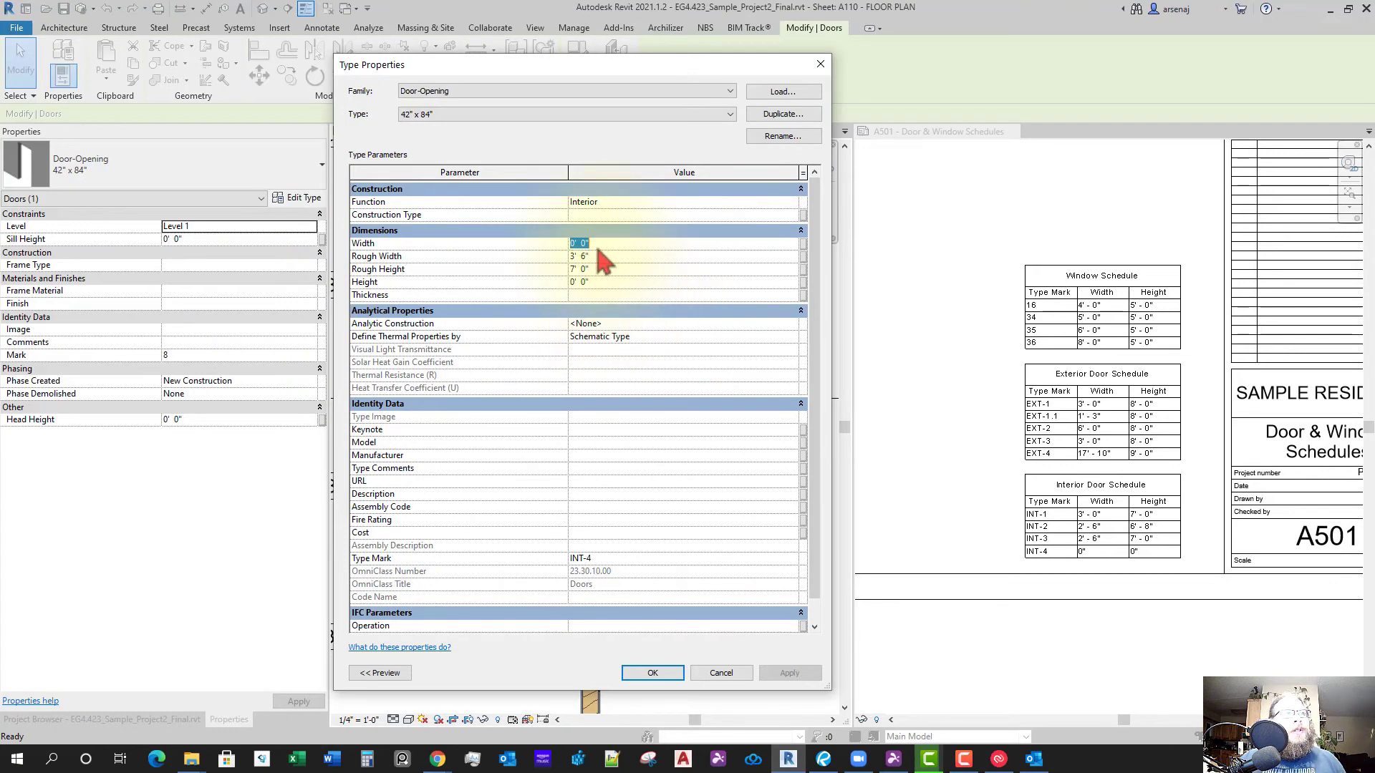
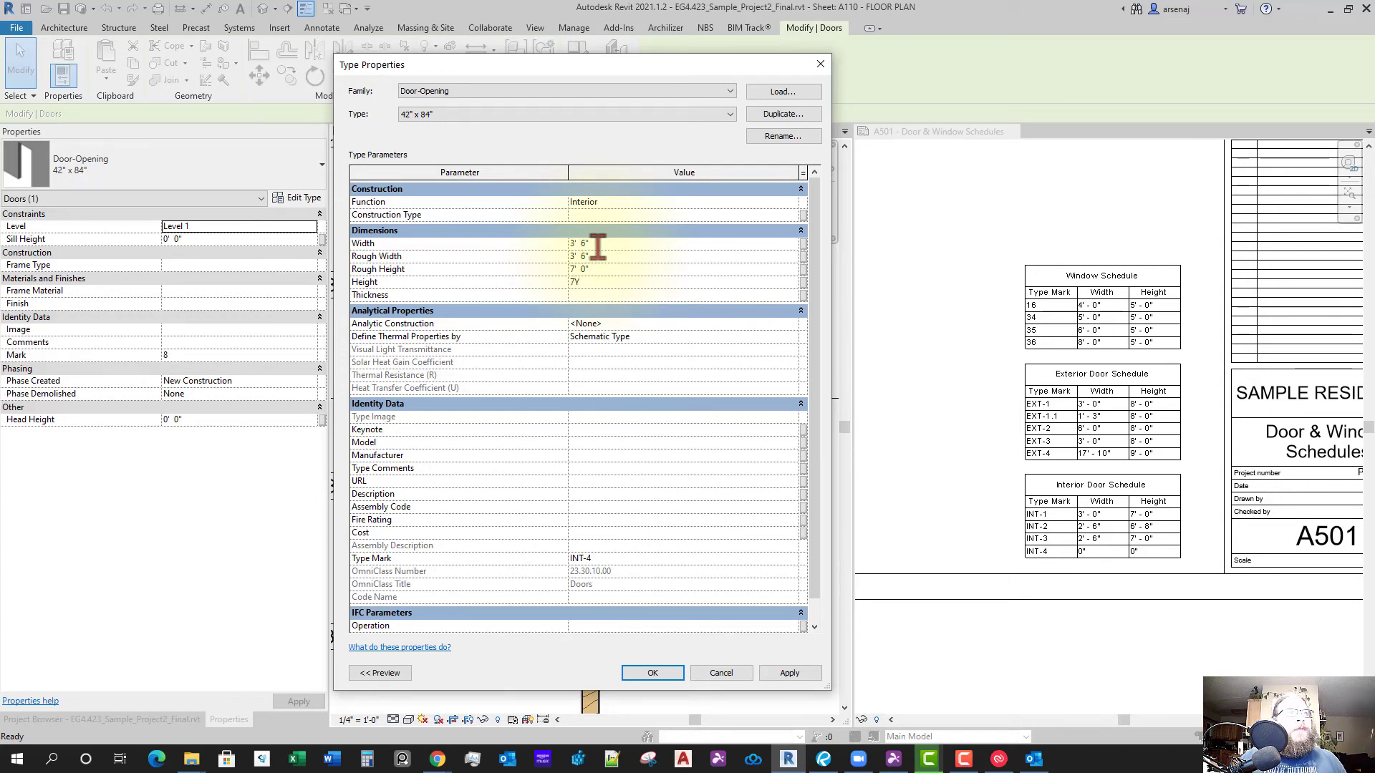
click(650, 673)
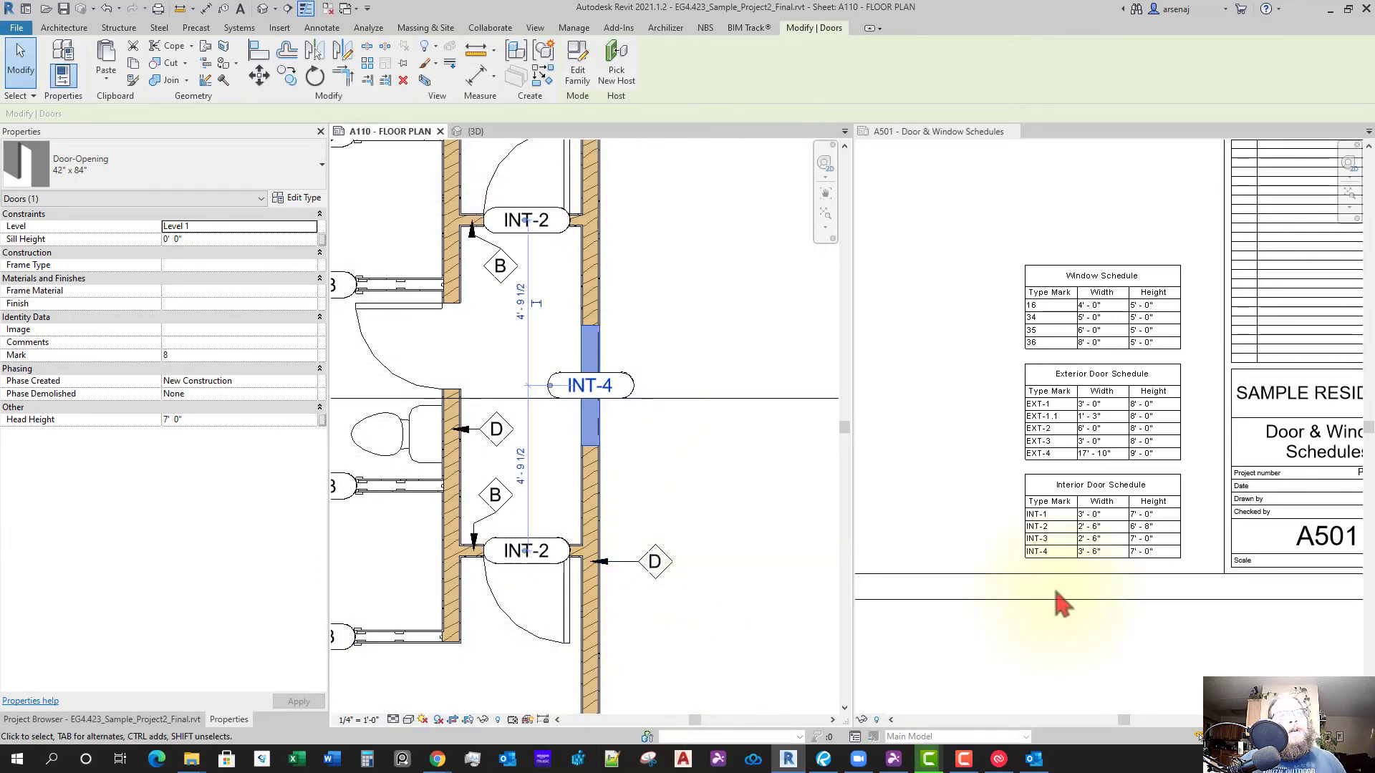
scroll(1171, 570, up, 4)
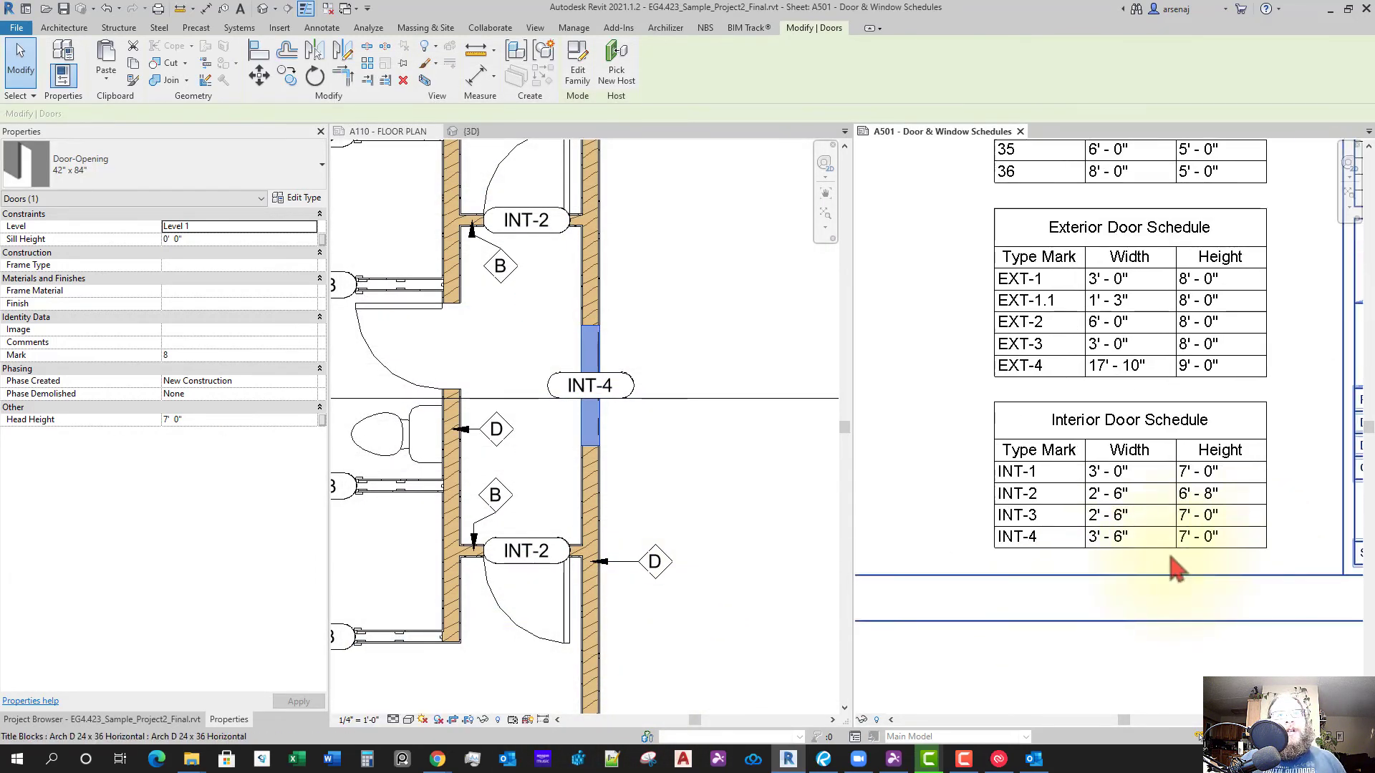
click(666, 241)
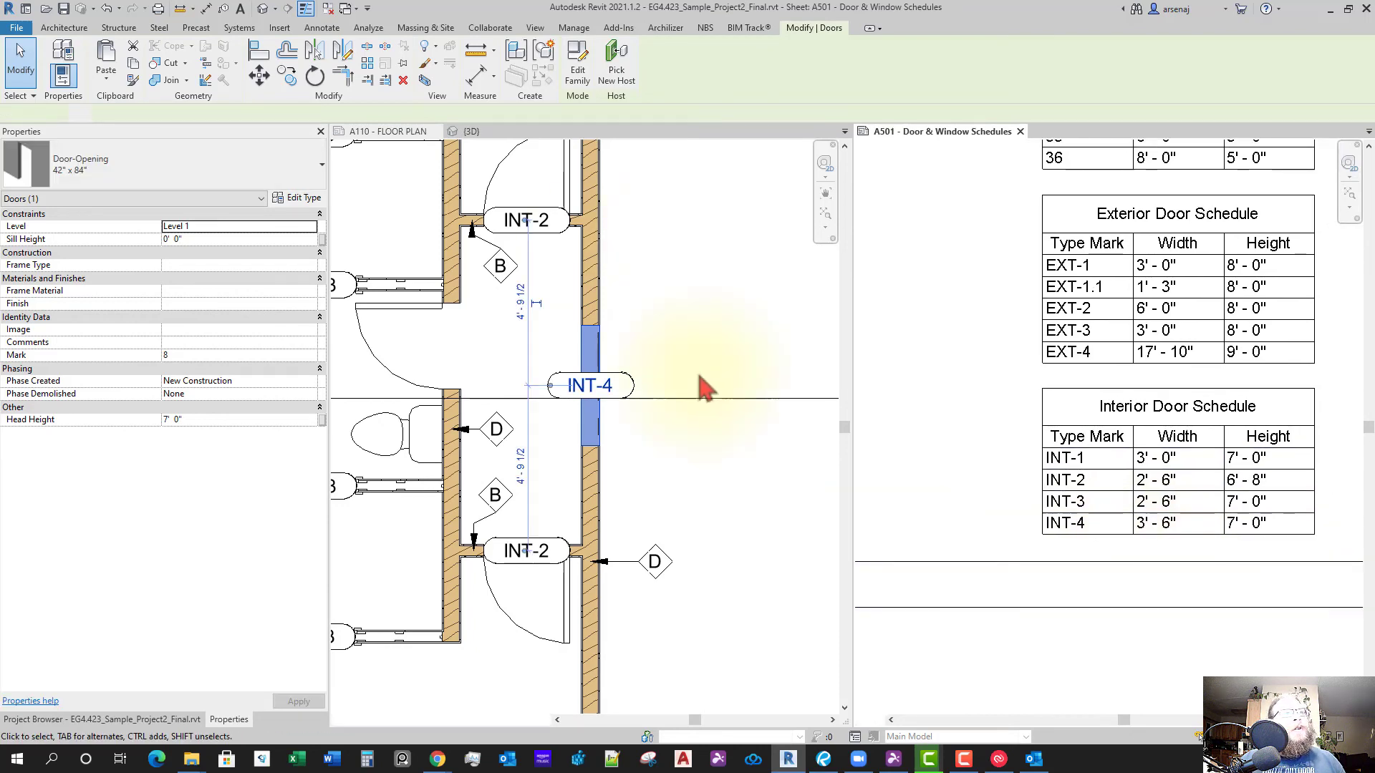
Look over the Level 1 floor plan for doors that still lack a tag
scroll(752, 455, down, 3)
click(727, 519)
middle_drag(735, 541, 605, 552)
middle_drag(708, 607, 682, 580)
scroll(652, 495, down, 1)
middle_drag(659, 501, 600, 564)
scroll(562, 514, down, 1)
scroll(533, 532, down, 1)
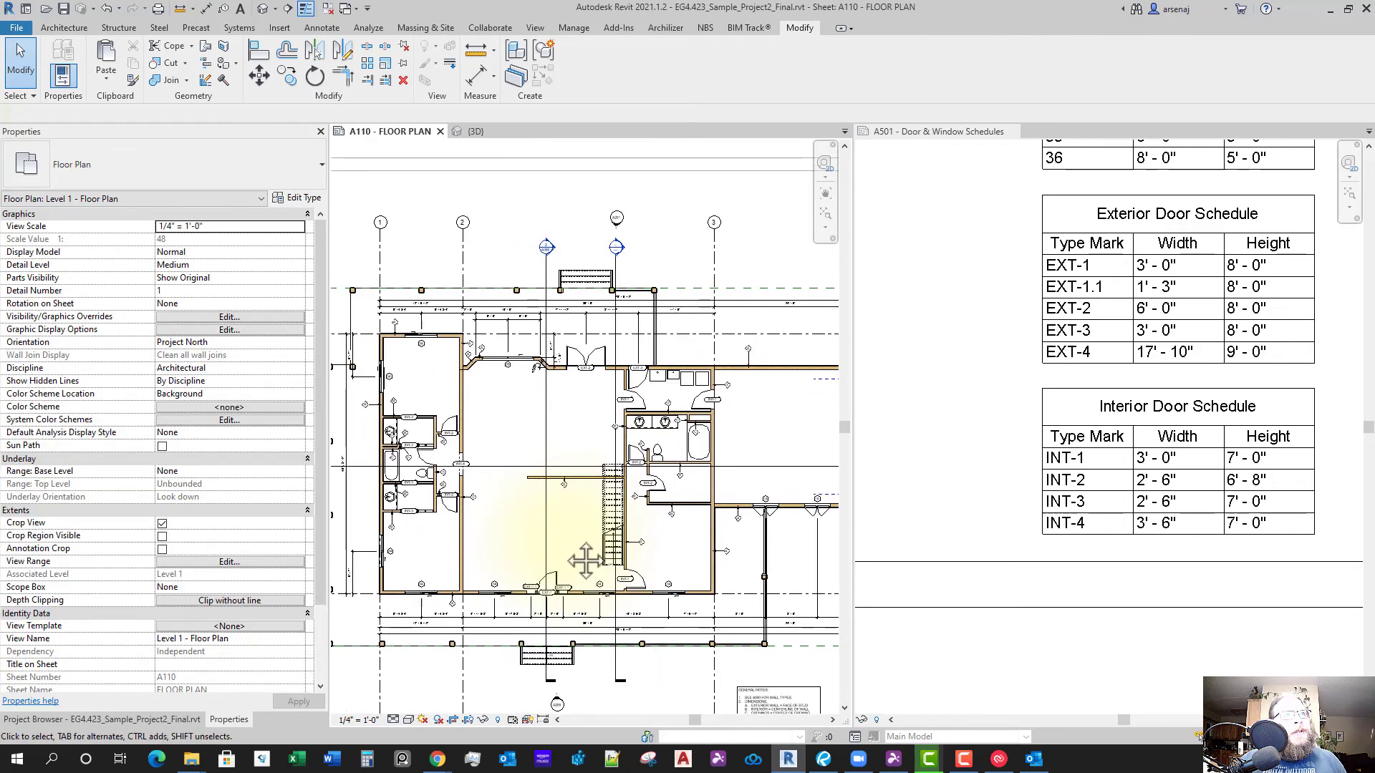
Open the Interior Door Schedule and remove its Type Mark filter so that all doors are listed
click(172, 719)
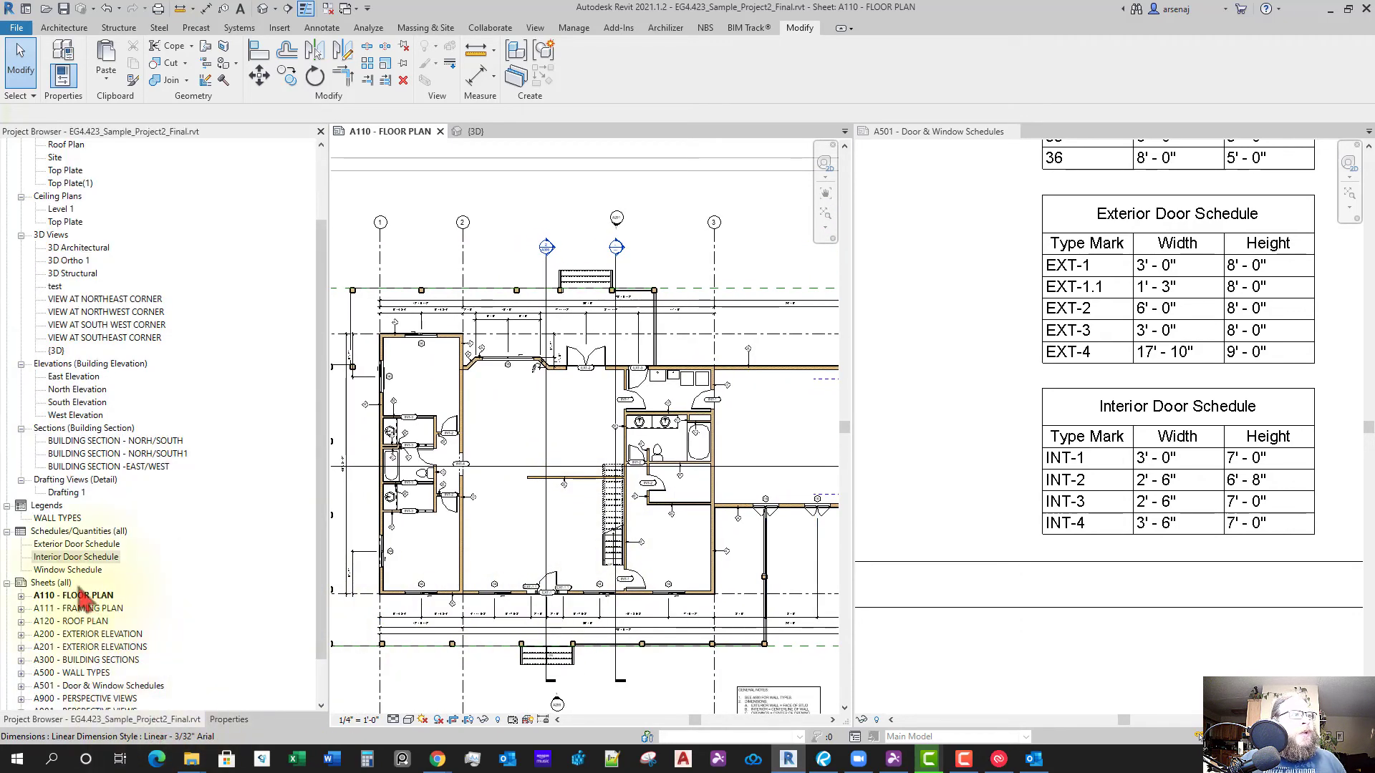
click(98, 569)
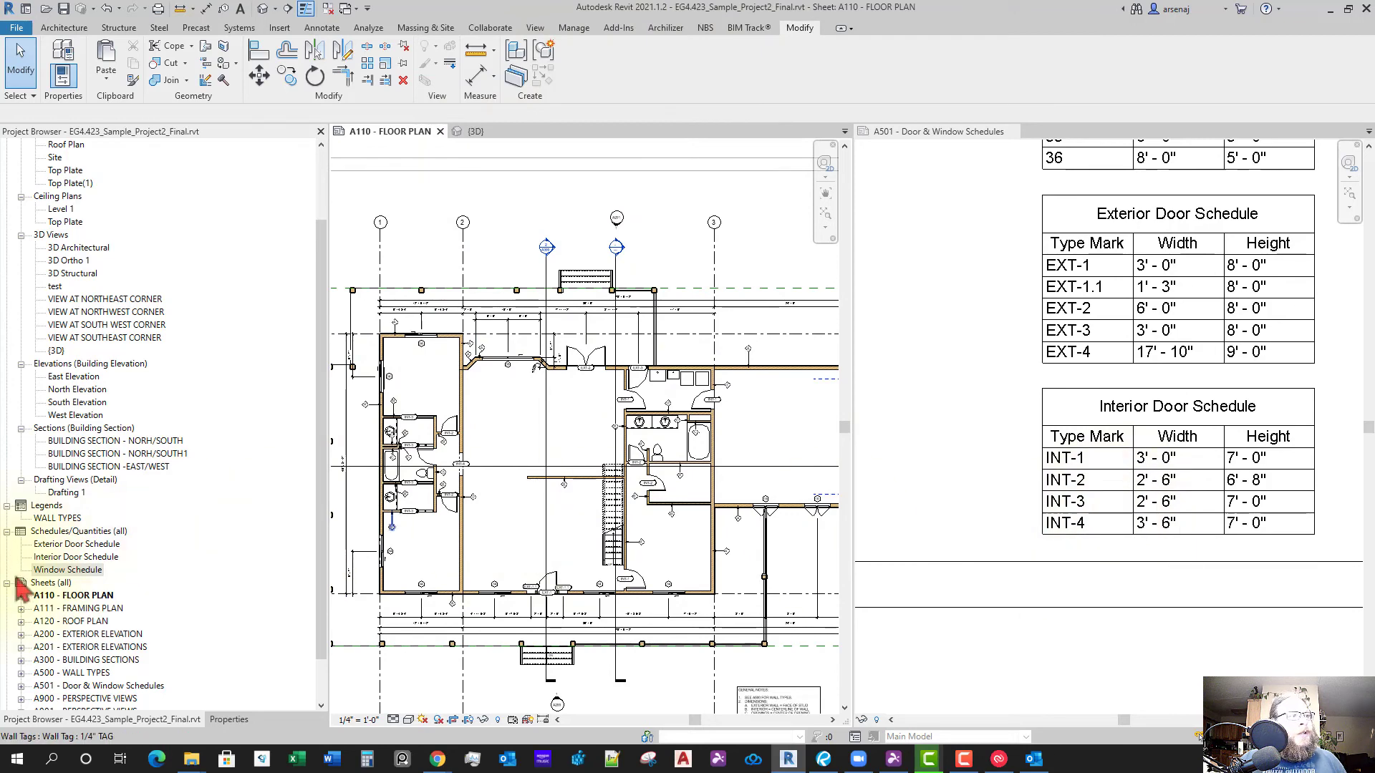
double_click(79, 557)
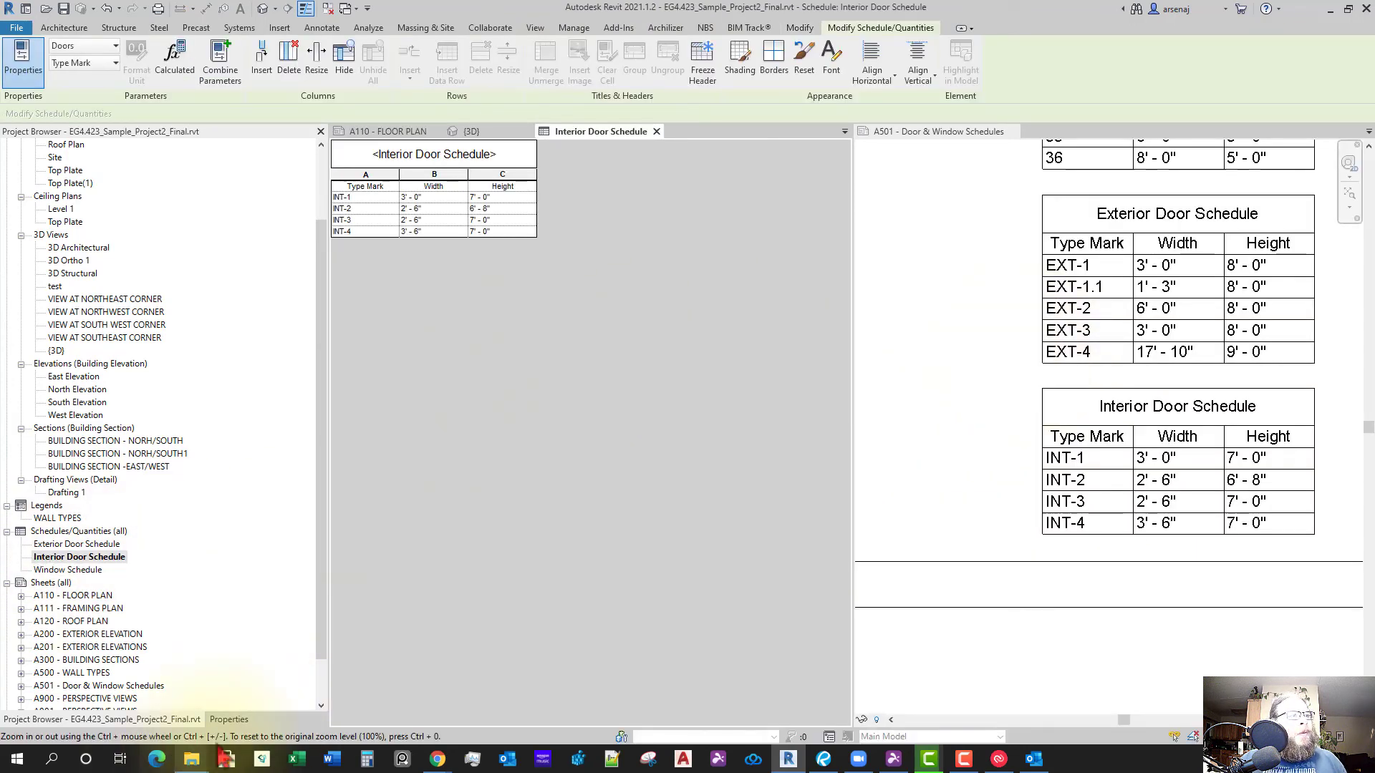
click(229, 719)
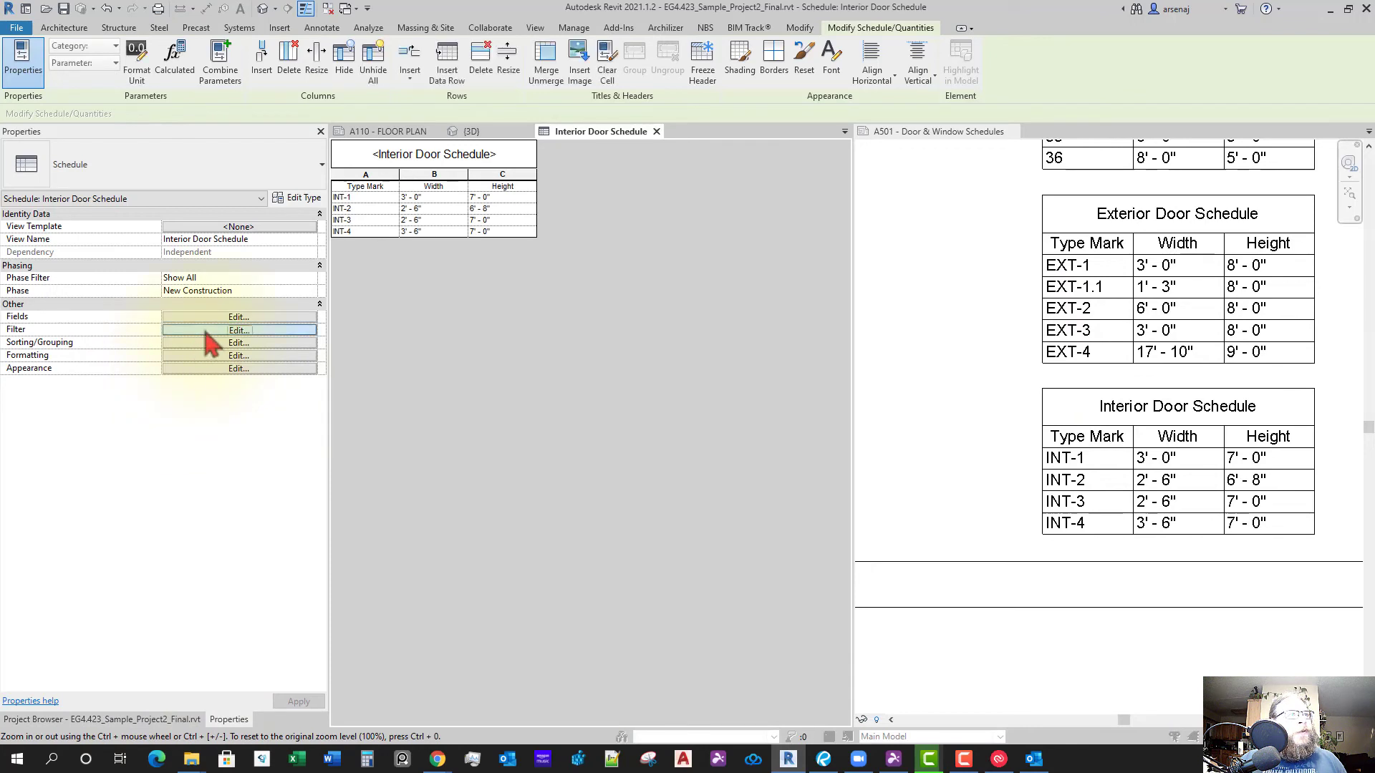
click(548, 172)
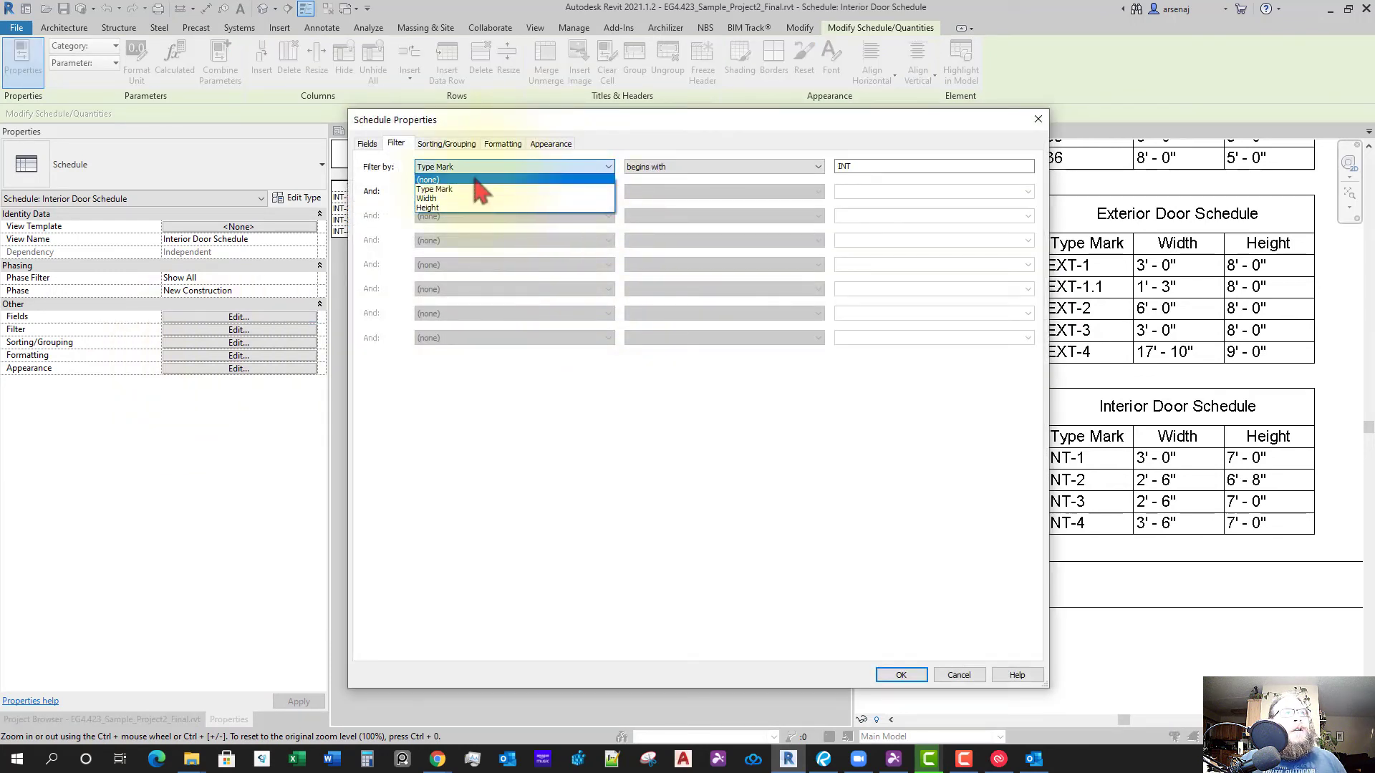
click(501, 180)
click(904, 675)
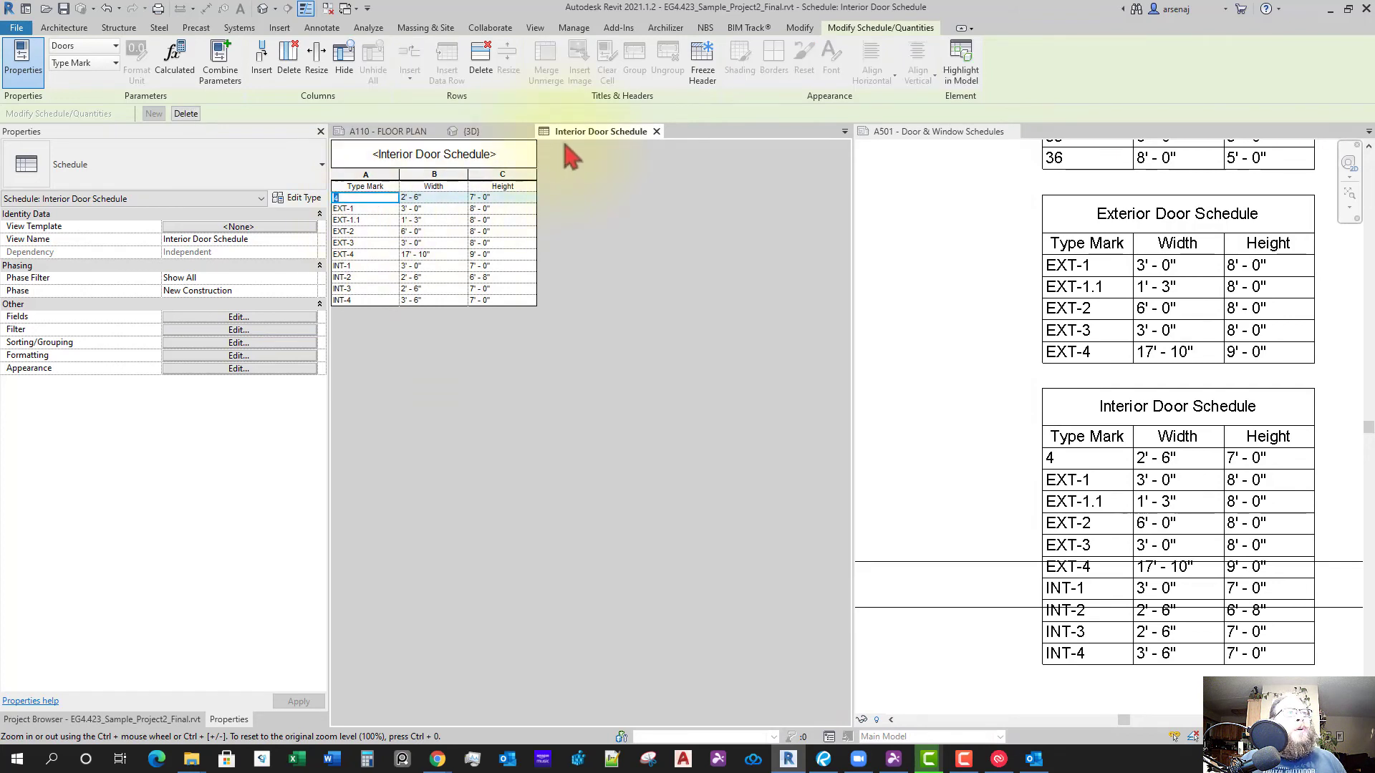
Dock the Interior Door Schedule view above sheet A501, alongside the floor plan
click(980, 136)
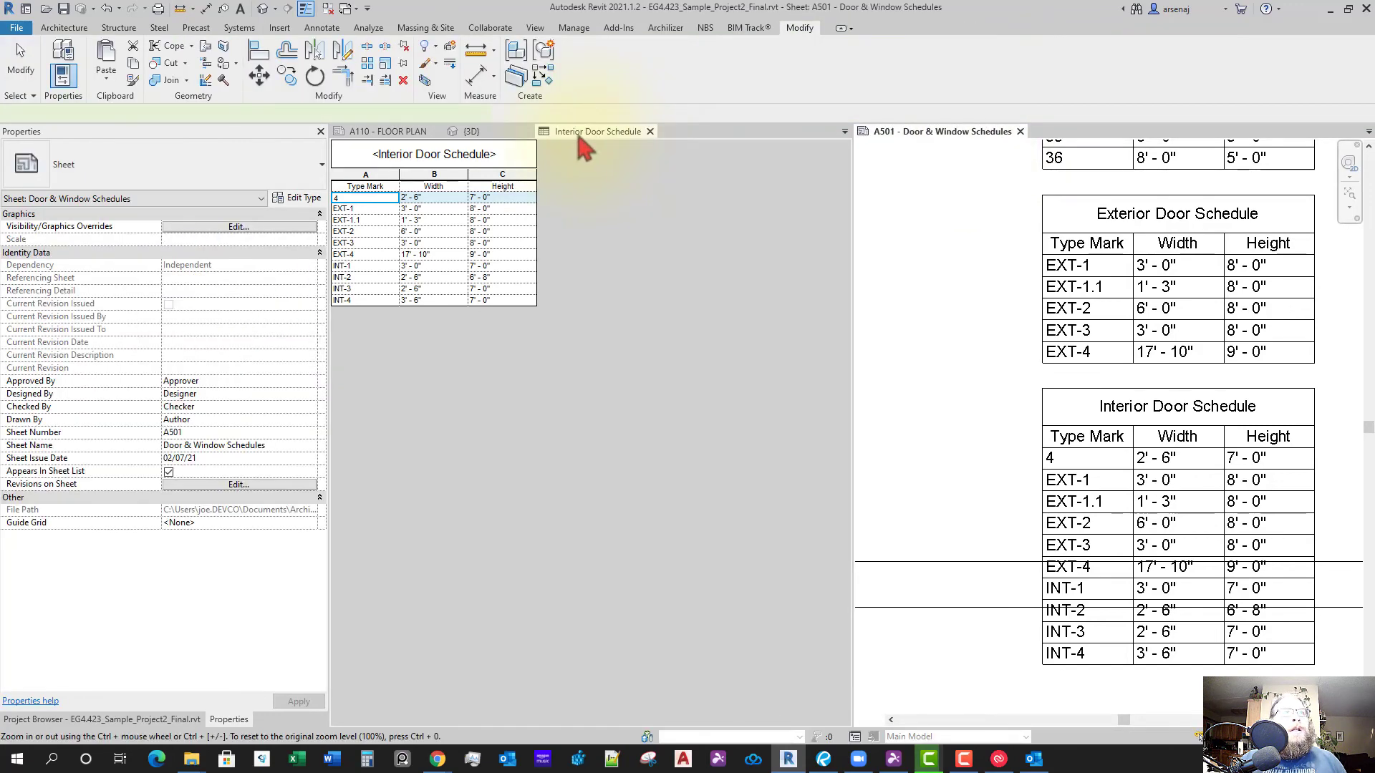
drag(576, 134, 924, 154)
click(561, 506)
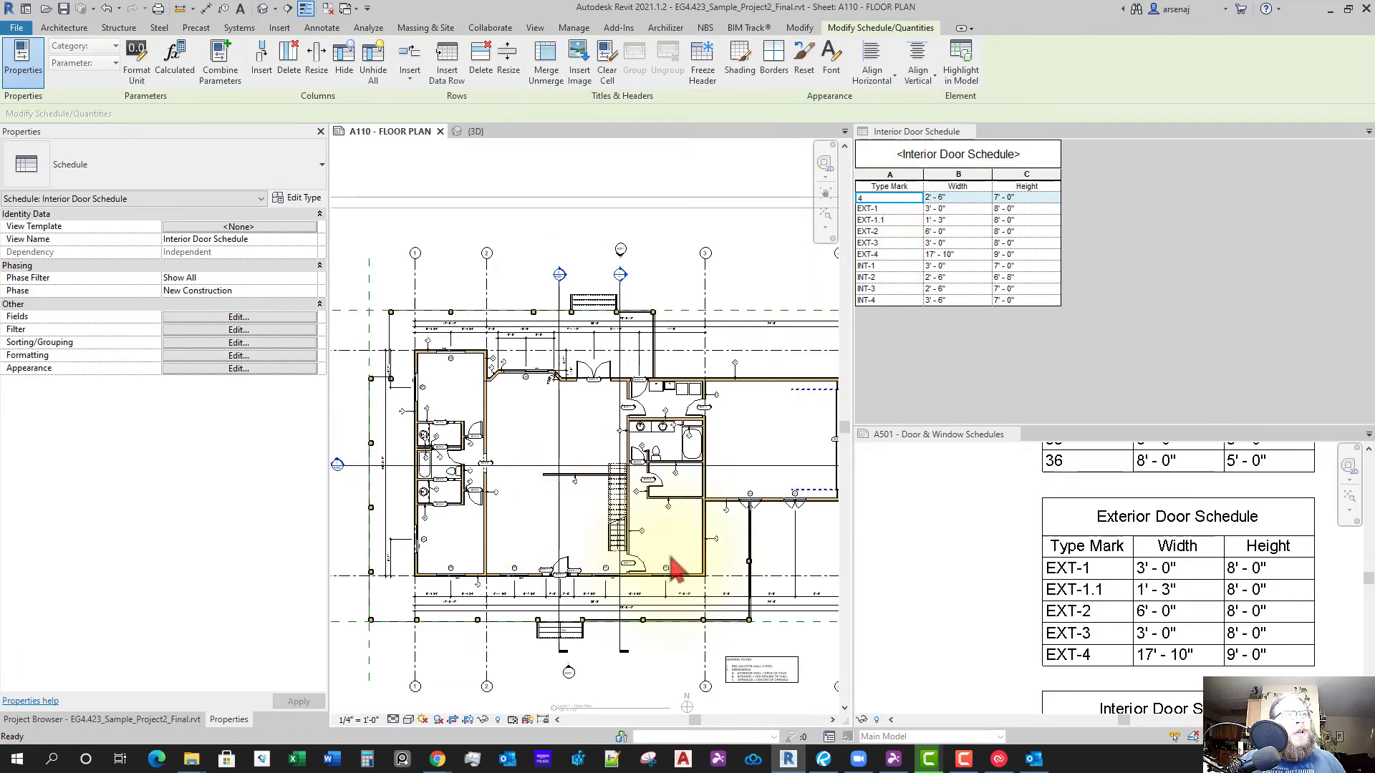
Locate the door with type mark 4 in the 3D view from its Interior Door Schedule row
click(473, 132)
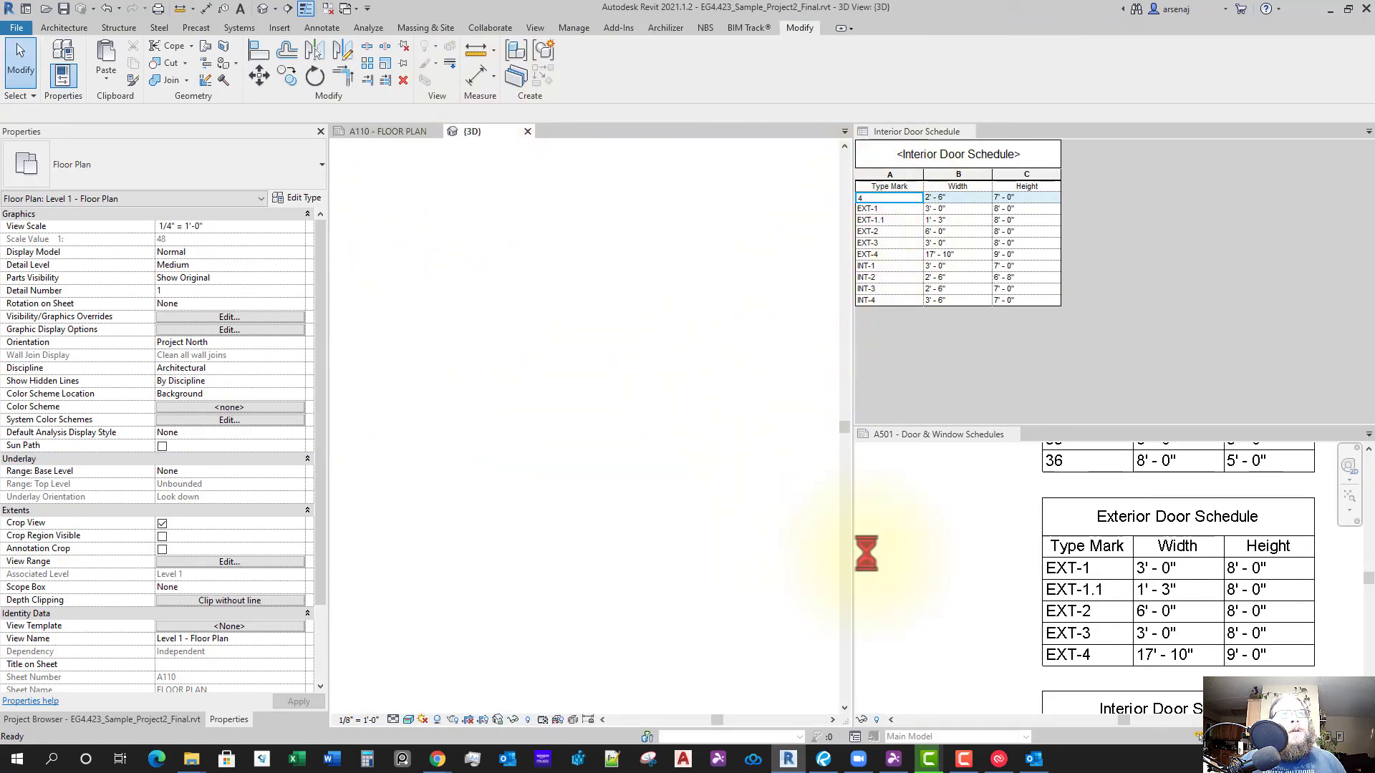
click(924, 434)
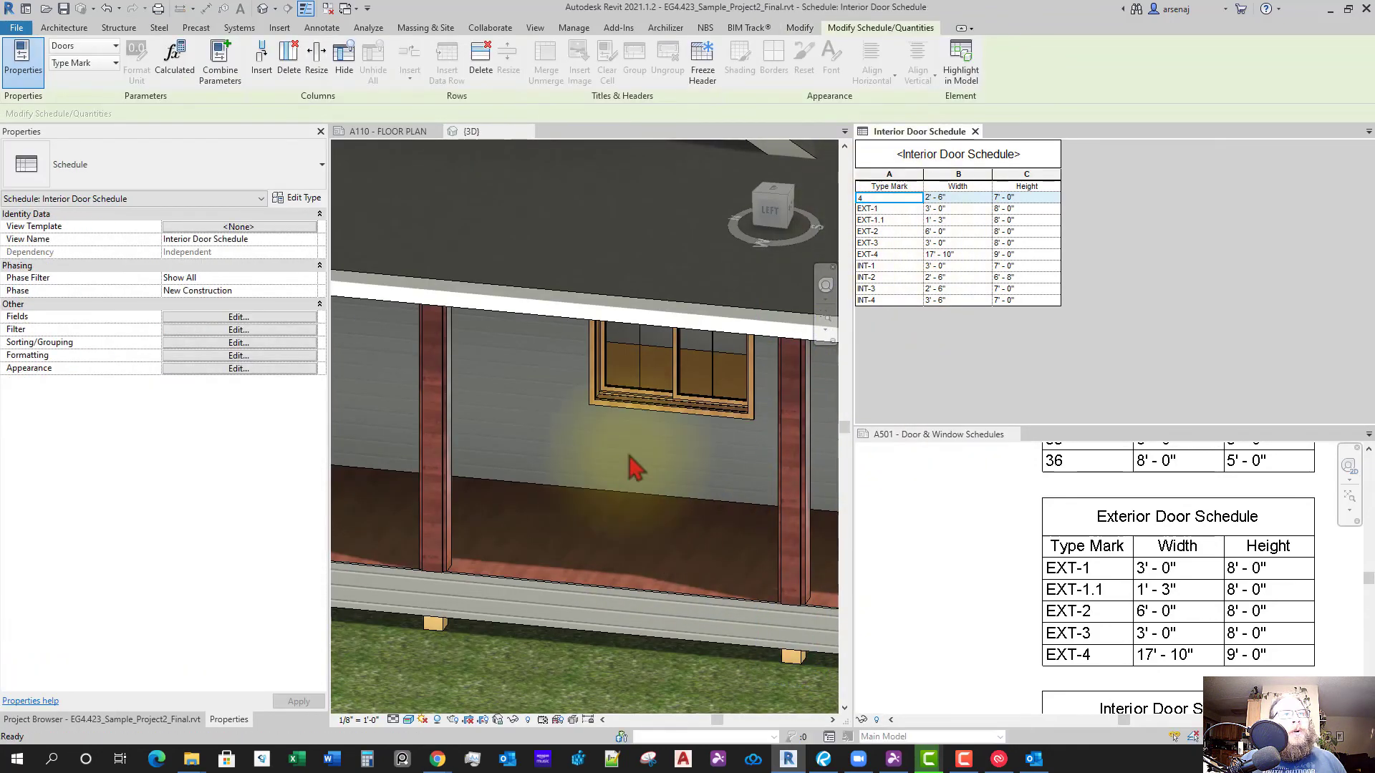
scroll(634, 441, down, 3)
scroll(649, 474, down, 1)
shift+middle_drag(673, 515, 433, 272)
Find the highlighted 30" x 84" single-flush door on the Level 1 floor plan, and clear the selection
click(393, 133)
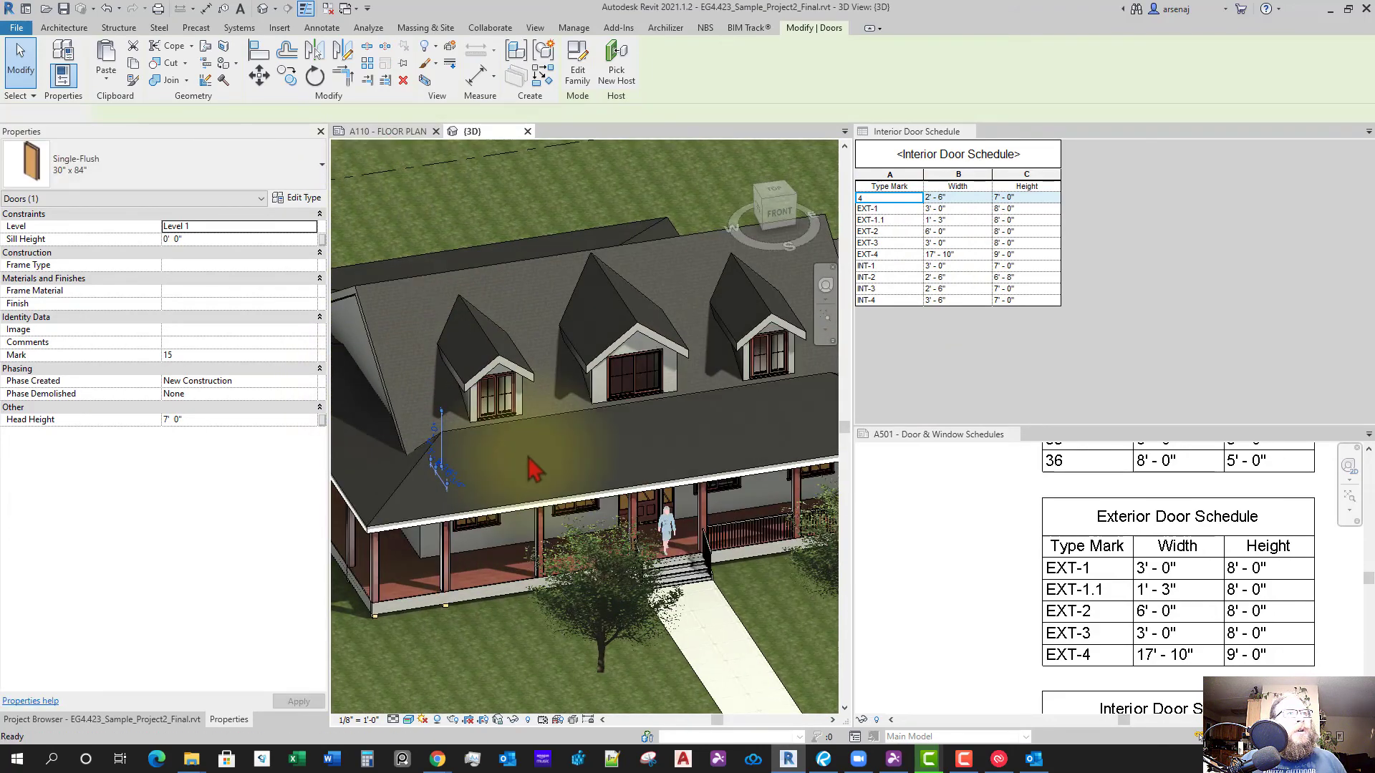
scroll(448, 476, up, 5)
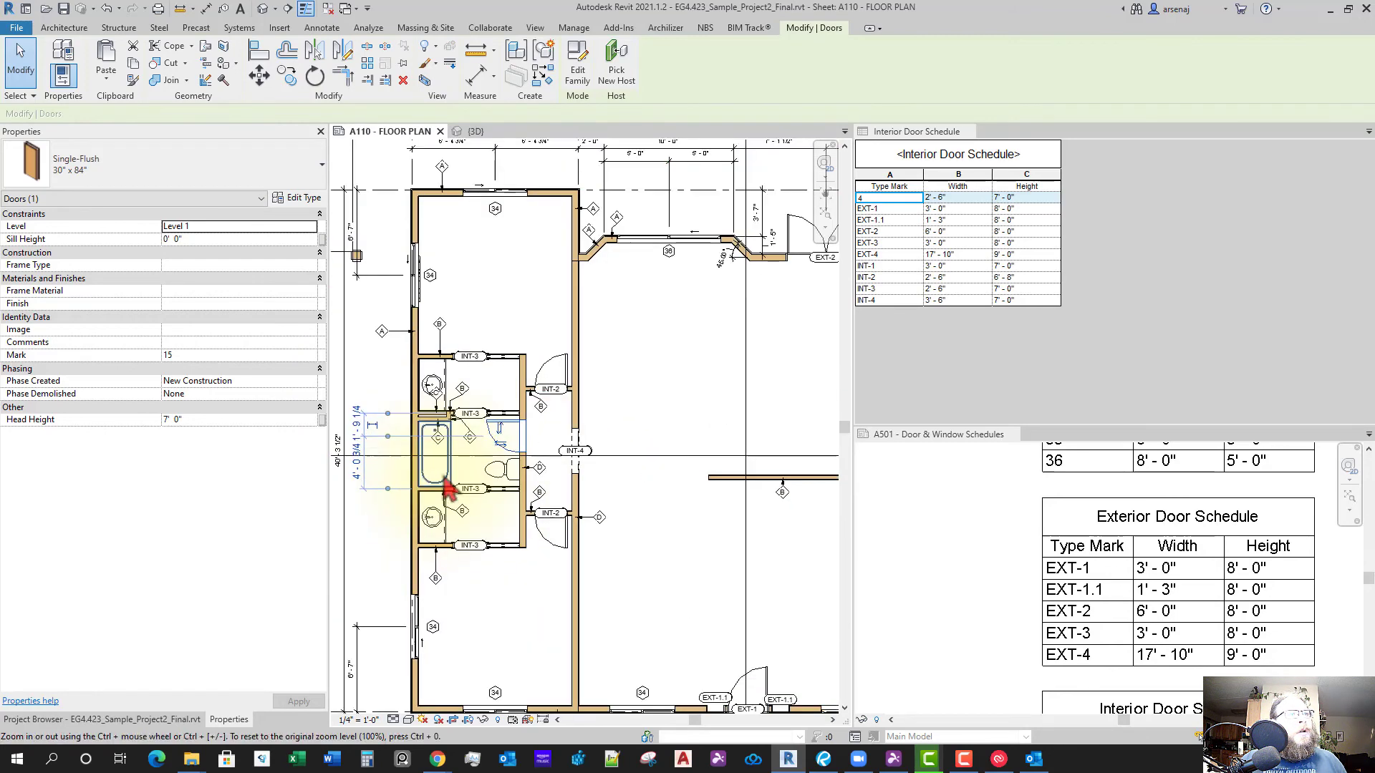
scroll(461, 475, up, 1)
key(Escape)
scroll(564, 423, up, 3)
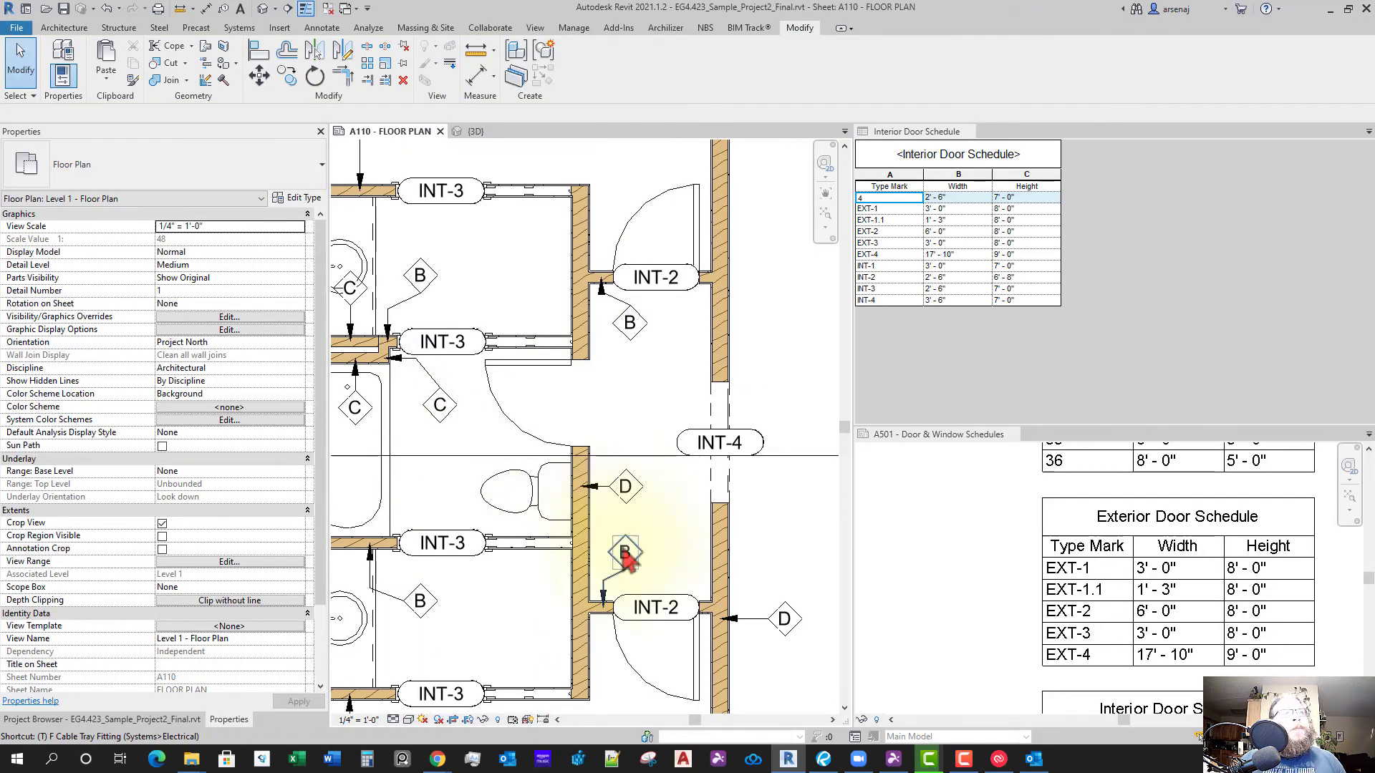
scroll(628, 552, down, 1)
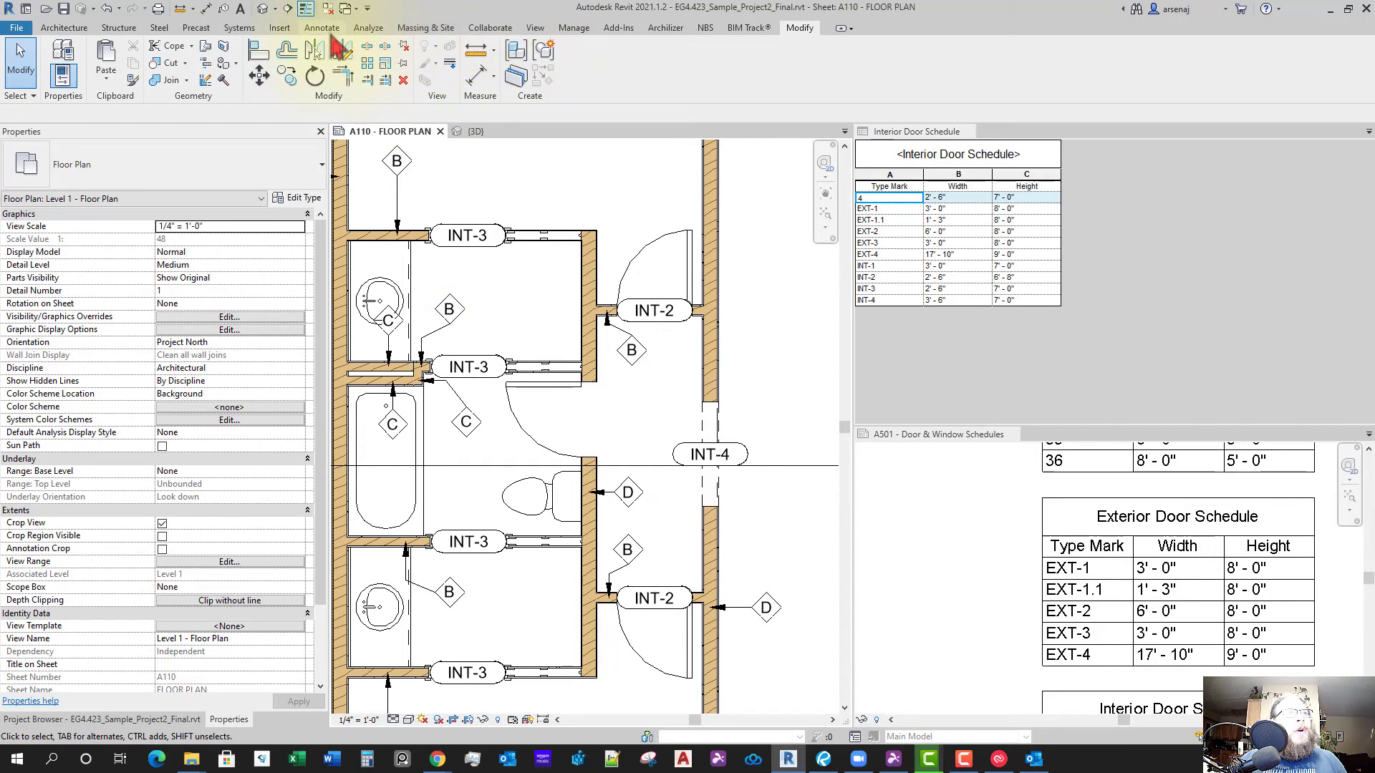
Tag the untagged bathroom door beside the toilet by category on the Level 1 floor plan
click(329, 31)
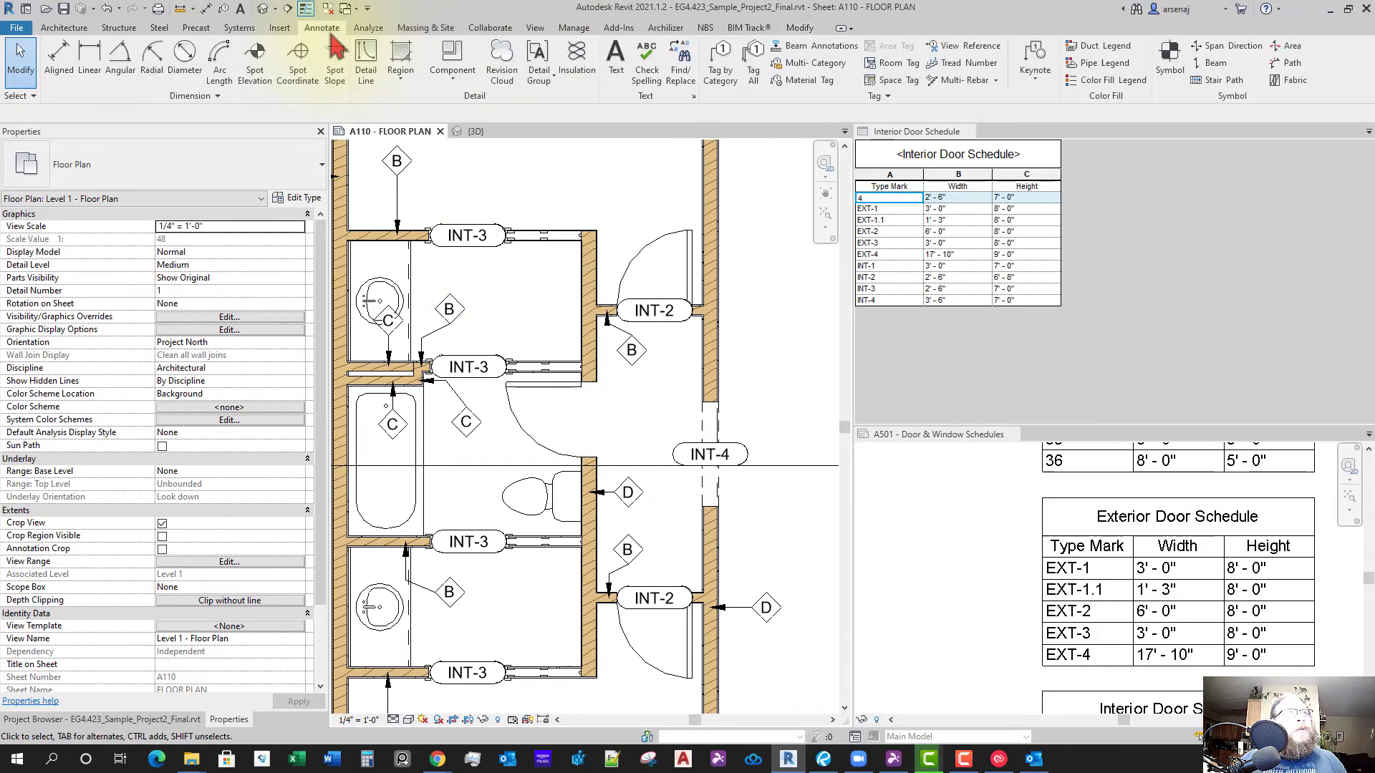
click(722, 72)
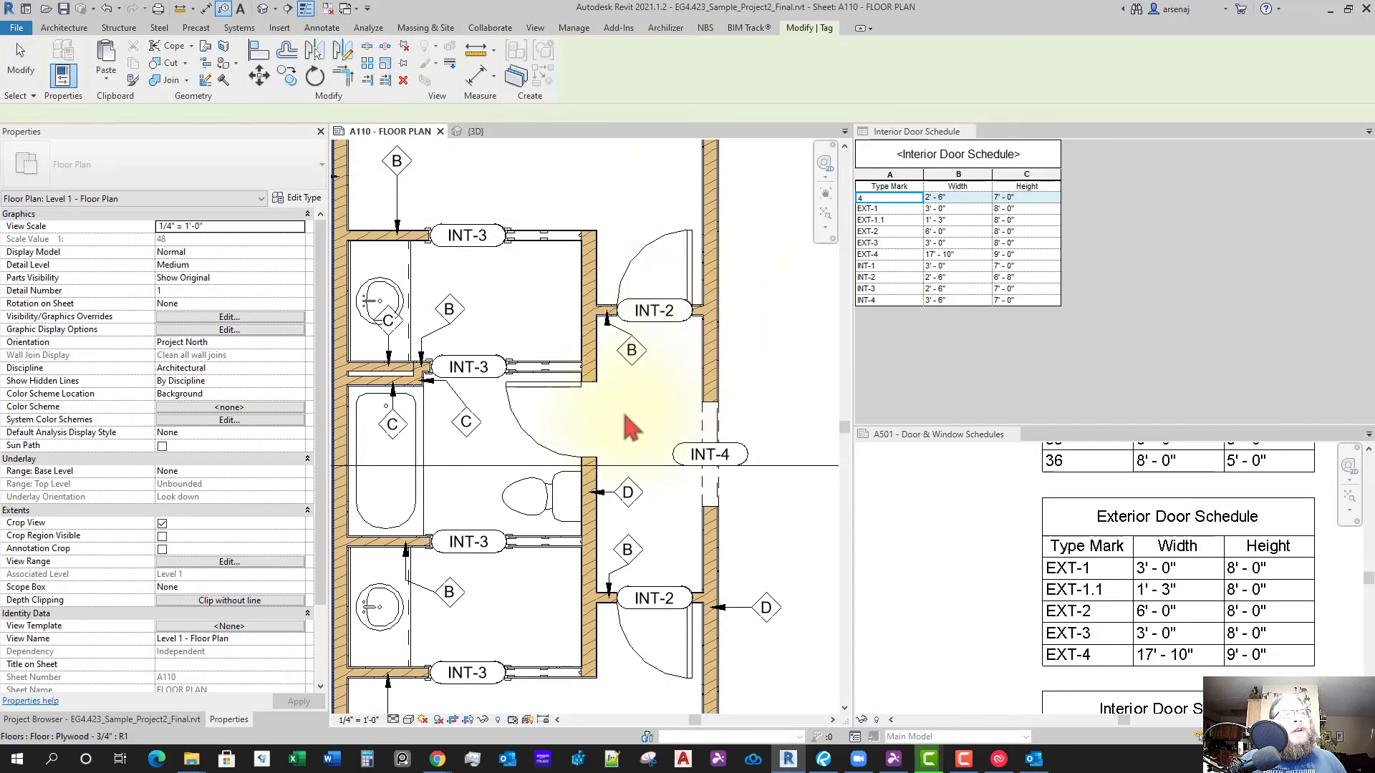
click(564, 432)
key(Escape)
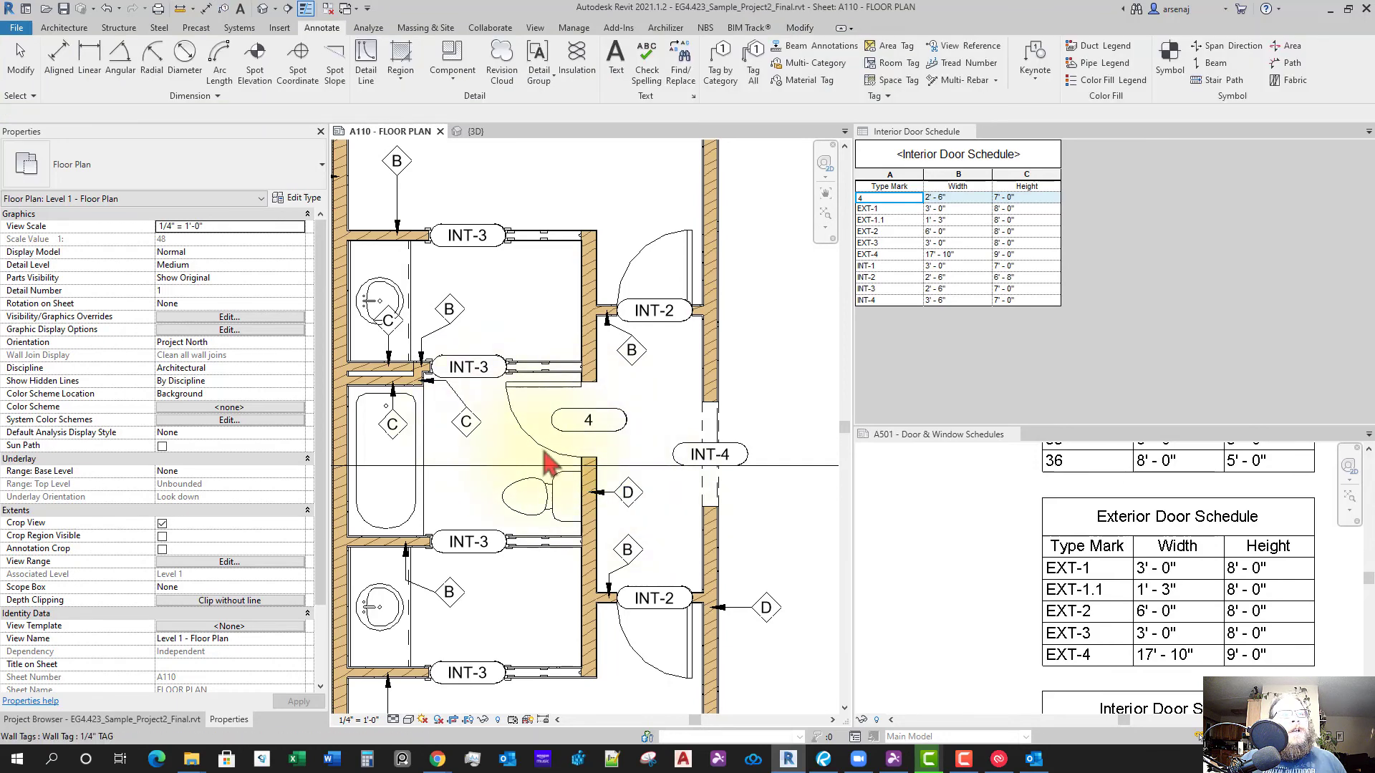
key(Escape)
Set the bathroom door's type mark to INT-5 through its tag, accepting the type parameter change
click(613, 428)
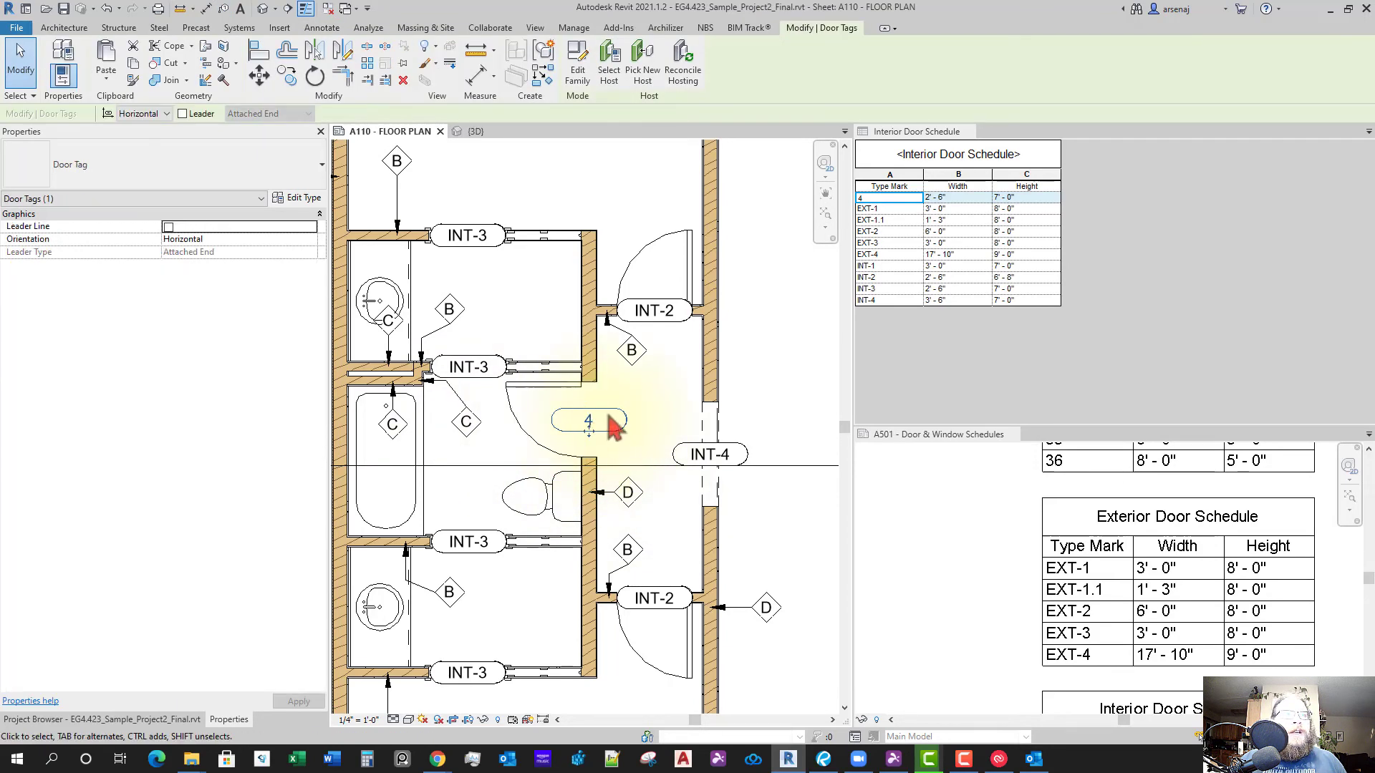
click(595, 422)
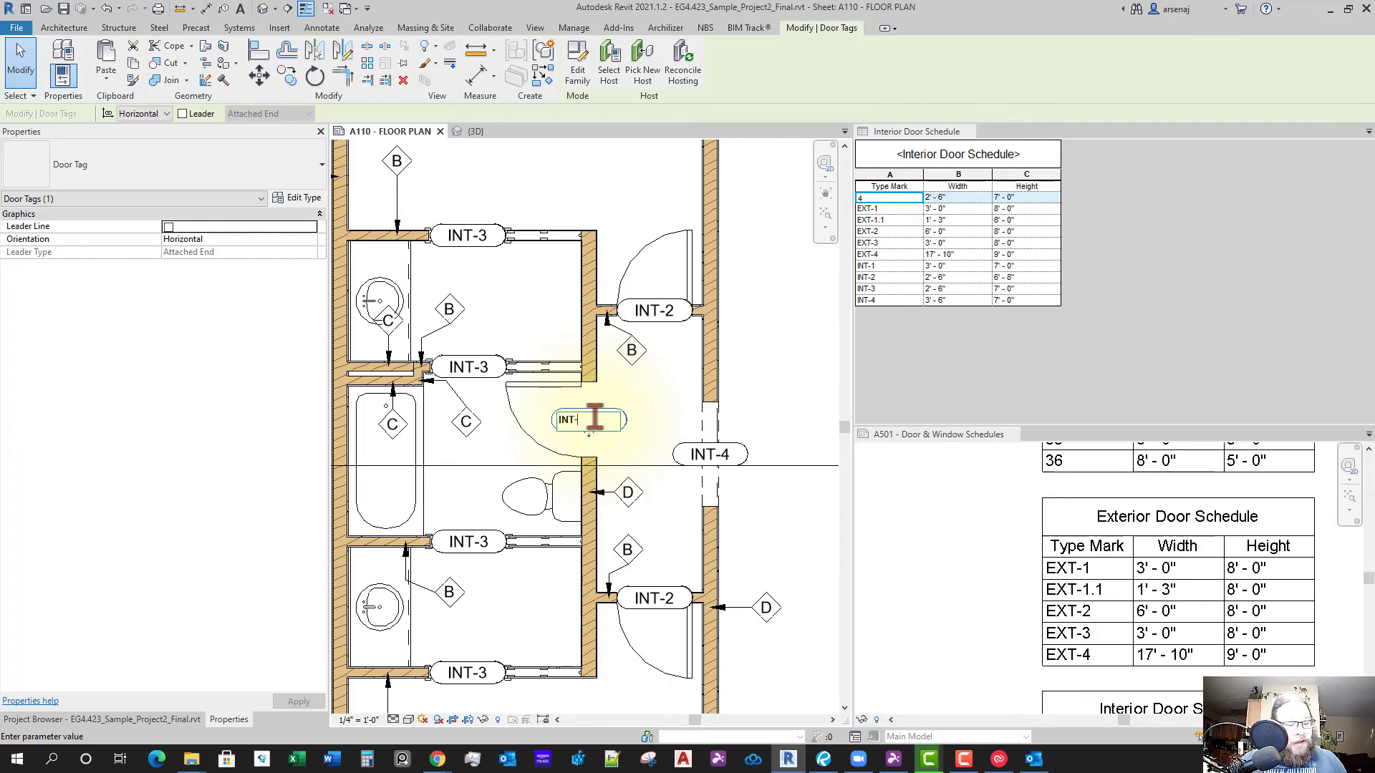
key(Return)
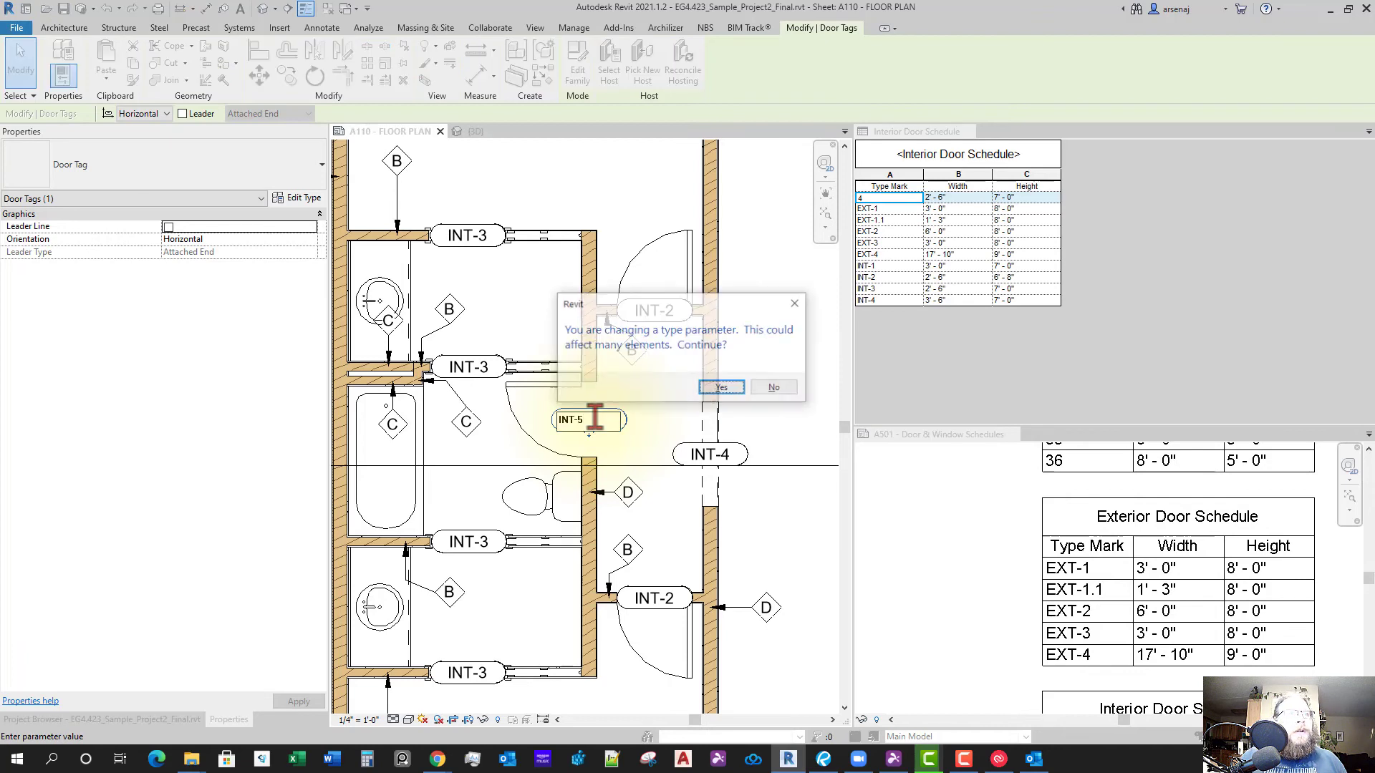
click(719, 389)
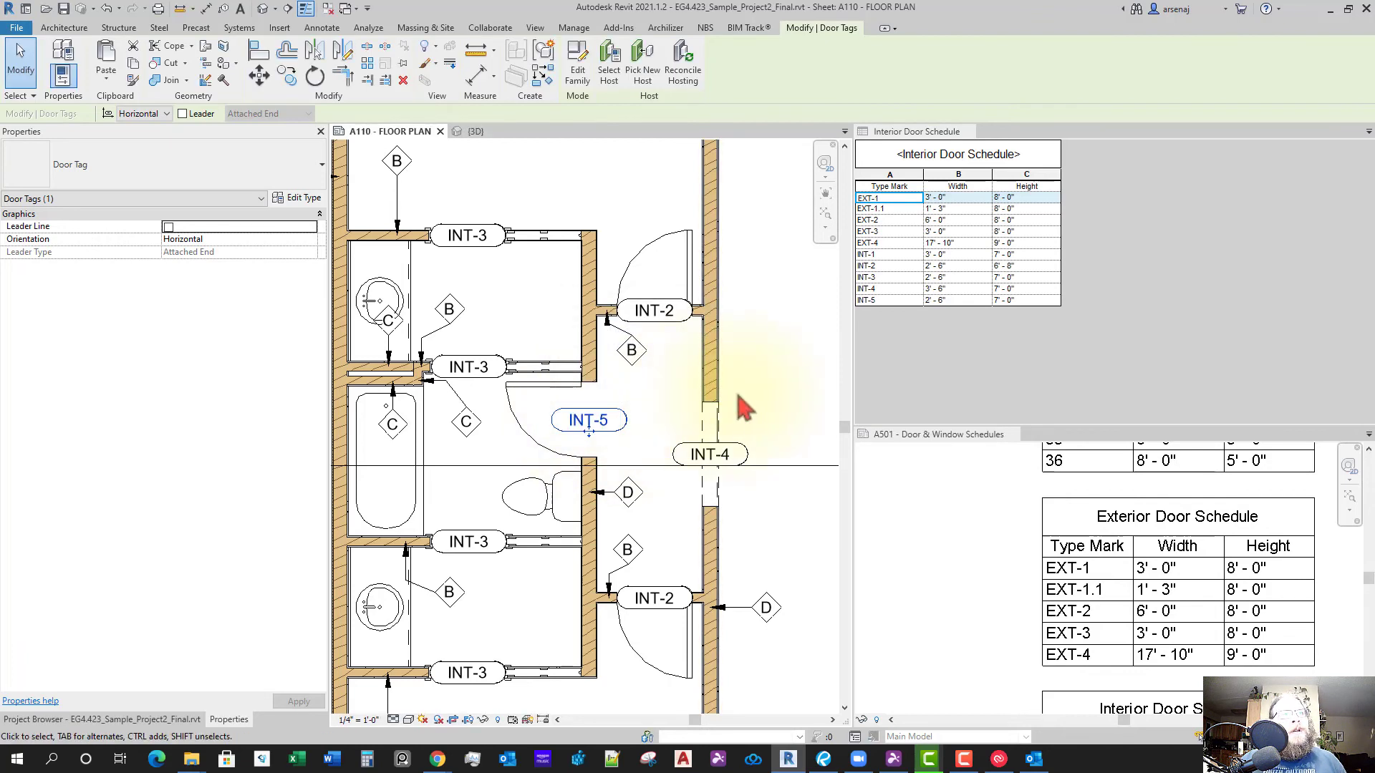
click(956, 391)
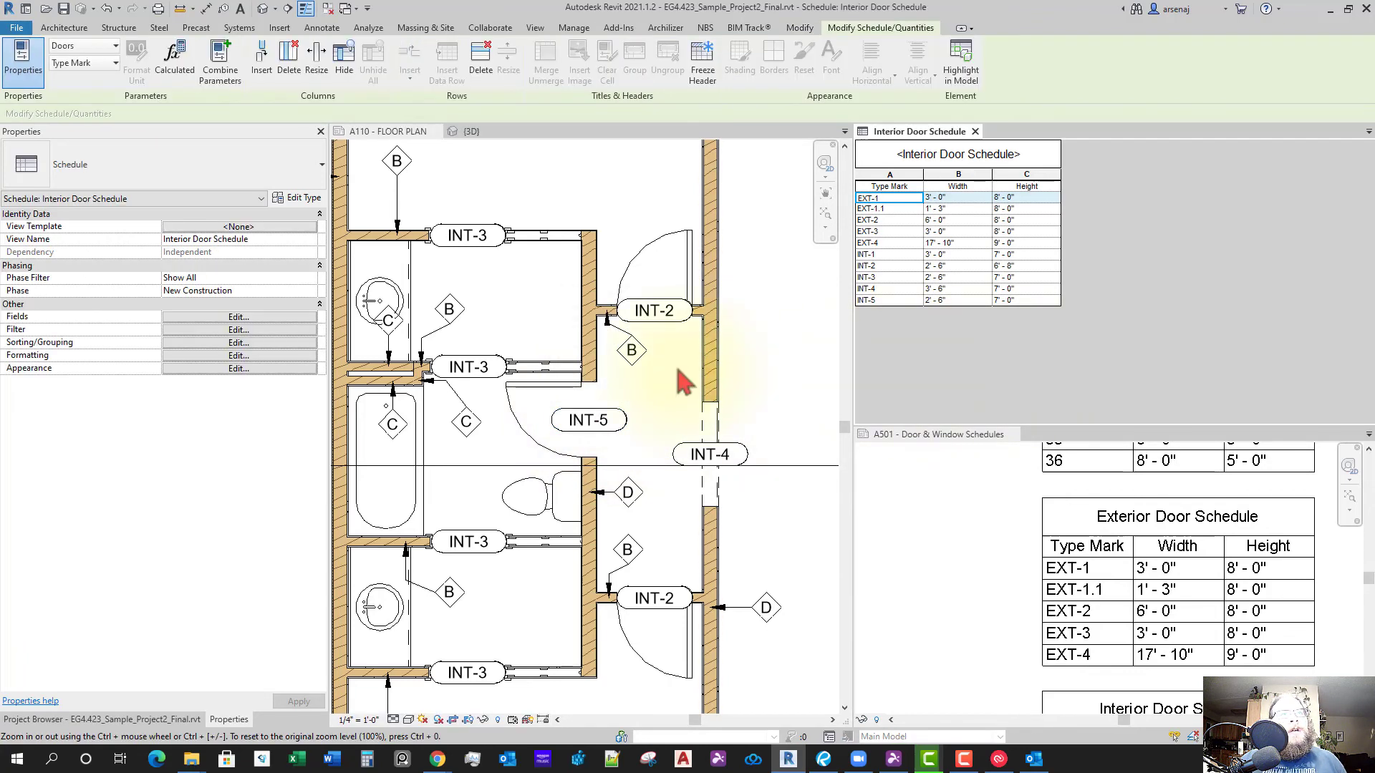
Straighten the leader of wall tag B below the upper INT-2 door by shifting its elbow
click(645, 373)
scroll(611, 338, up, 2)
click(630, 337)
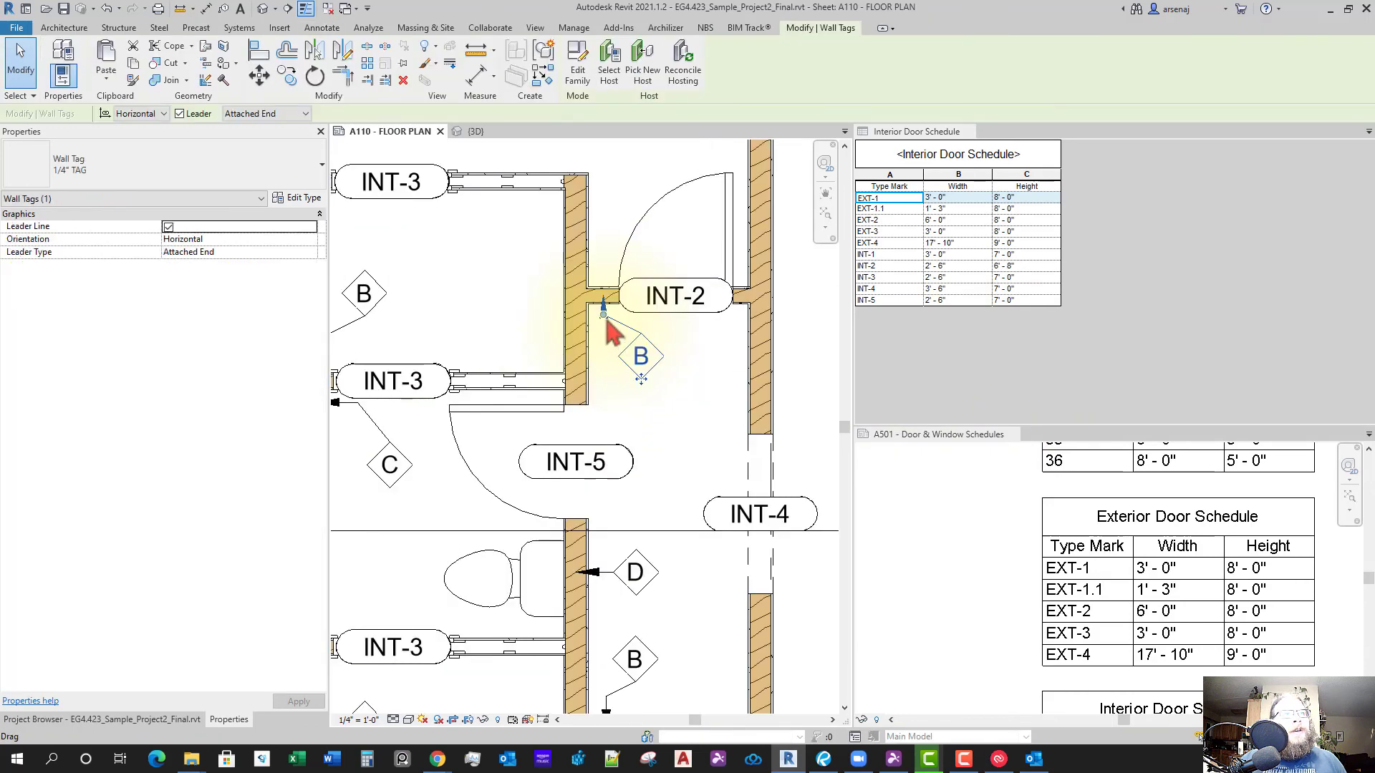
drag(605, 326, 602, 328)
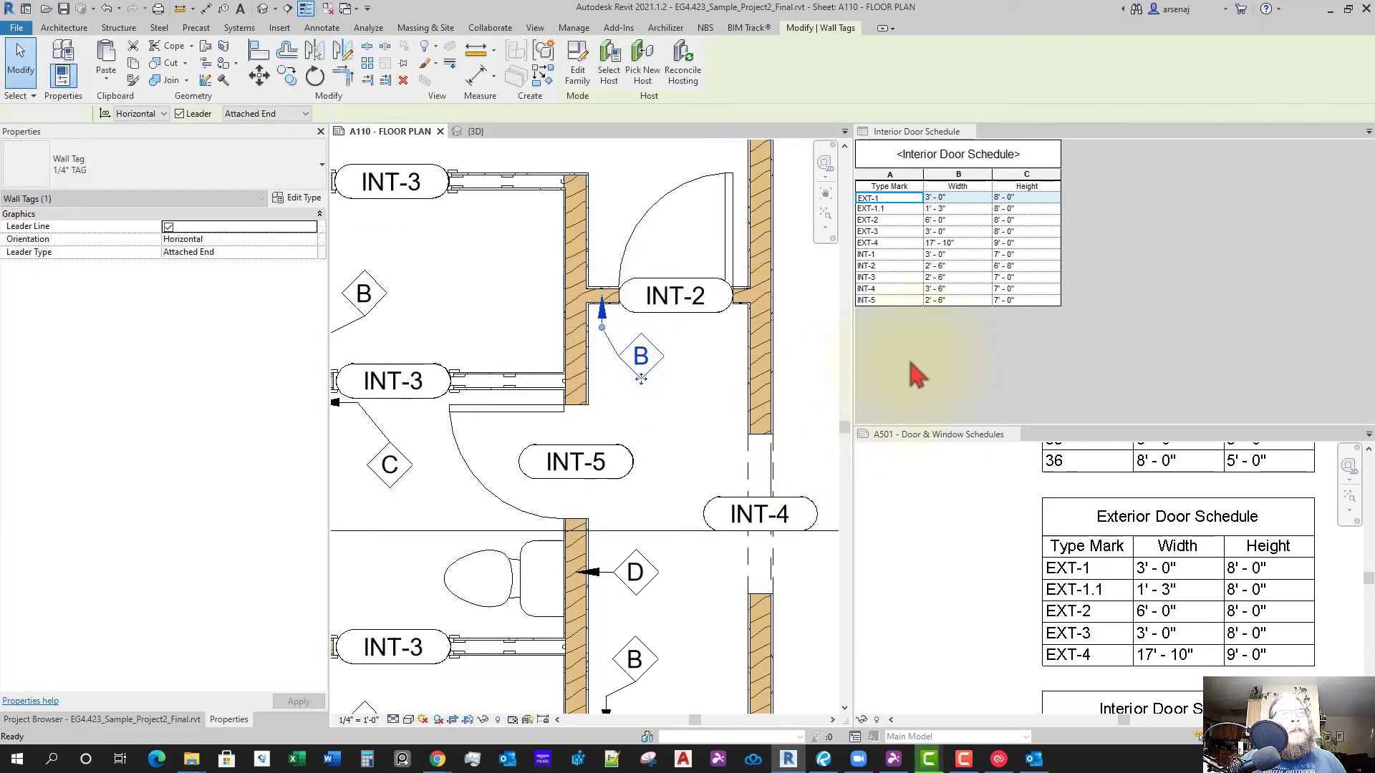
Filter the Interior Door Schedule to list only doors whose Type Mark begins with the INT prefix
click(1160, 362)
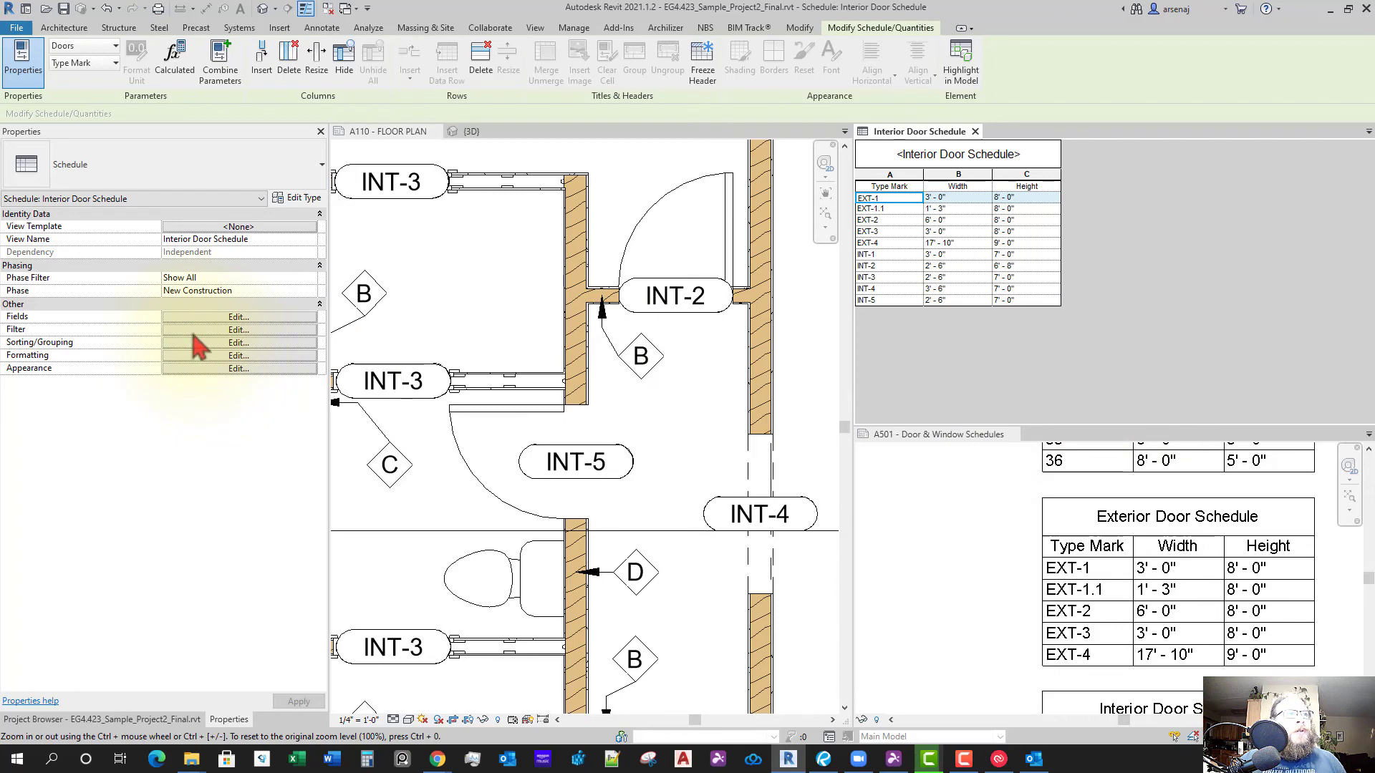
click(239, 330)
click(445, 169)
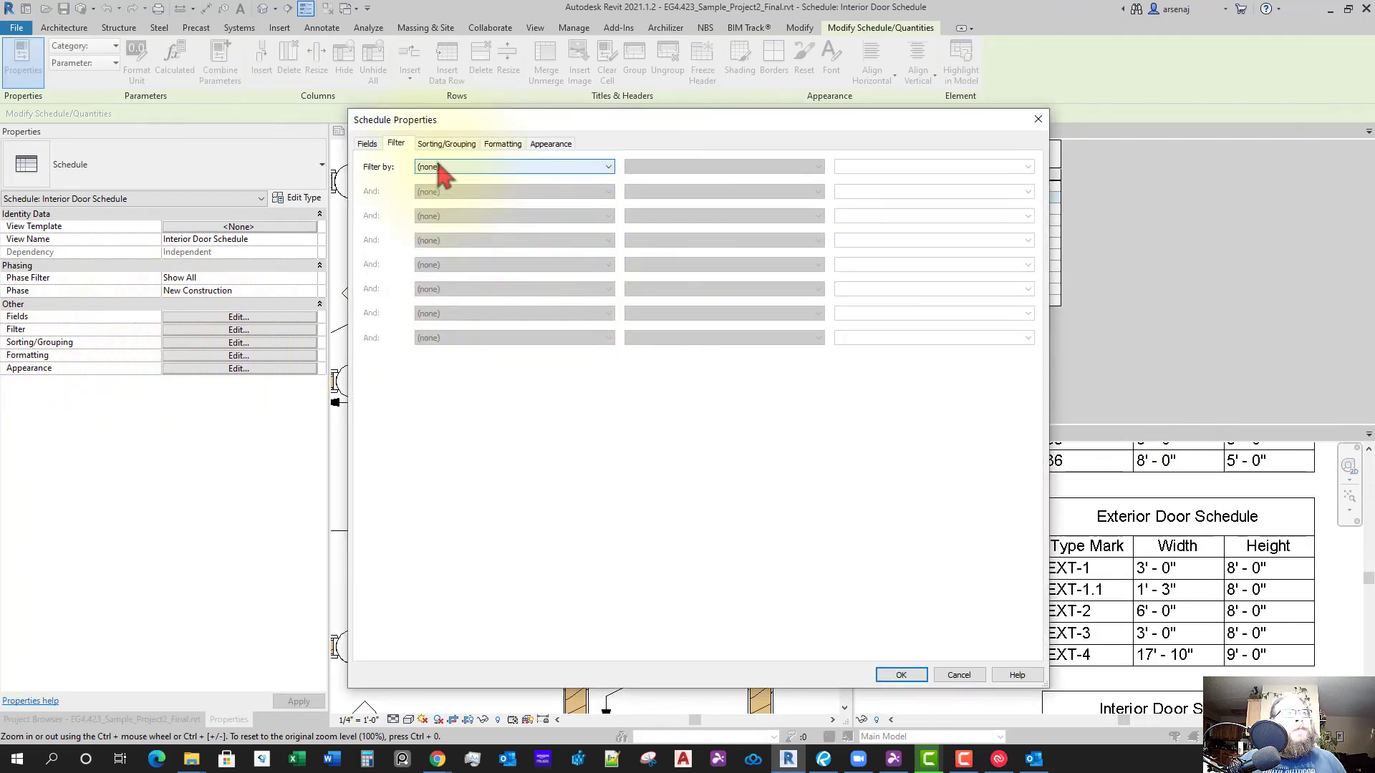
click(463, 200)
click(908, 165)
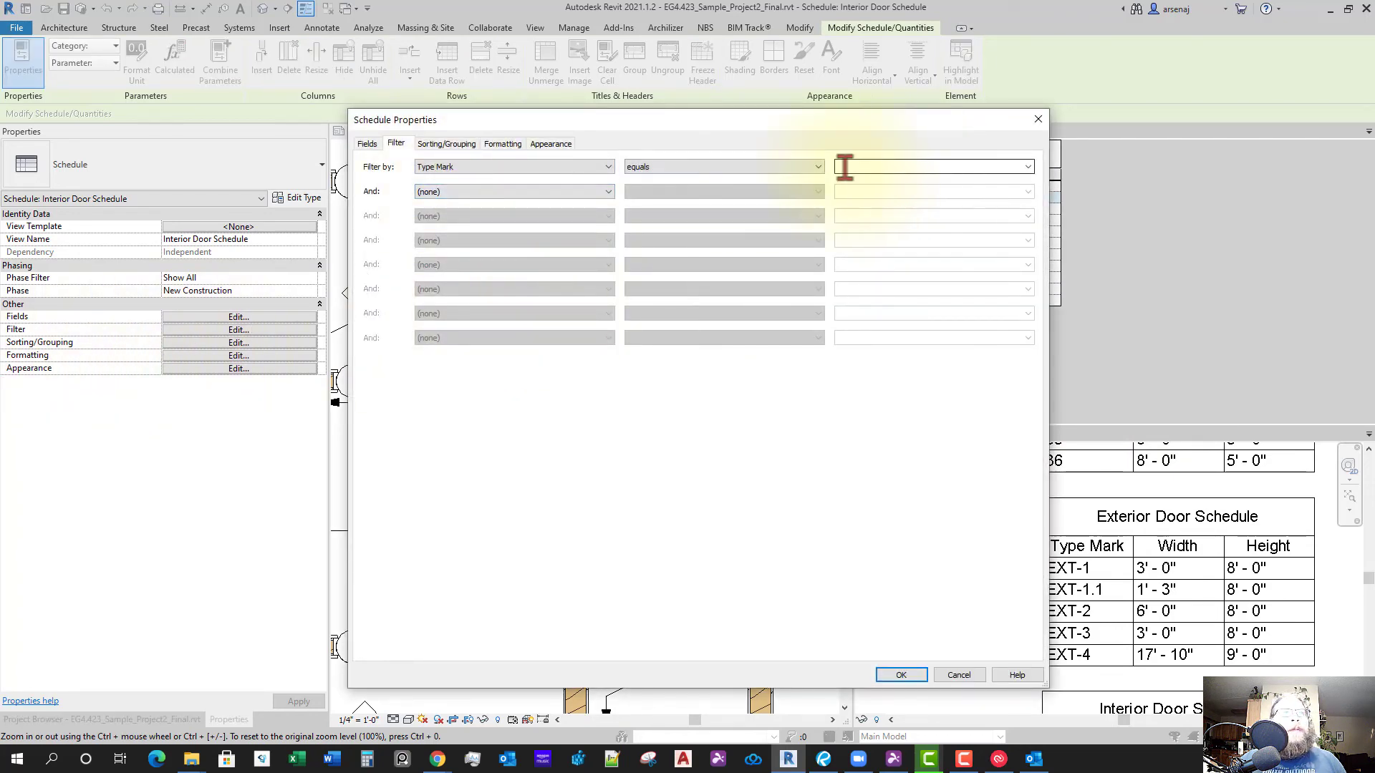
click(818, 167)
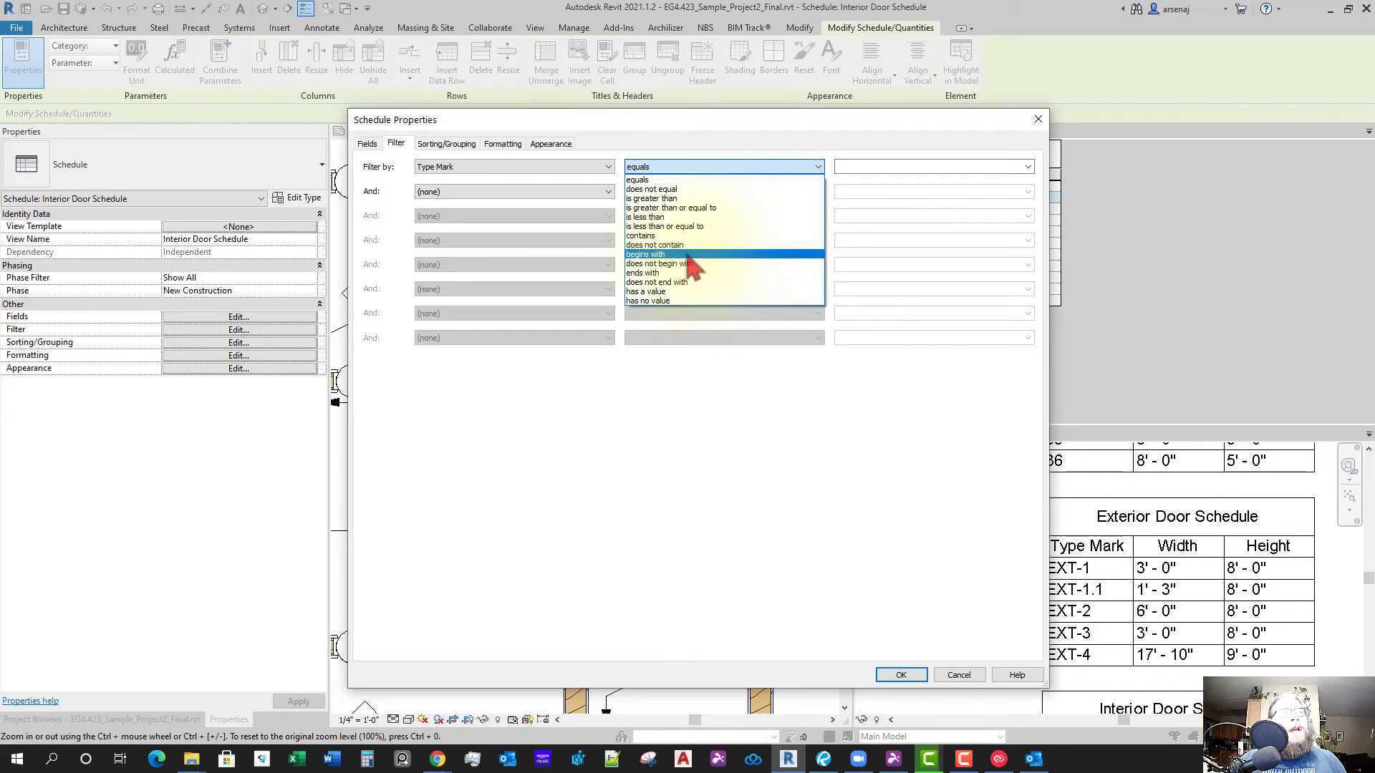
click(687, 255)
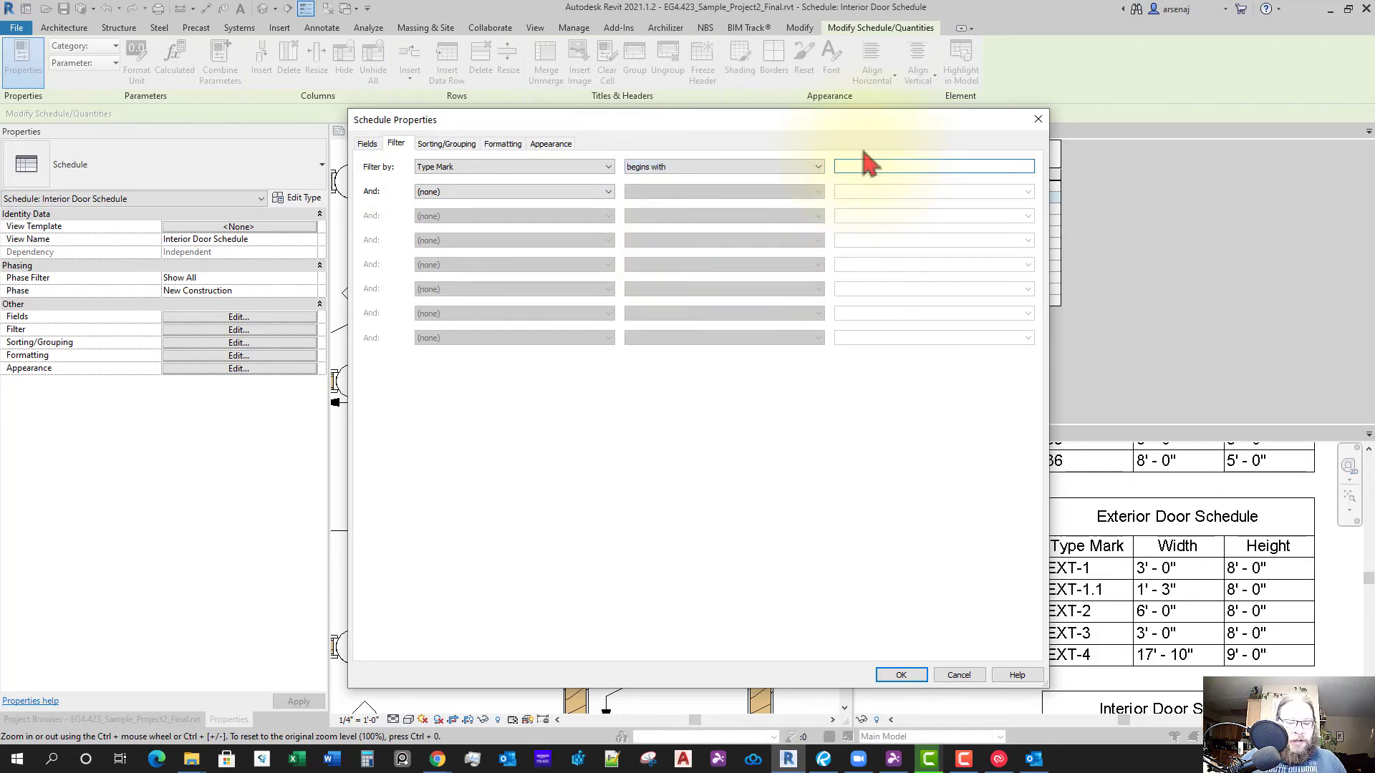
key(Return)
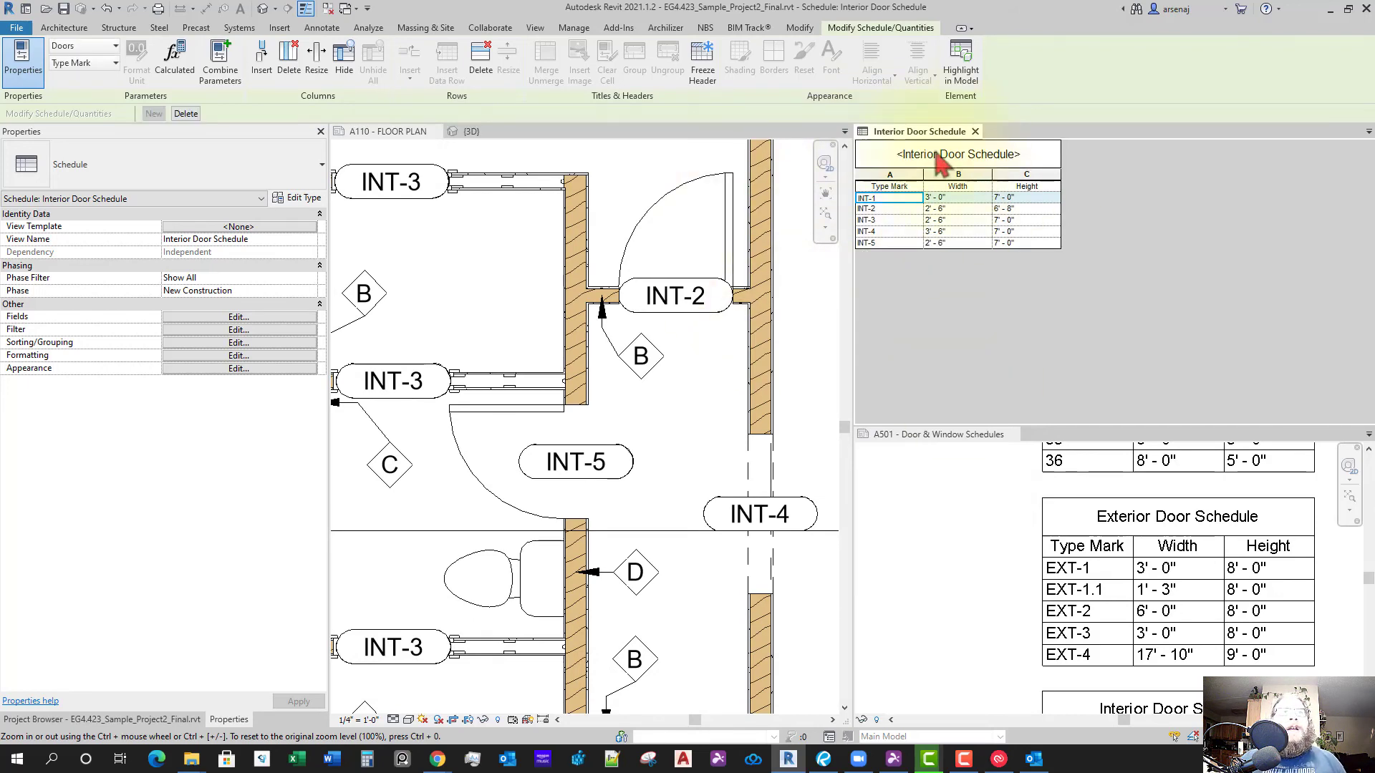
Close the Interior Door Schedule and move the window, exterior door and interior door schedules together closer to the title block on sheet A501
click(975, 131)
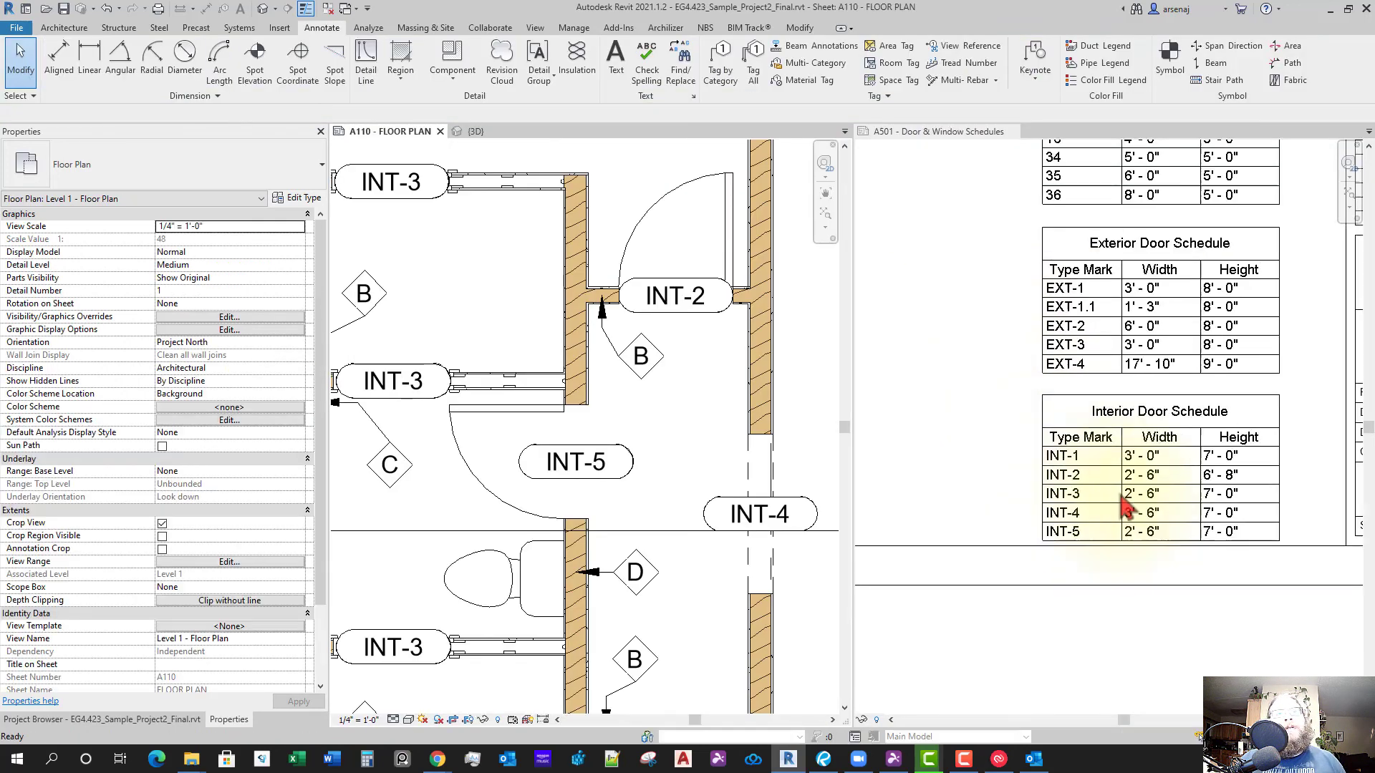
scroll(1138, 544, down, 5)
drag(1153, 527, 1097, 381)
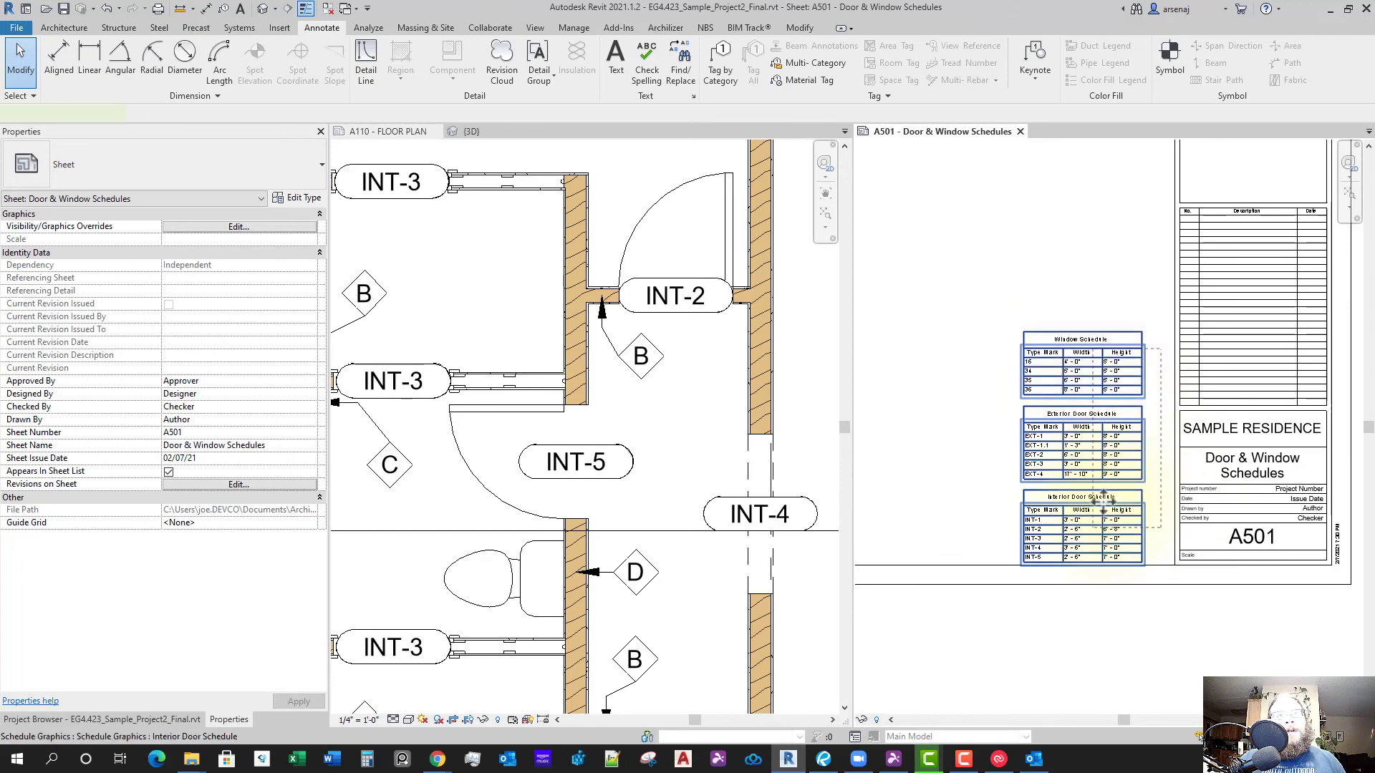
drag(1113, 506, 1129, 500)
click(1109, 601)
Review how the three schedules are arranged beside the title block across the whole of sheet A501
scroll(1124, 599, down, 3)
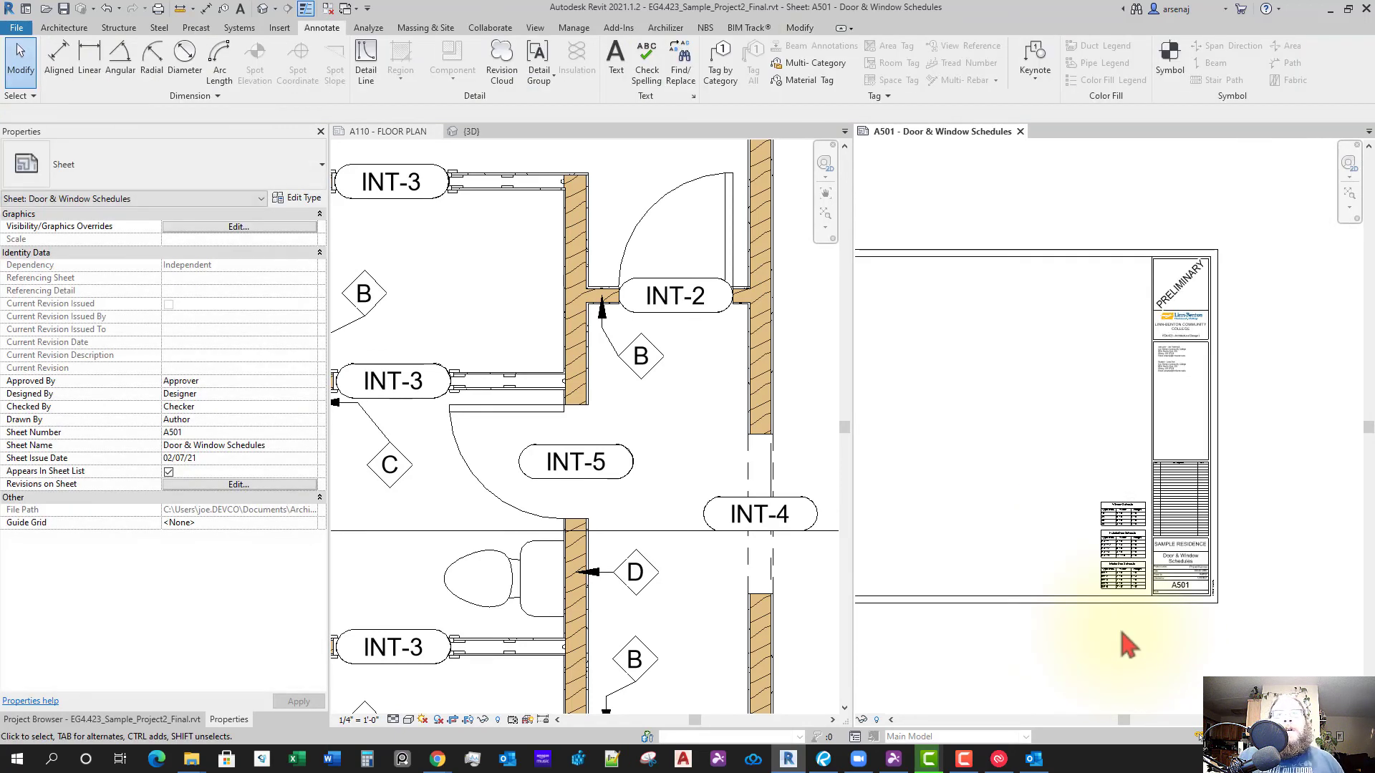
scroll(1153, 631, down, 3)
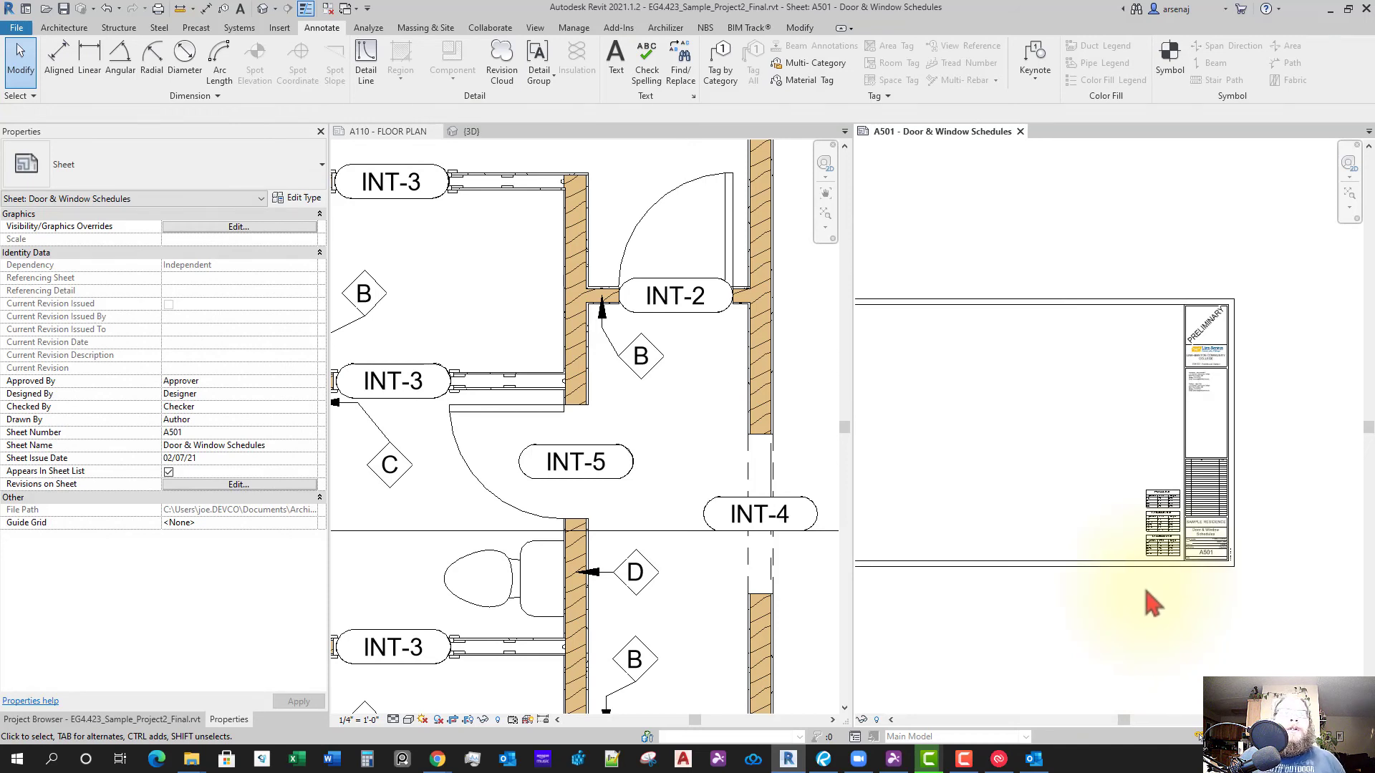
middle_drag(1157, 555, 1110, 530)
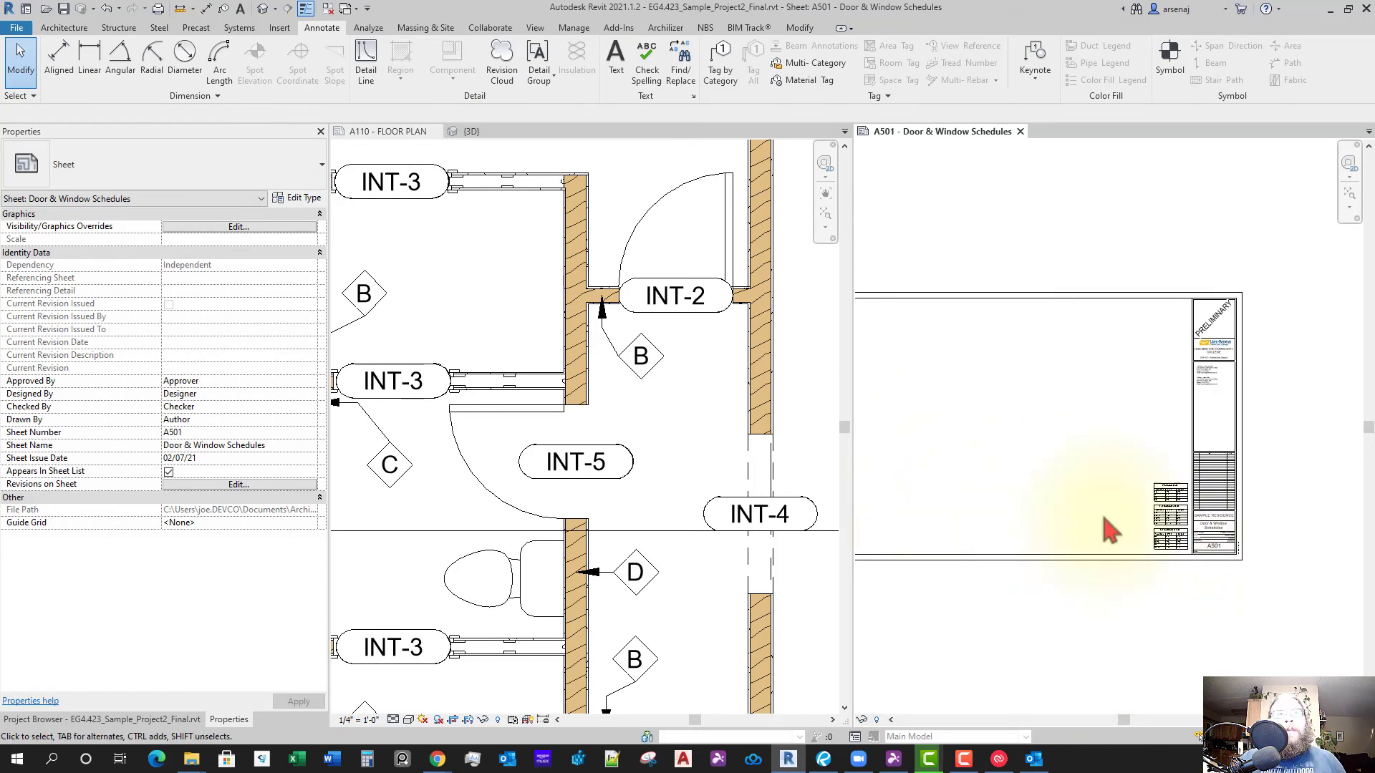
scroll(1028, 473, down, 2)
middle_drag(982, 485, 1154, 543)
scroll(1138, 552, up, 3)
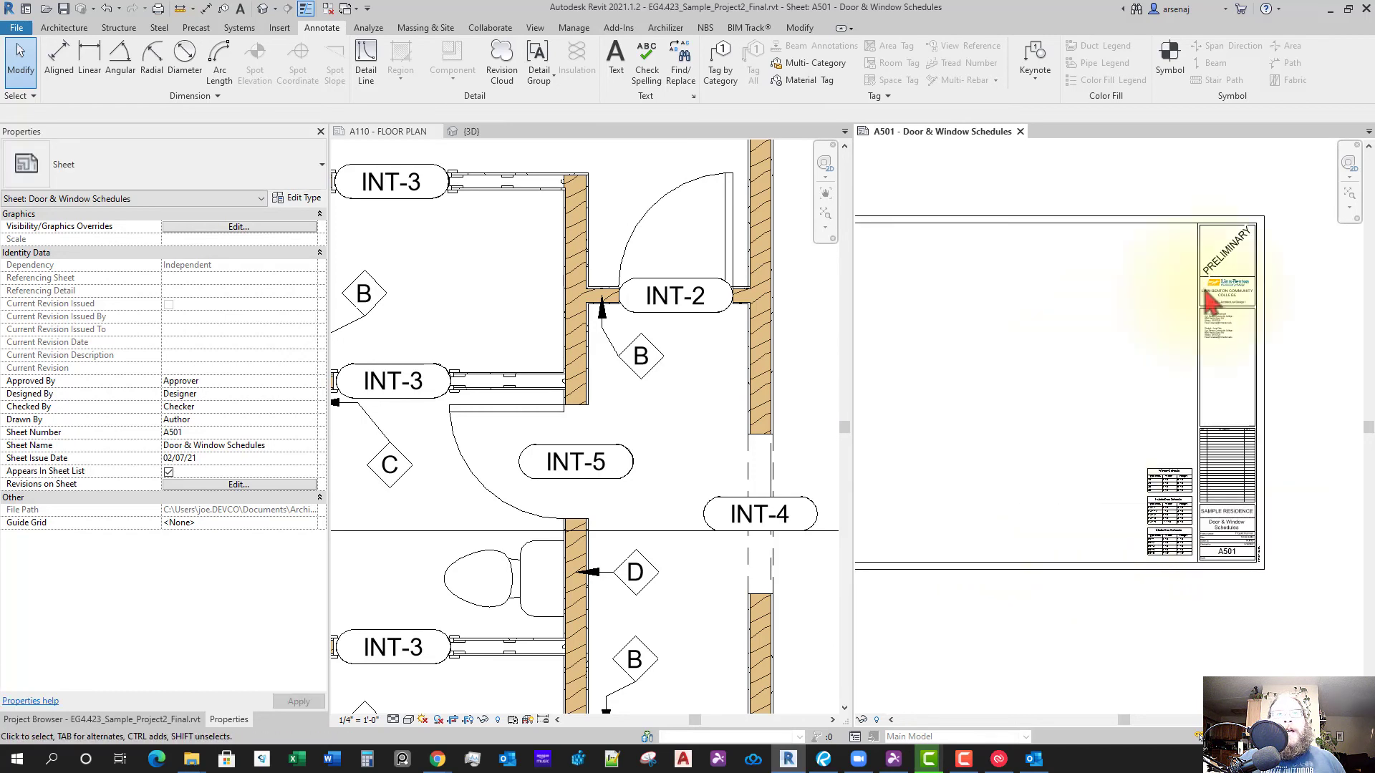
scroll(1167, 507, up, 1)
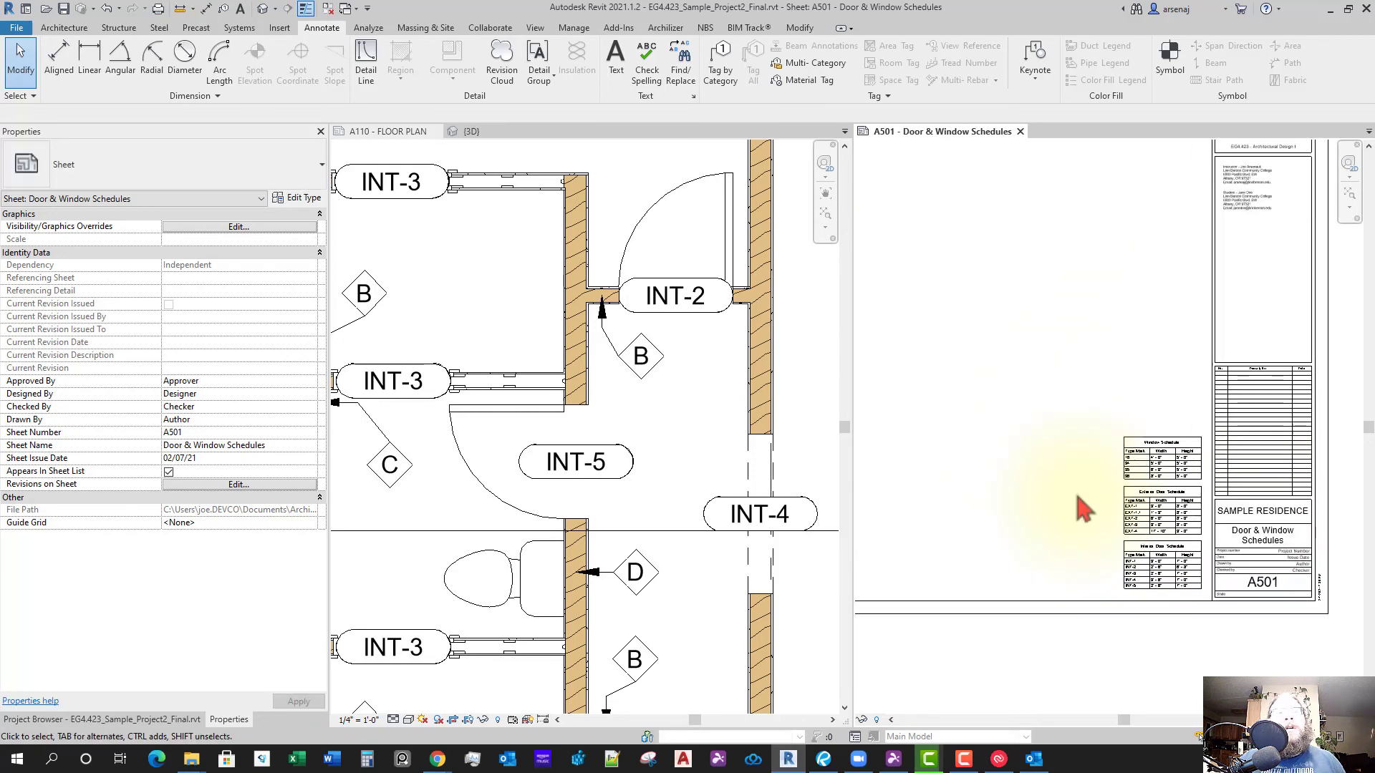
middle_drag(1166, 506, 1191, 547)
Deactivate the Level 1 floor plan view on sheet A110, with the whole plan in sight
scroll(633, 433, down, 6)
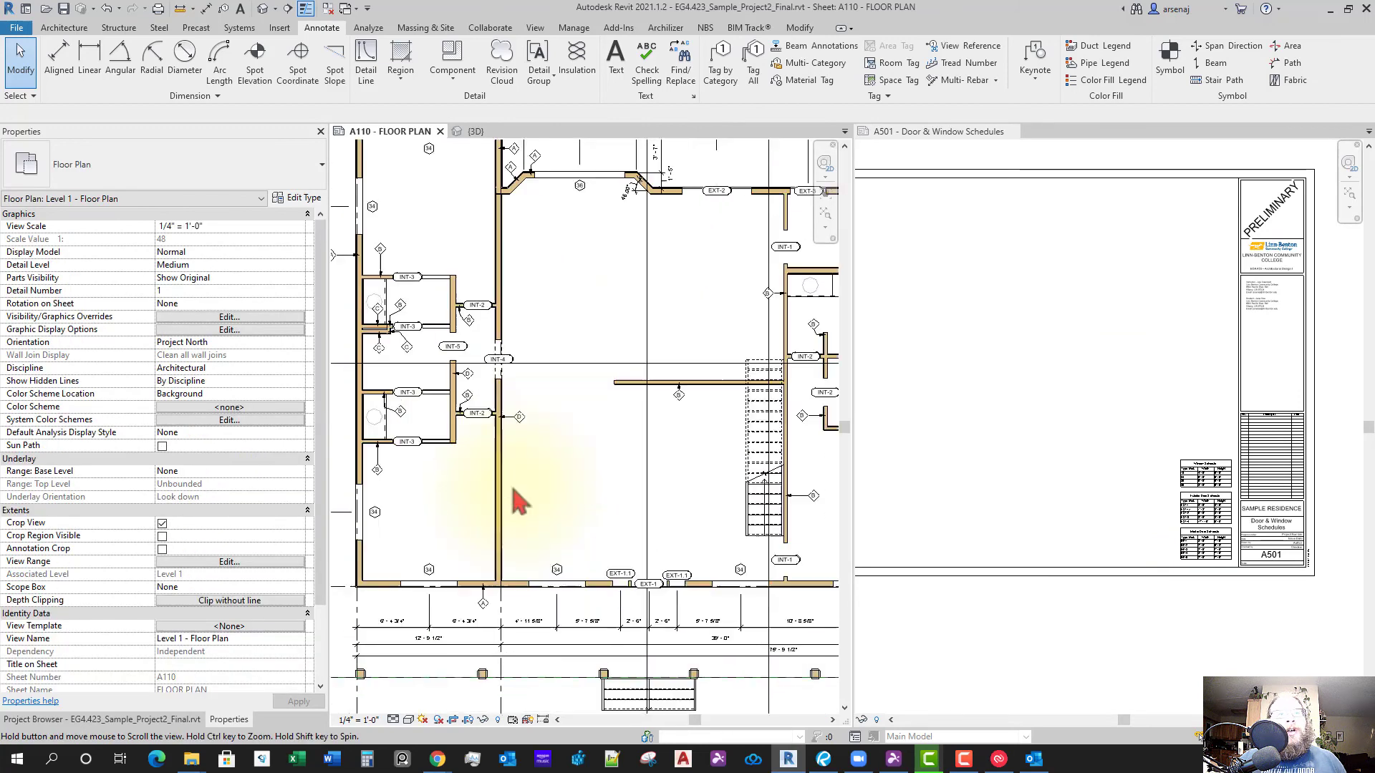
scroll(634, 600, down, 3)
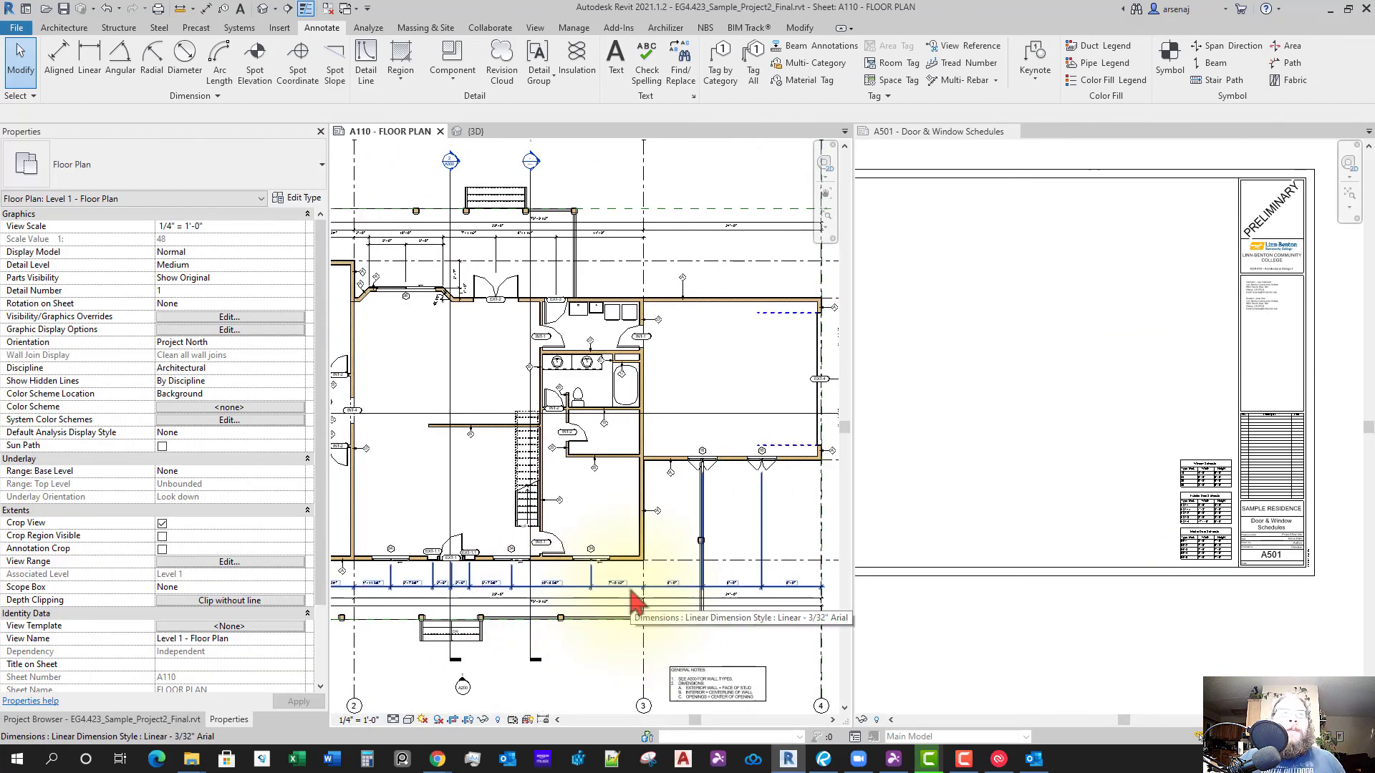
scroll(645, 630, down, 3)
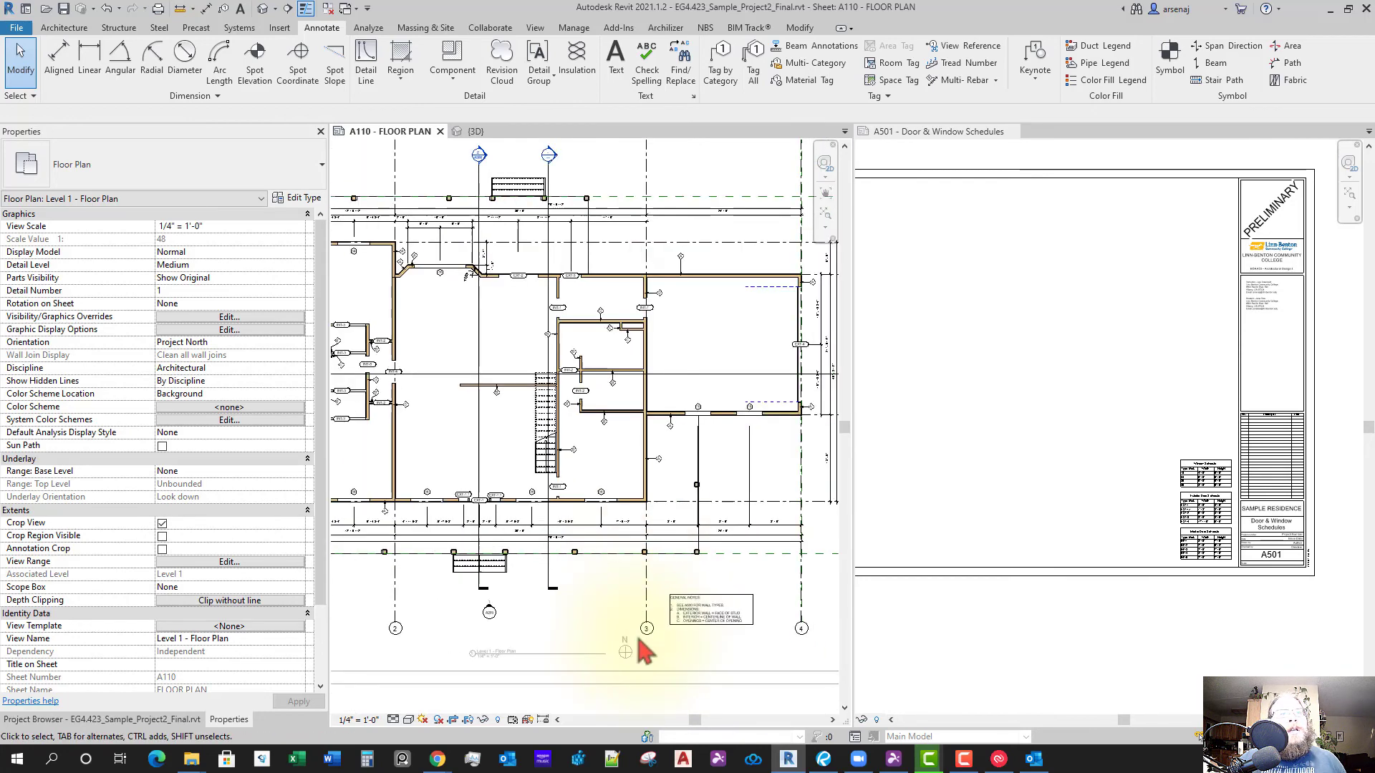
middle_drag(646, 641, 677, 610)
double_click(659, 627)
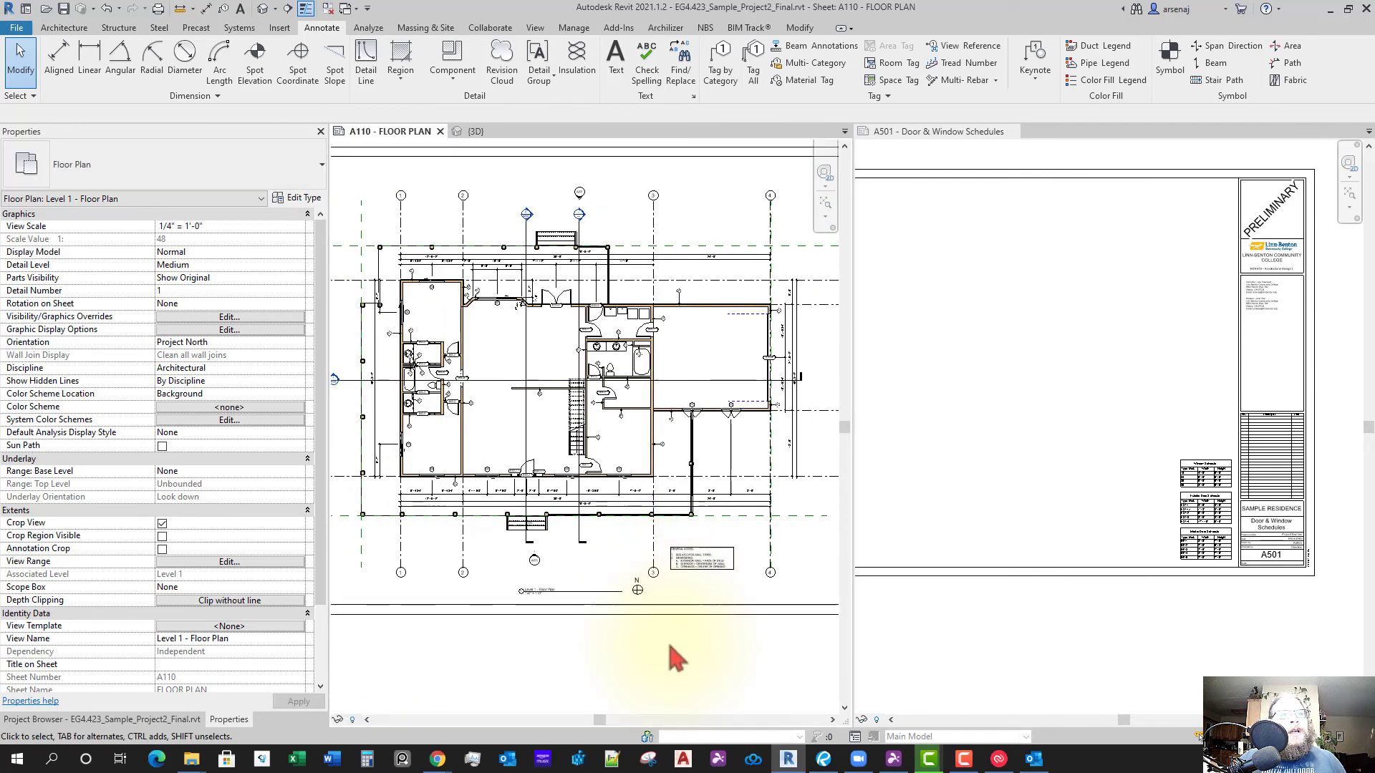
middle_drag(690, 634, 682, 666)
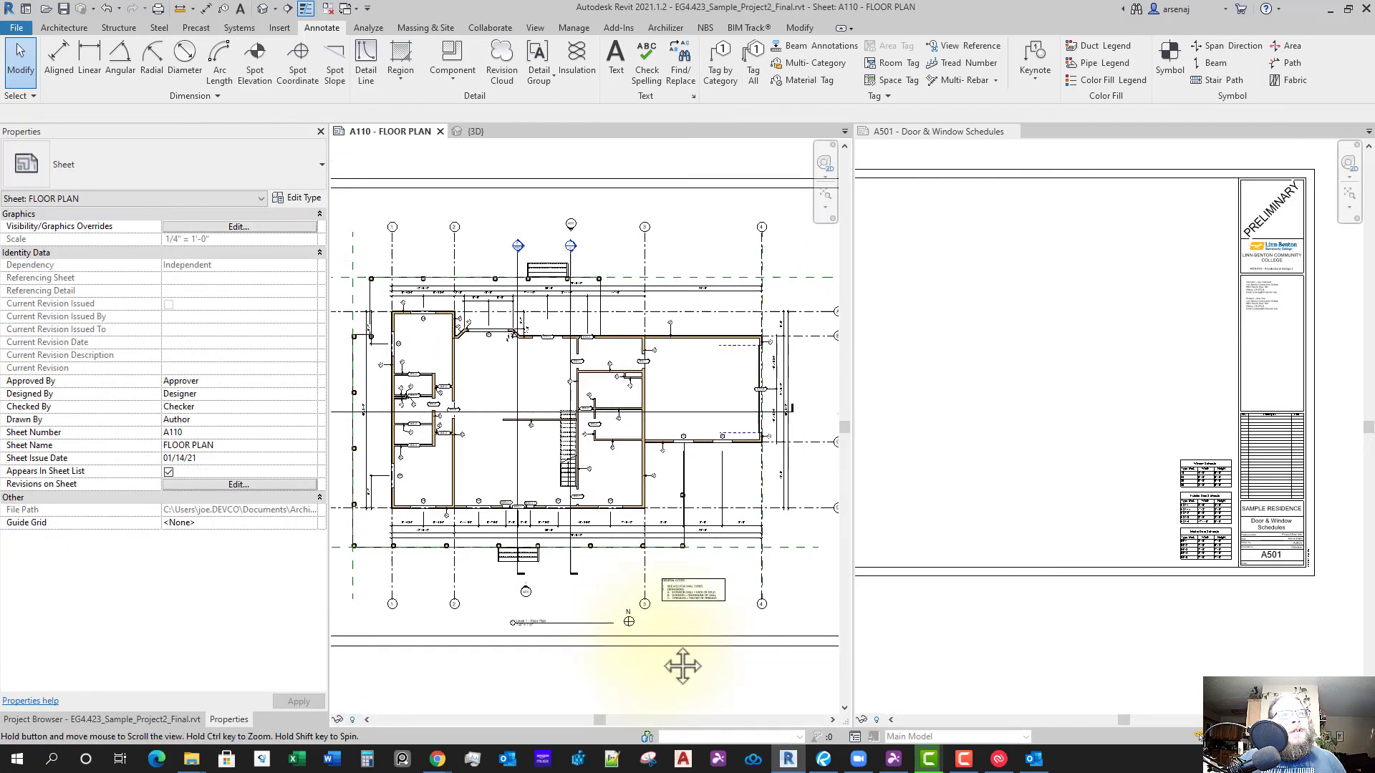
Examine the window, exterior door and interior door schedules on sheet A501 alongside the floor plan on sheet A110
middle_drag(1180, 493, 1093, 497)
scroll(1074, 469, down, 1)
scroll(1141, 565, up, 5)
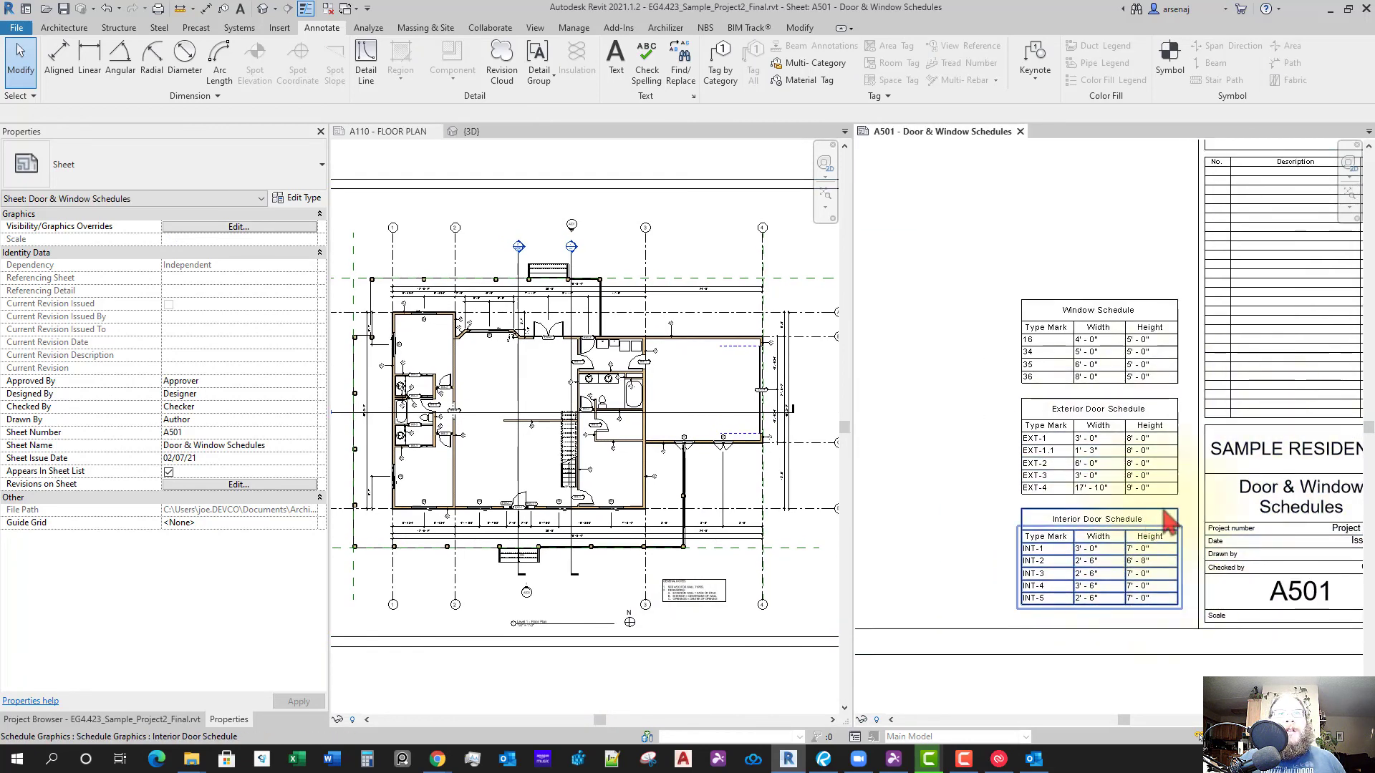
click(698, 618)
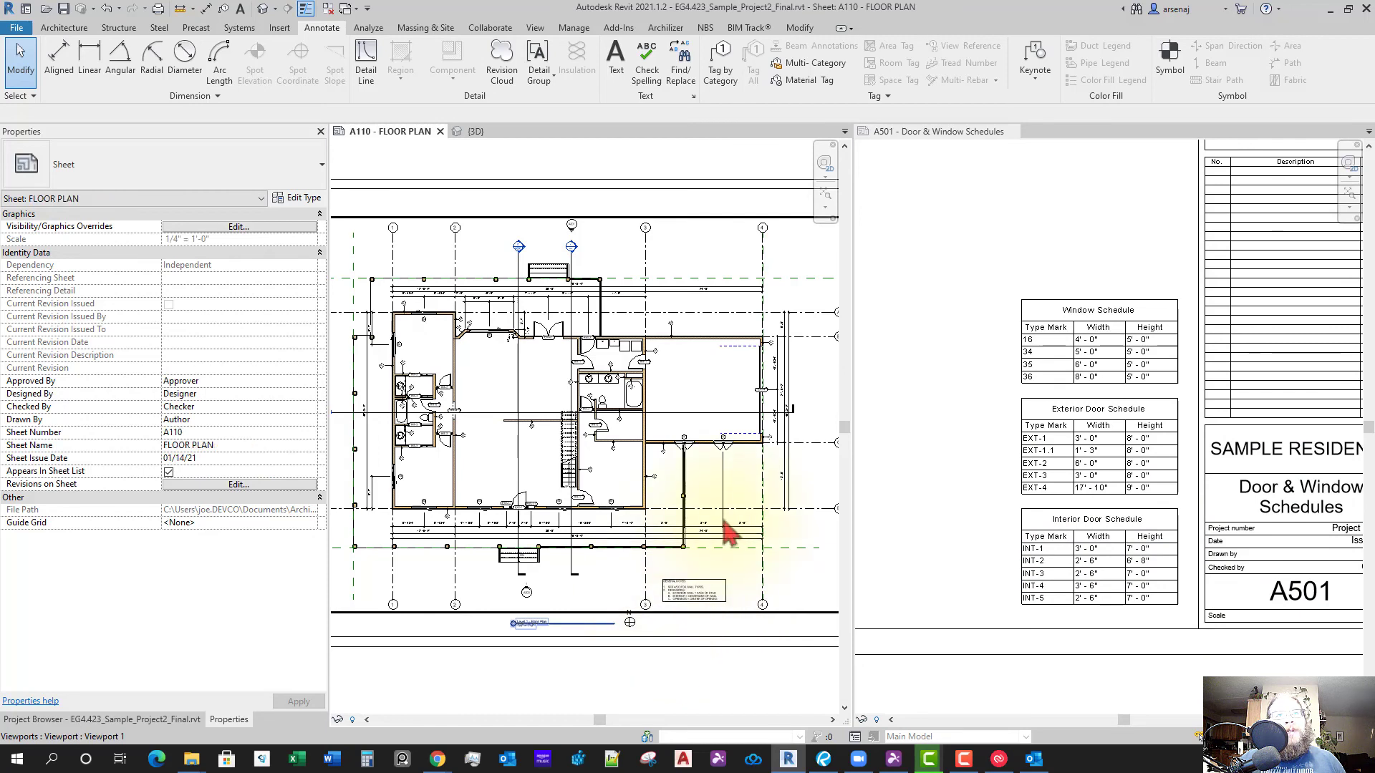
click(941, 482)
scroll(1088, 300, up, 4)
scroll(1143, 469, down, 2)
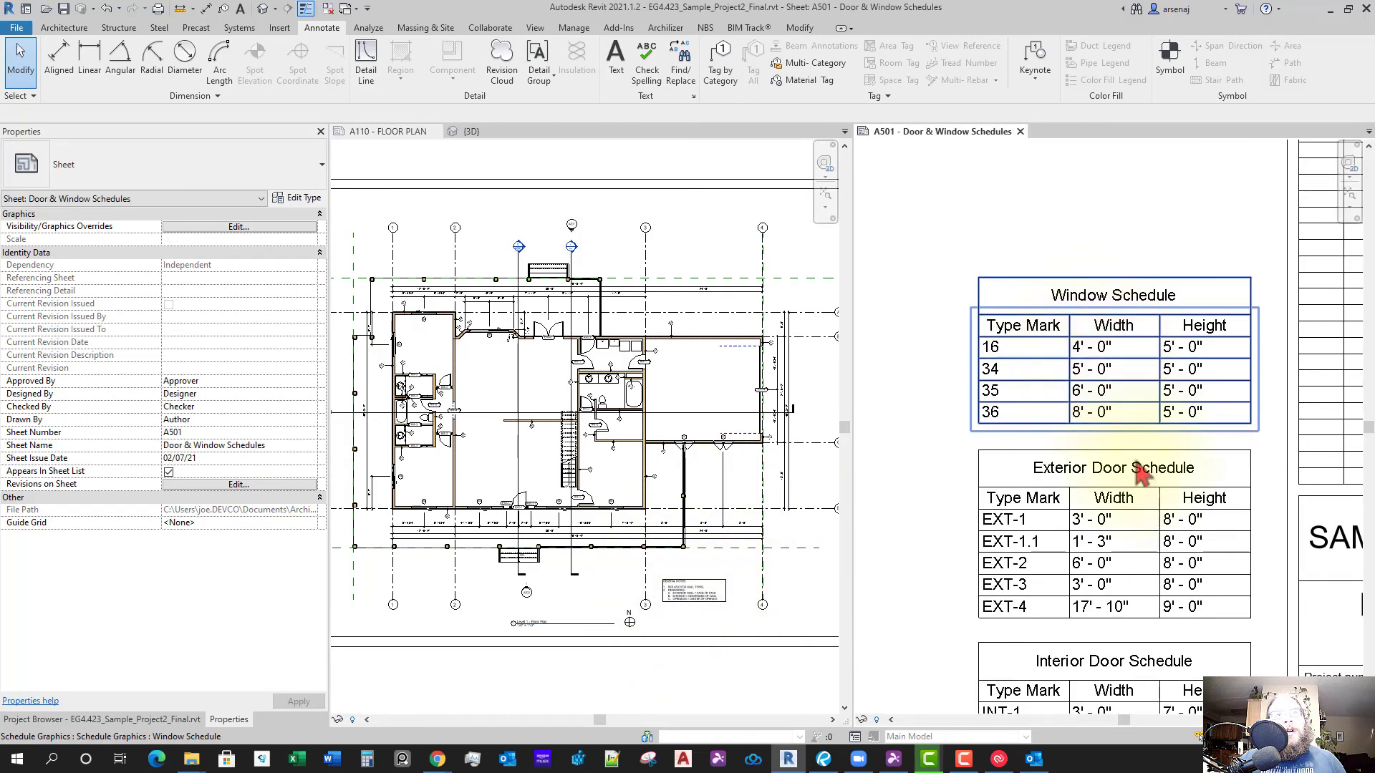
middle_drag(1124, 470, 1134, 435)
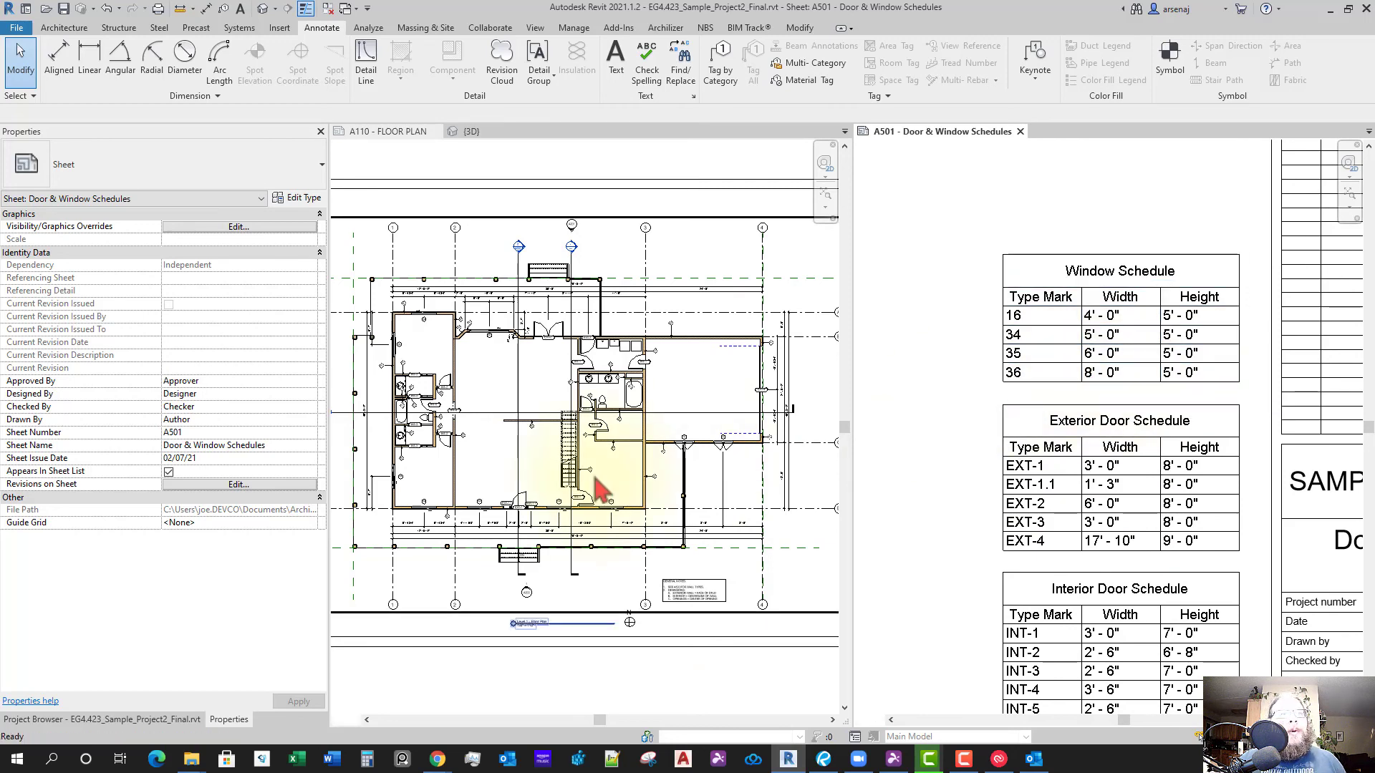
Activate the Level 1 floor plan view on sheet A110 around the two double casement windows
scroll(706, 393, up, 5)
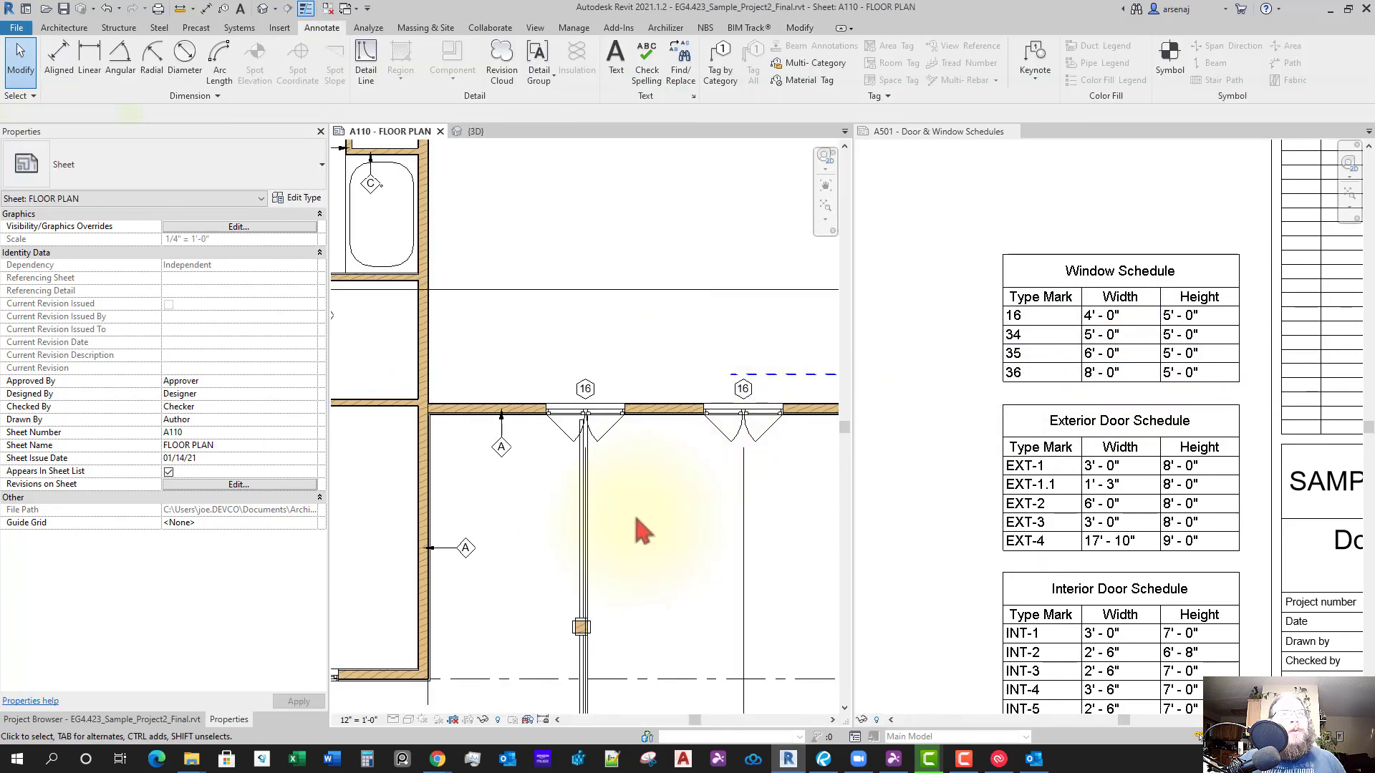
click(905, 439)
scroll(649, 522, down, 2)
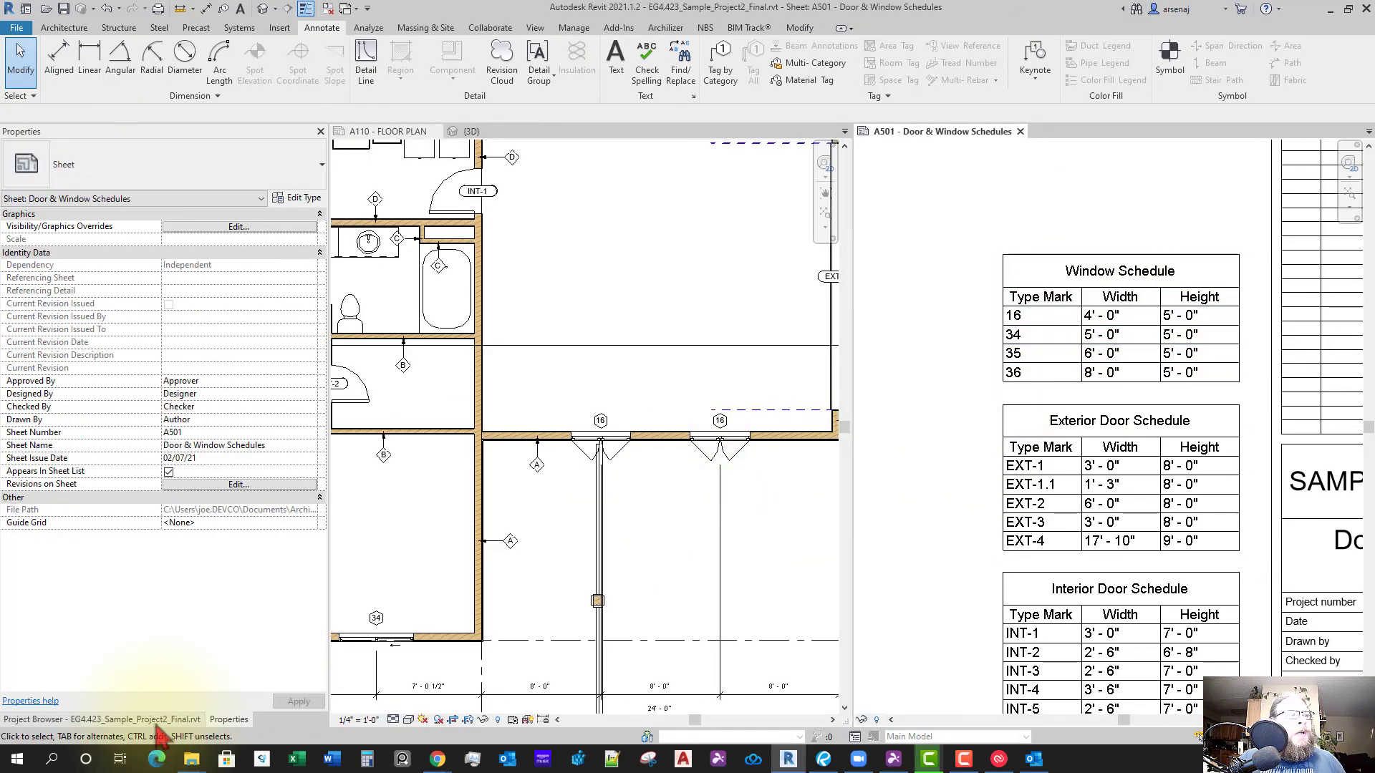
Open the Window Schedule alongside the A110 floor plan
click(100, 720)
click(60, 570)
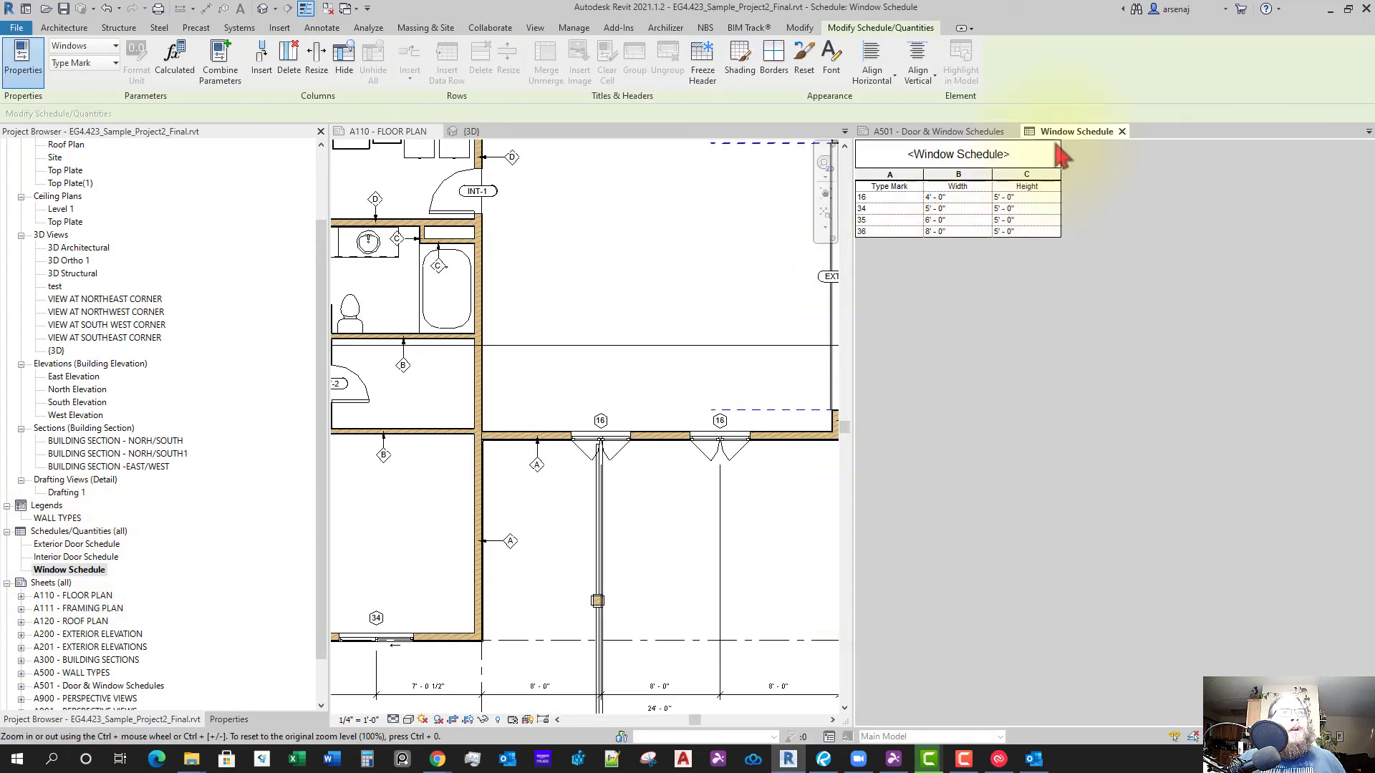
click(1121, 131)
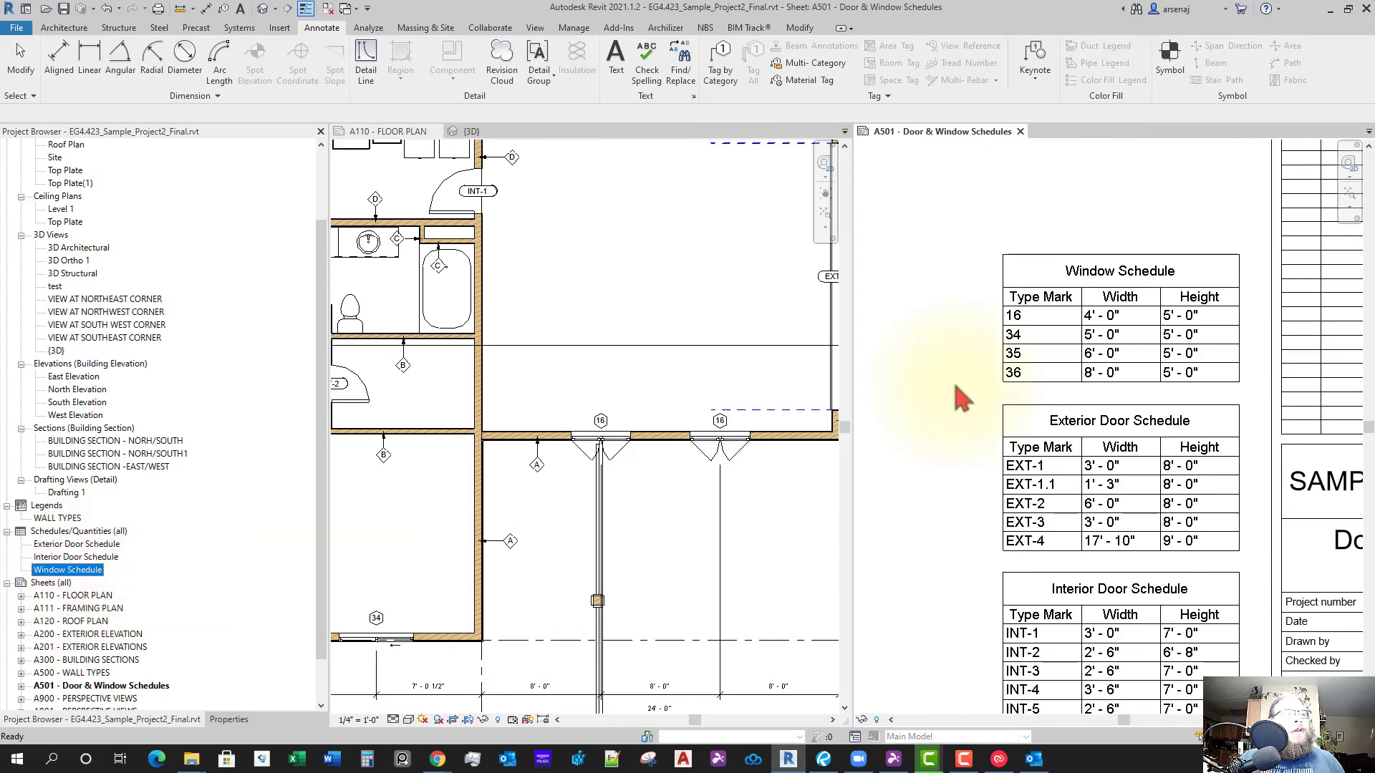
click(992, 236)
double_click(84, 572)
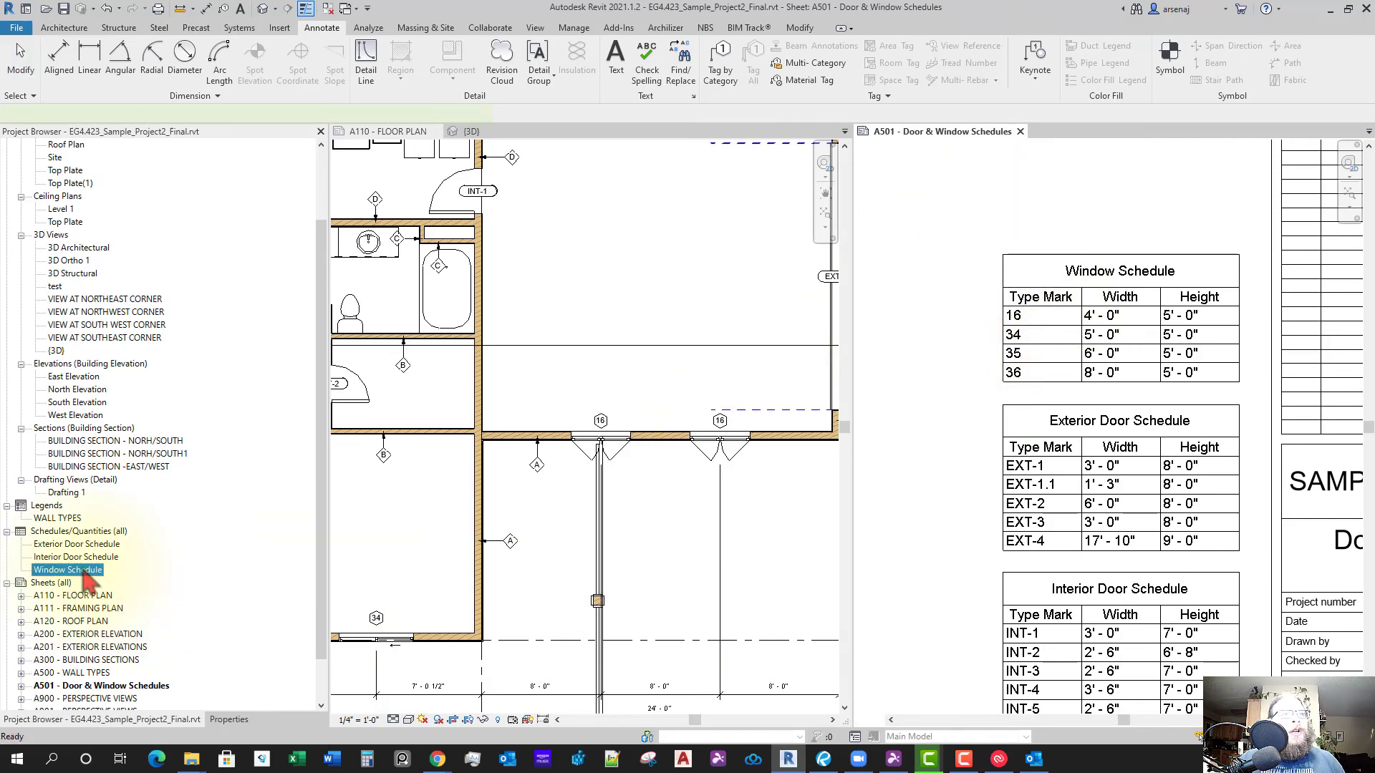
Inspect the window tags along the exterior walls of the Level 1 floor plan against the Window Schedule
click(568, 544)
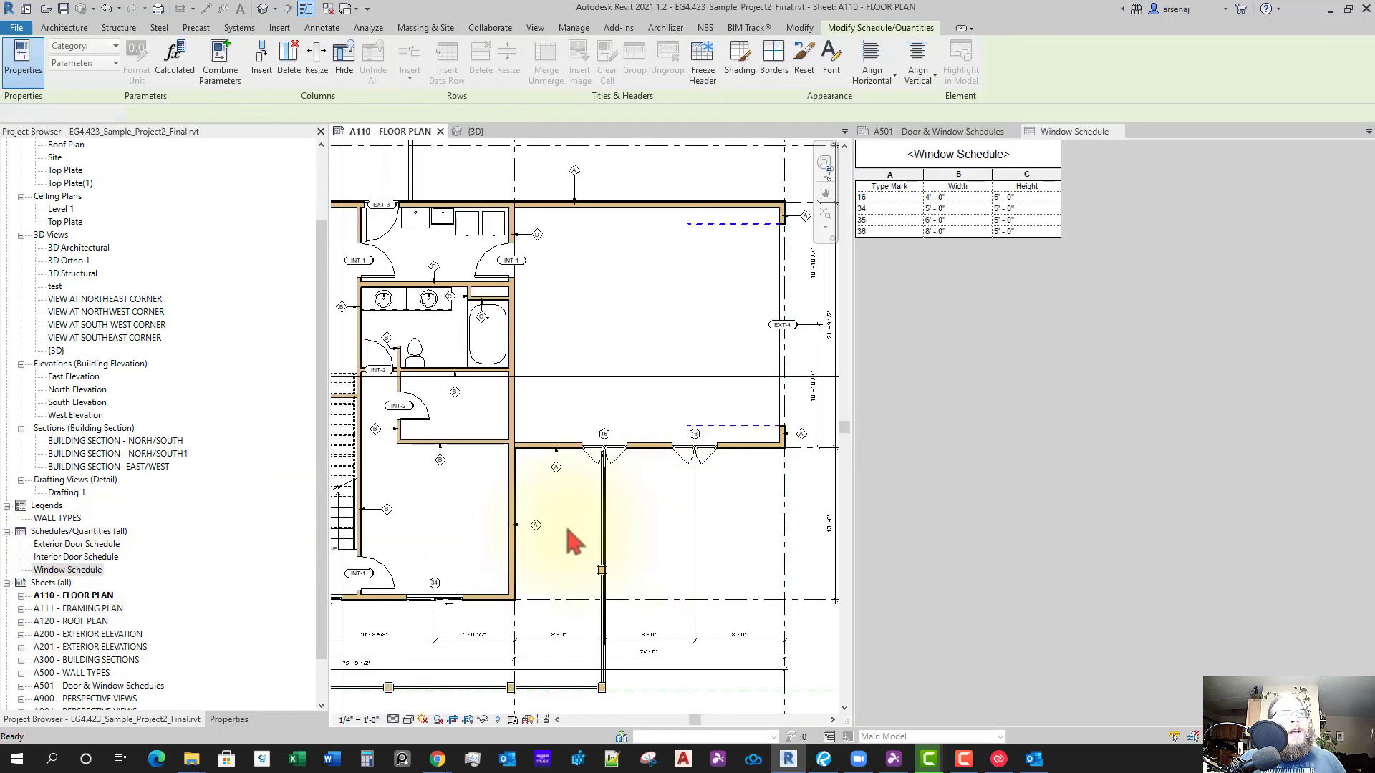
scroll(630, 555, down, 2)
scroll(573, 608, up, 1)
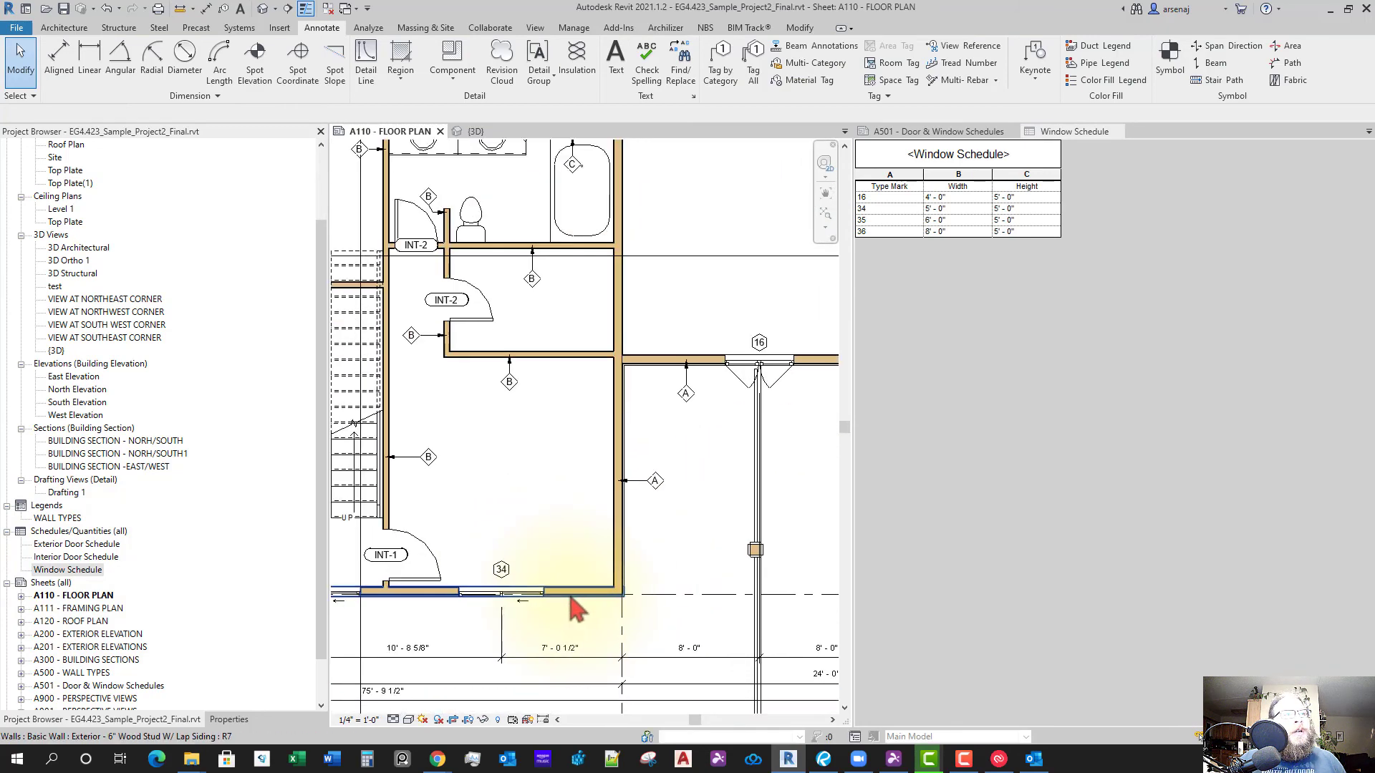
middle_drag(571, 601, 791, 573)
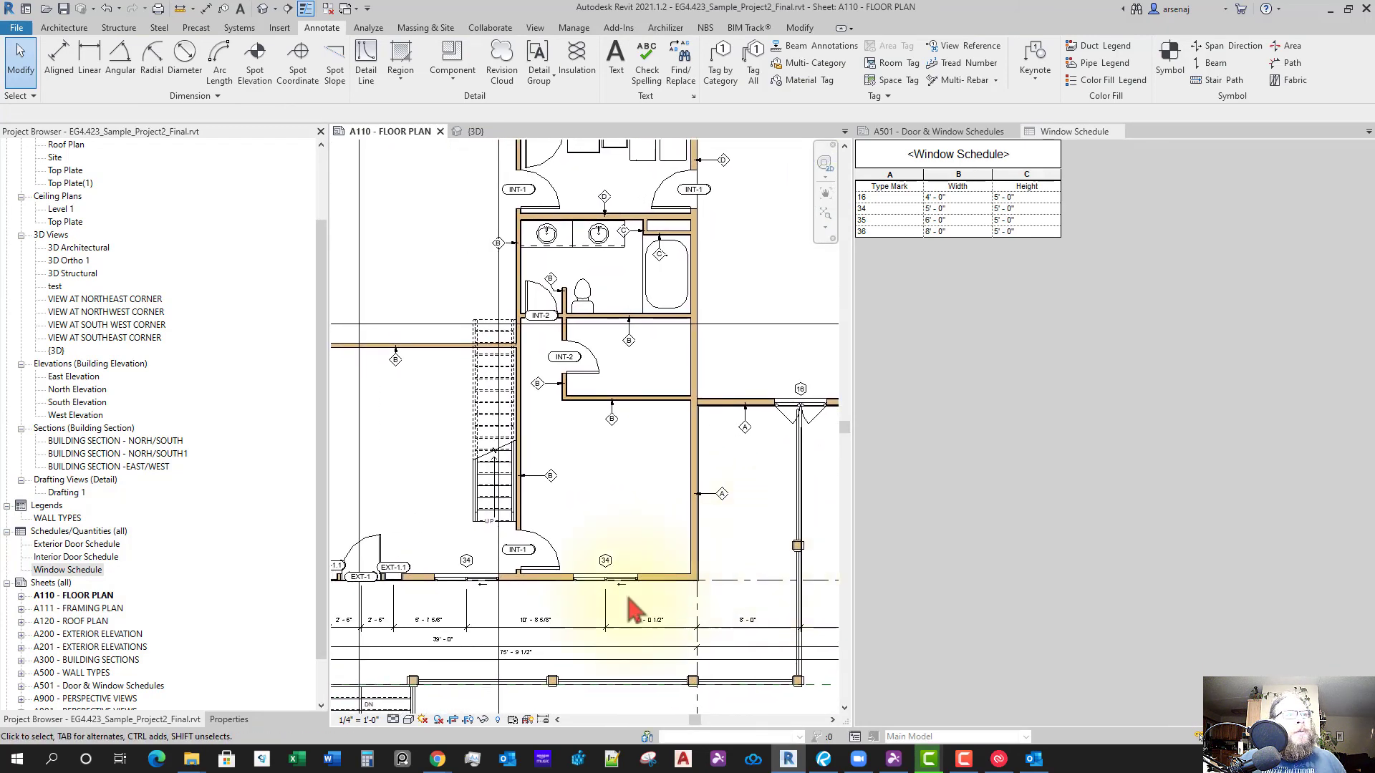
middle_drag(625, 614, 541, 590)
middle_drag(737, 561, 677, 593)
middle_drag(752, 527, 742, 583)
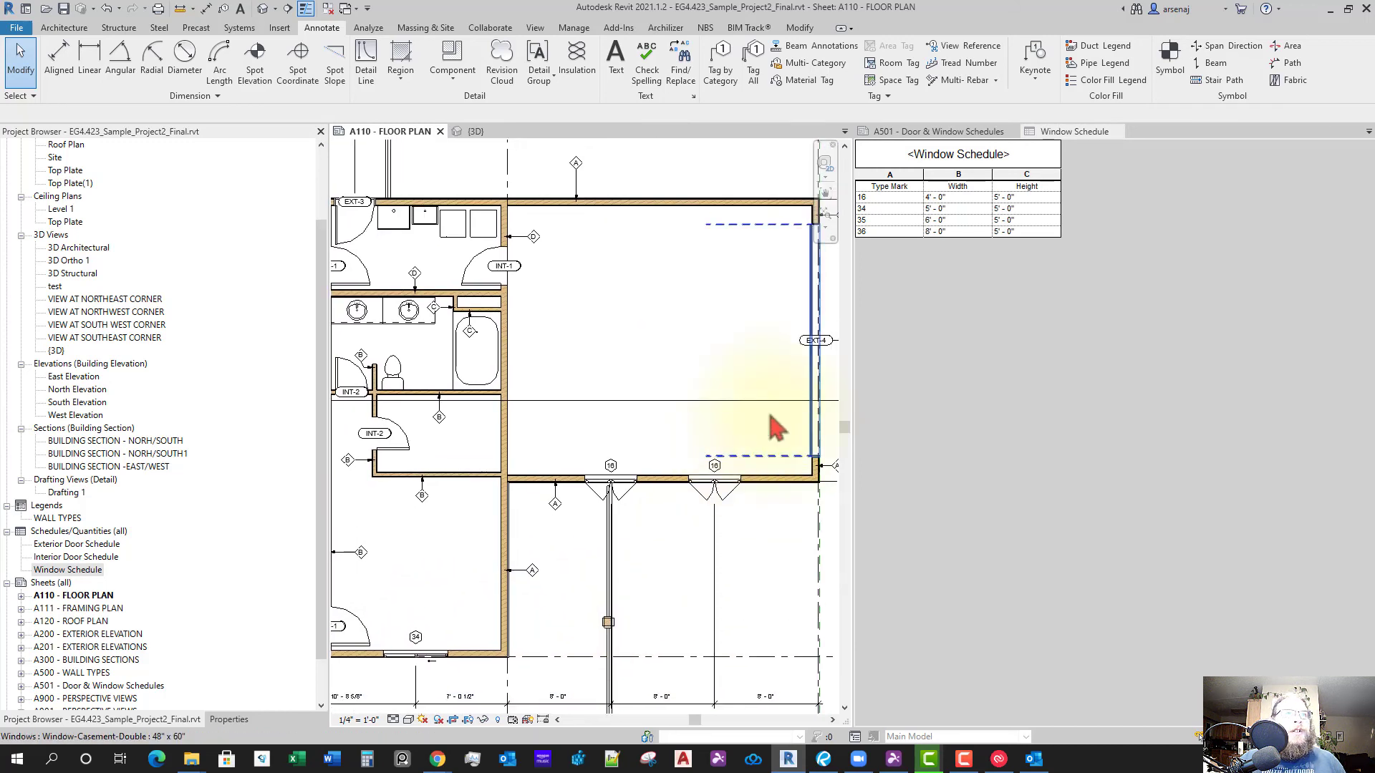
middle_drag(731, 384, 576, 575)
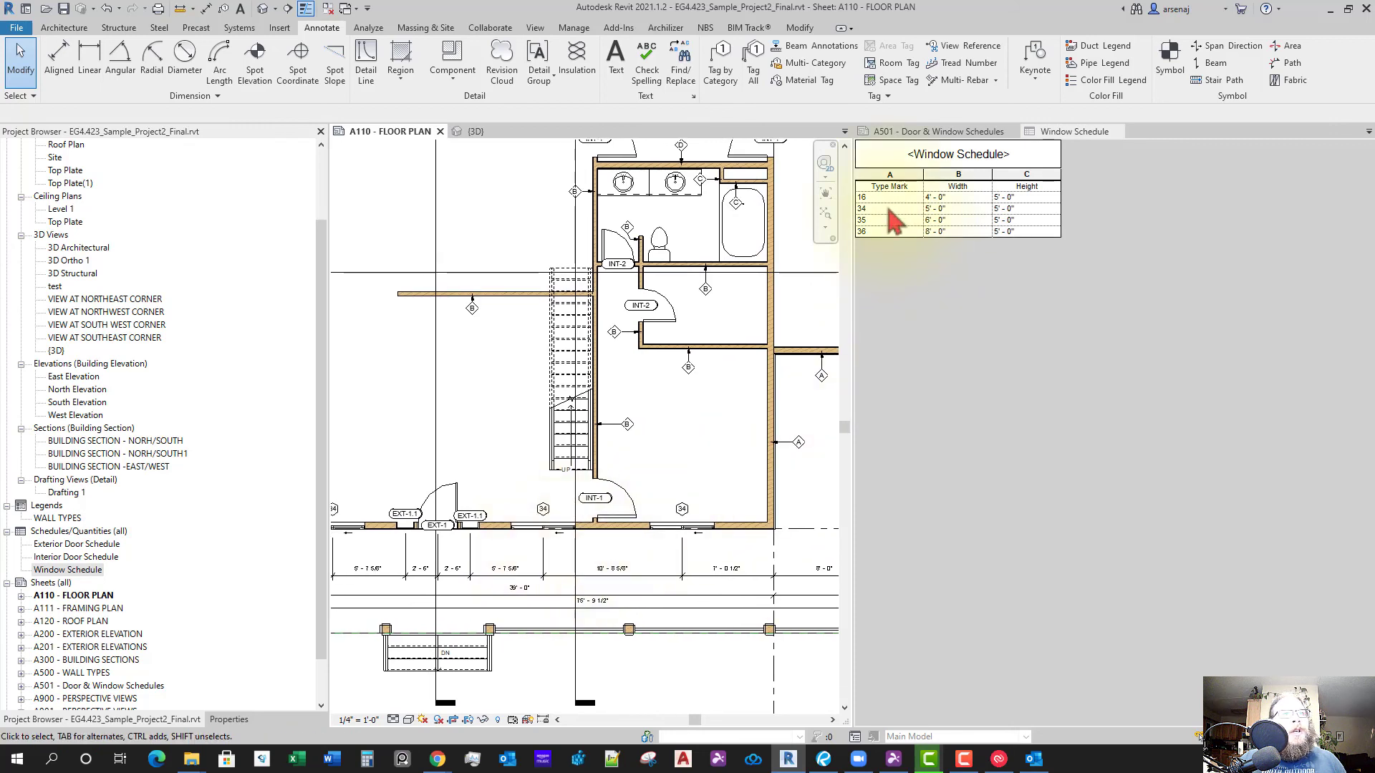
Set the type mark of the 5'-0" by 5'-0" window to 01 in the Window Schedule, applying it to all elements of that type
click(889, 209)
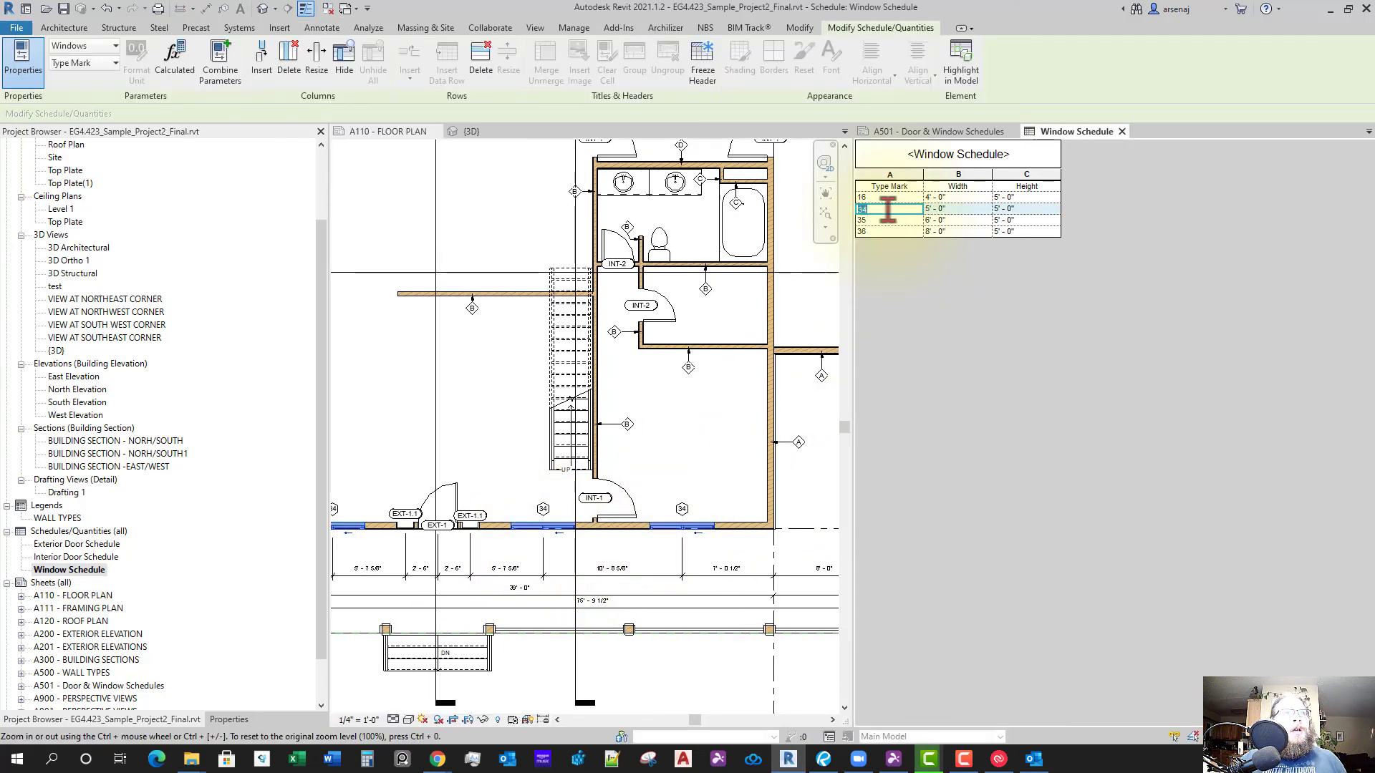
text(01)
key(Return)
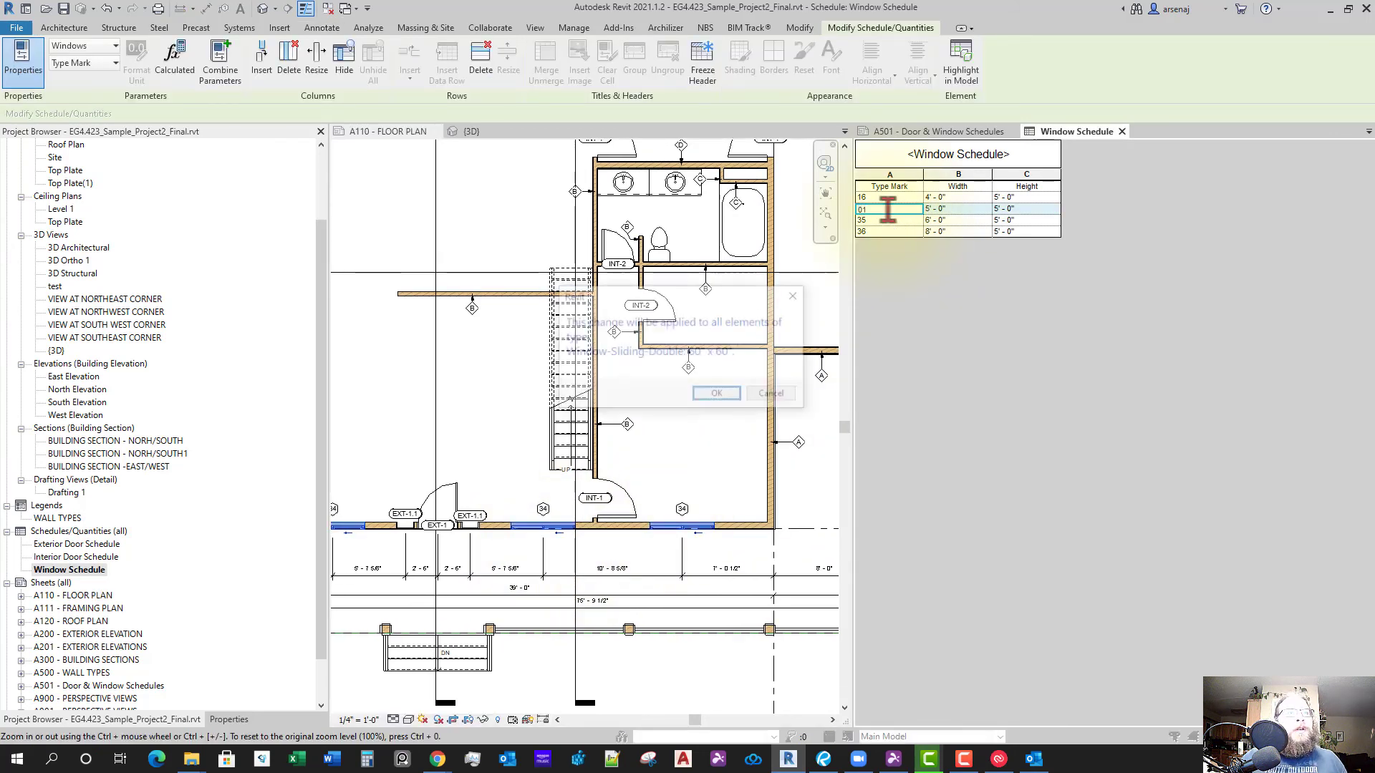
click(717, 395)
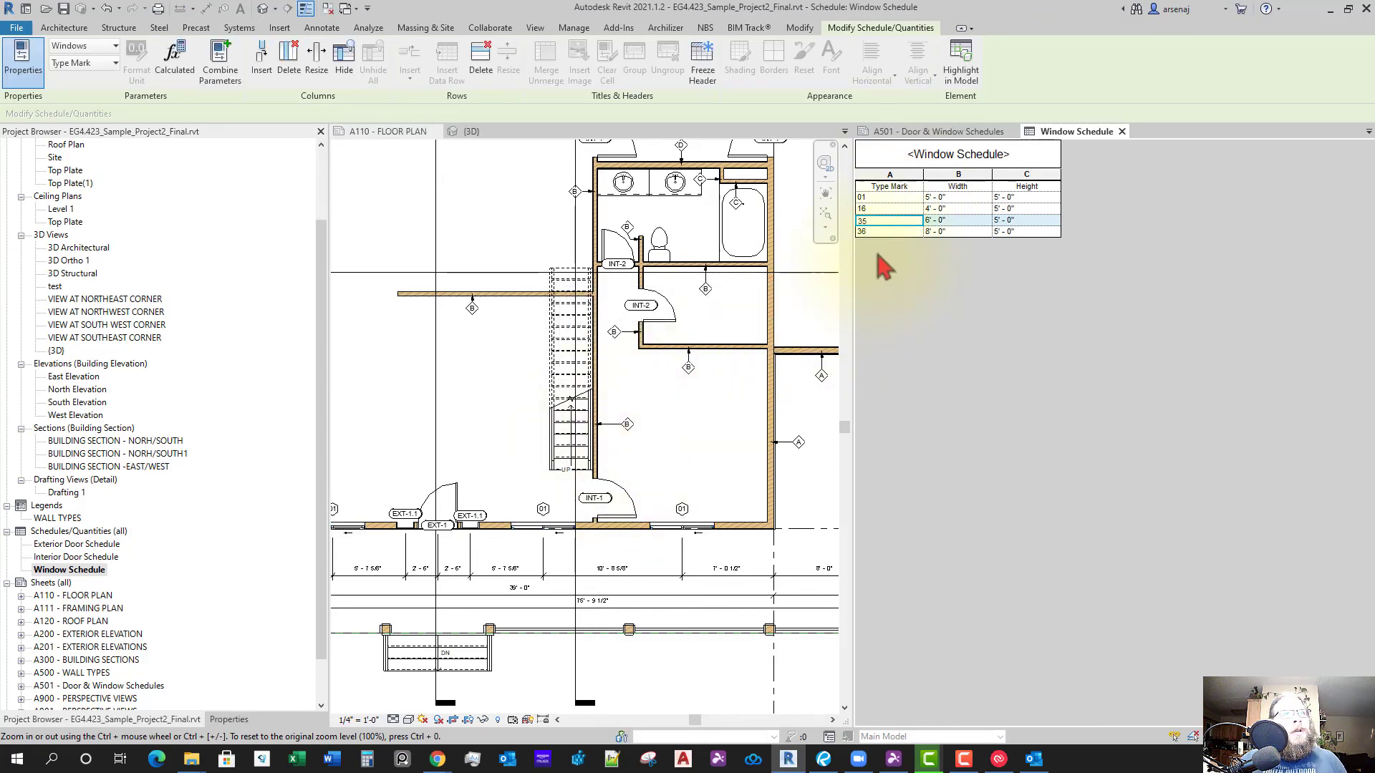
Set the type mark of the 8'-0" by 5'-0" bay window to 02 in the Window Schedule, applying it to all elements of that type
click(525, 470)
scroll(543, 523, down, 1)
middle_drag(601, 544, 681, 555)
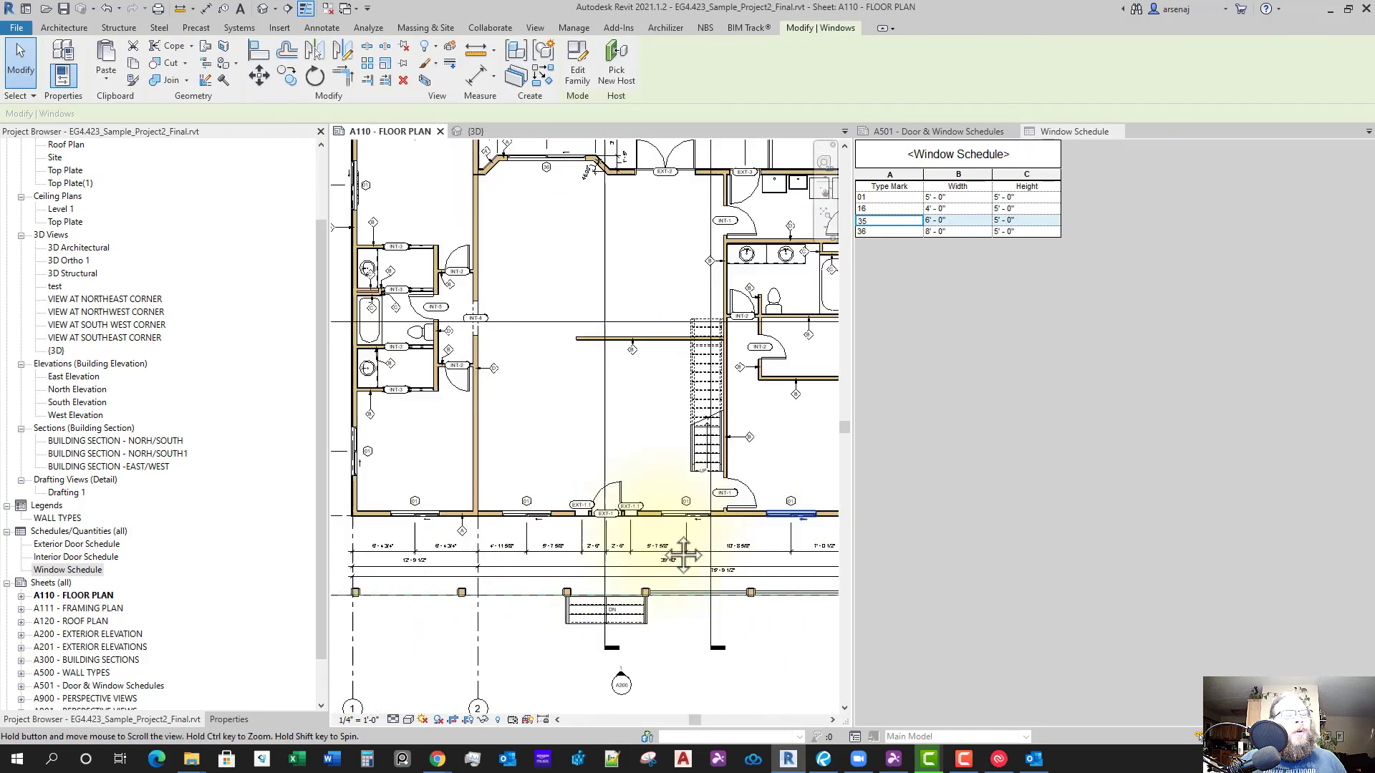
middle_drag(517, 545, 606, 566)
scroll(592, 552, up, 2)
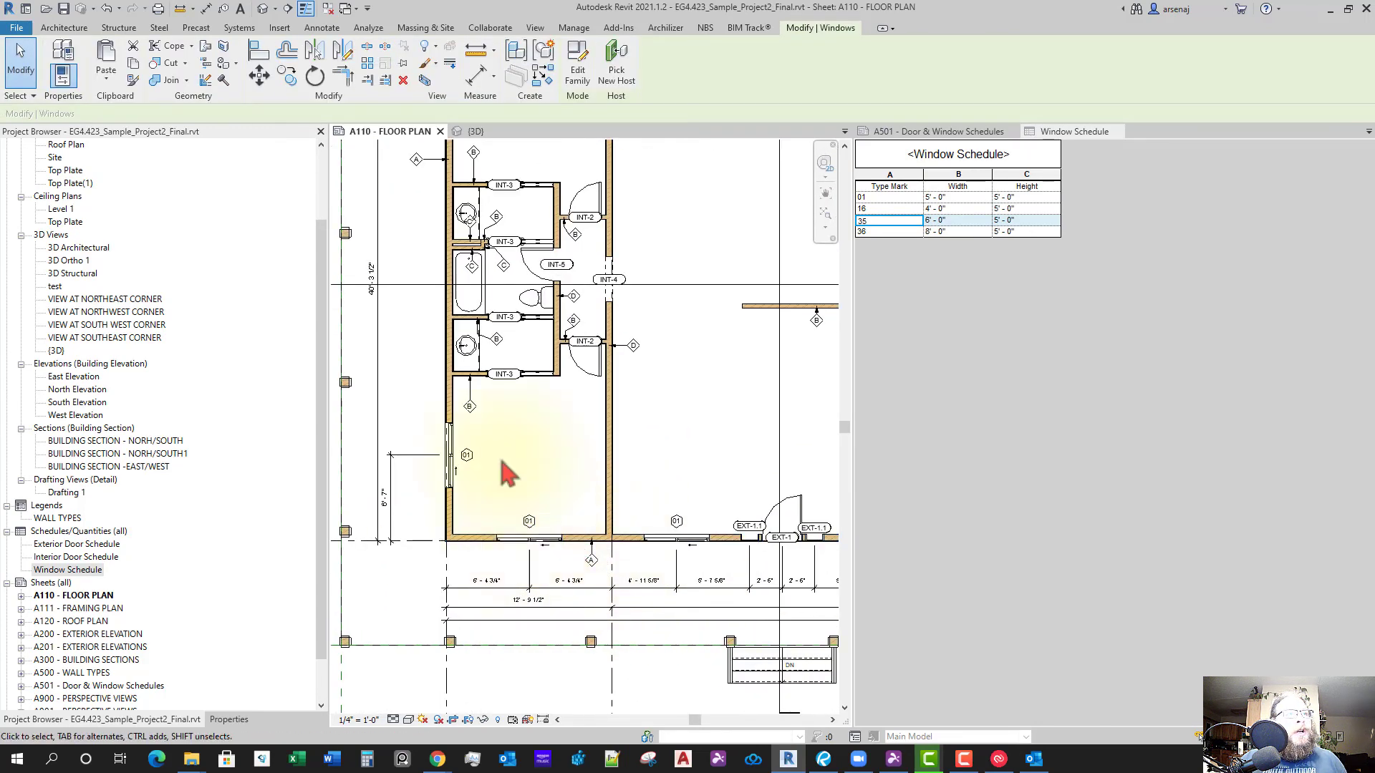
scroll(553, 508, up, 1)
middle_drag(554, 507, 544, 684)
scroll(519, 330, down, 1)
middle_drag(519, 330, 504, 510)
scroll(589, 405, up, 2)
middle_drag(580, 448, 429, 489)
scroll(821, 381, down, 1)
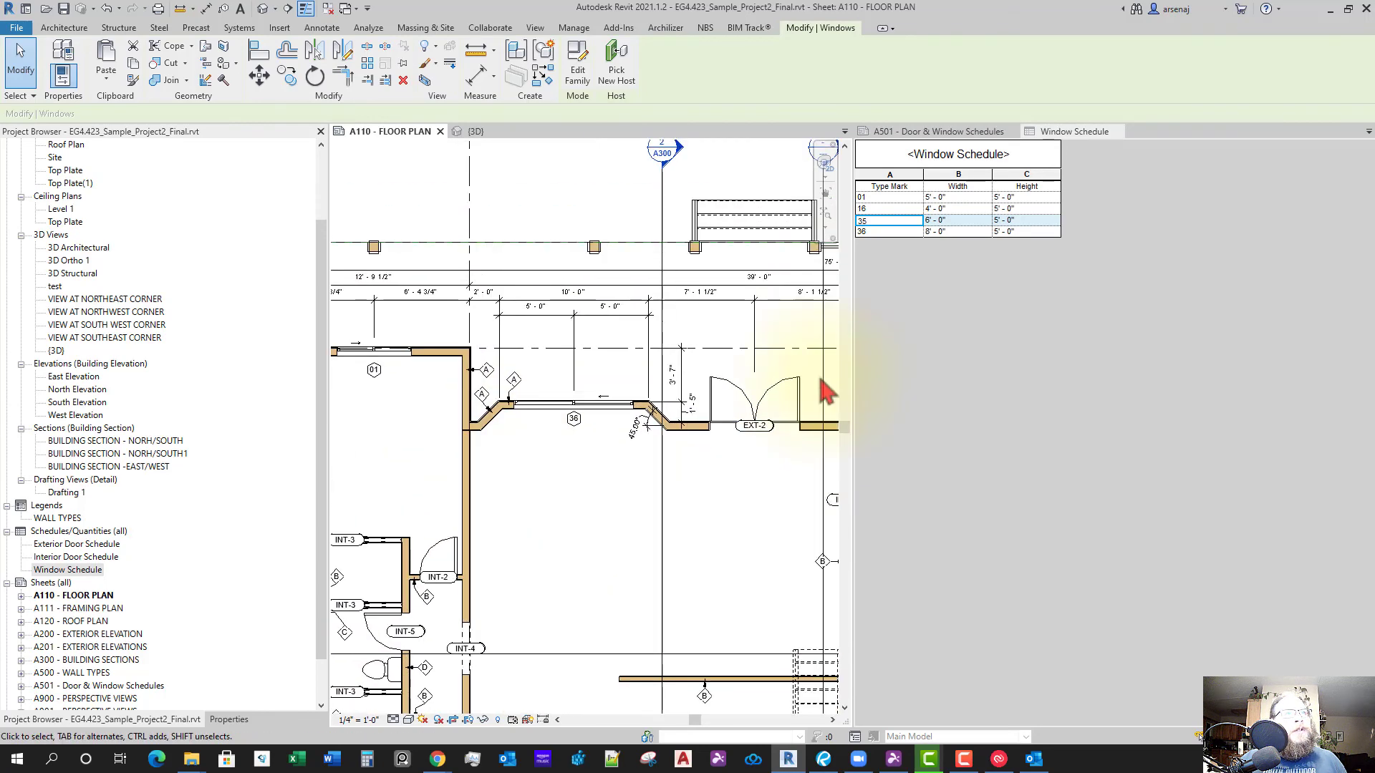
click(889, 233)
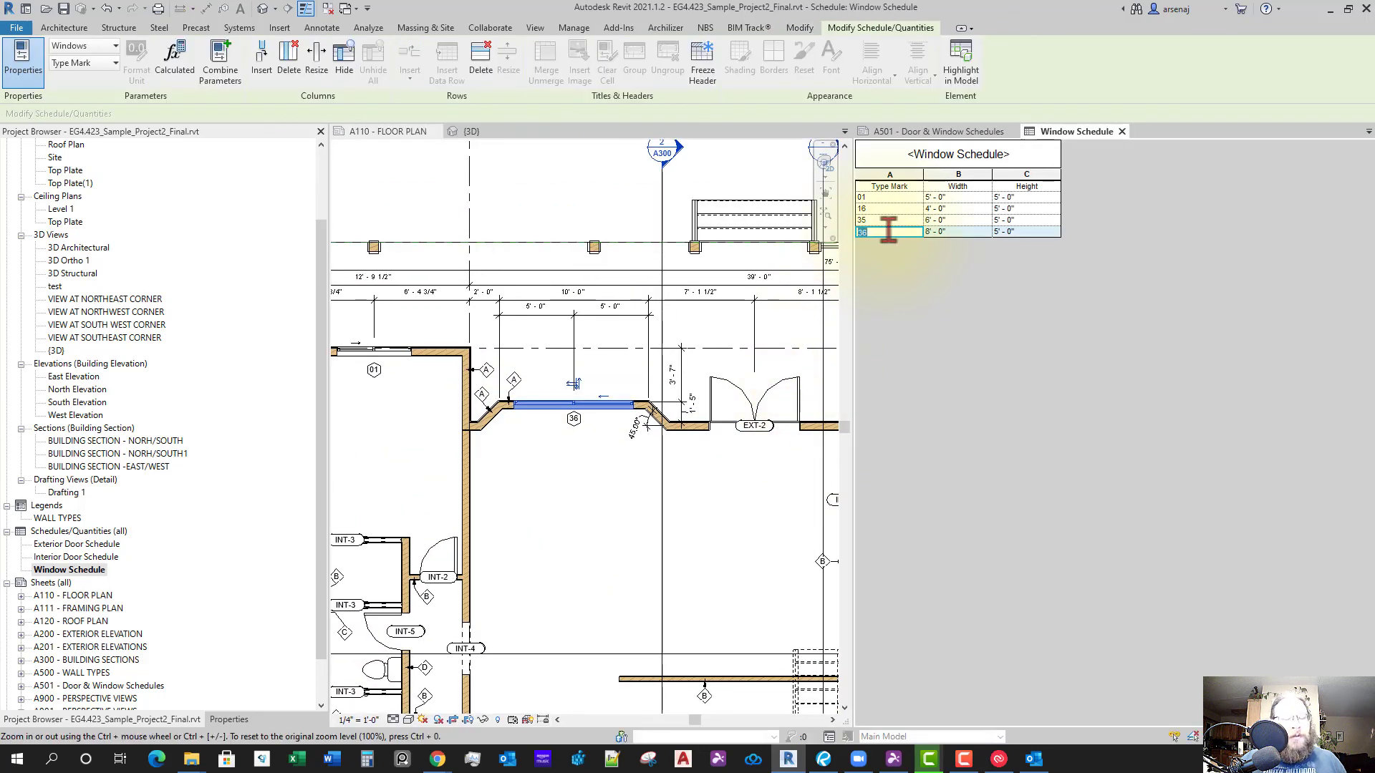
key(Return)
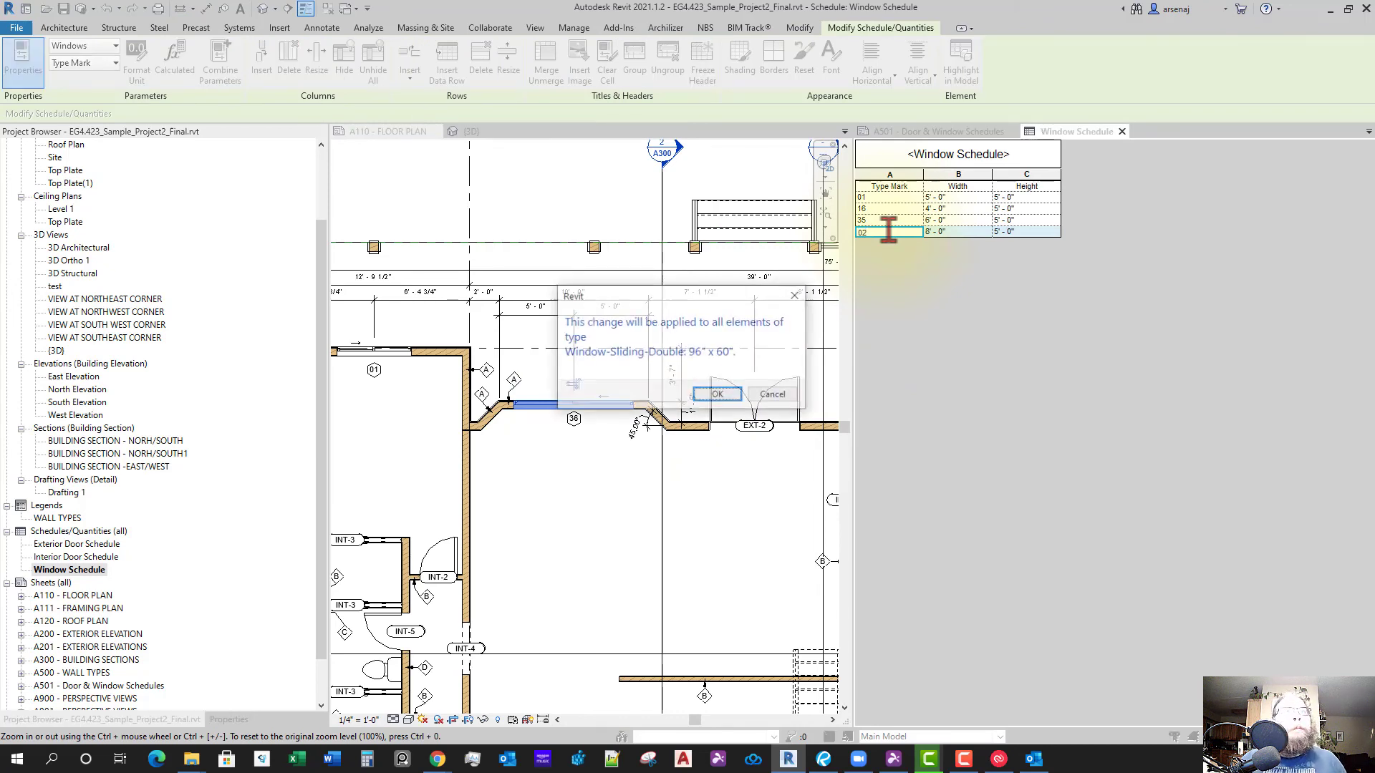
click(717, 396)
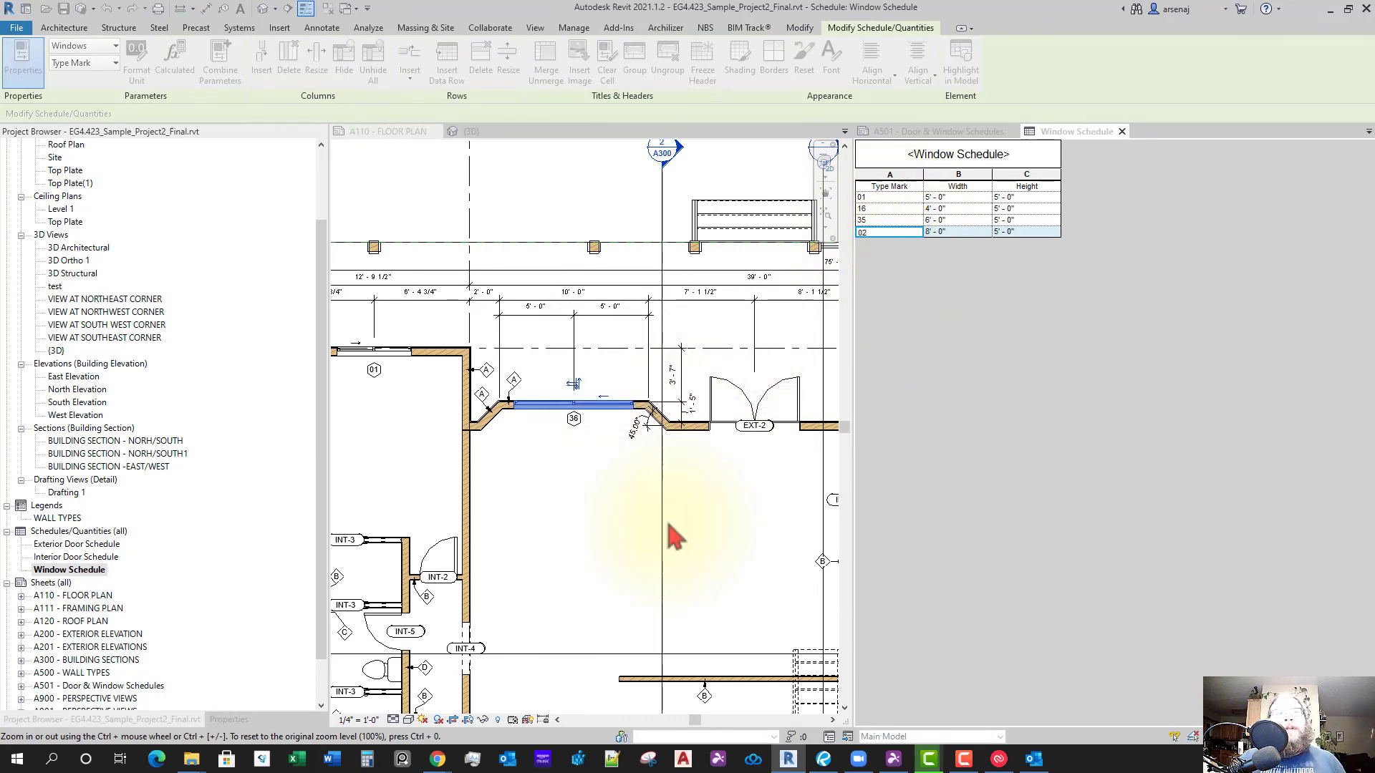
click(612, 471)
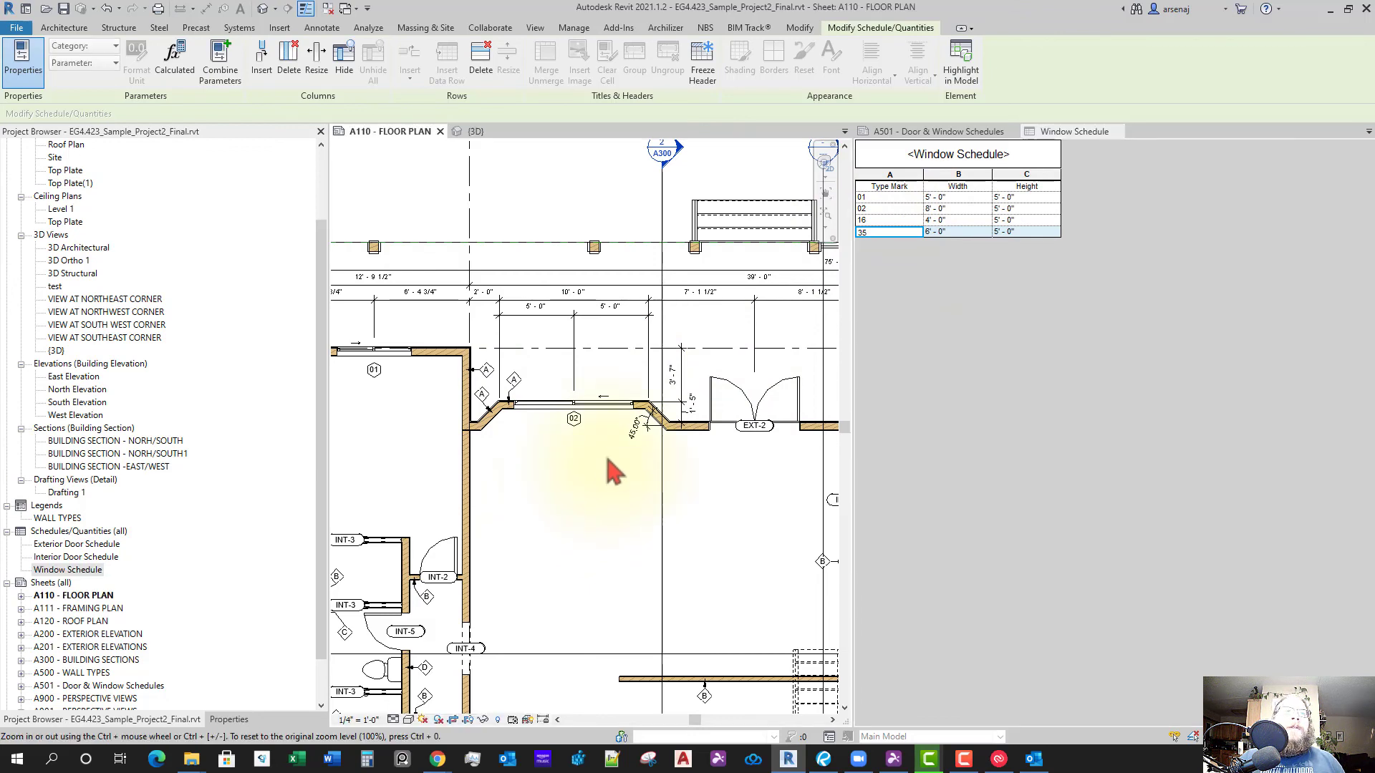
Examine the bay window's tag and the adjacent wall tags on the Level 1 floor plan
scroll(649, 519, down, 1)
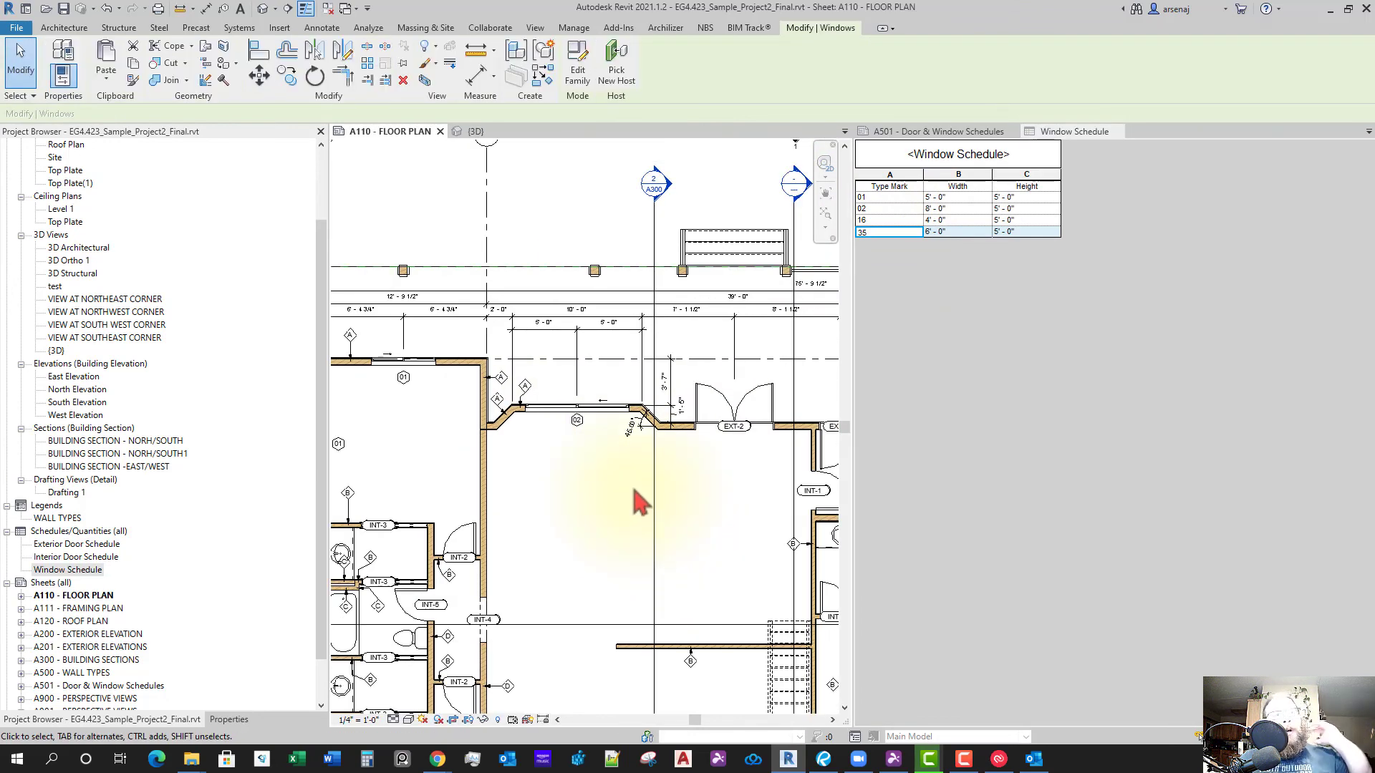
mouse_move(589, 552)
middle_down()
mouse_move(556, 556)
mouse_move(588, 563)
middle_up()
scroll(677, 467, up, 1)
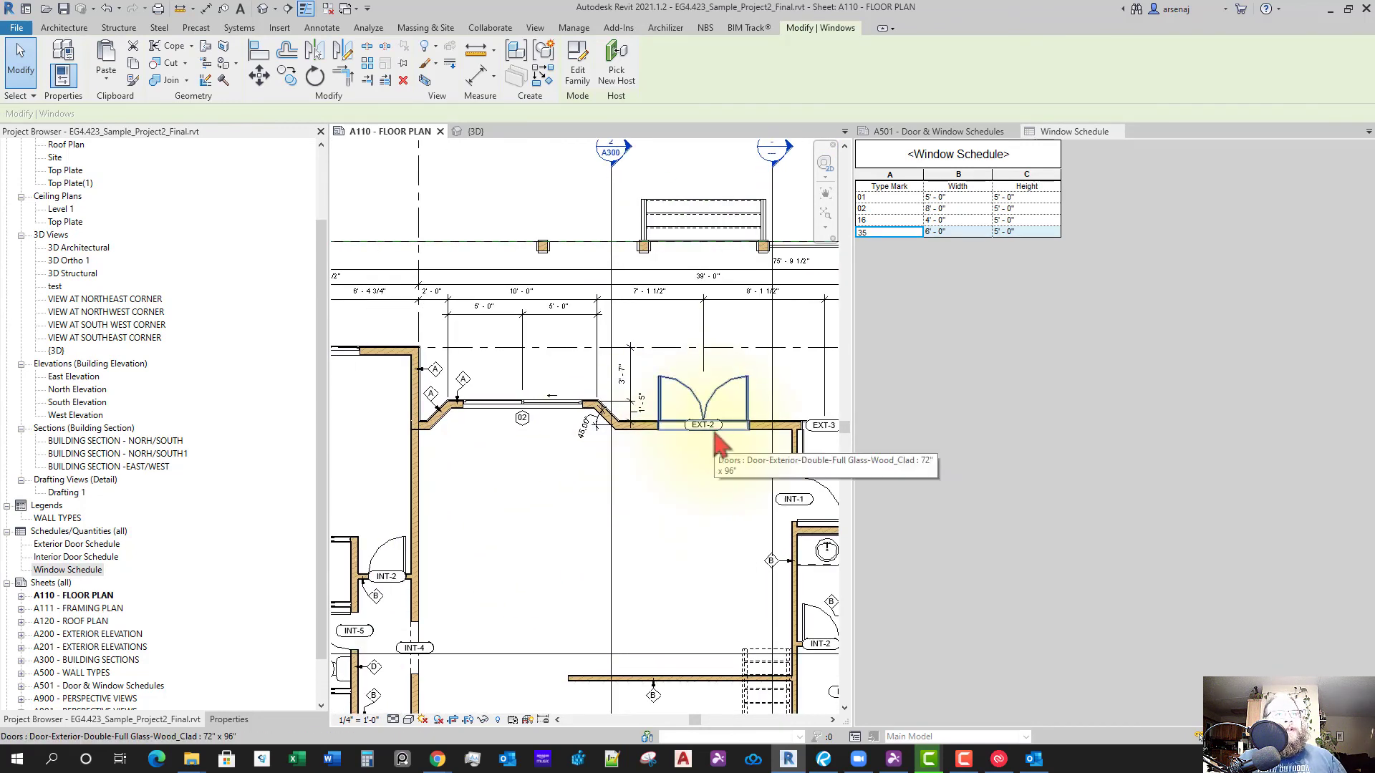
scroll(474, 409, up, 3)
scroll(475, 407, down, 2)
middle_drag(569, 565, 614, 574)
scroll(498, 417, up, 2)
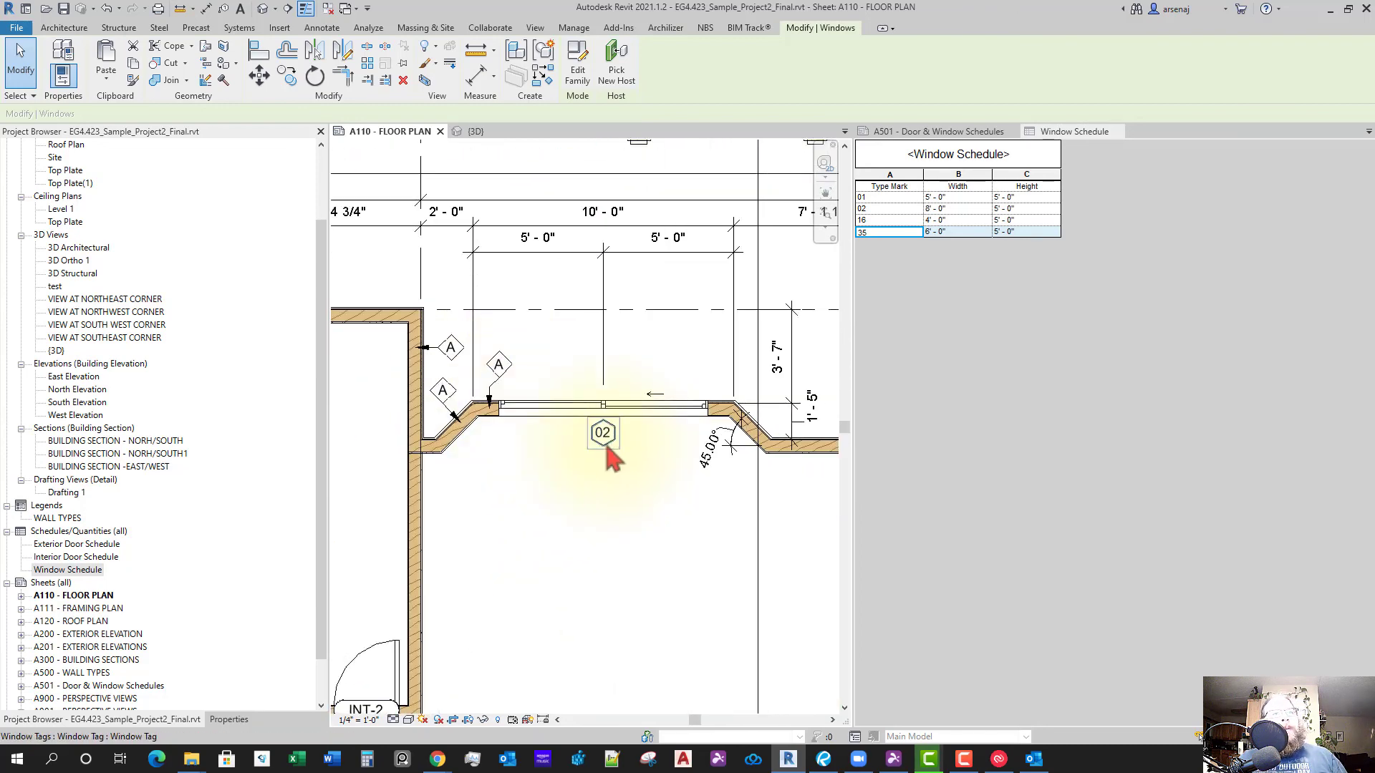
click(607, 450)
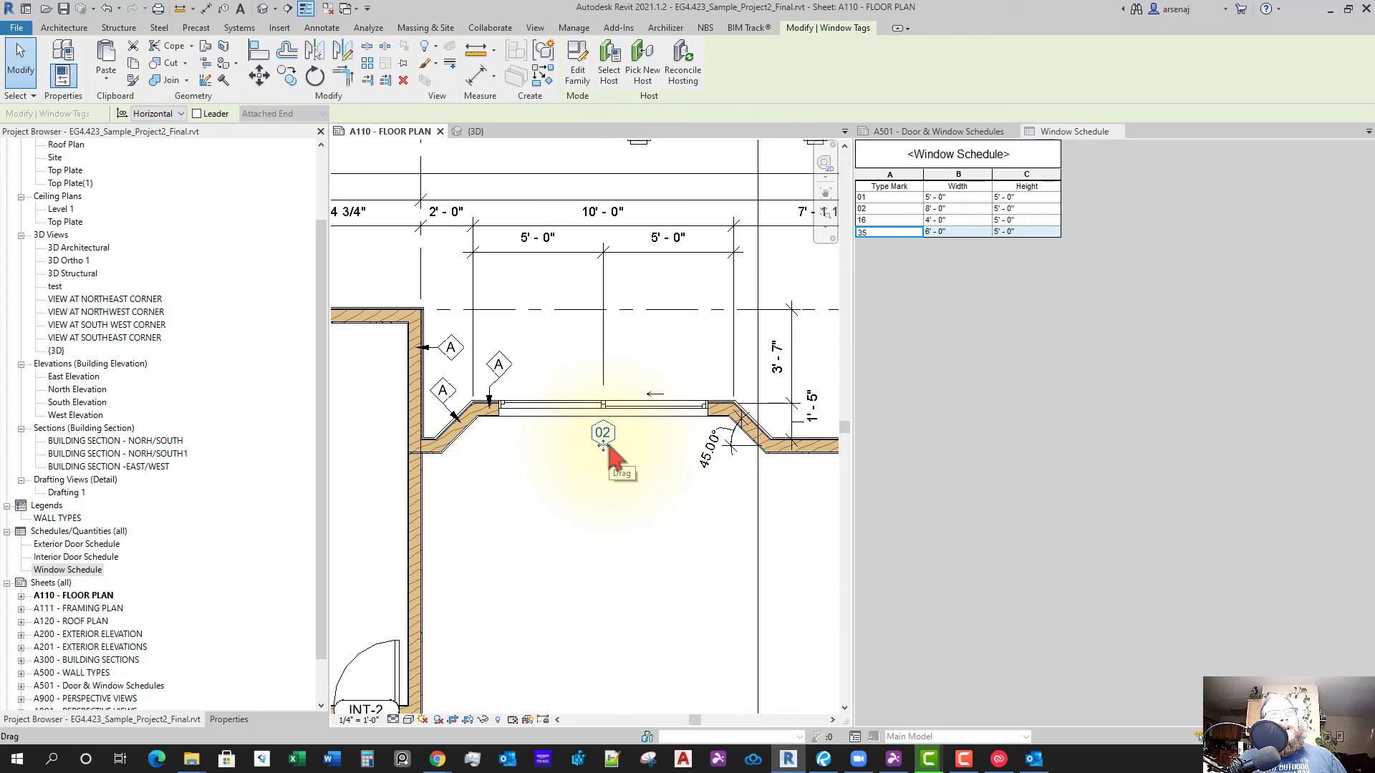
mouse_move(575, 508)
middle_down()
mouse_move(621, 547)
mouse_move(585, 532)
middle_up()
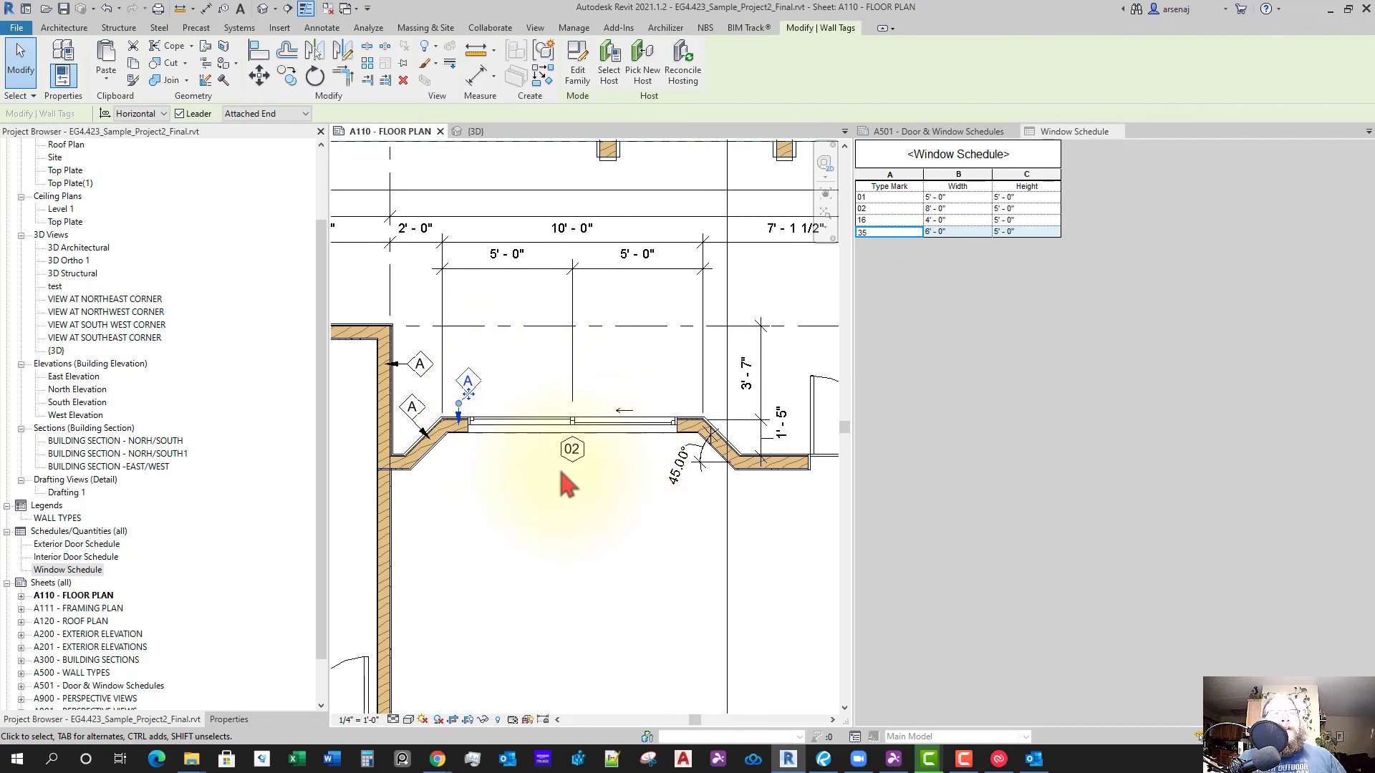
click(568, 486)
Set the type mark of the 4'-0" by 5'-0" double casement windows to 03 in the Window Schedule, applying it to the whole type
scroll(548, 501, down, 3)
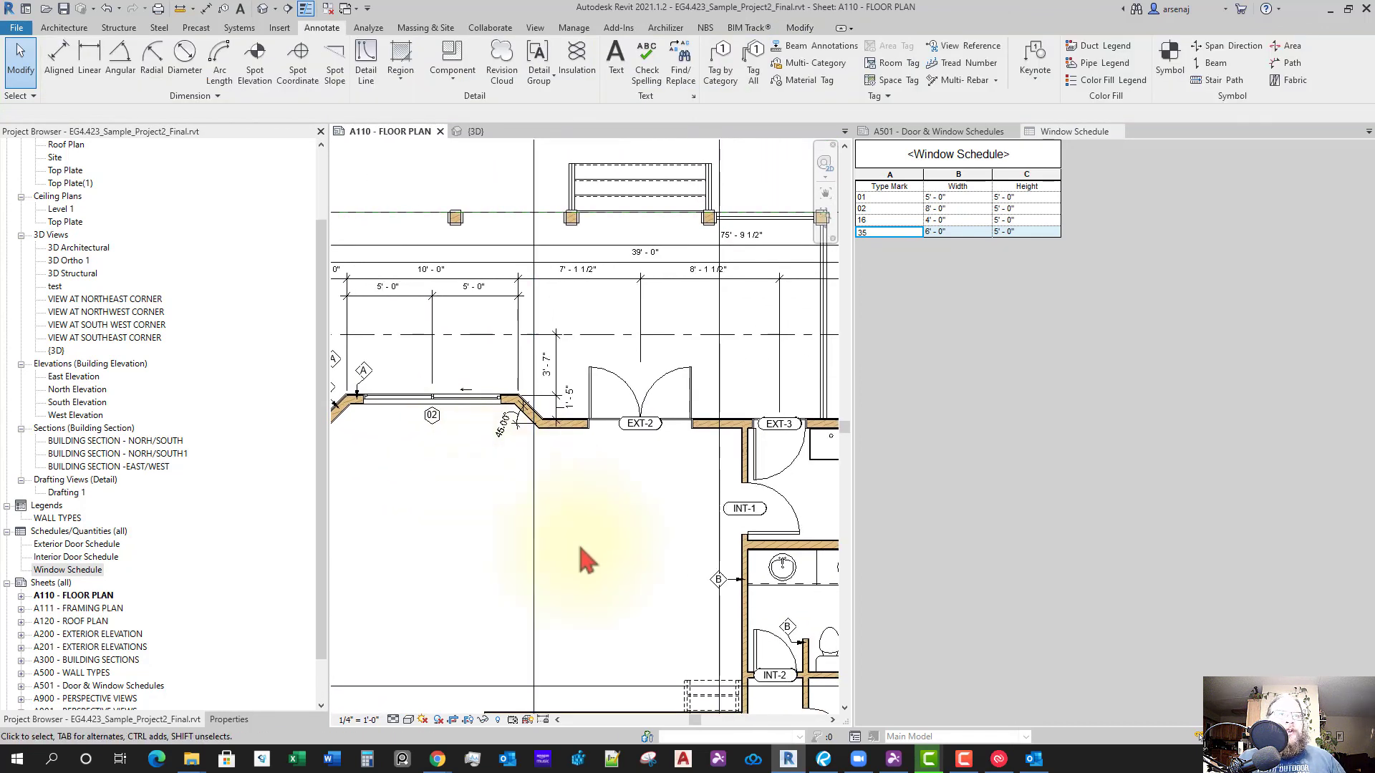
middle_drag(581, 551, 599, 538)
scroll(571, 584, down, 1)
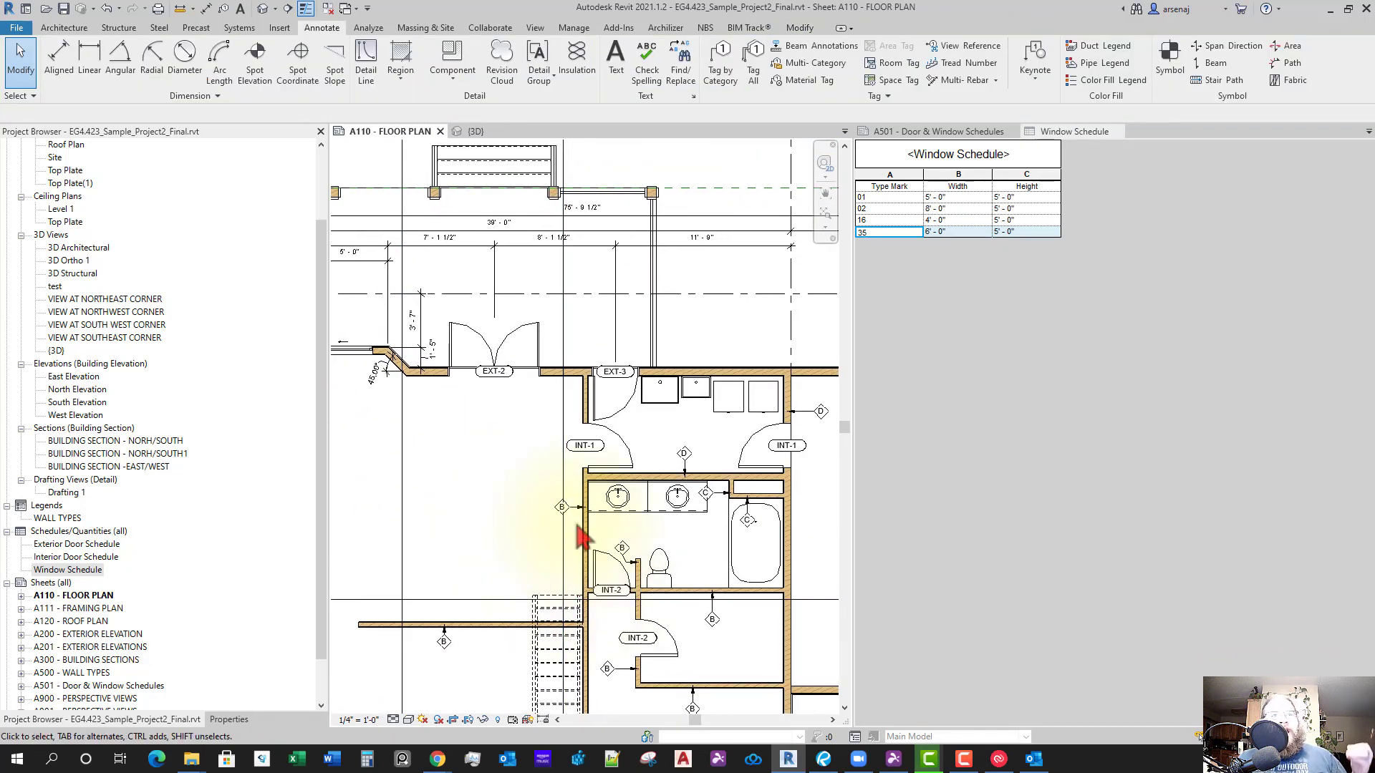
scroll(581, 526, down, 2)
middle_drag(594, 577, 689, 553)
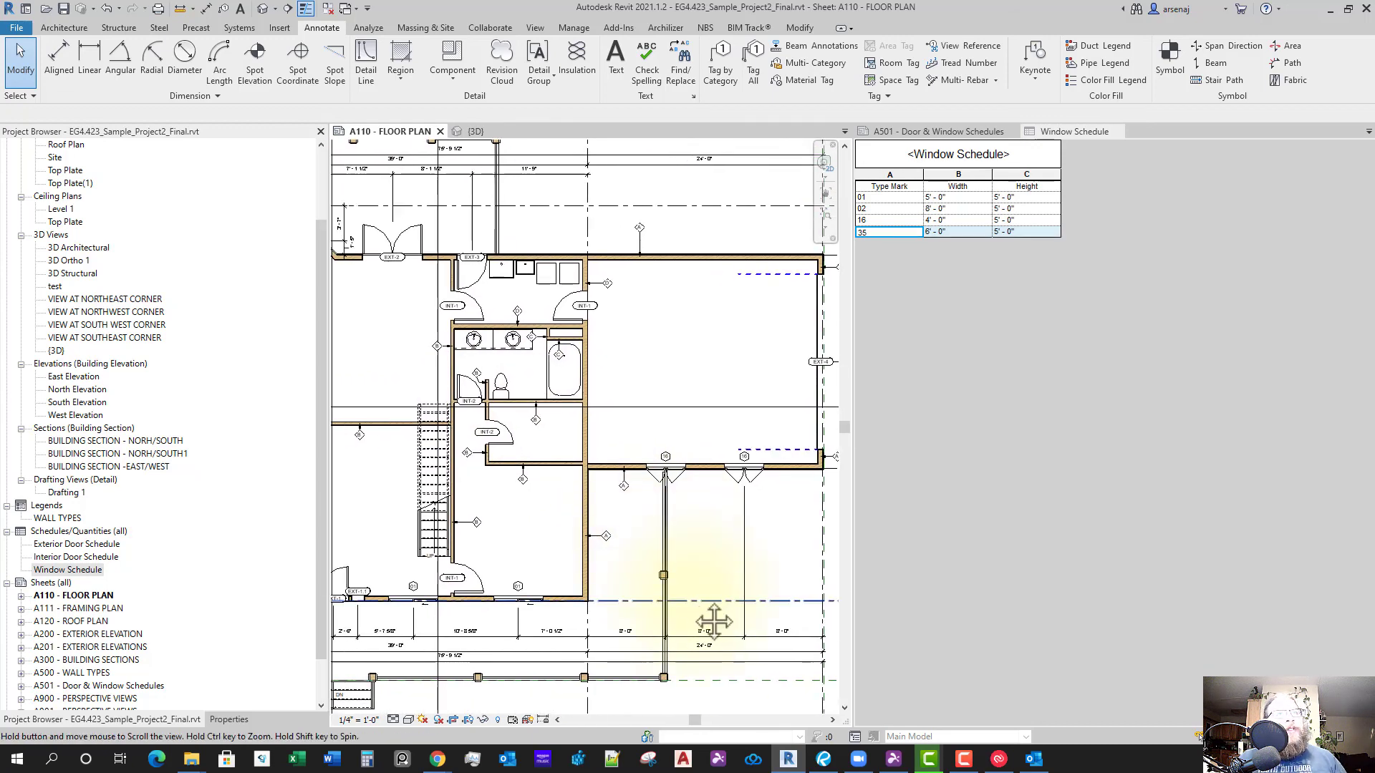
scroll(714, 622, up, 5)
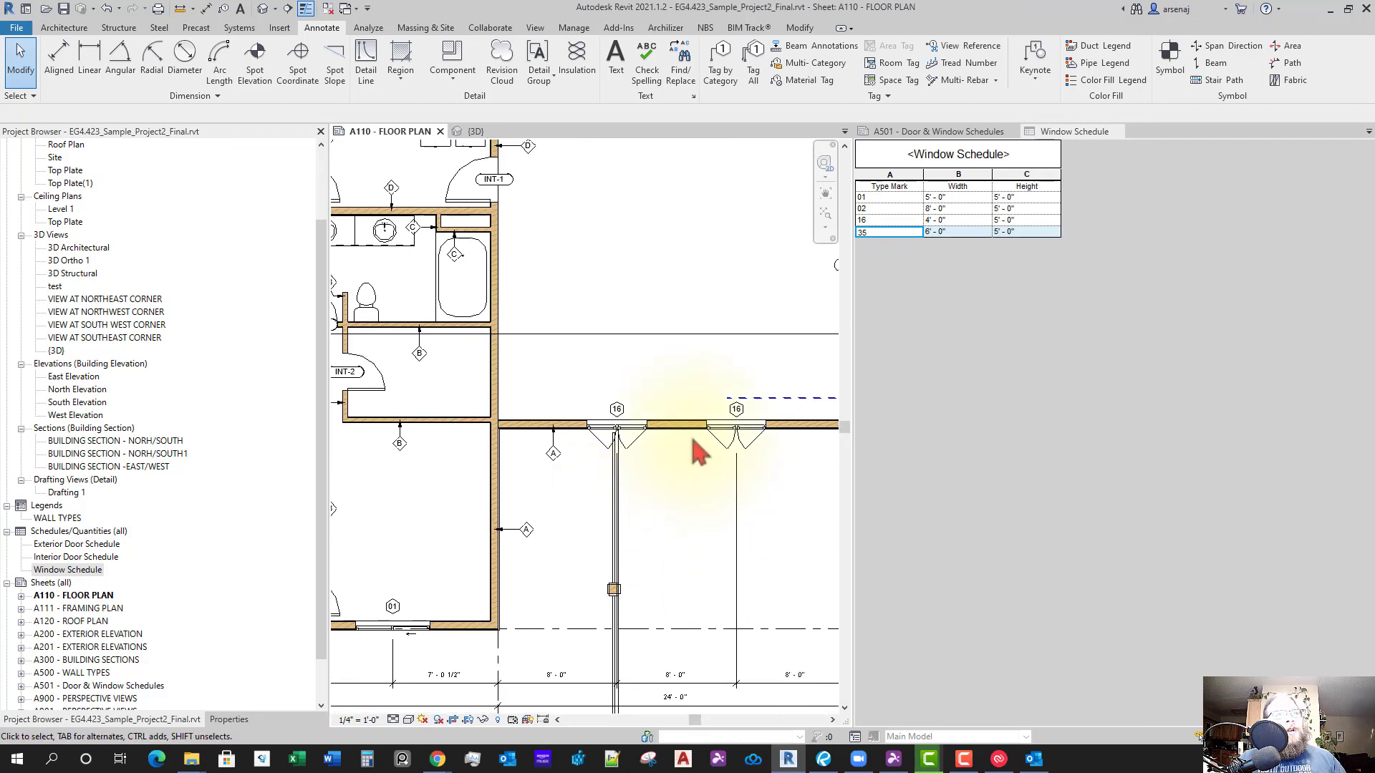
scroll(705, 464, down, 1)
middle_drag(709, 532, 676, 595)
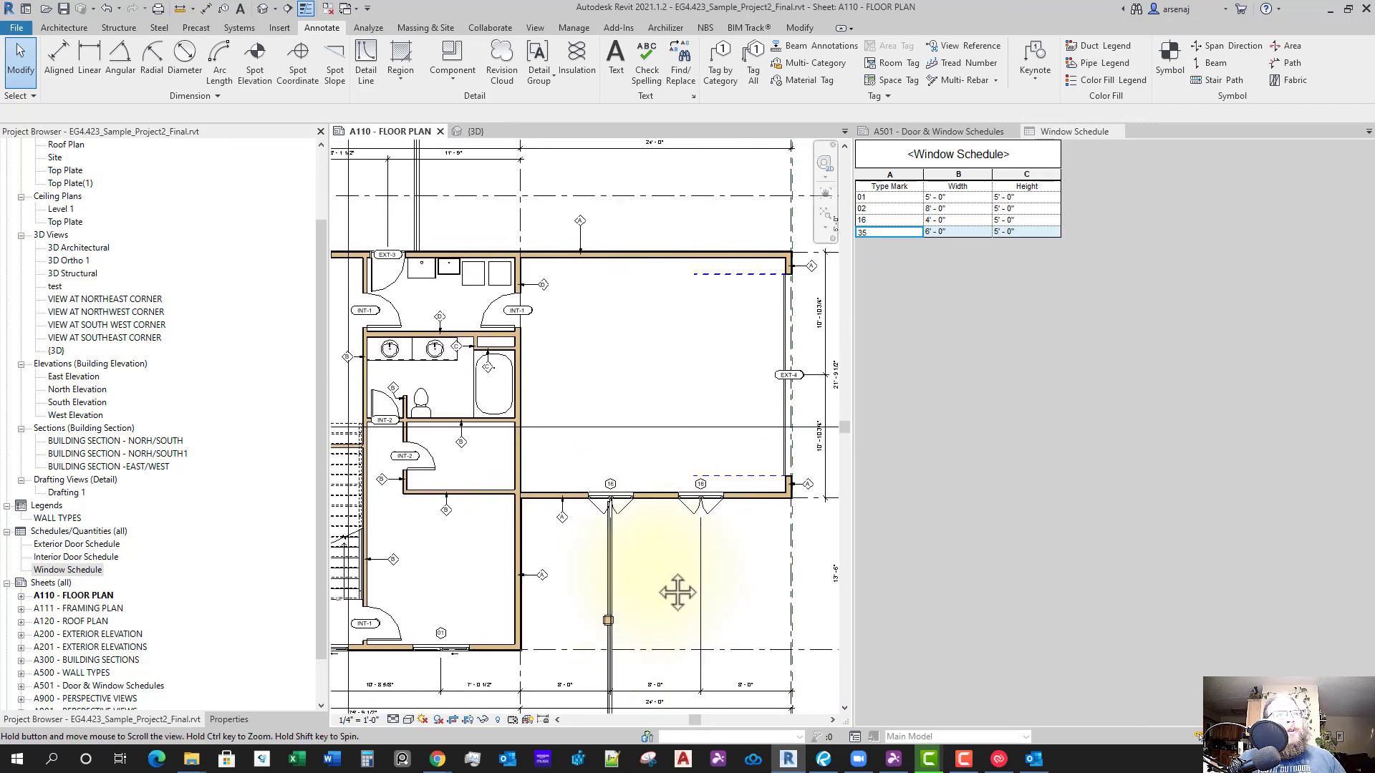
scroll(670, 577, up, 1)
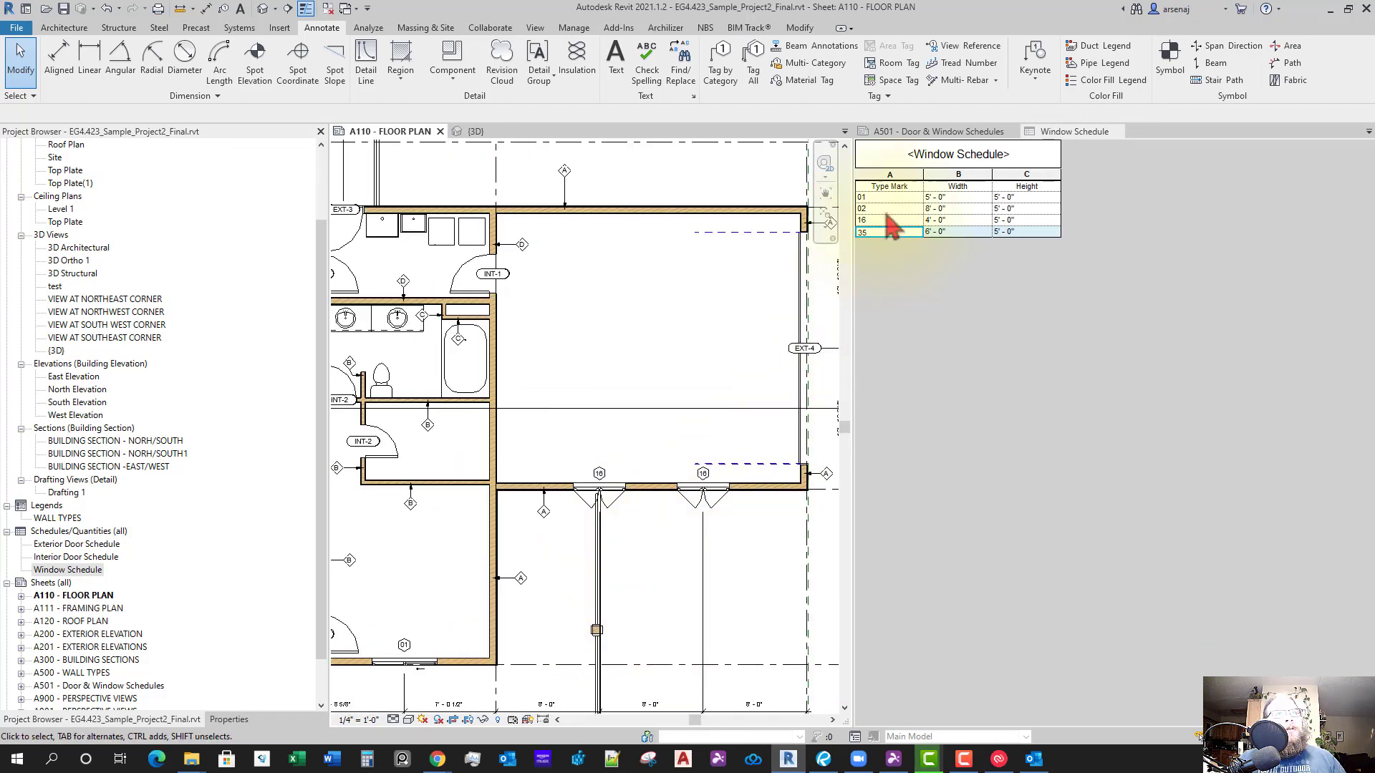
click(889, 221)
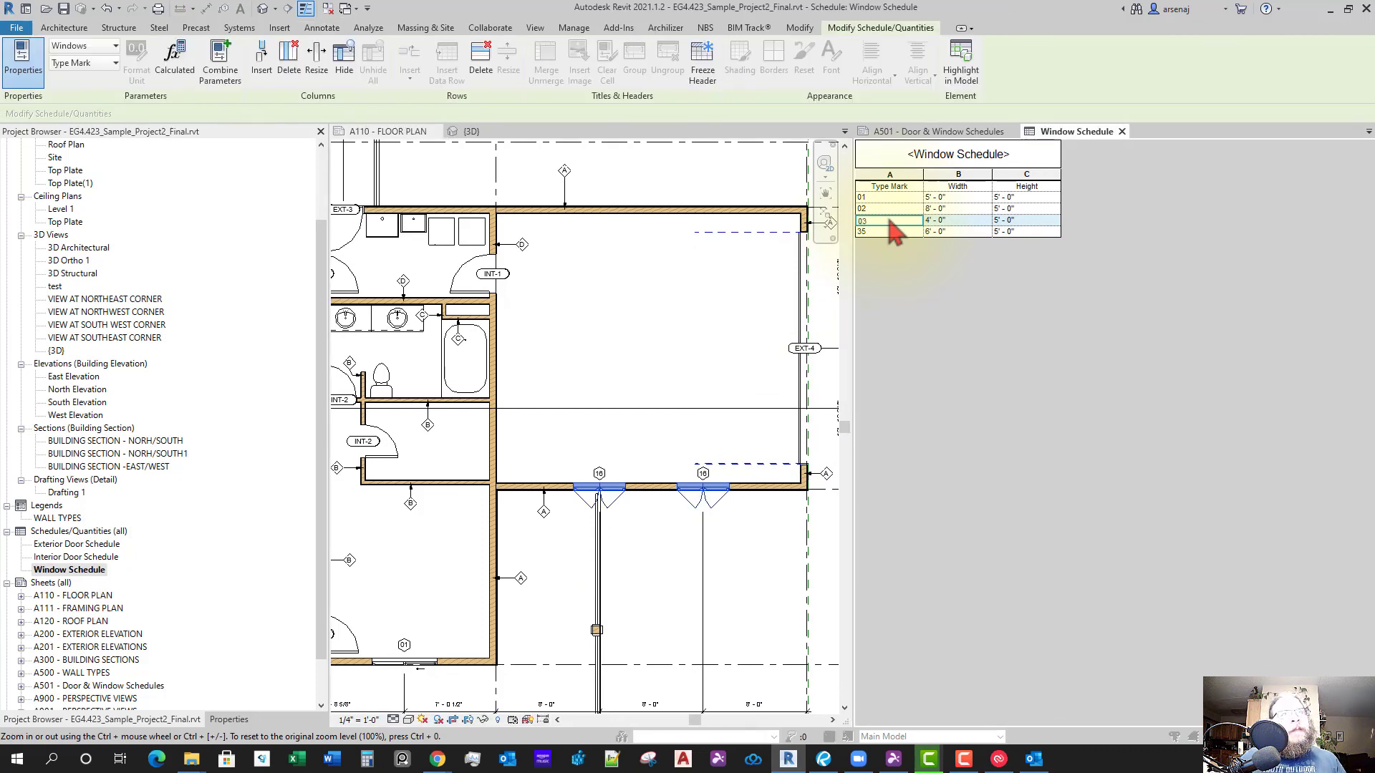
key(Return)
click(711, 400)
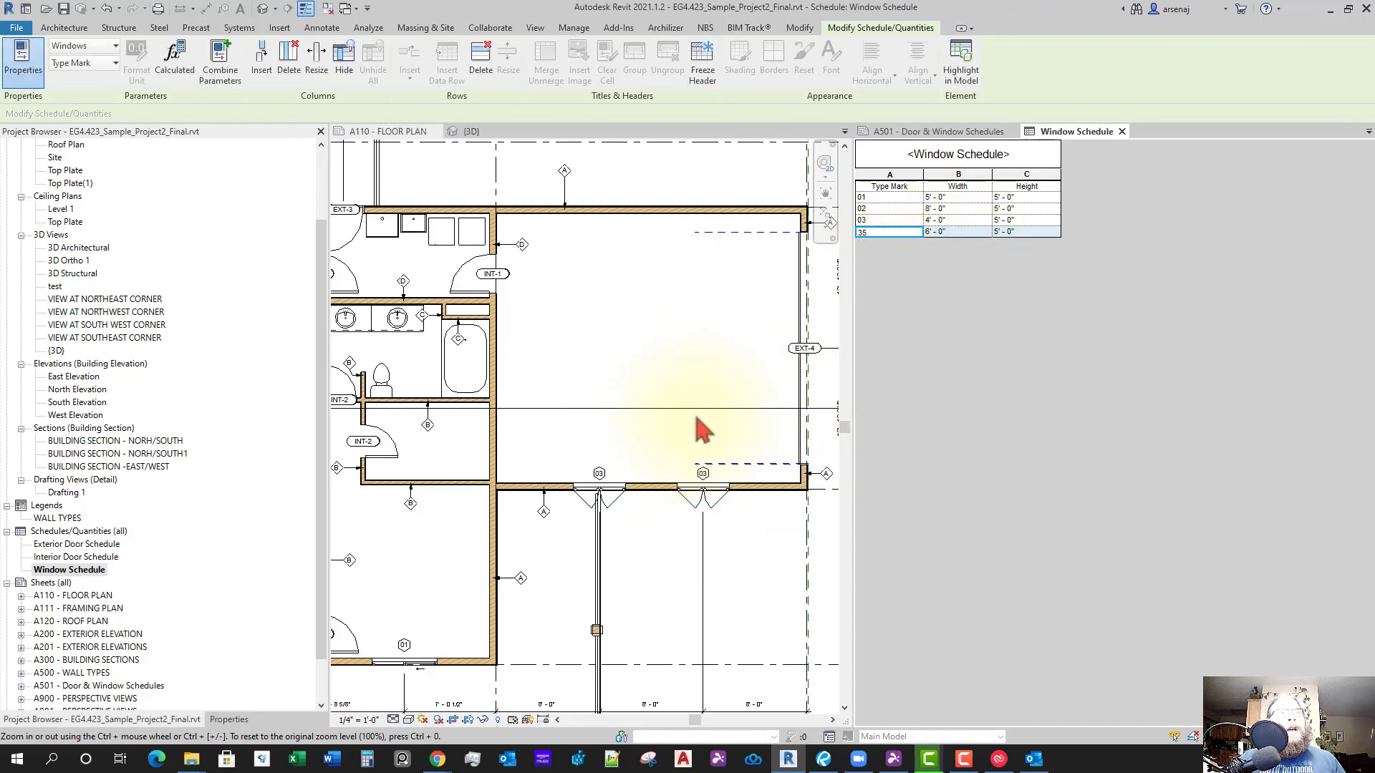
click(706, 337)
click(630, 484)
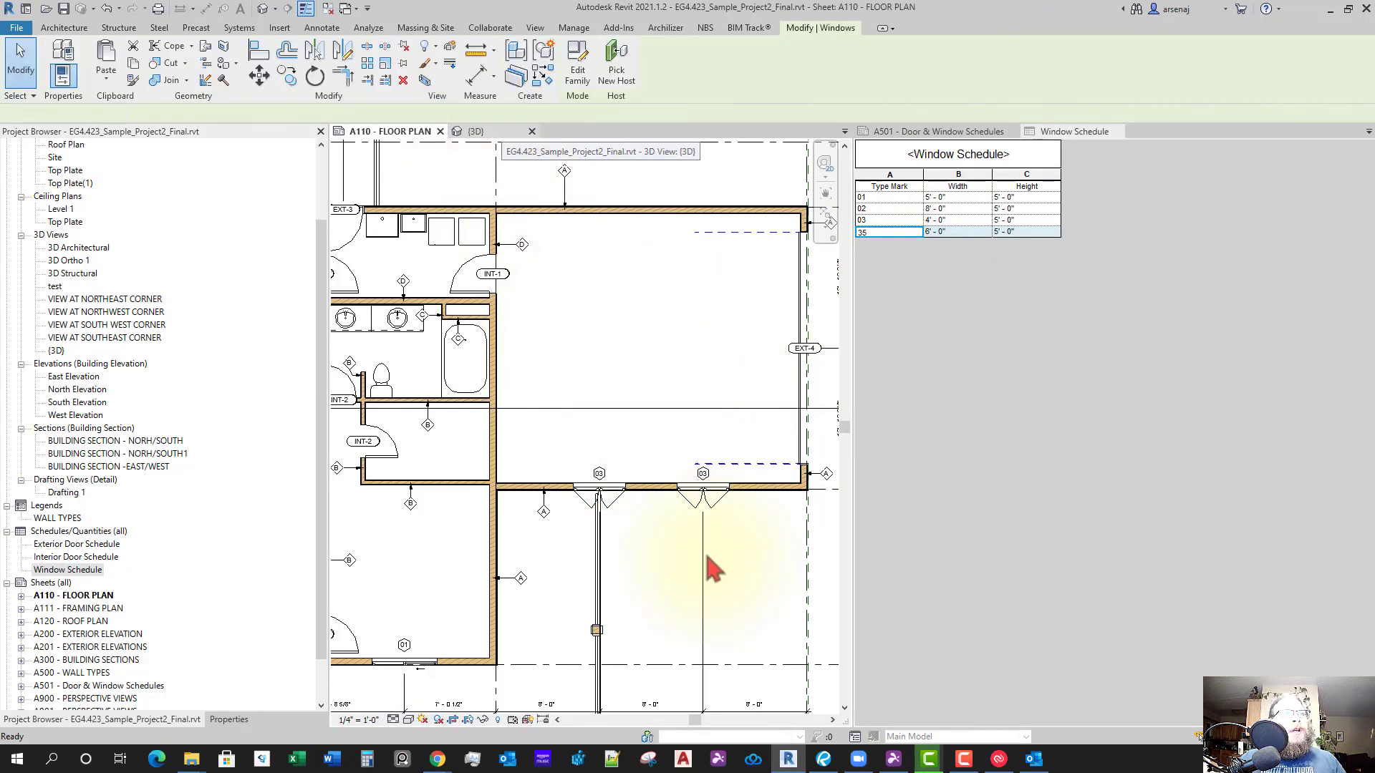
Locate the middle dormer's sliding window in the 3D view and set its 6'-0" by 5'-0" type mark to 04 for all its elements
key(ctrl+Tab)
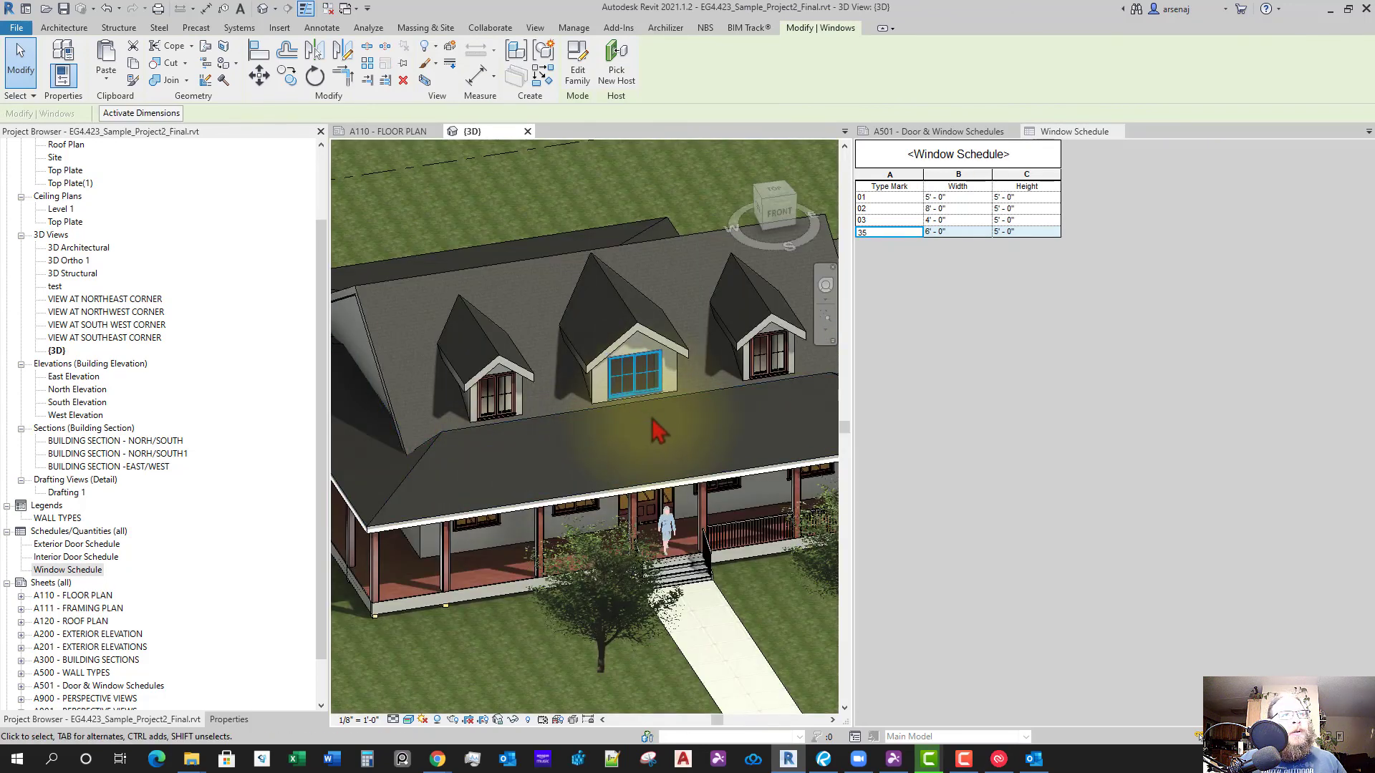
middle_drag(732, 593, 664, 579)
key(Escape)
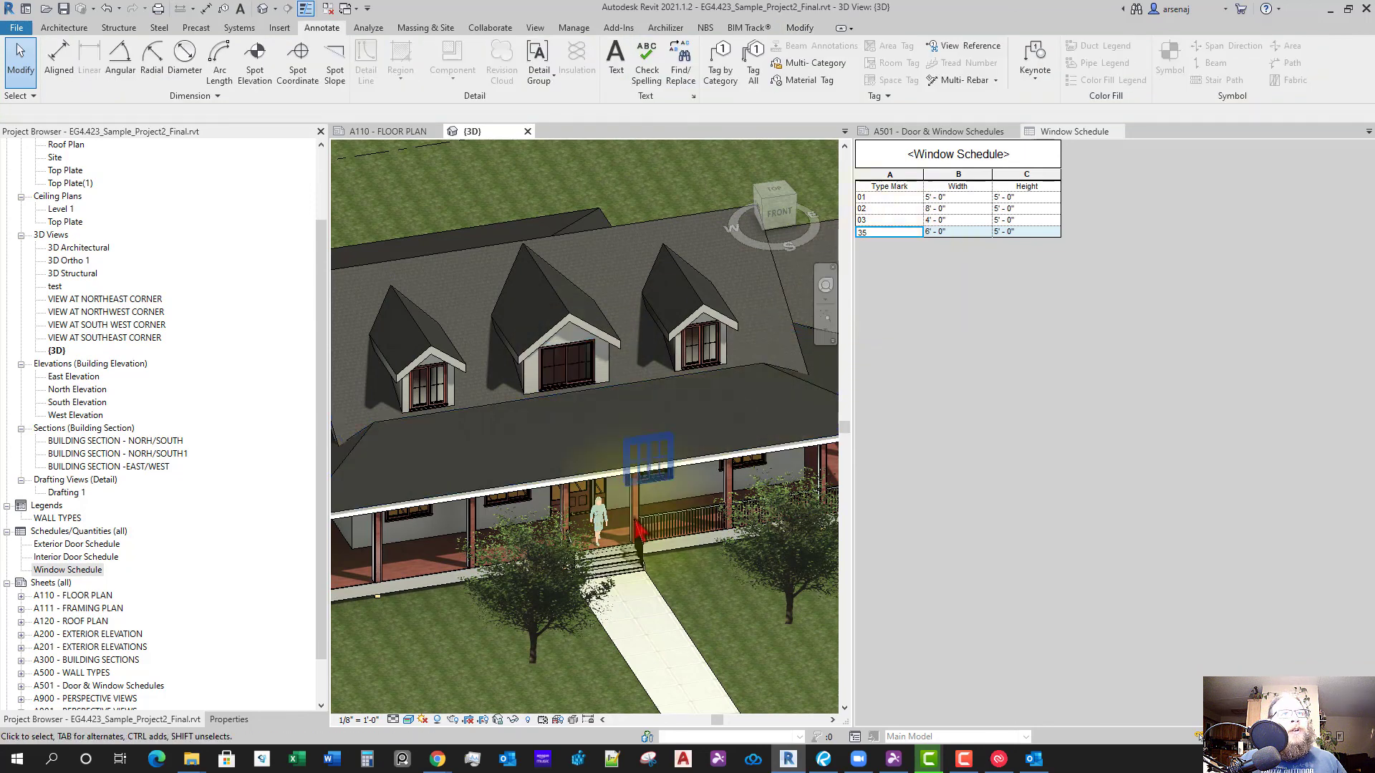
click(892, 247)
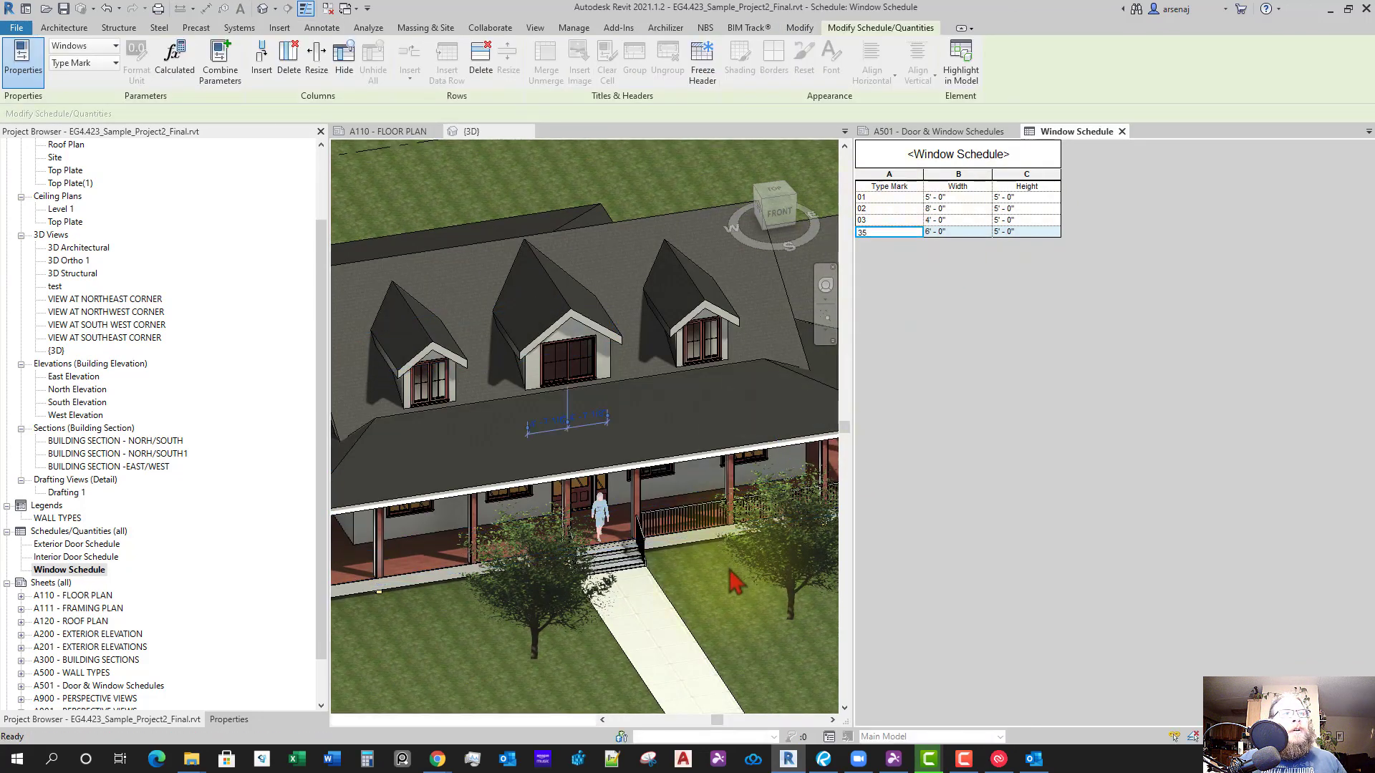
click(568, 372)
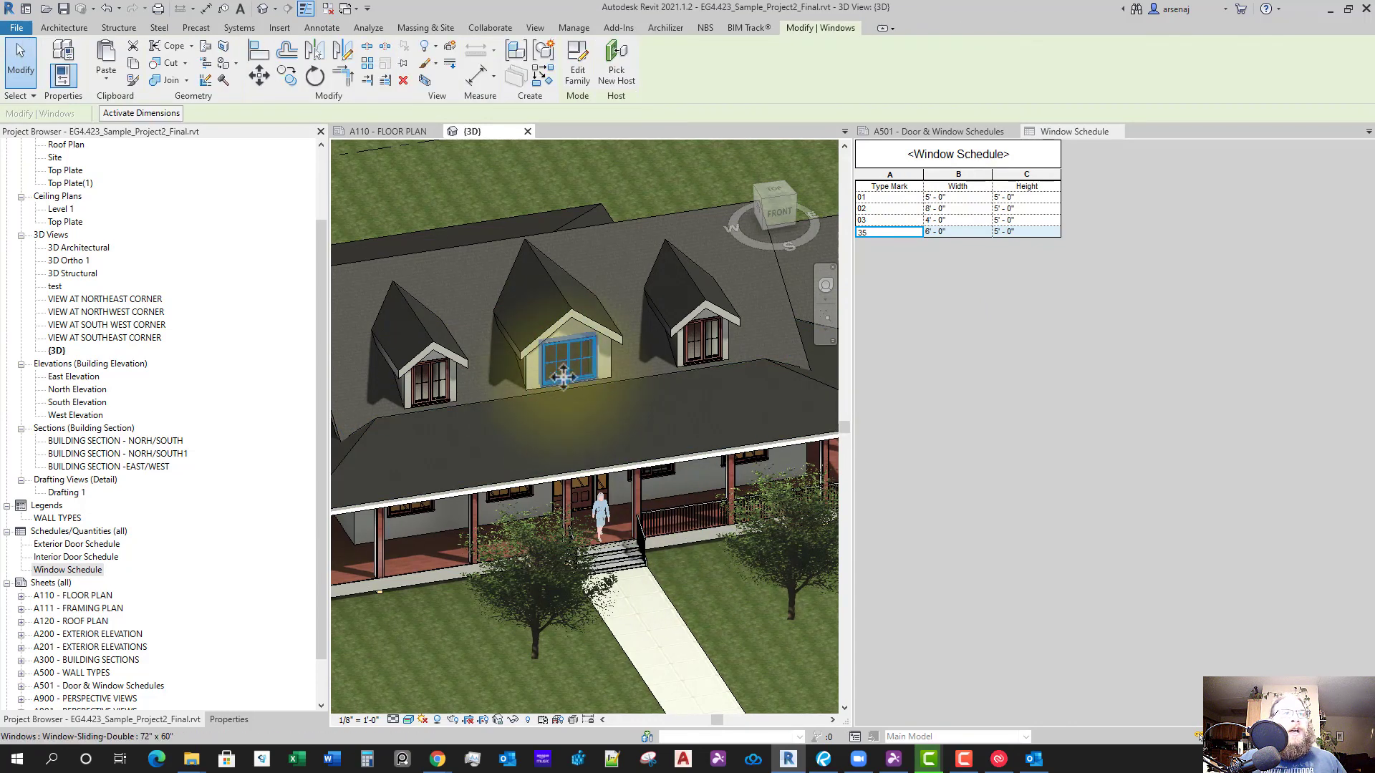
scroll(563, 378, up, 3)
scroll(563, 377, down, 2)
click(889, 247)
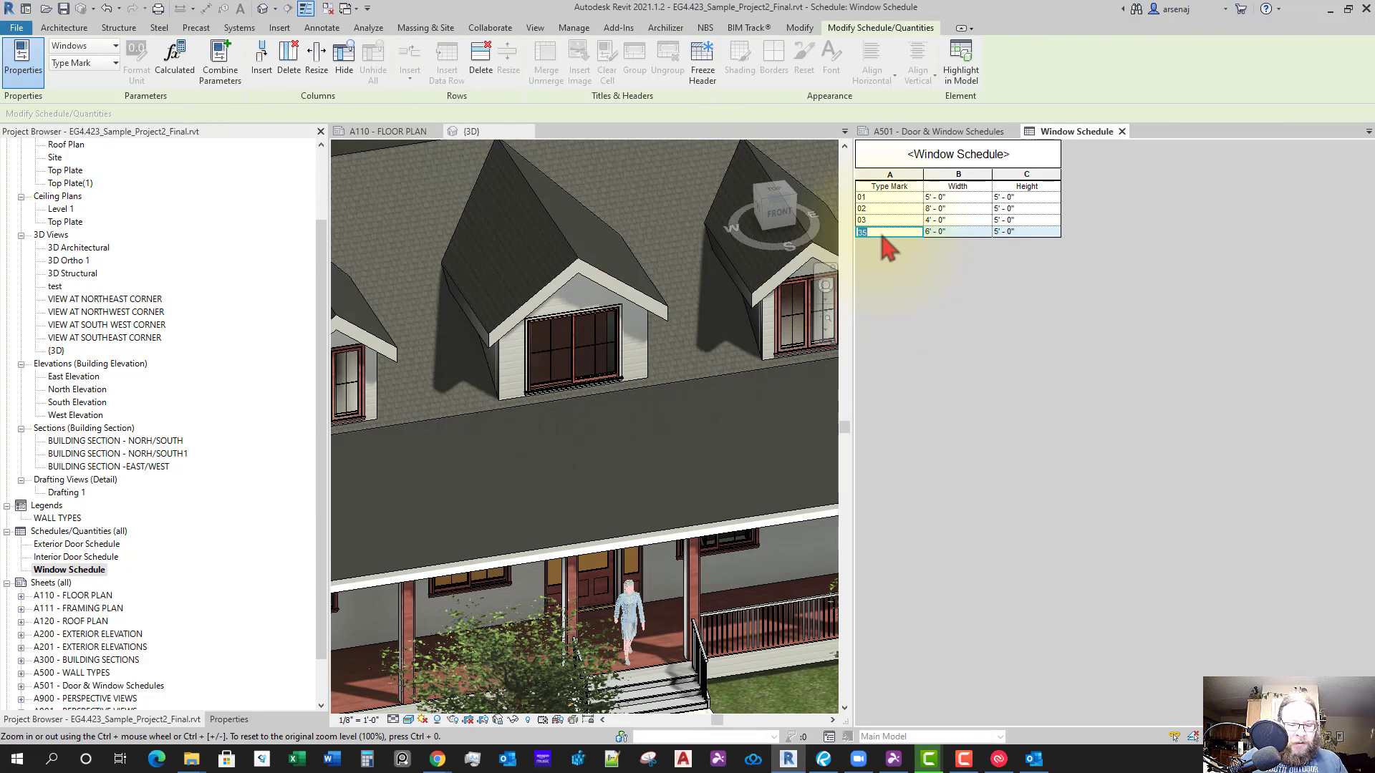
key(Return)
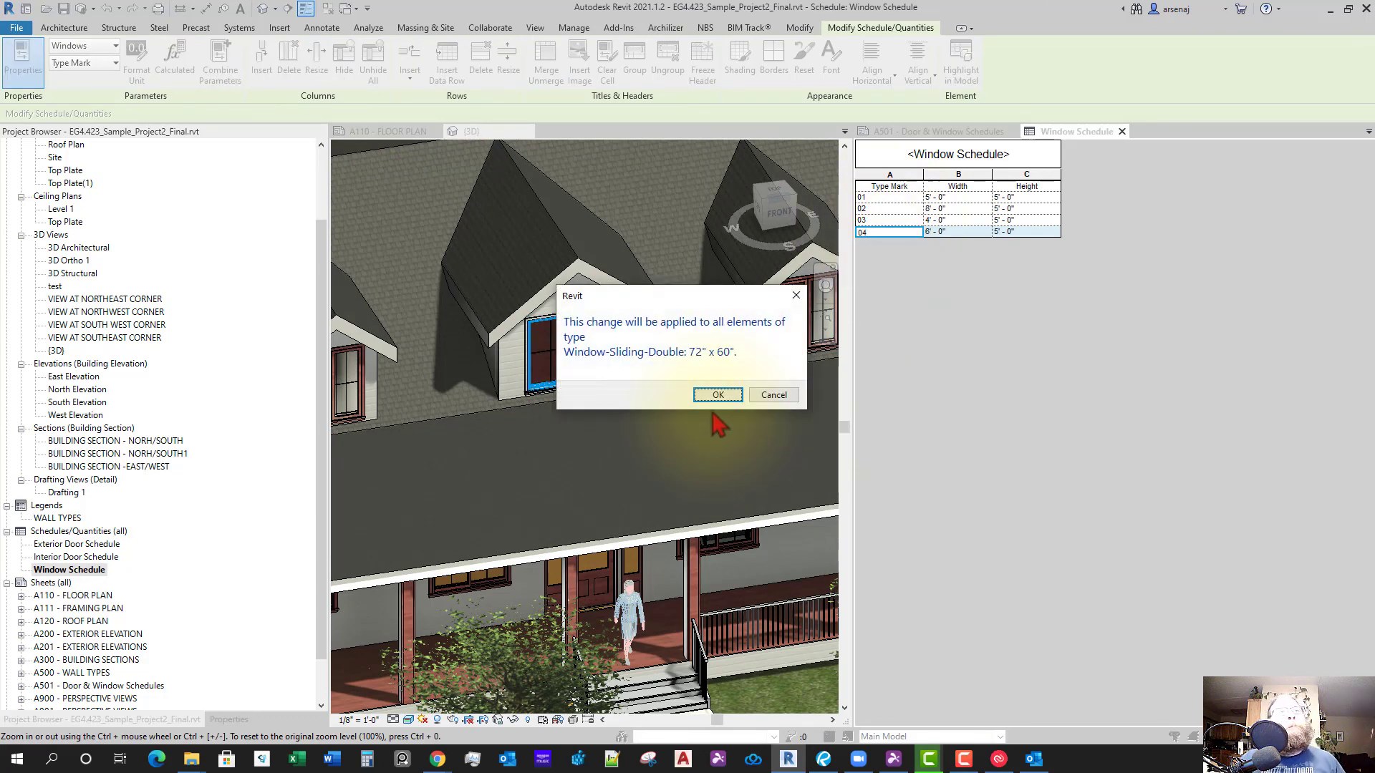
click(718, 395)
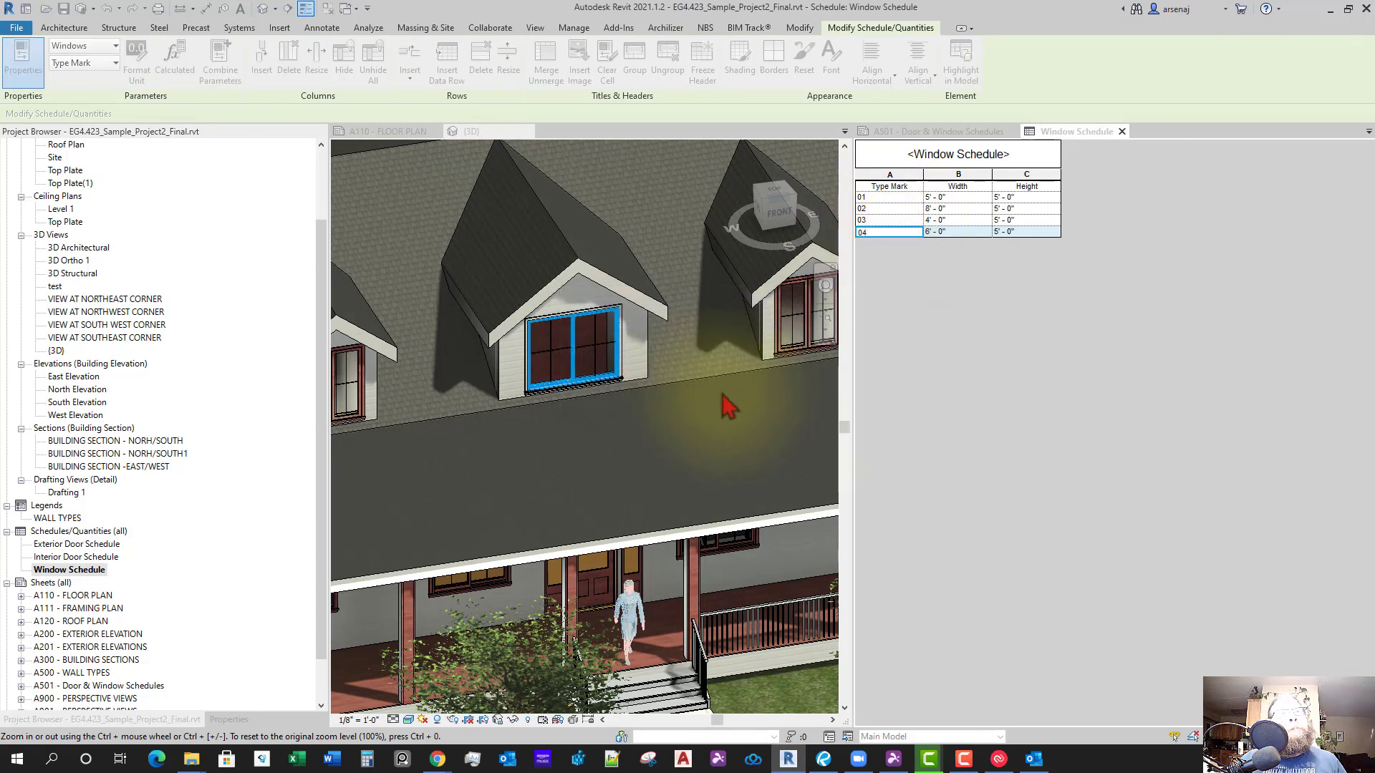
Close the Window Schedule and review the window, exterior door and interior door schedules on sheet A501
scroll(715, 430, down, 1)
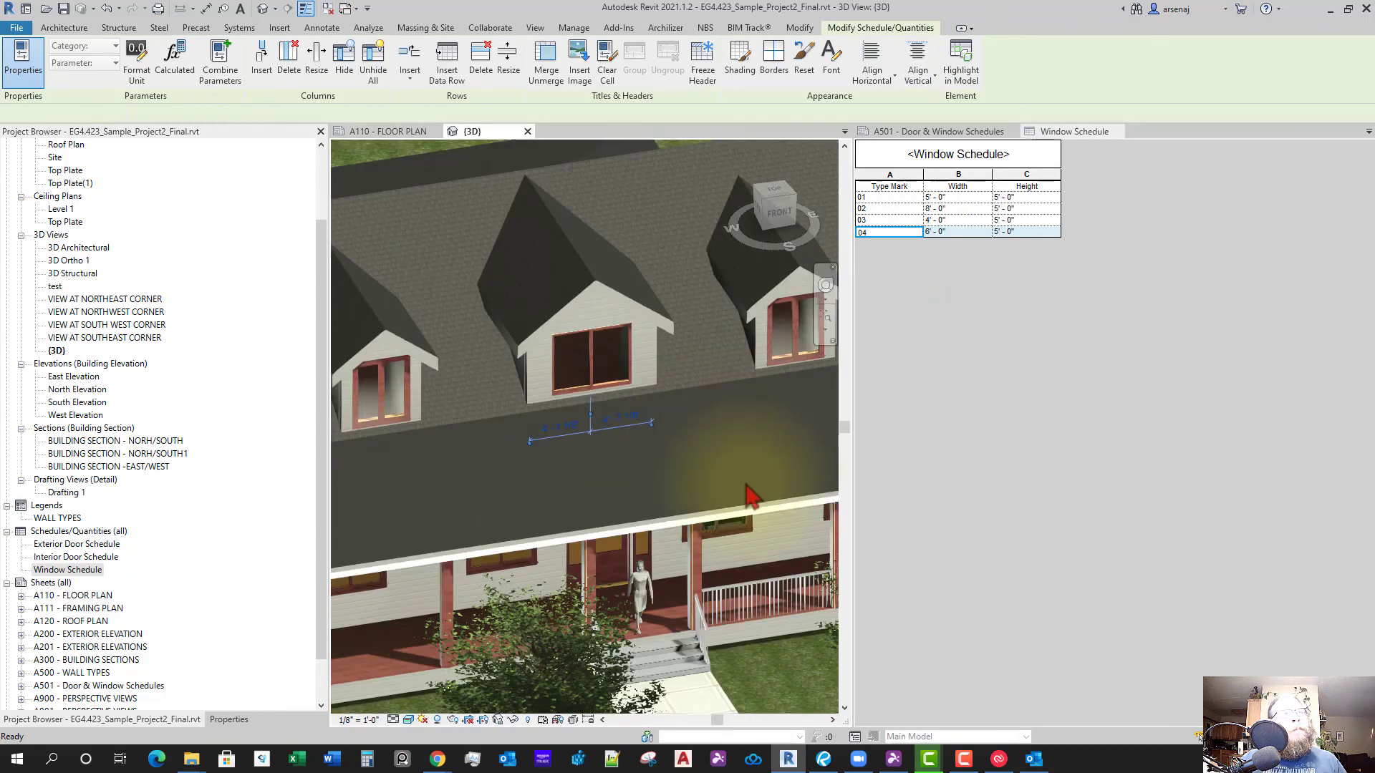
scroll(723, 469, down, 2)
shift+middle_drag(706, 491, 643, 486)
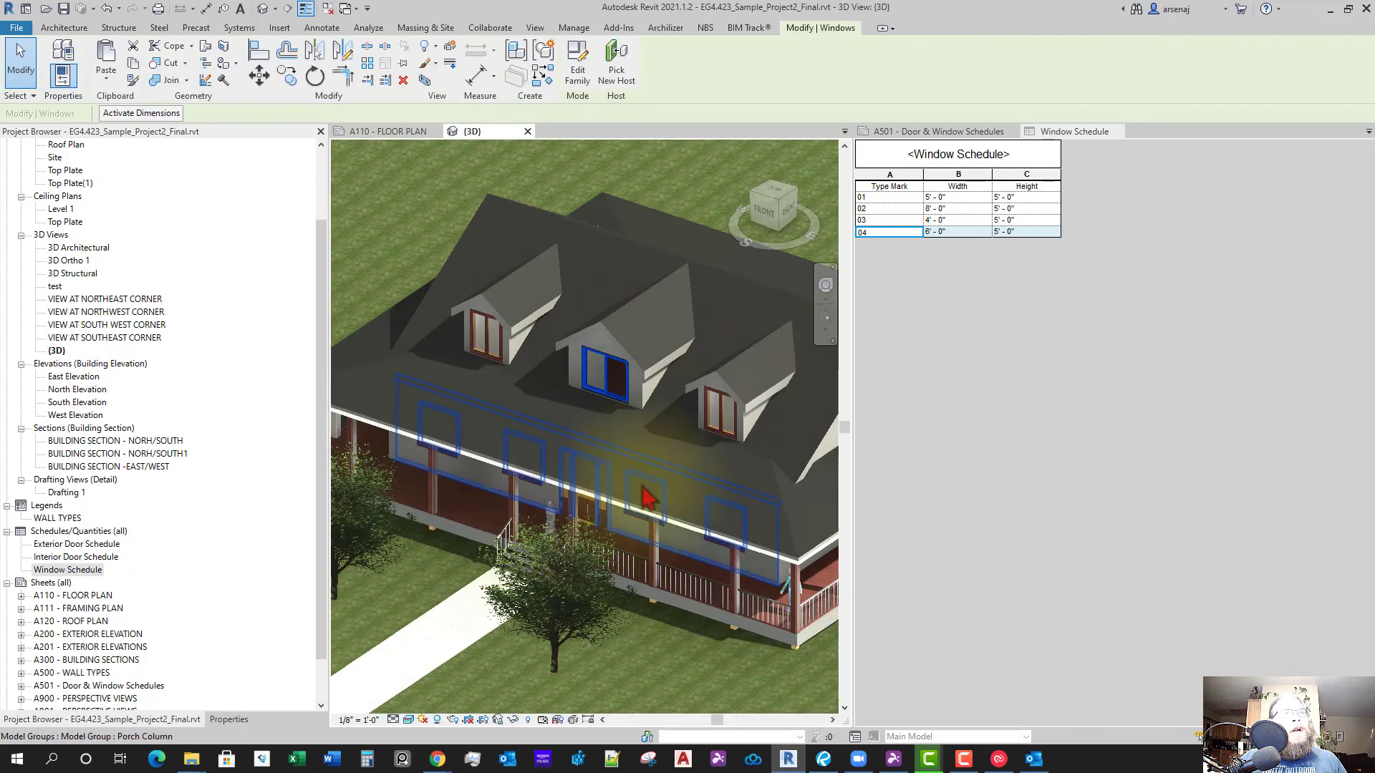
middle_click(1055, 133)
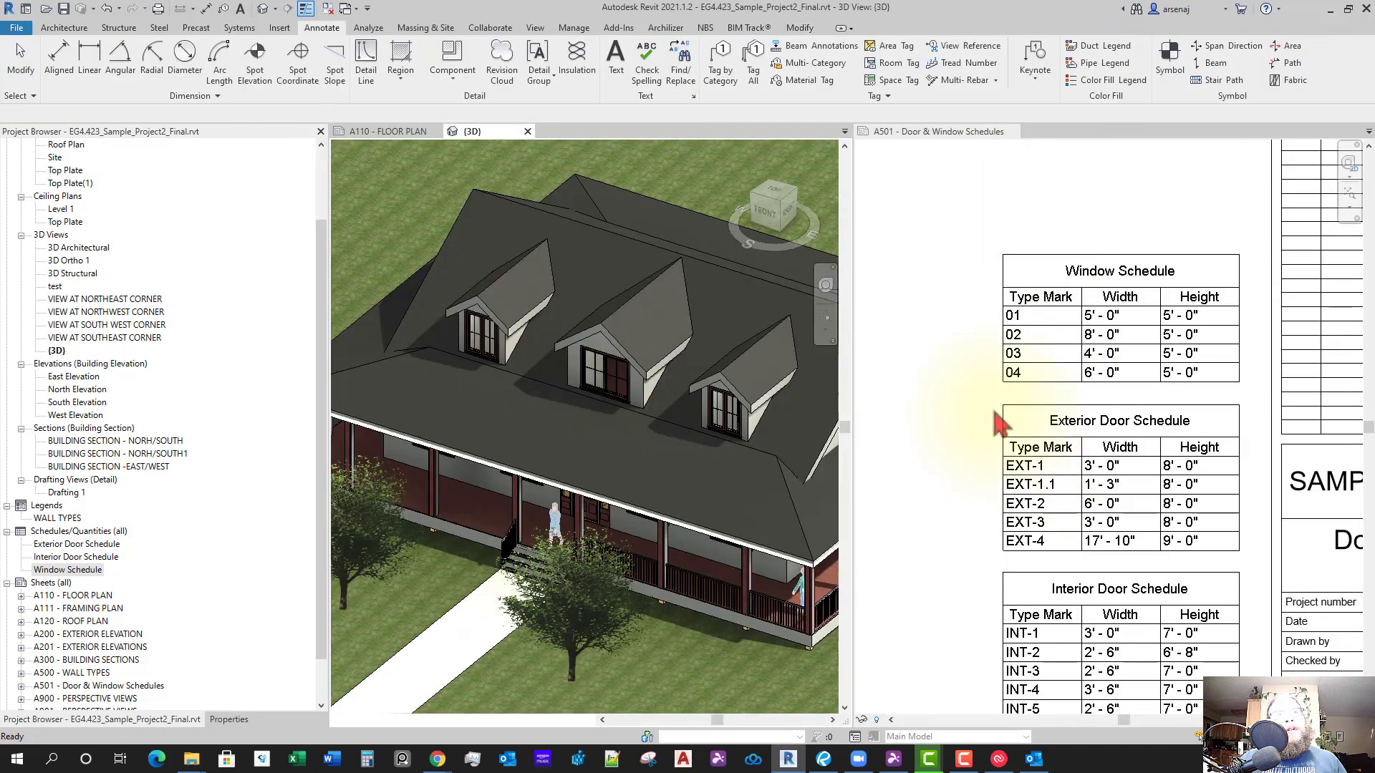
scroll(1002, 420, down, 2)
middle_drag(1108, 555, 1073, 494)
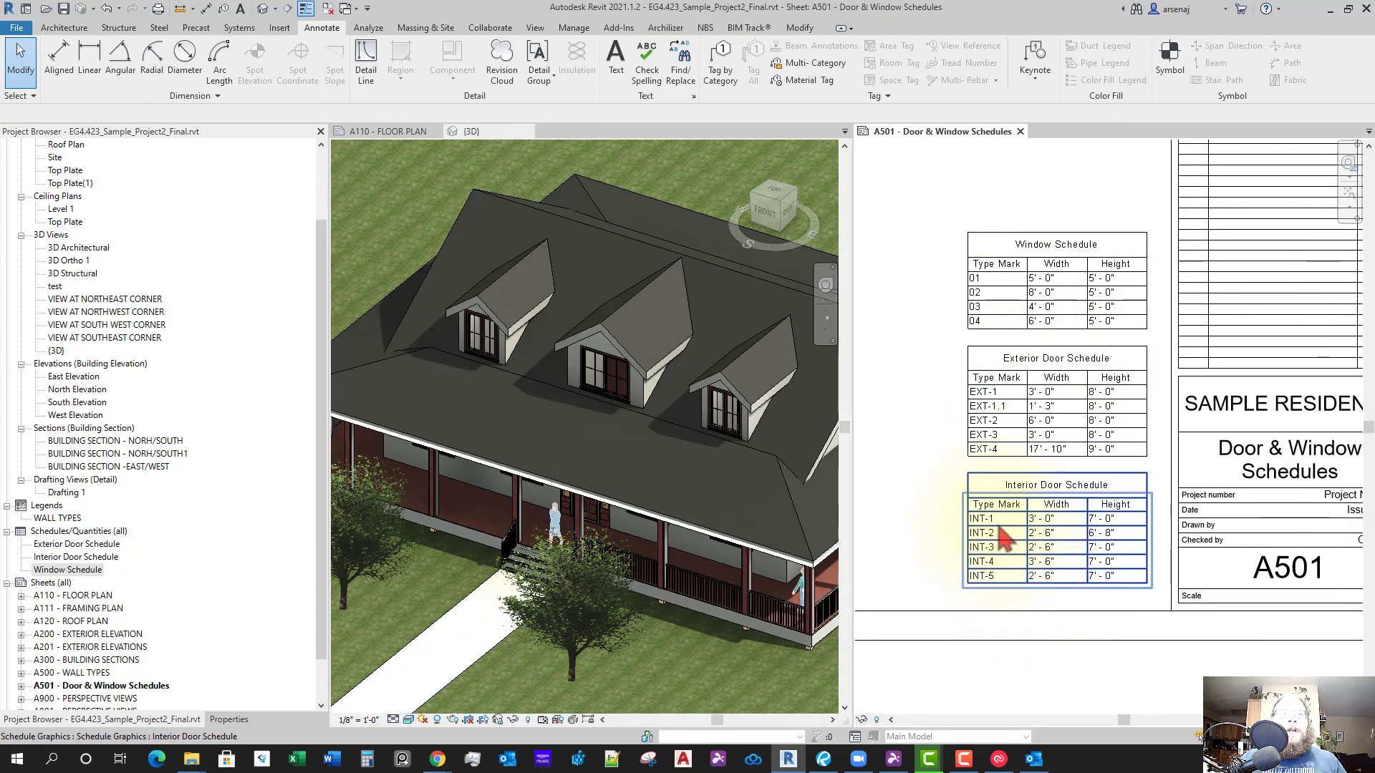
scroll(991, 326, down, 3)
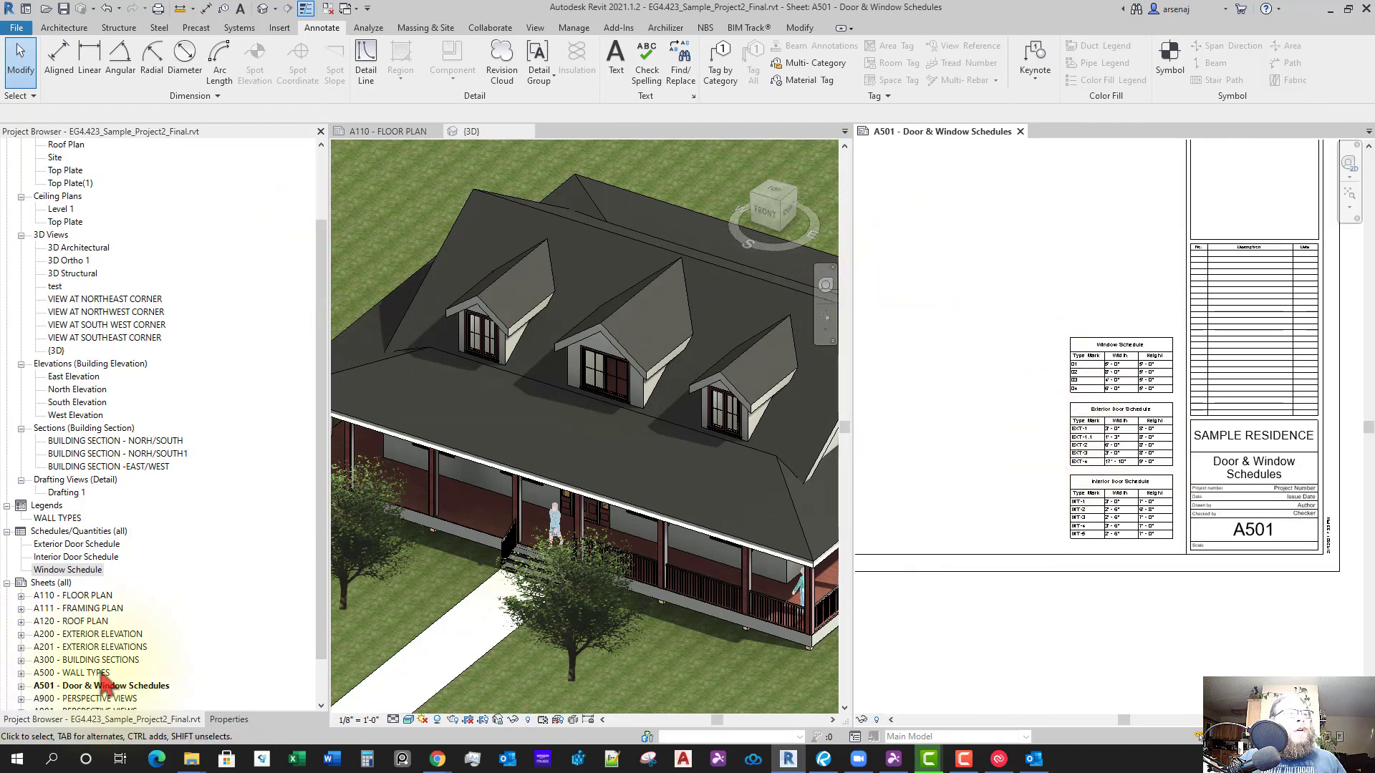
Open sheet A500 - WALL TYPES and examine its interior and exterior wall type details
double_click(86, 674)
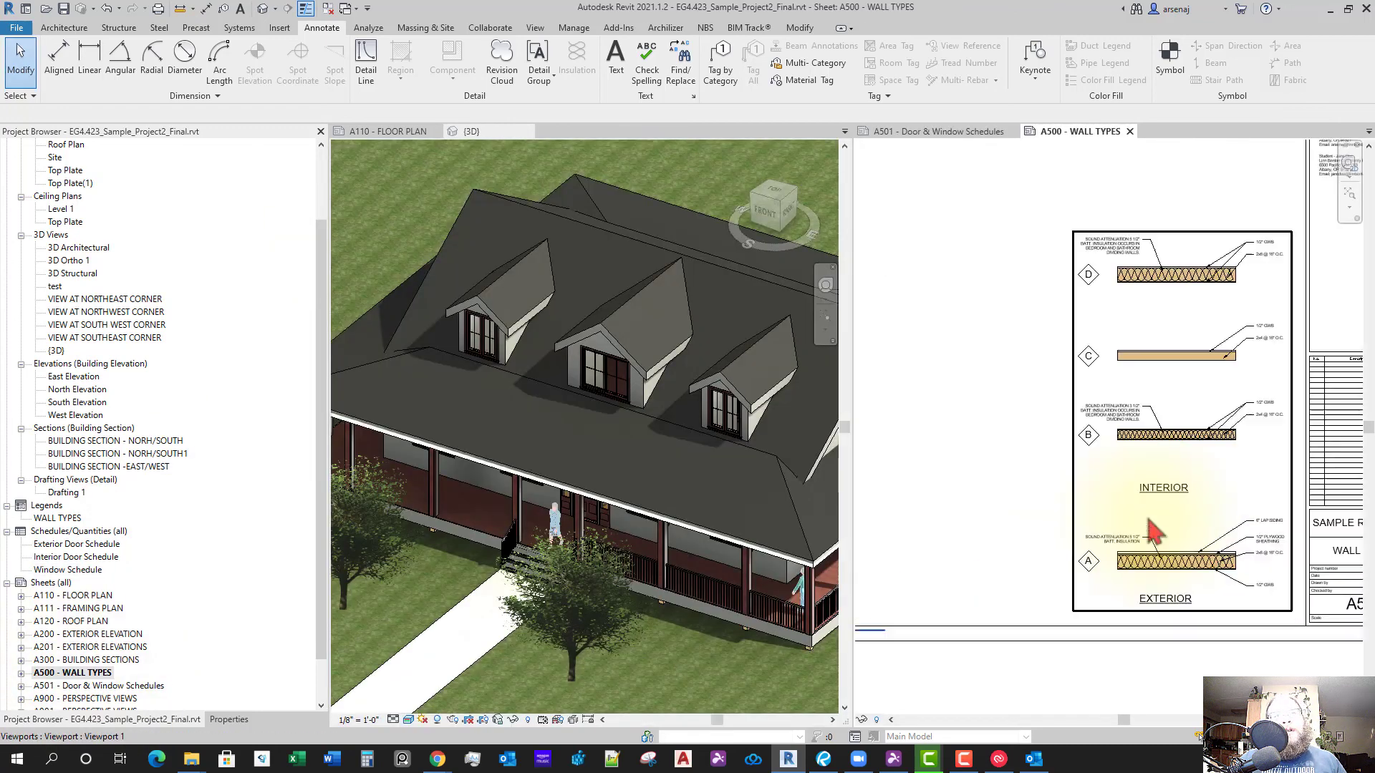
scroll(1154, 531, up, 1)
scroll(1182, 527, down, 1)
middle_drag(1182, 526, 1195, 607)
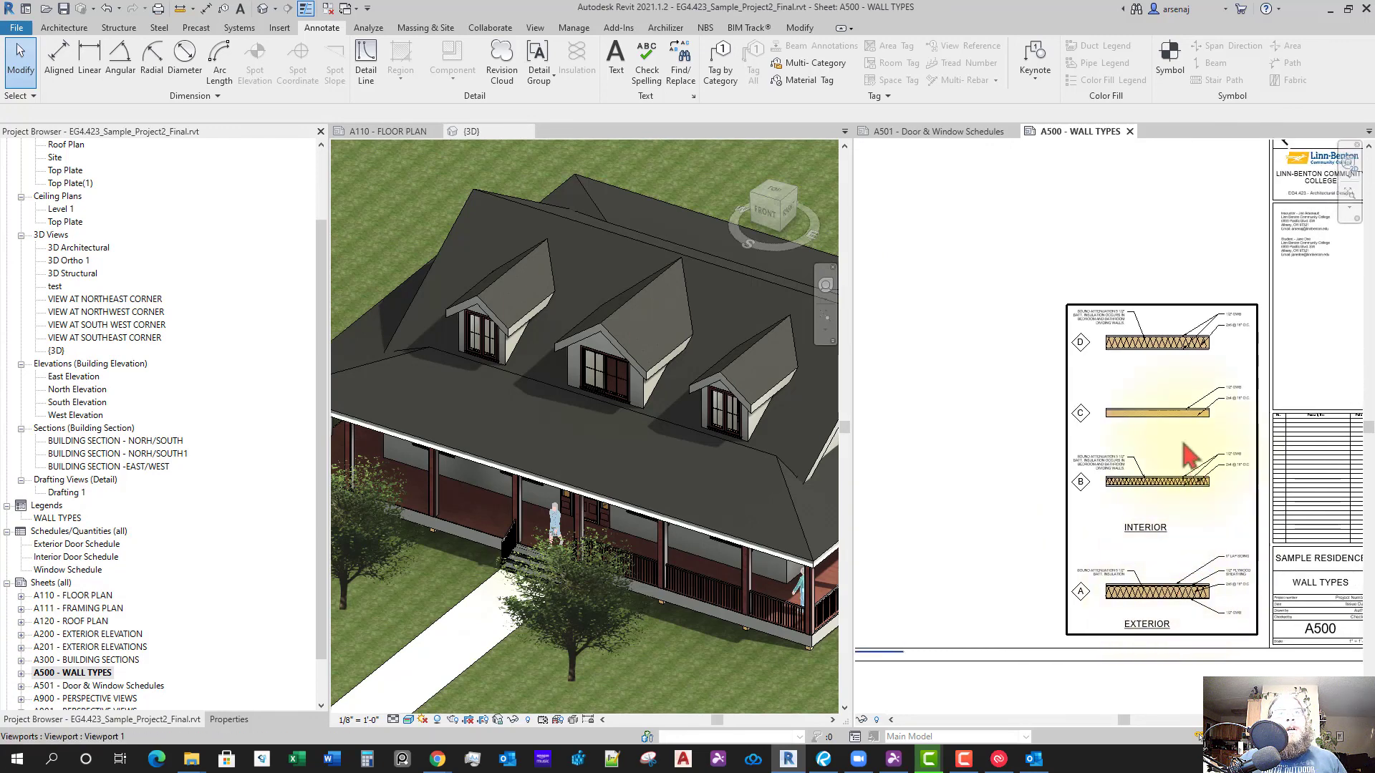
Close sheet A500 - WALL TYPES and review the overall layout of the three schedules on sheet A501
click(1130, 131)
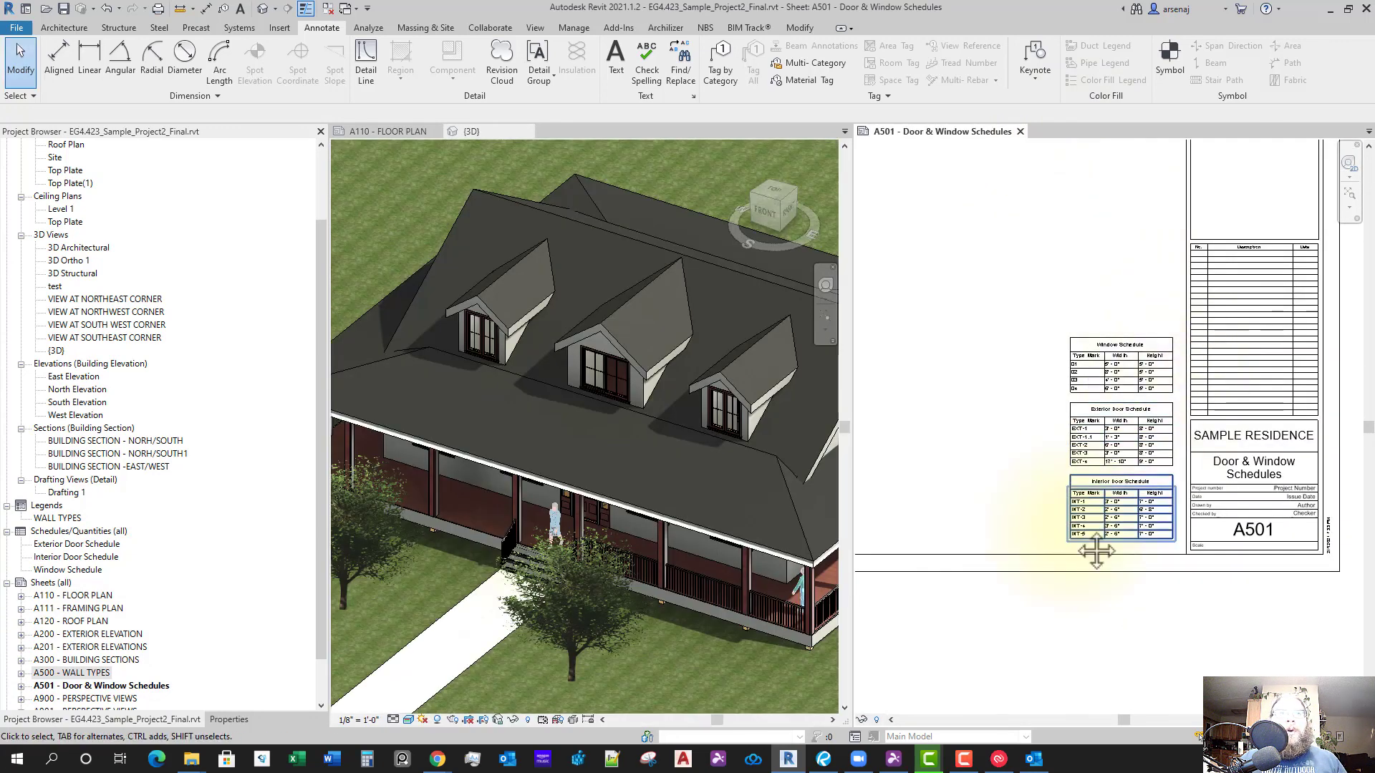
scroll(1095, 560, down, 2)
middle_drag(1096, 560, 1187, 586)
scroll(1096, 560, down, 1)
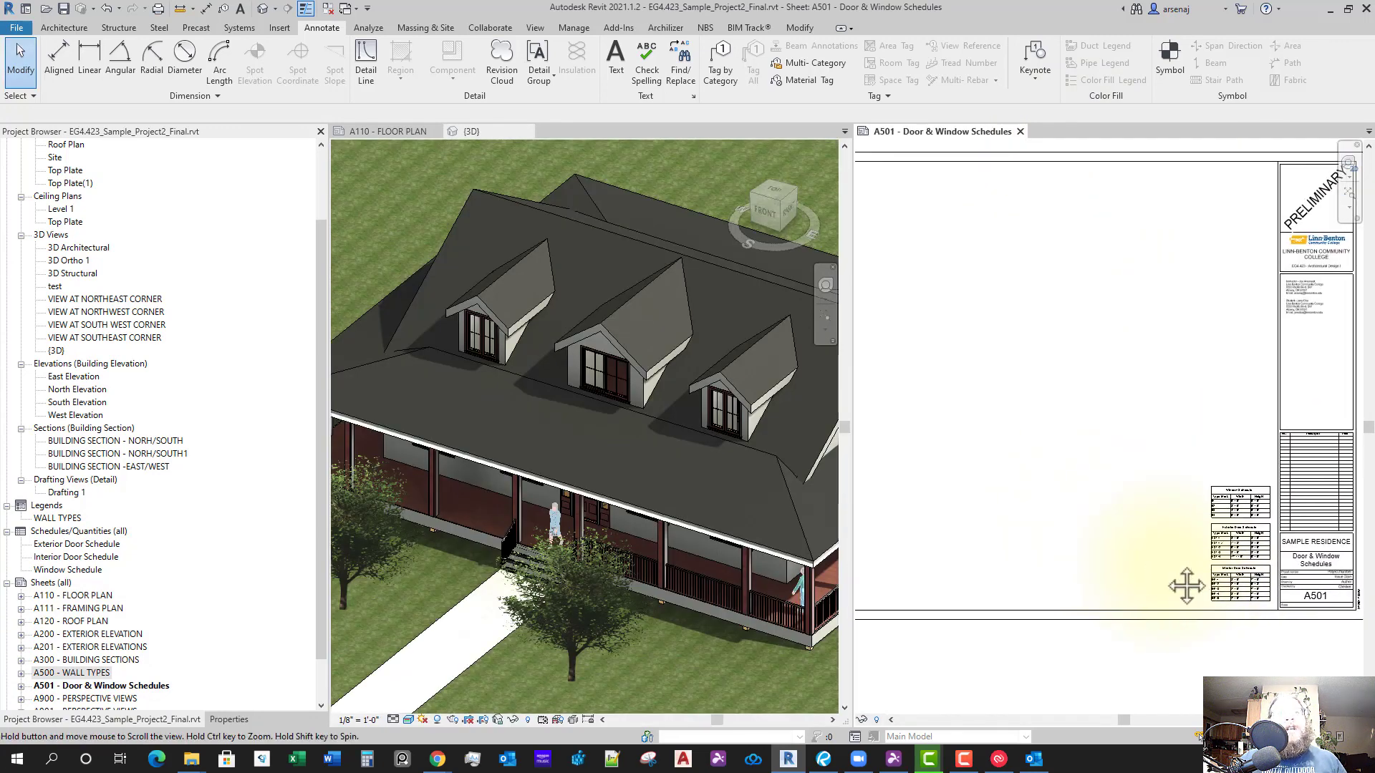
scroll(730, 473, up, 4)
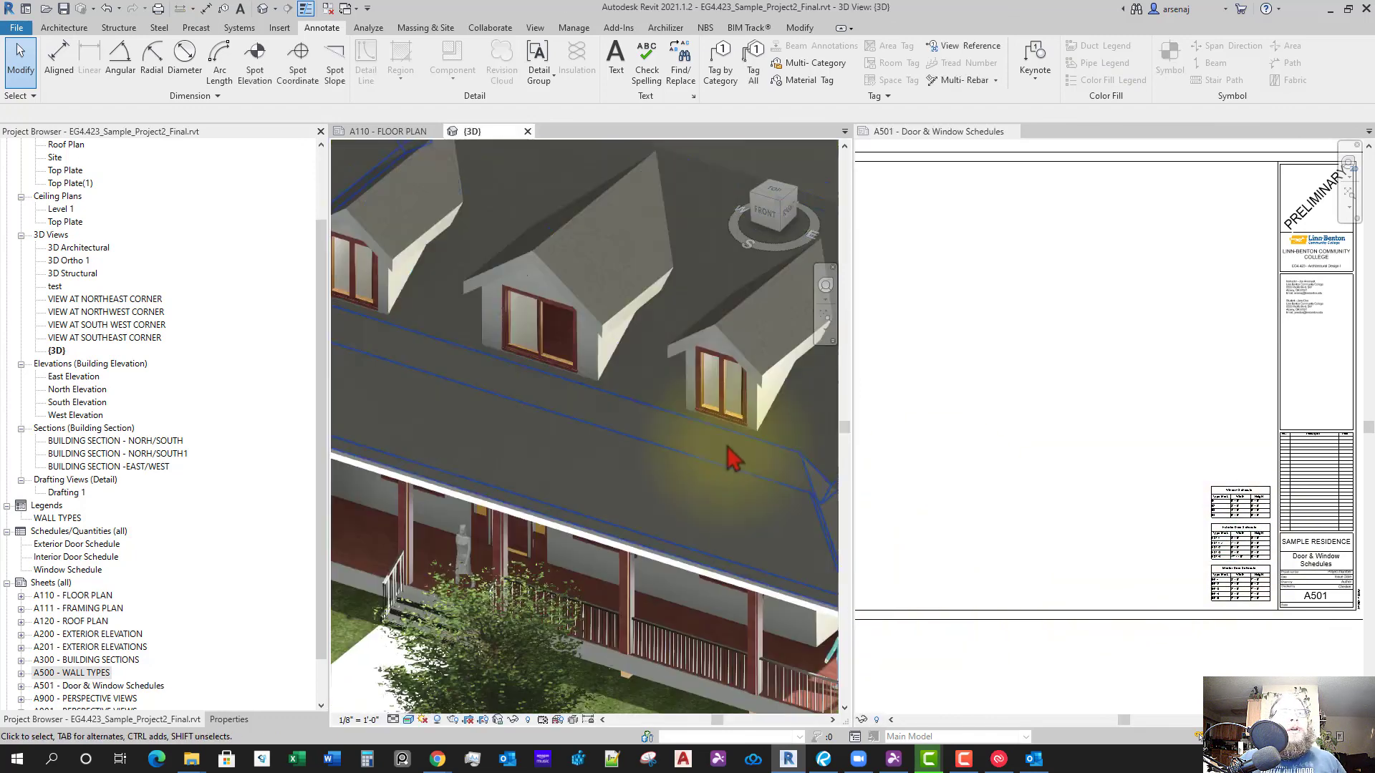
click(1043, 454)
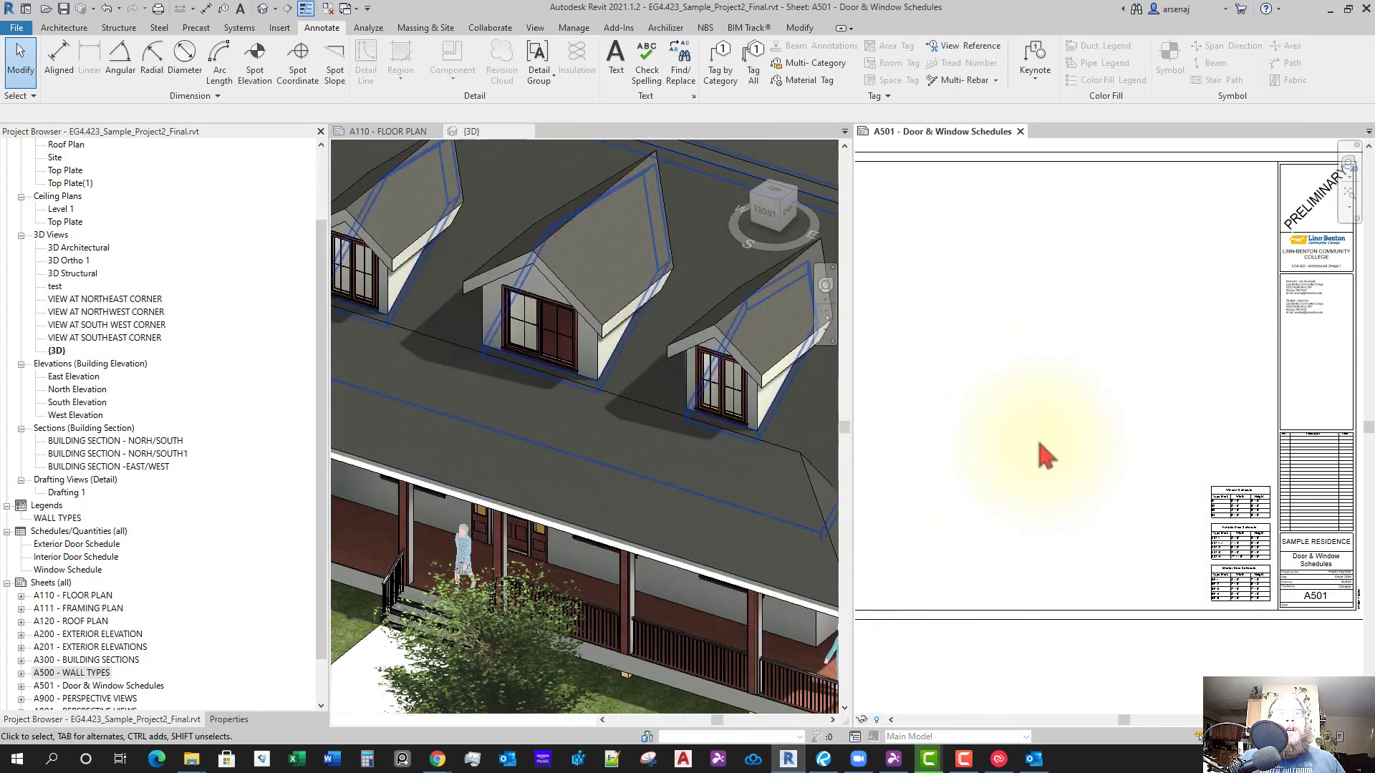
scroll(1093, 355, down, 5)
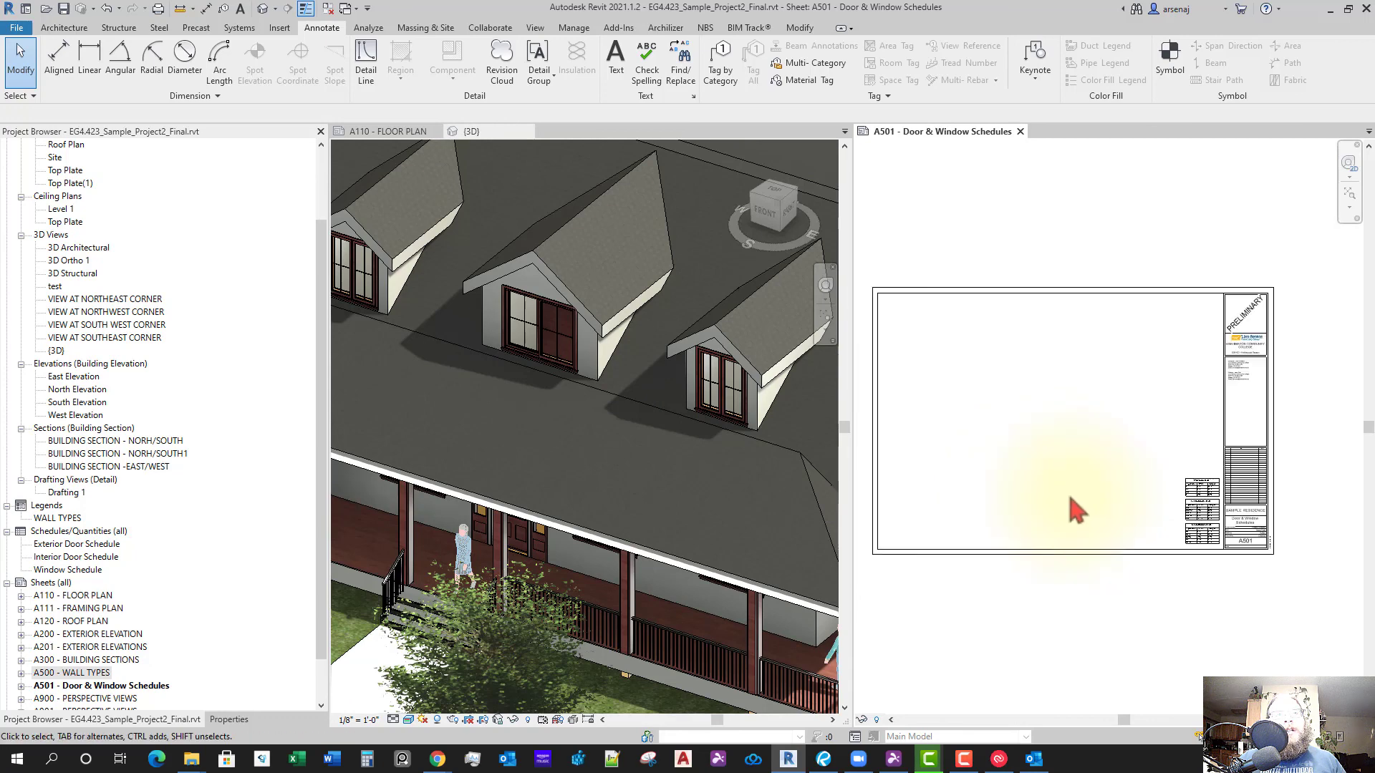
Examine the house's front porch, dormers and garage side together in the 3D view
click(590, 494)
scroll(601, 509, down, 3)
shift+middle_drag(638, 584, 787, 516)
click(987, 487)
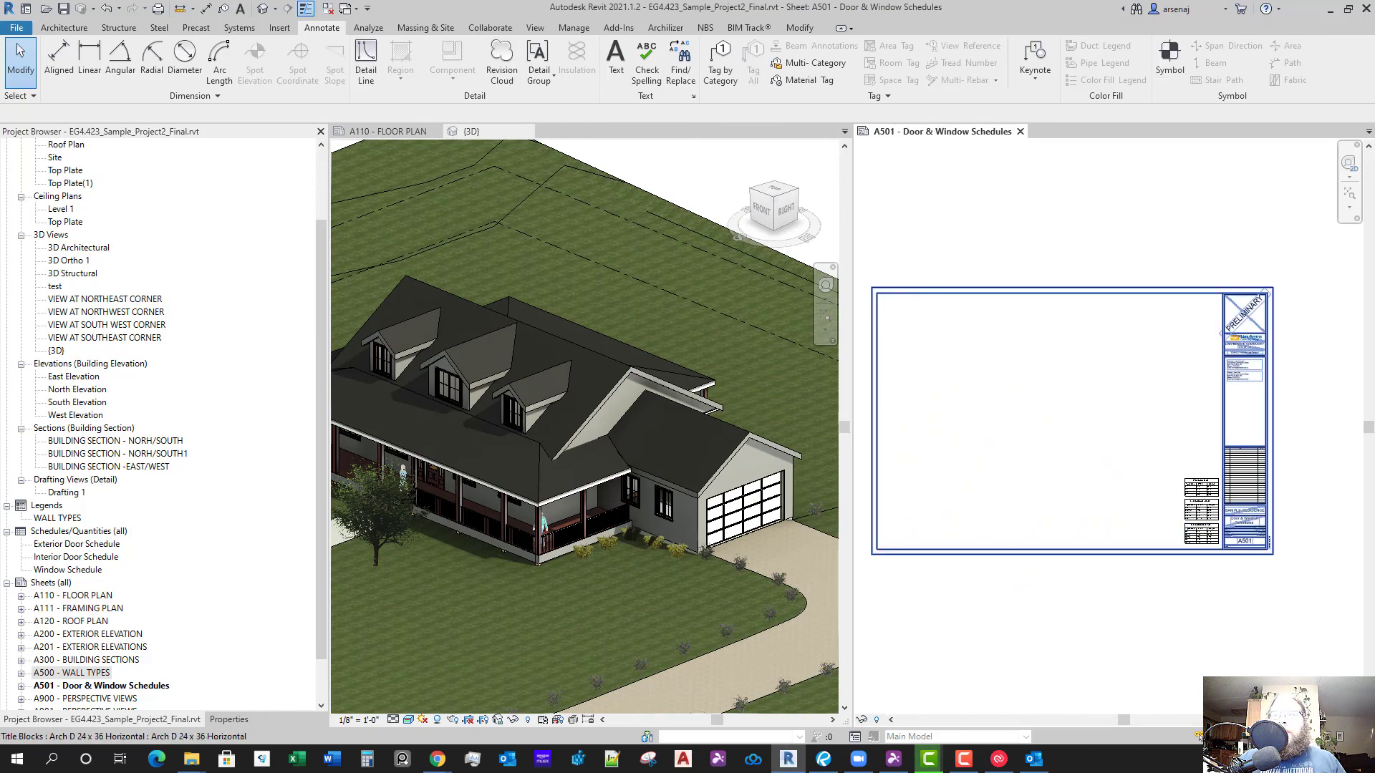